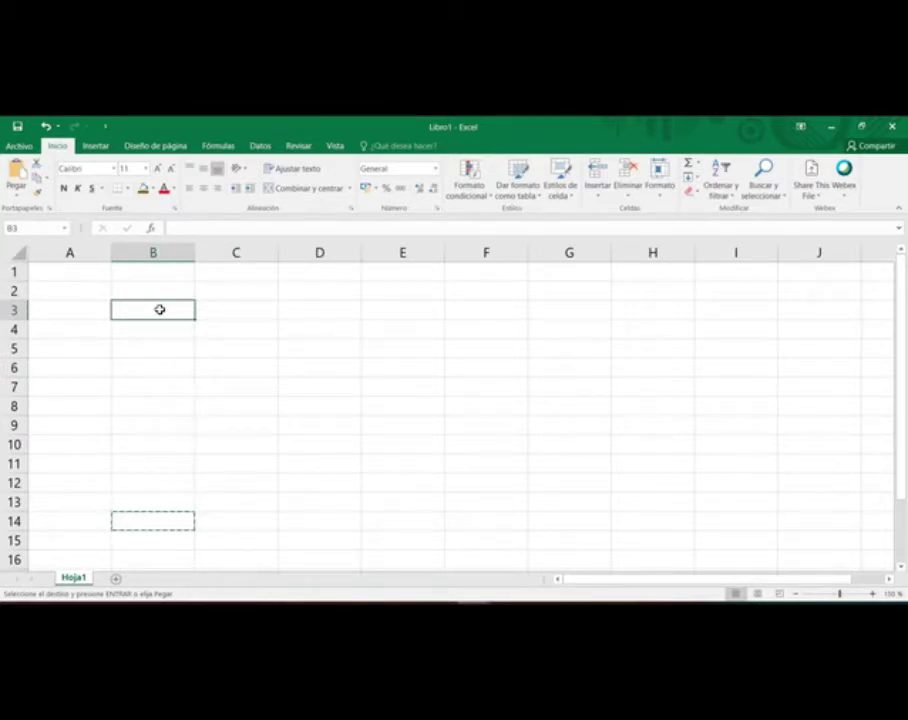
# Step: Enter the label PUESTO DE TRABAJO in cell B3
pyautogui.write('PUESTO DE')
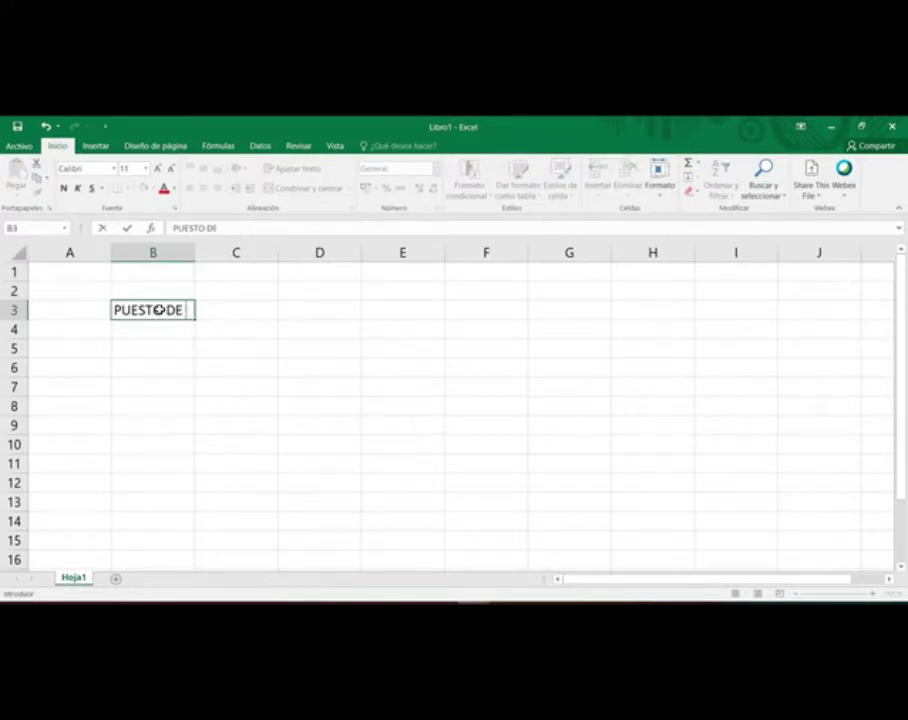
pyautogui.write(' TRABAJO')
pyautogui.press('Return')
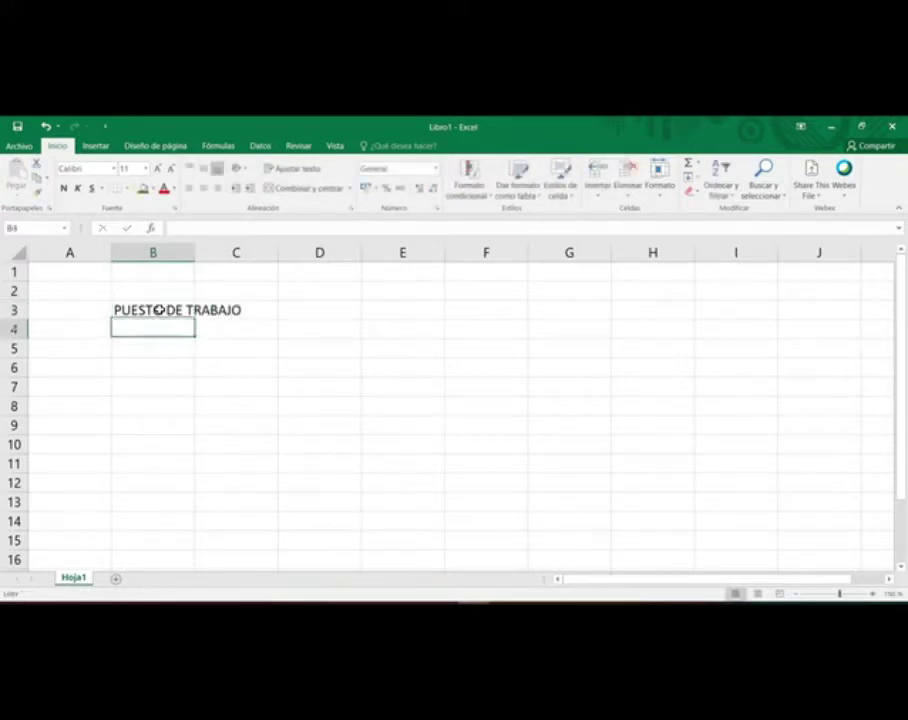
pyautogui.press('Return')
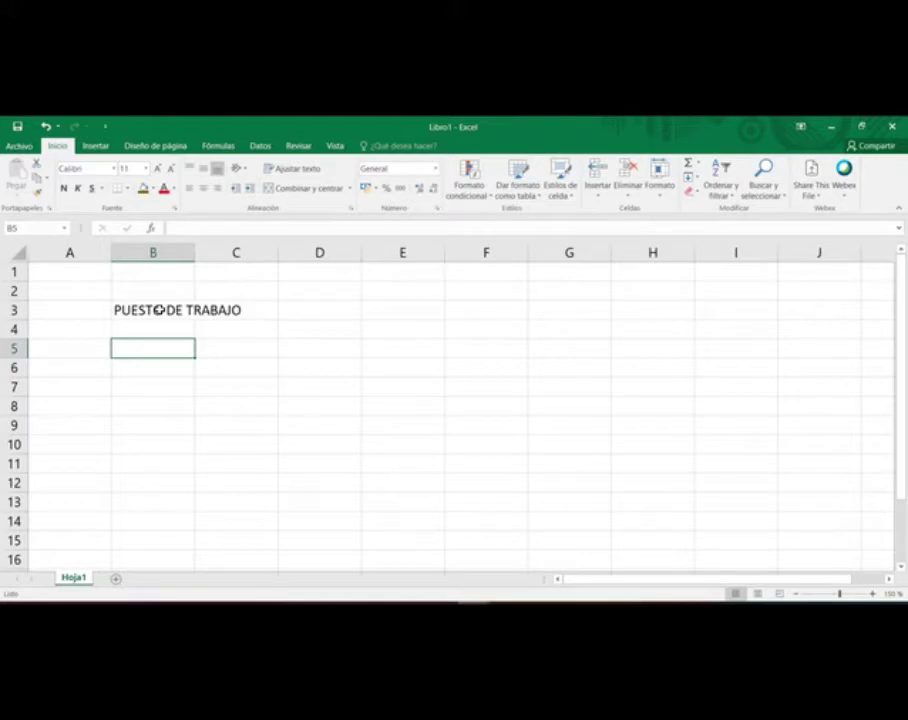
# Step: Fill cells B14:H14 with the brown fill colour to form the longest bar
pyautogui.click(172, 527)
pyautogui.moveTo(166, 521); pyautogui.dragTo(665, 512)
pyautogui.click(143, 188)
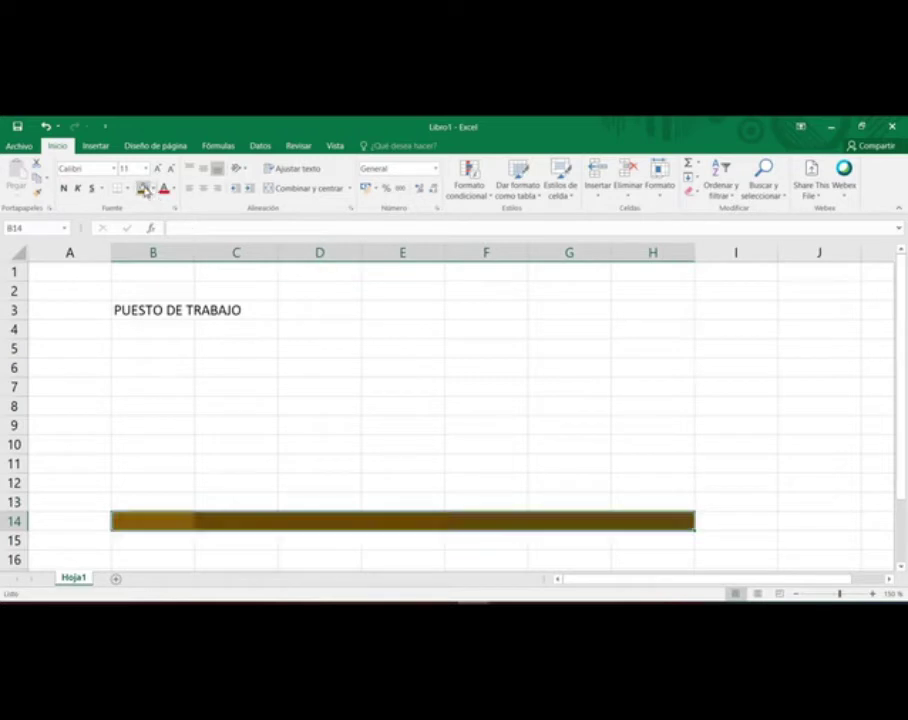
# Step: Enter the label PROCESO : PRODUCCIÓN DE CUADERNOS in cell B15, below the longest bar
pyautogui.click(168, 537)
pyautogui.doubleClick(169, 537)
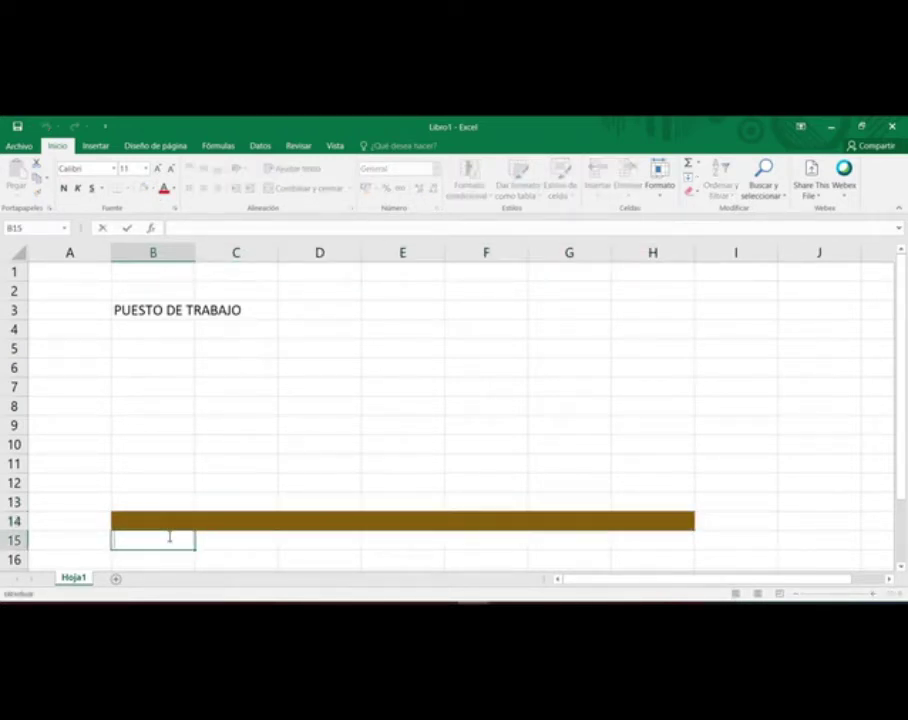
pyautogui.write('PROCESO :')
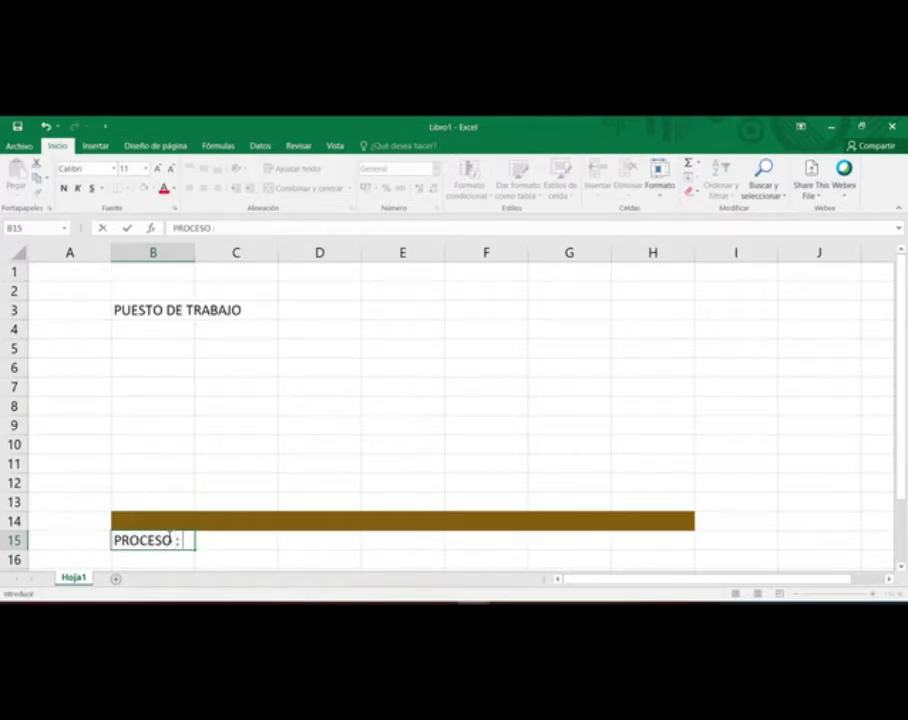
pyautogui.write(' PRODUCCI')
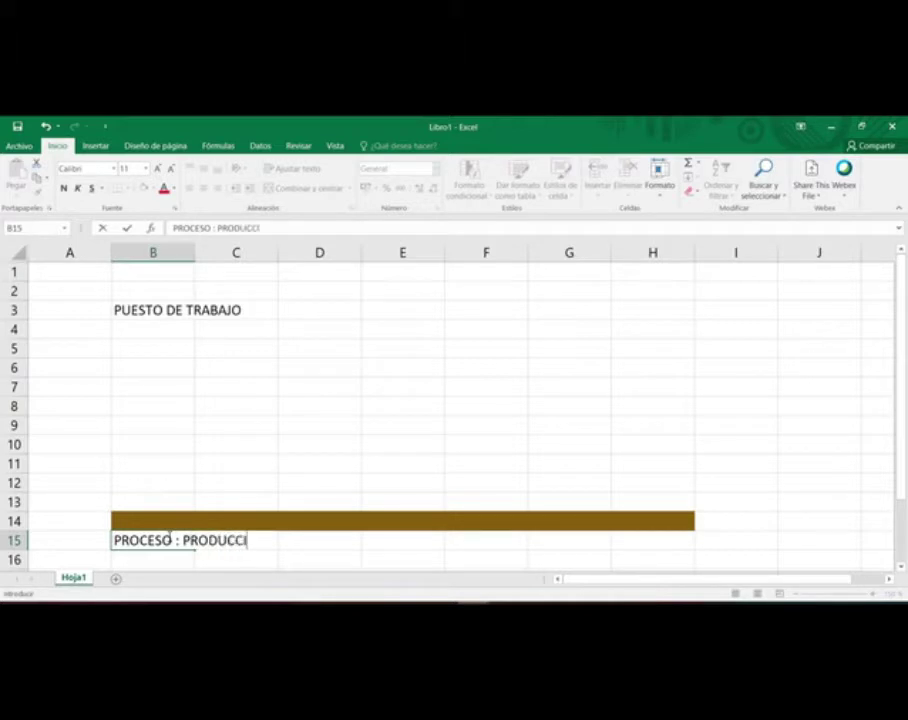
pyautogui.write('ÓN DE')
pyautogui.press('BackSpace')
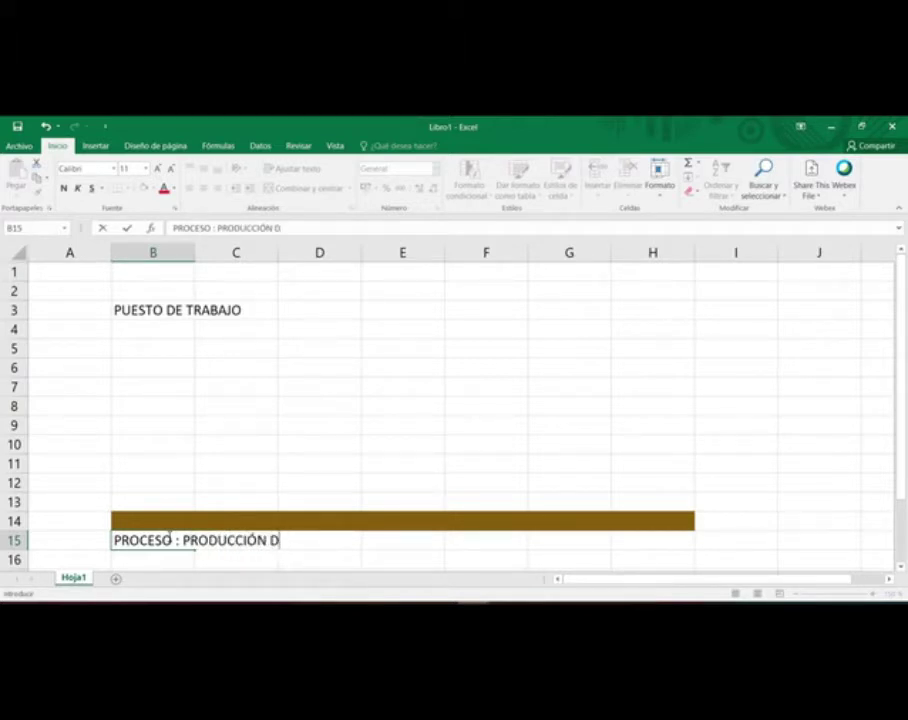
pyautogui.press('BackSpace')
pyautogui.write('DE CUADERNOS')
pyautogui.press('Return')
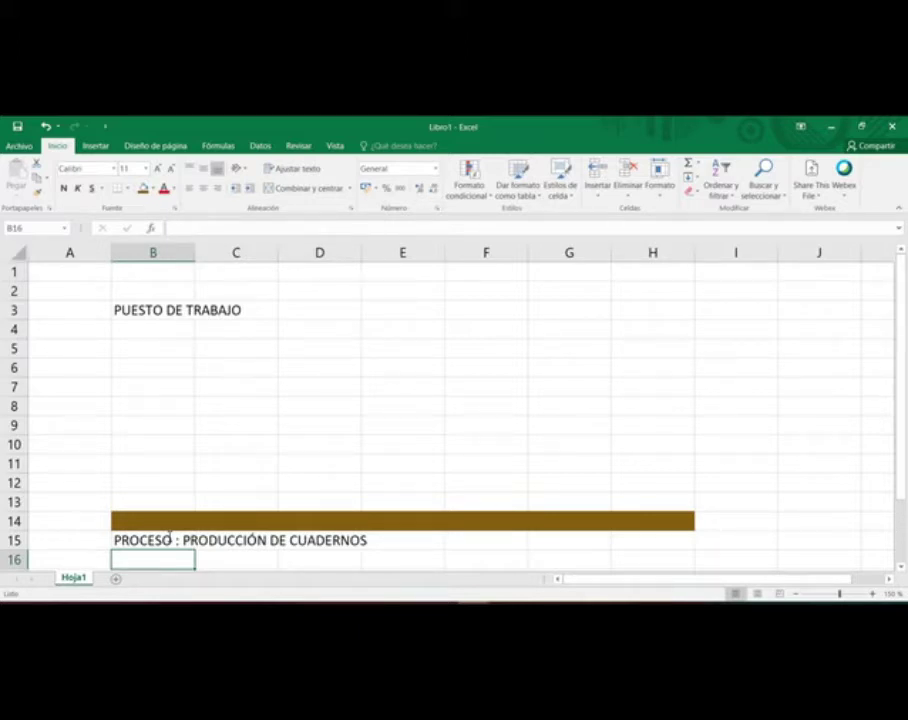
# Step: Fill cells B11:F11 with the same brown colour to form a second, shorter bar
pyautogui.moveTo(182, 481); pyautogui.dragTo(571, 469)
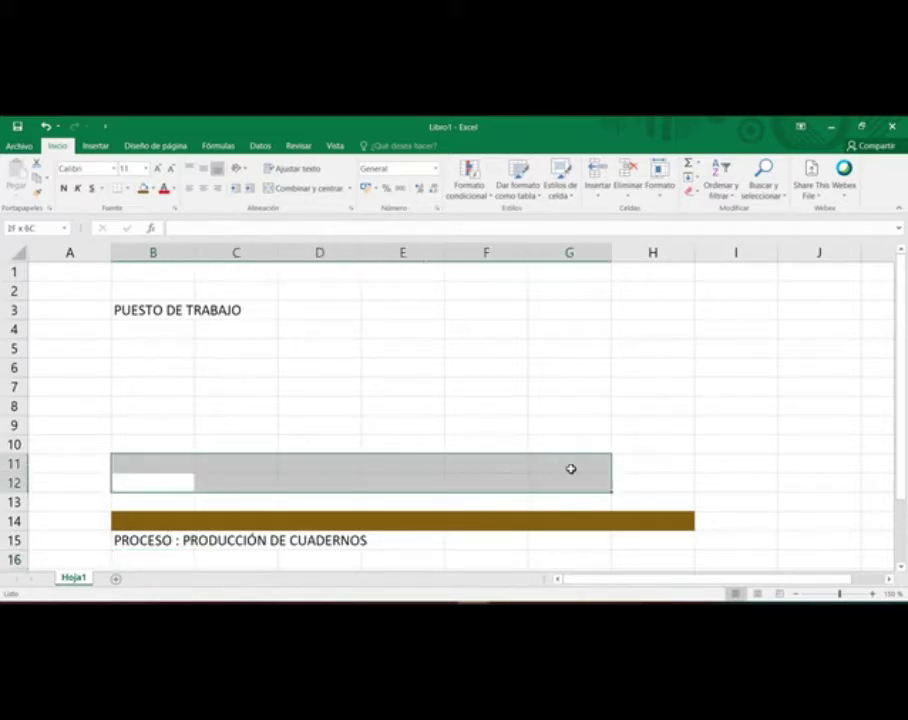
pyautogui.moveTo(138, 463); pyautogui.dragTo(505, 466)
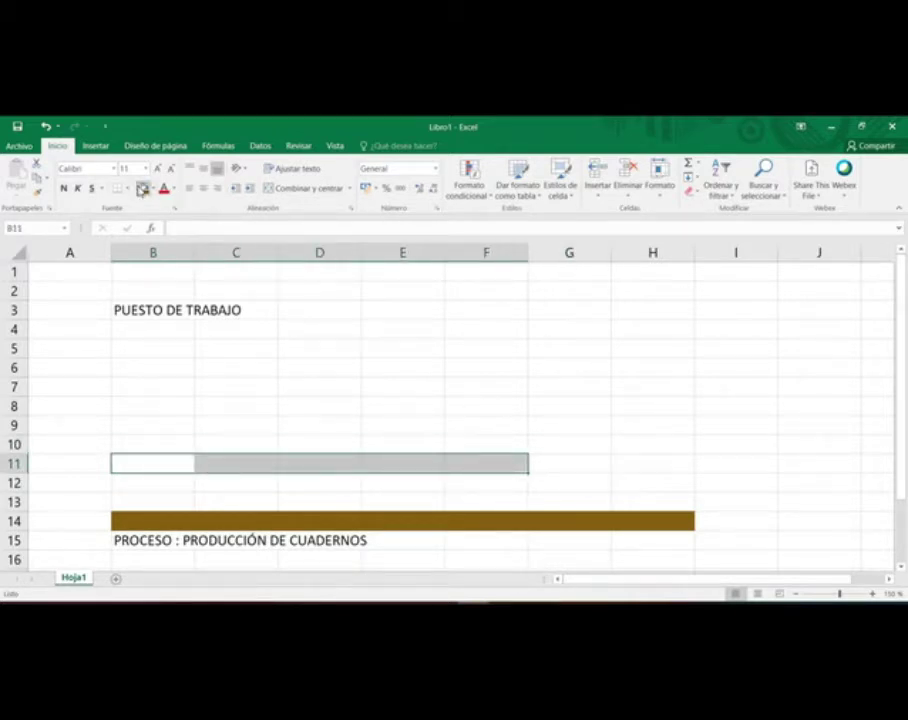
pyautogui.click(143, 188)
# Step: Enter the label ACTIVIDAD : ELABORACIÓN DE TAPAS in cell B12, below the second bar
pyautogui.click(164, 483)
pyautogui.write('ACTIVIDADES')
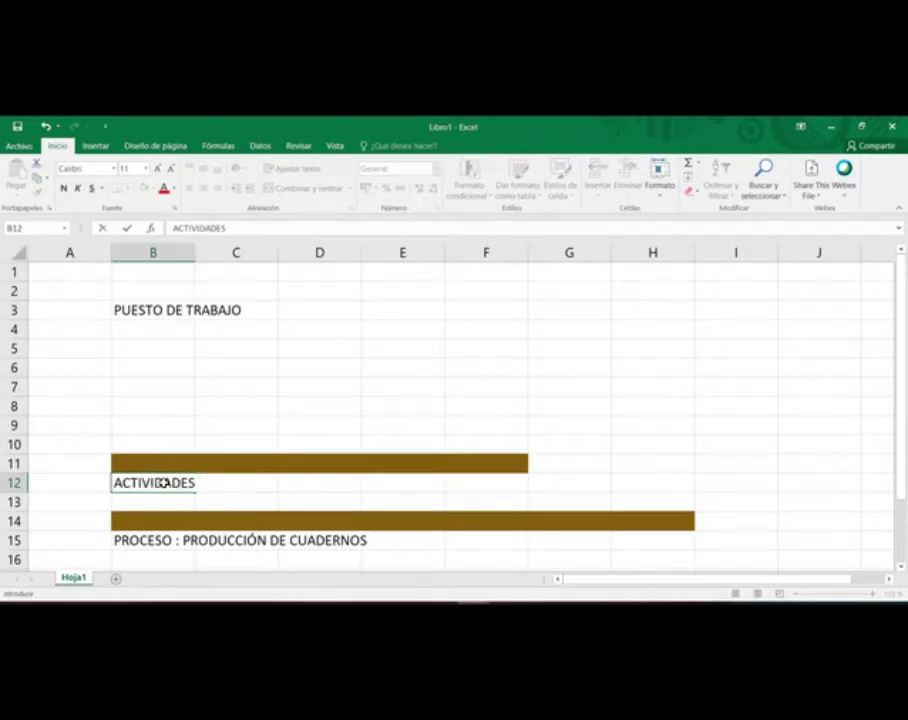
pyautogui.write(' :')
pyautogui.write('EABORA')
pyautogui.press('BackSpace')
pyautogui.press('BackSpace')
pyautogui.press('BackSpace')
pyautogui.press('BackSpace')
pyautogui.press('BackSpace')
pyautogui.press('BackSpace')
pyautogui.press('BackSpace')
pyautogui.press('BackSpace')
pyautogui.press('BackSpace')
pyautogui.press('BackSpace')
pyautogui.press('BackSpace')
pyautogui.write(': ELABORACI')
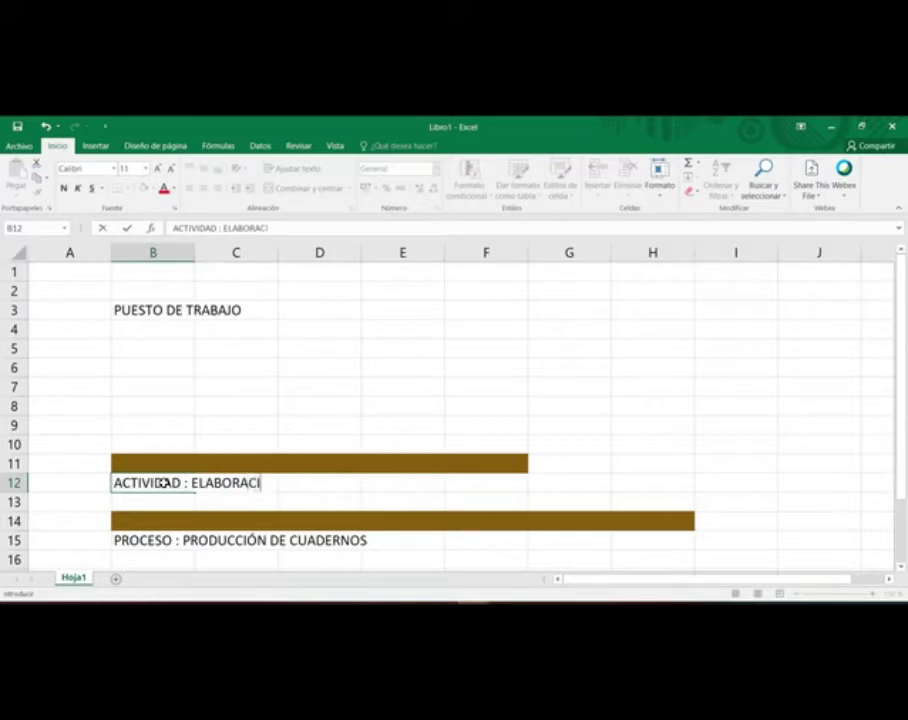
pyautogui.write('ÓN DE L')
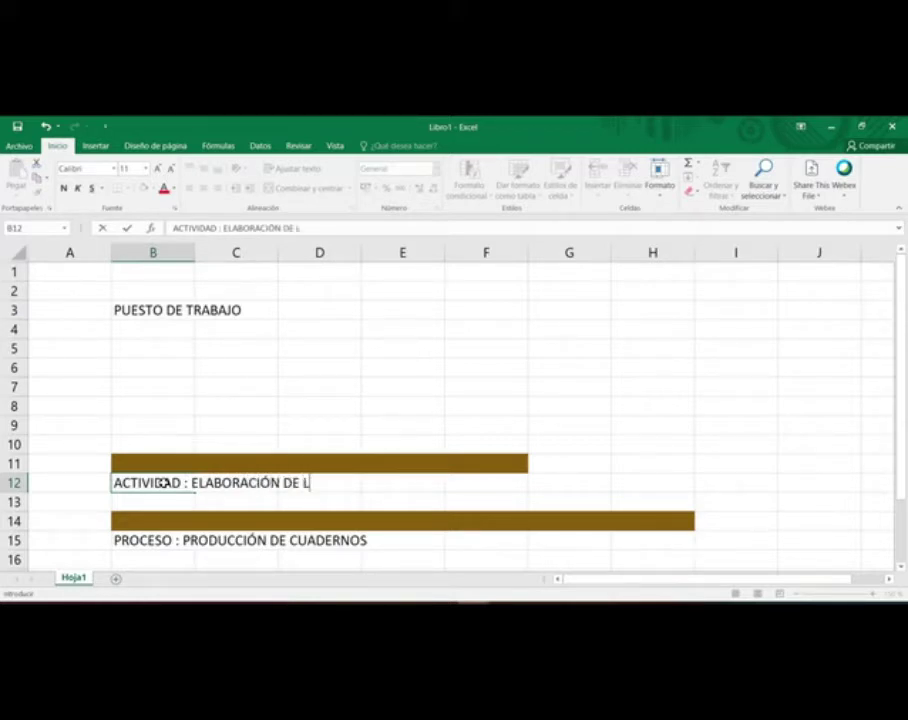
pyautogui.press('BackSpace')
pyautogui.write('LAS TA')
pyautogui.press('BackSpace')
pyautogui.press('BackSpace')
pyautogui.press('BackSpace')
pyautogui.press('BackSpace')
pyautogui.press('BackSpace')
pyautogui.press('BackSpace')
pyautogui.write('TAPAS')
pyautogui.press('Return')
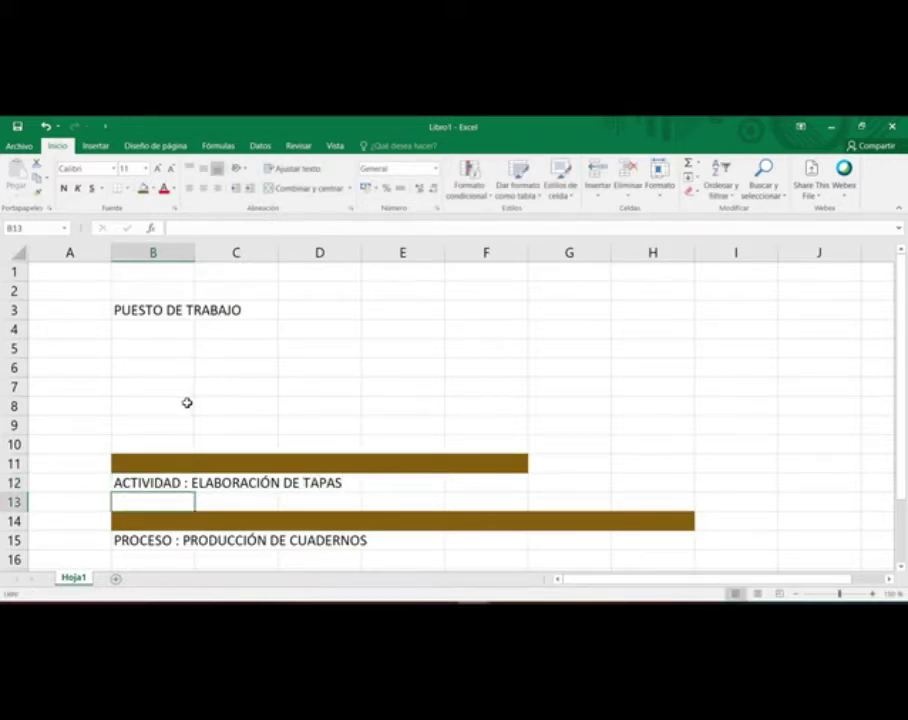
# Step: Fill cells B8:D8 with the same brown colour to form a third bar
pyautogui.click(156, 427)
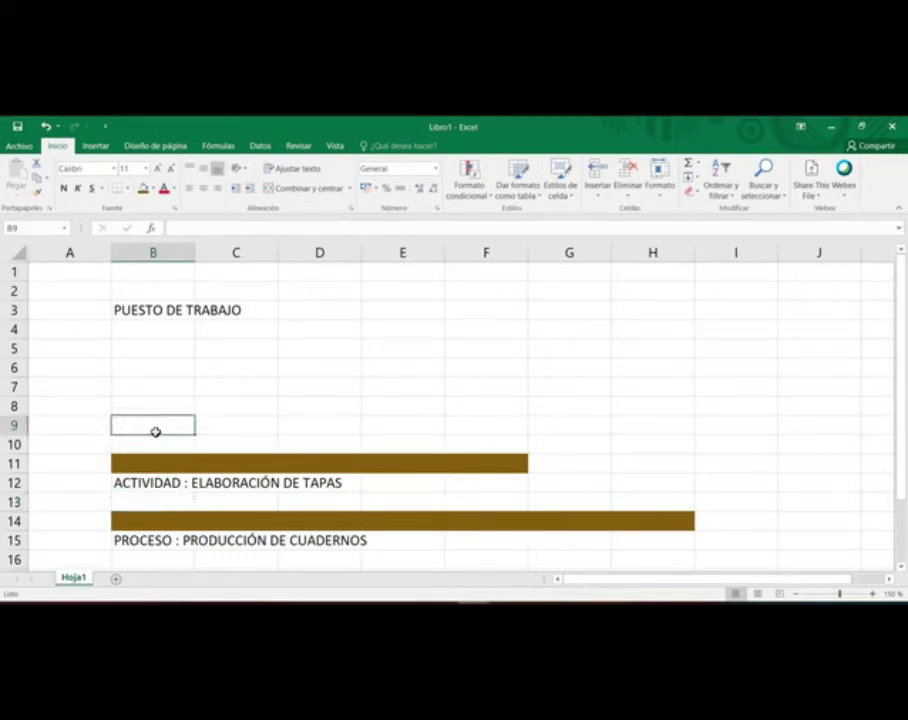
pyautogui.moveTo(148, 409); pyautogui.dragTo(306, 409)
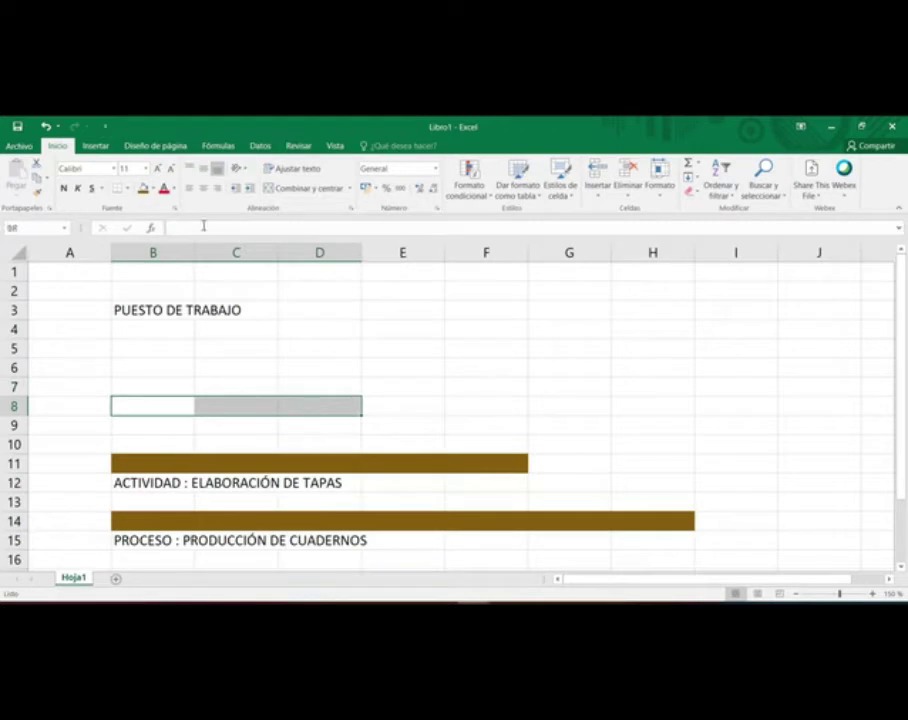
pyautogui.click(143, 189)
# Step: Enter the label TAREA: CORTE DE LAS TAPAS in cell B9, below the third bar
pyautogui.click(167, 423)
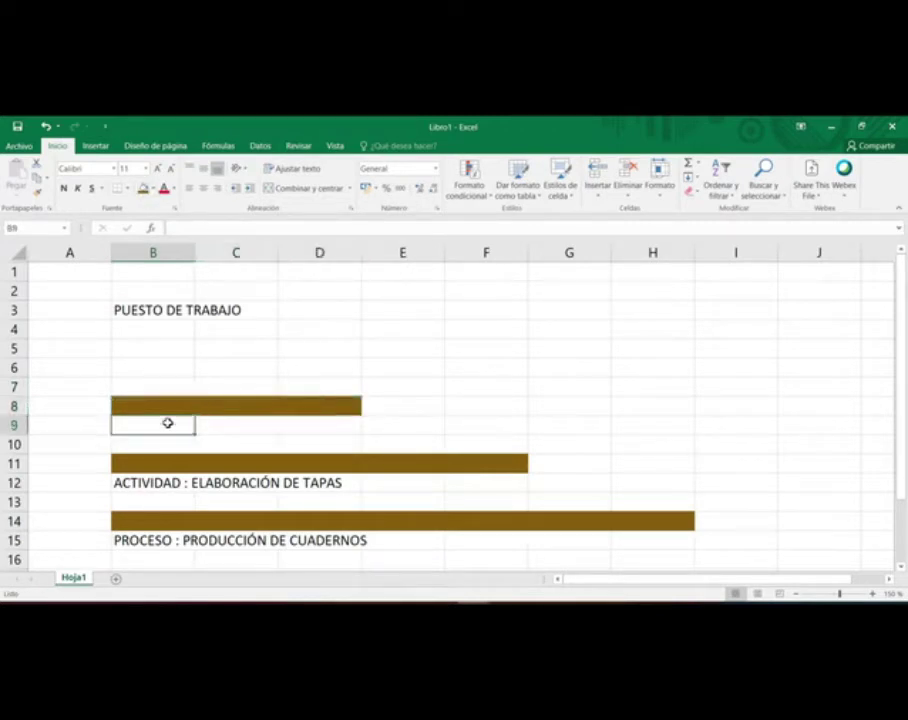
pyautogui.write('TAR')
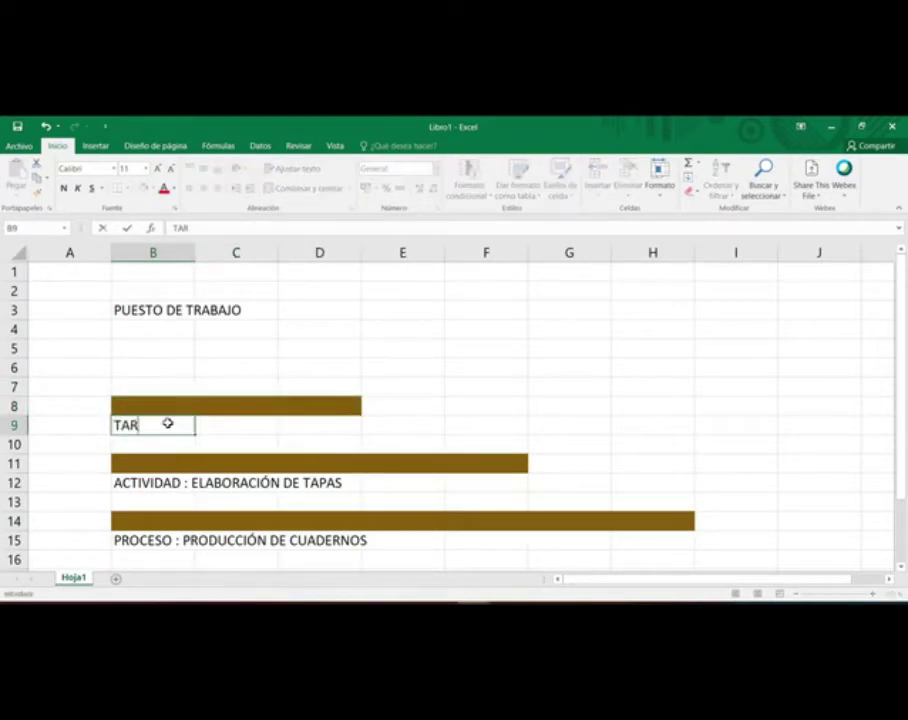
pyautogui.write('EA: CORTE DE ')
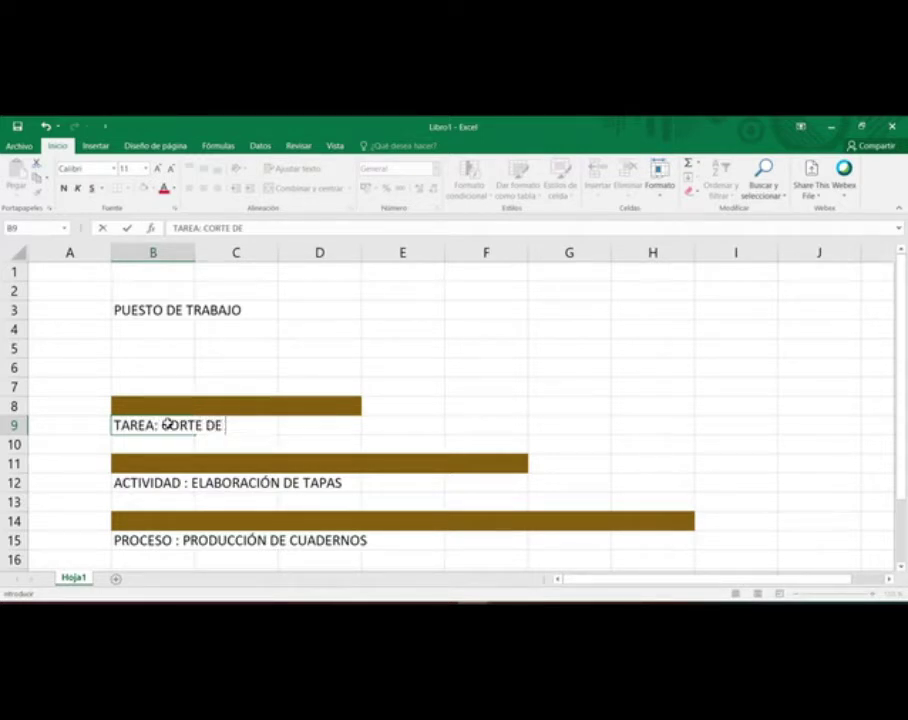
pyautogui.write('LAS TAPAS')
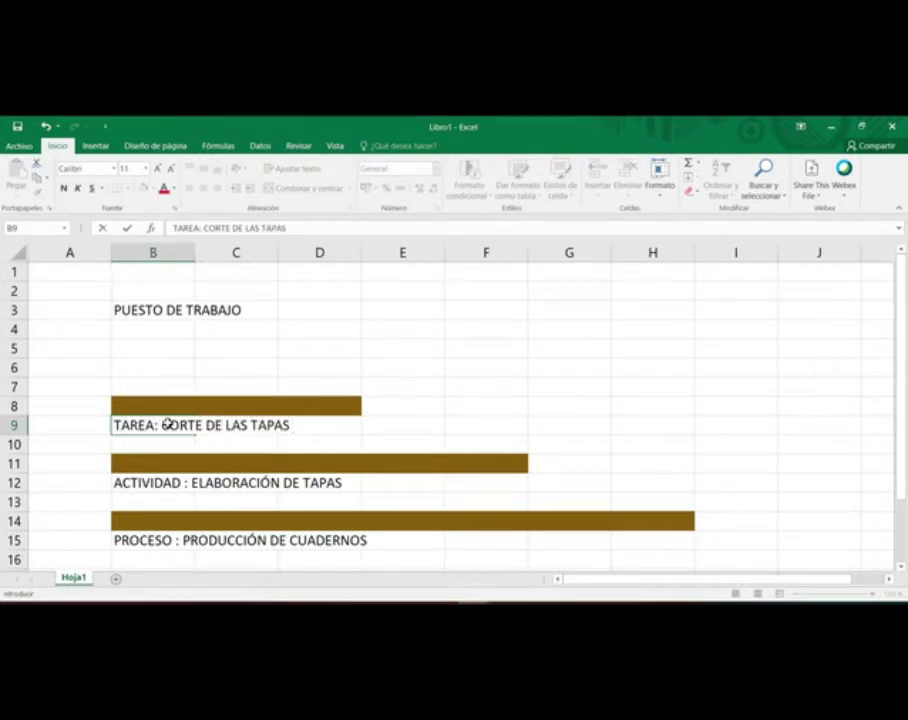
pyautogui.hotkey('ctrl', 'Return')
pyautogui.press('Return')
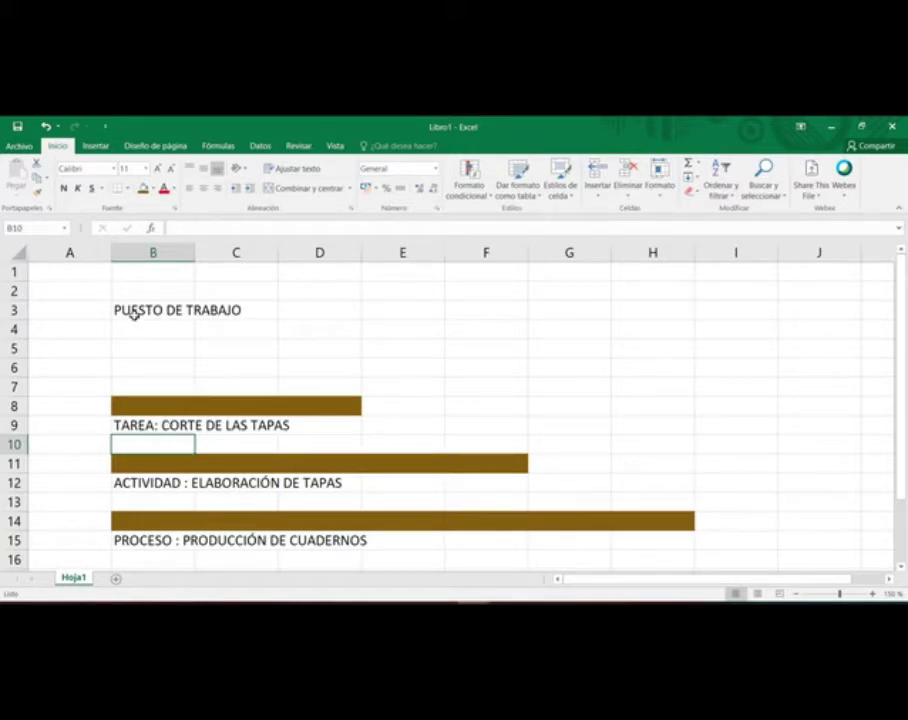
# Step: Fill cell B5 brown as the shortest bar and move the PUESTO DE TRABAJO label to cell B6 below it
pyautogui.moveTo(144, 347); pyautogui.dragTo(170, 340)
pyautogui.click(143, 190)
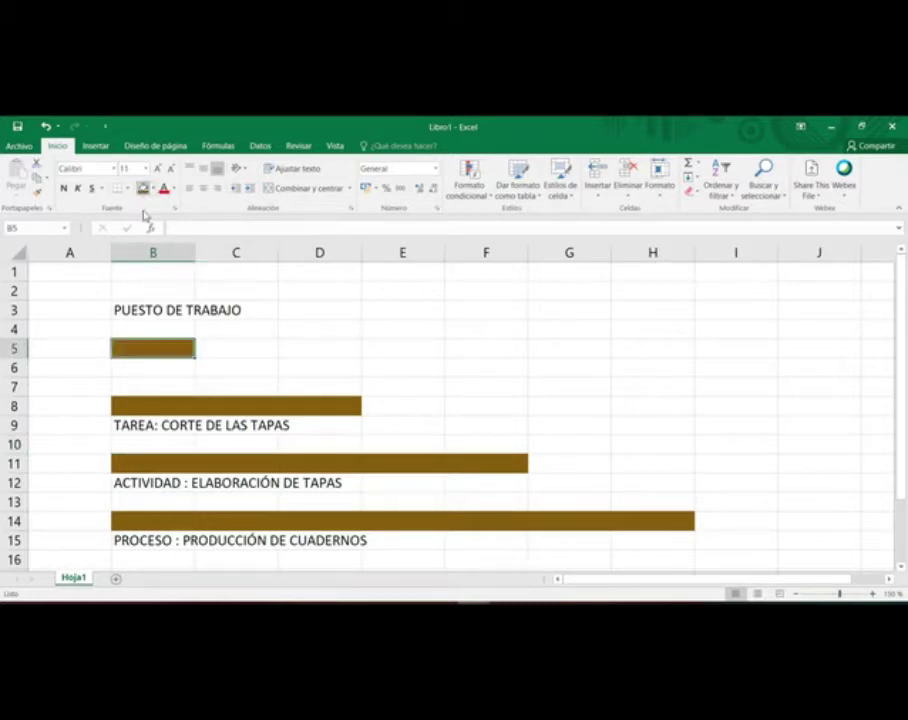
pyautogui.click(124, 316)
pyautogui.moveTo(124, 316); pyautogui.dragTo(150, 367)
pyautogui.click(384, 335)
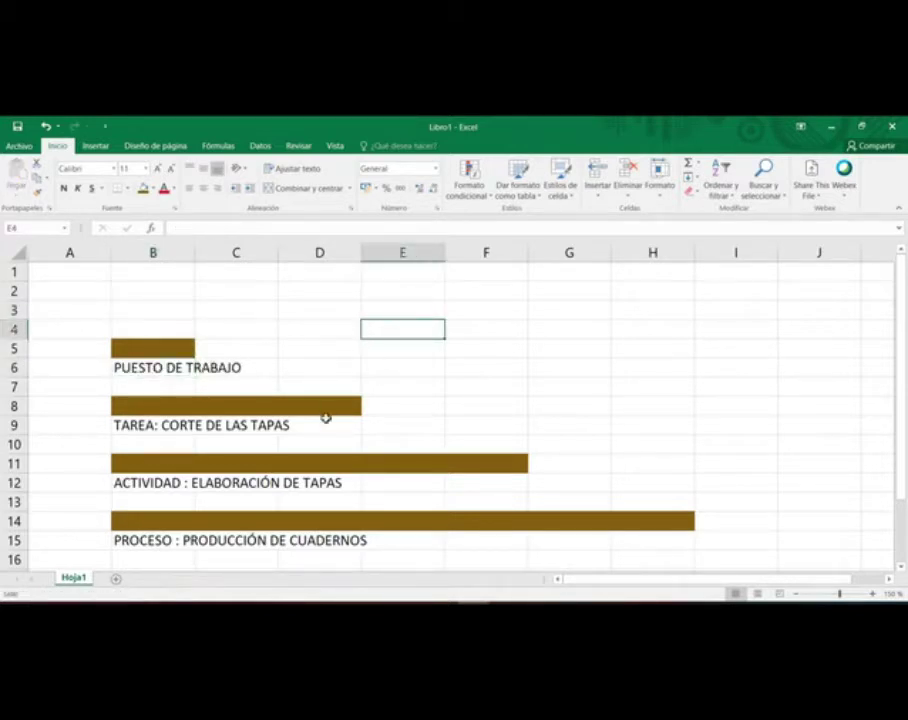
pyautogui.click(150, 540)
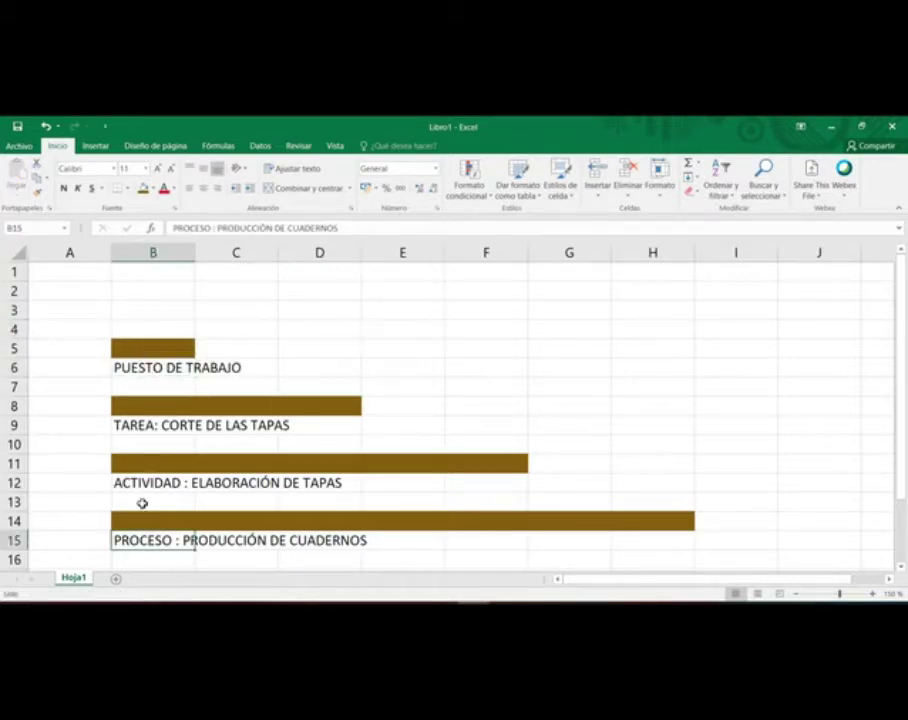
pyautogui.click(145, 502)
pyautogui.click(144, 425)
pyautogui.click(147, 369)
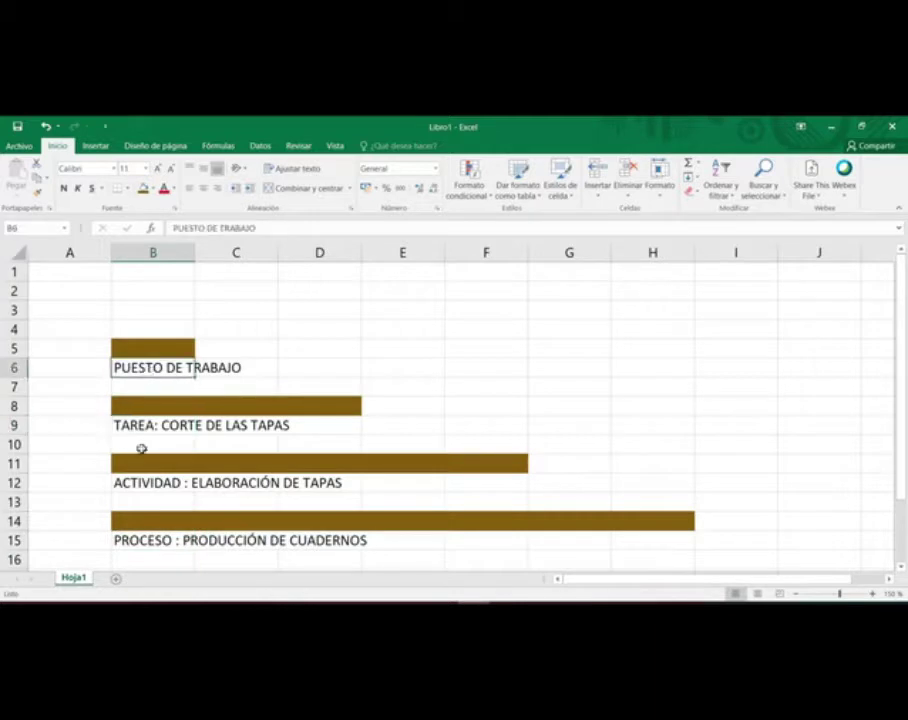
pyautogui.click(153, 537)
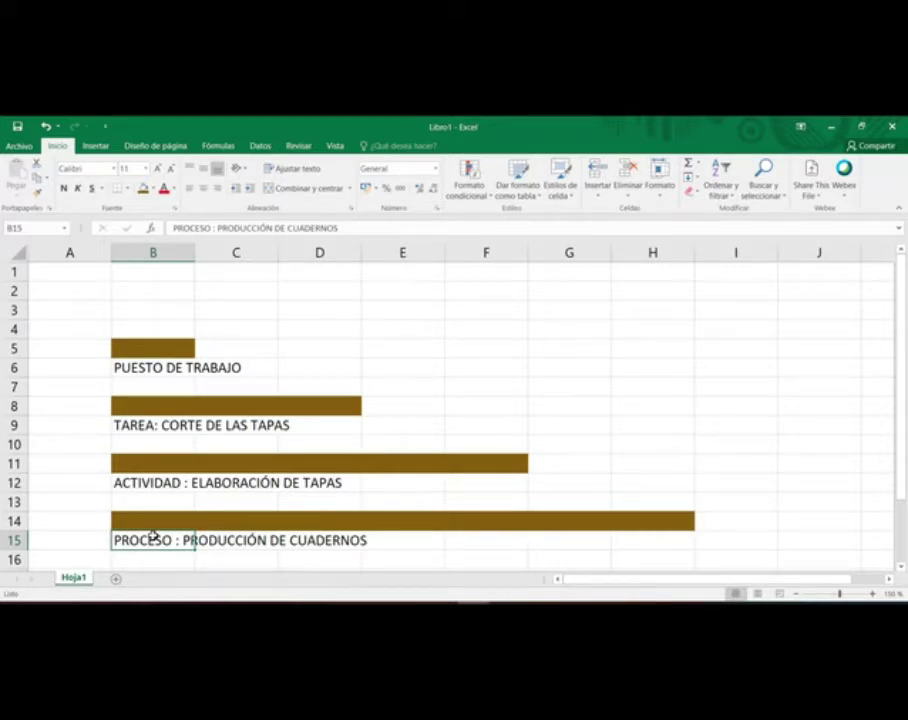
pyautogui.click(340, 329)
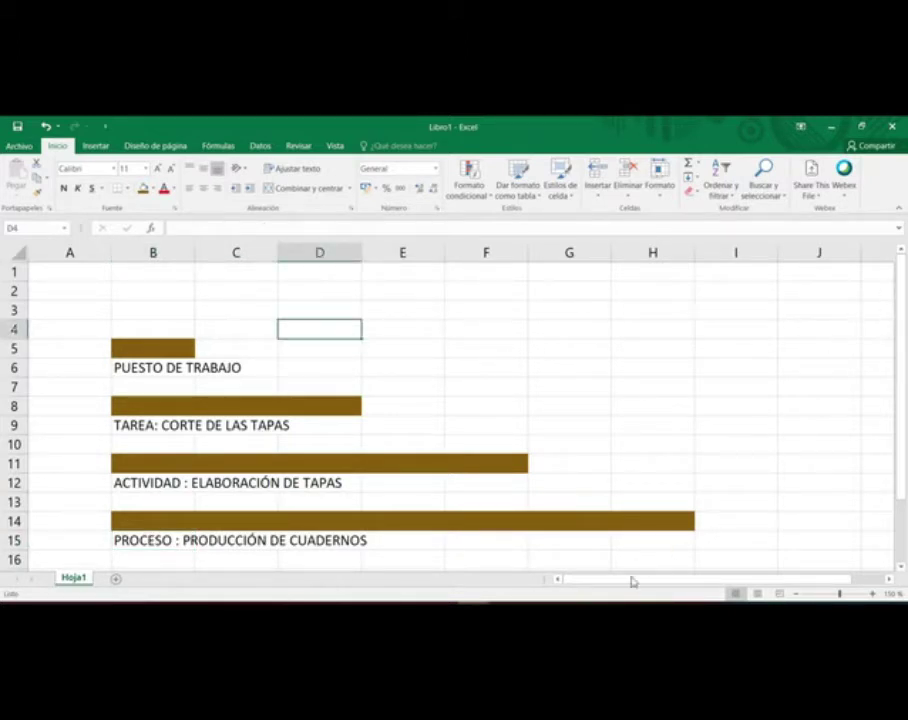
# Step: Add a new sheet and enter the headers PROCESO, ACTIVIDAD and TAREA in cells B4 to D4
pyautogui.click(115, 578)
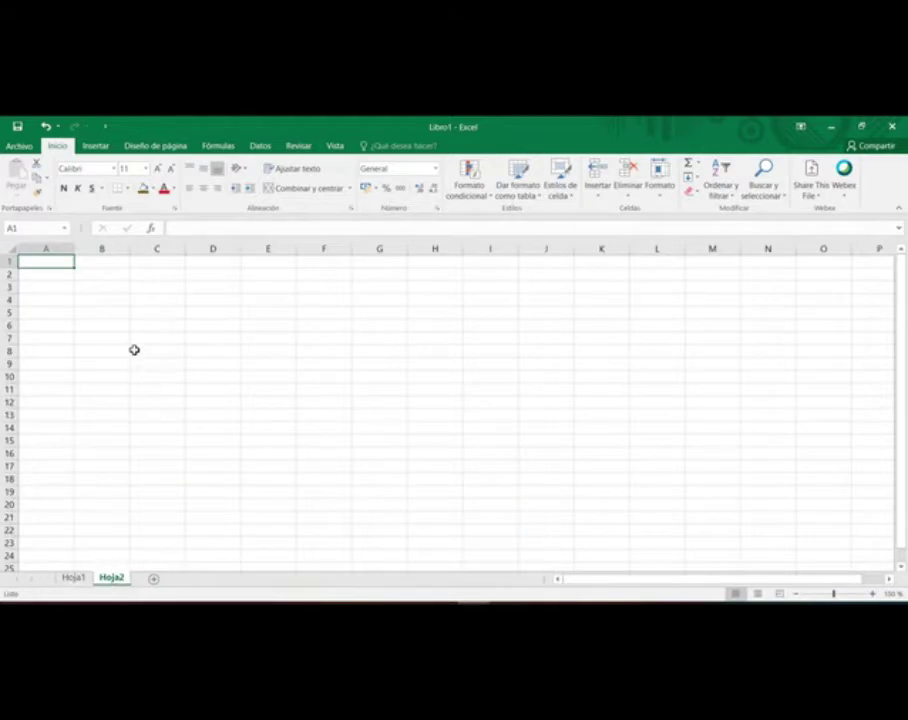
pyautogui.click(137, 311)
pyautogui.keyDown('ctrl'); pyautogui.scroll(3, 624, 421); pyautogui.keyUp('ctrl')
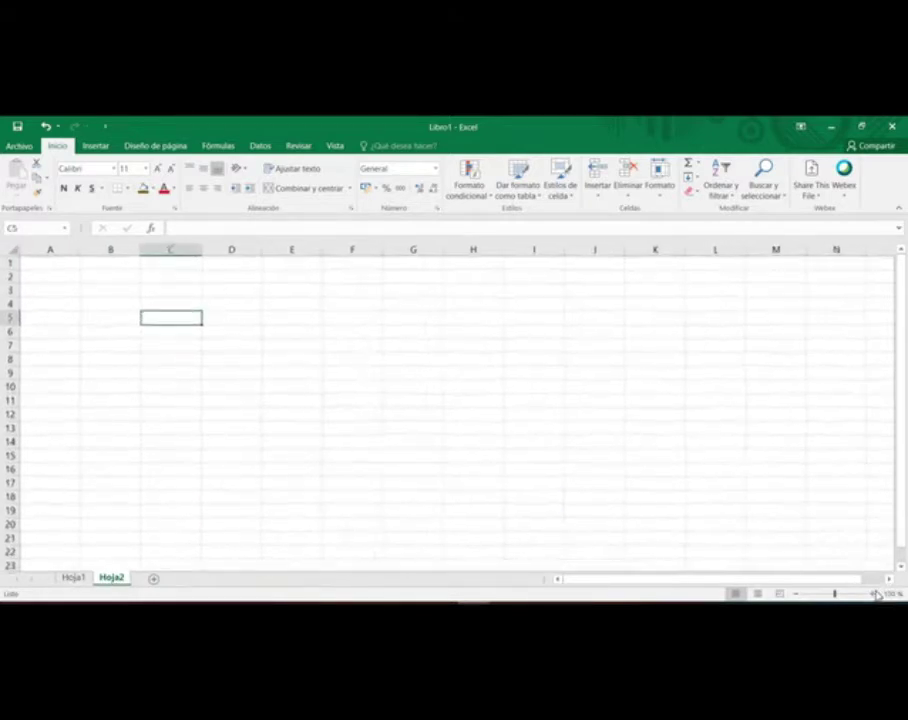
pyautogui.click(132, 328)
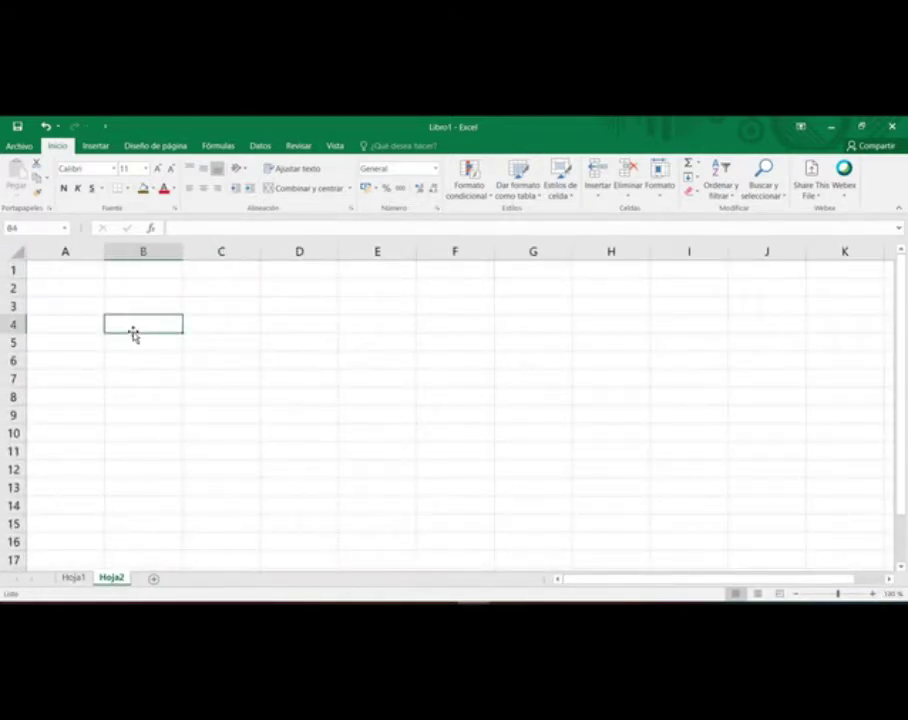
pyautogui.write('PROCESO')
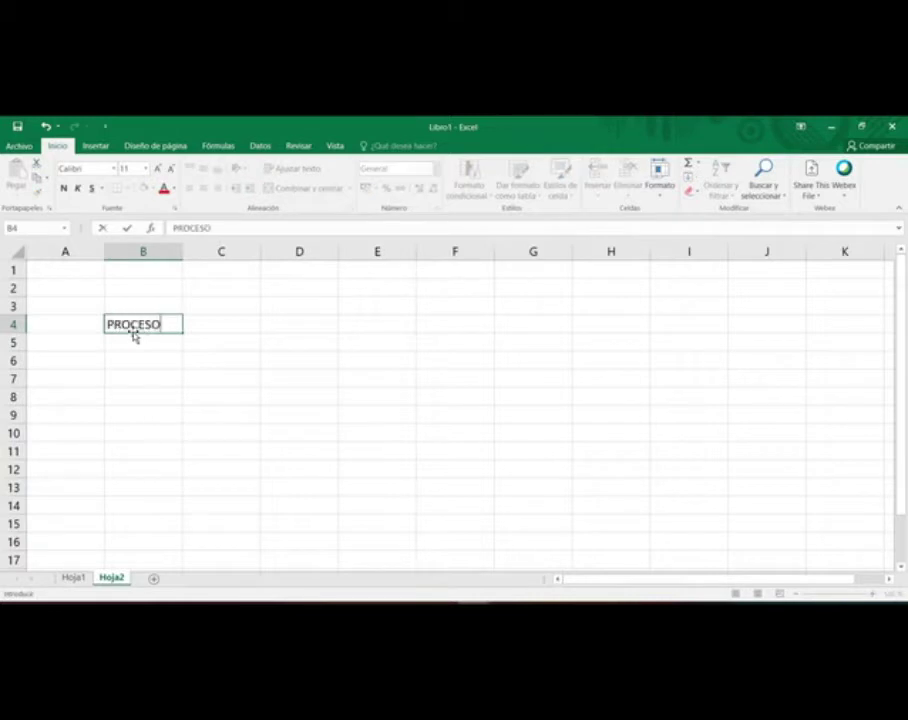
pyautogui.press('Tab')
pyautogui.write('IVIDAD')
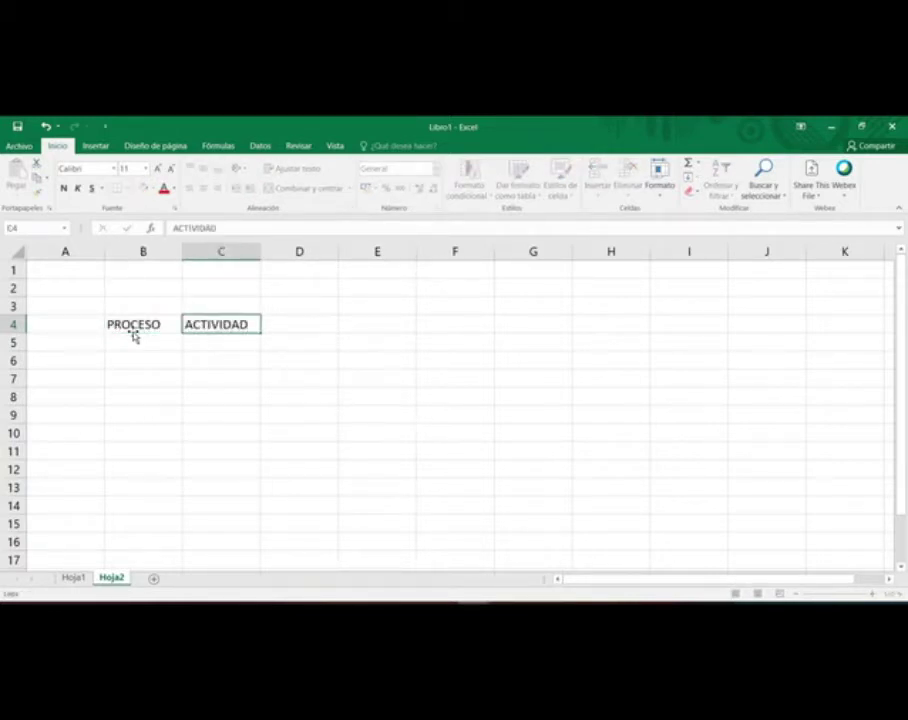
pyautogui.press('Tab')
pyautogui.write('TAREA')
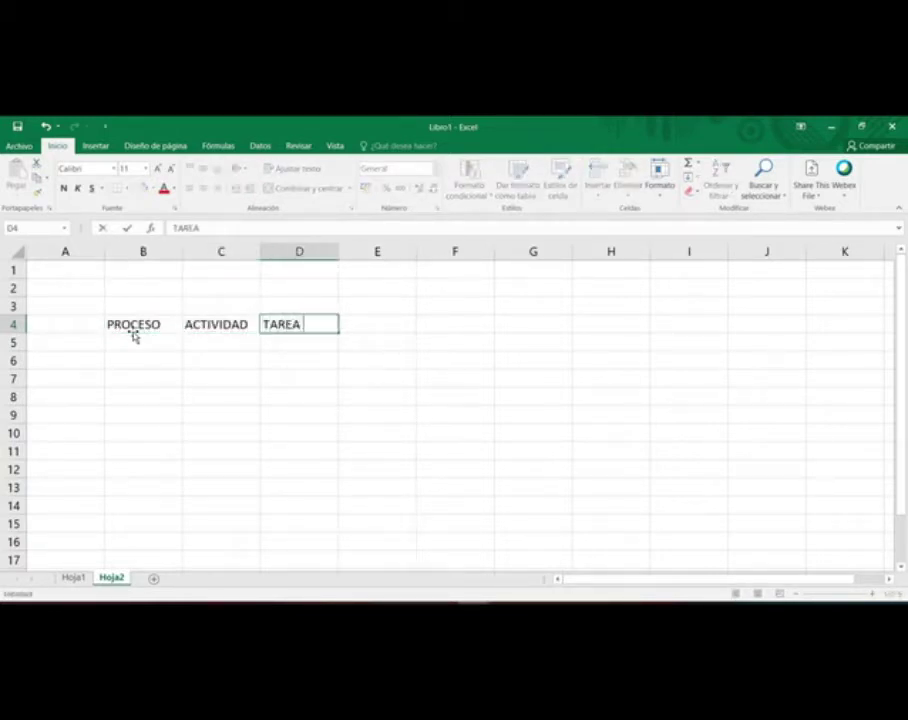
# Step: Enter the fourth header PUESTO DE TRABAJO in cell E4
pyautogui.press('Tab')
pyautogui.write('PUENTESTO D')
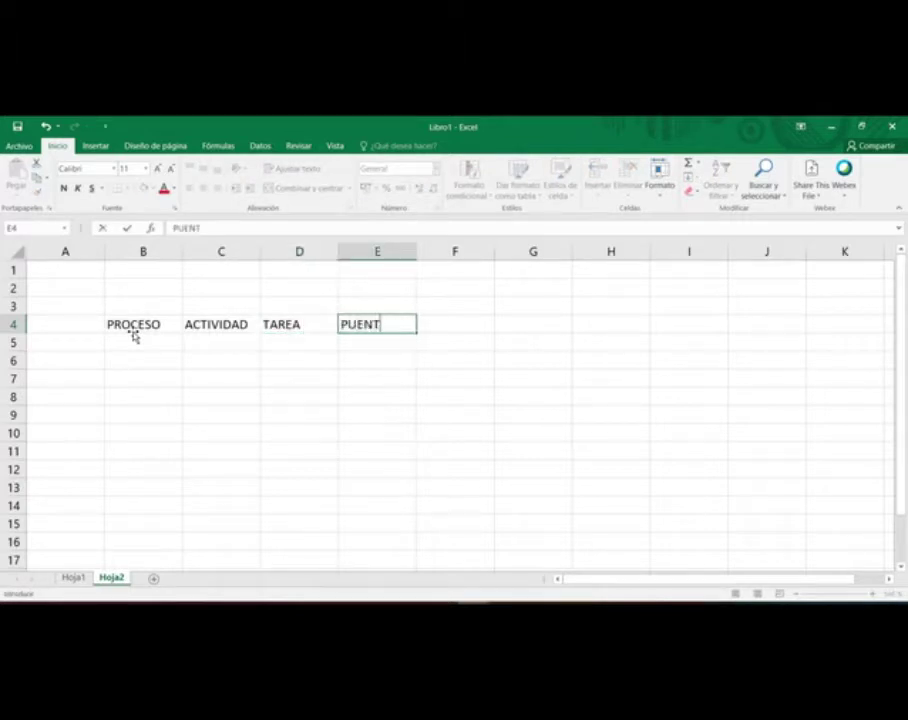
pyautogui.press('BackSpace')
pyautogui.press('BackSpace')
pyautogui.press('BackSpace')
pyautogui.press('BackSpace')
pyautogui.press('BackSpace')
pyautogui.press('BackSpace')
pyautogui.press('BackSpace')
pyautogui.press('BackSpace')
pyautogui.write('S')
pyautogui.write('O')
pyautogui.press('BackSpace')
pyautogui.write('TO DE TRABAJO')
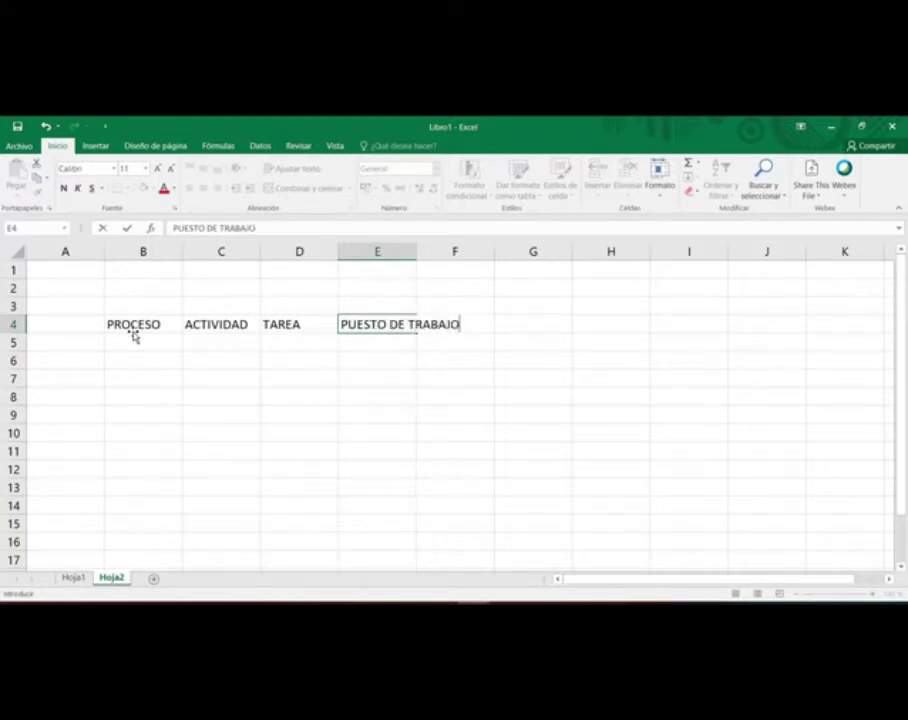
# Step: Fill cells B6 to D6 with PRODUCCIÓN DE CUADERNOS, ELABORACIÓN DE TAPAS and CORTE DE TAPAS under their headers
pyautogui.click(136, 367)
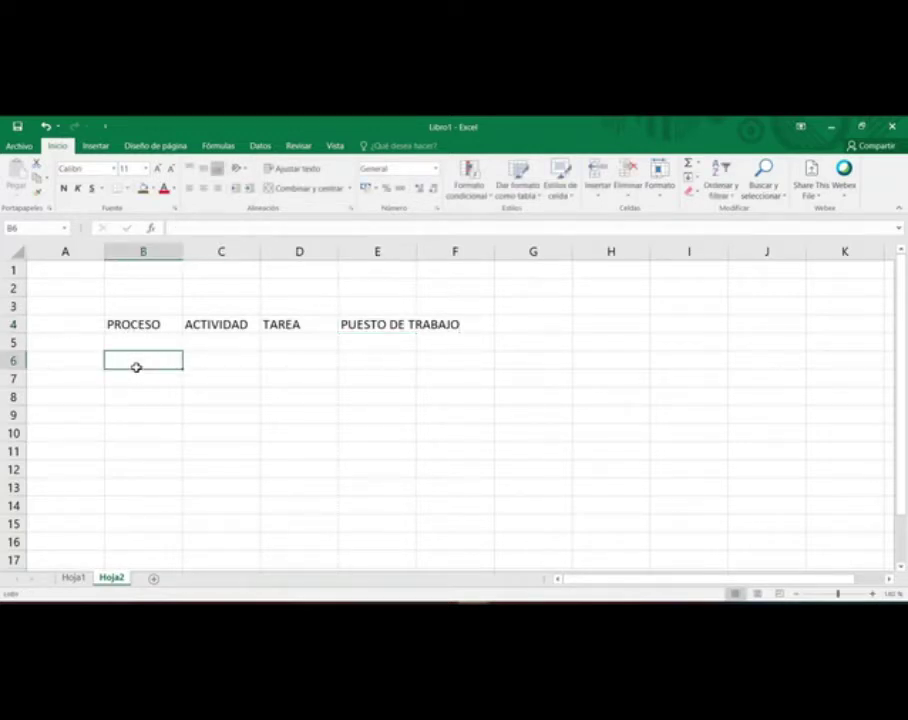
pyautogui.write('PRODU')
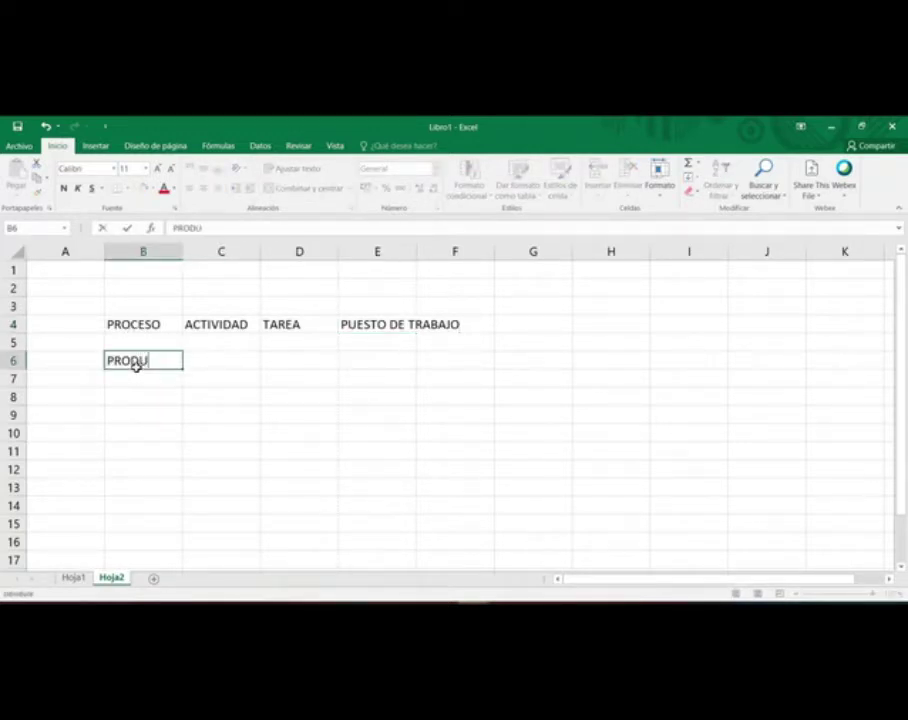
pyautogui.write('CCIÓN DE CUADERNOS')
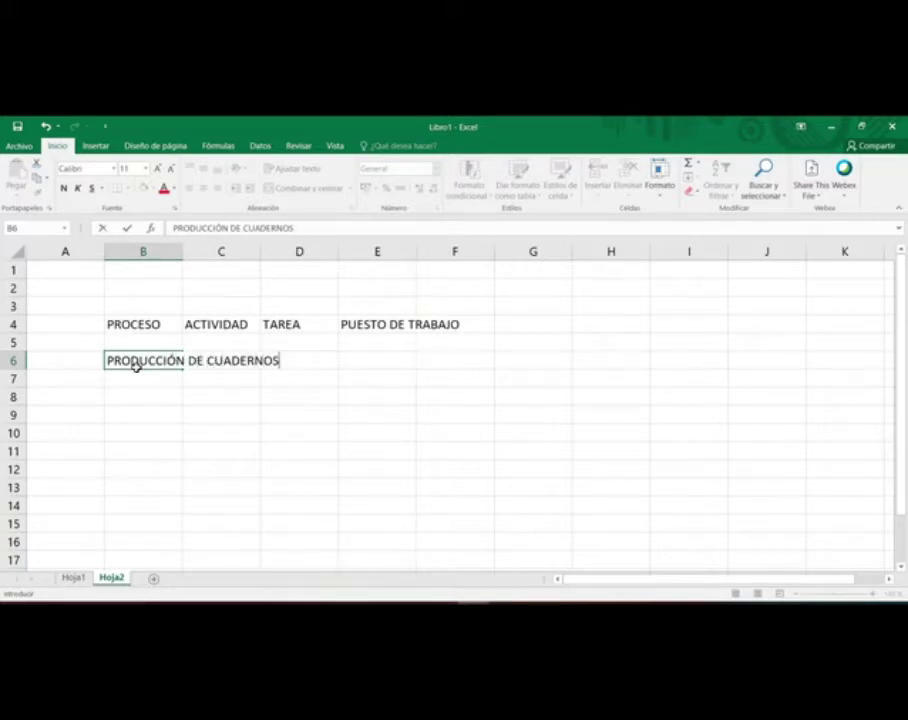
pyautogui.press('Tab')
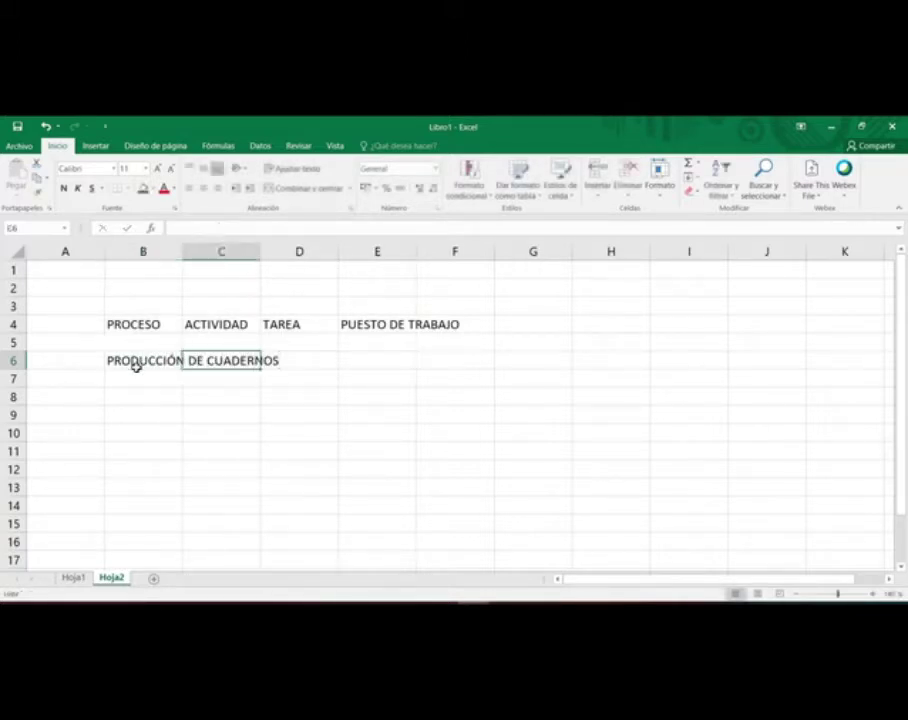
pyautogui.write('ELABORA')
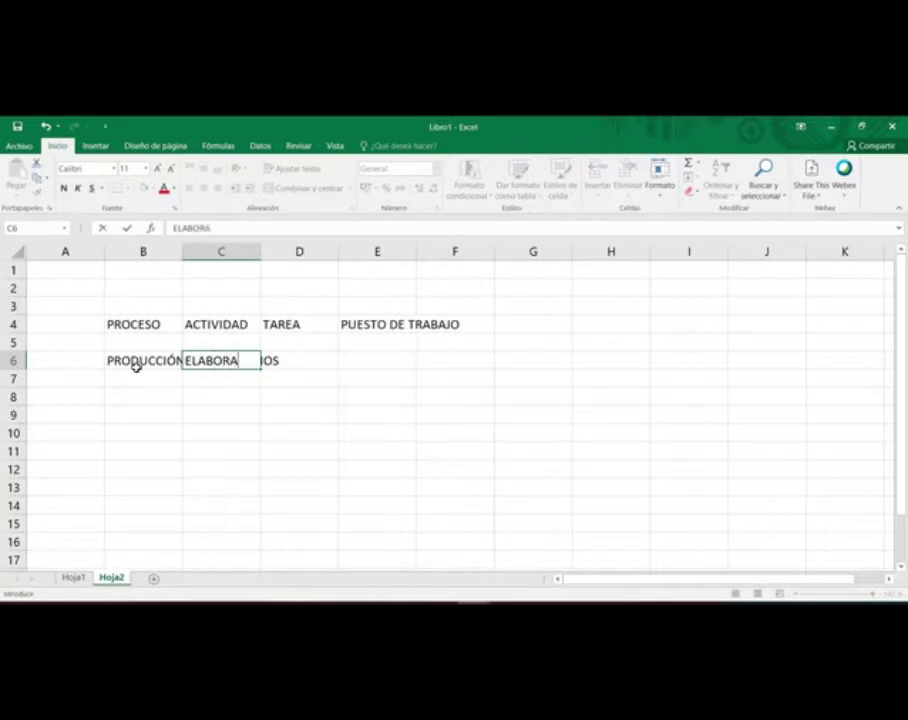
pyautogui.write('CIÓN DE TAPAS')
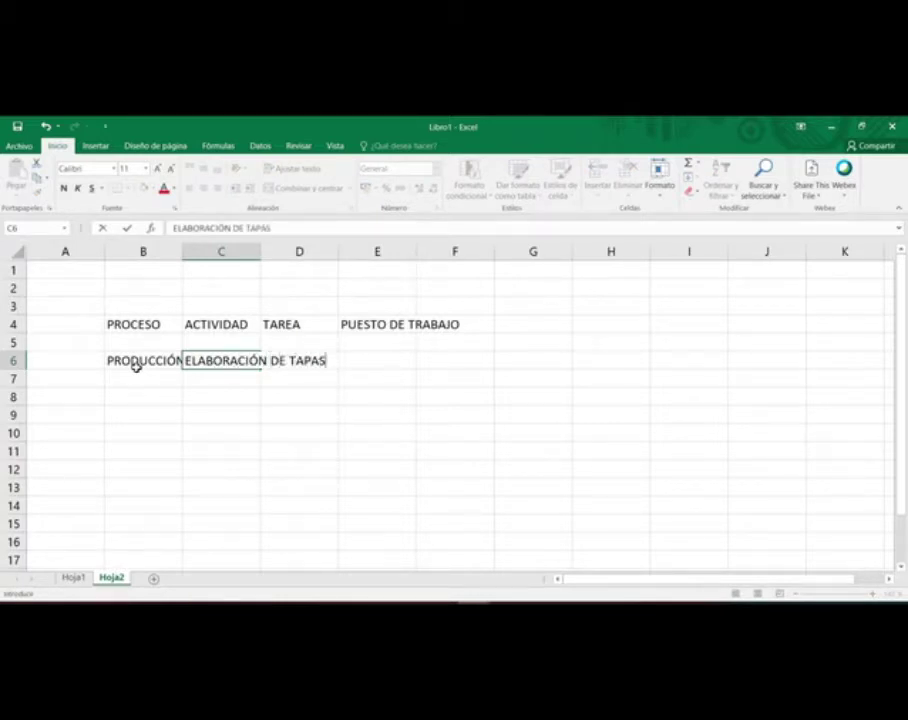
pyautogui.press('Tab')
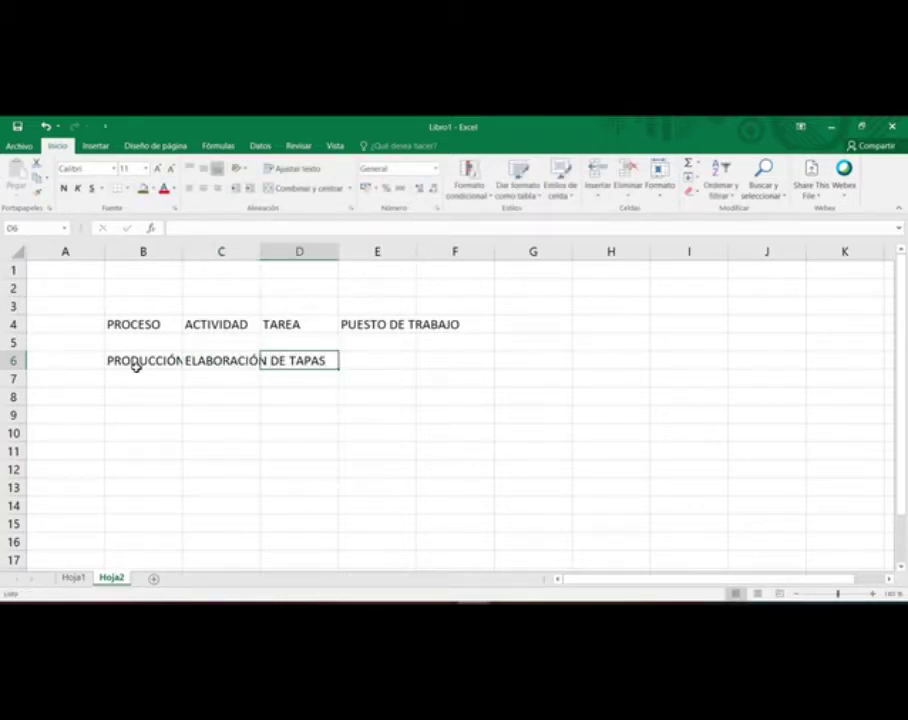
pyautogui.write('CORTE DE TAPAS')
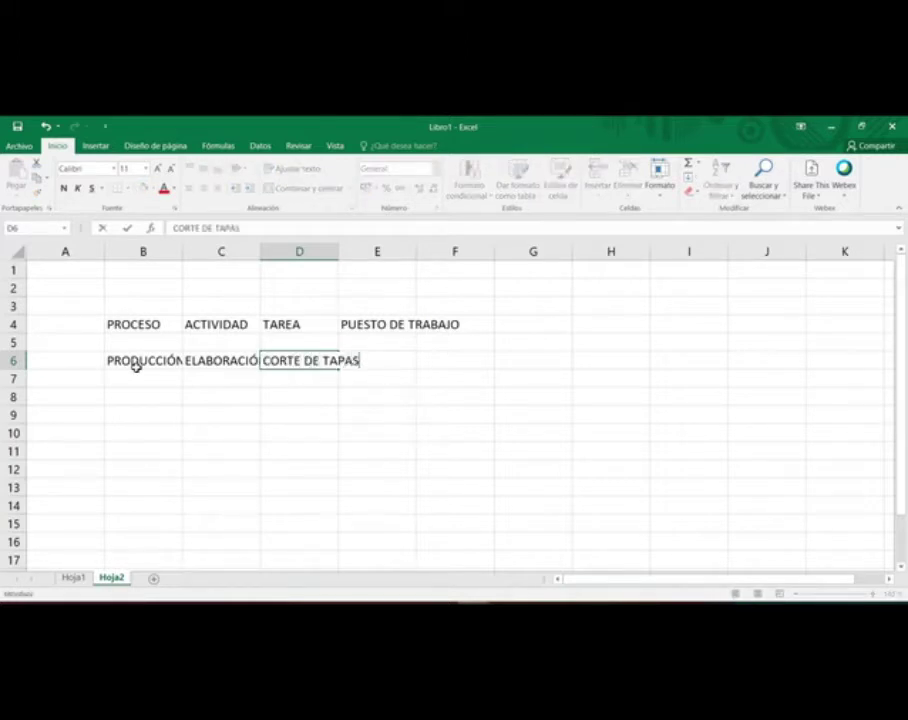
pyautogui.press('Tab')
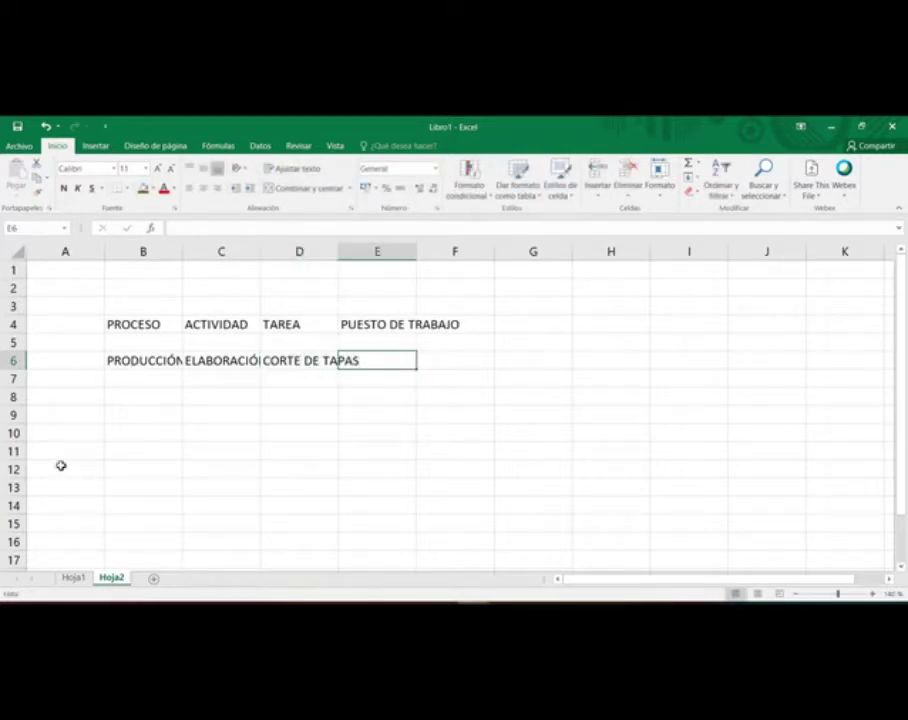
# Step: On Hoja1, extend the label in cell B6 to read PUESTO DE TRABAJO : OPERARIO DE PRODUCCIÓN
pyautogui.click(74, 579)
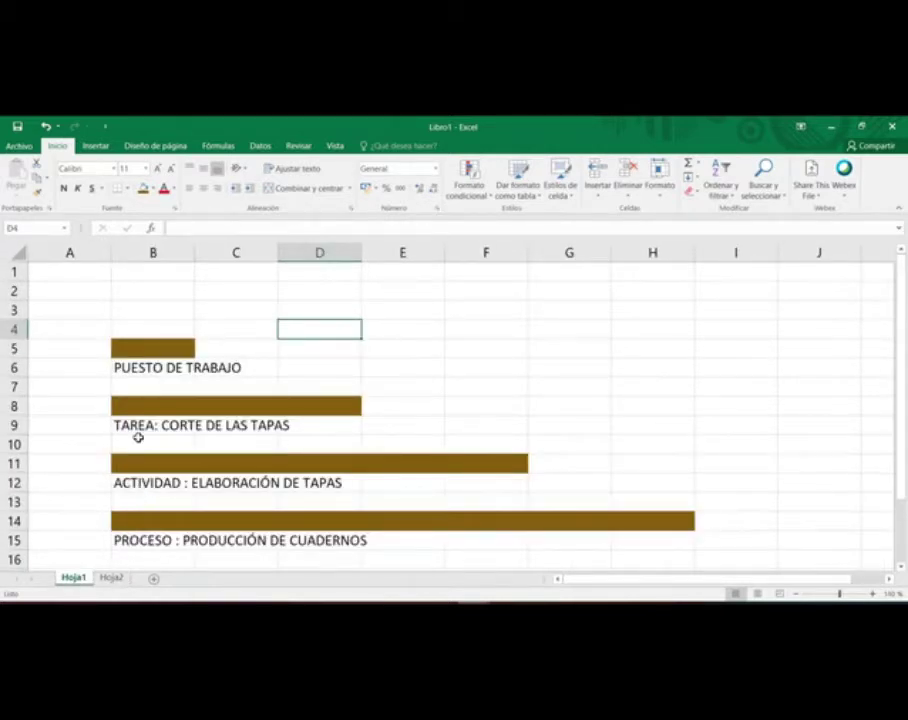
pyautogui.click(172, 370)
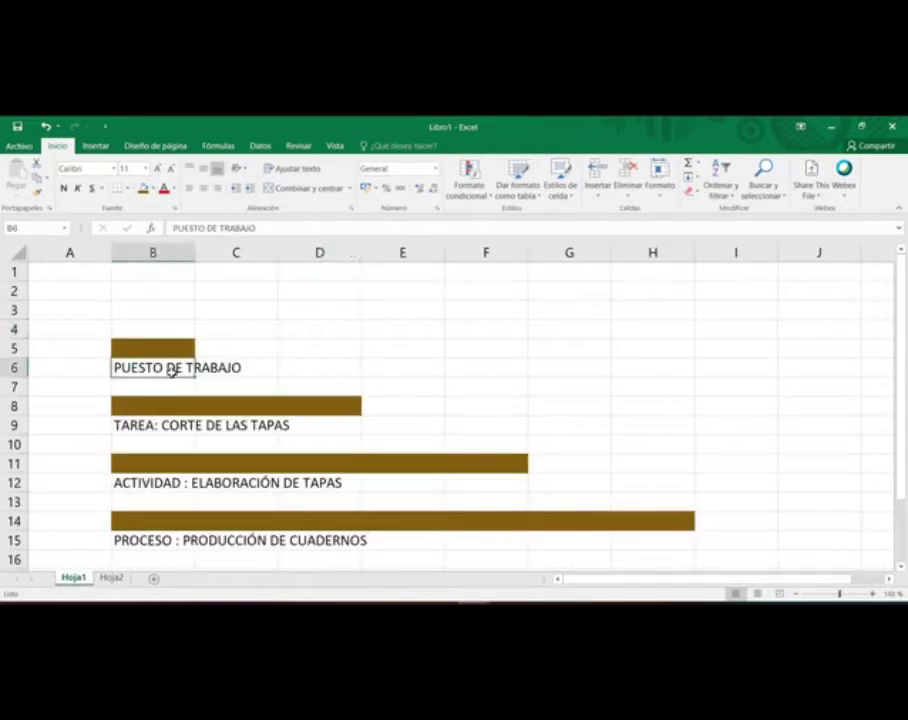
pyautogui.click(269, 229)
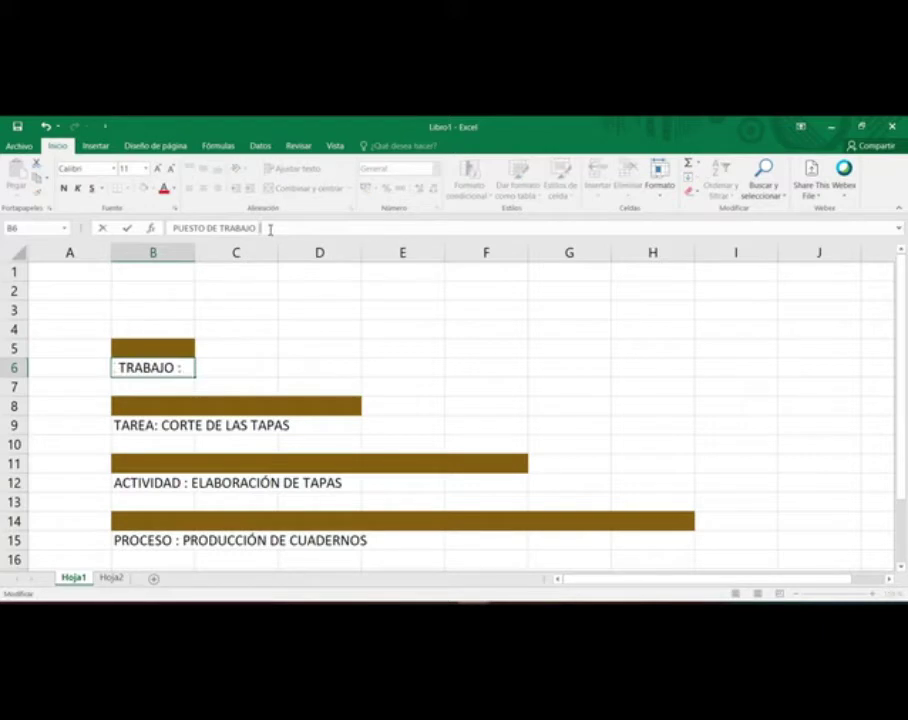
pyautogui.write(': OPERACIP')
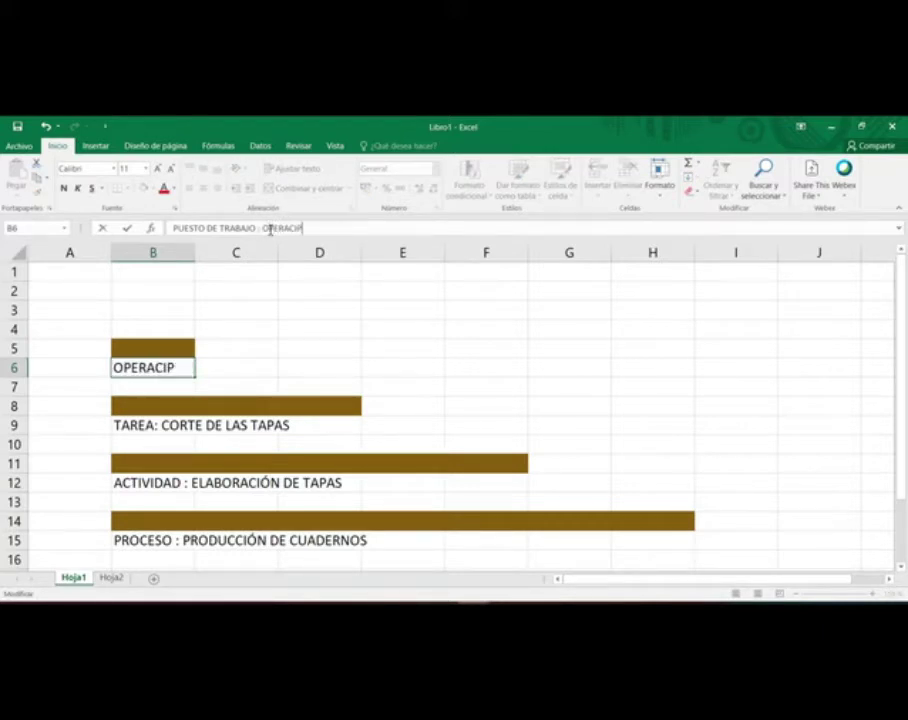
pyautogui.press('BackSpace')
pyautogui.press('BackSpace')
pyautogui.press('BackSpace')
pyautogui.write('RIO DE')
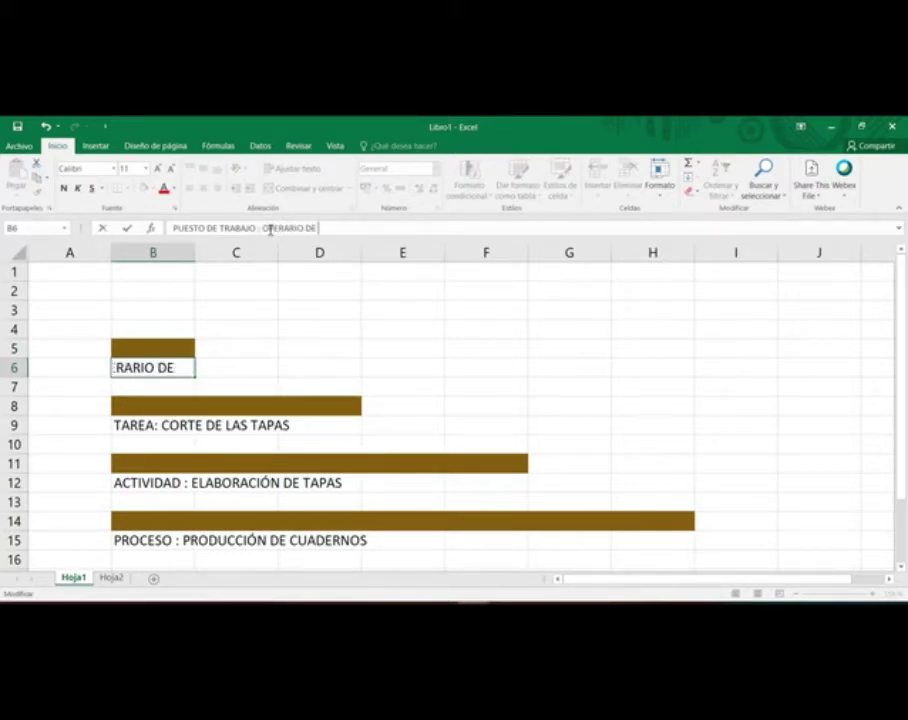
pyautogui.write(' PRODUCCI')
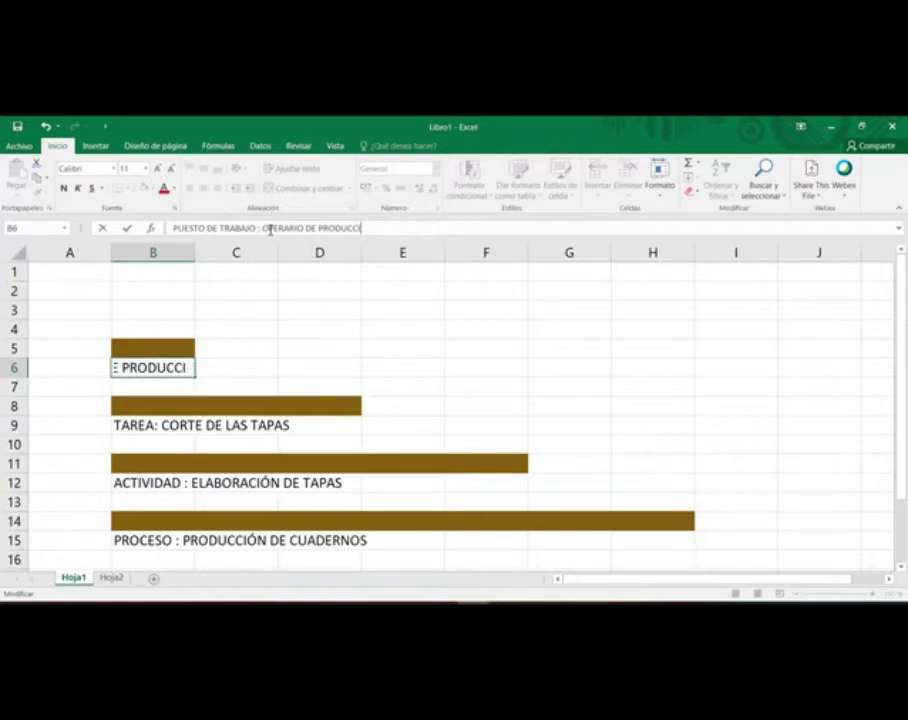
pyautogui.write('ÓN')
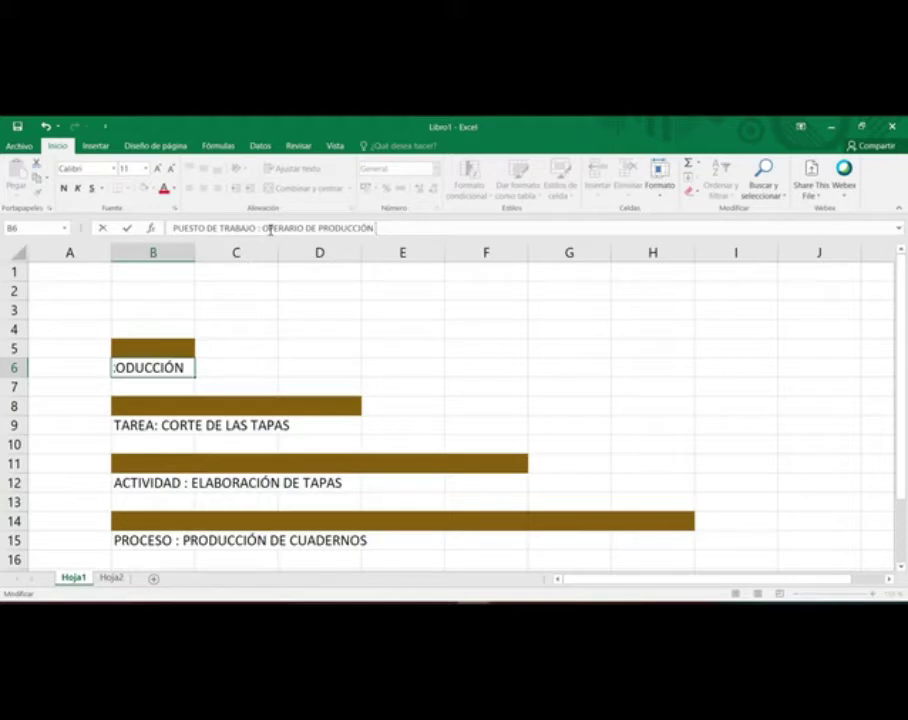
# Step: Change the job position in the B6 label to OPERARIO DE CORTE Y REBOBINADO
pyautogui.press('BackSpace')
pyautogui.press('BackSpace')
pyautogui.press('BackSpace')
pyautogui.press('BackSpace')
pyautogui.press('BackSpace')
pyautogui.press('BackSpace')
pyautogui.press('BackSpace')
pyautogui.press('BackSpace')
pyautogui.press('BackSpace')
pyautogui.press('BackSpace')
pyautogui.press('BackSpace')
pyautogui.press('BackSpace')
pyautogui.write('E CORTE')
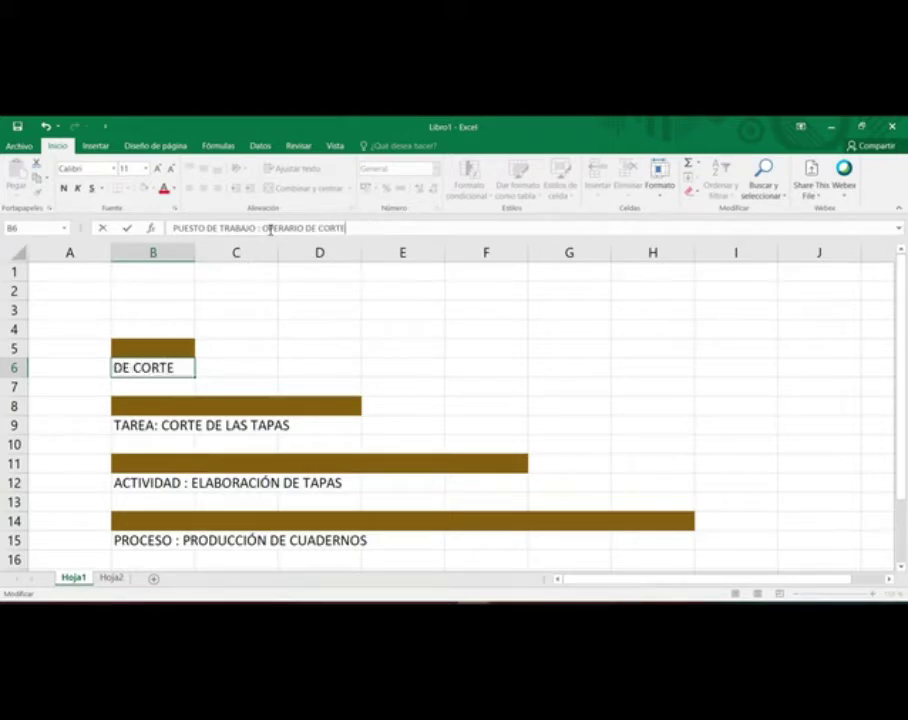
pyautogui.write(' Y REBOBINADO')
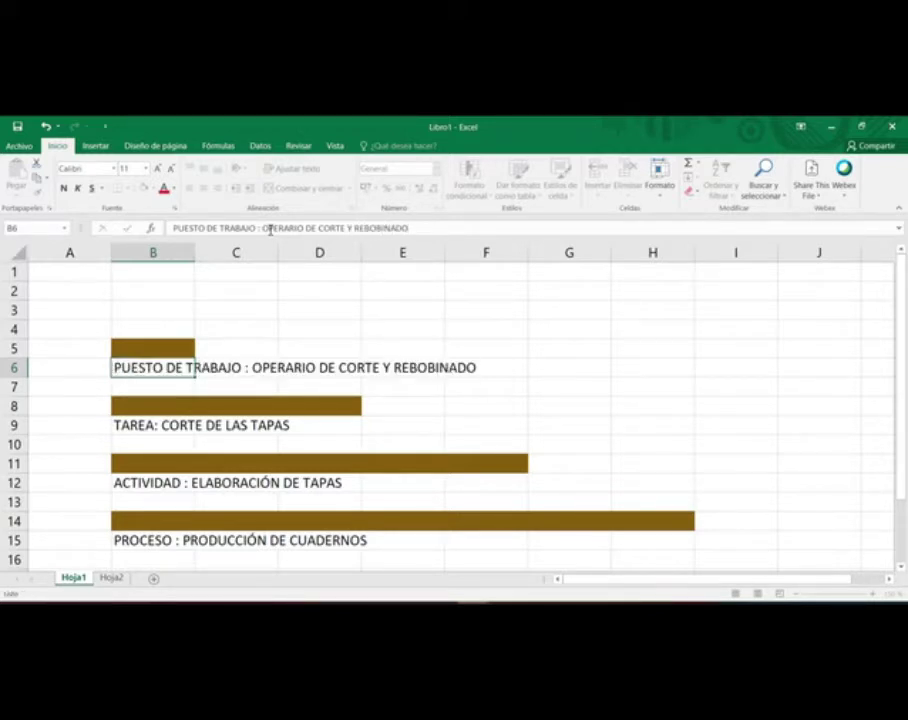
pyautogui.press('Return')
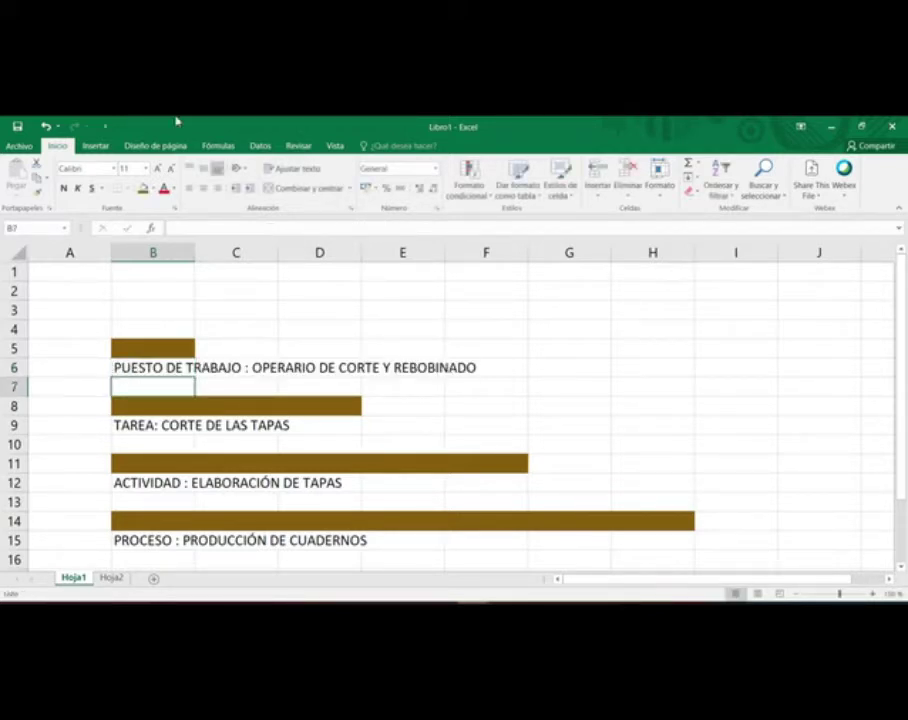
# Step: Review the job position and process labels on Hoja1 and the process, activity and task entries on Hoja2
pyautogui.click(148, 370)
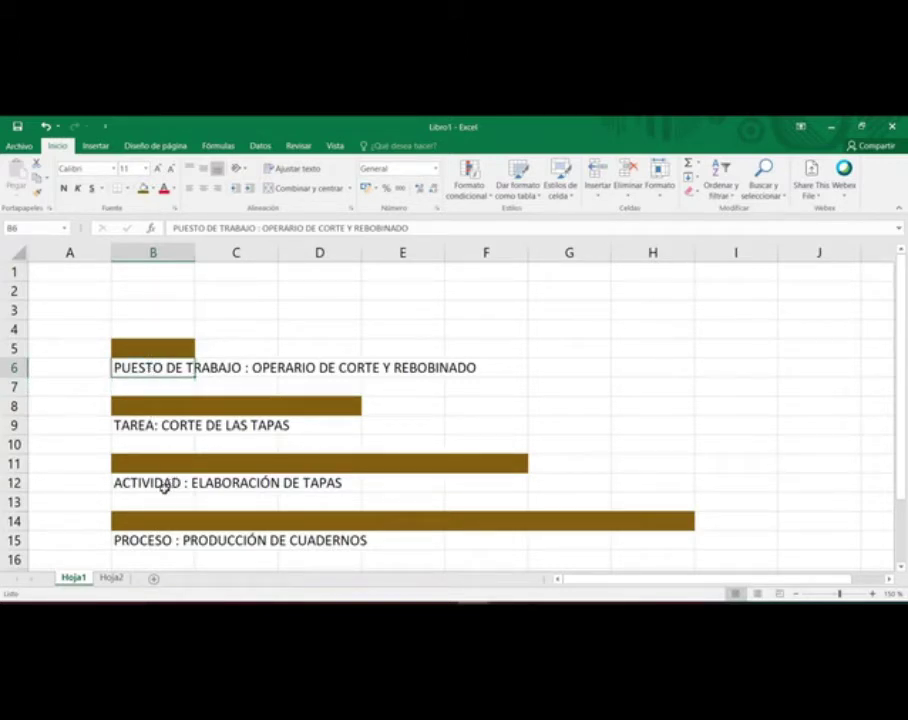
pyautogui.click(162, 541)
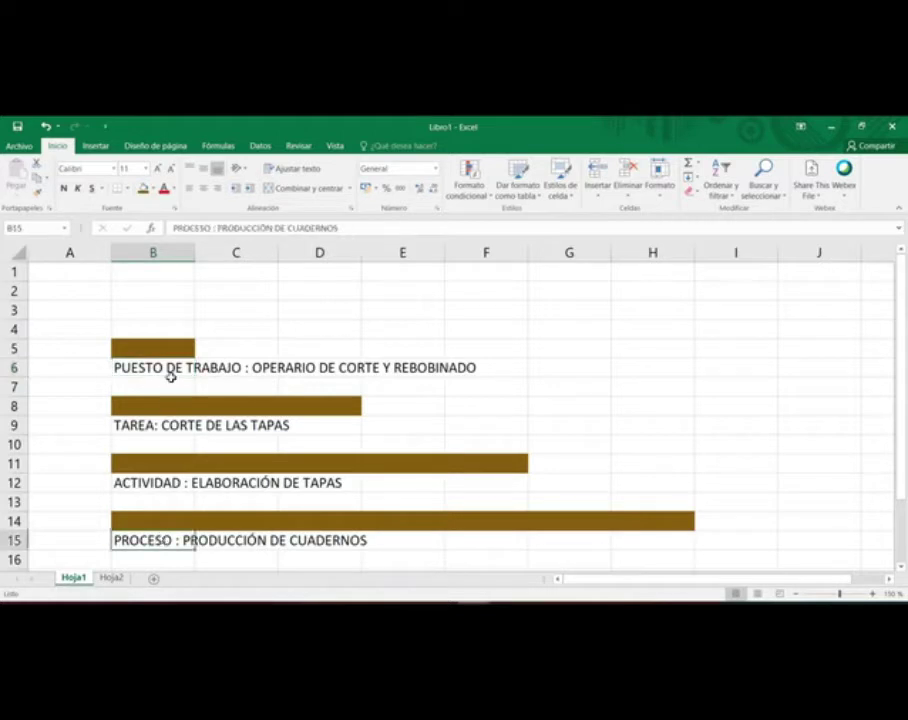
pyautogui.click(111, 577)
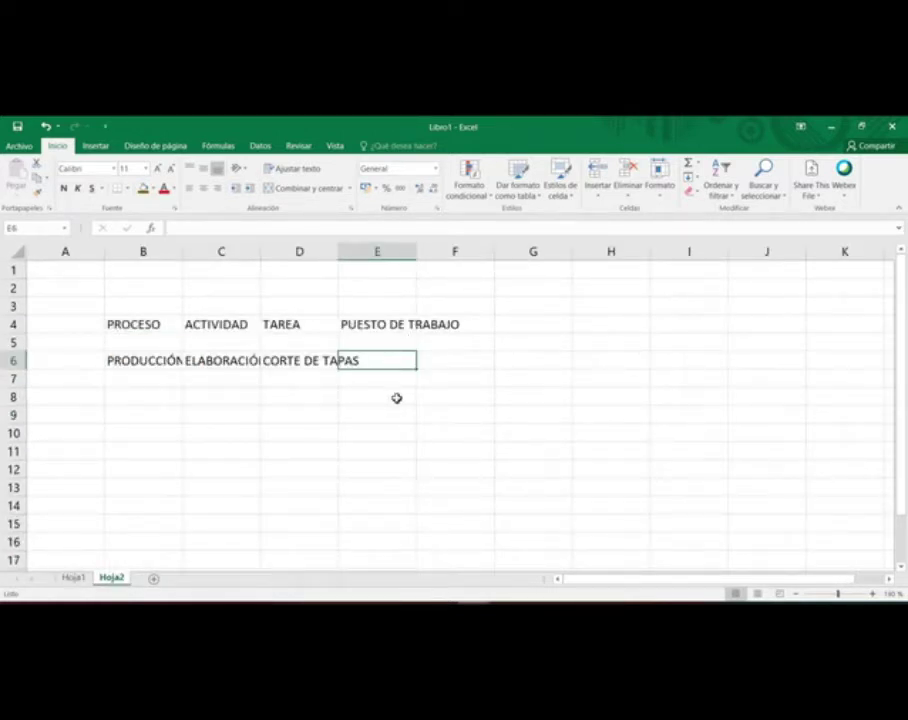
pyautogui.click(136, 323)
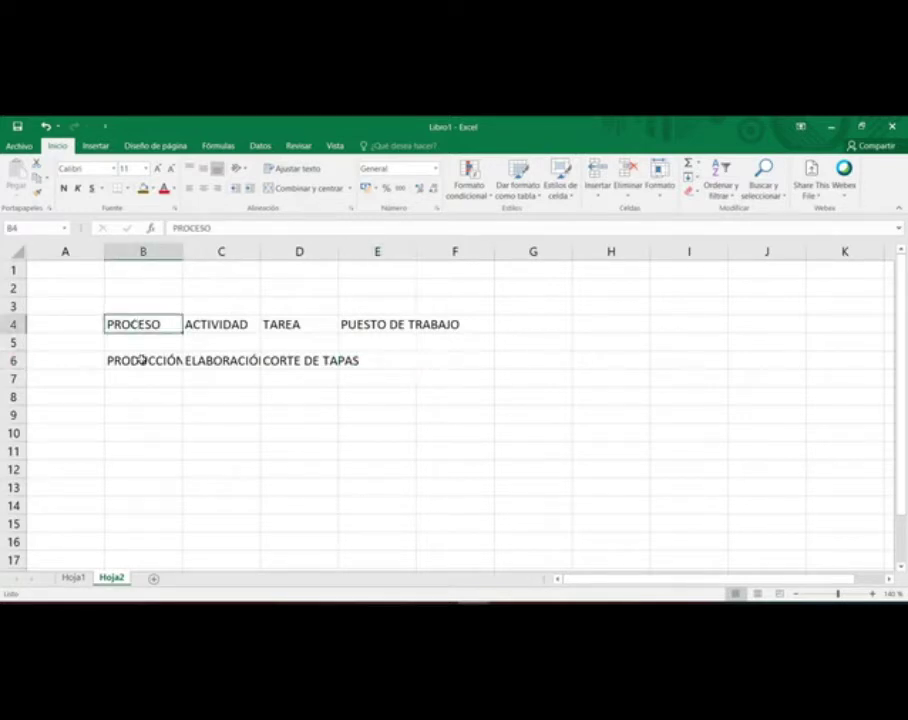
pyautogui.click(142, 361)
pyautogui.click(219, 325)
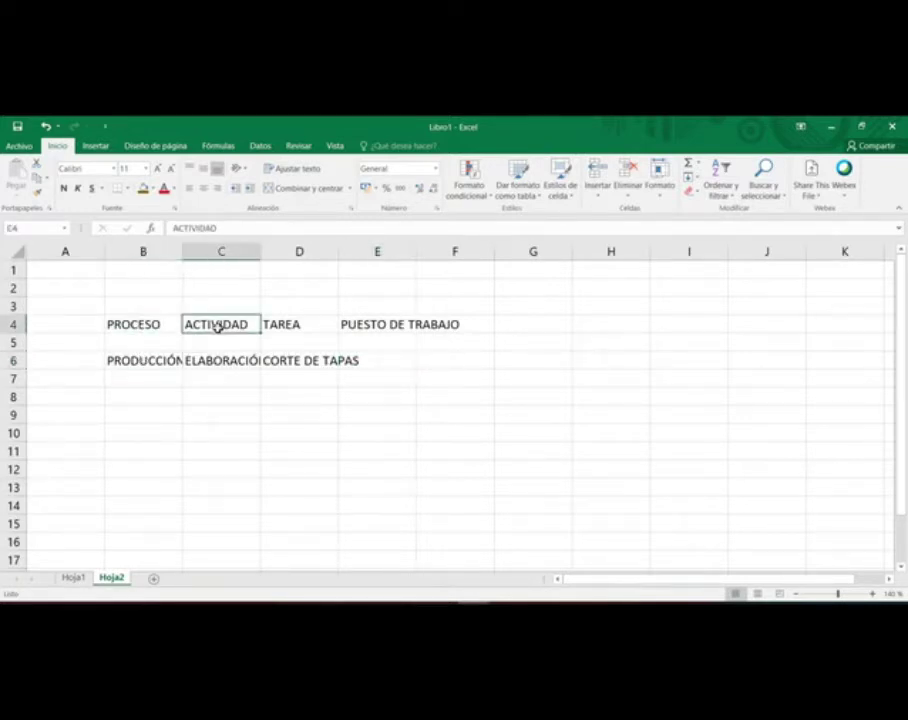
pyautogui.click(202, 361)
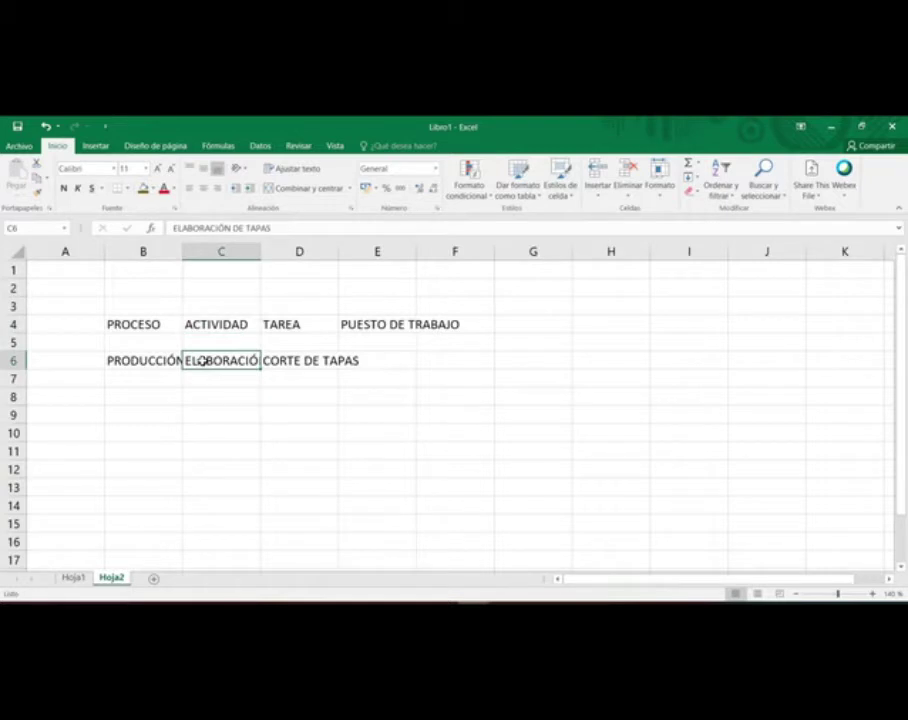
pyautogui.click(282, 322)
pyautogui.click(274, 362)
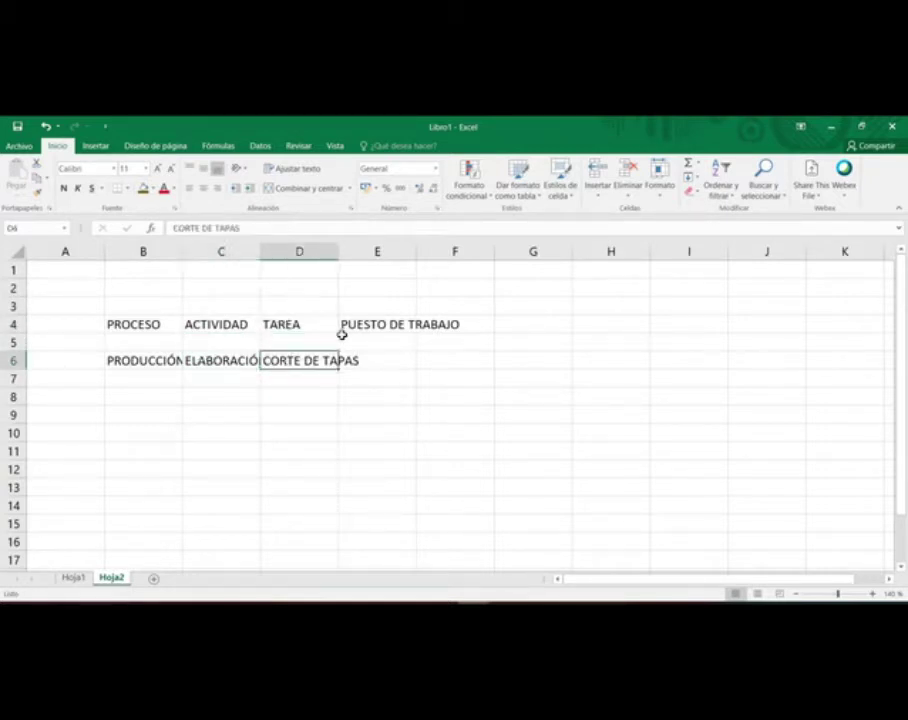
# Step: Enter OPERARIO DE CORTE DE TAPAS in cell E6 under the PUESTO DE TRABAJO header
pyautogui.click(344, 329)
pyautogui.click(373, 357)
pyautogui.doubleClick(373, 358)
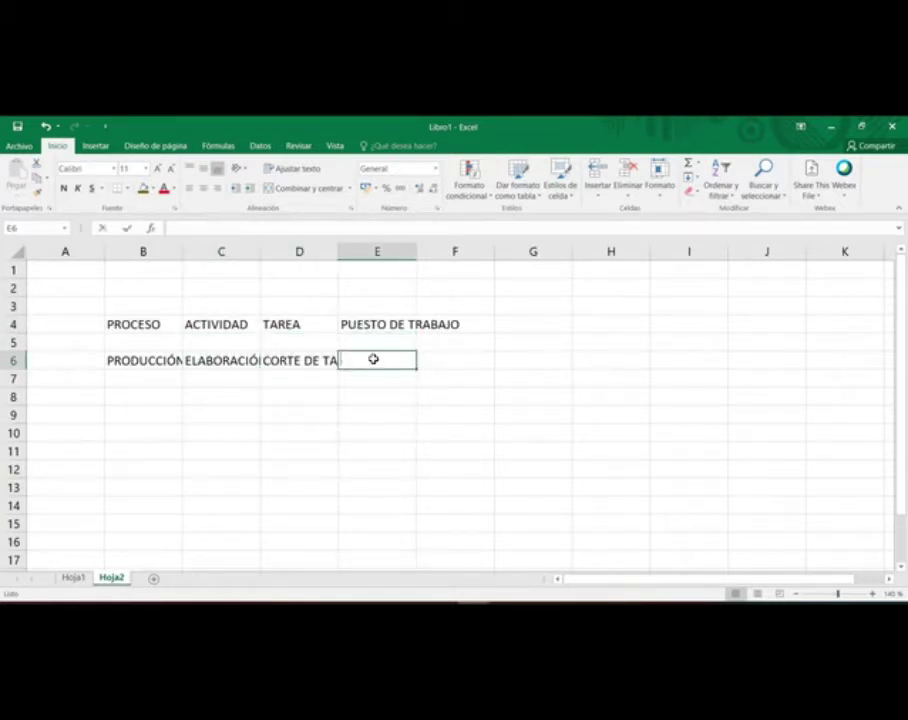
pyautogui.write('OPERARIO DE PR')
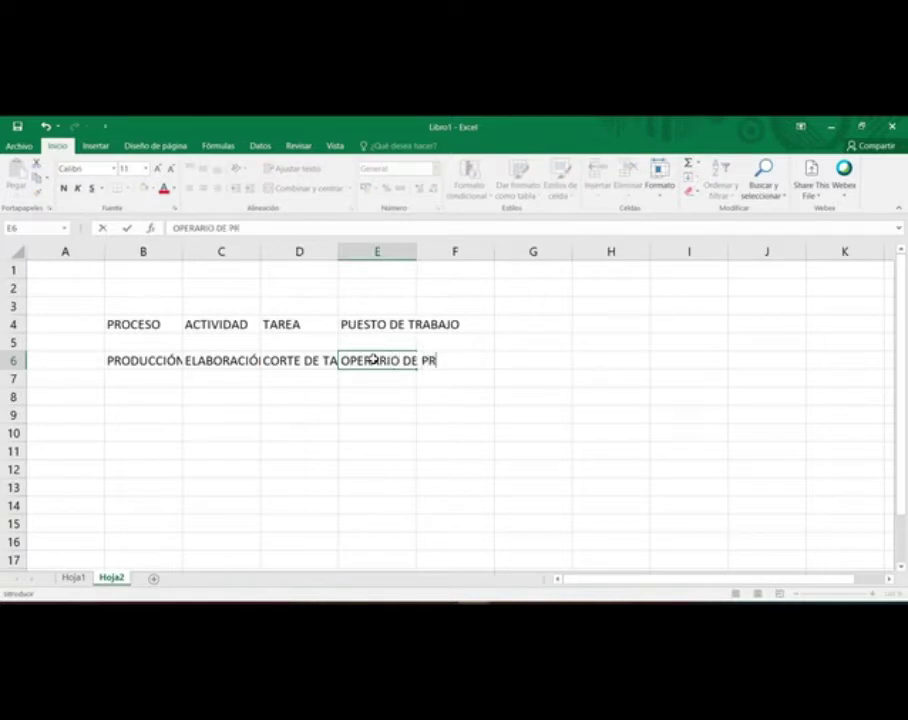
pyautogui.write('ODUCCIÓN')
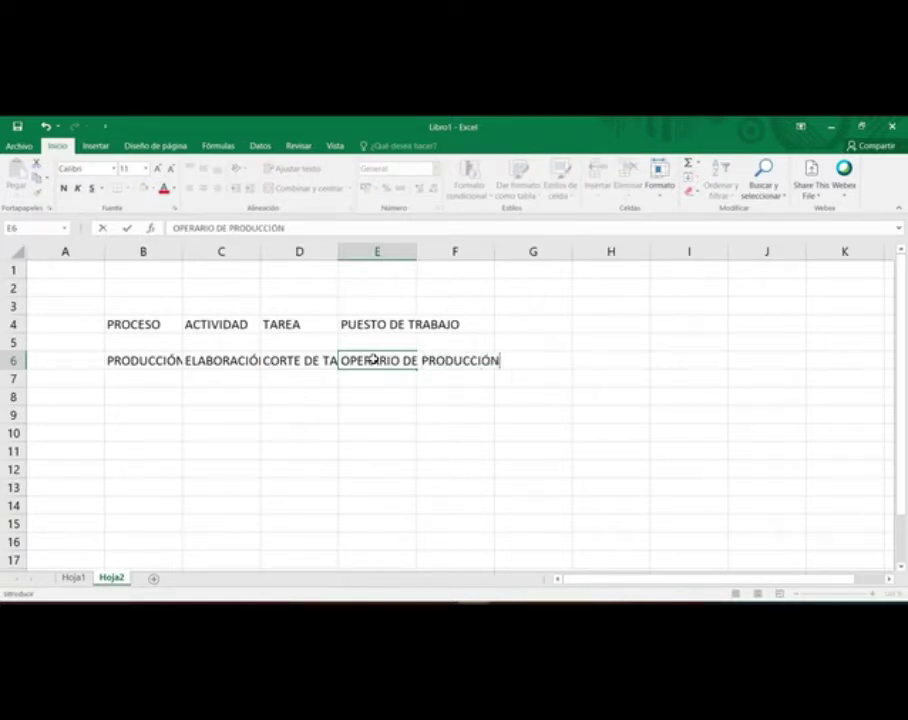
pyautogui.write(' DE CO')
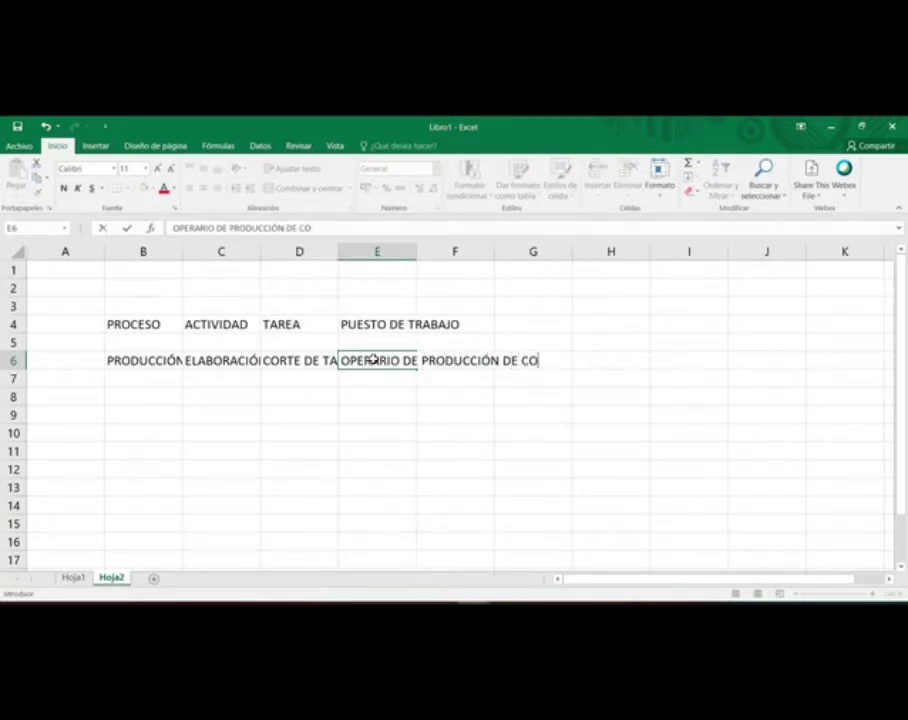
pyautogui.press('BackSpace')
pyautogui.press('BackSpace')
pyautogui.press('BackSpace')
pyautogui.press('BackSpace')
pyautogui.press('BackSpace')
pyautogui.press('BackSpace')
pyautogui.press('BackSpace')
pyautogui.press('BackSpace')
pyautogui.press('BackSpace')
pyautogui.press('BackSpace')
pyautogui.press('BackSpace')
pyautogui.press('BackSpace')
pyautogui.press('BackSpace')
pyautogui.press('BackSpace')
pyautogui.press('BackSpace')
pyautogui.write('C')
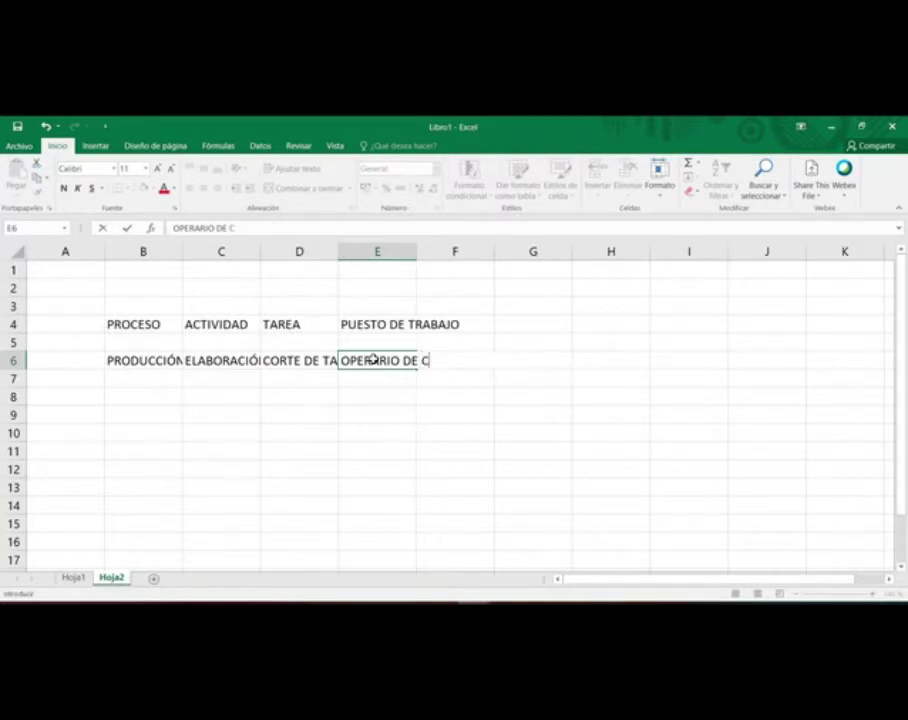
pyautogui.write('ORTE DE TAPAS')
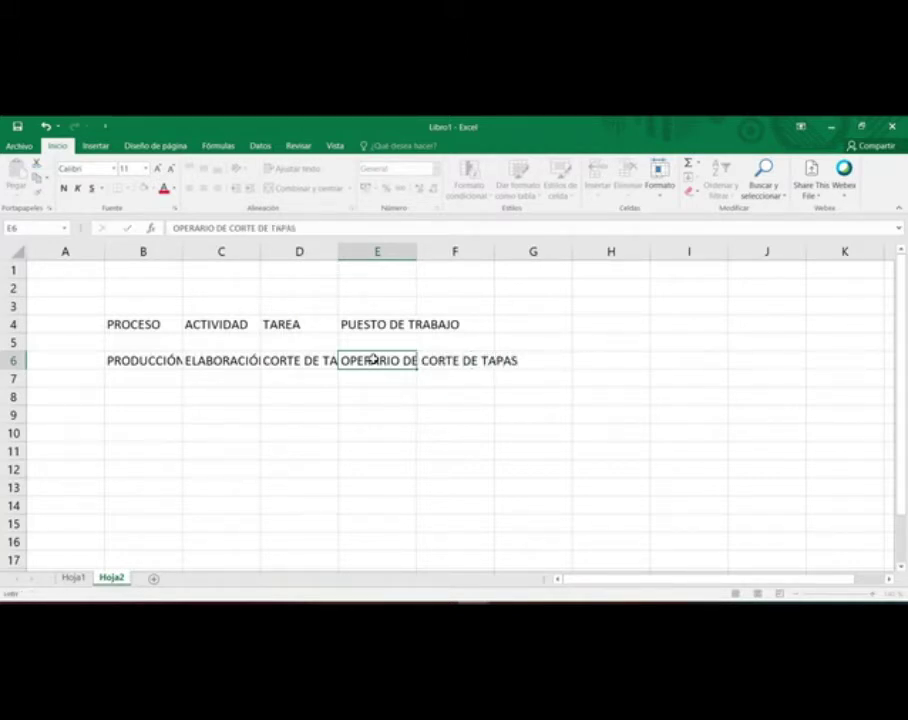
pyautogui.press('Return')
# Step: Widen columns B, C and D to give the process, activity and task entries more room
pyautogui.moveTo(187, 252); pyautogui.dragTo(218, 252)
pyautogui.moveTo(296, 256); pyautogui.dragTo(333, 256)
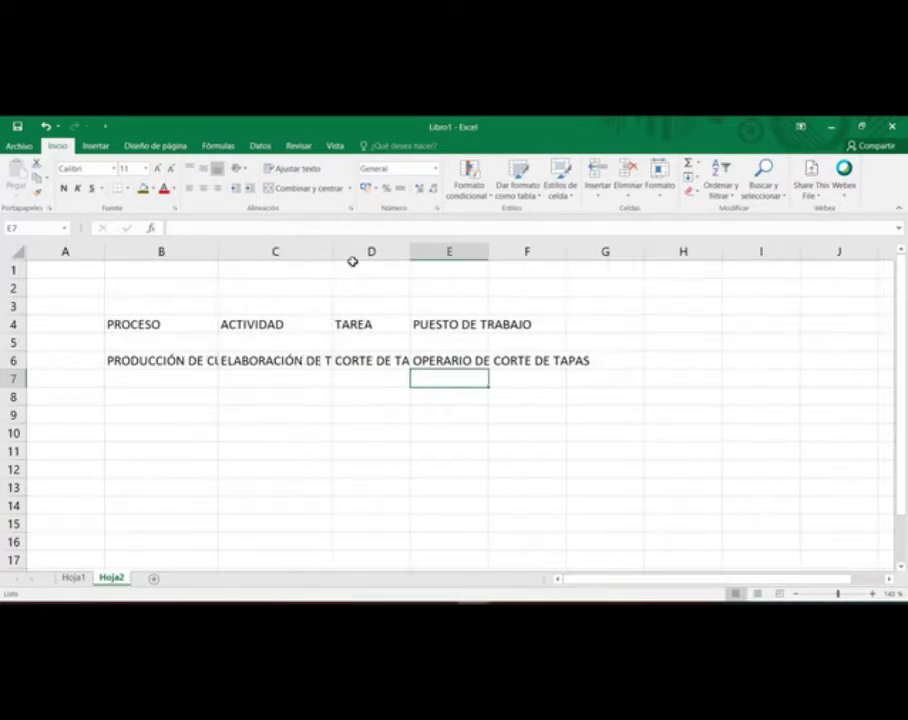
pyautogui.moveTo(409, 255); pyautogui.dragTo(440, 258)
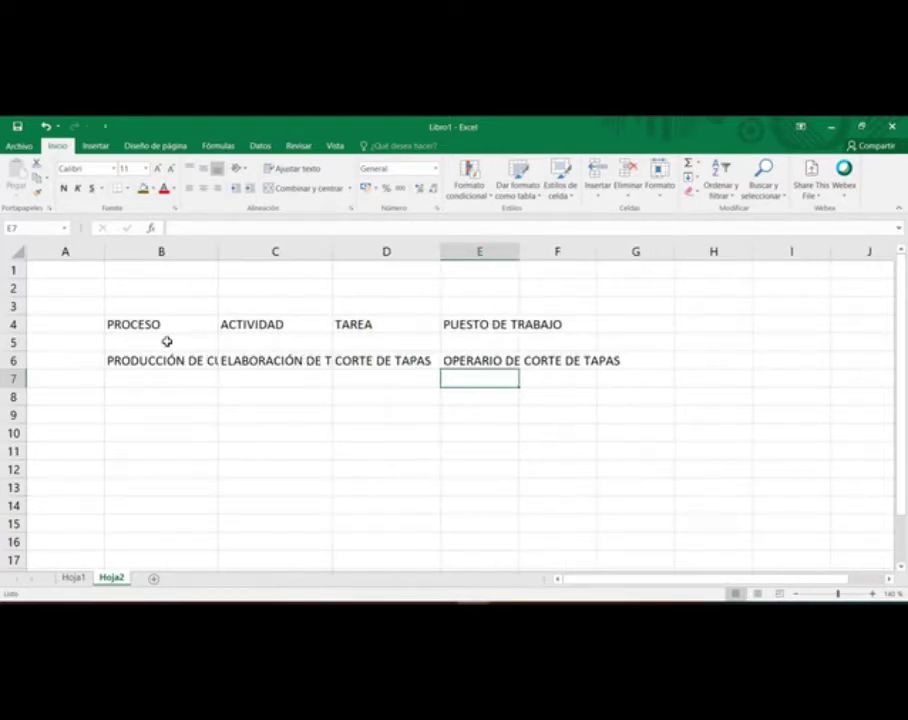
# Step: Merge cells B5 to B13 and wrap PRODUCCIÓN DE CUADERNOS, aligned to the left and vertically centred
pyautogui.moveTo(166, 340); pyautogui.dragTo(168, 484)
pyautogui.click(295, 190)
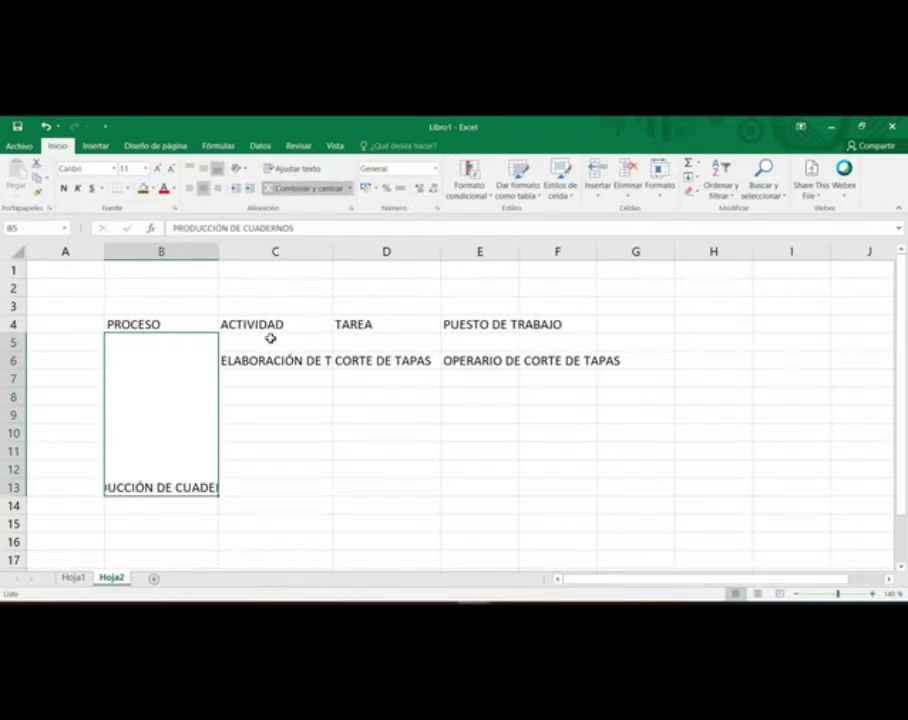
pyautogui.click(294, 168)
pyautogui.click(202, 170)
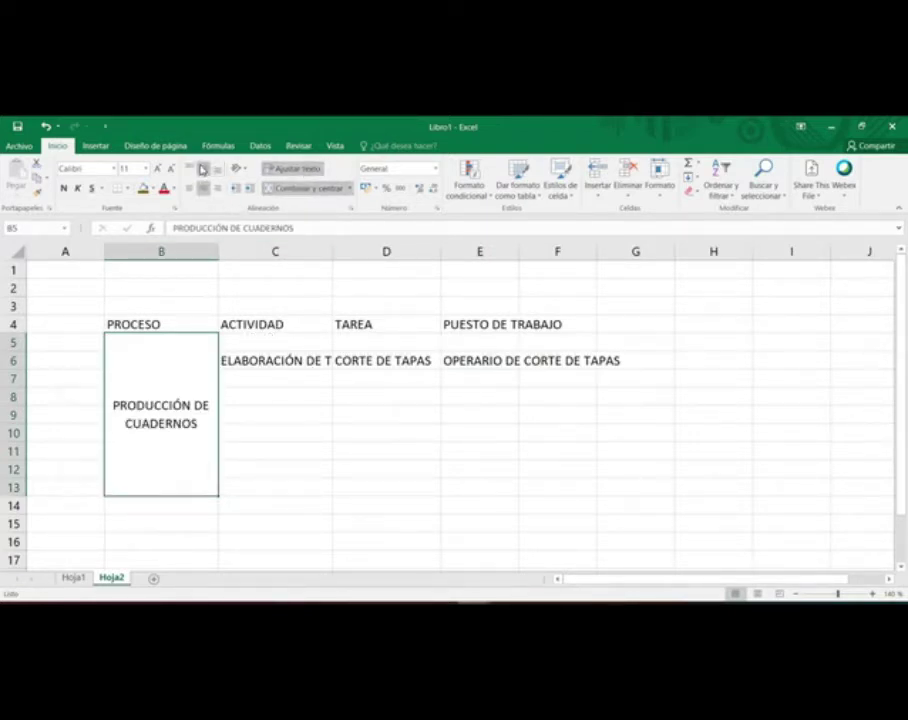
pyautogui.click(203, 188)
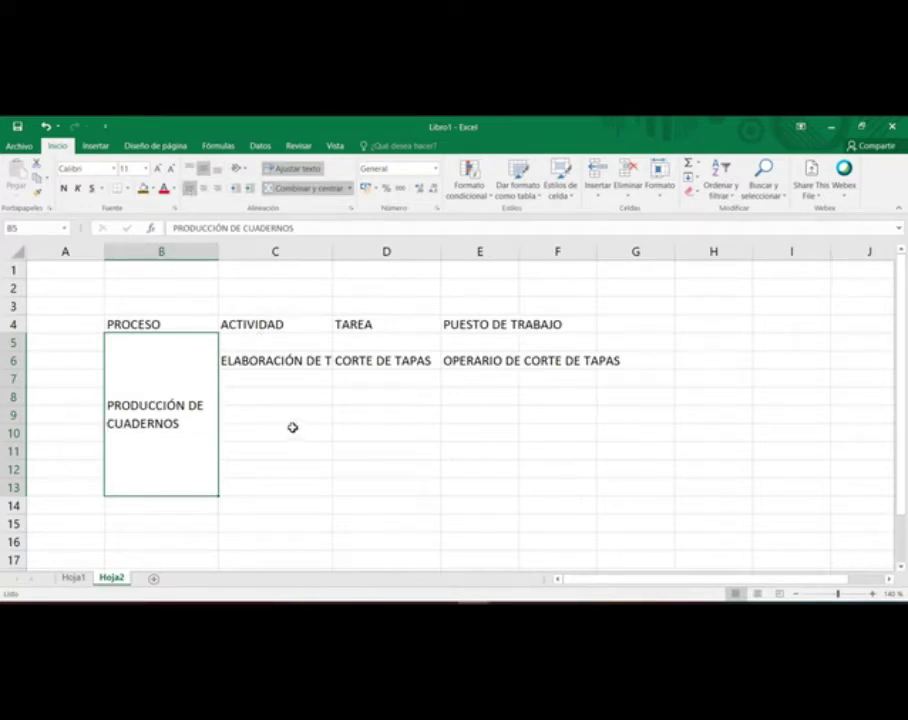
# Step: Merge cells C5 to C13 and wrap ELABORACIÓN DE TAPAS, aligned to the left and vertically centred
pyautogui.moveTo(270, 343); pyautogui.dragTo(288, 489)
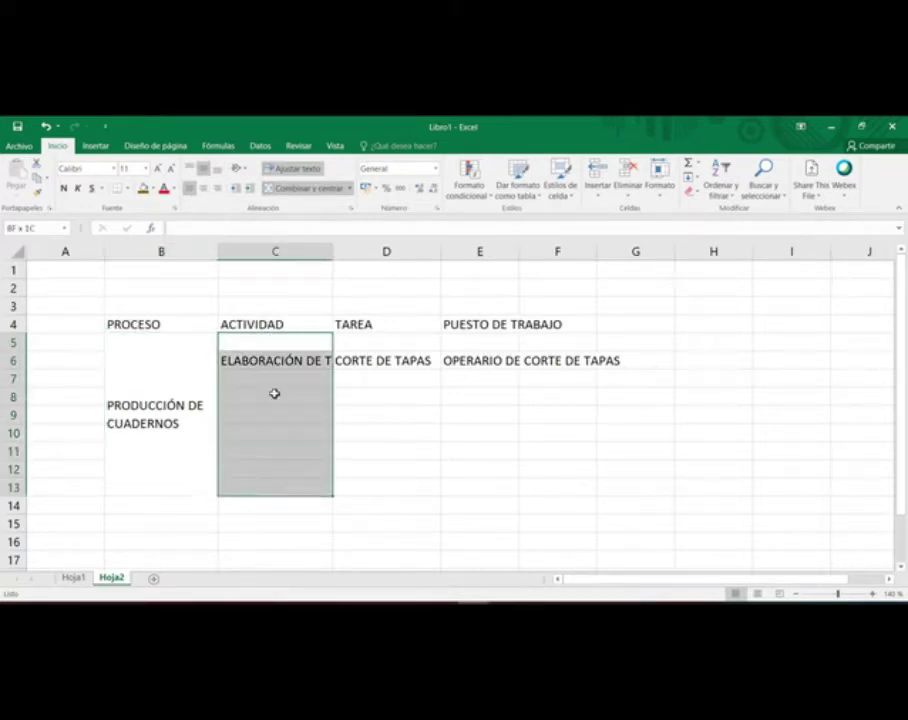
pyautogui.click(309, 189)
pyautogui.click(298, 146)
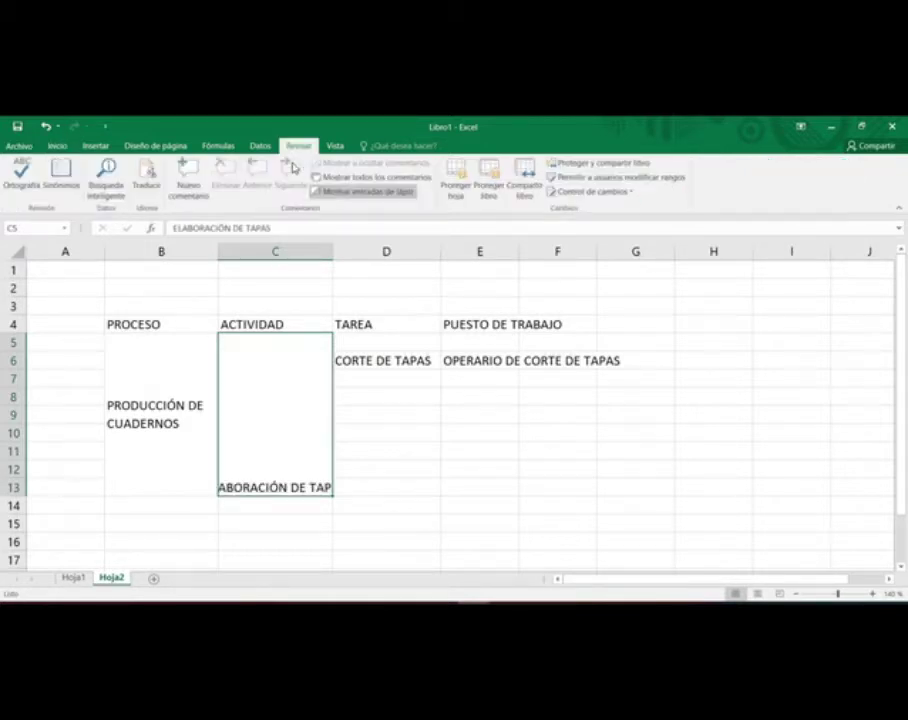
pyautogui.click(57, 146)
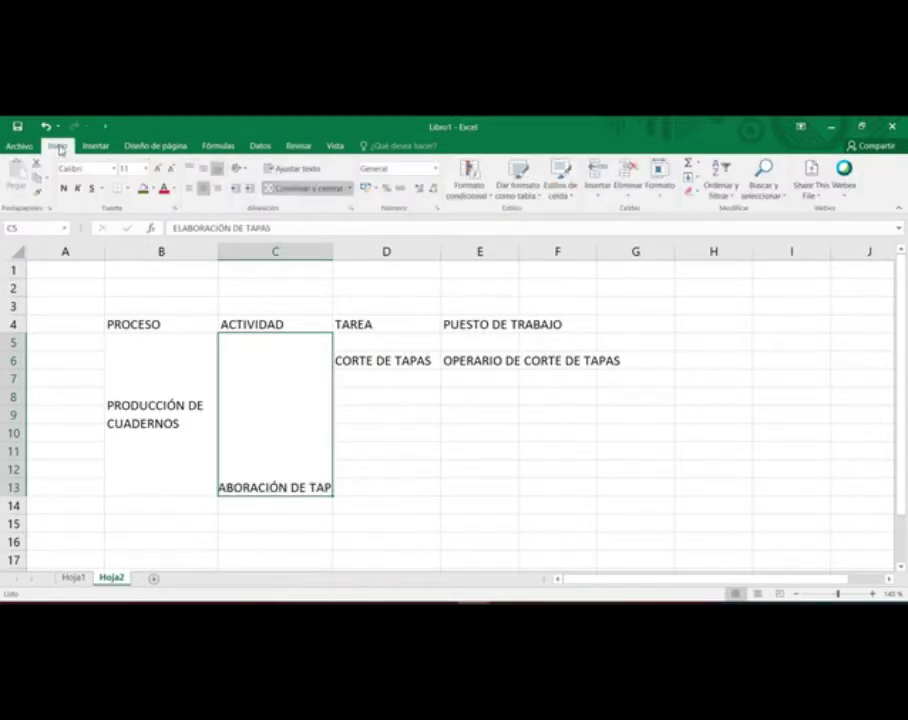
pyautogui.click(290, 168)
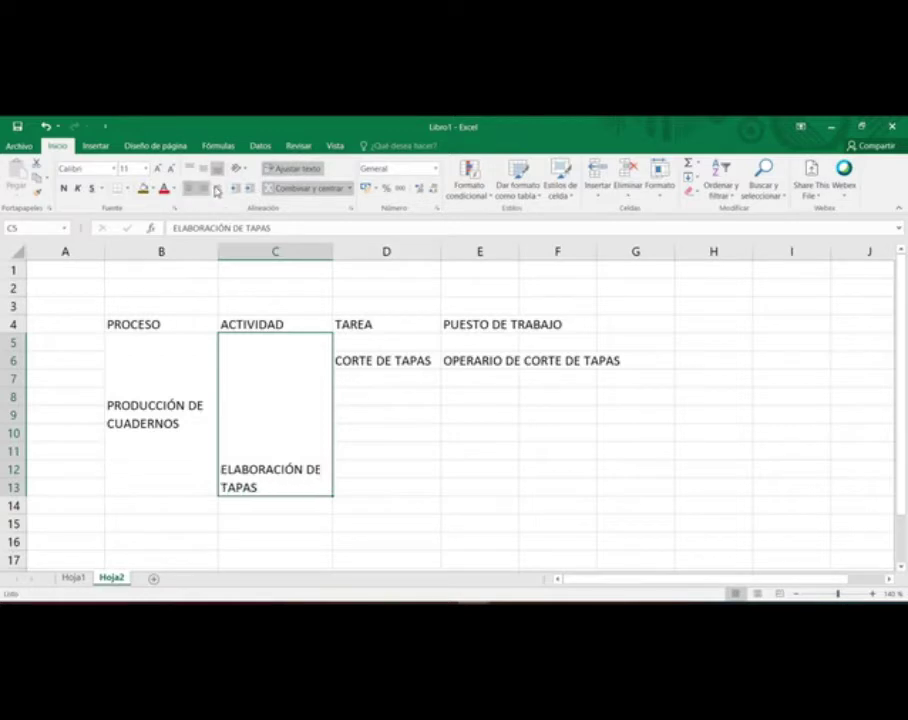
pyautogui.click(203, 168)
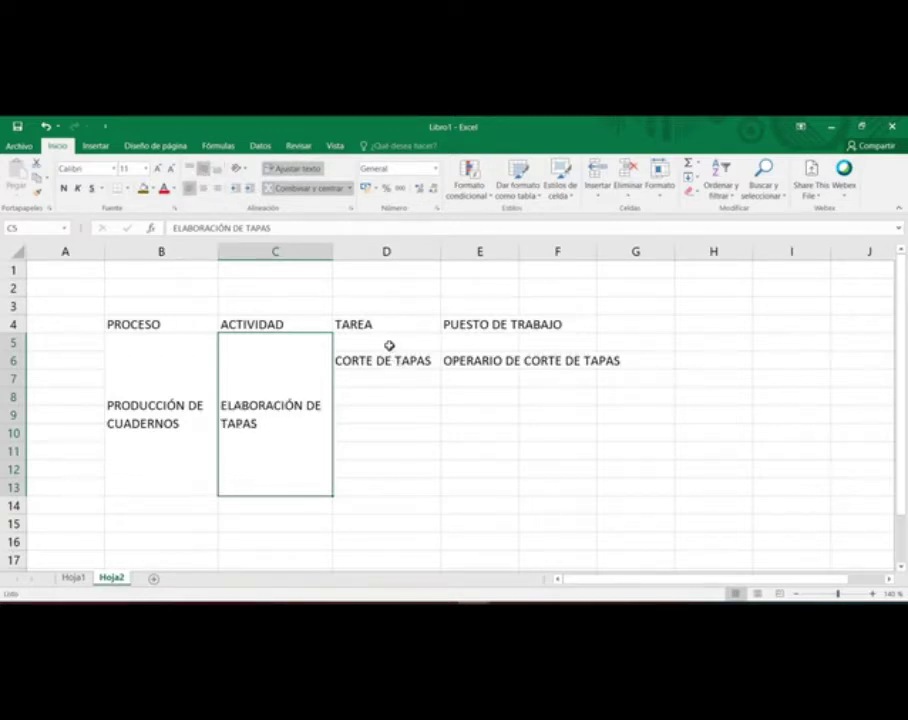
# Step: Merge cells D5 to D13 and wrap CORTE DE TAPAS, aligned to the left and vertically centred
pyautogui.moveTo(389, 346); pyautogui.dragTo(387, 479)
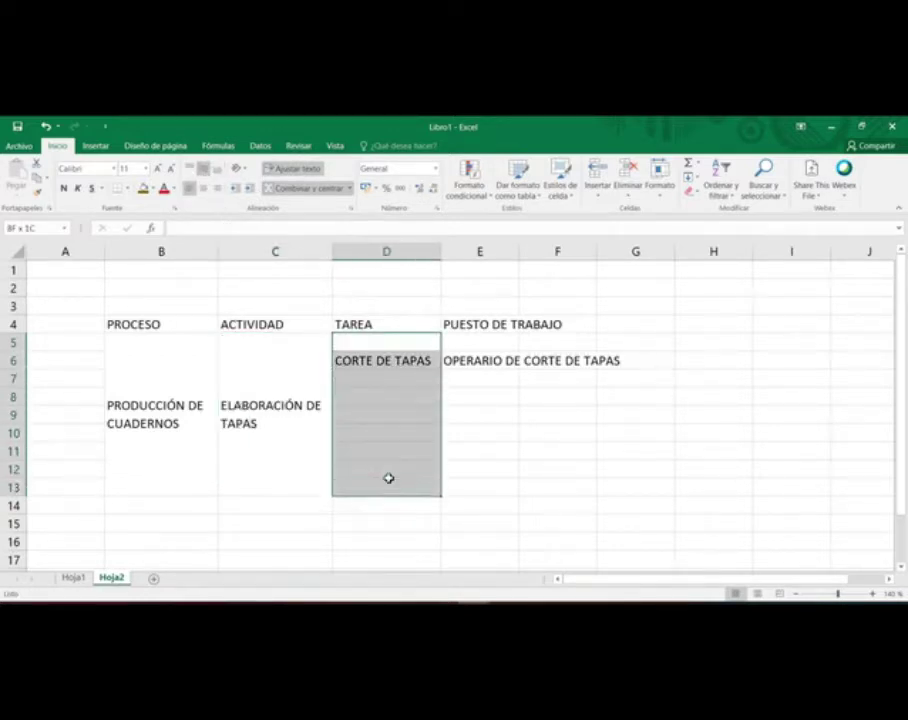
pyautogui.click(297, 189)
pyautogui.click(290, 168)
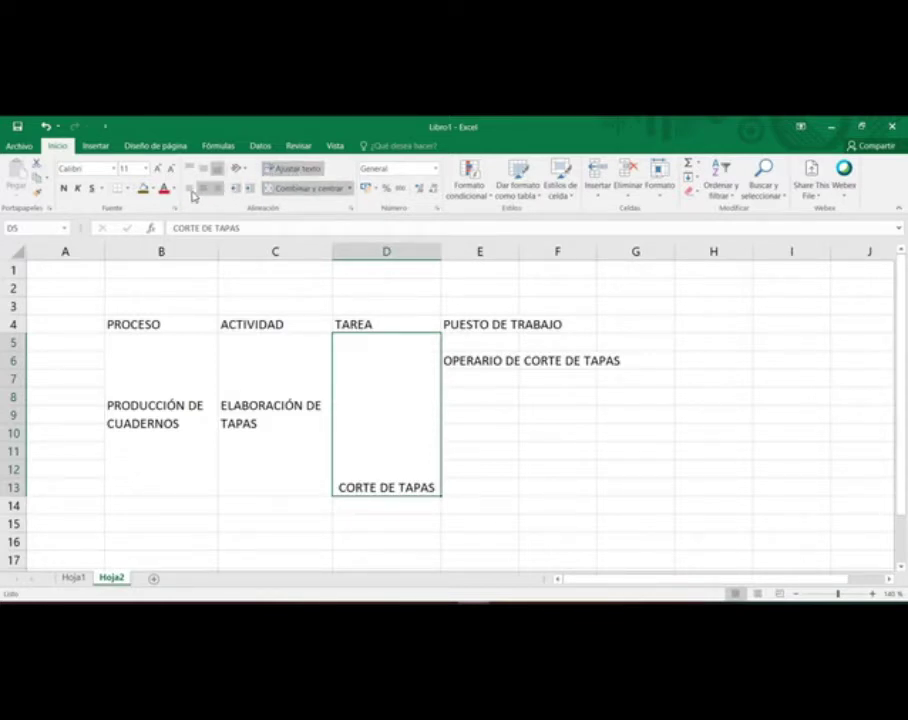
pyautogui.click(190, 188)
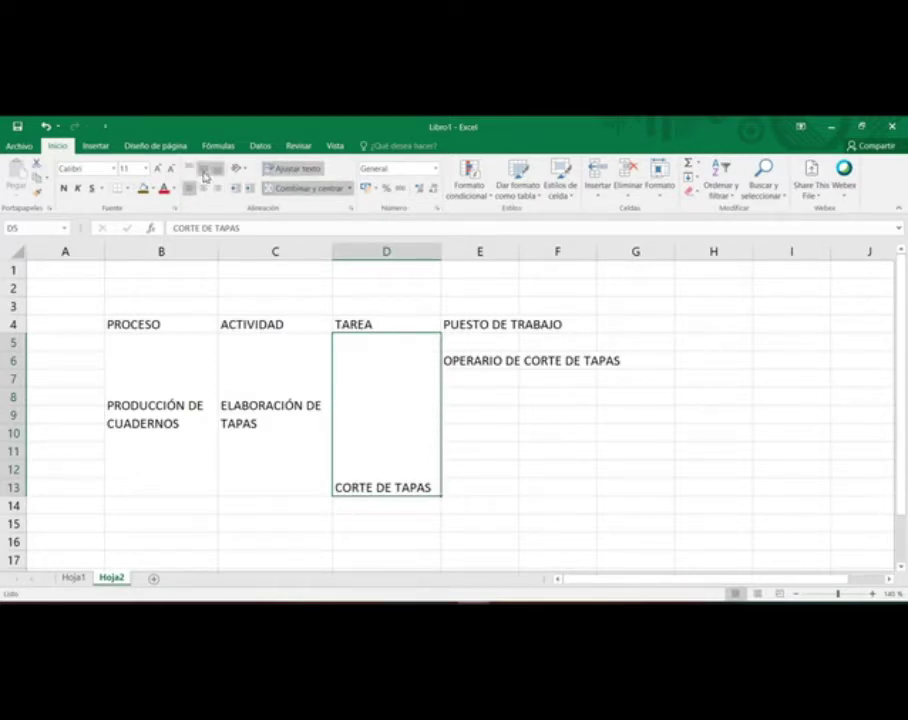
pyautogui.click(204, 172)
# Step: Merge cells E5 to E12 and wrap OPERARIO DE CORTE DE TAPAS, aligned to the left and vertically centred
pyautogui.moveTo(474, 341); pyautogui.dragTo(480, 477)
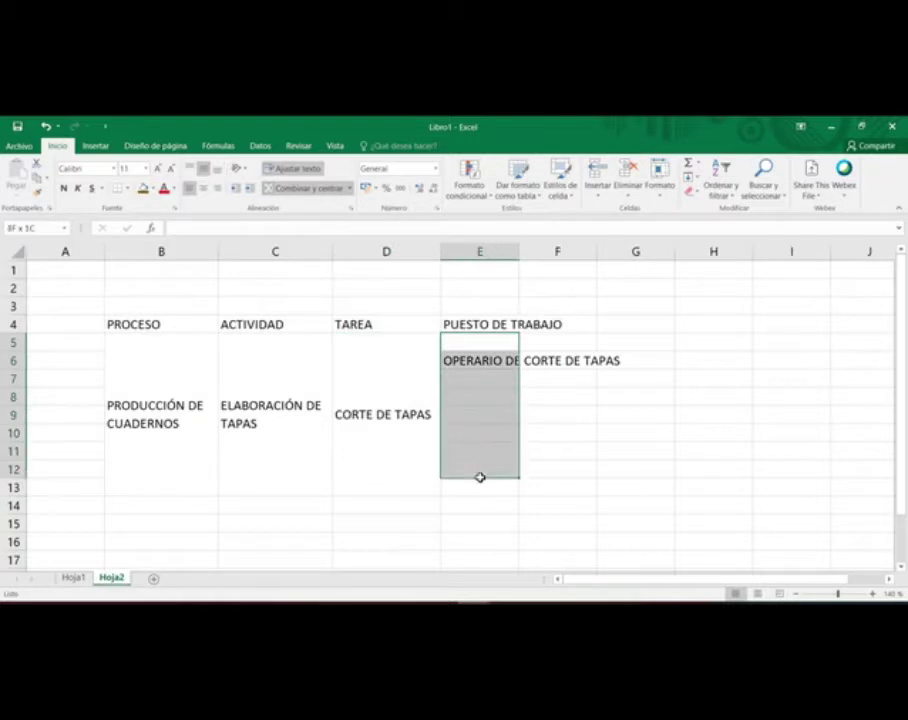
pyautogui.click(300, 188)
pyautogui.click(190, 168)
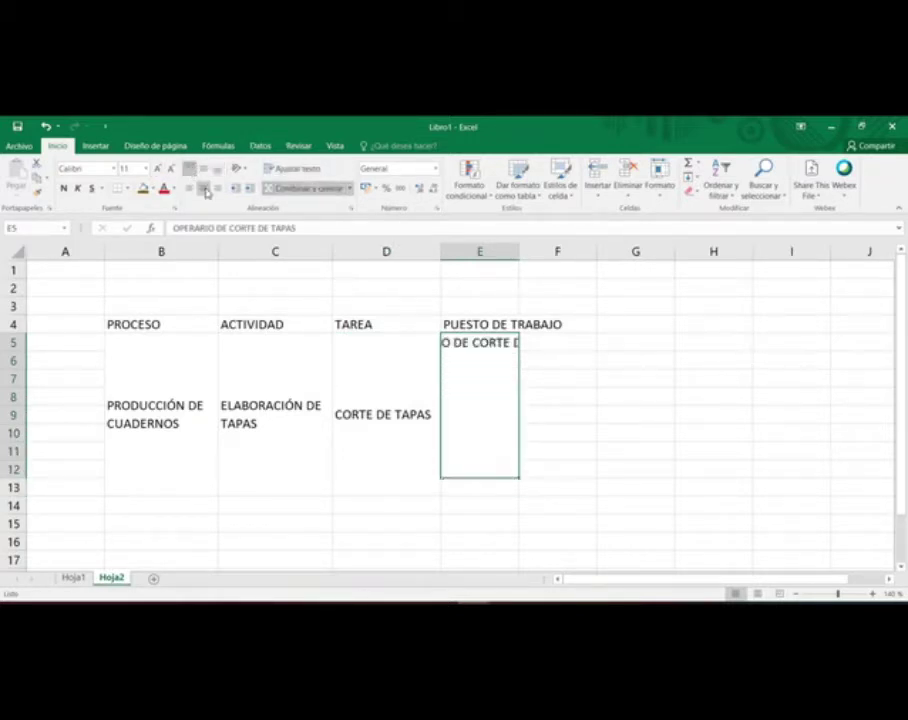
pyautogui.click(285, 170)
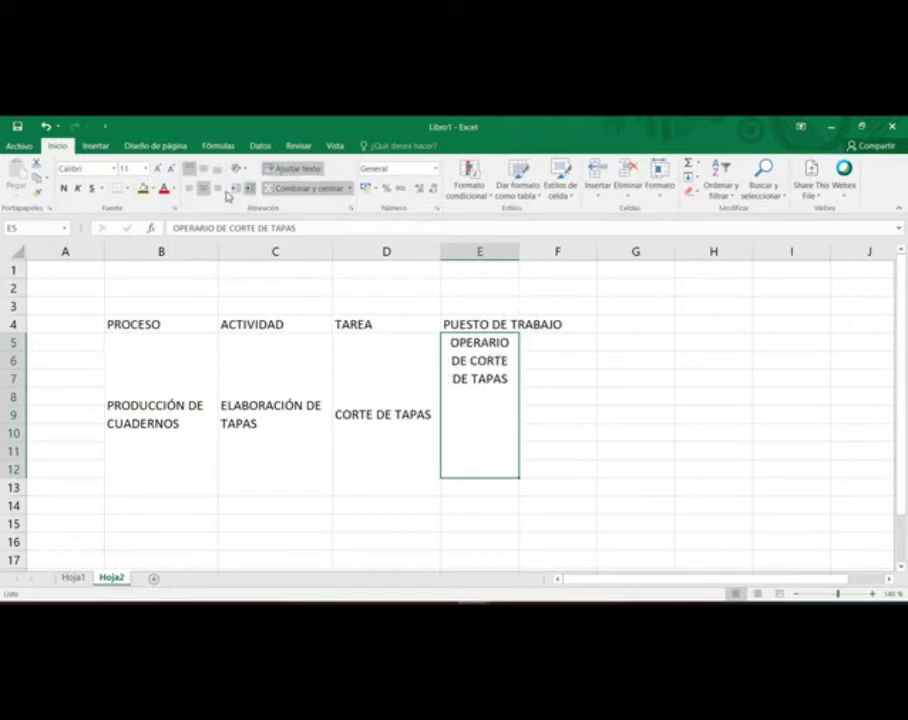
pyautogui.click(203, 170)
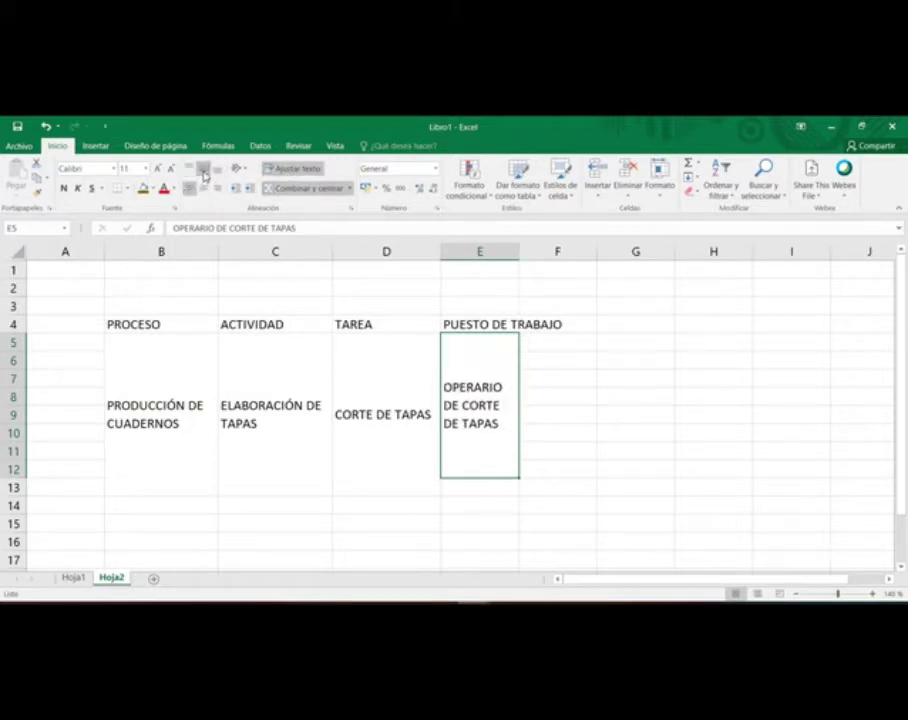
# Step: Widen column E so that the PUESTO DE TRABAJO header fits inside it
pyautogui.click(614, 434)
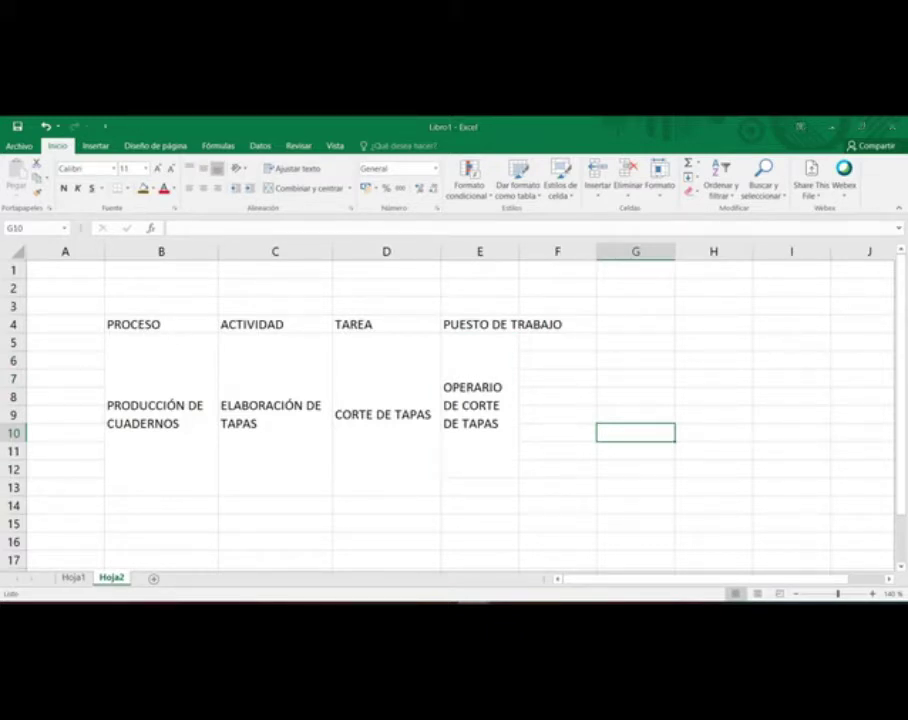
pyautogui.hotkey('ctrl', 'z')
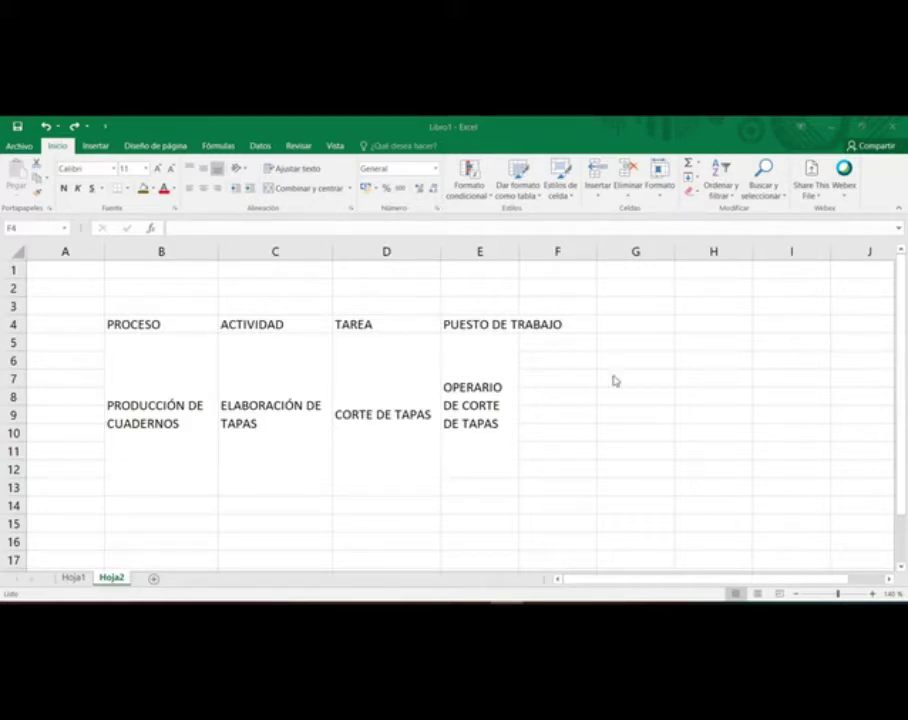
pyautogui.click(576, 330)
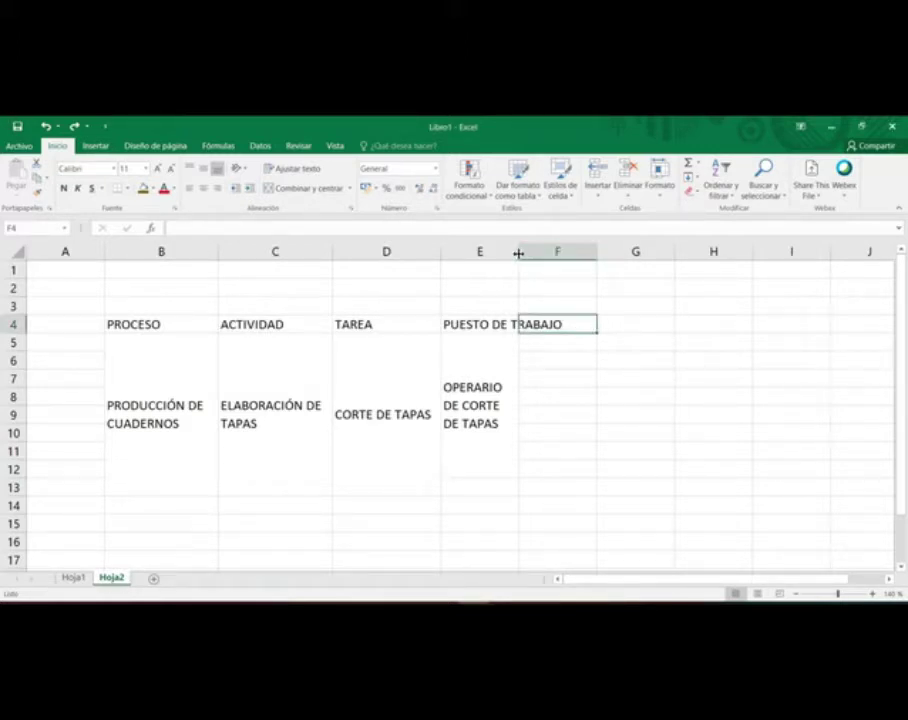
pyautogui.moveTo(519, 253); pyautogui.dragTo(565, 264)
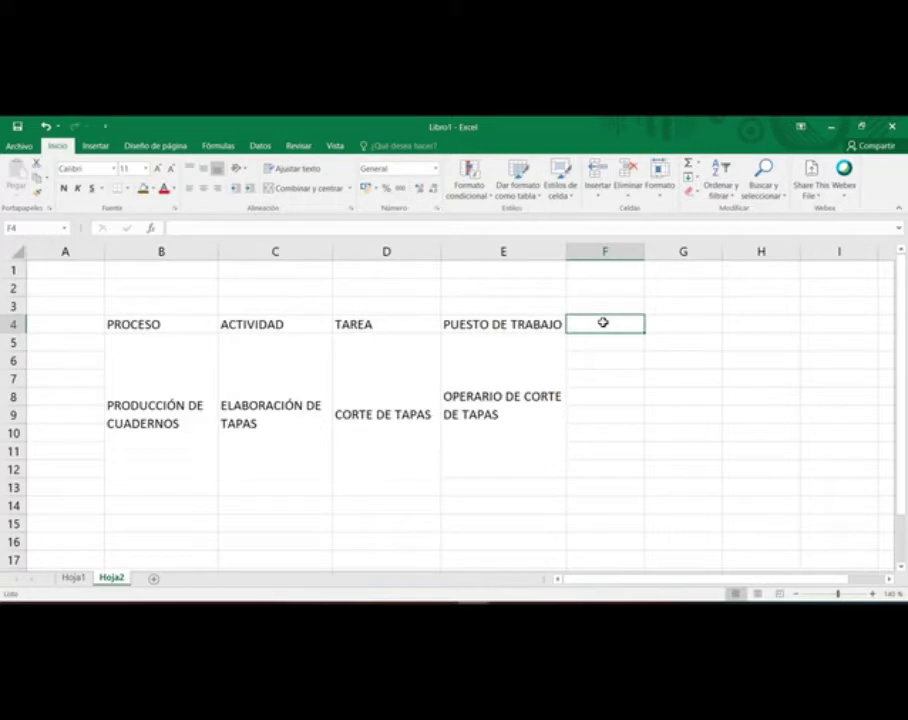
# Step: Add the header PELIGRO in cell F4 beside PUESTO DE TRABAJO
pyautogui.write('PE')
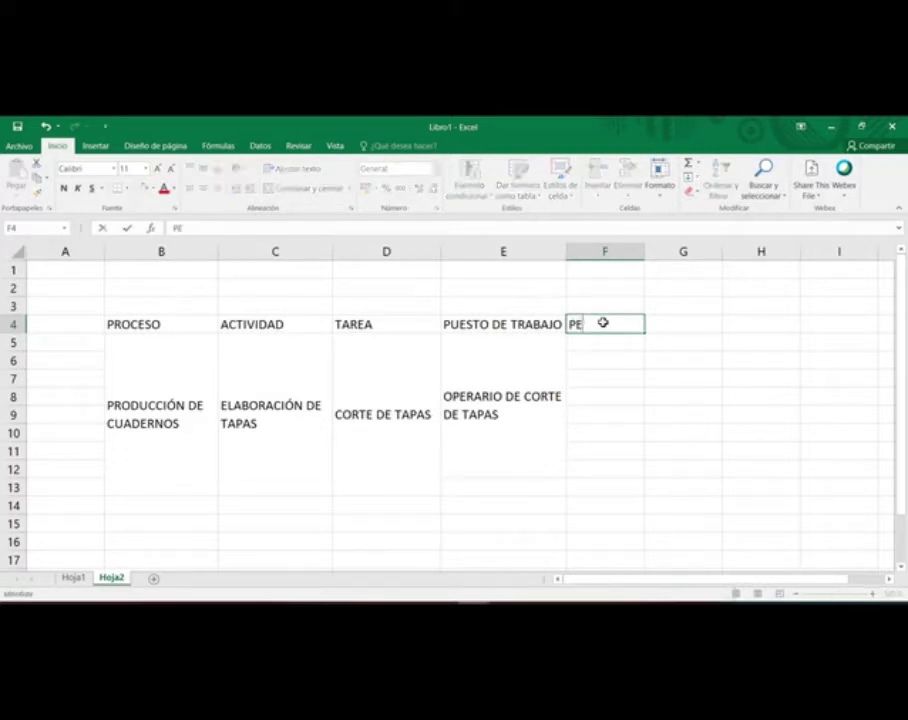
pyautogui.write('LIGRO')
pyautogui.press('Return')
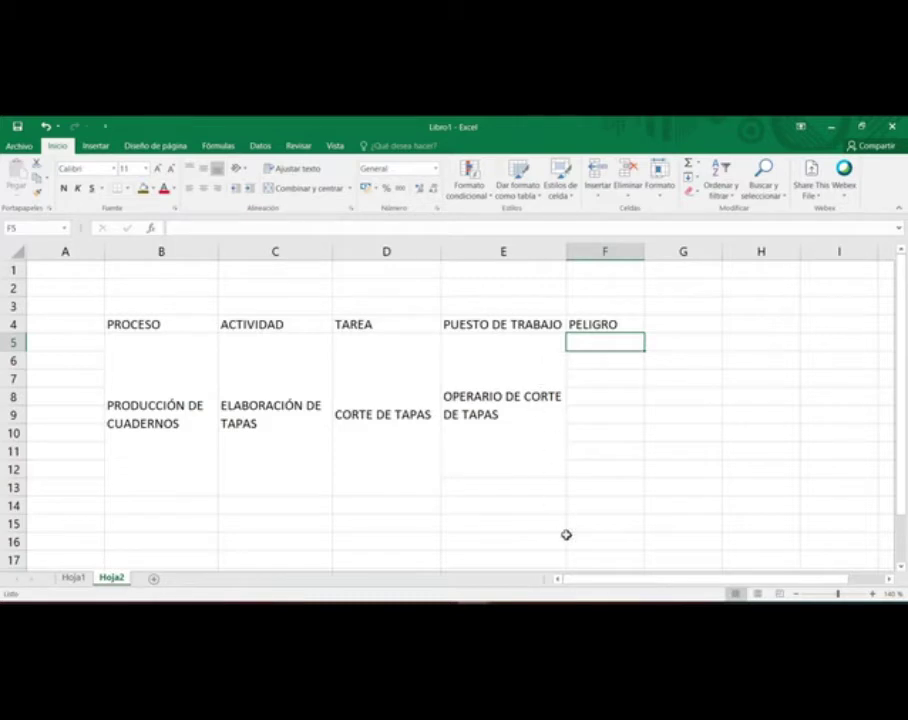
# Step: Switch to the IPERC presentation in PowerPoint and present it from slide 16 on to the process map slide
pyautogui.hotkey('alt', 'Tab')
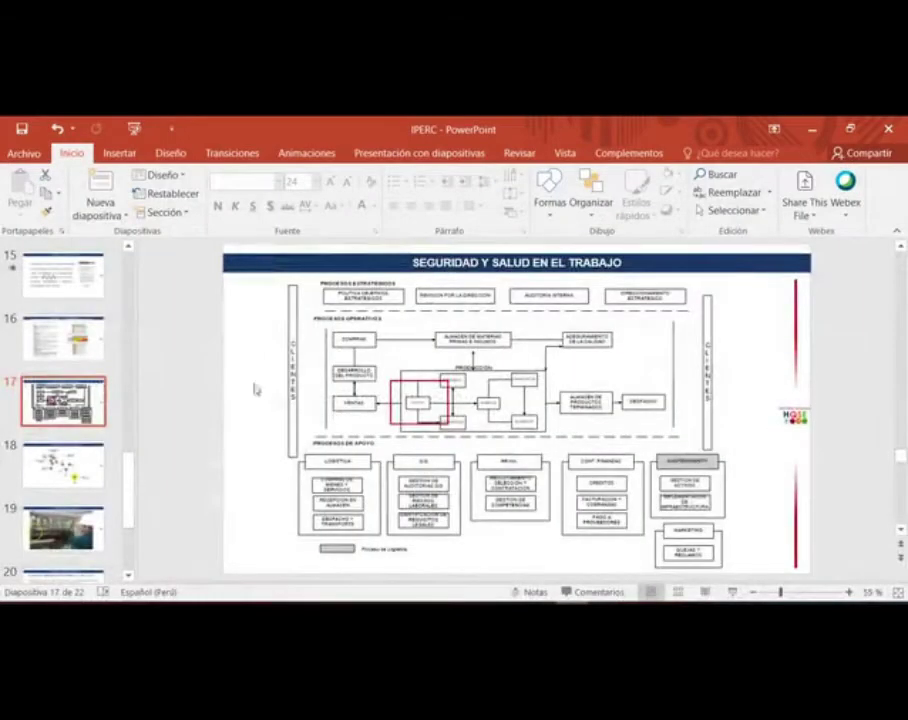
pyautogui.click(104, 360)
pyautogui.click(735, 592)
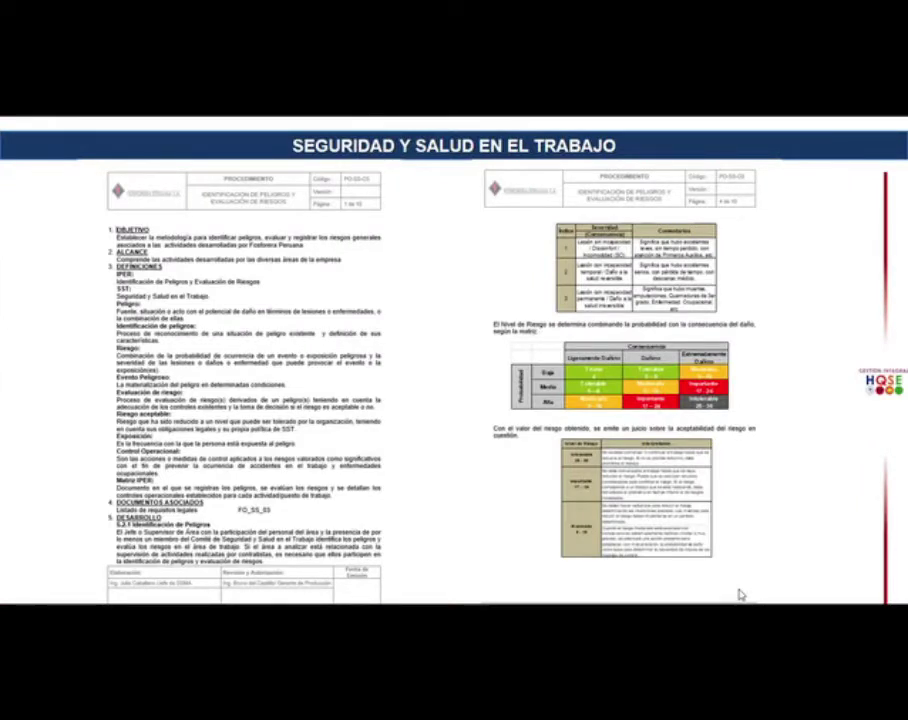
pyautogui.click(740, 594)
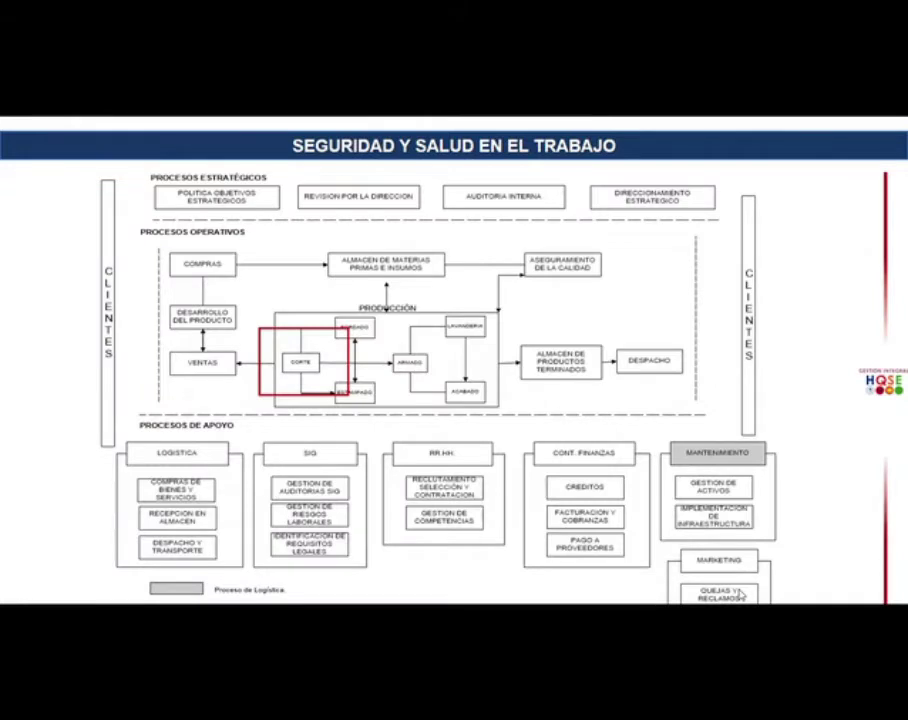
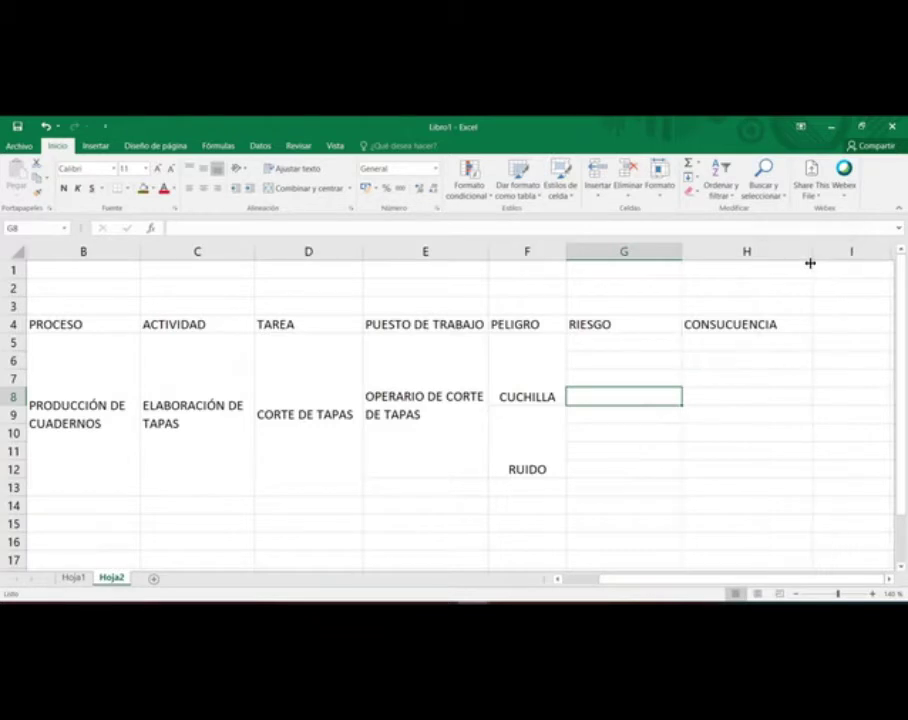
pyautogui.click(640, 463)
pyautogui.click(624, 324)
pyautogui.click(645, 487)
pyautogui.moveTo(611, 324); pyautogui.dragTo(752, 322)
pyautogui.click(624, 451)
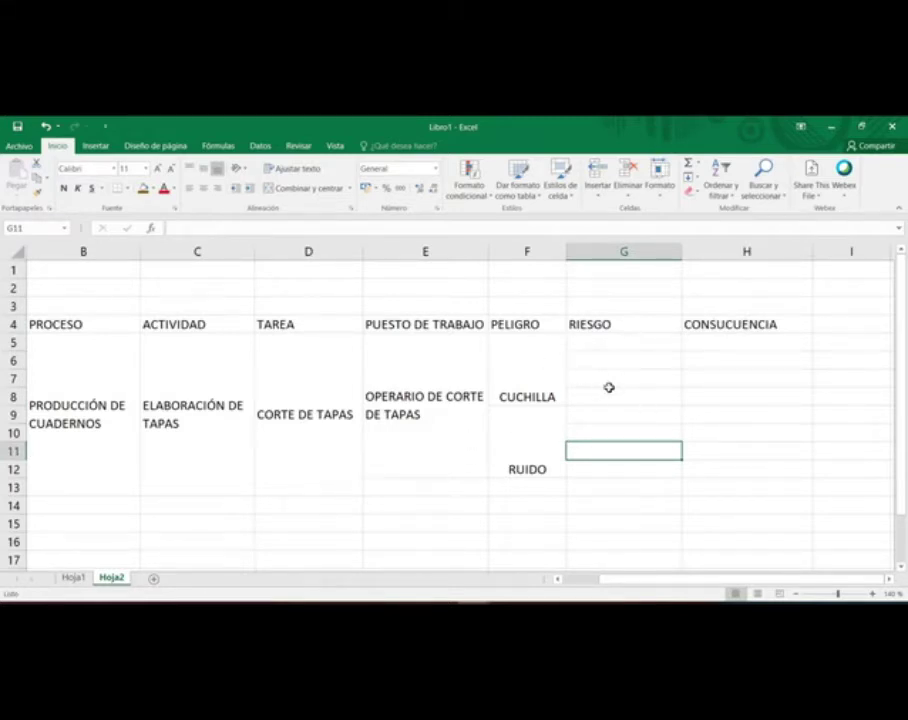
pyautogui.click(591, 324)
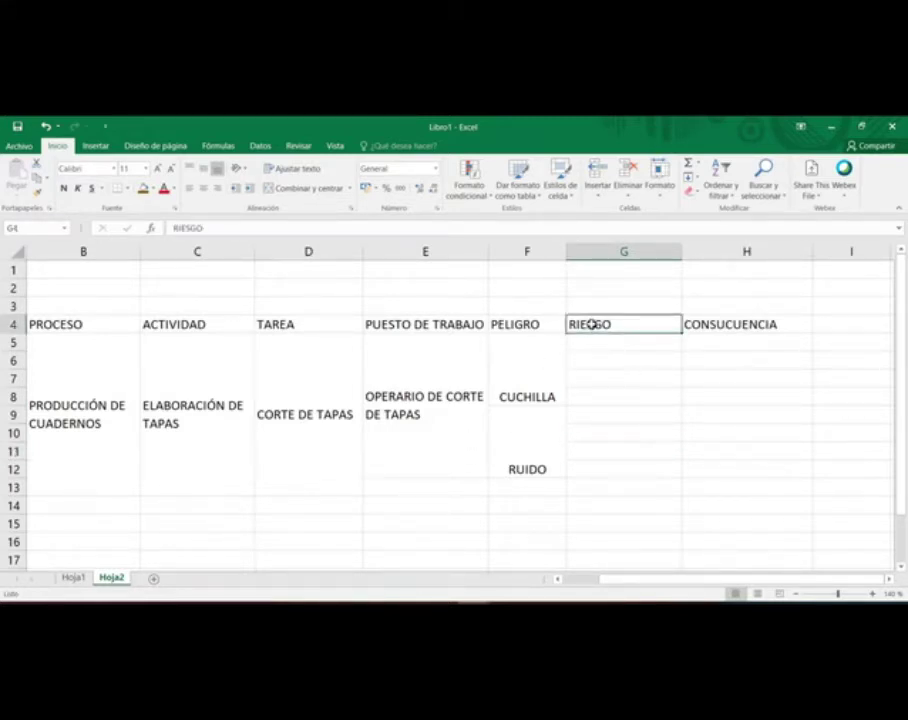
# Step: Merge and centre cells G3 and H3 above the last two headers and enter the heading RIESGO
pyautogui.click(713, 322)
pyautogui.moveTo(612, 306); pyautogui.dragTo(738, 303)
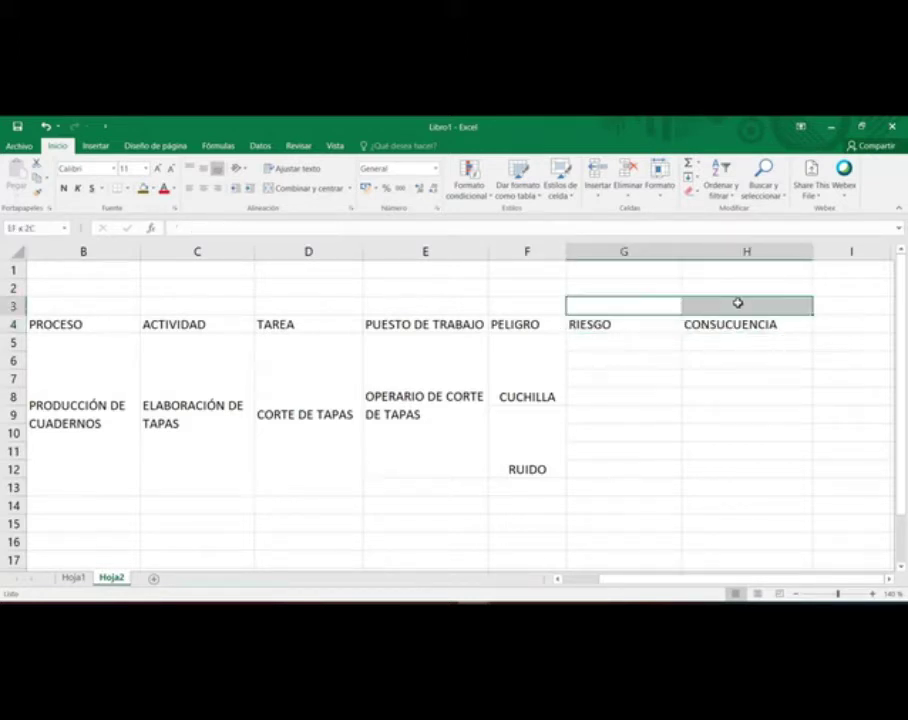
pyautogui.click(308, 188)
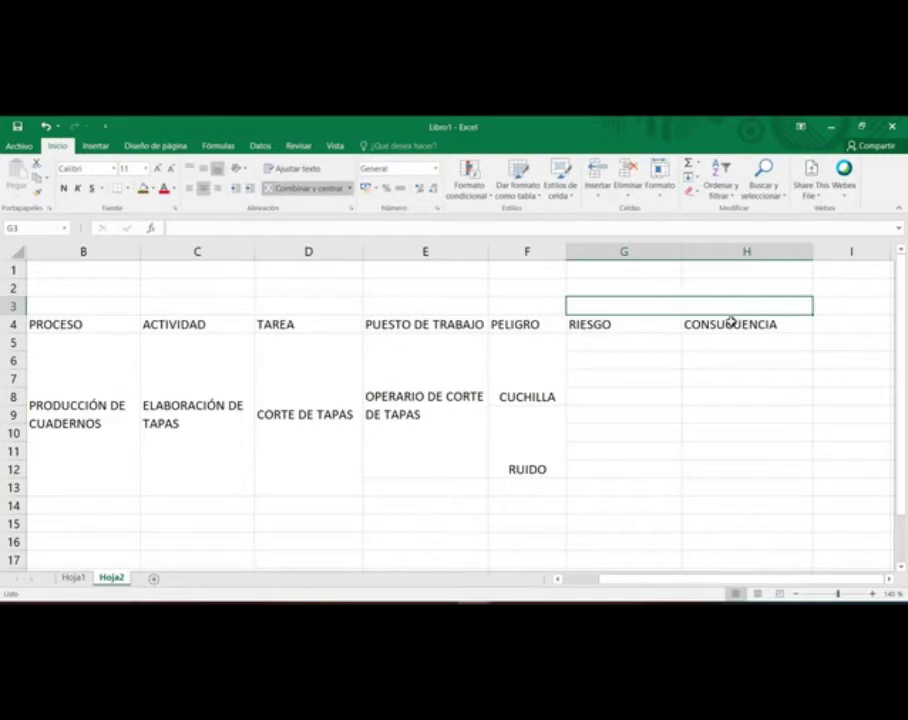
pyautogui.write('RIESGO')
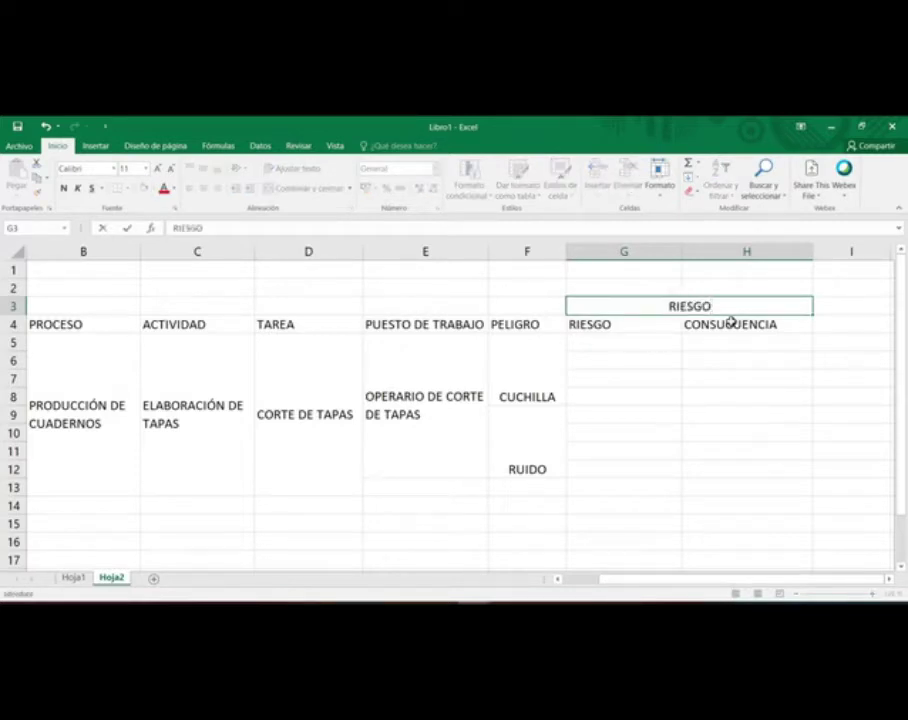
# Step: Replace the header in G4 with EVENTO and the header in H4 with DAÑO
pyautogui.click(645, 326)
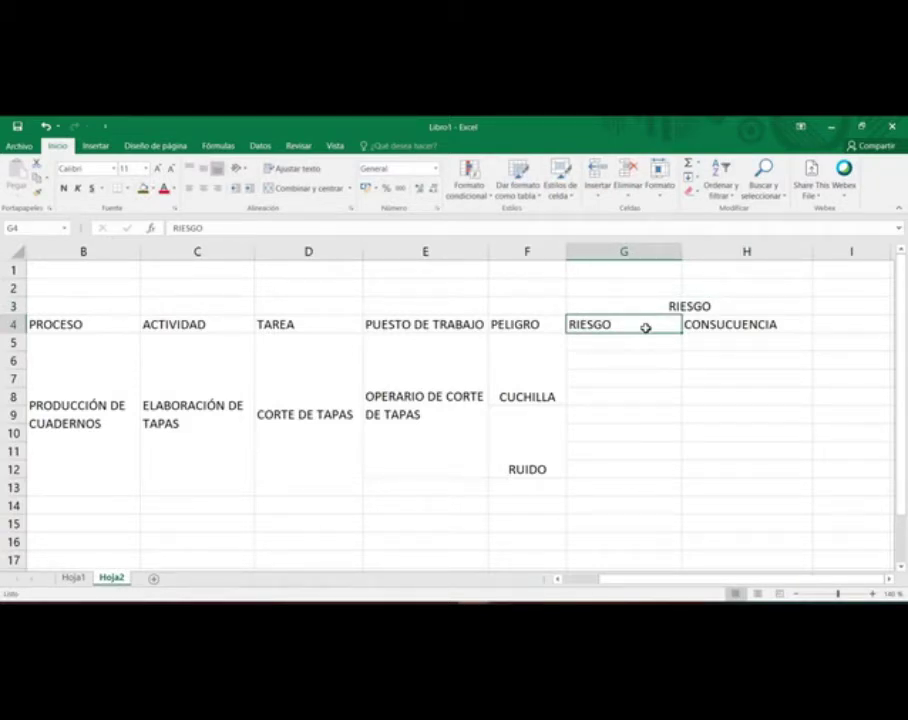
pyautogui.write('EVENTO')
pyautogui.press('Tab')
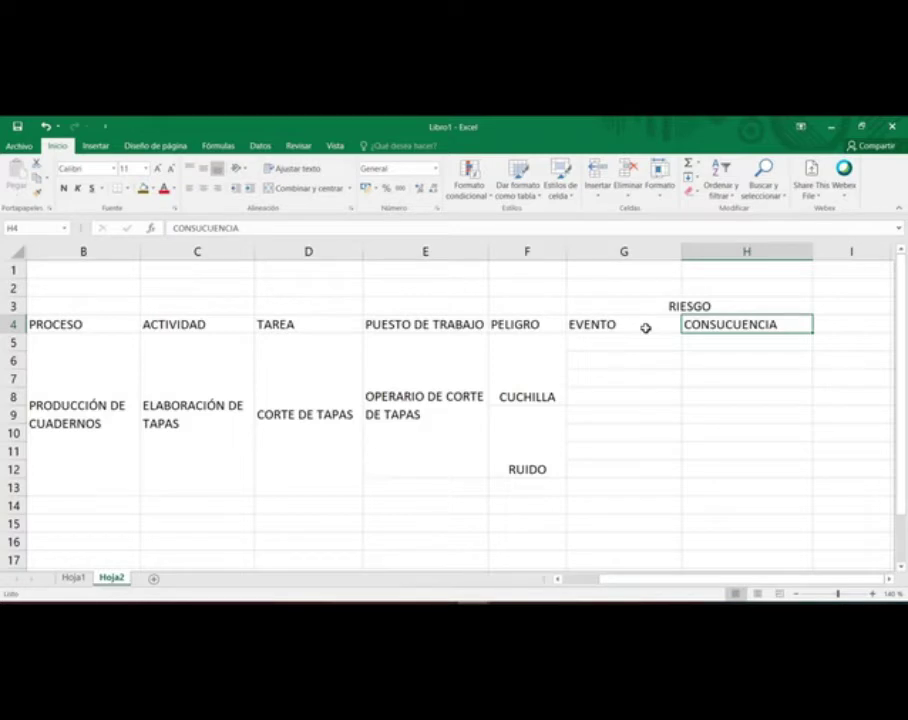
pyautogui.press('Tab')
pyautogui.press('Left')
pyautogui.write('DAÑO)')
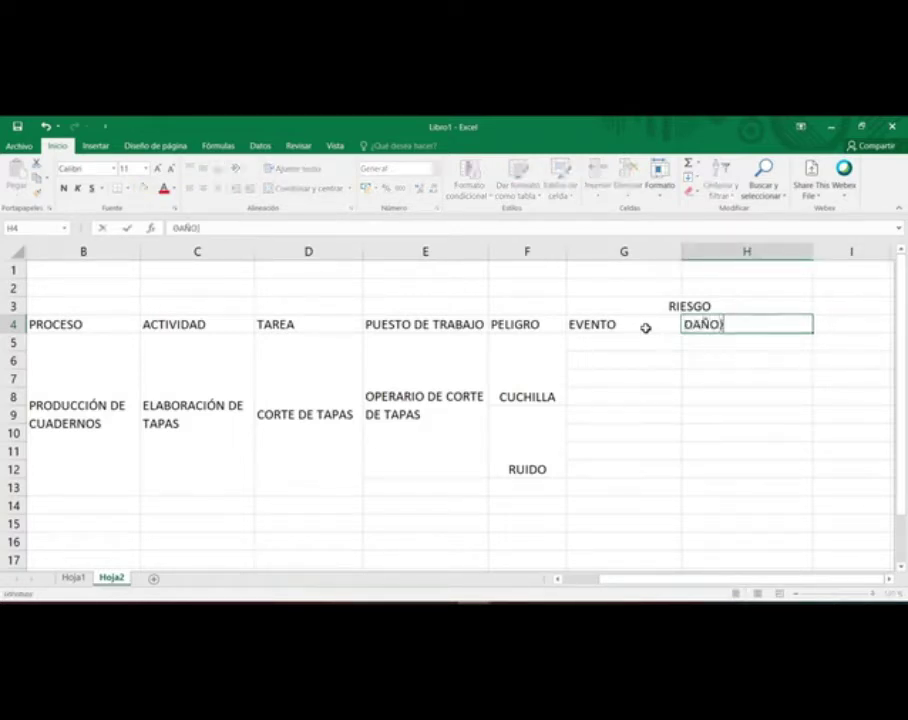
pyautogui.press('BackSpace')
pyautogui.press('Return')
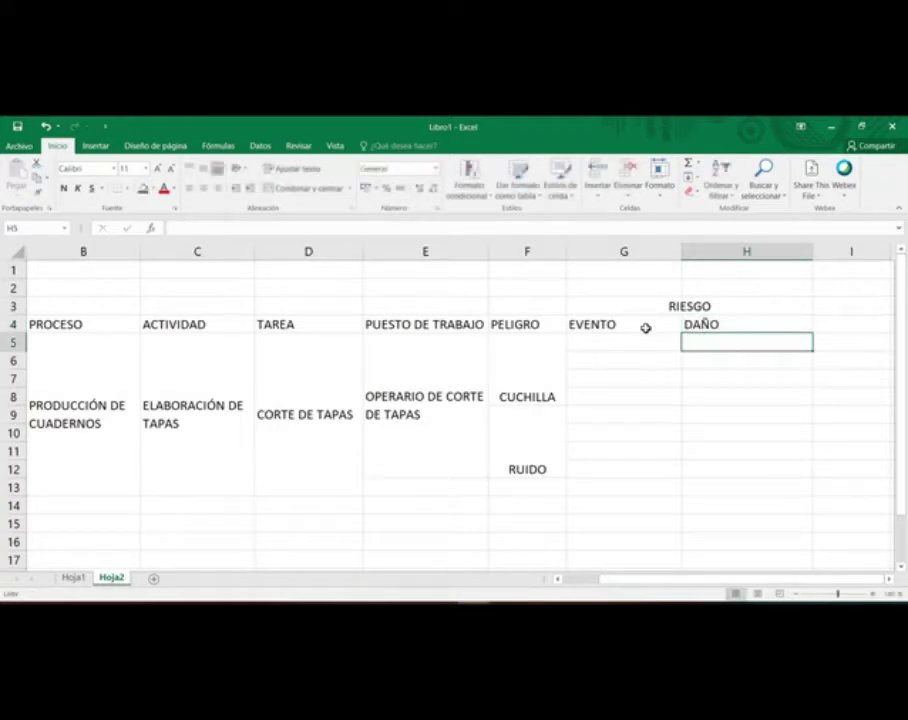
# Step: Centre the RIESGO, EVENTO and DAÑO headers horizontally in G3 to H4
pyautogui.moveTo(620, 324); pyautogui.dragTo(651, 298)
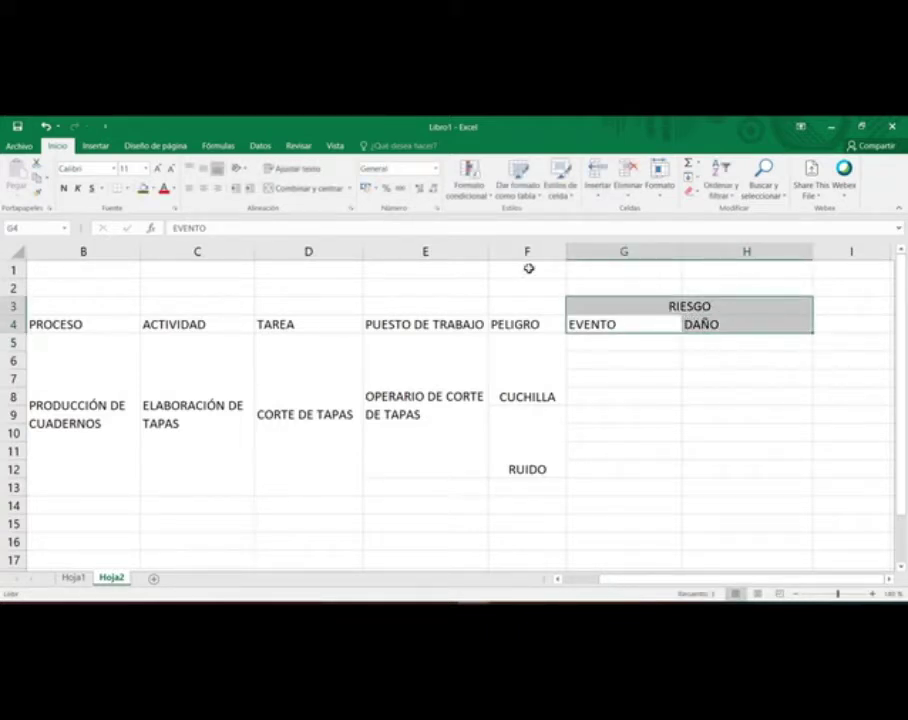
pyautogui.click(203, 190)
pyautogui.click(634, 467)
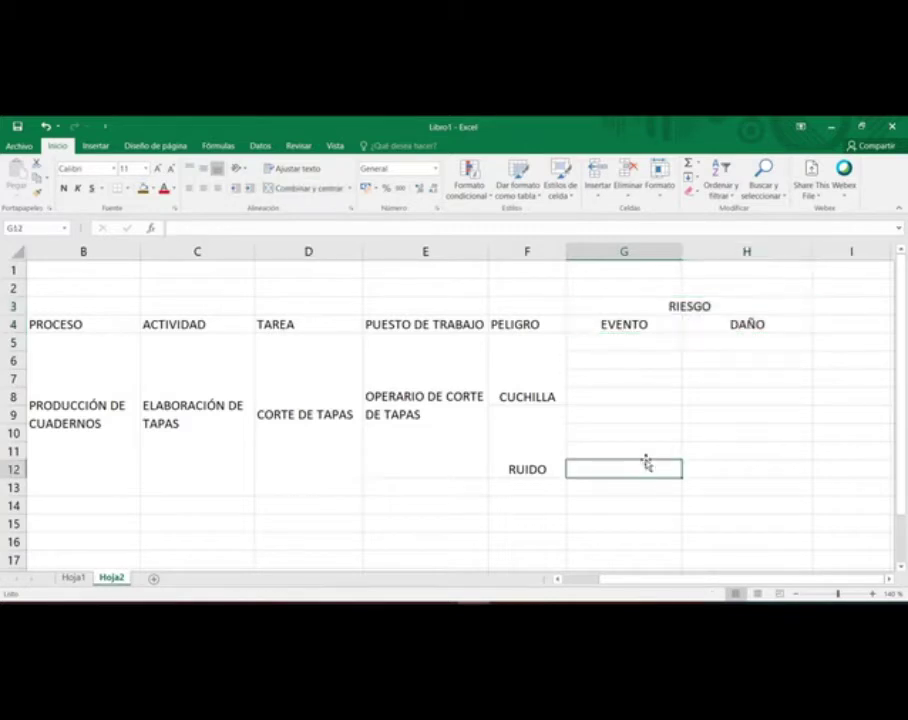
# Step: Merge and centre cells H5 to H8 under DAÑO, matching the rows of the CUCHILLA hazard
pyautogui.click(541, 368)
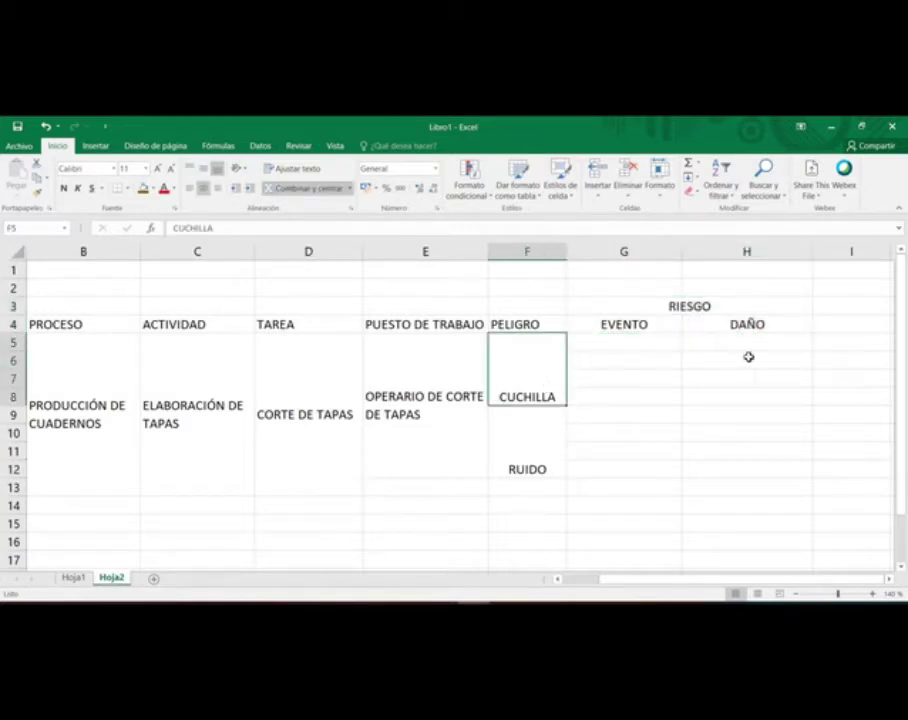
pyautogui.moveTo(745, 338); pyautogui.dragTo(770, 387)
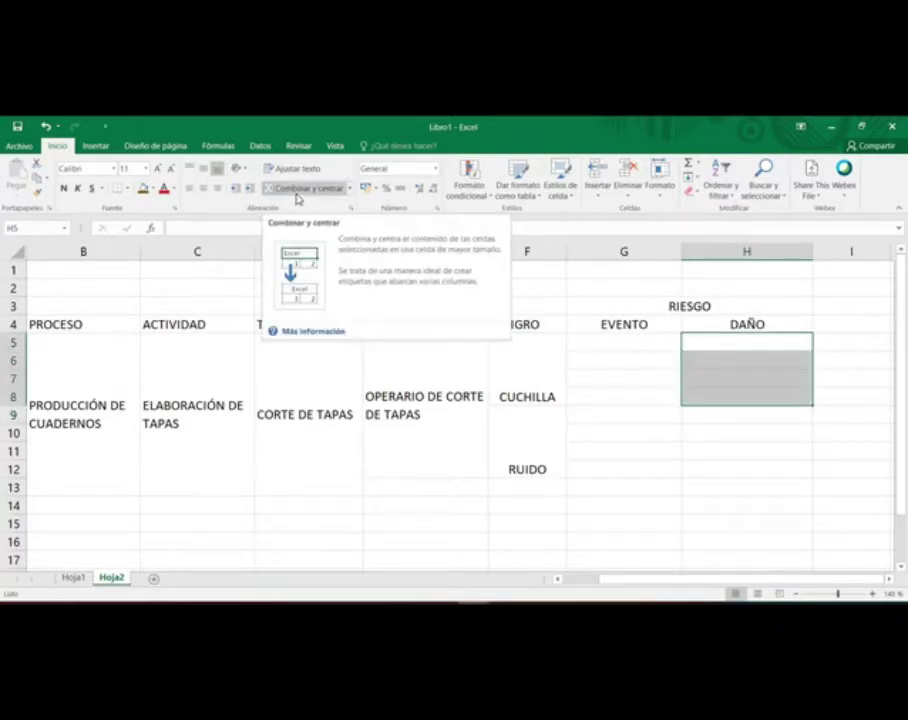
pyautogui.click(297, 196)
# Step: Enter the damage CORTE SUPERFICIAL, CORTE PROFUNDO, AMPUTACIÓN DEL DEDO in the merged cell under DAÑO
pyautogui.doubleClick(740, 375)
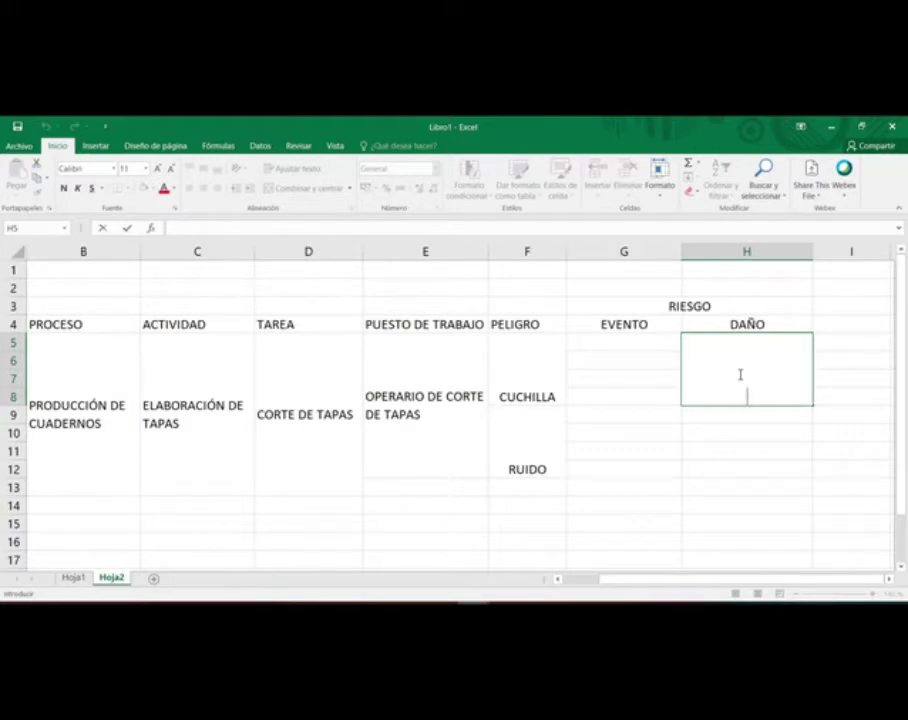
pyautogui.write('CORTE')
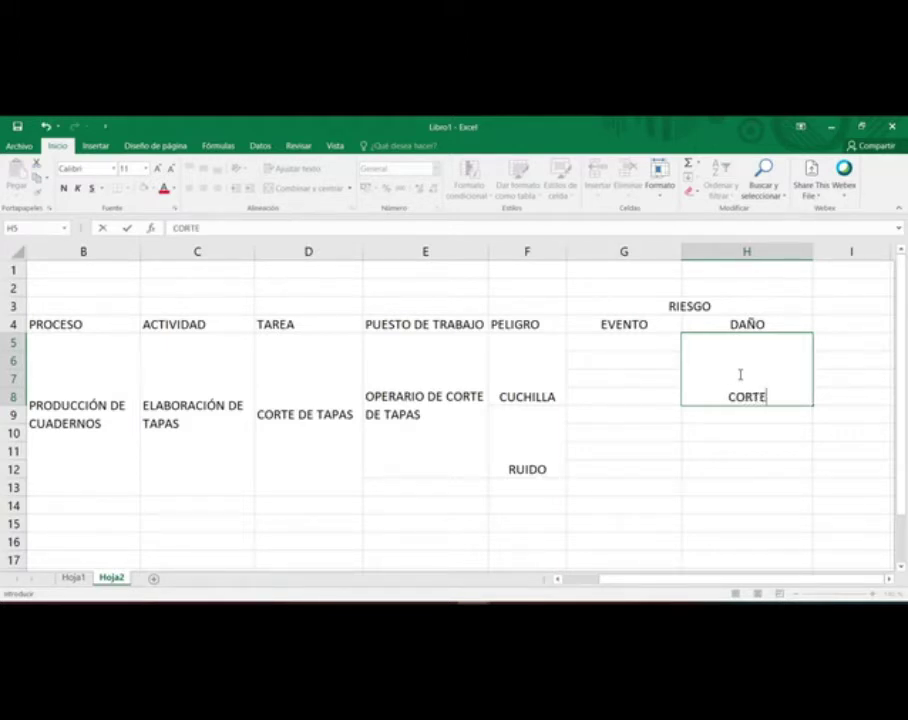
pyautogui.write(',')
pyautogui.press('BackSpace')
pyautogui.write('SUPERFICIAL')
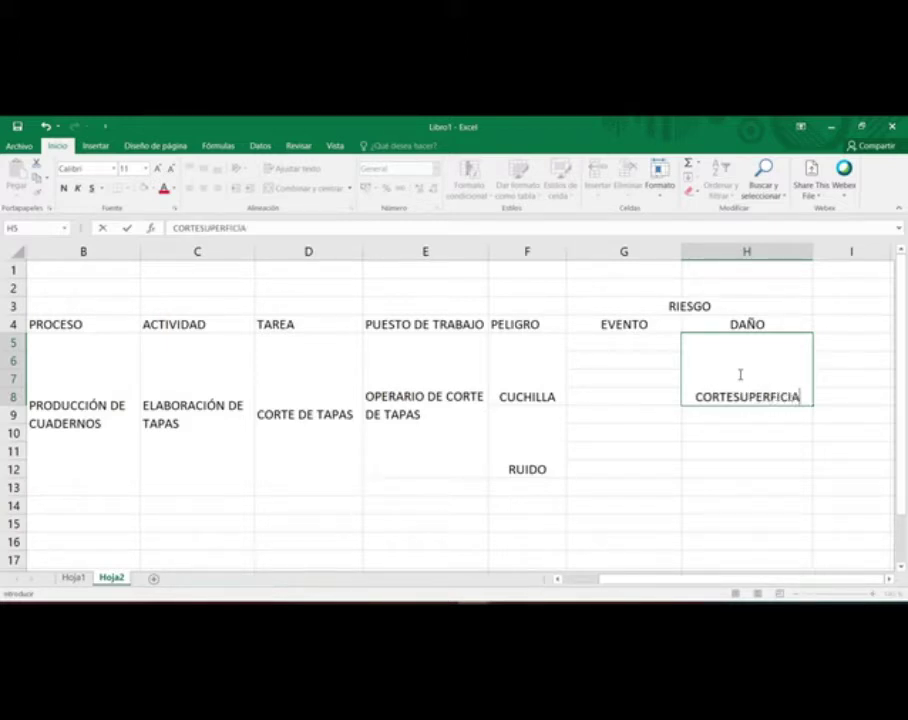
pyautogui.press('BackSpace')
pyautogui.press('BackSpace')
pyautogui.press('BackSpace')
pyautogui.press('BackSpace')
pyautogui.press('BackSpace')
pyautogui.press('BackSpace')
pyautogui.press('BackSpace')
pyautogui.press('BackSpace')
pyautogui.press('BackSpace')
pyautogui.press('BackSpace')
pyautogui.press('BackSpace')
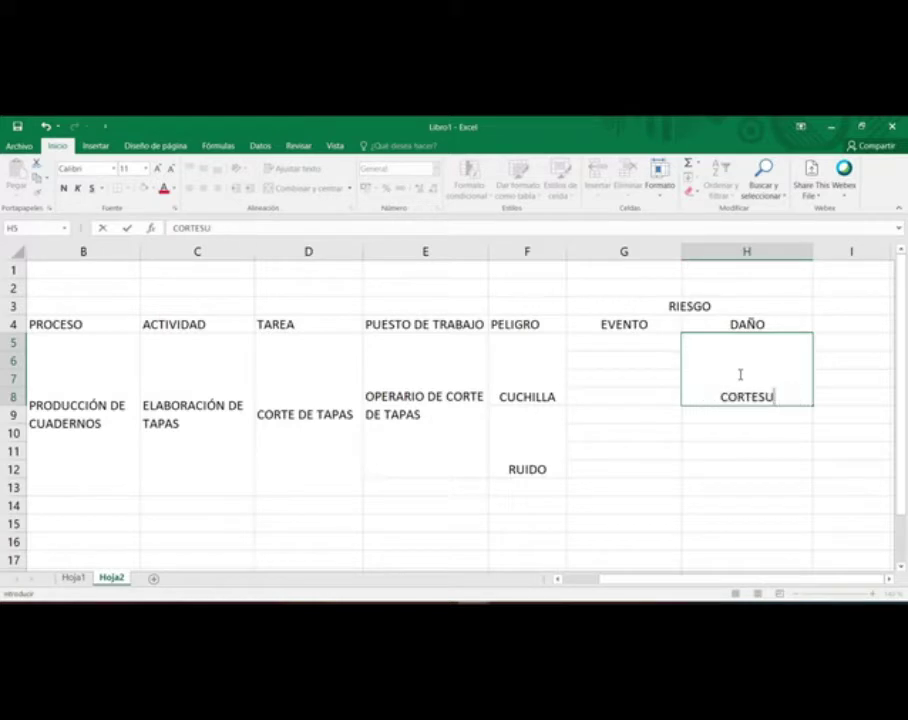
pyautogui.write('SUPE')
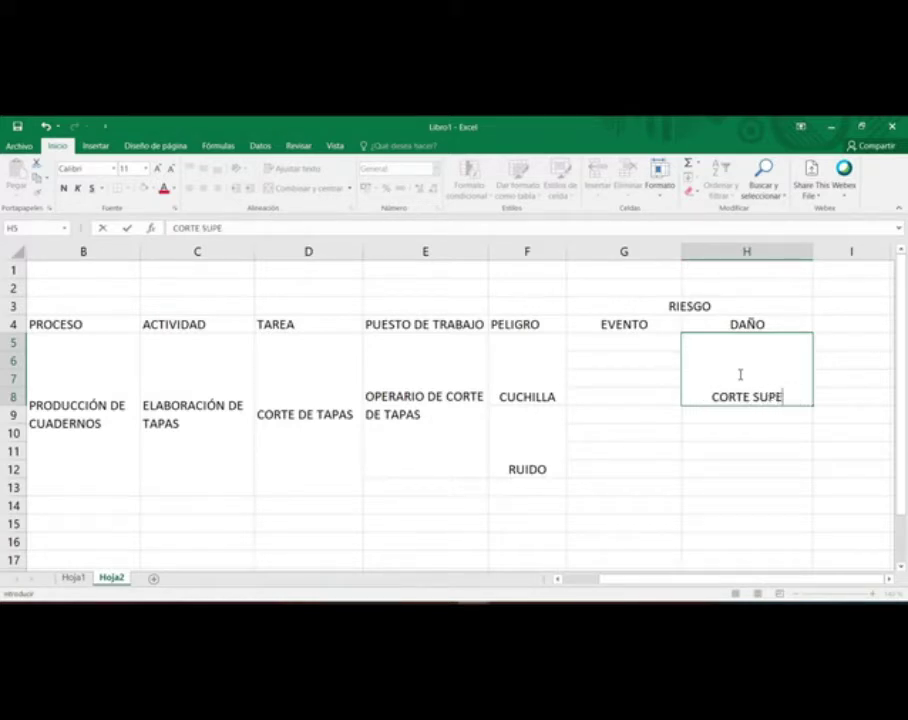
pyautogui.write('RFICIAL, CORTE PROFUNDO, AMPUTACI')
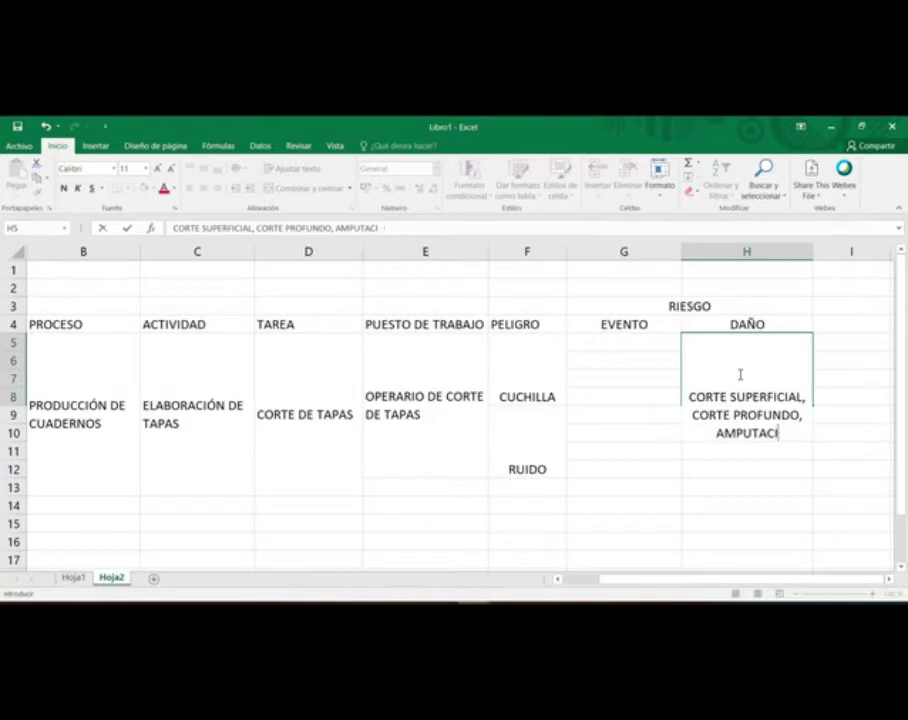
pyautogui.write('ÓN DEL DEO')
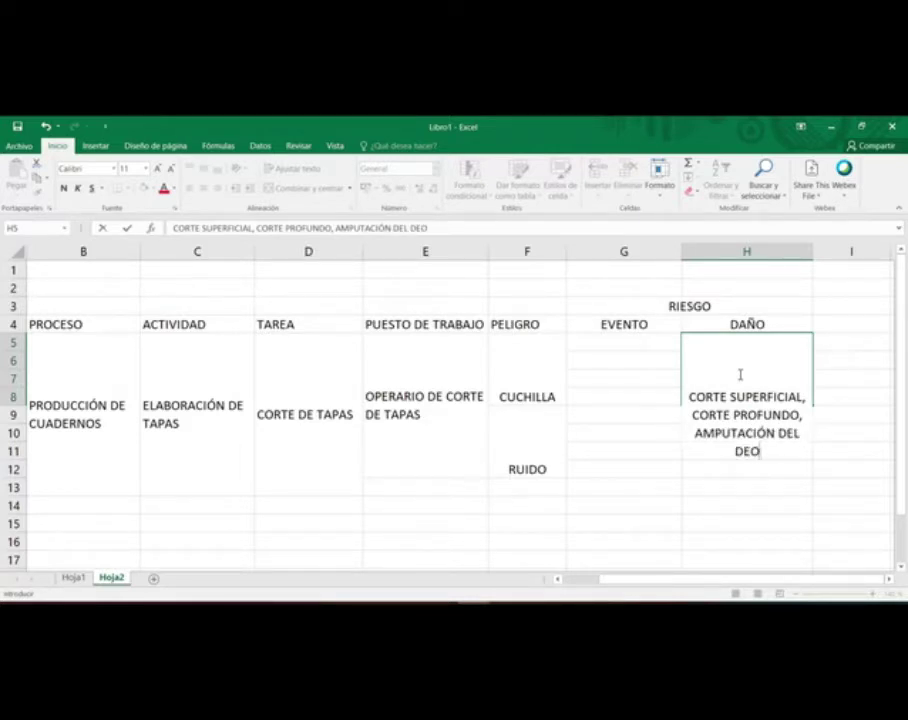
pyautogui.press('Return')
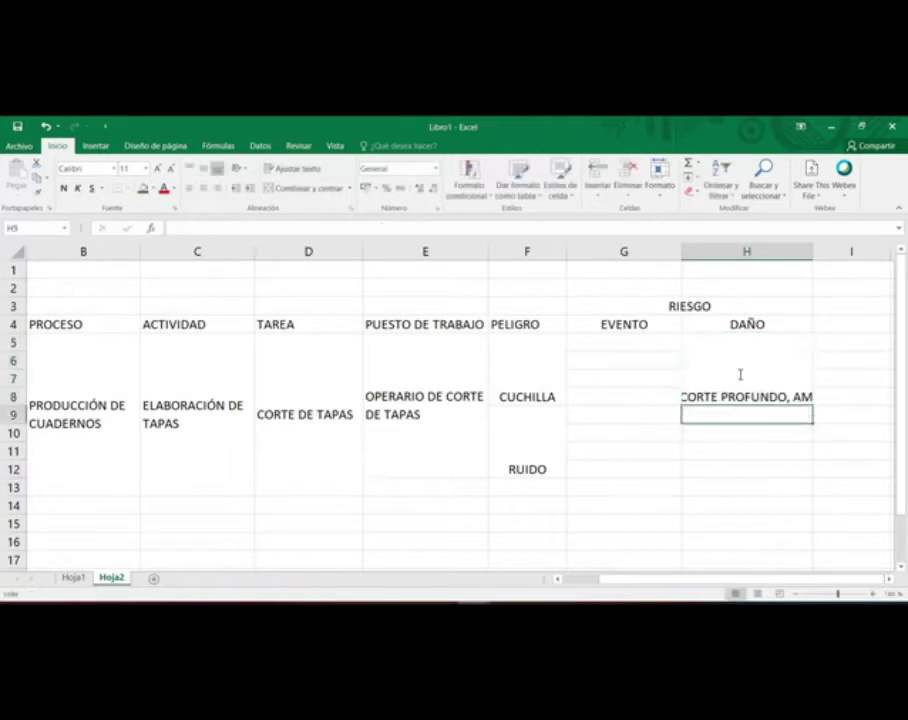
# Step: Wrap the damage text in H5 and align it to the left
pyautogui.click(760, 356)
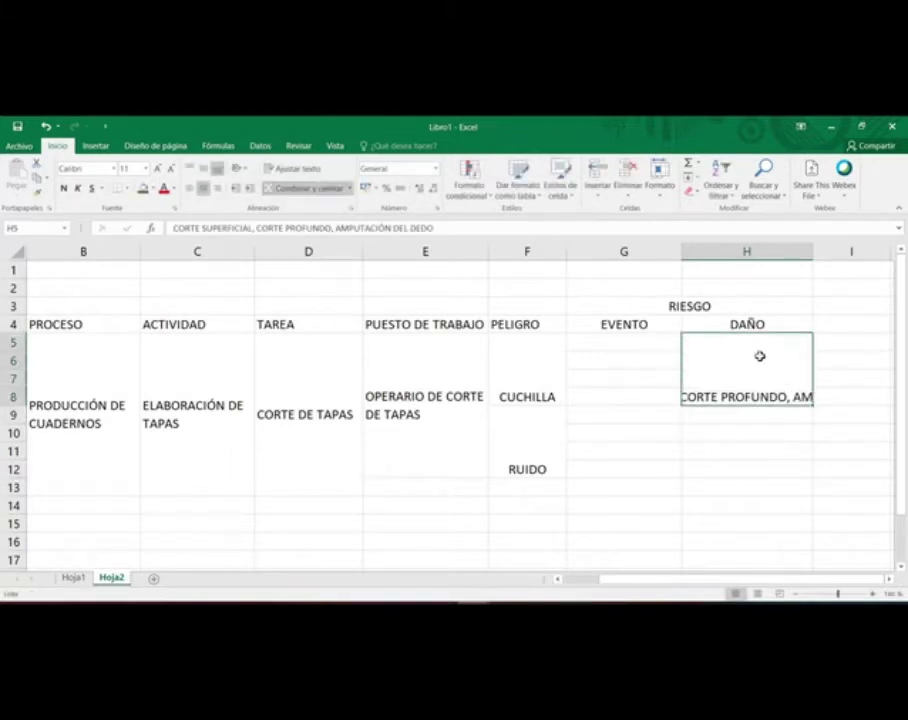
pyautogui.click(296, 170)
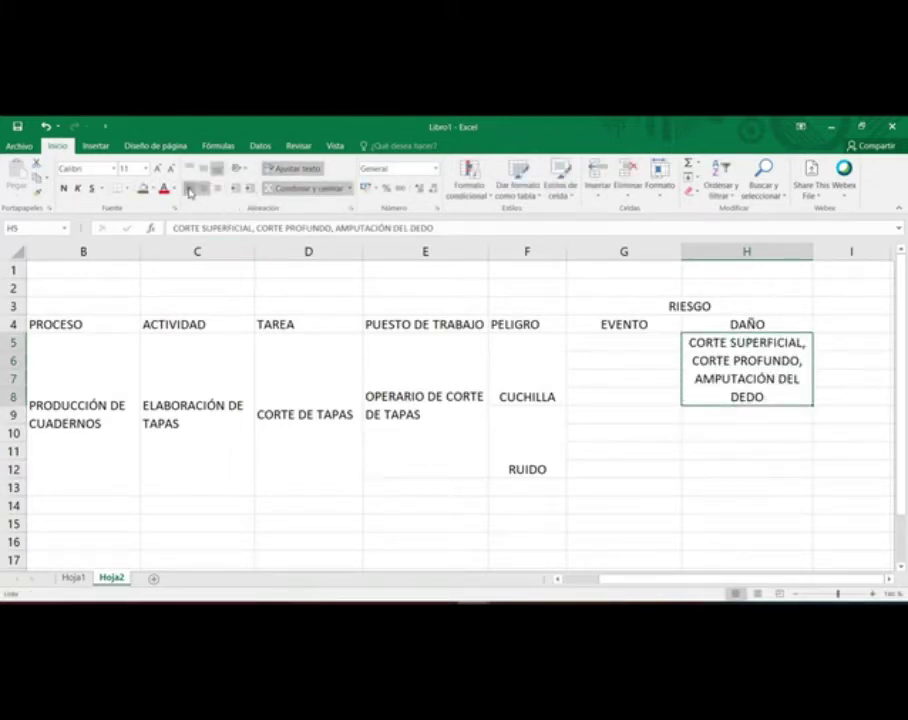
pyautogui.click(190, 189)
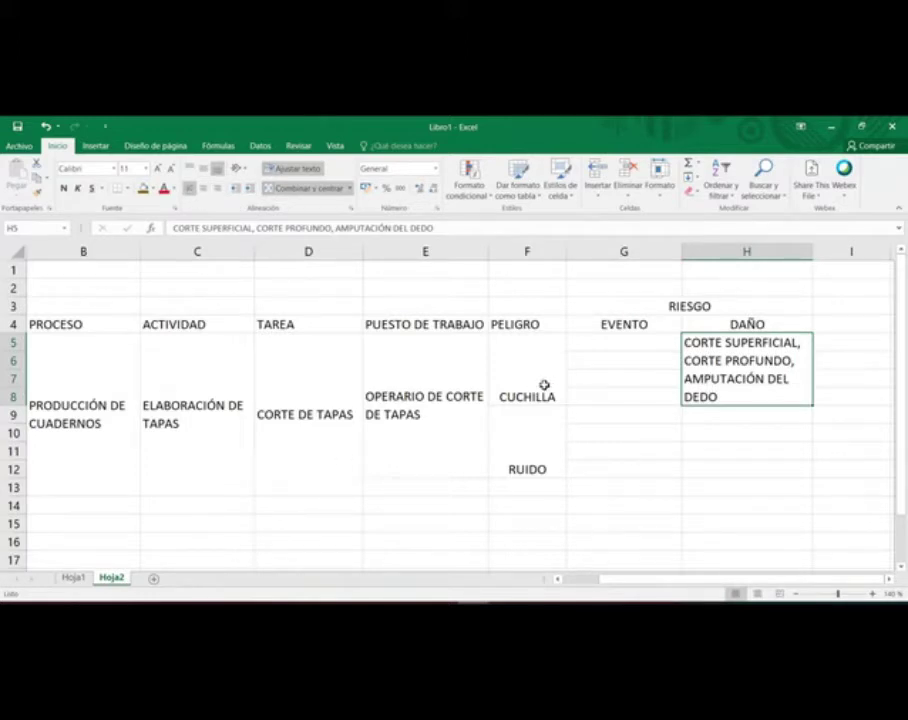
# Step: Centre CUCHILLA vertically in its merged cell in the PELIGRO column
pyautogui.moveTo(610, 340); pyautogui.dragTo(612, 395)
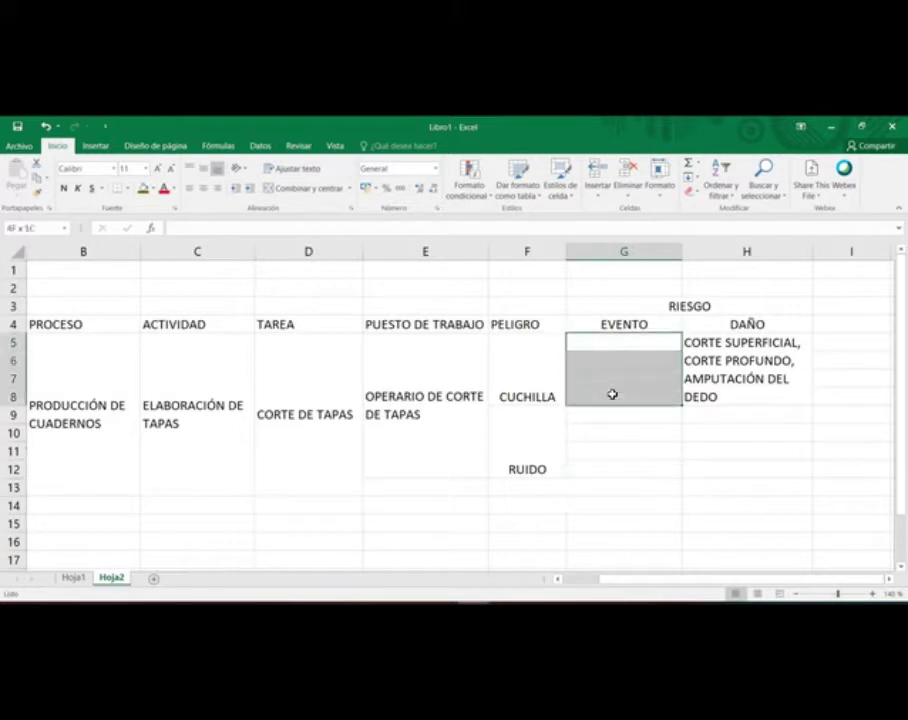
pyautogui.click(517, 376)
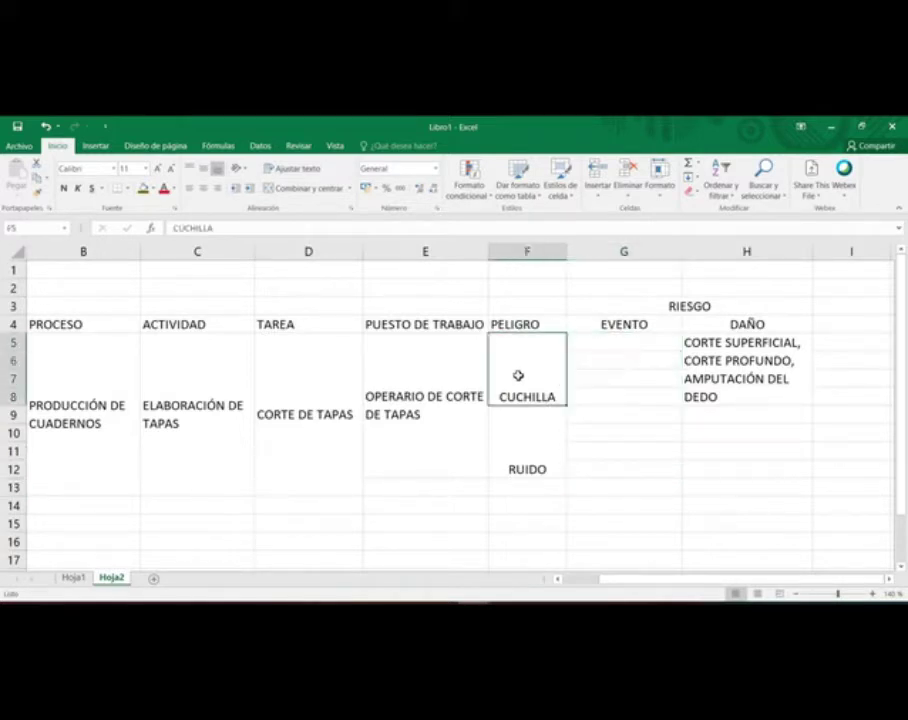
pyautogui.click(207, 171)
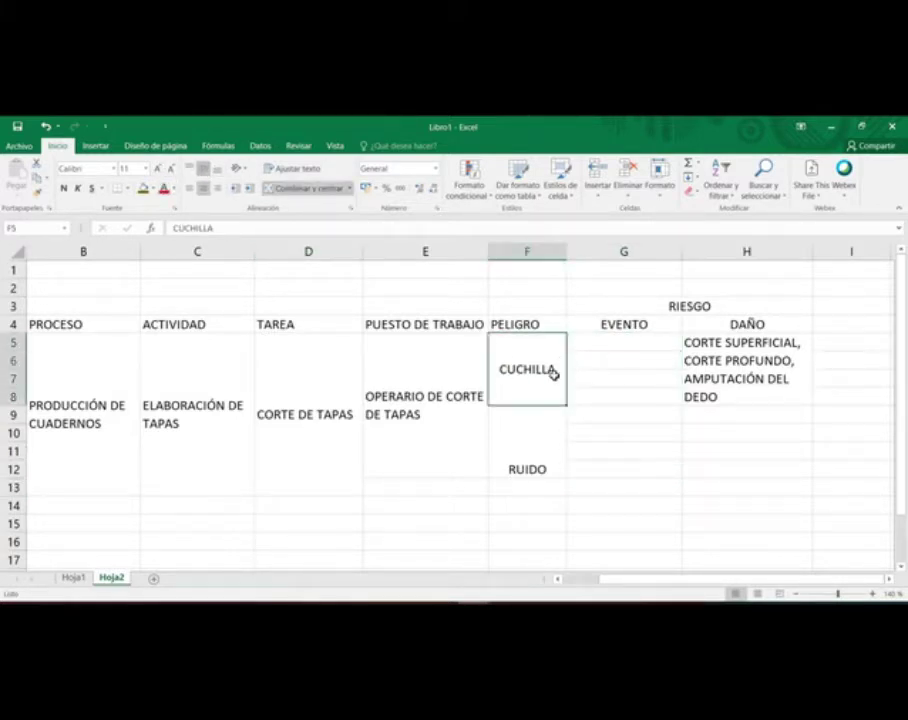
pyautogui.click(663, 434)
pyautogui.click(527, 366)
pyautogui.click(727, 349)
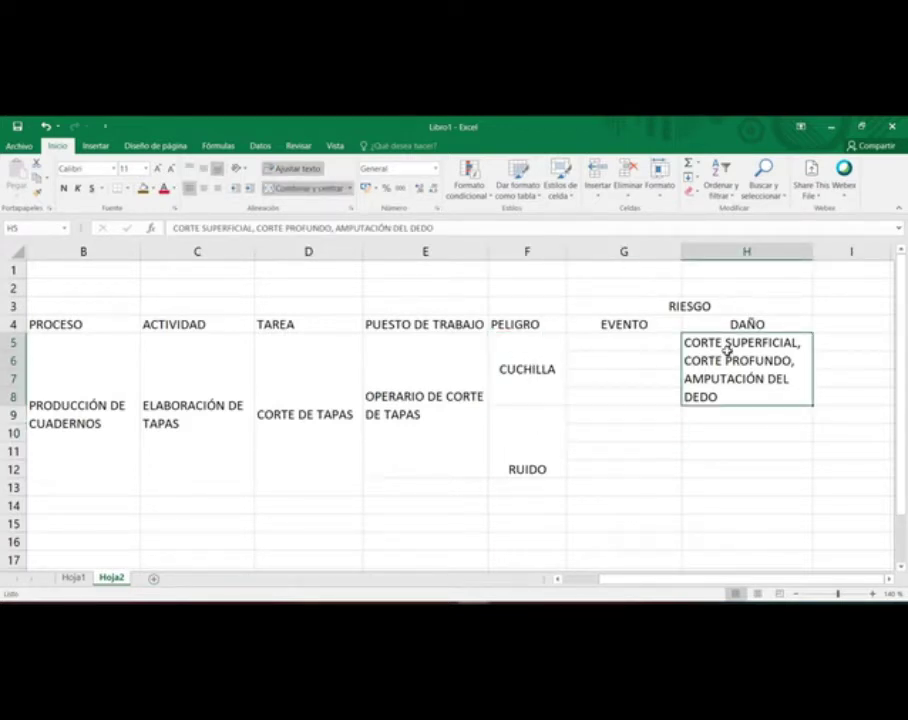
pyautogui.click(531, 375)
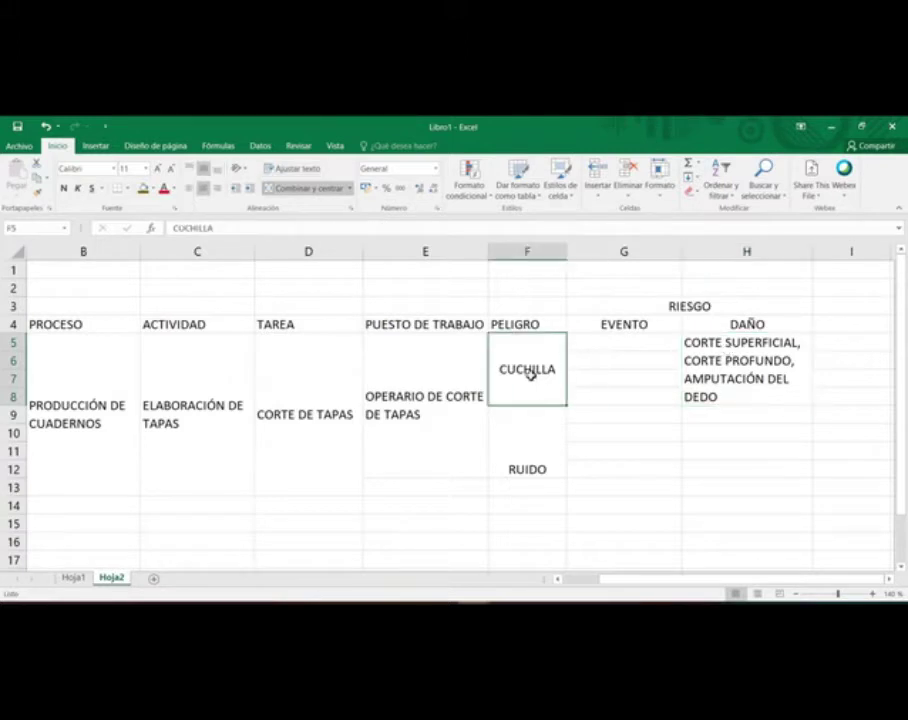
pyautogui.click(749, 378)
pyautogui.click(560, 367)
pyautogui.click(690, 360)
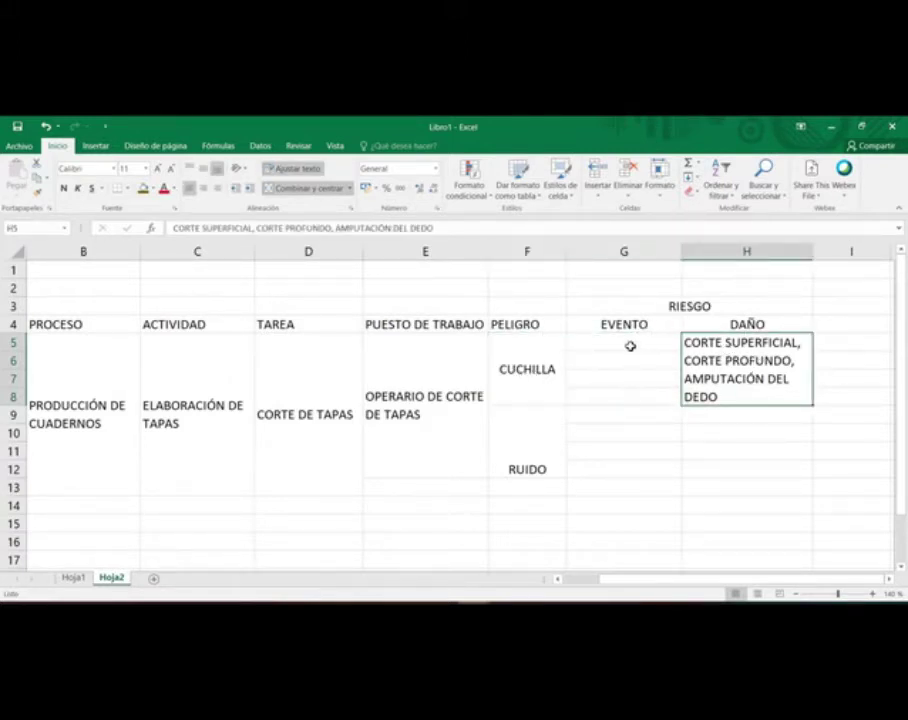
# Step: Merge and centre cells G5 to G8 under EVENTO
pyautogui.moveTo(630, 346); pyautogui.dragTo(622, 397)
pyautogui.click(297, 192)
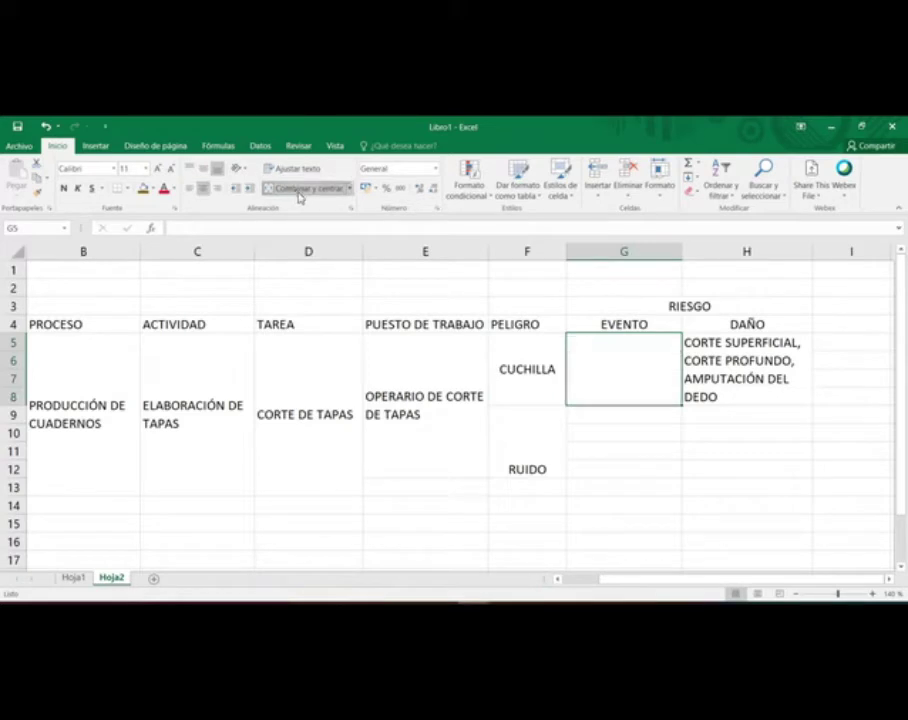
pyautogui.click(746, 451)
# Step: Enter the event INTRODUCCIÓN DE LA MANO DEL TRABAJADOR in the merged cell under EVENTO
pyautogui.doubleClick(628, 367)
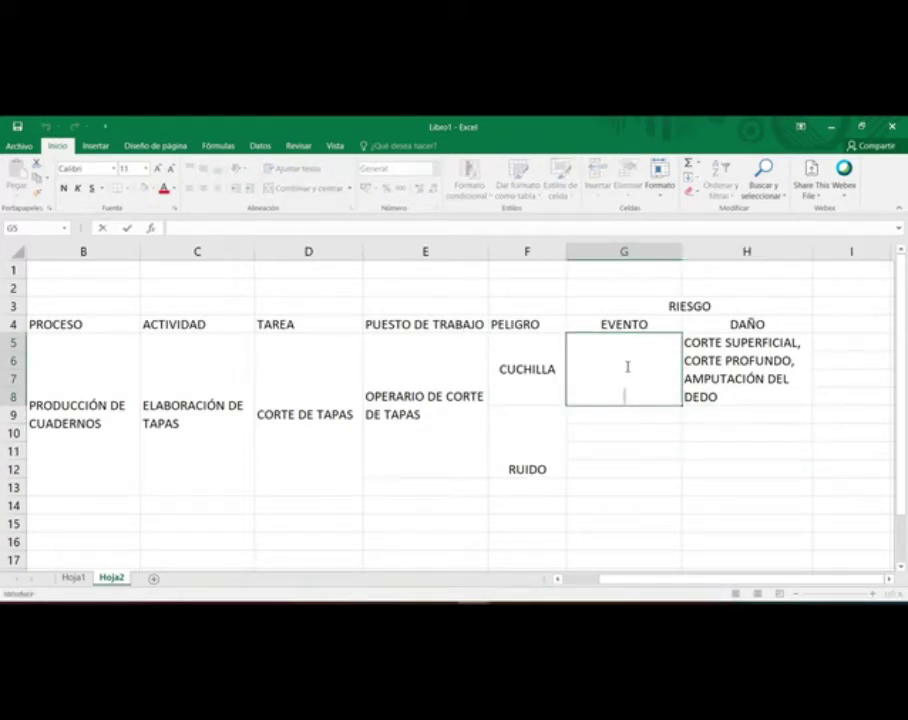
pyautogui.press('Escape')
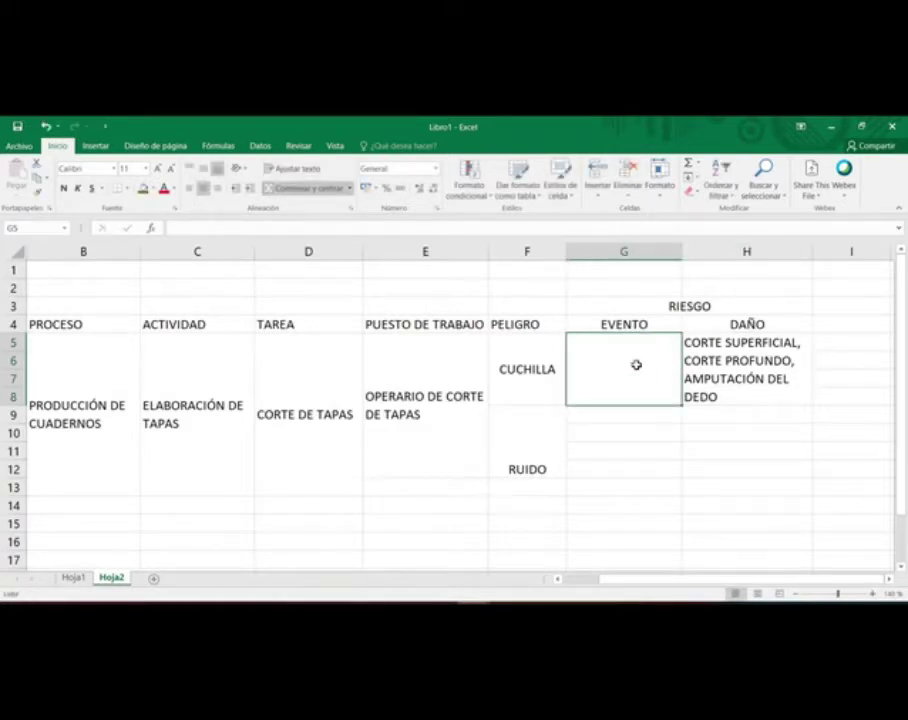
pyautogui.doubleClick(636, 365)
pyautogui.write('INTROD')
pyautogui.write('UCCIÓN D')
pyautogui.write('E LA M')
pyautogui.press('BackSpace')
pyautogui.write('MANO DEL TRABAJADOR')
pyautogui.press('Return')
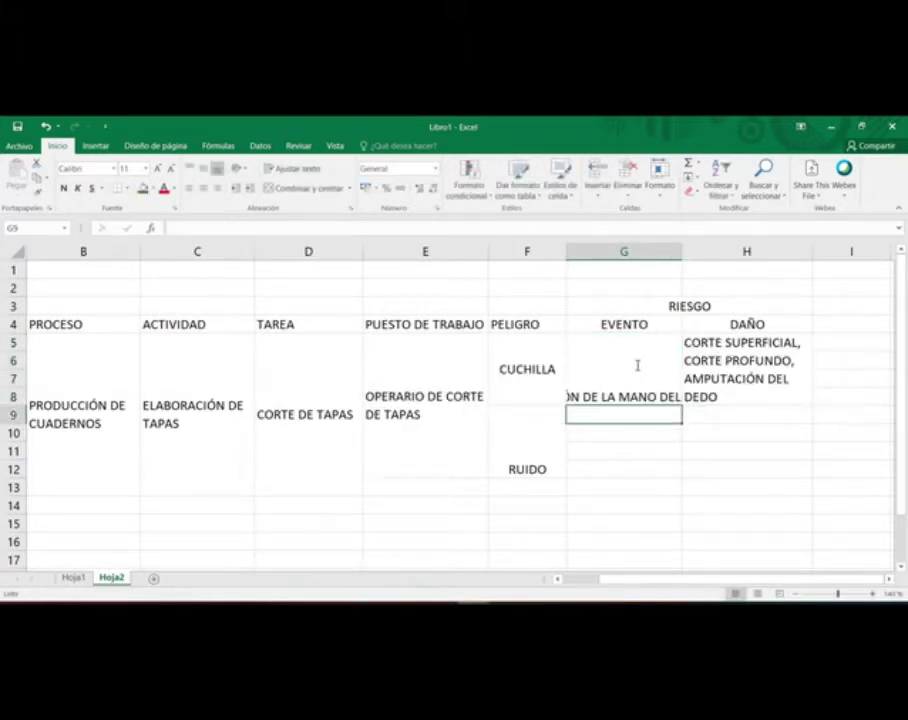
# Step: Align the event text in G5 to the top and to the left of its merged cell
pyautogui.click(637, 366)
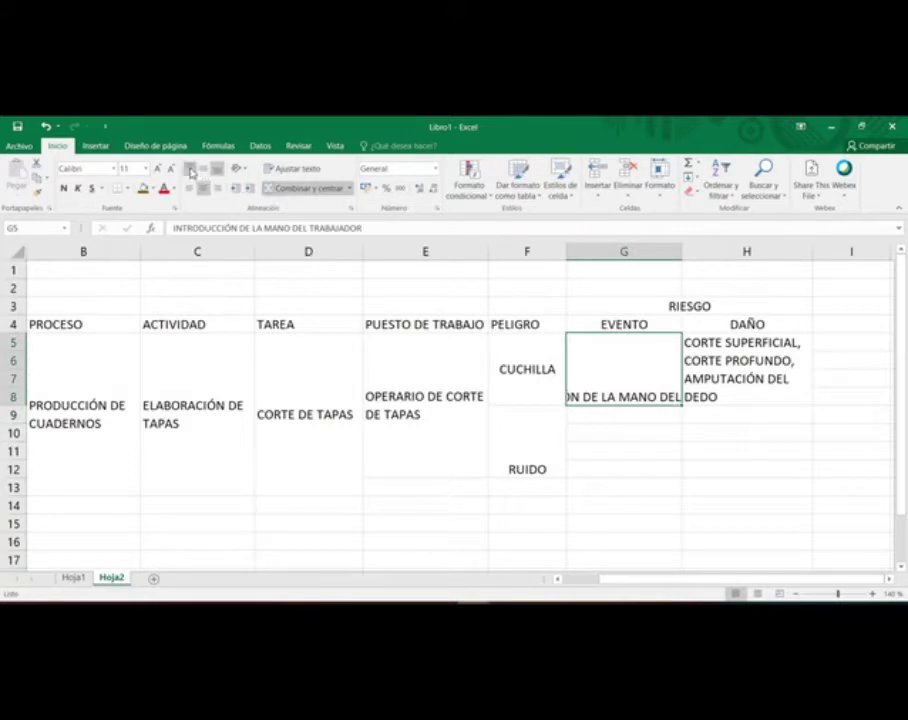
pyautogui.click(190, 170)
pyautogui.click(189, 188)
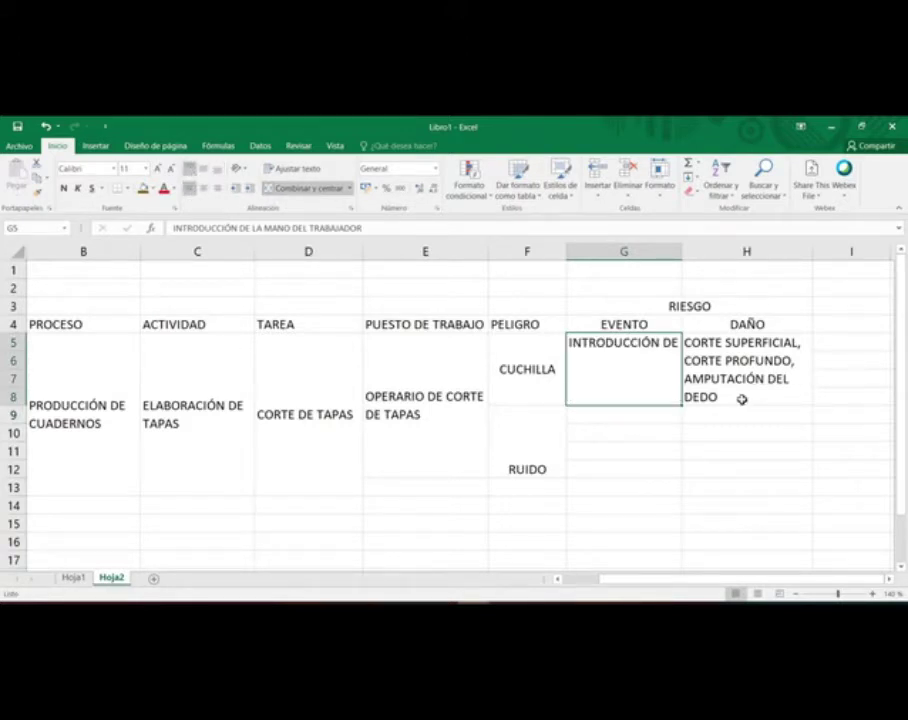
pyautogui.click(705, 361)
pyautogui.click(630, 381)
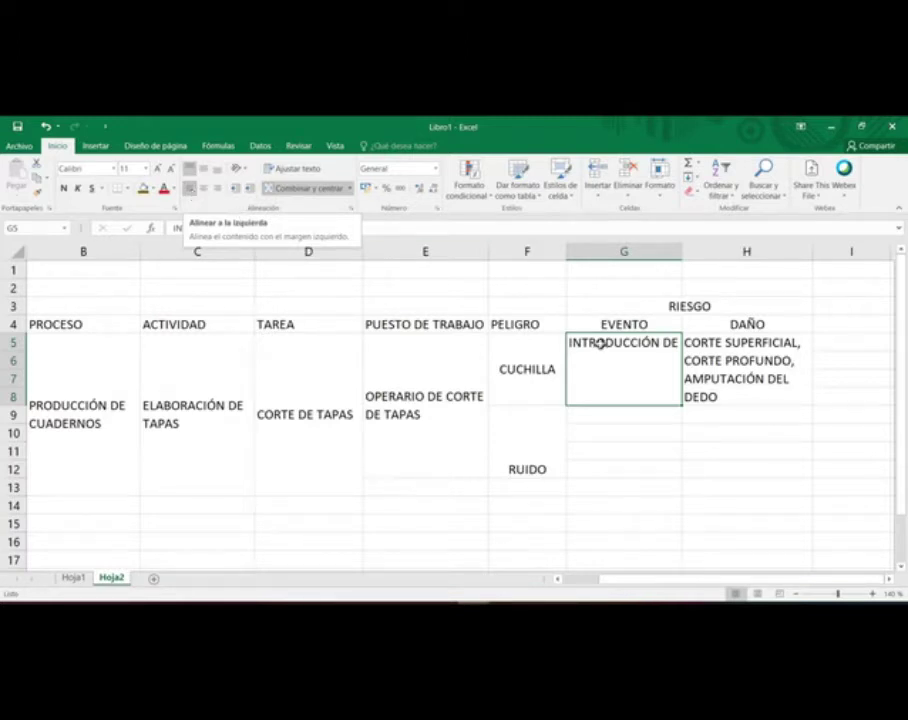
# Step: Wrap the event text in the merged cell G5 and centre it vertically
pyautogui.click(629, 436)
pyautogui.click(604, 355)
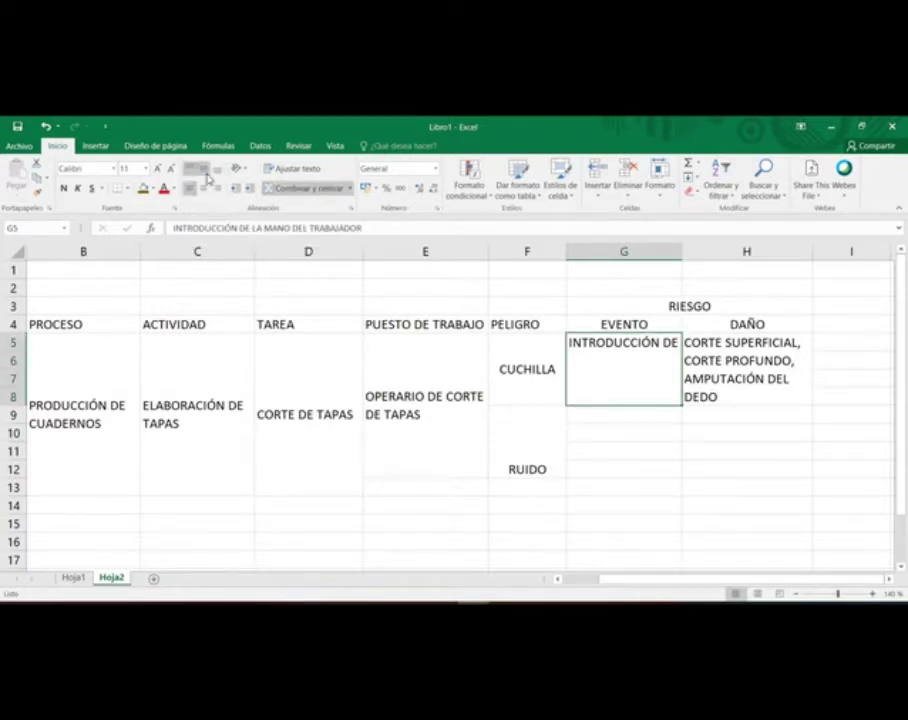
pyautogui.click(318, 169)
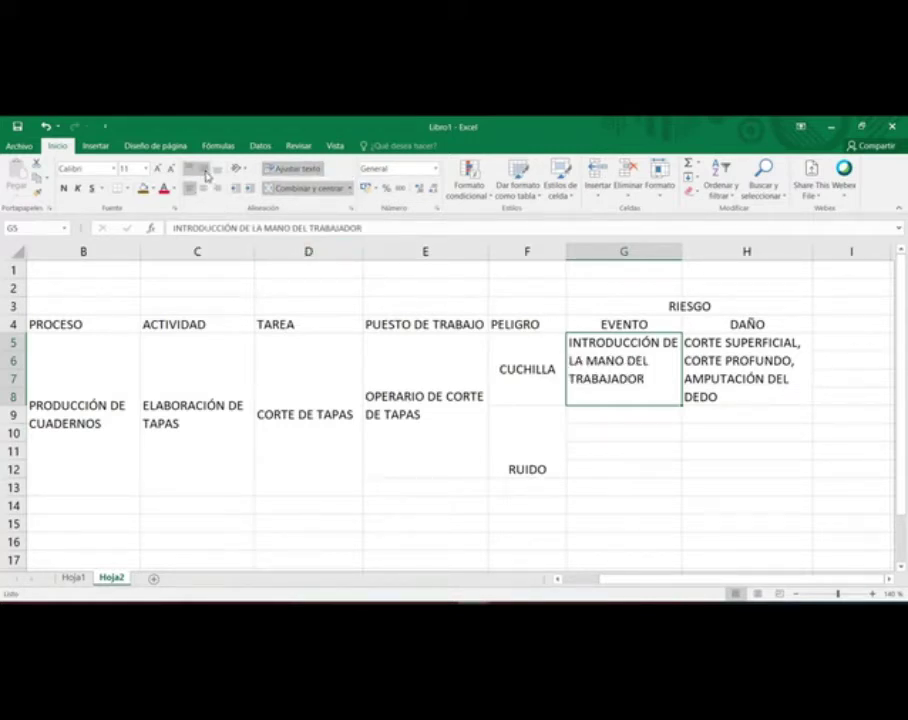
pyautogui.click(206, 175)
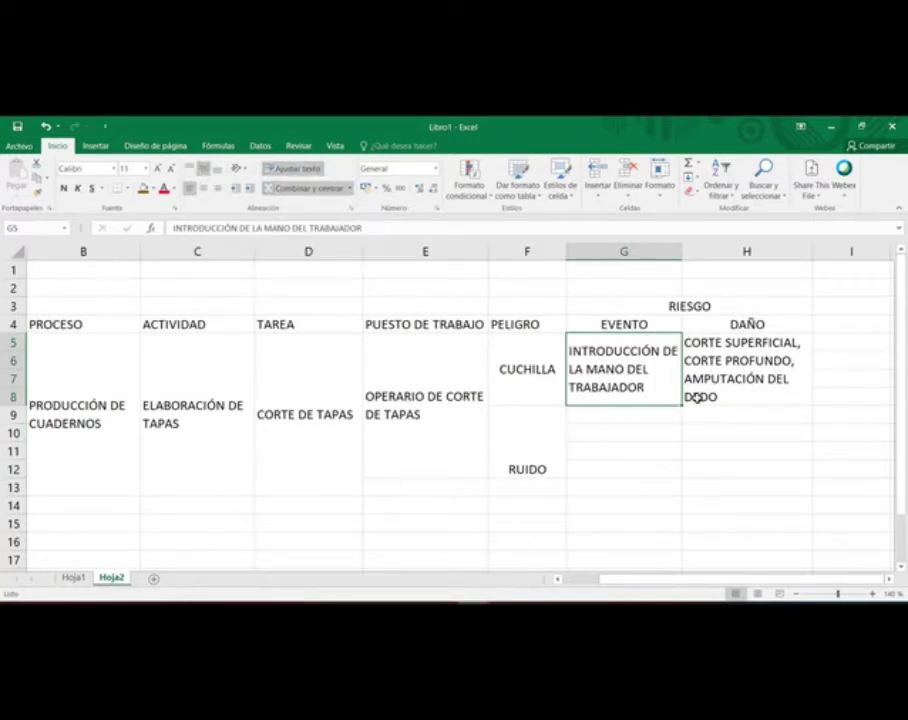
pyautogui.click(748, 420)
pyautogui.click(630, 383)
pyautogui.click(733, 360)
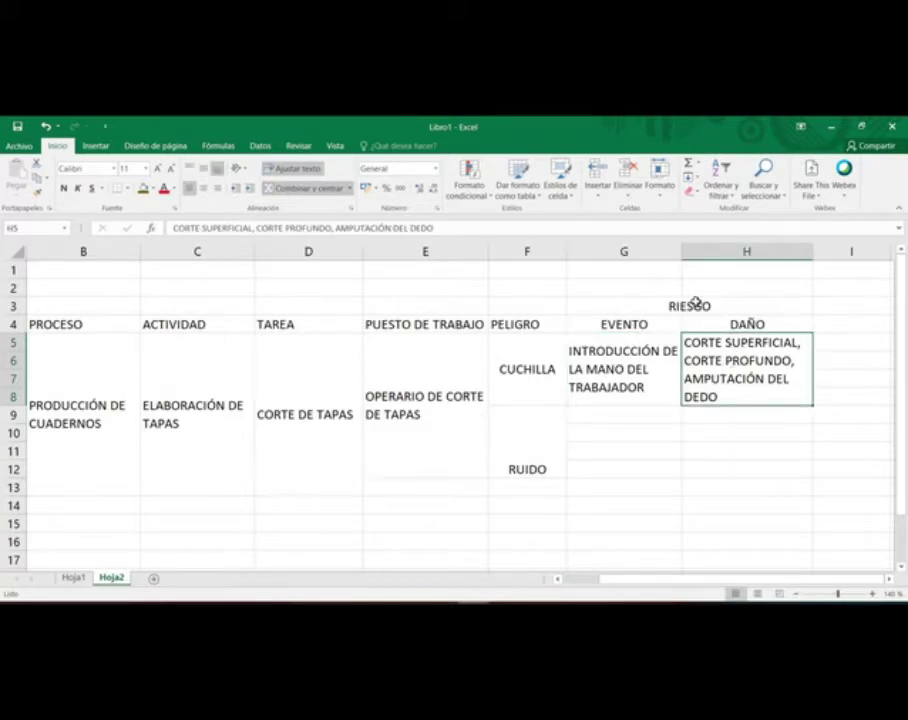
pyautogui.click(695, 306)
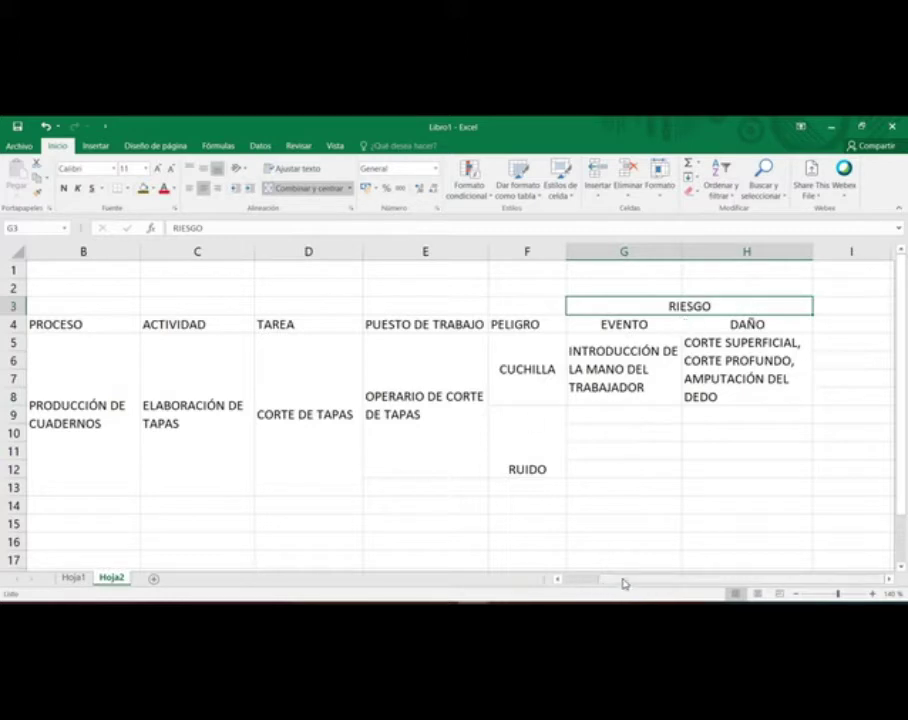
# Step: Insert two empty rows above the table, one at row 1 and one at row 2
pyautogui.moveTo(617, 585); pyautogui.dragTo(598, 586)
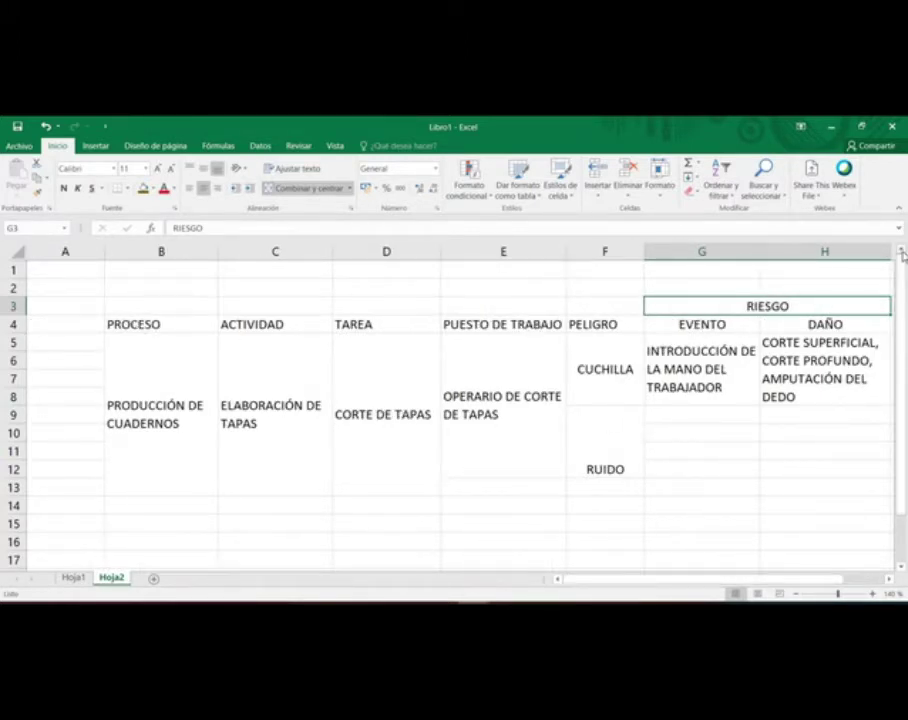
pyautogui.click(14, 269)
pyautogui.rightClick(14, 269)
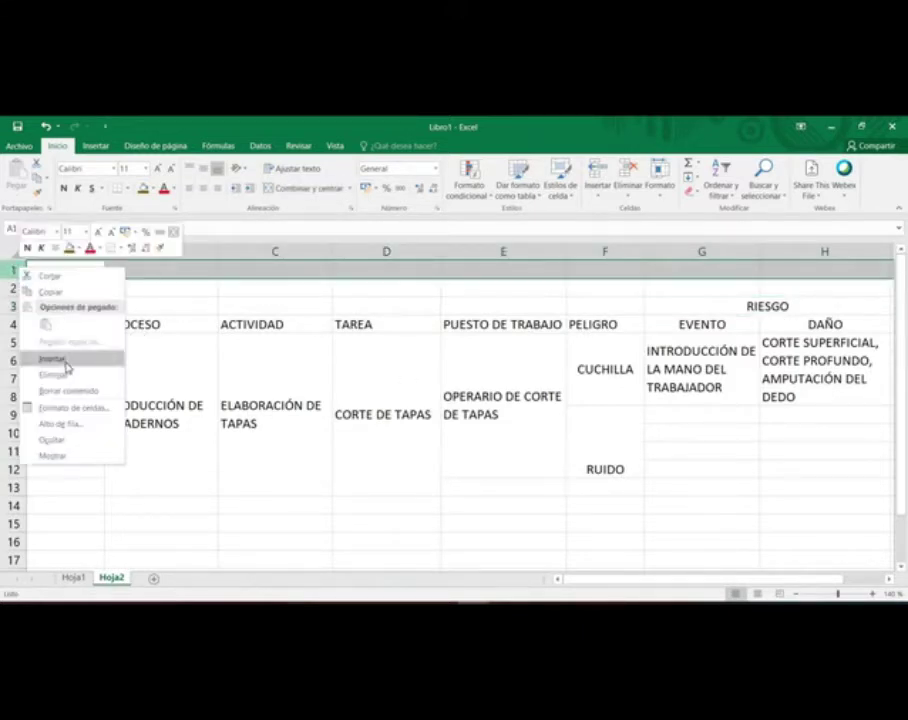
pyautogui.click(60, 358)
pyautogui.click(14, 289)
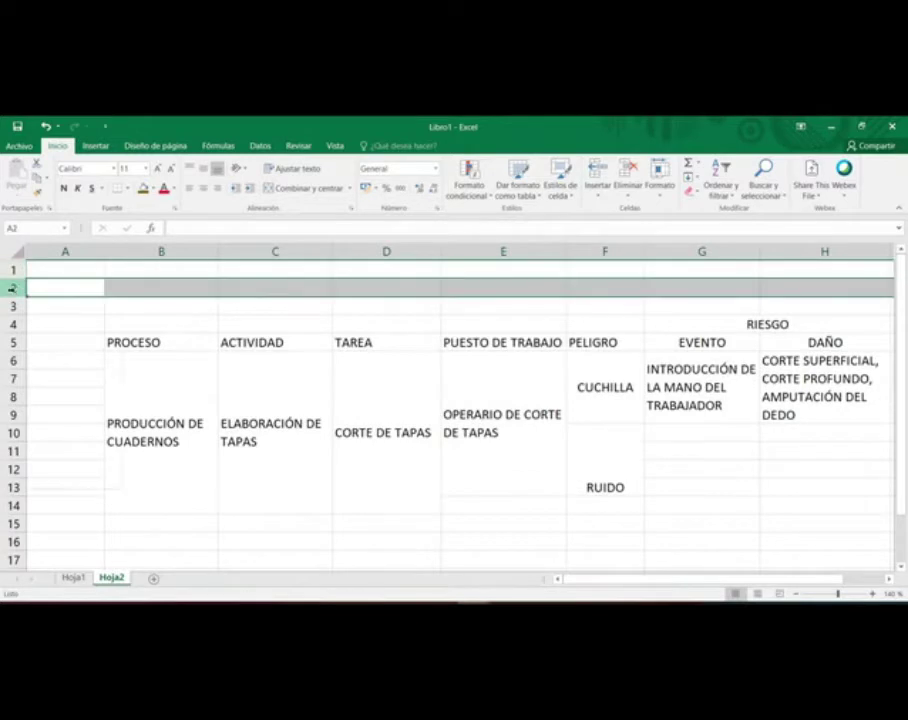
pyautogui.rightClick(14, 289)
pyautogui.click(69, 380)
pyautogui.click(415, 458)
# Step: Merge and centre cells B2 to B6 for the PROCESO heading
pyautogui.moveTo(164, 360); pyautogui.dragTo(160, 292)
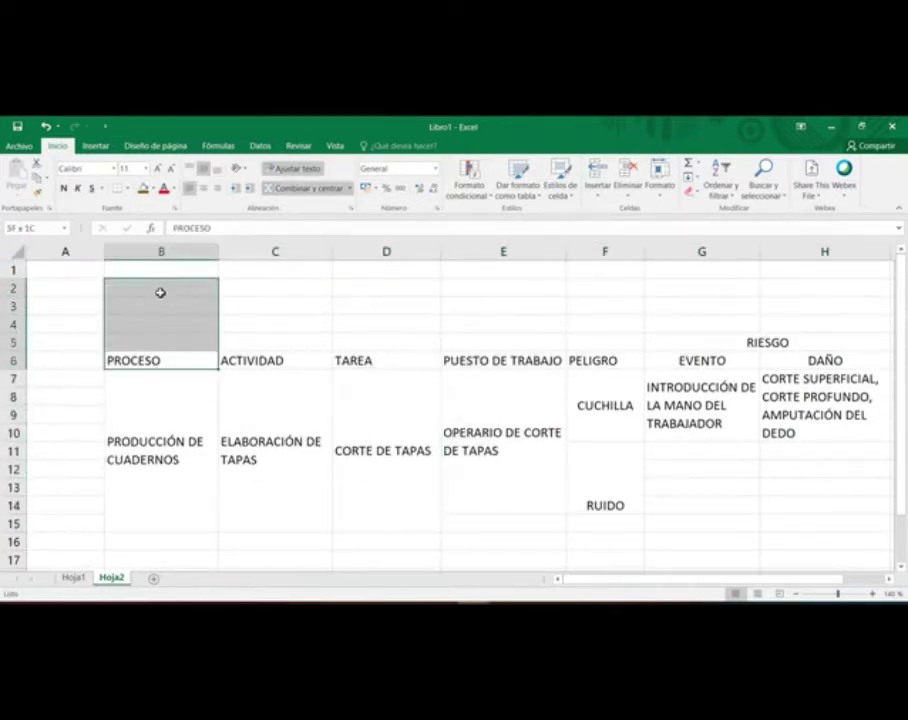
pyautogui.click(297, 189)
pyautogui.click(297, 189)
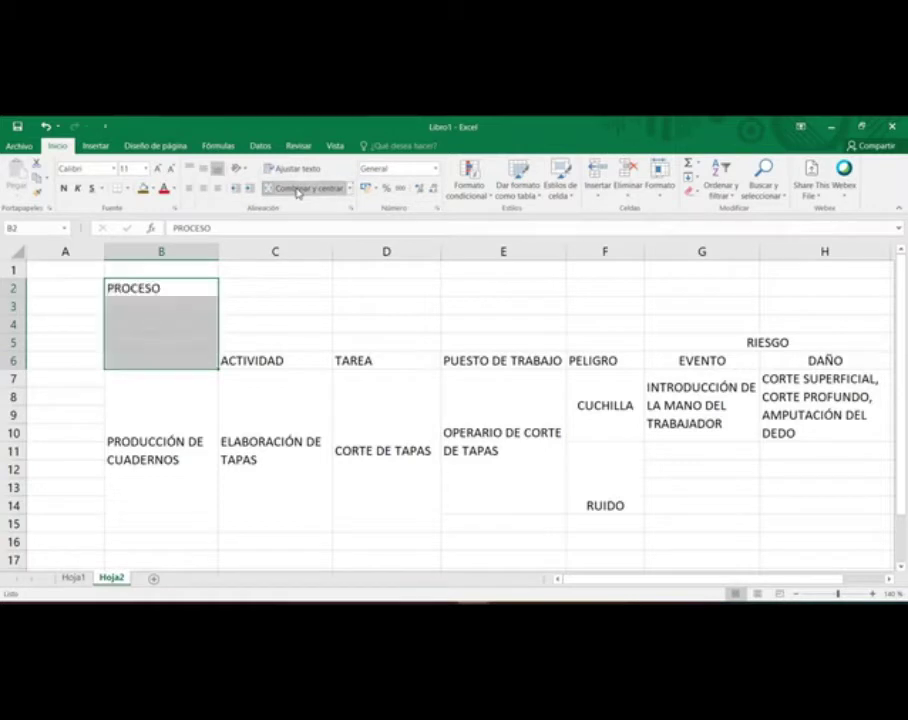
pyautogui.click(297, 189)
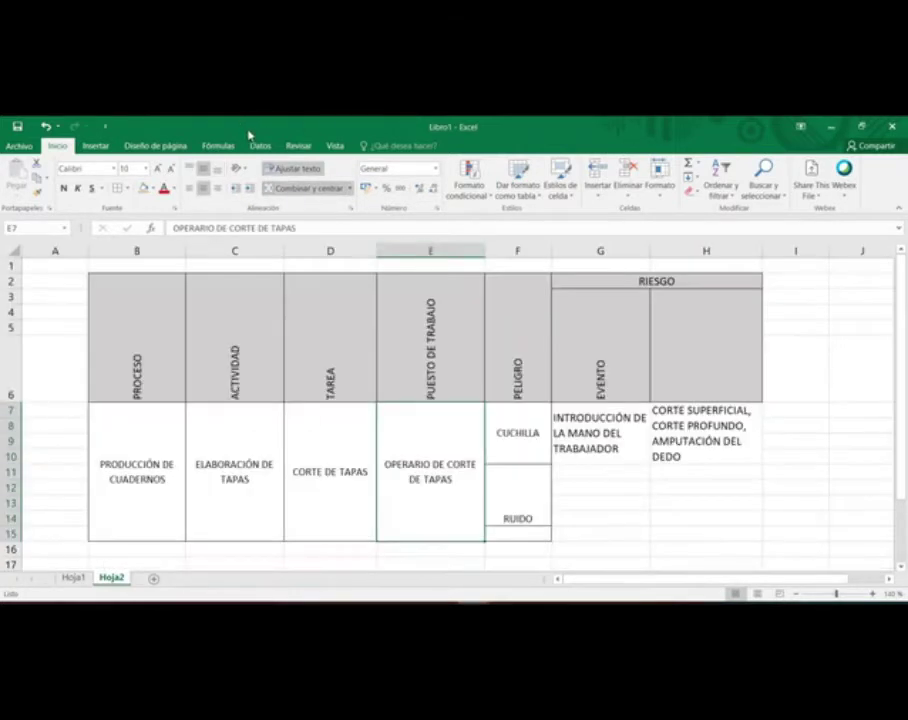
# Step: Merge and centre cells F11 to F15 so the RUIDO hazard spans them all
pyautogui.moveTo(518, 500); pyautogui.dragTo(518, 531)
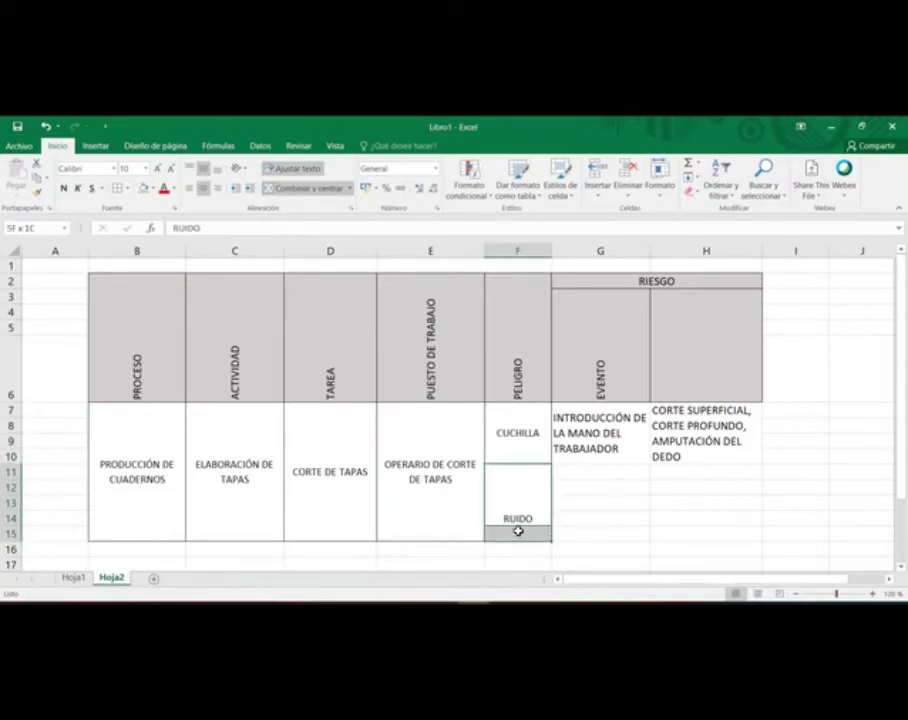
pyautogui.click(312, 190)
pyautogui.click(312, 190)
# Step: Enter the heading DAÑO in the empty merged header cell H3 under RIESGO
pyautogui.click(697, 343)
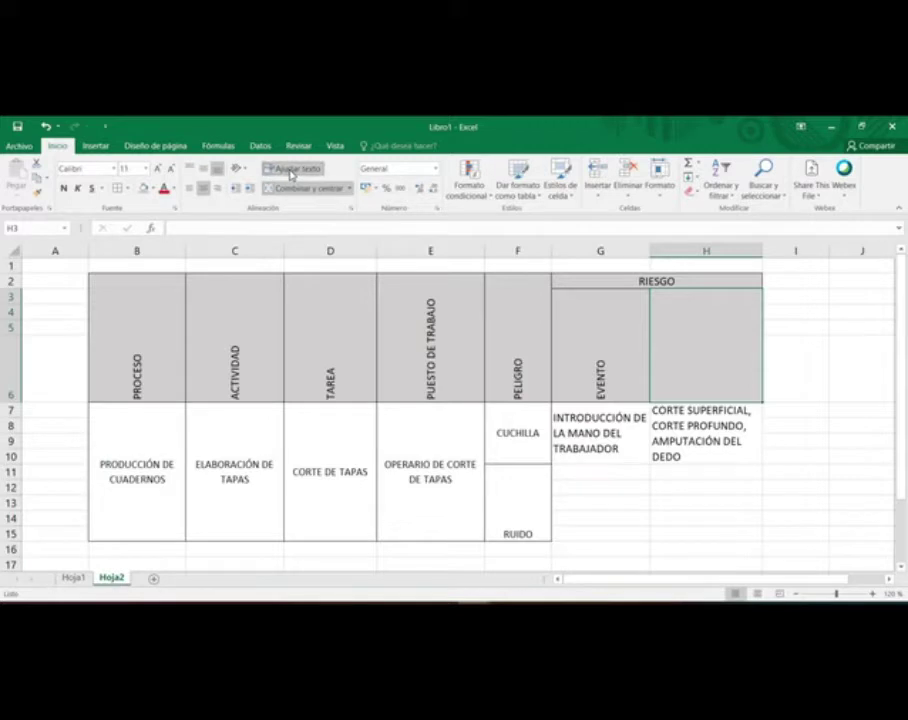
pyautogui.click(571, 371)
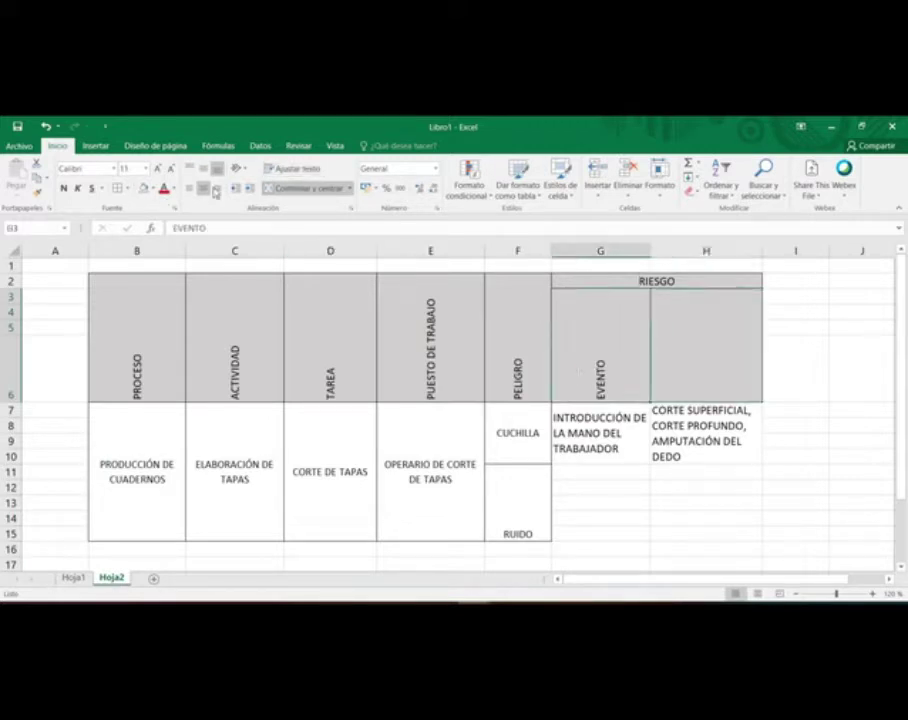
pyautogui.click(692, 345)
pyautogui.doubleClick(693, 345)
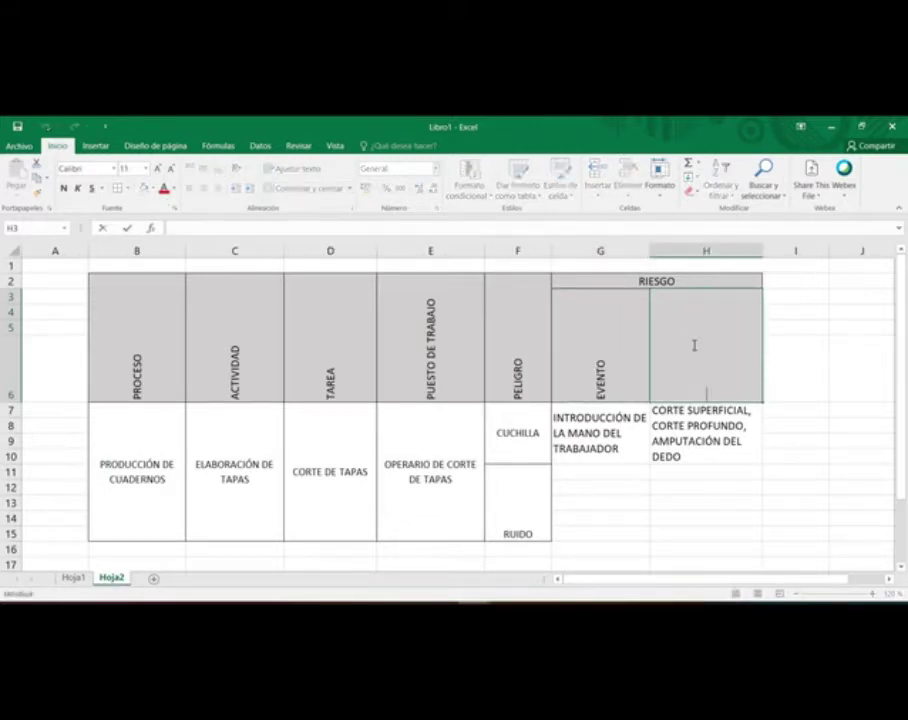
pyautogui.write('DAÑO')
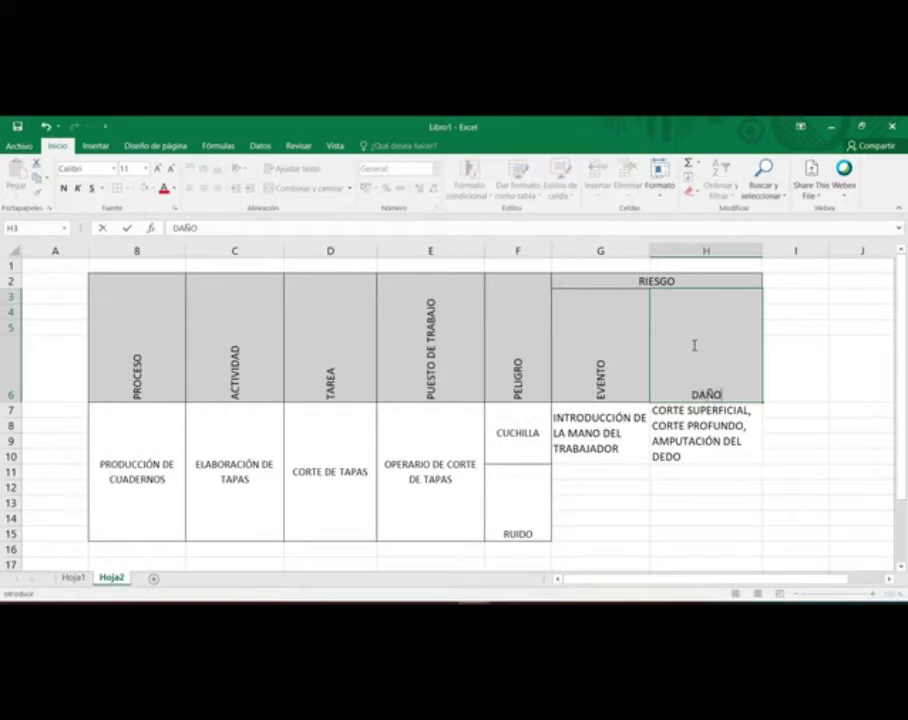
pyautogui.press('Return')
pyautogui.press('BackSpace')
pyautogui.click(744, 519)
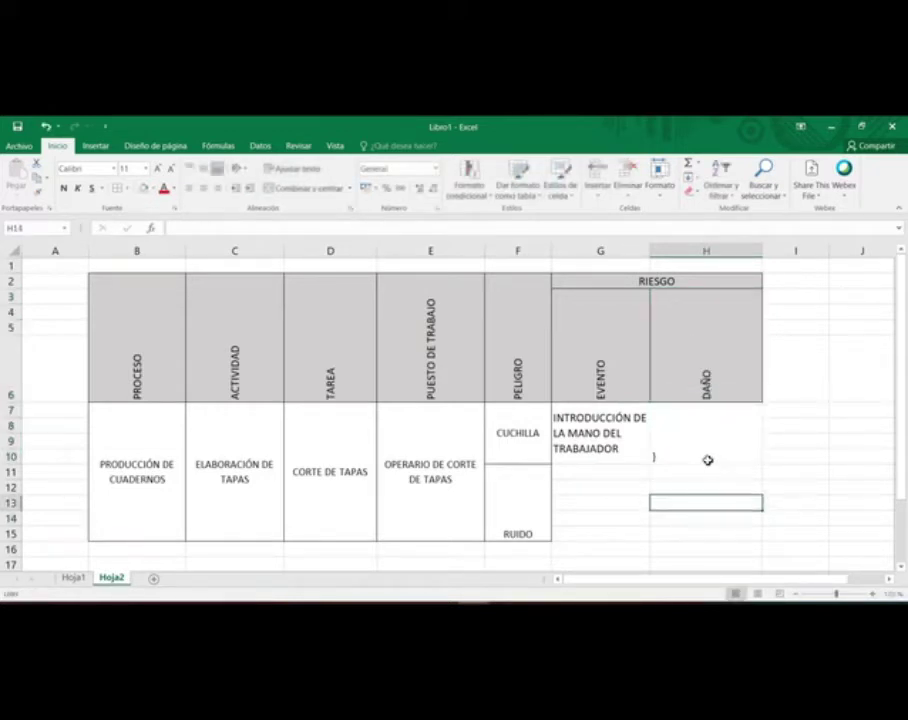
pyautogui.hotkey('ctrl', 'z')
pyautogui.hotkey('ctrl', 'z')
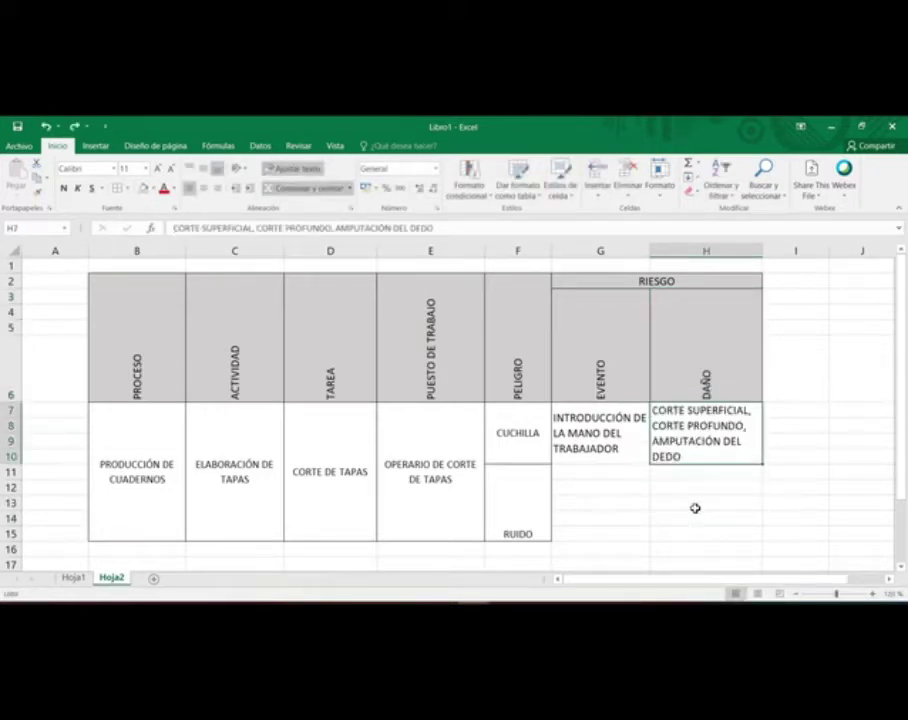
# Step: Try middle and top vertical alignment on the header cells B2 to H6, and return them to bottom alignment
pyautogui.click(722, 355)
pyautogui.moveTo(722, 349); pyautogui.dragTo(152, 377)
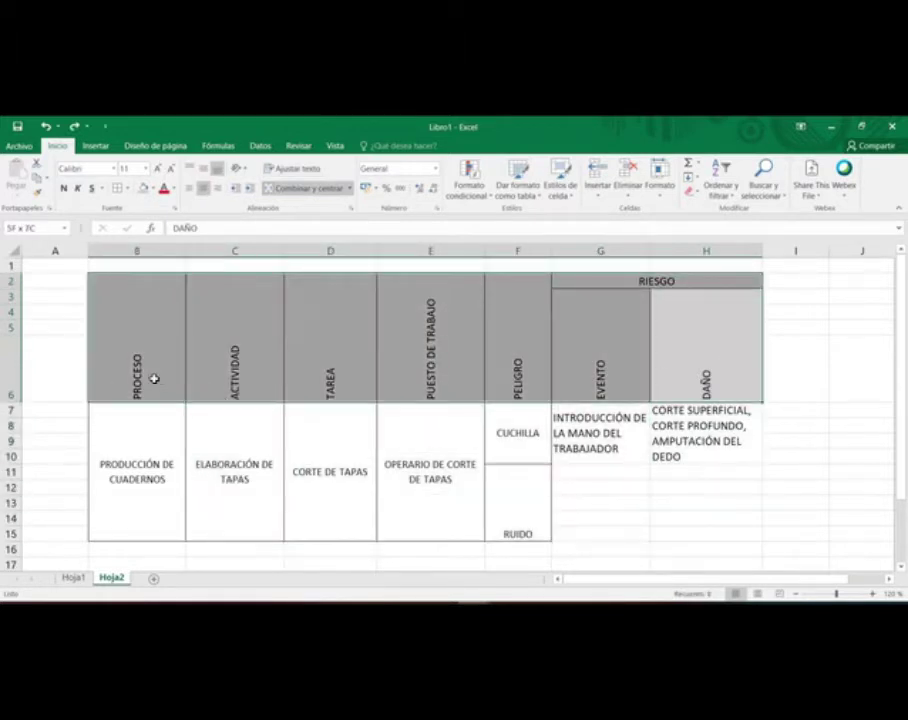
pyautogui.click(201, 171)
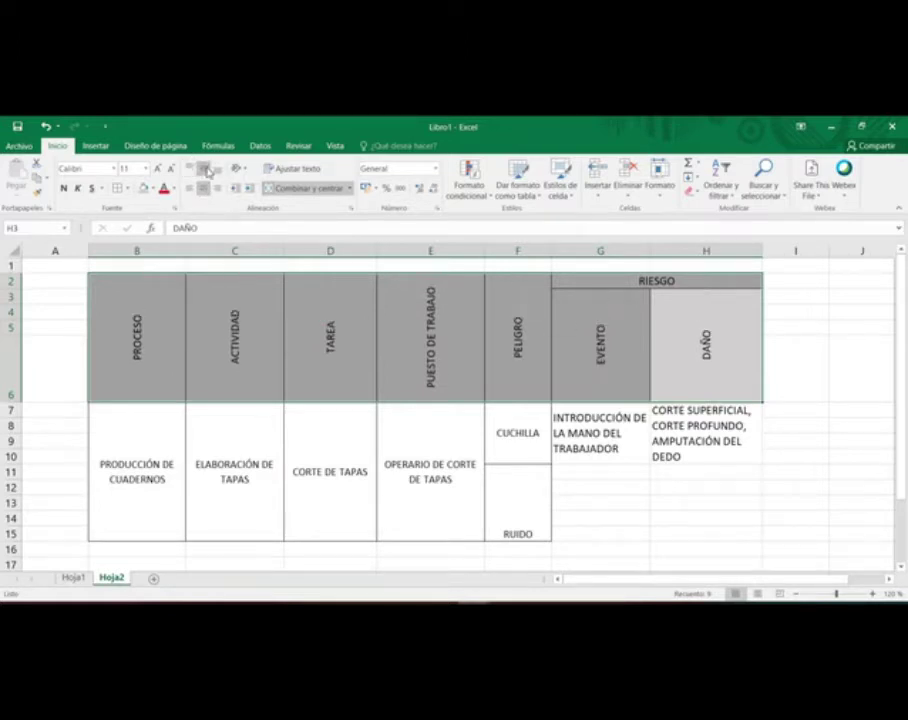
pyautogui.click(189, 169)
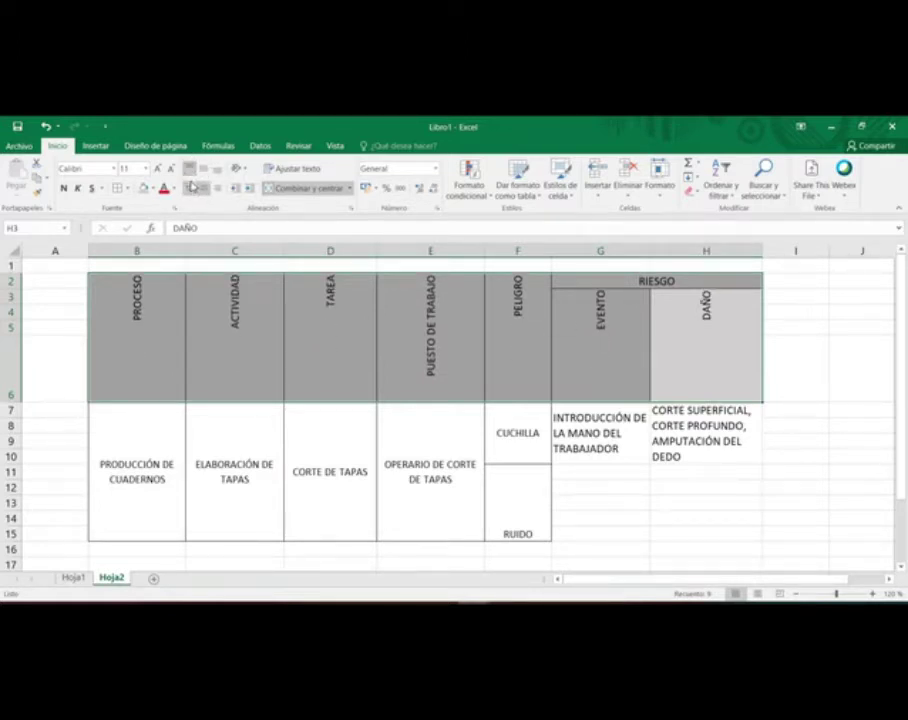
pyautogui.click(191, 188)
pyautogui.click(203, 188)
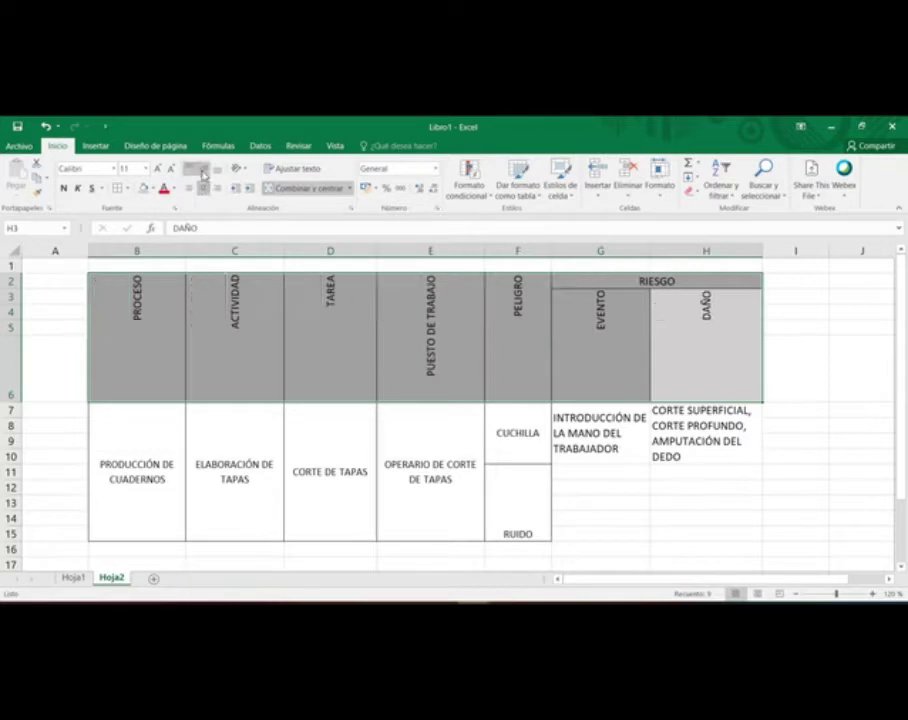
pyautogui.click(216, 170)
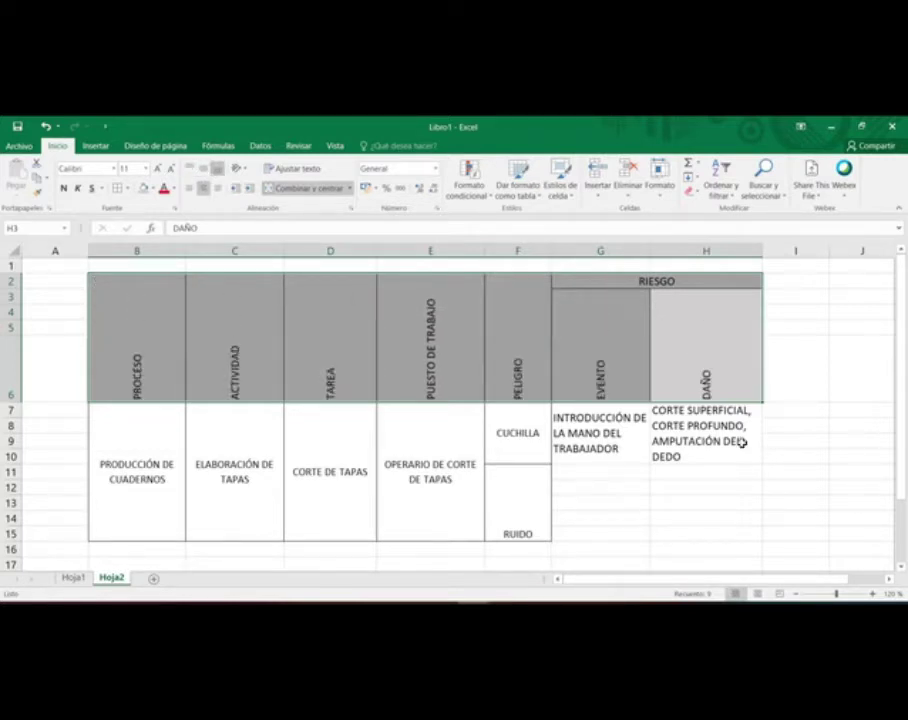
pyautogui.click(692, 498)
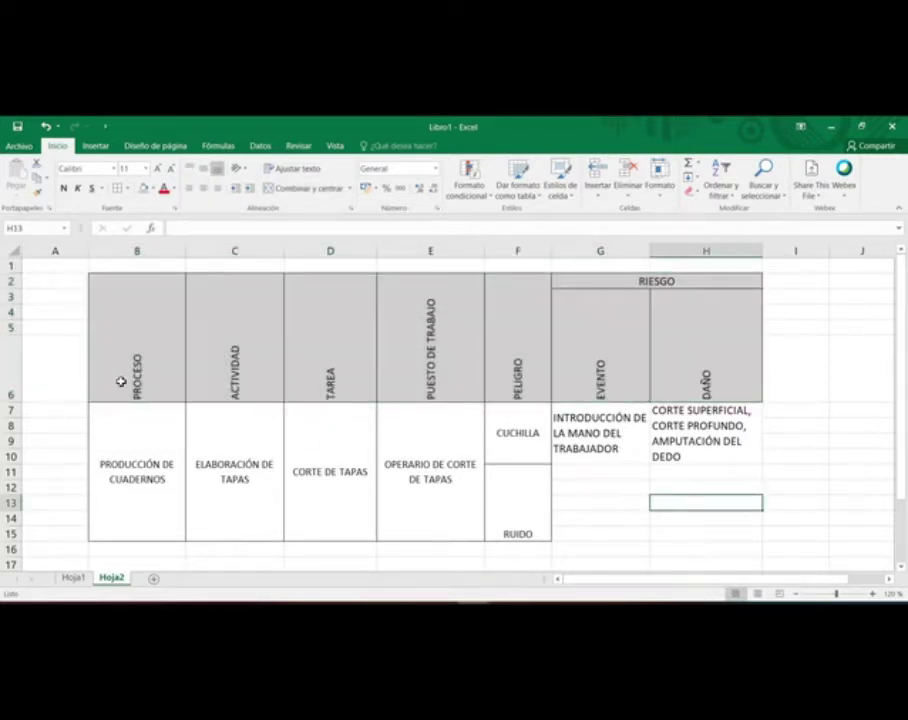
# Step: Try repositioning the heading text in B2 to H6 by decreasing and increasing its indent
pyautogui.moveTo(122, 377); pyautogui.dragTo(754, 371)
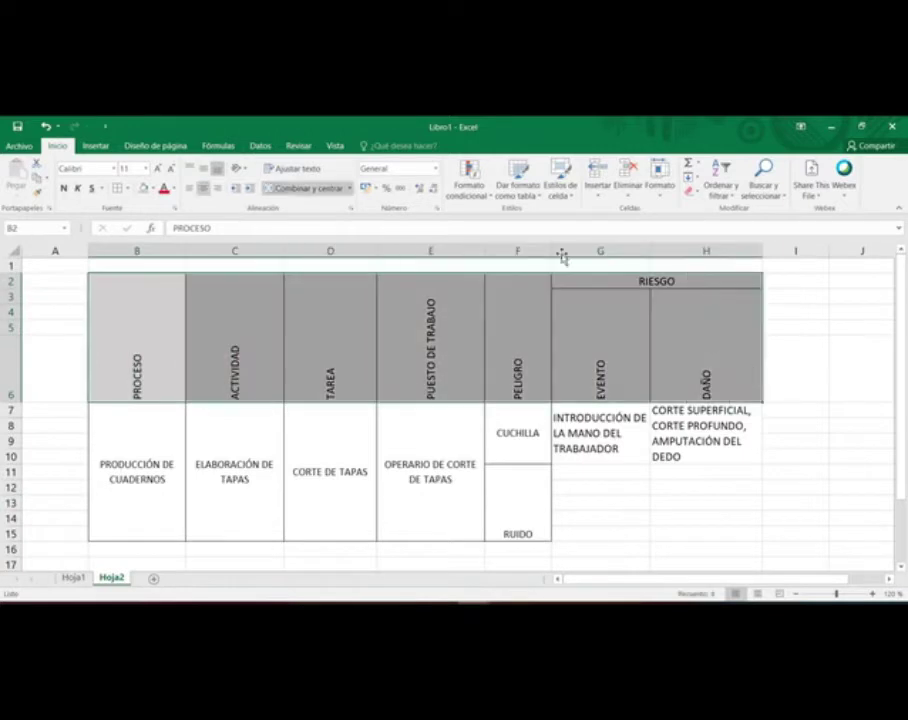
pyautogui.click(249, 188)
pyautogui.click(236, 189)
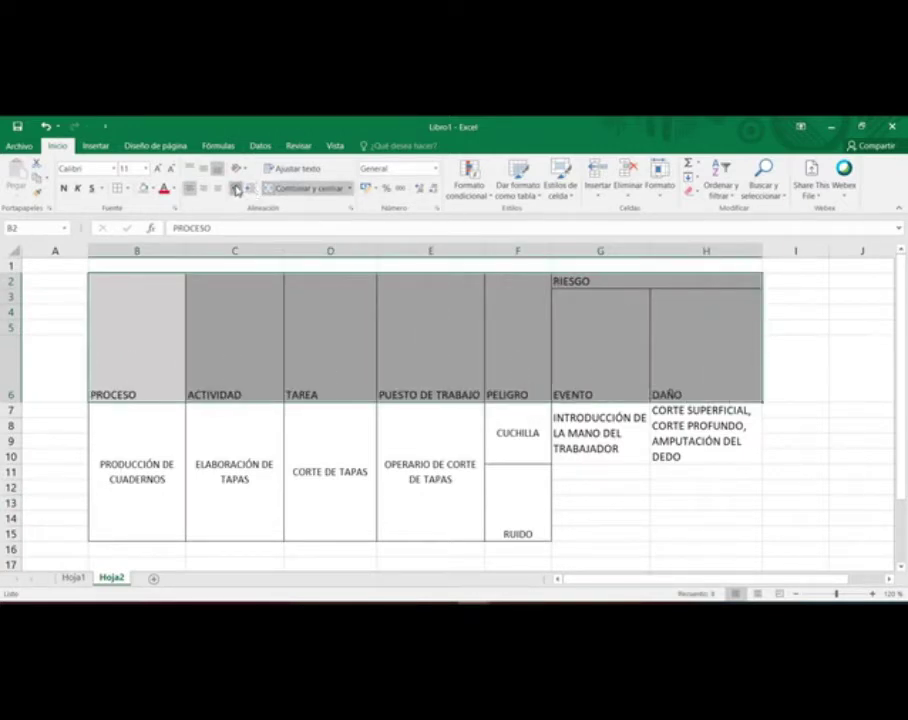
pyautogui.click(247, 189)
pyautogui.click(247, 189)
pyautogui.click(247, 189)
pyautogui.click(755, 460)
pyautogui.click(726, 473)
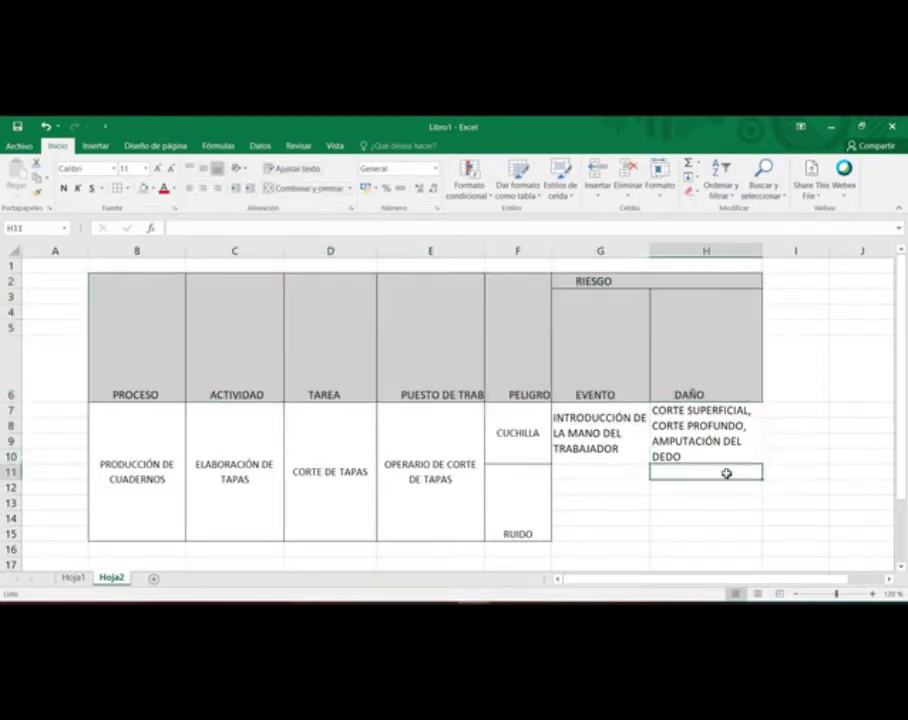
# Step: Undo the indent changes on the table headings, back to the centred vertical text
pyautogui.hotkey('ctrl', 'z')
pyautogui.hotkey('ctrl', 'z')
pyautogui.hotkey('ctrl', 'z')
pyautogui.hotkey('ctrl', 'z')
pyautogui.hotkey('ctrl', 'z')
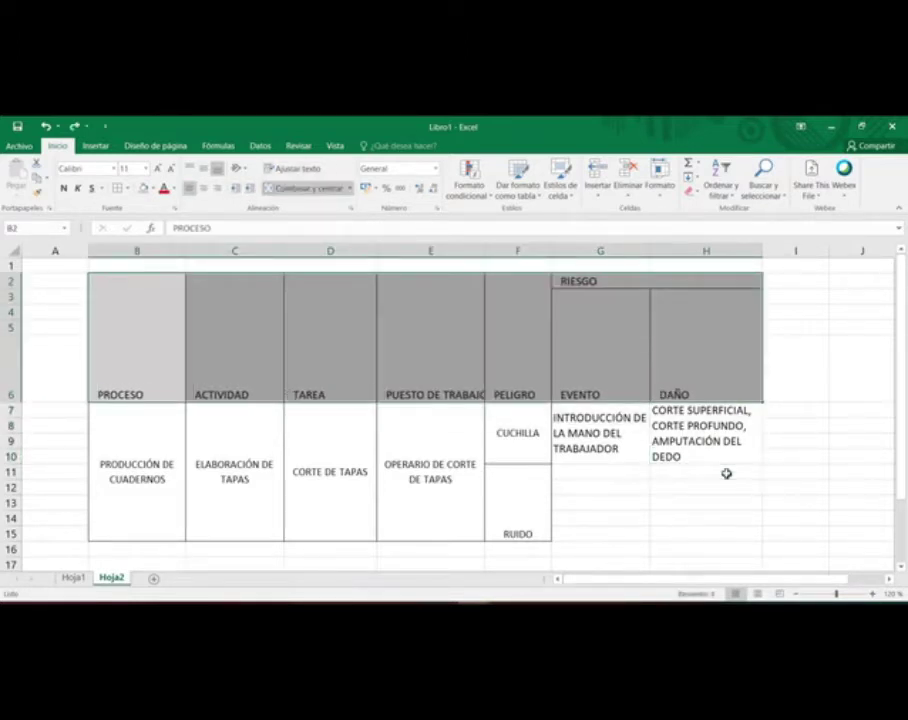
pyautogui.click(663, 500)
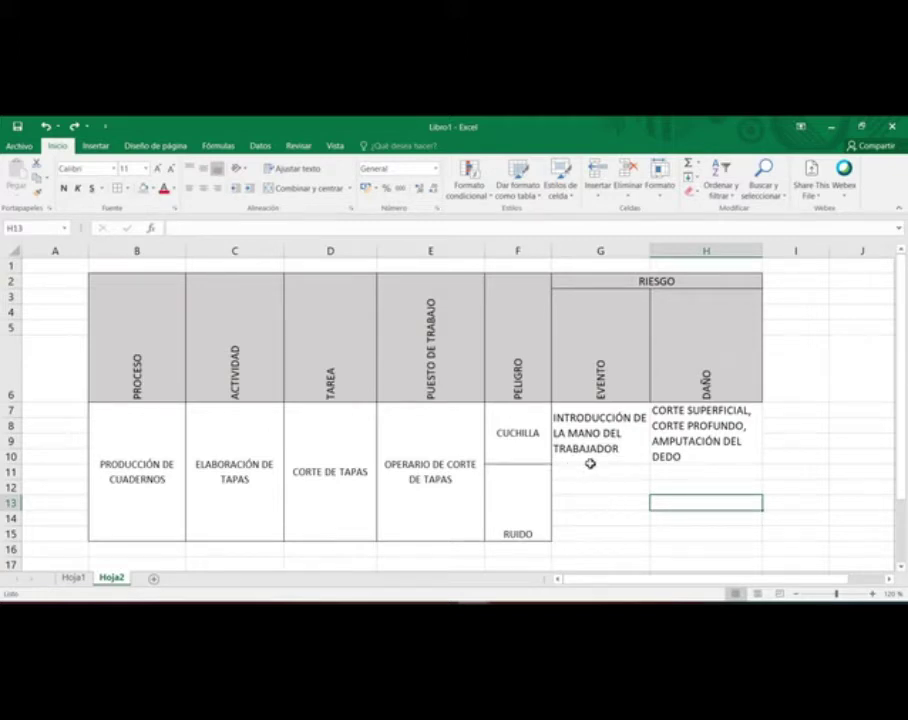
# Step: Centre RUIDO vertically in its merged cell, and merge and centre cells H11 to H15 under DAÑO
pyautogui.click(527, 476)
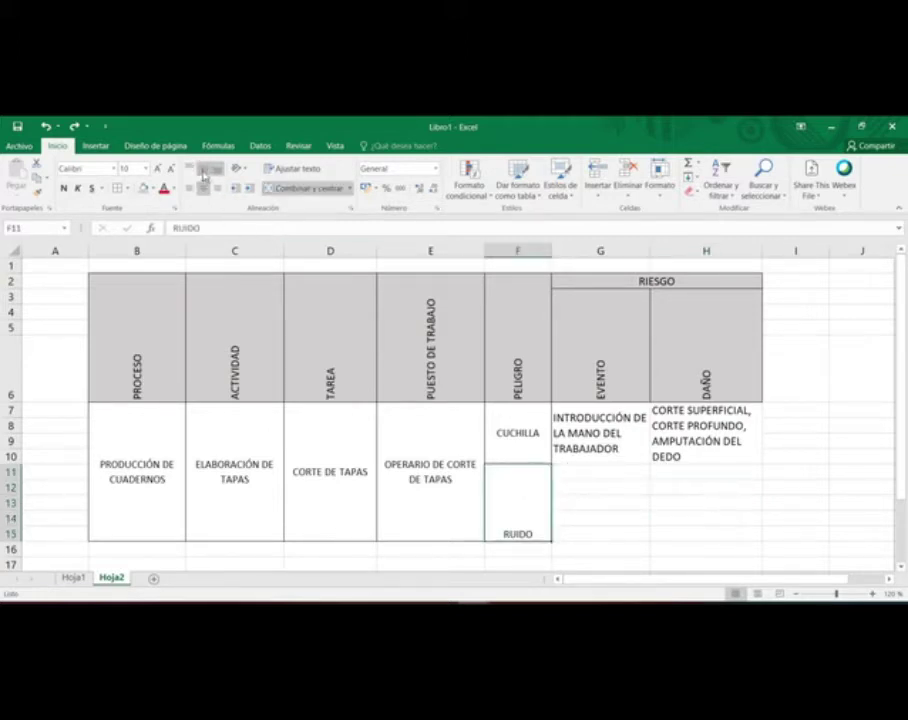
pyautogui.click(203, 168)
pyautogui.moveTo(693, 470); pyautogui.dragTo(702, 536)
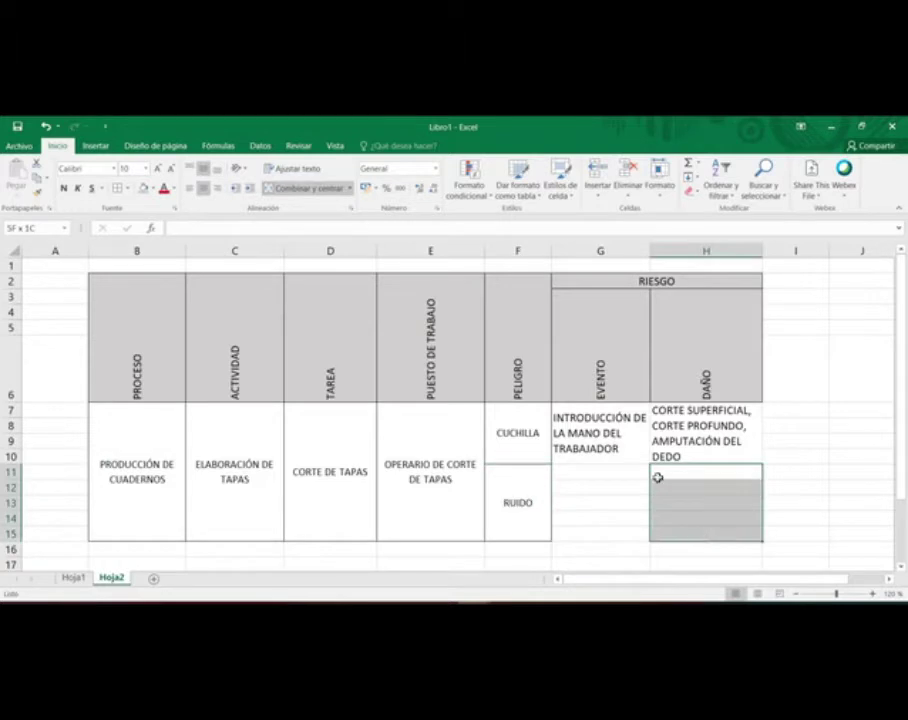
pyautogui.click(314, 187)
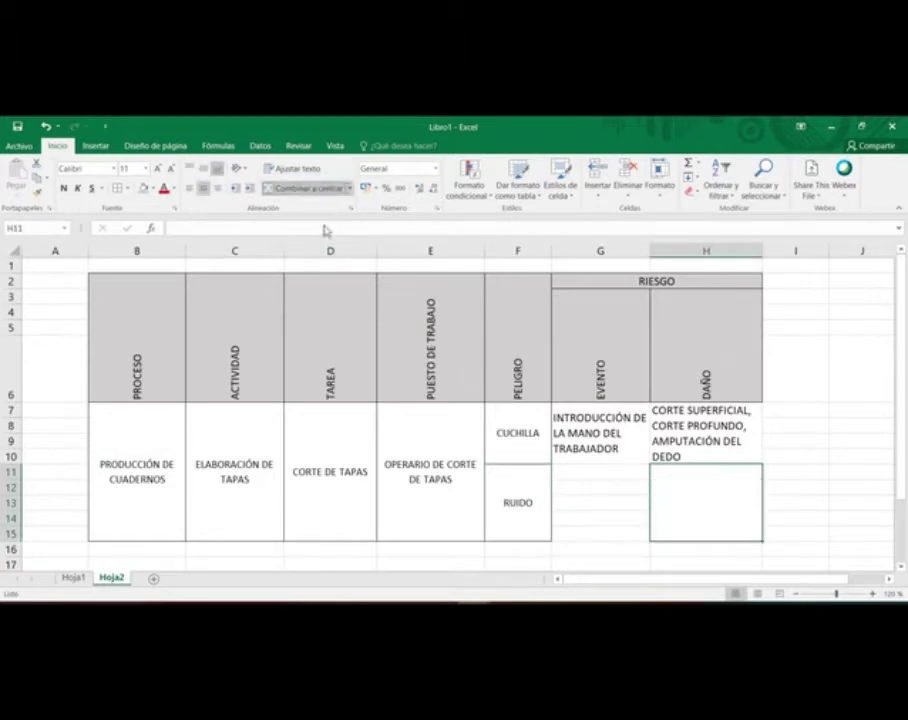
pyautogui.doubleClick(718, 487)
pyautogui.write('F')
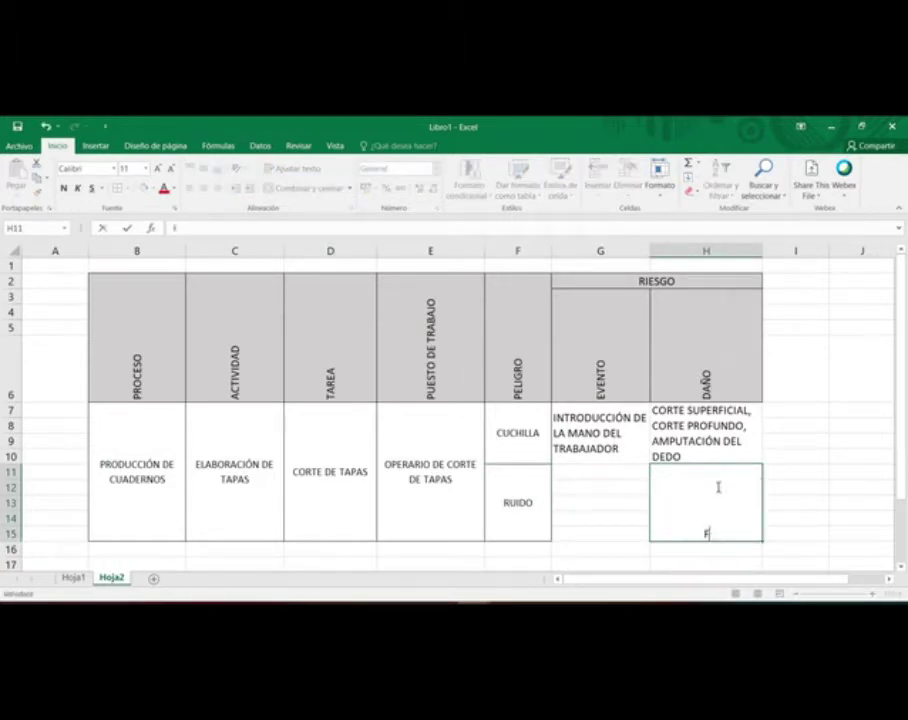
pyautogui.write('ATIGA AUTI')
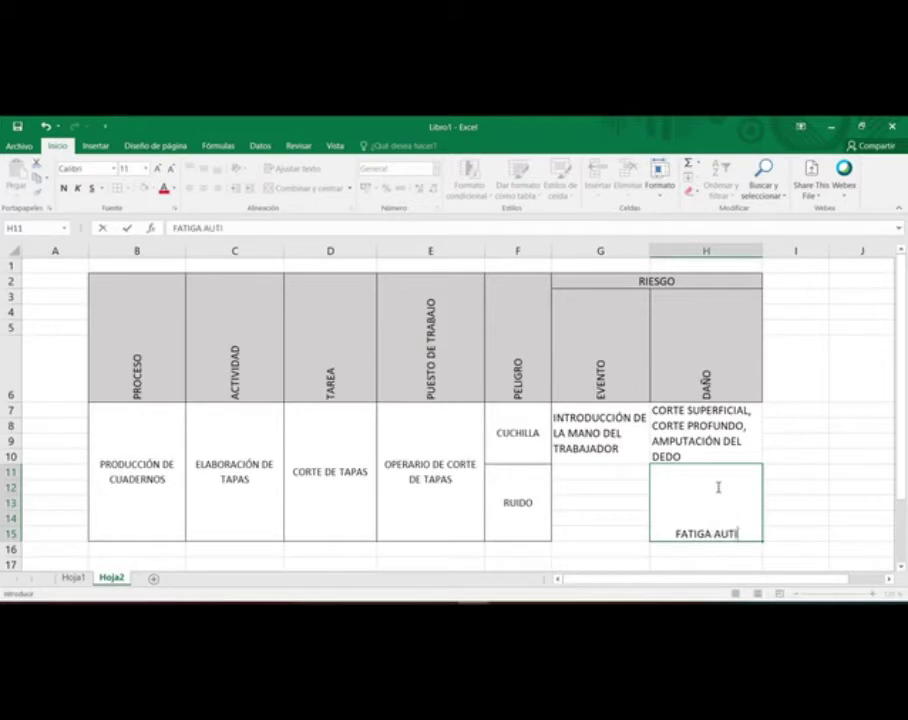
pyautogui.write('FI')
pyautogui.press('Escape')
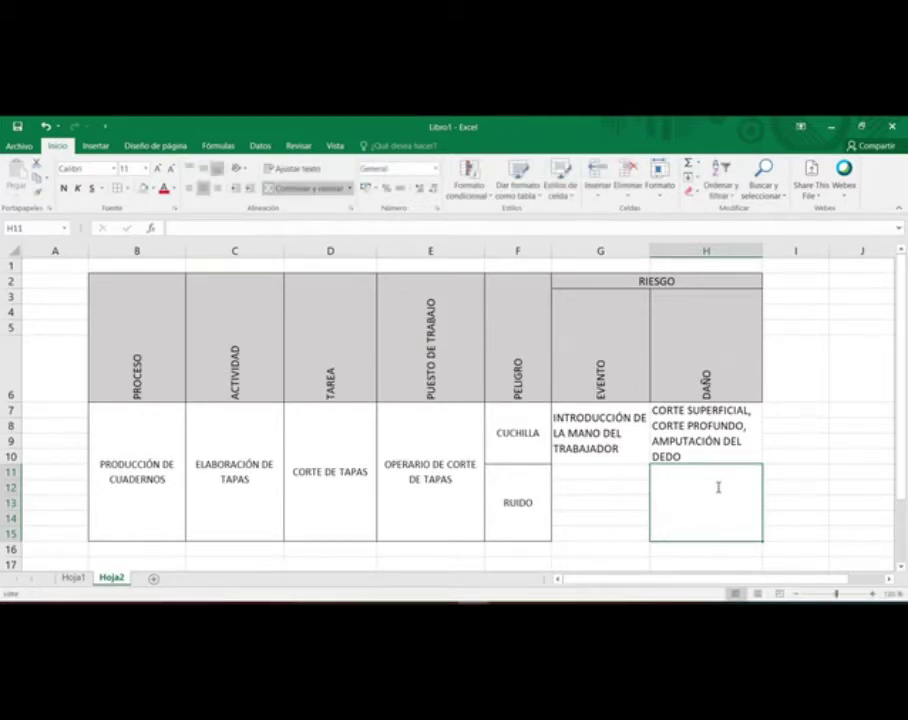
# Step: Enter FATIGA AUDITIVA in the merged DAÑO cell H11 beside RUIDO
pyautogui.write('F')
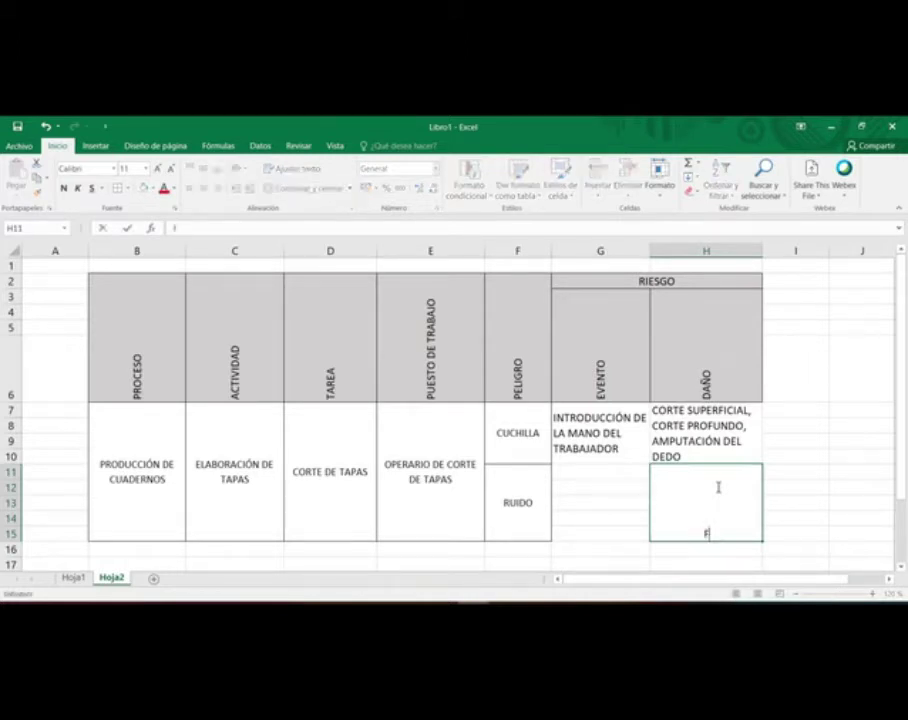
pyautogui.write('ATIGA AUDITIVA')
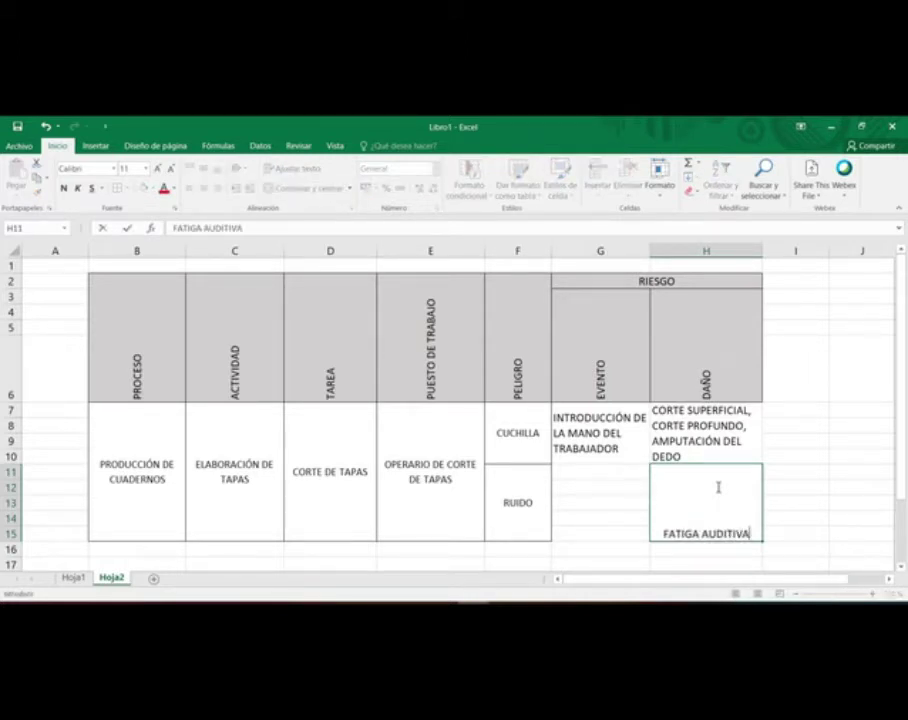
pyautogui.press('Return')
pyautogui.click(717, 487)
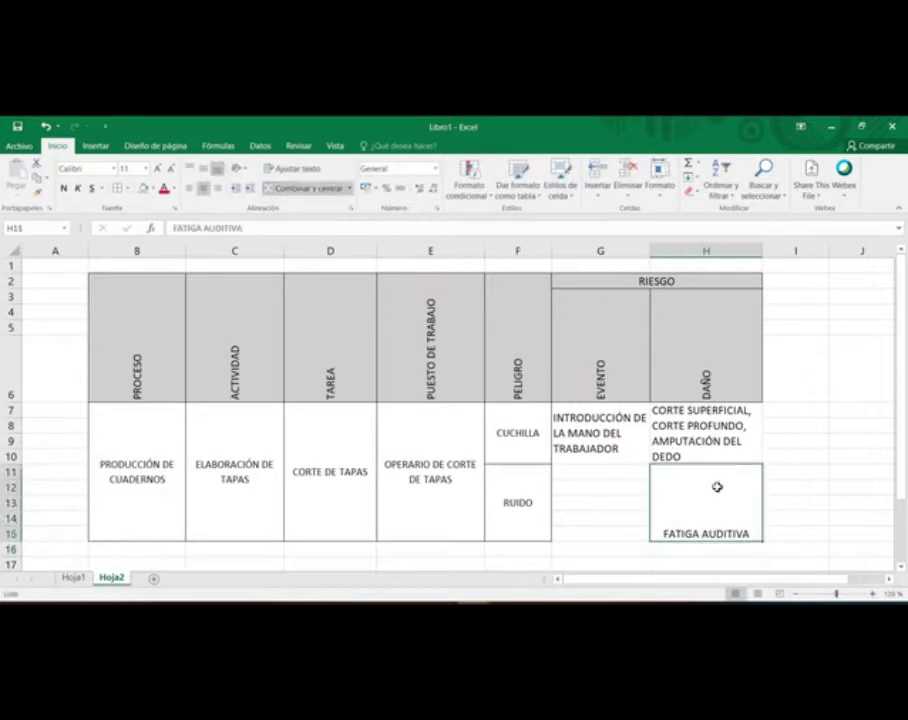
# Step: Extend the damage text in H11 to read FATIGA AUDITIVA, PERDIDA DE LA AUDICIÓN
pyautogui.doubleClick(759, 531)
pyautogui.write(',')
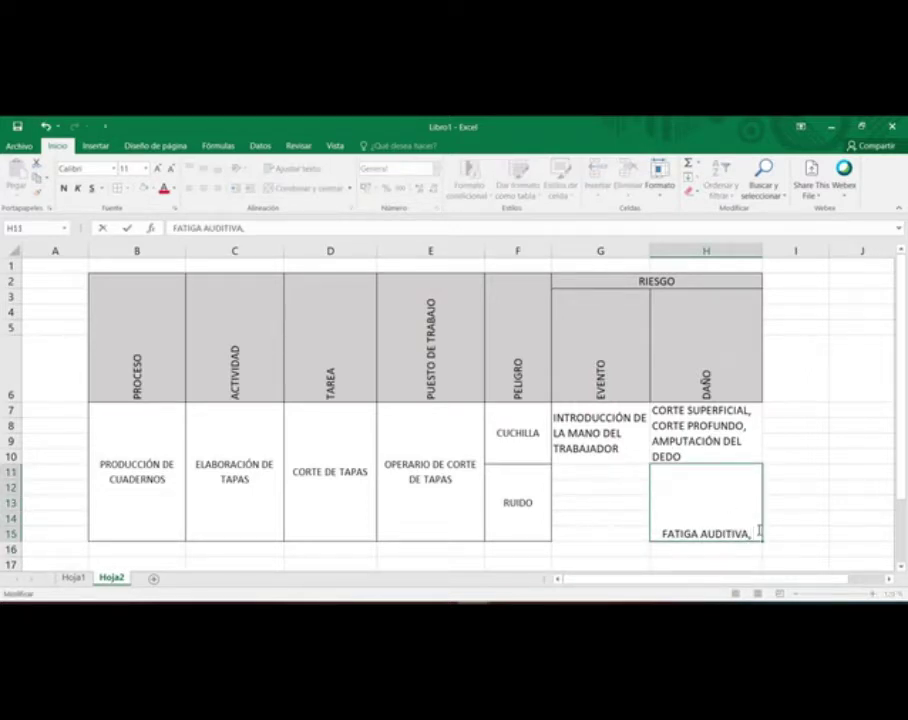
pyautogui.write(' ERDIDA DE')
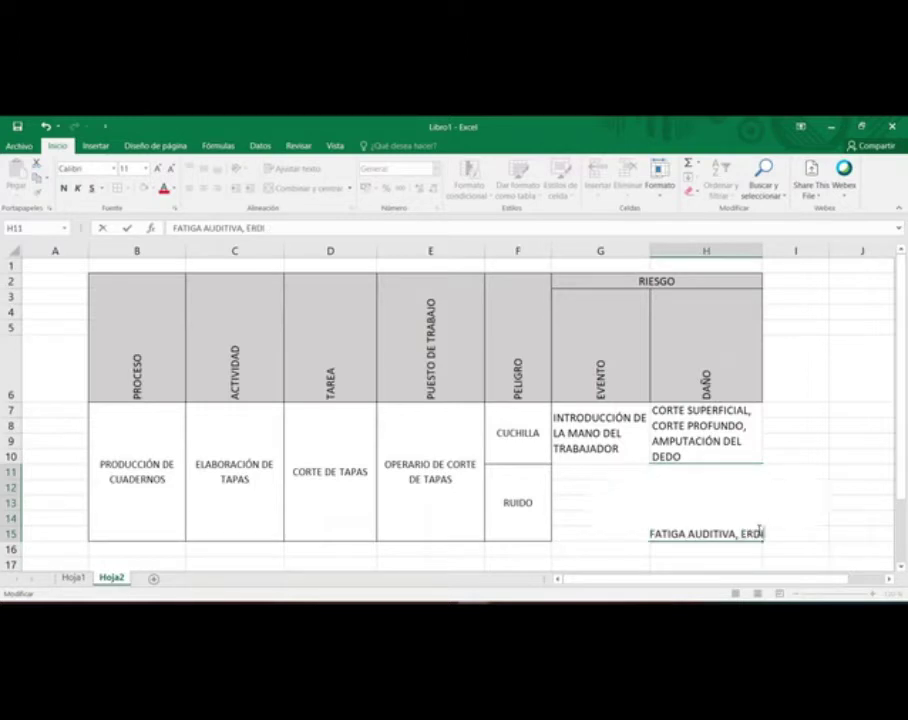
pyautogui.press('BackSpace')
pyautogui.press('BackSpace')
pyautogui.press('BackSpace')
pyautogui.press('BackSpace')
pyautogui.press('BackSpace')
pyautogui.press('BackSpace')
pyautogui.press('BackSpace')
pyautogui.press('BackSpace')
pyautogui.press('BackSpace')
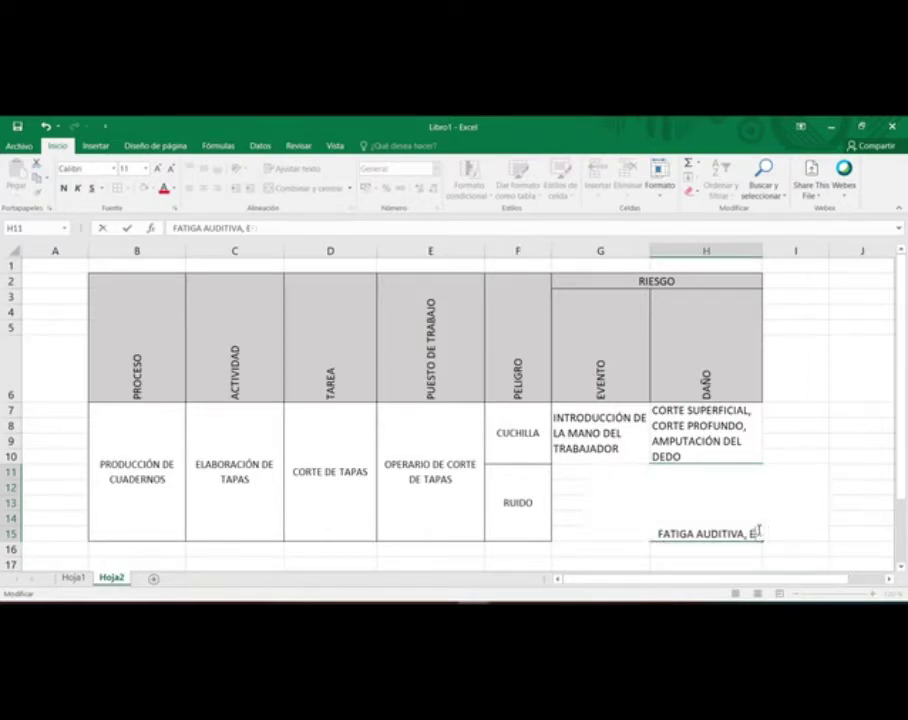
pyautogui.write('PERDID')
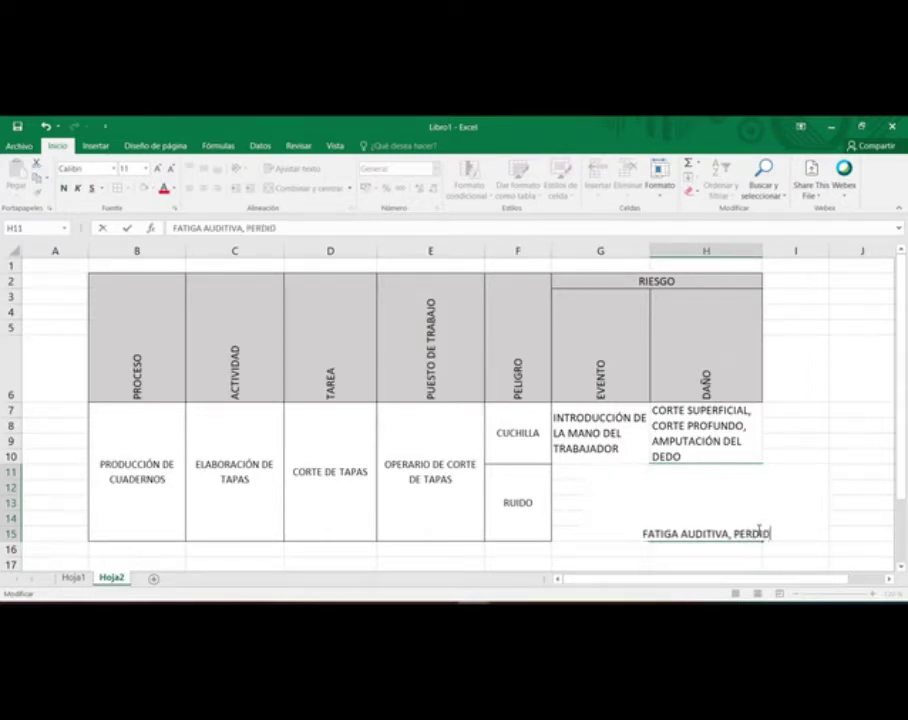
pyautogui.write('A DE L')
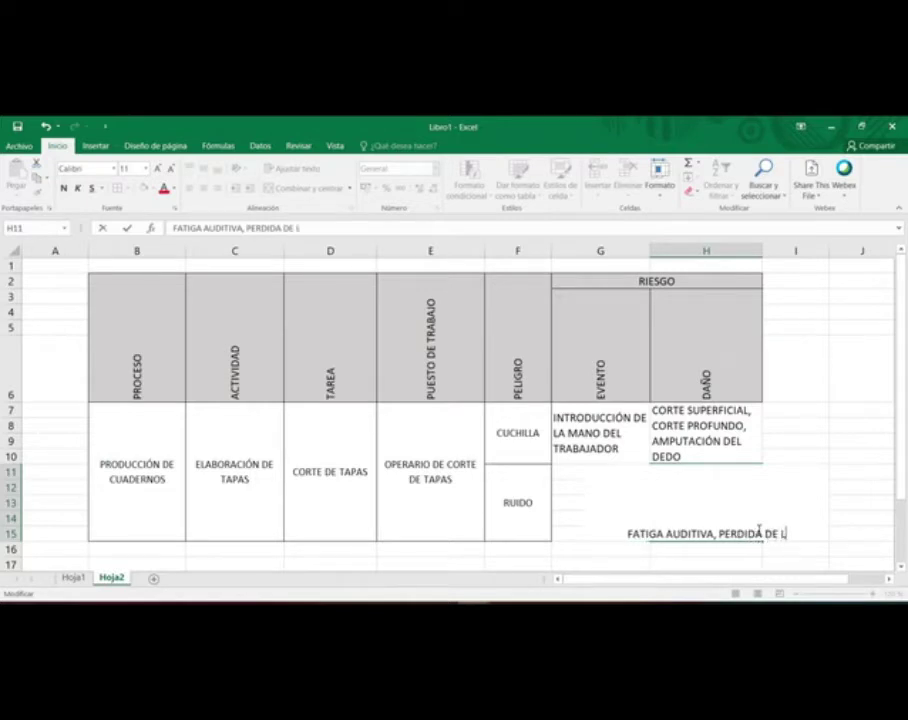
pyautogui.write('A AUDICIO')
pyautogui.press('BackSpace')
pyautogui.write('ÓN')
pyautogui.press('Return')
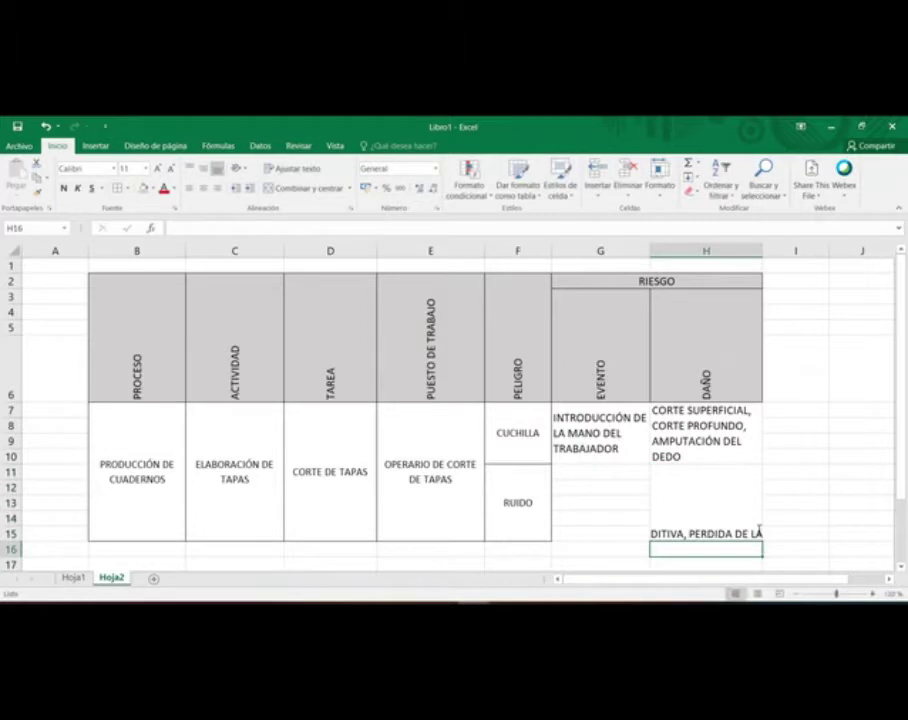
# Step: Wrap the hearing damage text in H11 and align it left and vertically centred
pyautogui.click(675, 496)
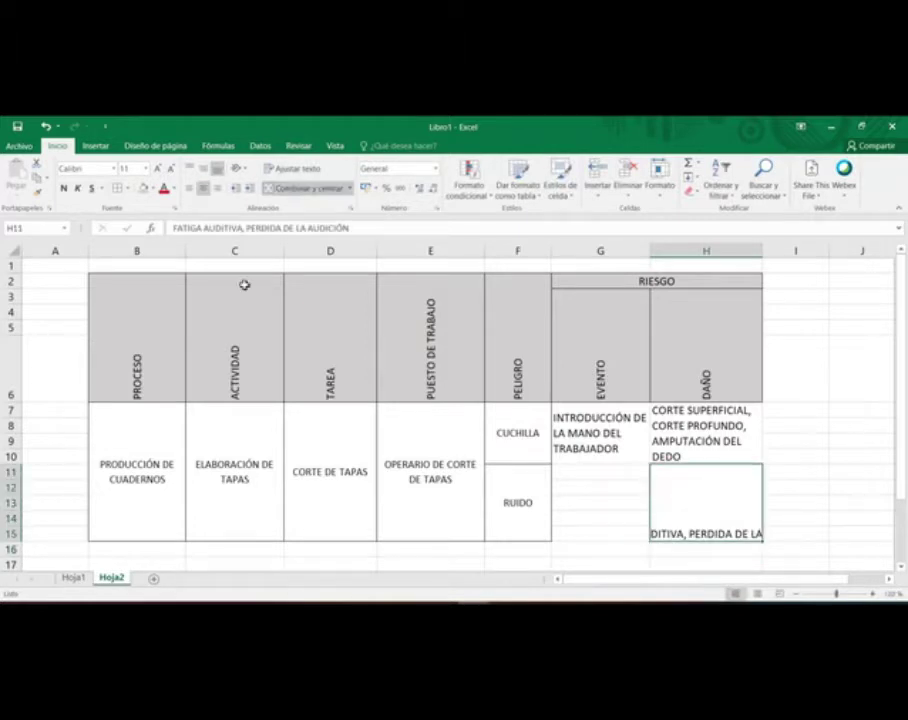
pyautogui.click(290, 168)
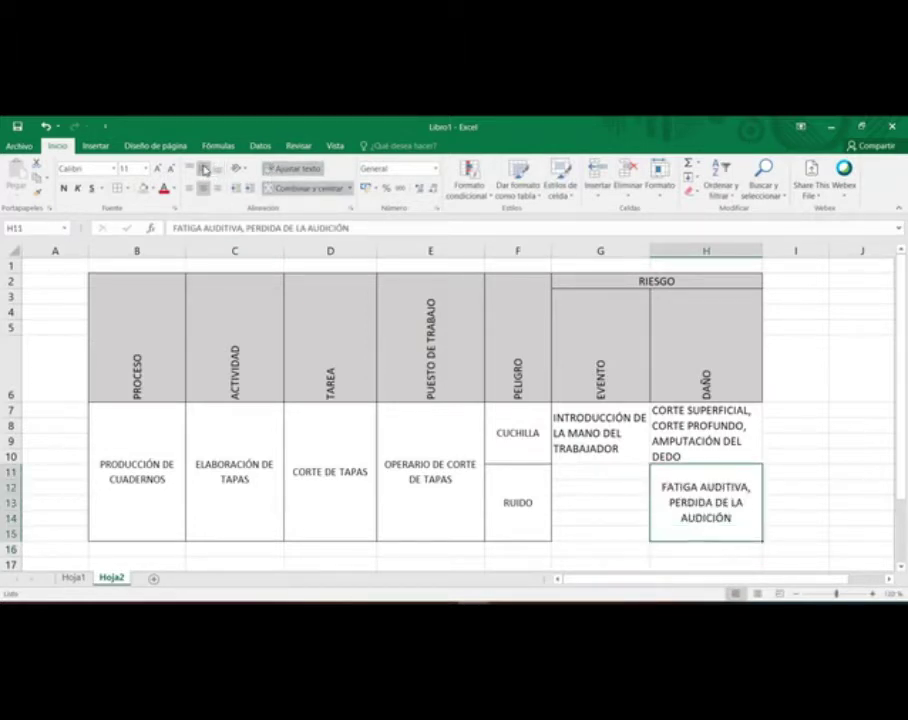
pyautogui.click(190, 168)
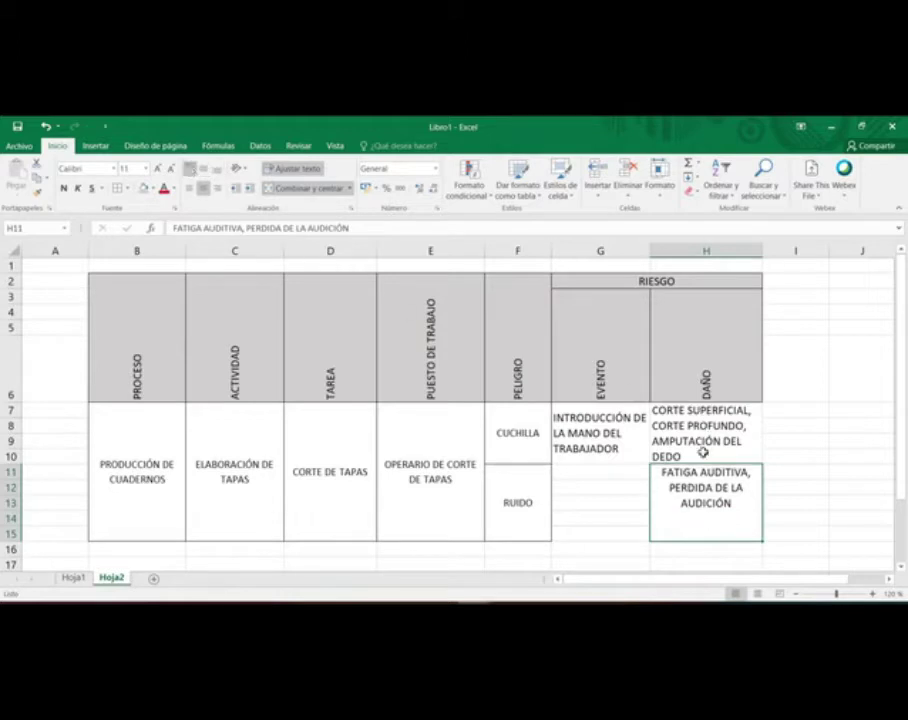
pyautogui.click(190, 188)
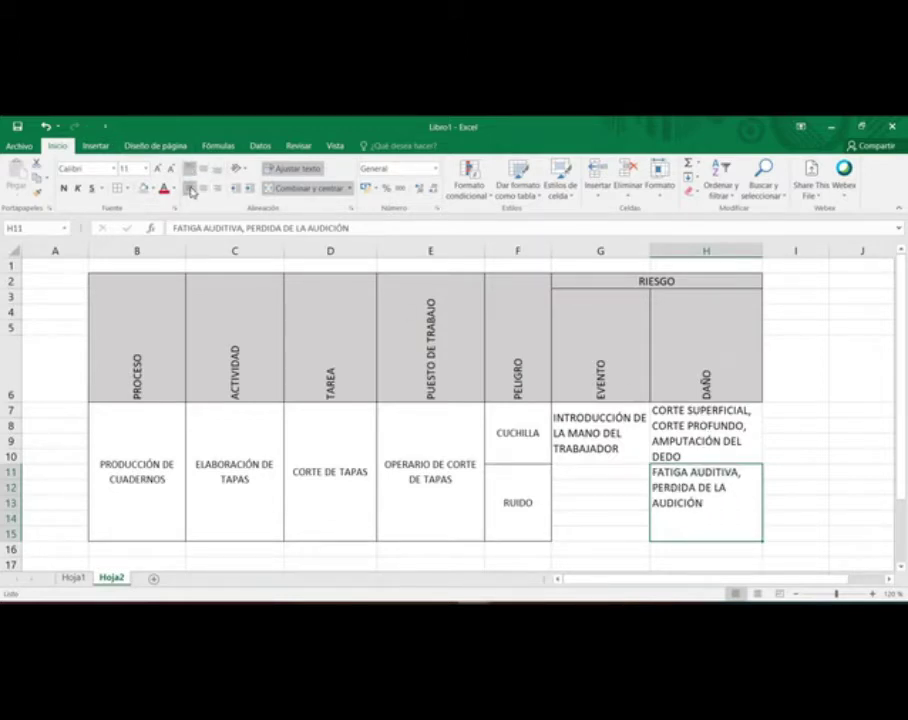
pyautogui.click(205, 170)
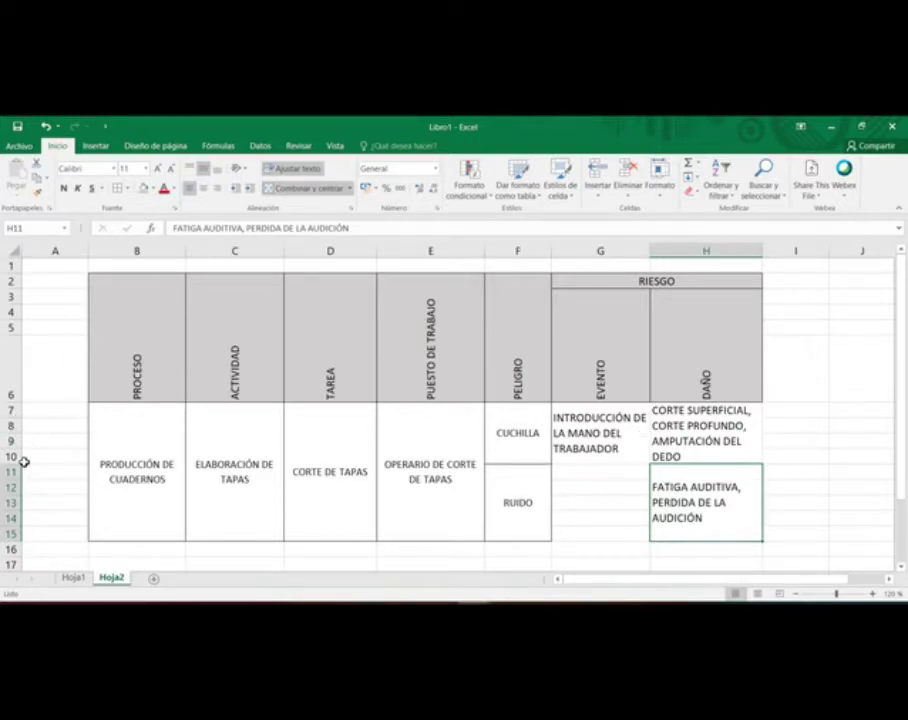
# Step: Increase the height of row 10 and centre the CUCHILLA event and damage texts in G7 and H7 vertically
pyautogui.moveTo(19, 461); pyautogui.dragTo(20, 482)
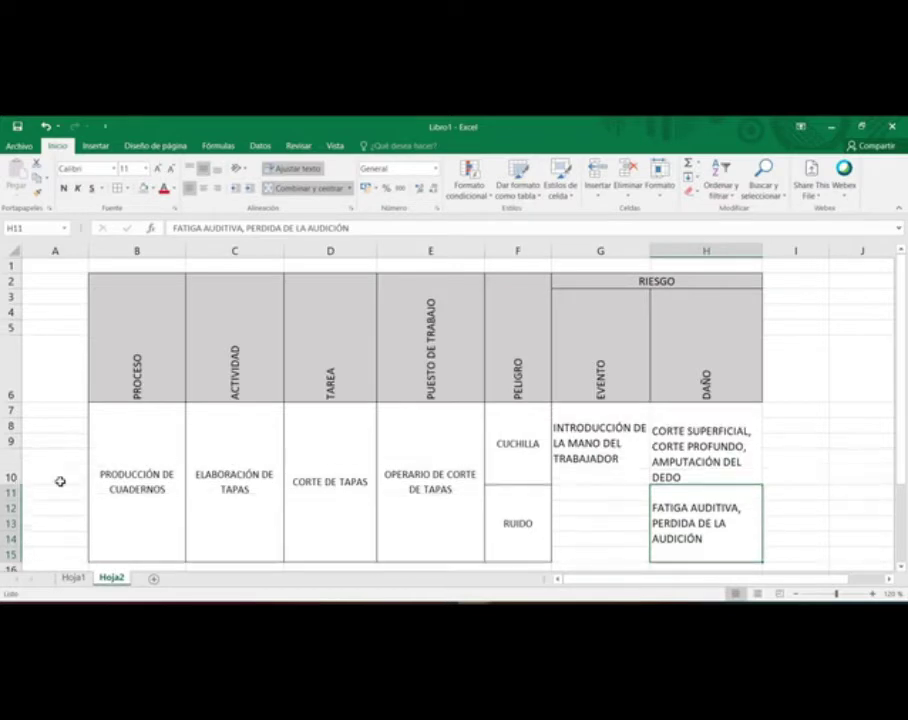
pyautogui.click(666, 443)
pyautogui.moveTo(666, 443); pyautogui.dragTo(608, 450)
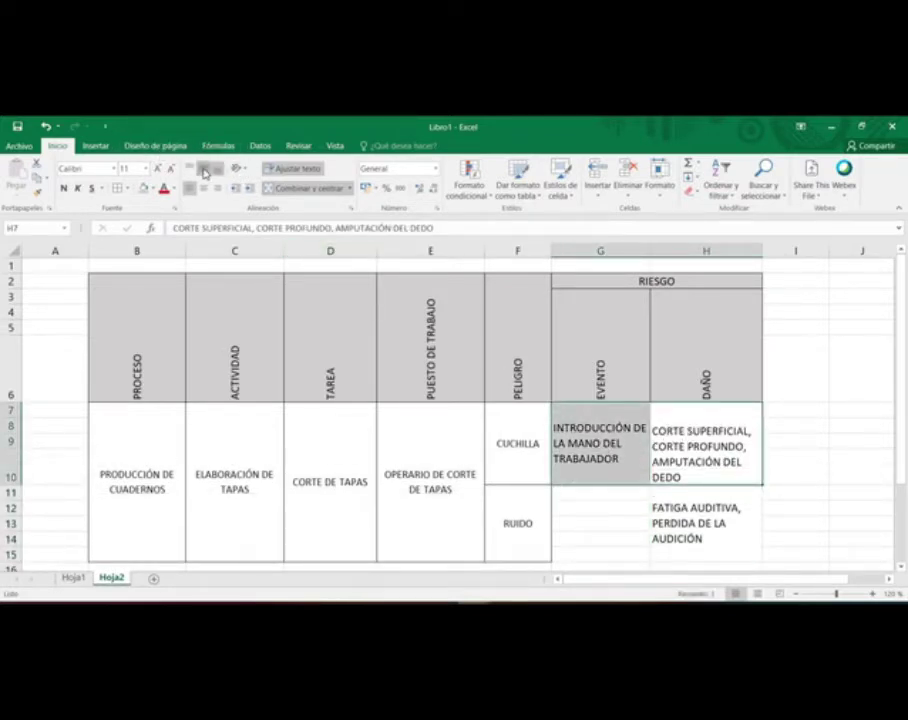
pyautogui.click(205, 173)
pyautogui.click(822, 460)
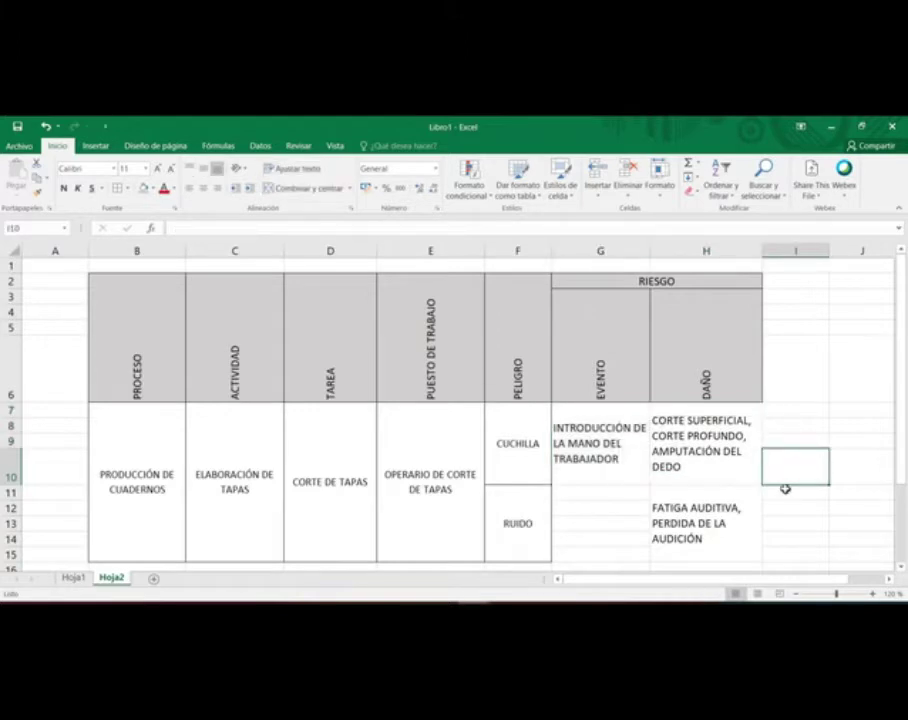
# Step: Change the font colour of the table body, B7 to H15, to dark blue
pyautogui.click(716, 522)
pyautogui.moveTo(180, 468)
pyautogui.mouseDown()
pyautogui.moveTo(379, 450)
pyautogui.moveTo(689, 468)
pyautogui.mouseUp()
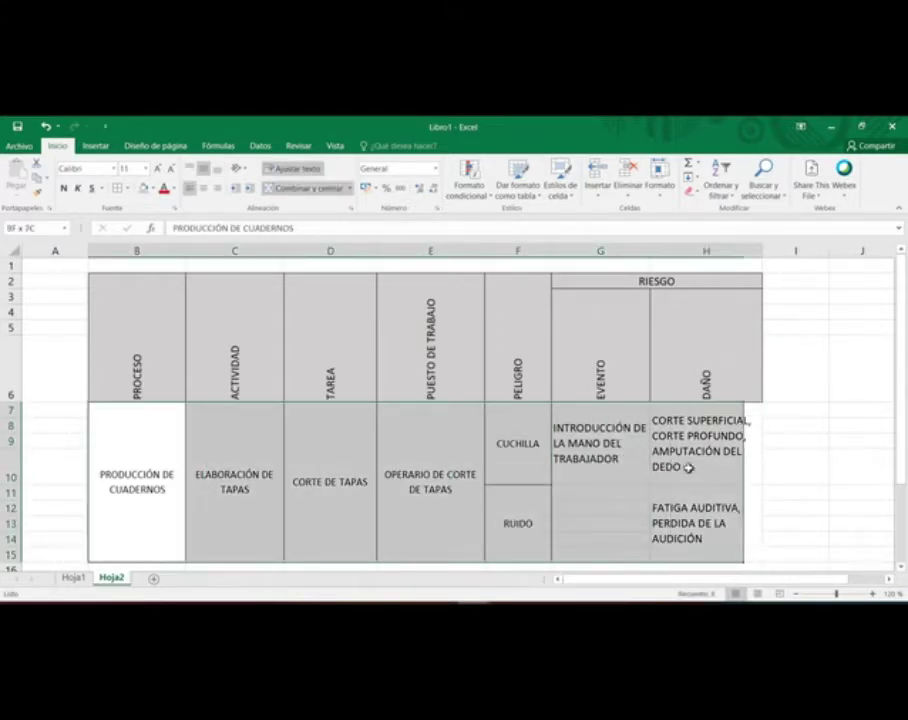
pyautogui.click(173, 188)
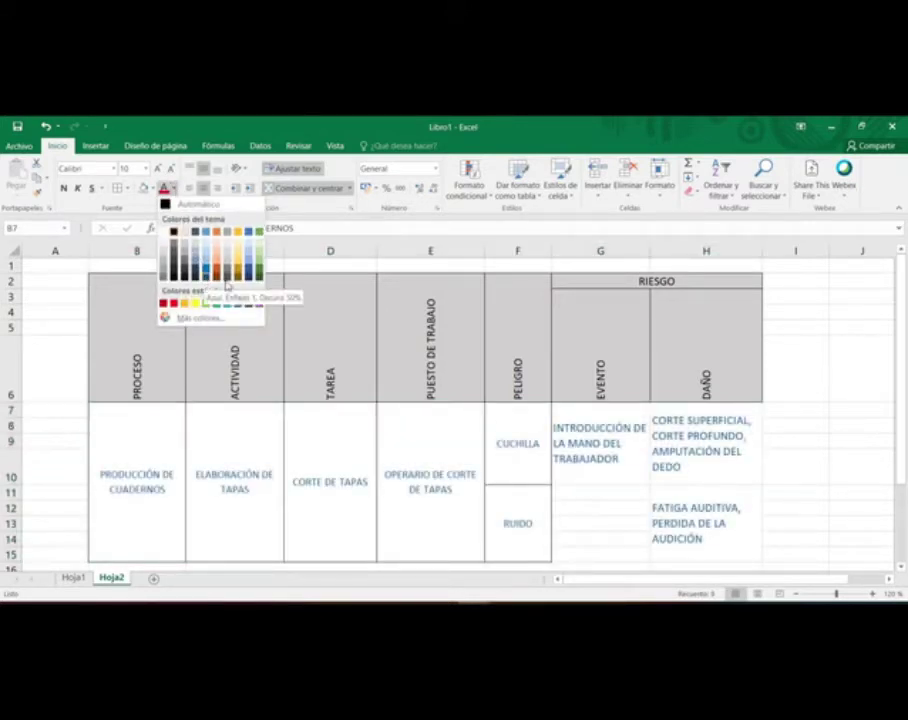
pyautogui.click(251, 280)
pyautogui.click(784, 459)
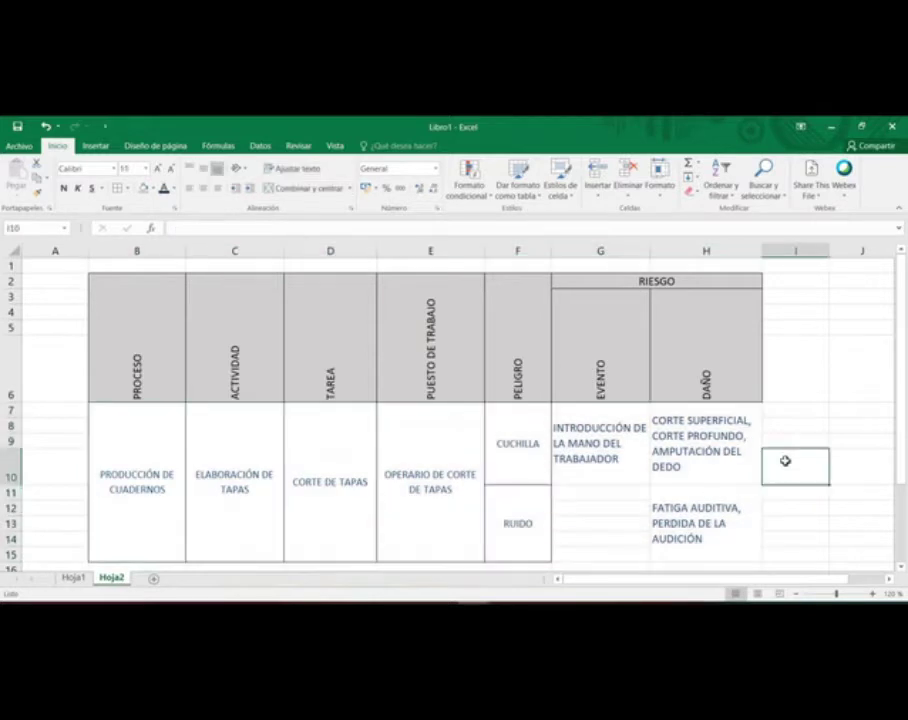
# Step: Merge and centre cells G11 to G15 under EVENTO
pyautogui.click(599, 492)
pyautogui.click(715, 496)
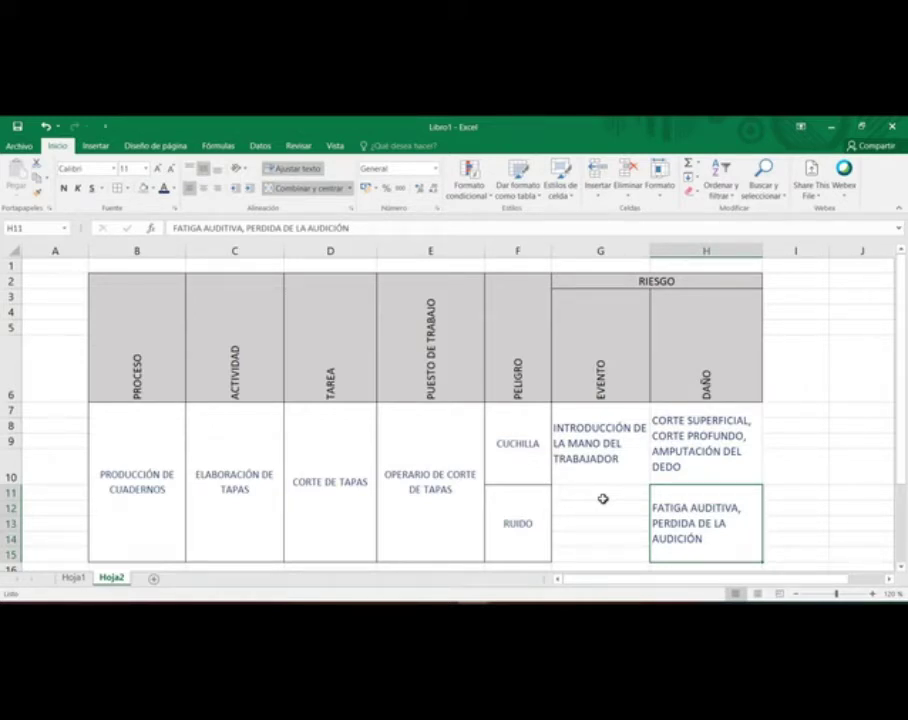
pyautogui.moveTo(590, 496); pyautogui.dragTo(605, 558)
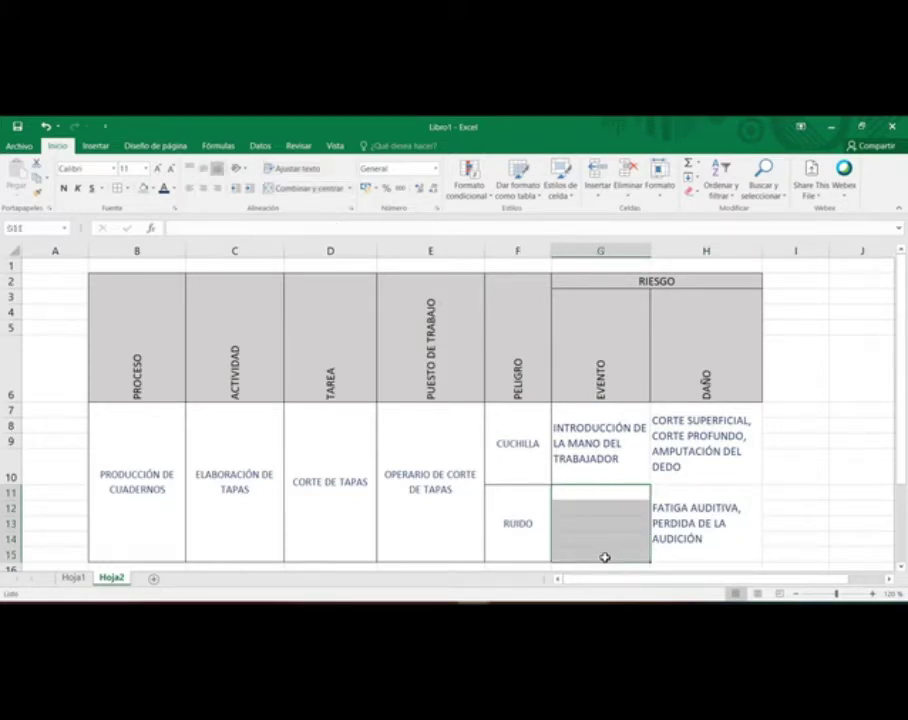
pyautogui.click(304, 188)
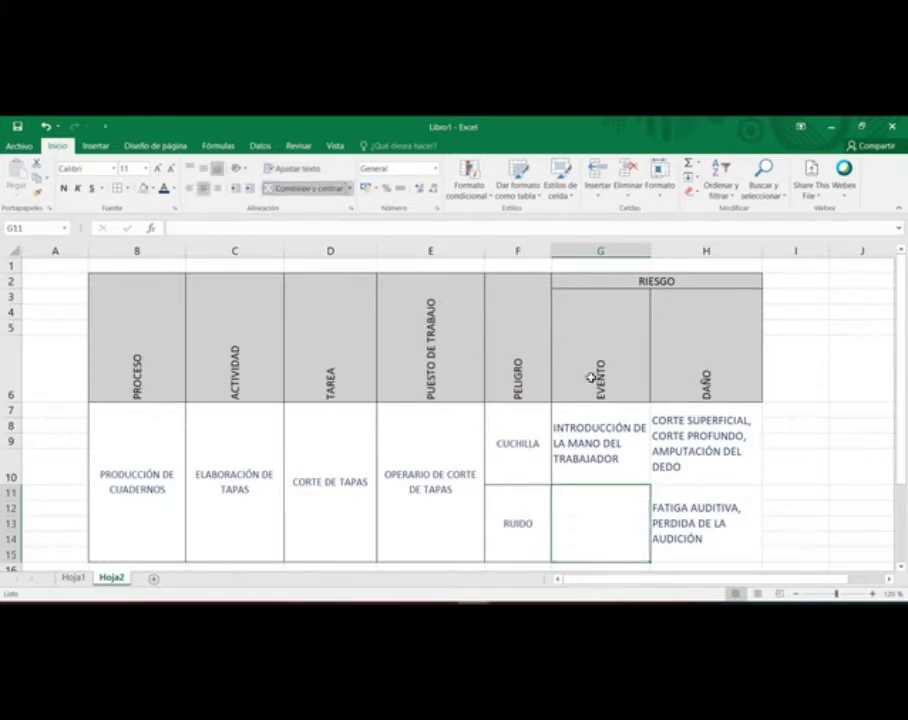
# Step: Enter SOBRE EXPOSICIÓN in the merged EVENTO cell G11, and format it with middle vertical alignment and wrapped text
pyautogui.doubleClick(594, 508)
pyautogui.write('SOBRE')
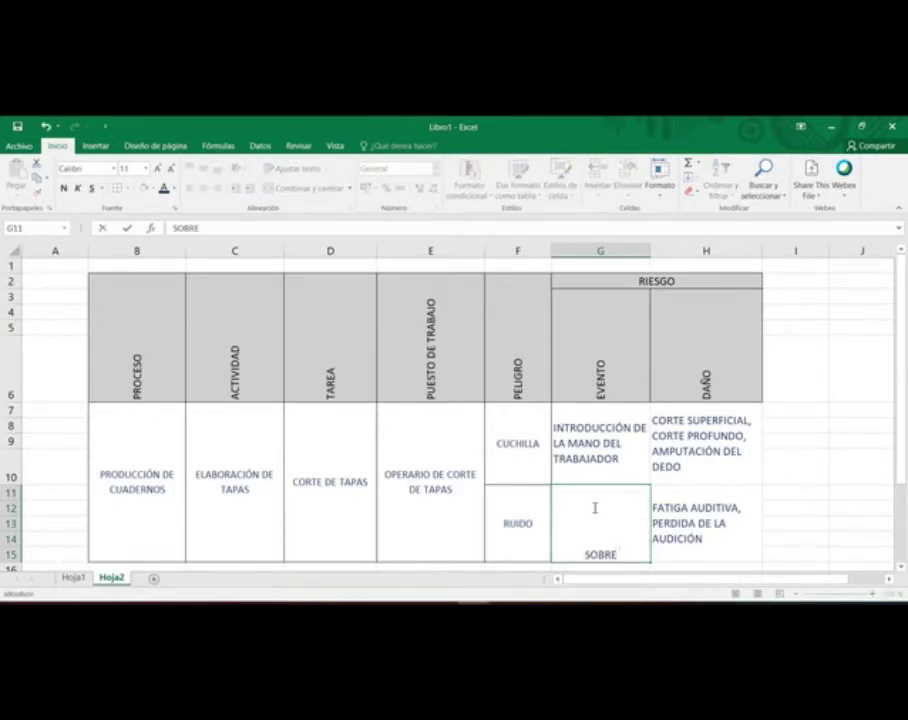
pyautogui.write(' EXPOSICIÓN')
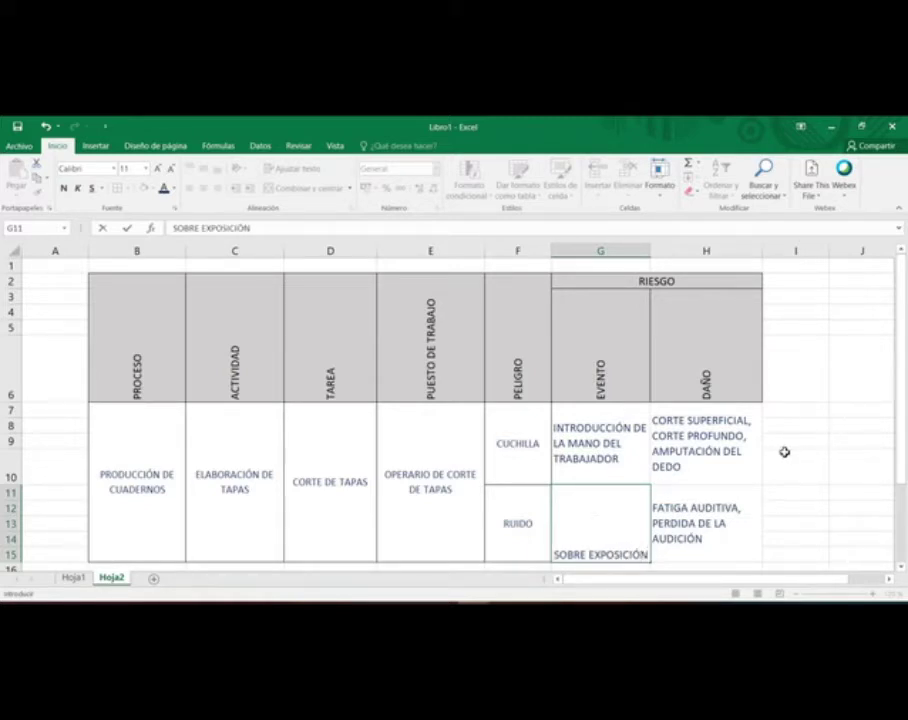
pyautogui.click(782, 454)
pyautogui.click(572, 519)
pyautogui.click(203, 168)
pyautogui.click(283, 170)
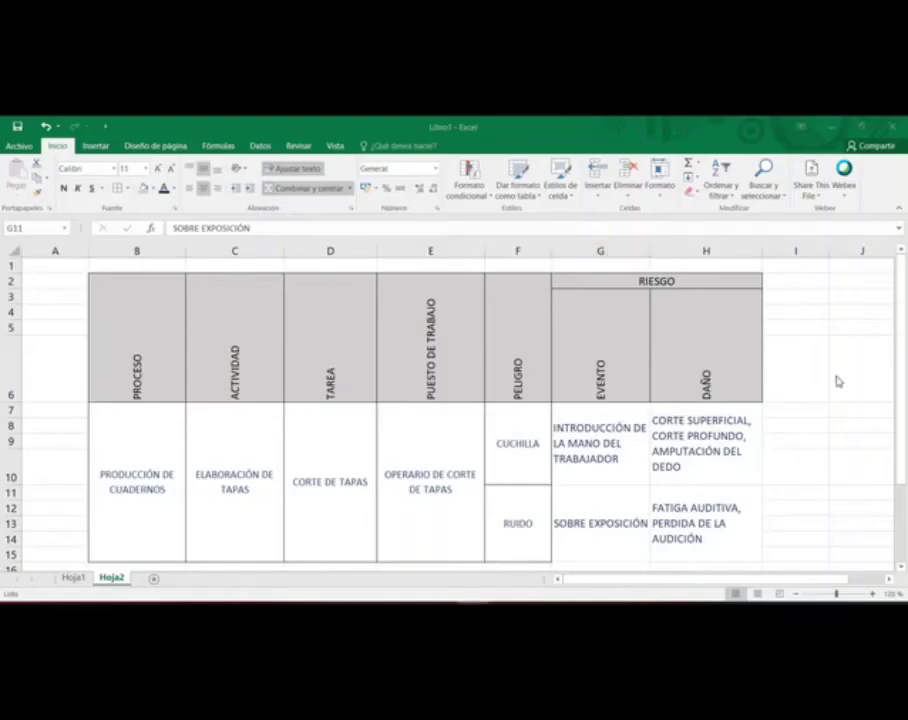
# Step: Apply borders to all the event and damage cells from G7 to H15
pyautogui.moveTo(758, 482); pyautogui.dragTo(608, 527)
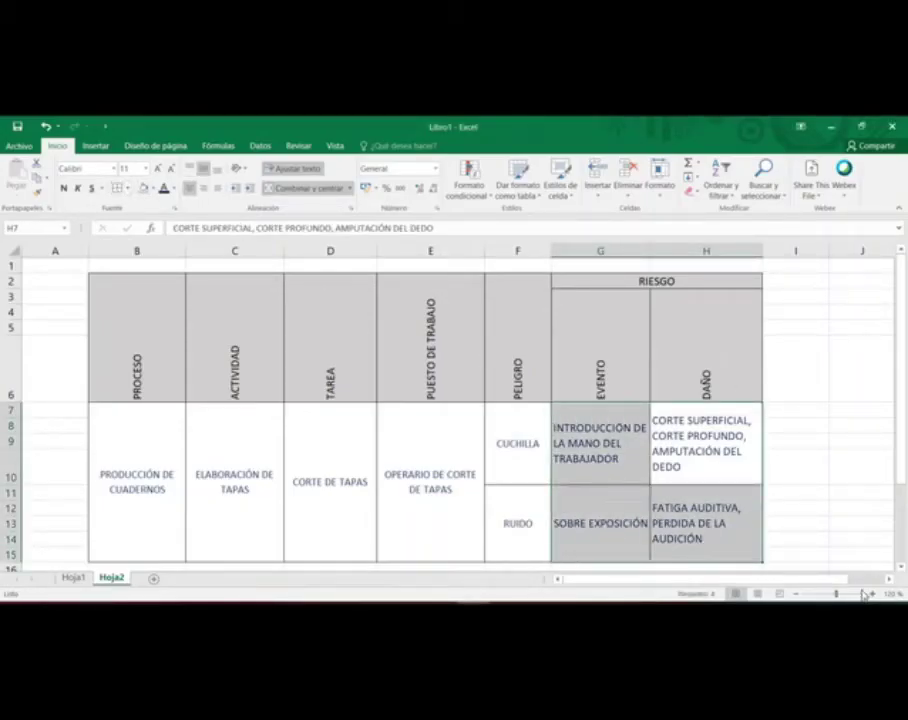
pyautogui.hscroll(4, 625, 460)
pyautogui.click(618, 506)
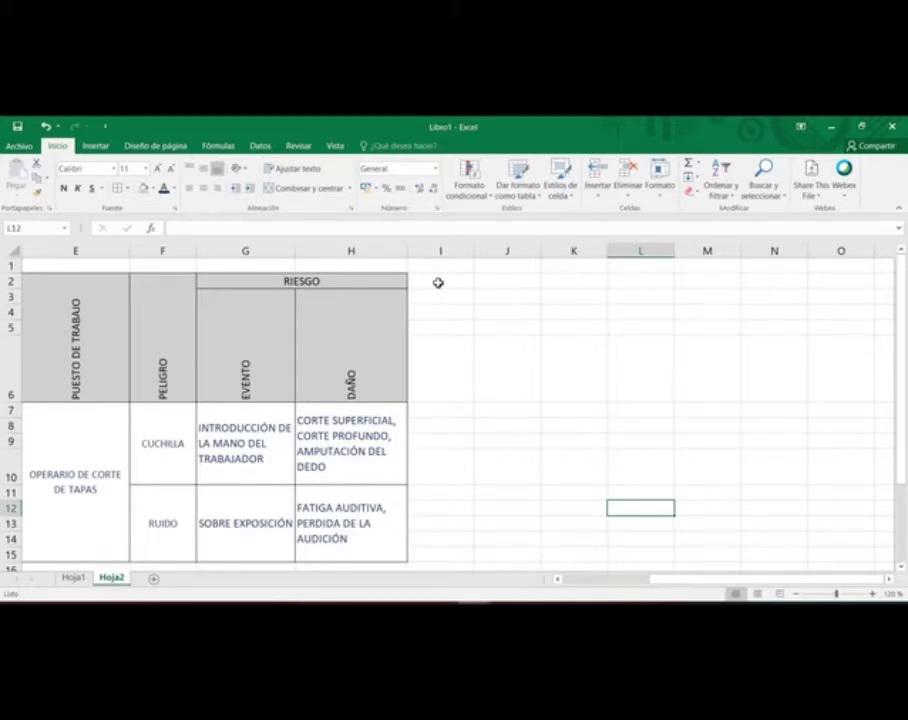
pyautogui.doubleClick(158, 325)
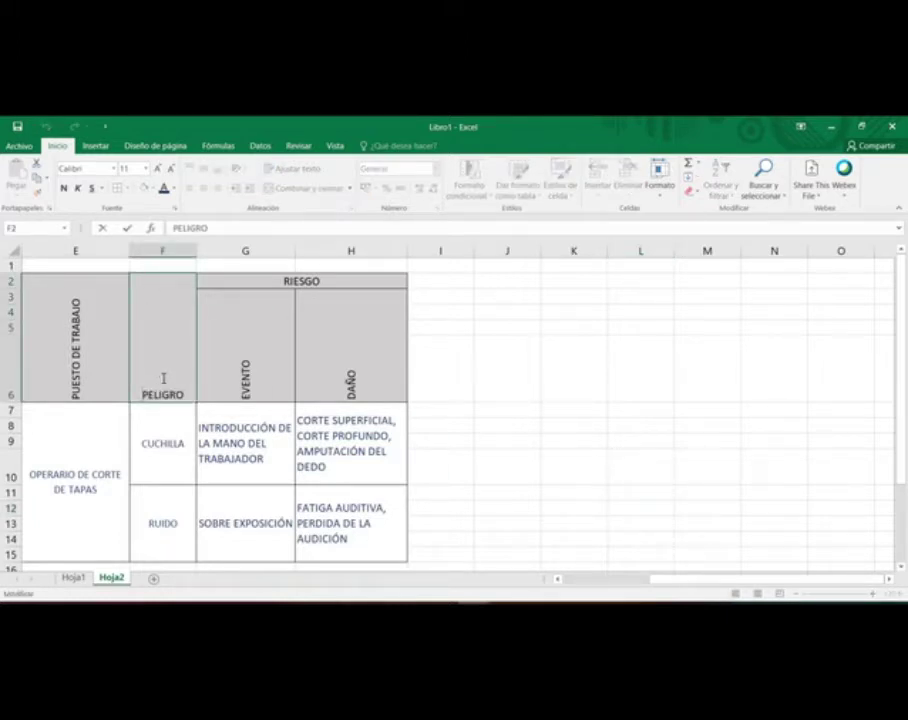
pyautogui.click(634, 365)
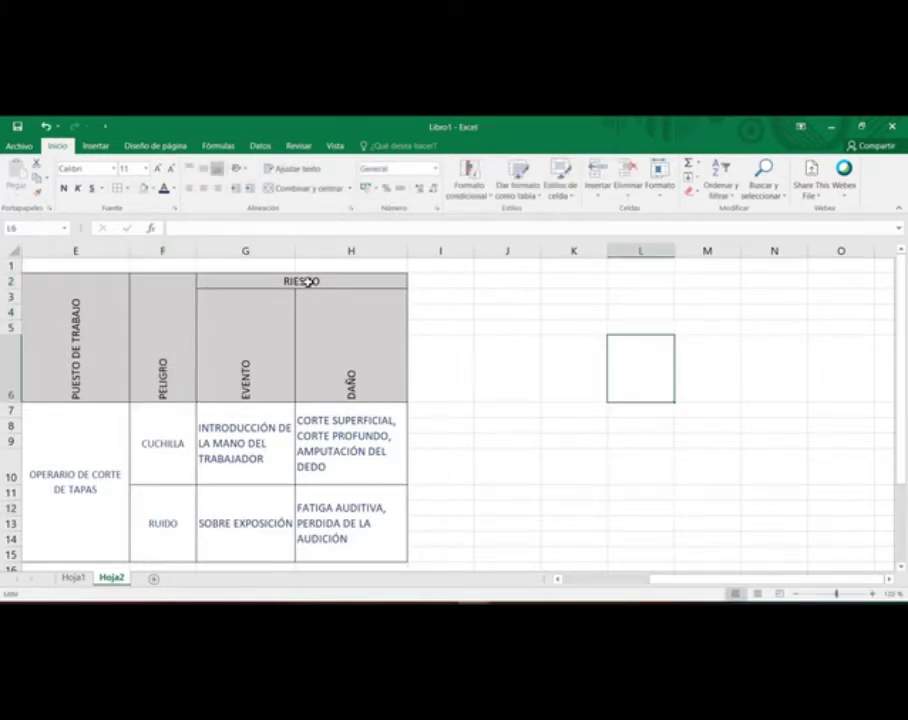
pyautogui.click(249, 347)
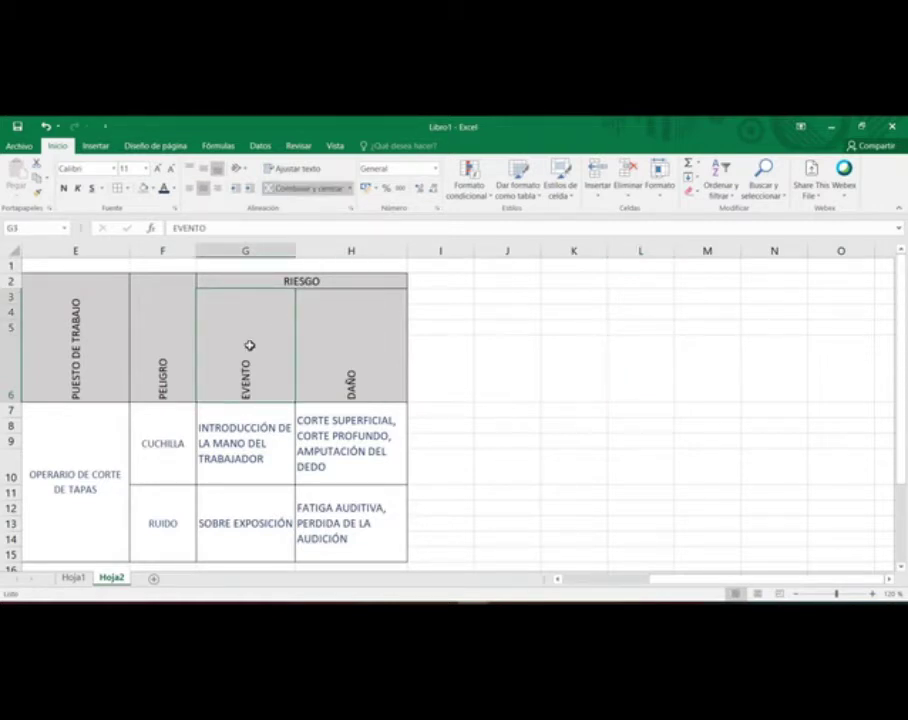
pyautogui.click(340, 357)
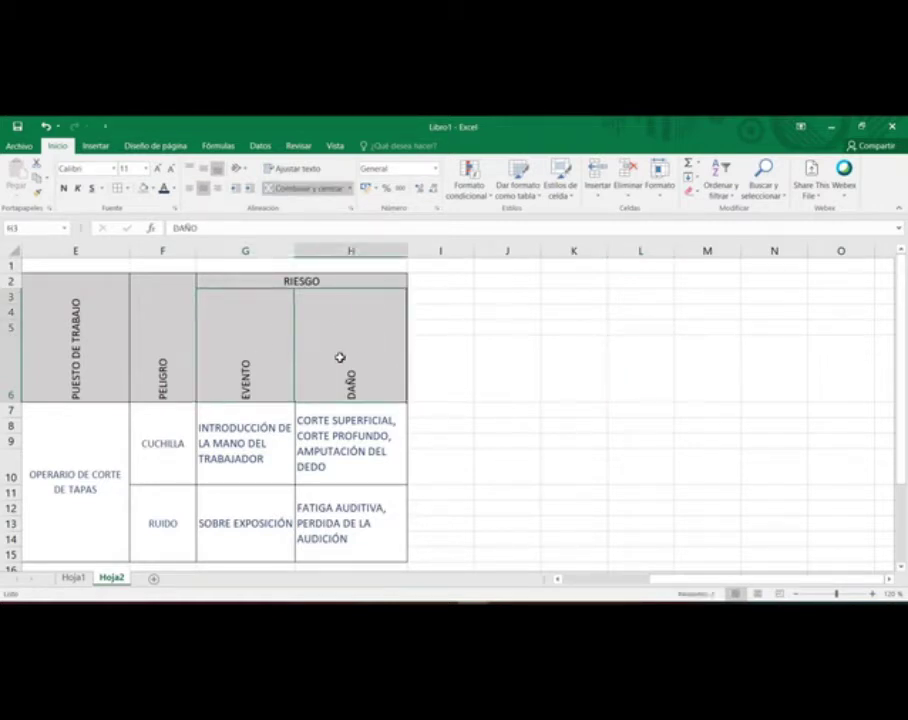
pyautogui.click(245, 346)
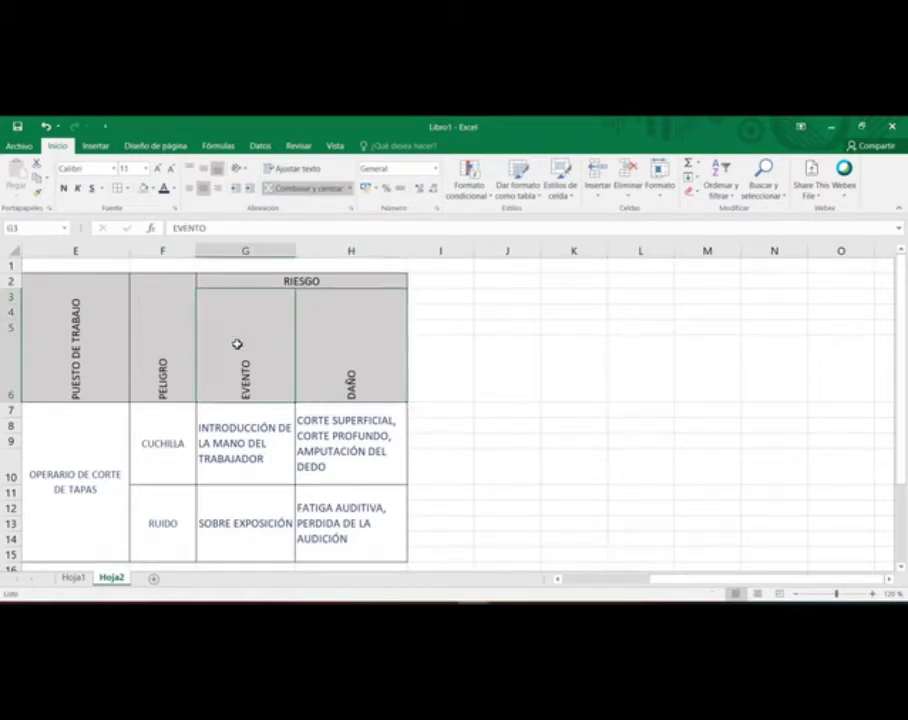
pyautogui.click(367, 349)
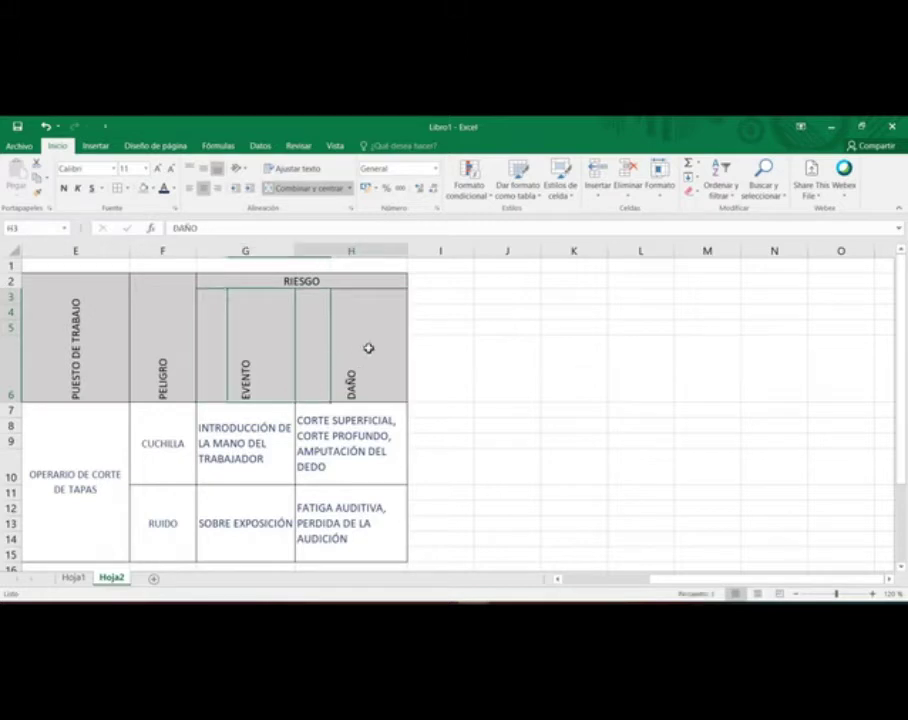
pyautogui.click(250, 355)
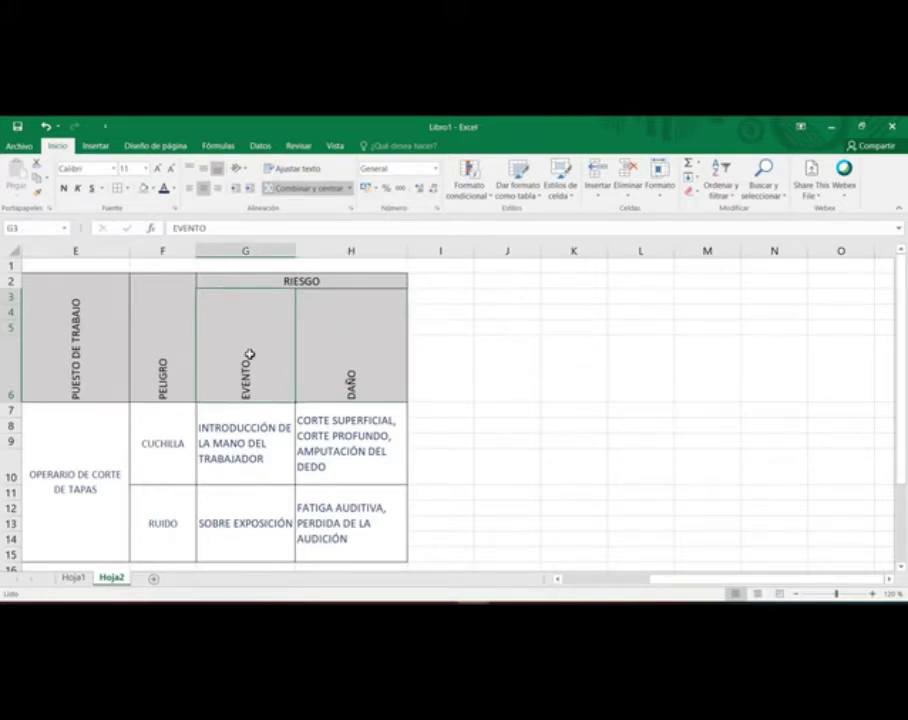
pyautogui.click(454, 361)
pyautogui.click(430, 294)
pyautogui.moveTo(430, 294); pyautogui.dragTo(435, 376)
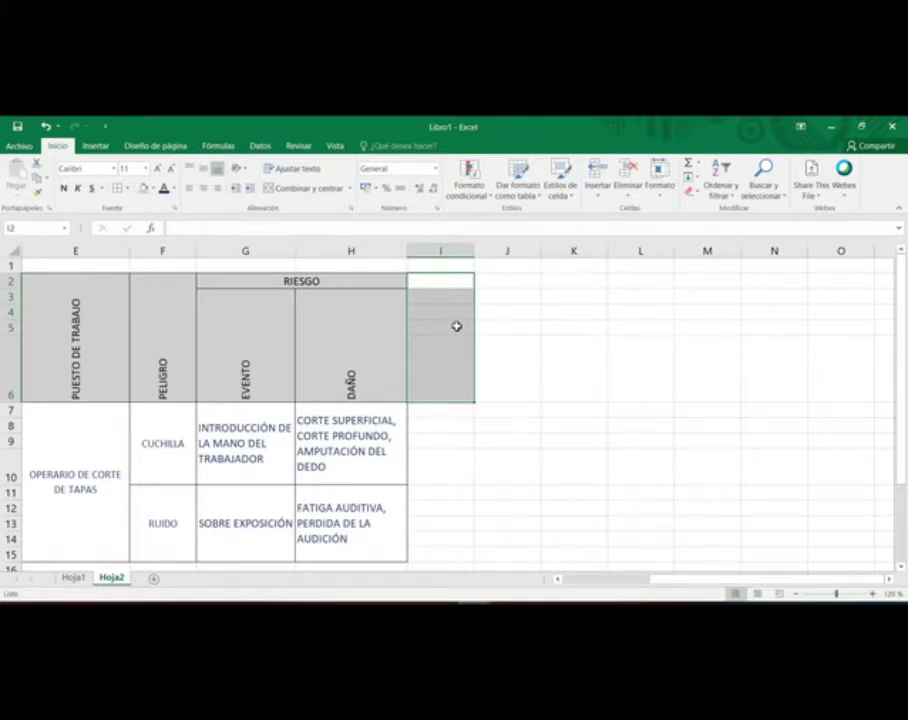
pyautogui.moveTo(448, 294); pyautogui.dragTo(445, 382)
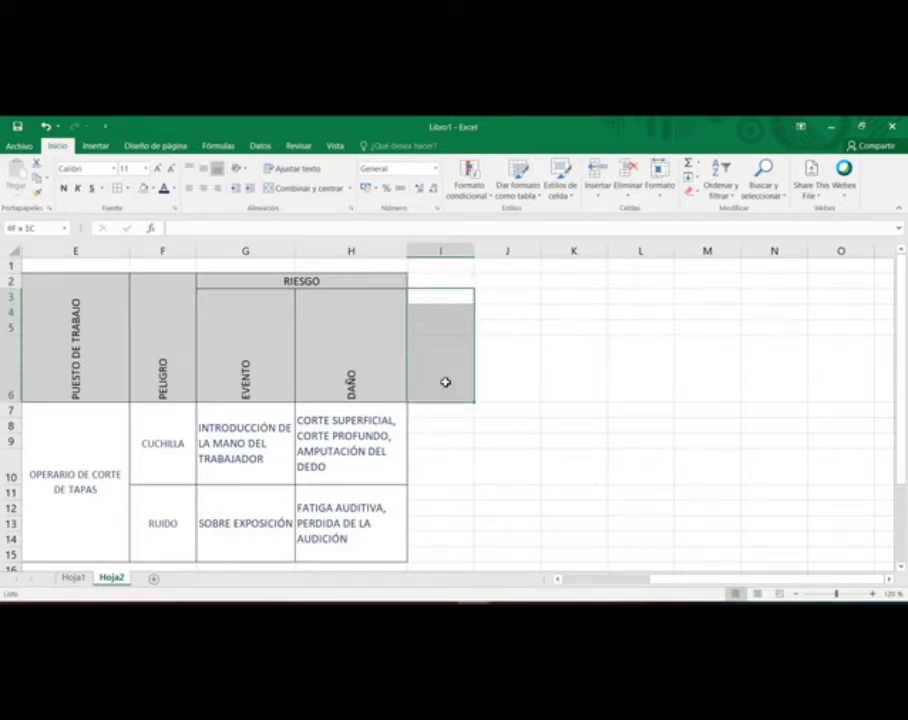
pyautogui.moveTo(438, 280); pyautogui.dragTo(584, 316)
pyautogui.click(584, 314)
# Step: Copy the RIESGO header to I2 and its EVENTO and DAÑO subheaders to I3, extending the header block across columns I and J
pyautogui.click(361, 285)
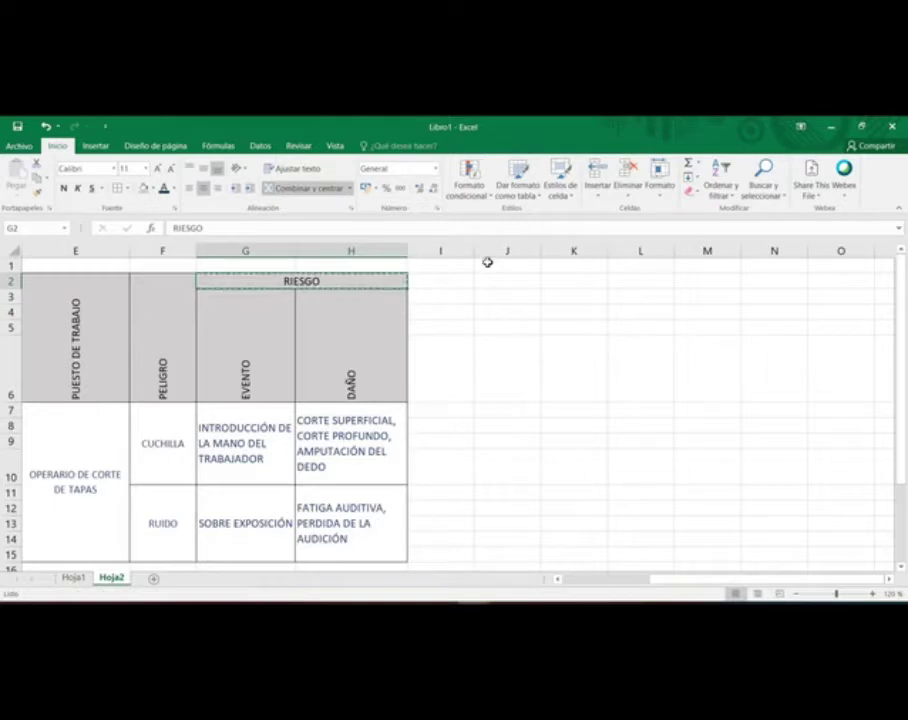
pyautogui.hotkey('ctrl', 'c')
pyautogui.click(448, 280)
pyautogui.hotkey('ctrl', 'v')
pyautogui.moveTo(265, 345); pyautogui.dragTo(322, 349)
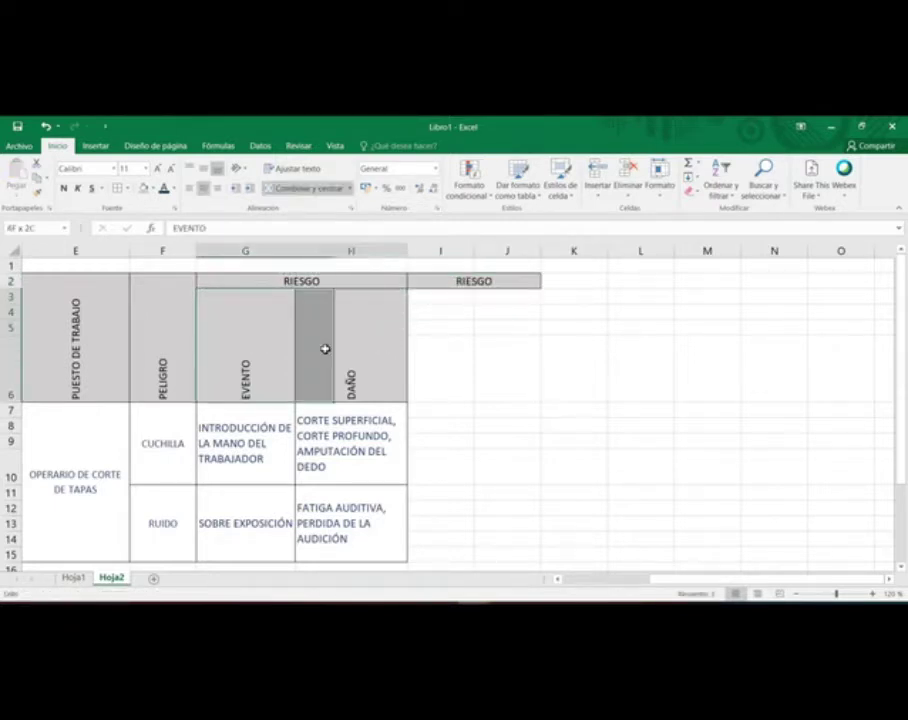
pyautogui.hotkey('ctrl', 'c')
pyautogui.click(440, 296)
pyautogui.hotkey('ctrl', 'v')
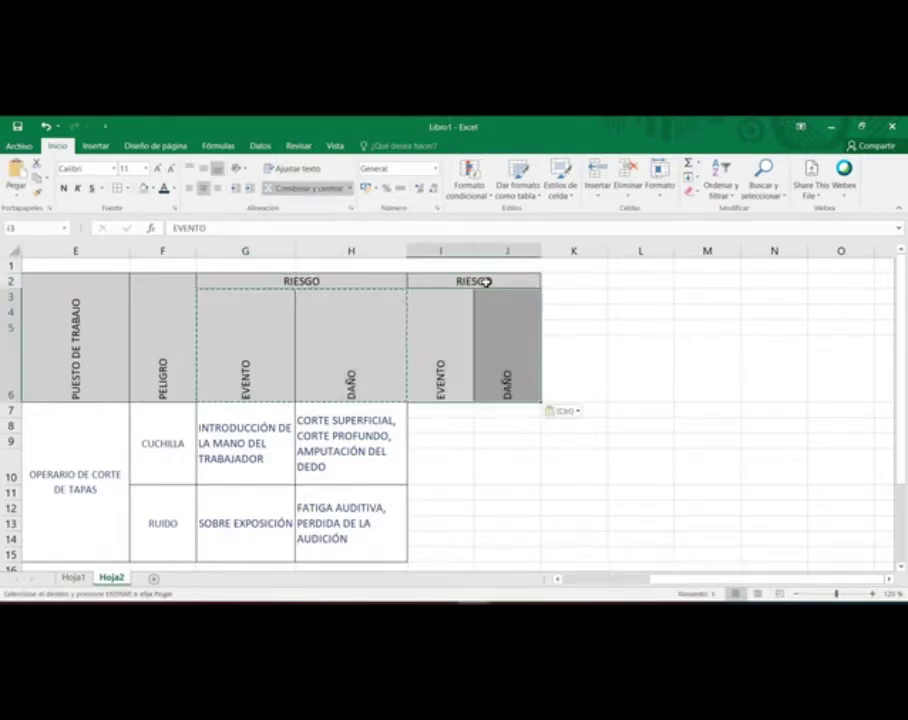
# Step: Replace the copied RIESGO header in I2 with SITUACION
pyautogui.click(486, 282)
pyautogui.write('5IRU')
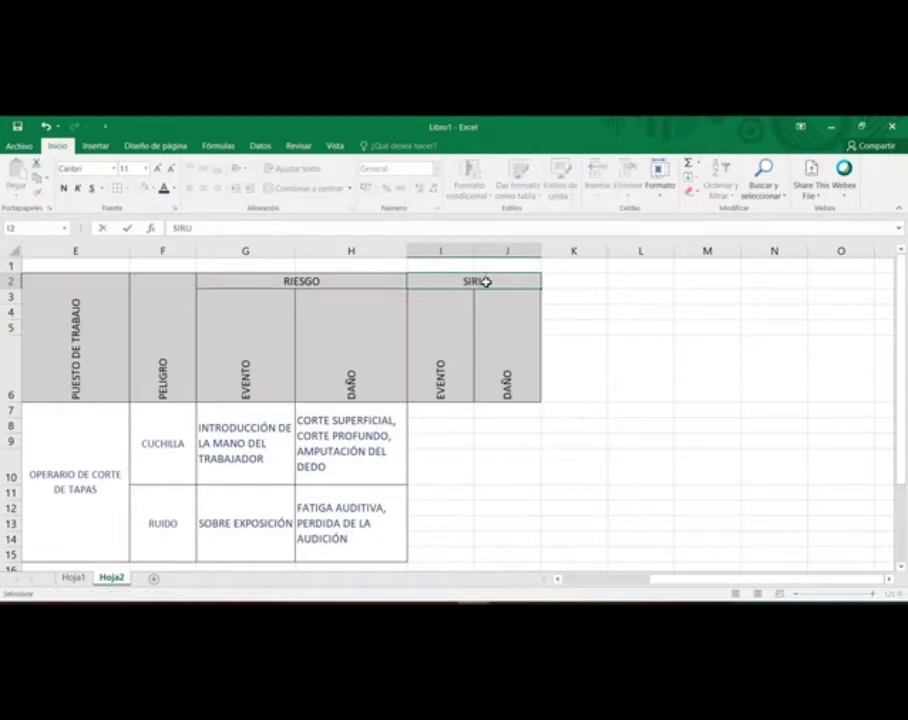
pyautogui.write('TUACIÓN')
pyautogui.press('Return')
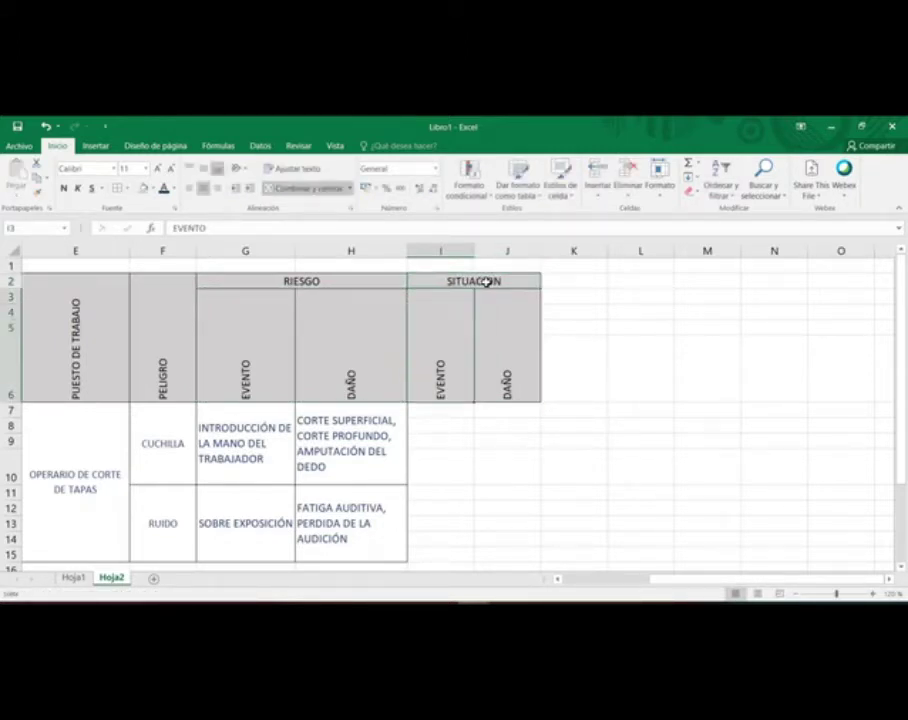
# Step: Extend the merged and centred SITUACION header across I2 to K2, and fill the J3 subheader into column K
pyautogui.click(638, 355)
pyautogui.moveTo(517, 282); pyautogui.dragTo(591, 283)
pyautogui.click(304, 188)
pyautogui.click(304, 188)
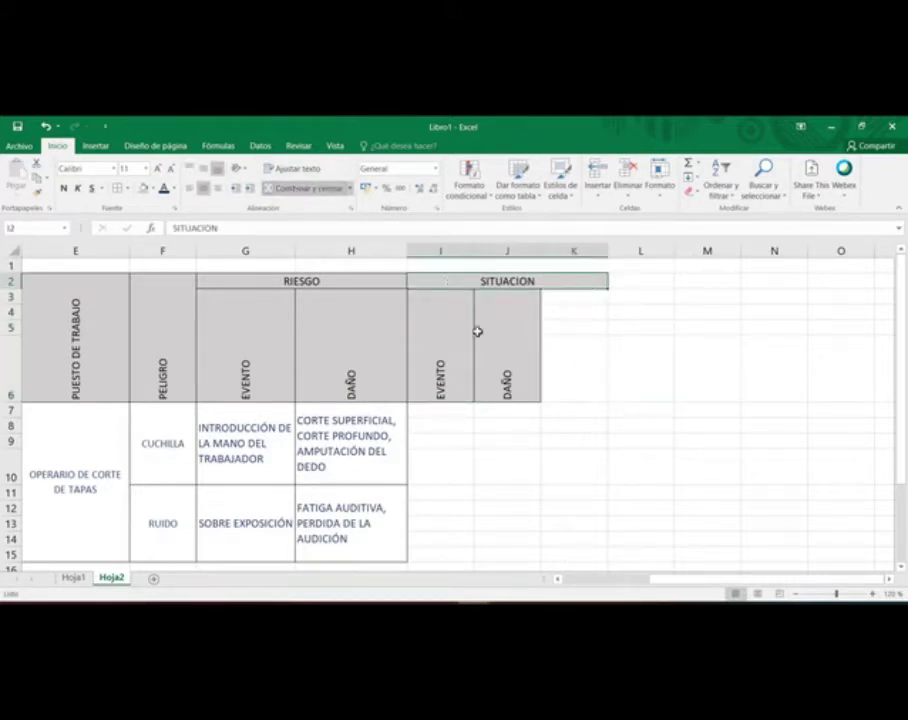
pyautogui.click(532, 311)
pyautogui.moveTo(541, 402); pyautogui.dragTo(600, 422)
# Step: Enter the subheaders RUTINARIO, NO RUTINARIO and EMERGECIA in I3, J3 and K3 under SITUACION
pyautogui.click(442, 349)
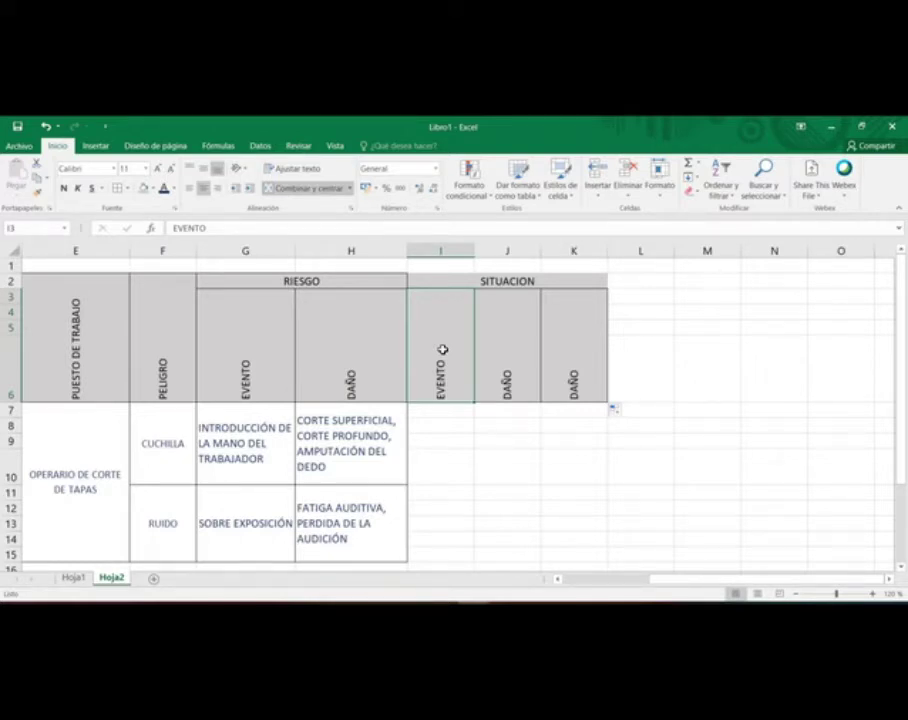
pyautogui.write('RUTIR')
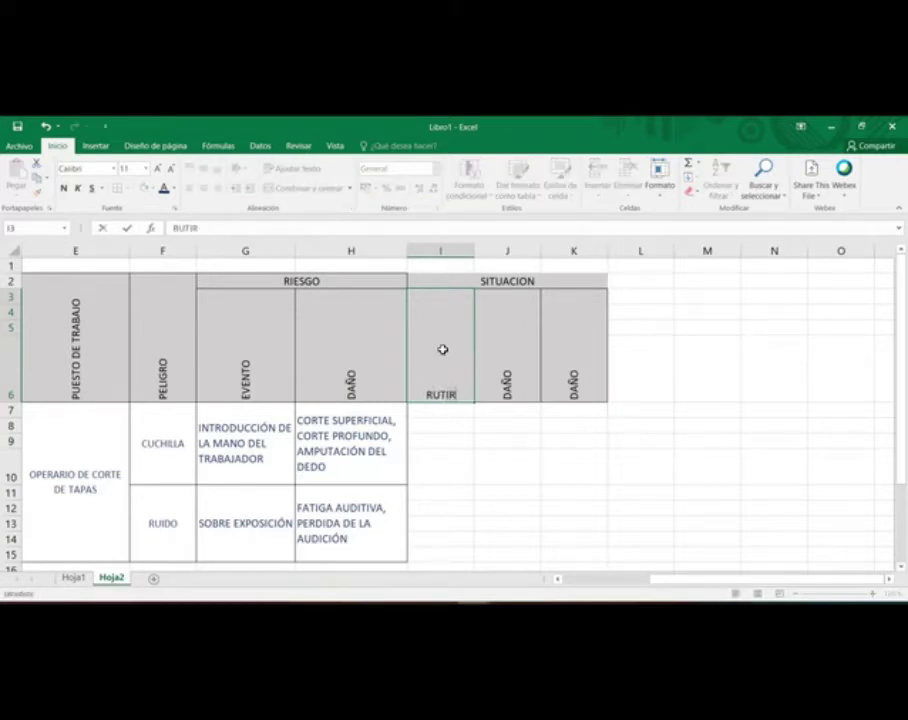
pyautogui.press('BackSpace')
pyautogui.write('NARIO')
pyautogui.press('Tab')
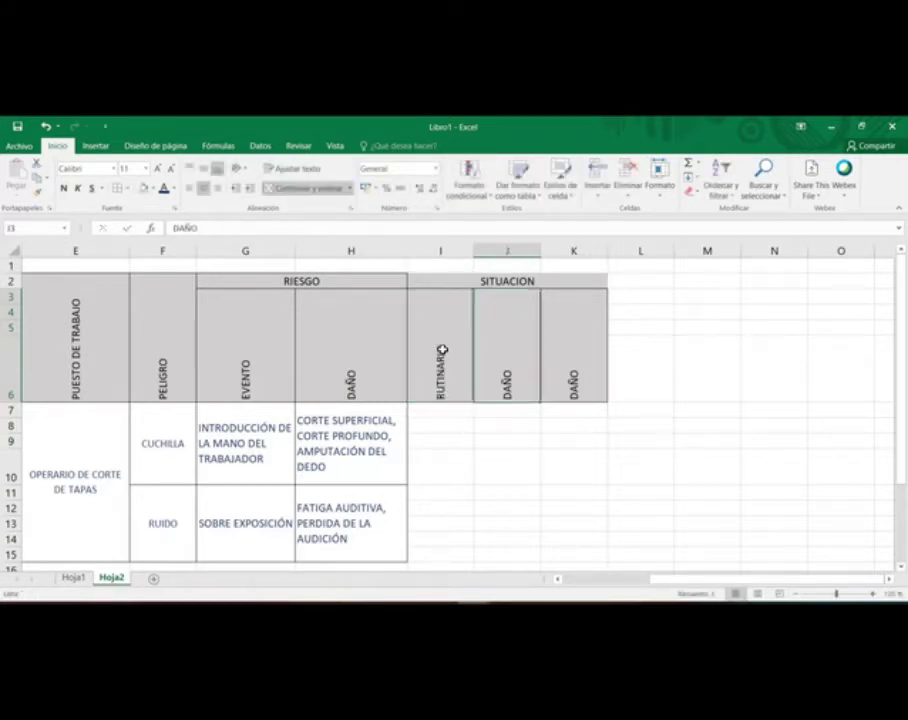
pyautogui.write('N')
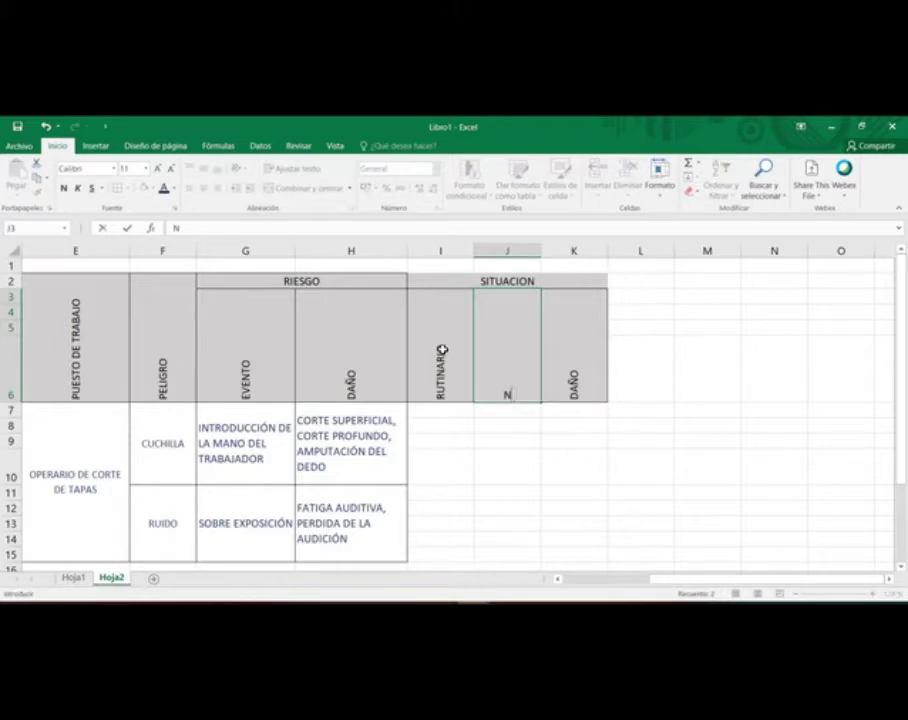
pyautogui.write('O RUTINARIO')
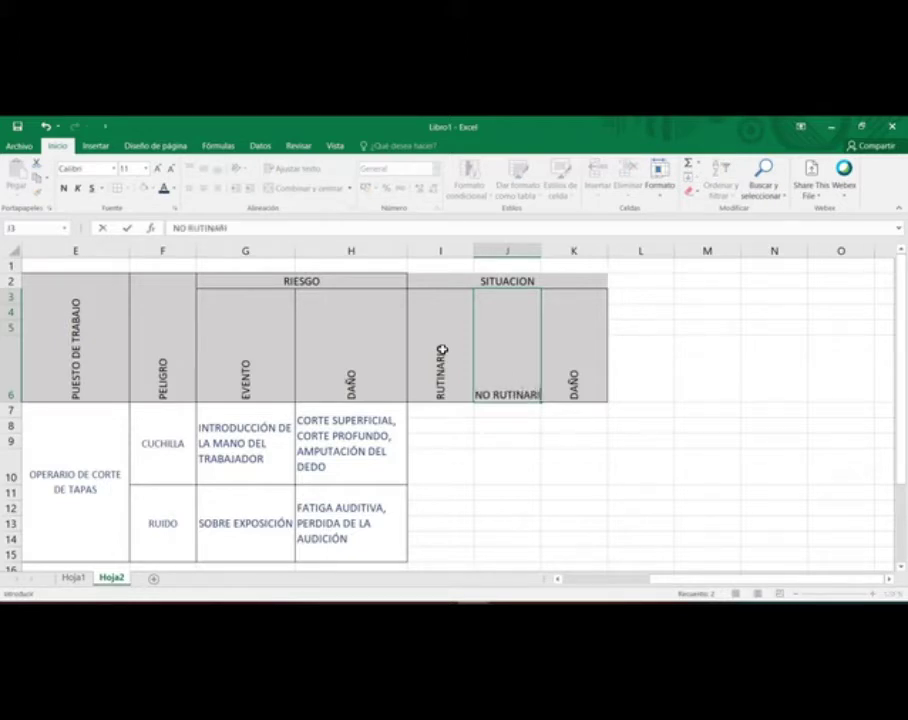
pyautogui.press('Tab')
pyautogui.write('EM')
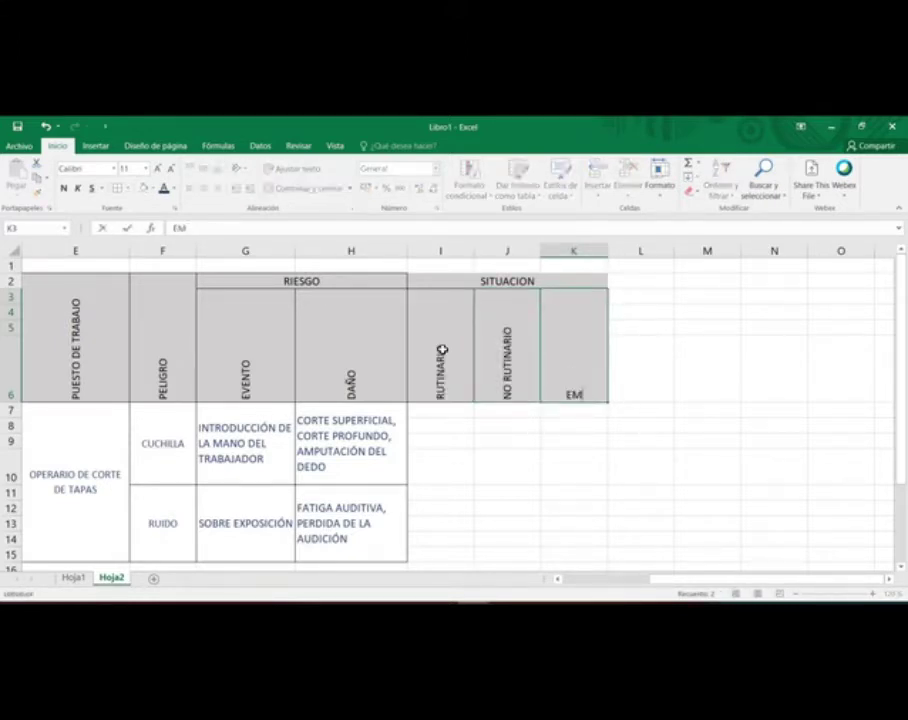
pyautogui.write('ERGECIA')
pyautogui.press('Return')
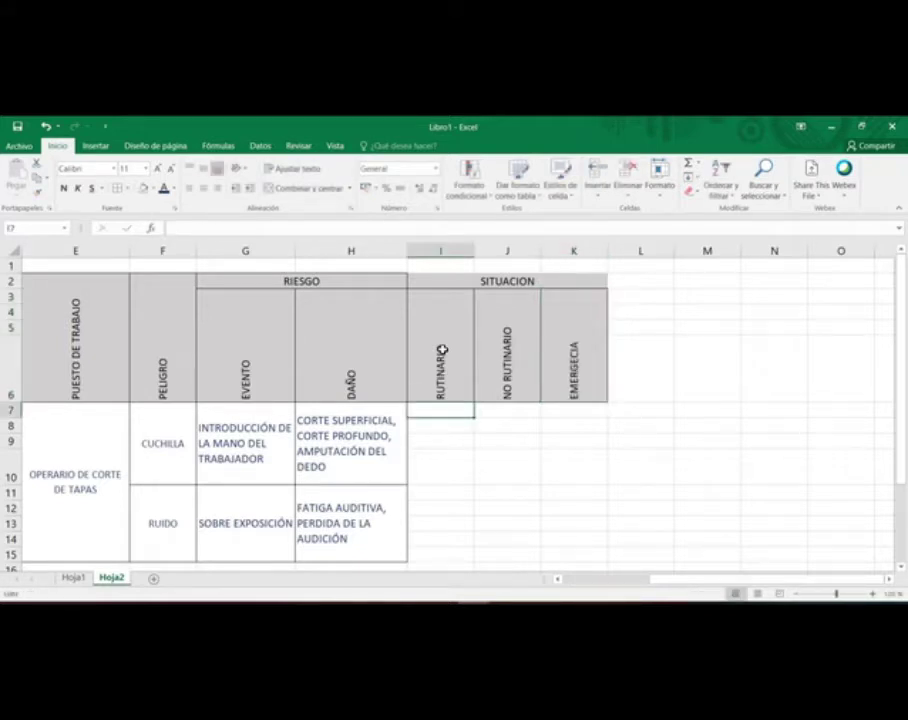
# Step: Narrow columns I, J and K to fit their vertical subheaders
pyautogui.moveTo(471, 250); pyautogui.dragTo(433, 248)
pyautogui.moveTo(494, 251); pyautogui.dragTo(458, 242)
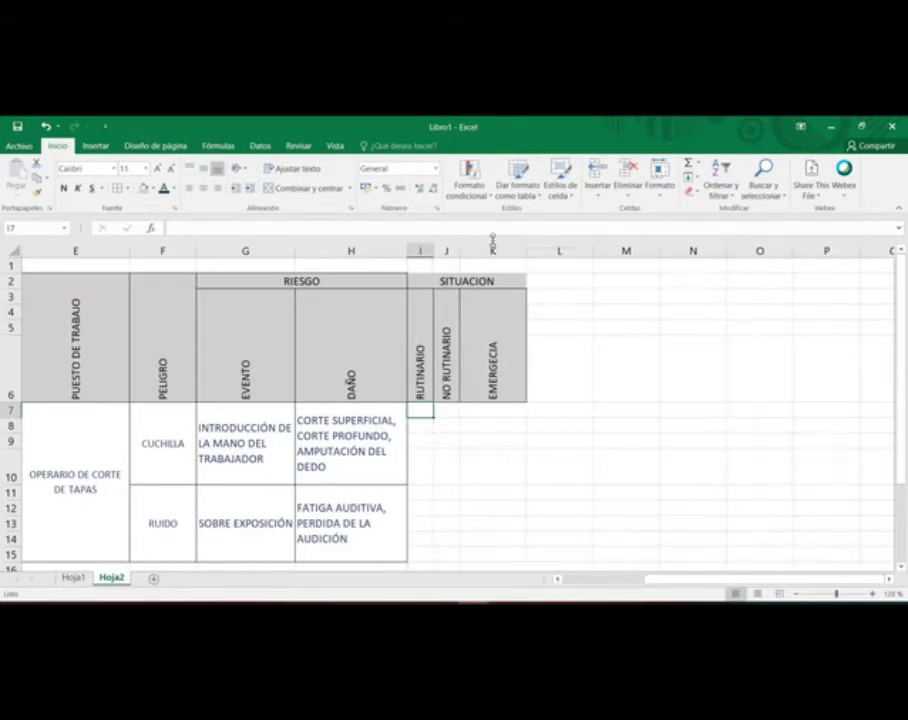
pyautogui.moveTo(522, 249); pyautogui.dragTo(487, 244)
pyautogui.click(598, 440)
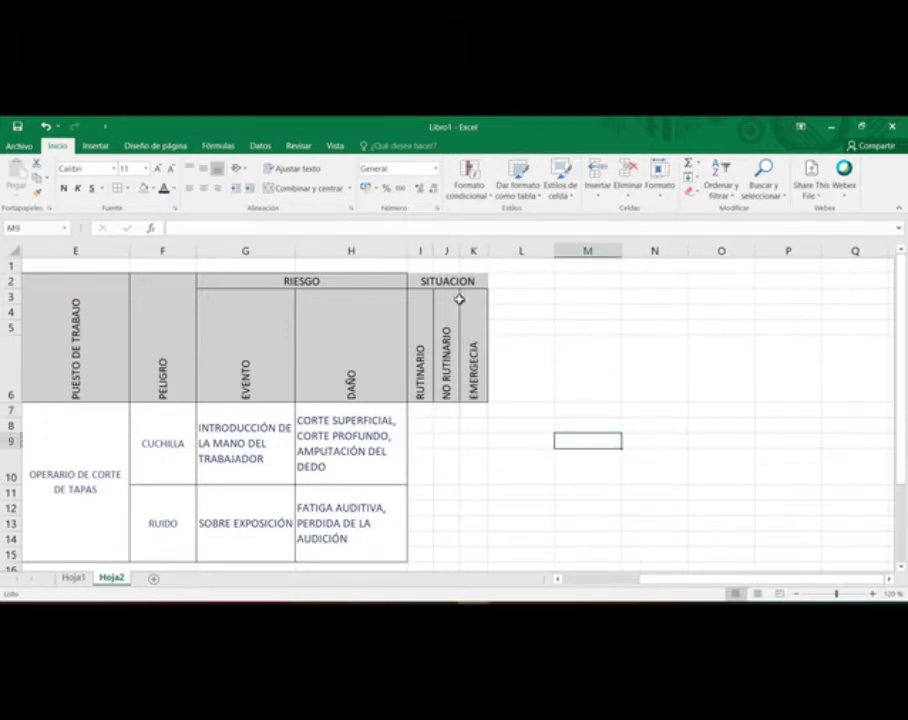
# Step: Border the SITUACION header, and merge rows 7 to 10 in each of columns I to K, repeating the block over the rows below
pyautogui.click(463, 281)
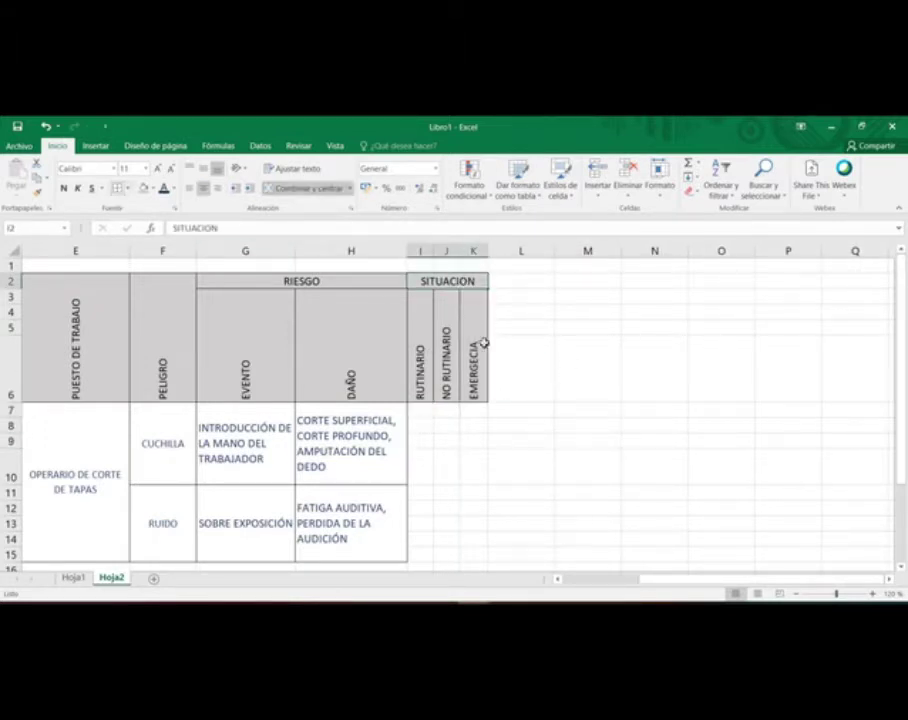
pyautogui.click(387, 455)
pyautogui.moveTo(417, 407); pyautogui.dragTo(488, 564)
pyautogui.click(308, 188)
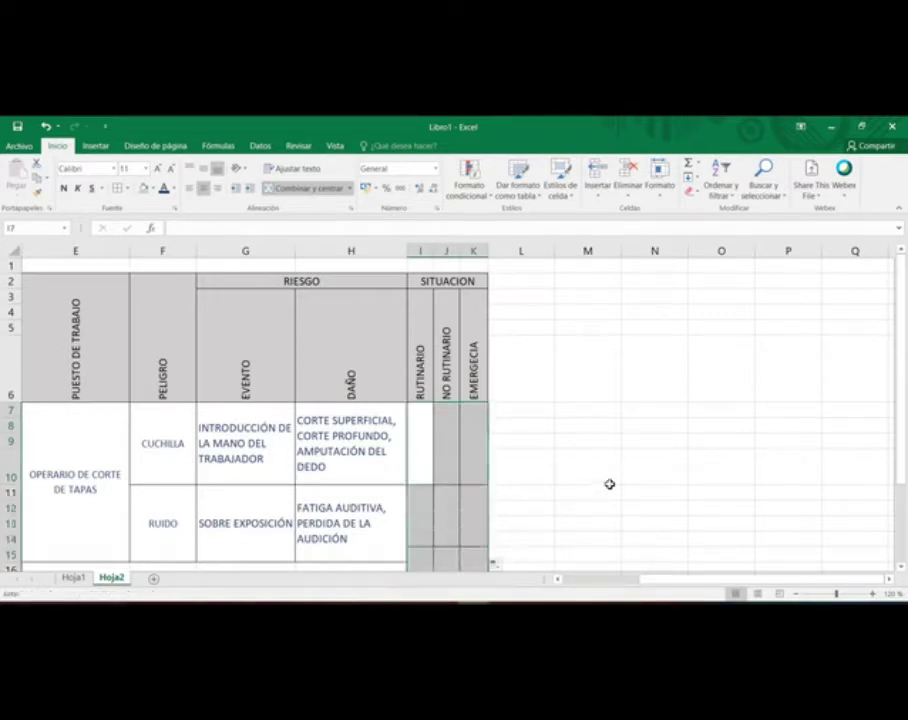
# Step: Undo the extension of the merged situation cells below row 10, and apply borders to I7 to K10
pyautogui.click(608, 482)
pyautogui.hotkey('ctrl', 'c')
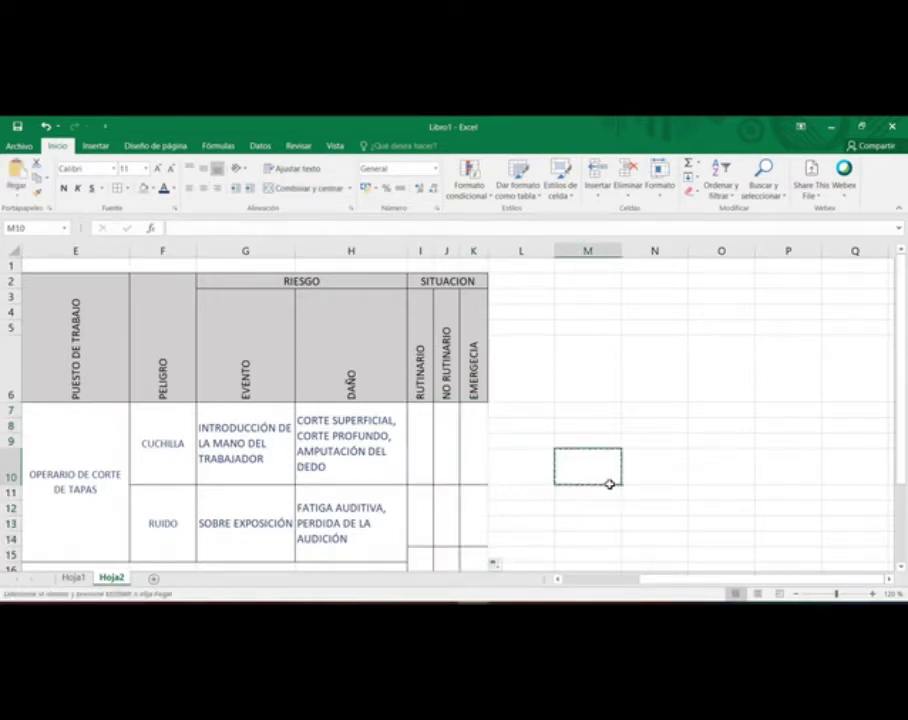
pyautogui.click(662, 444)
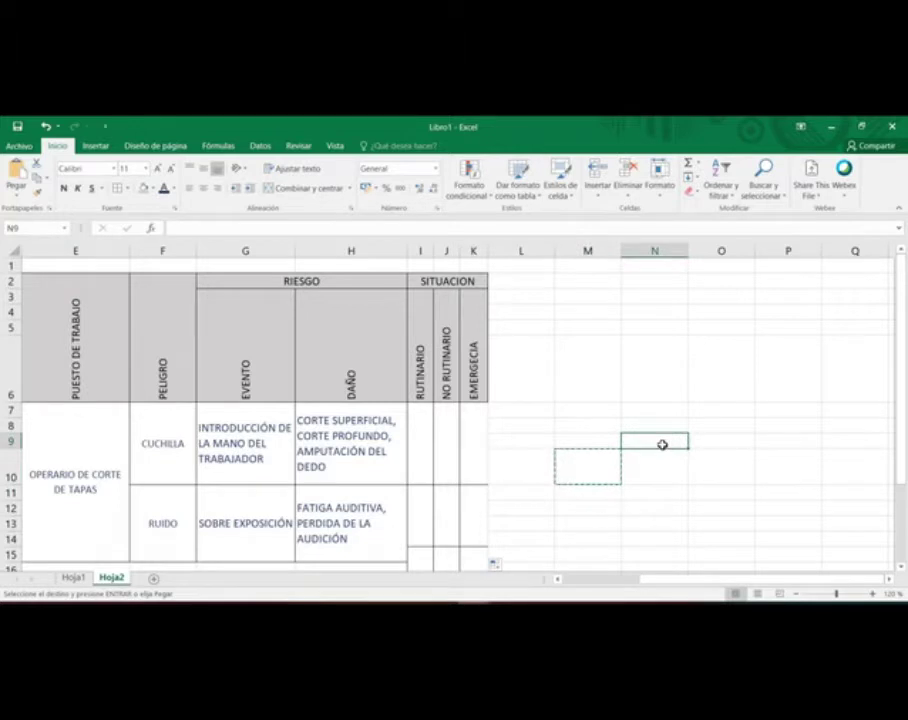
pyautogui.hotkey('ctrl', 'z')
pyautogui.click(444, 523)
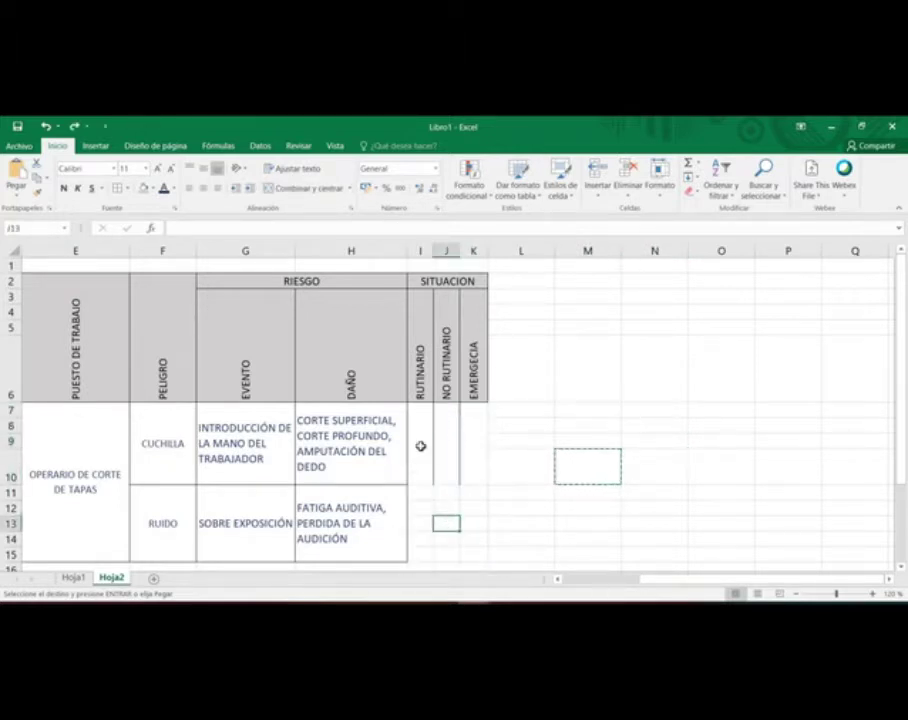
pyautogui.moveTo(417, 480); pyautogui.dragTo(465, 483)
pyautogui.press('Delete')
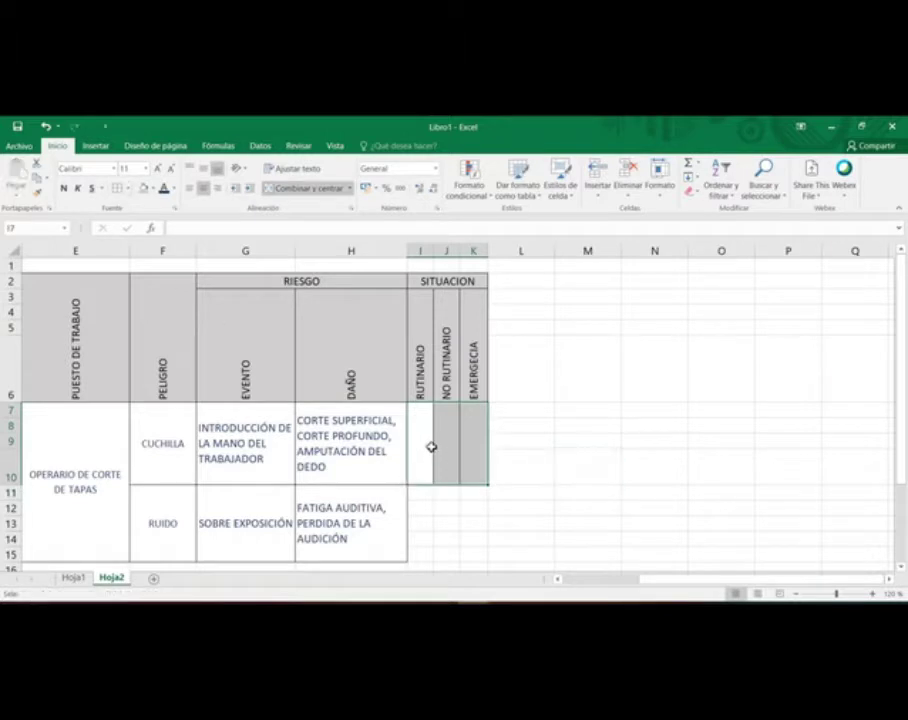
# Step: Mark the CUCHILLA hazard as RUTINARIO with an X in I7, and give the cell middle vertical alignment
pyautogui.doubleClick(421, 437)
pyautogui.write('X')
pyautogui.click(556, 466)
pyautogui.click(421, 440)
pyautogui.click(203, 168)
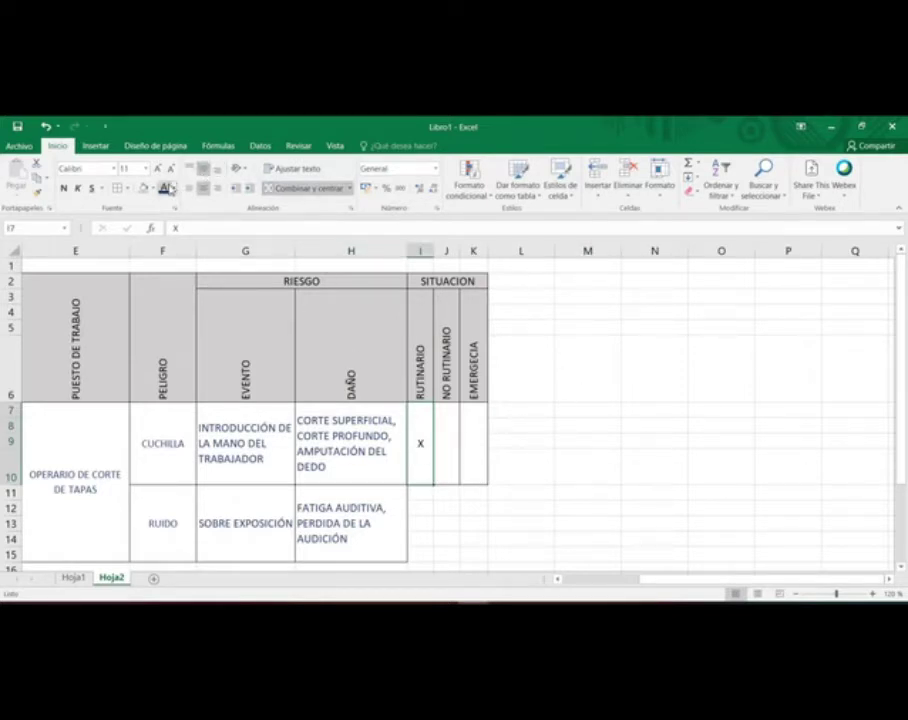
pyautogui.click(622, 462)
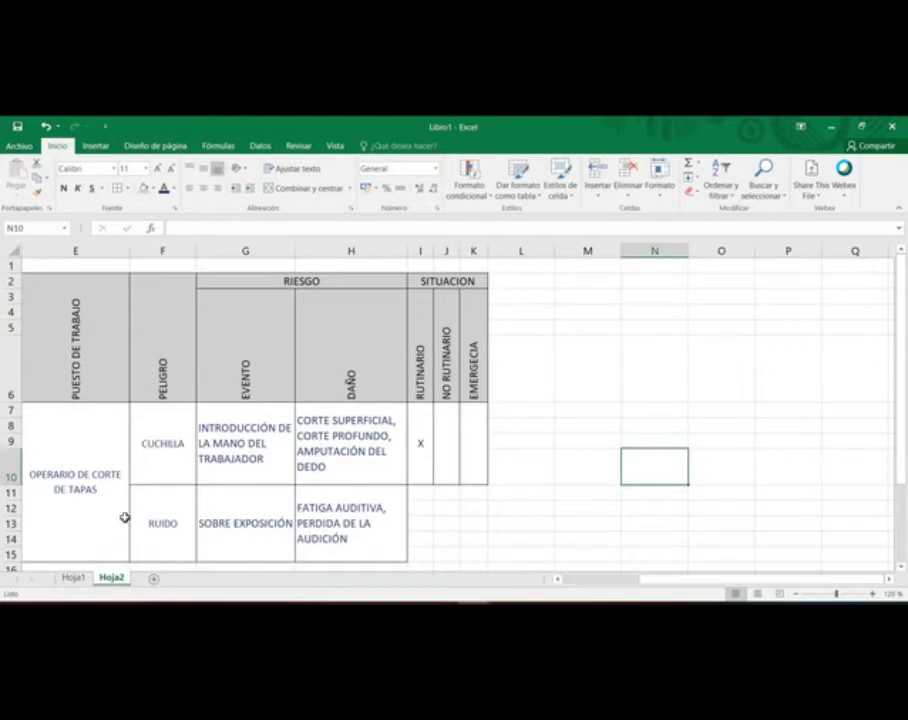
pyautogui.click(416, 445)
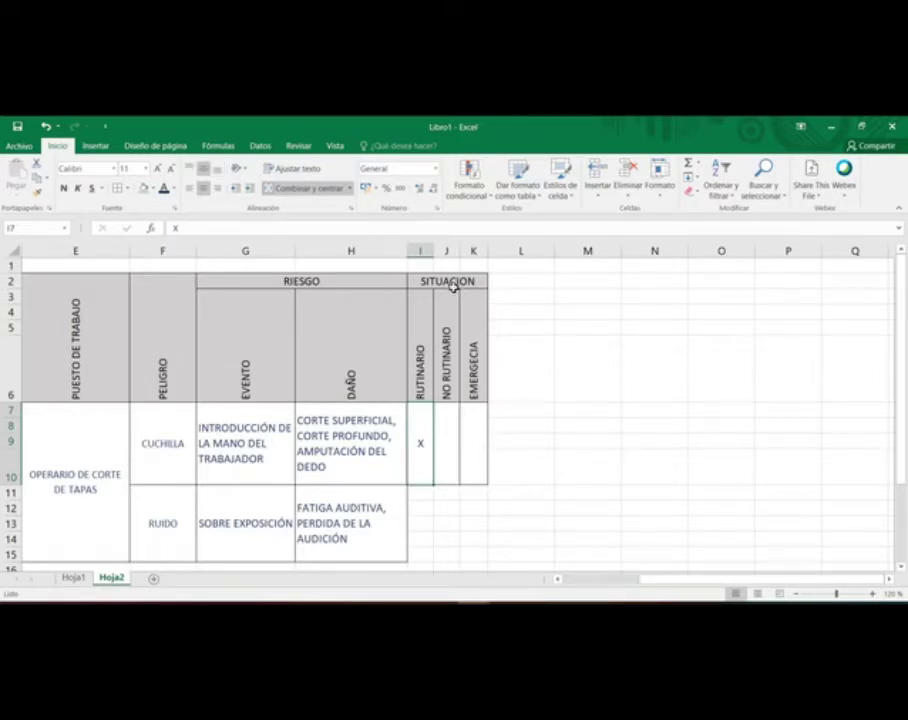
pyautogui.click(470, 437)
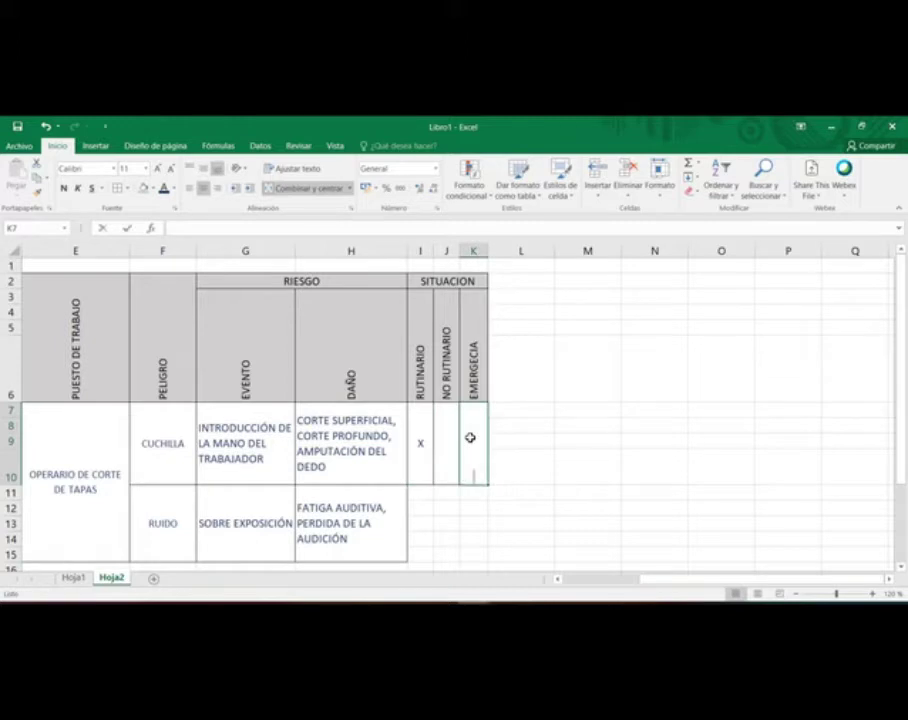
pyautogui.write('x')
pyautogui.click(489, 452)
pyautogui.click(463, 456)
pyautogui.click(583, 430)
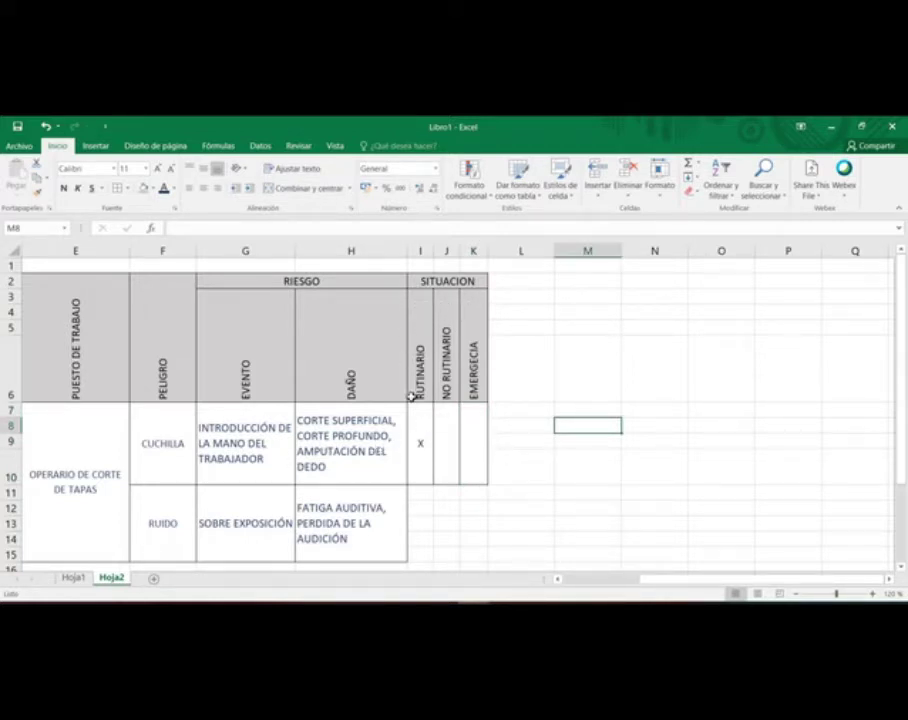
# Step: Enter the header ENFOQUE DE GENEREO in cell L2, beside SITUACION
pyautogui.click(428, 452)
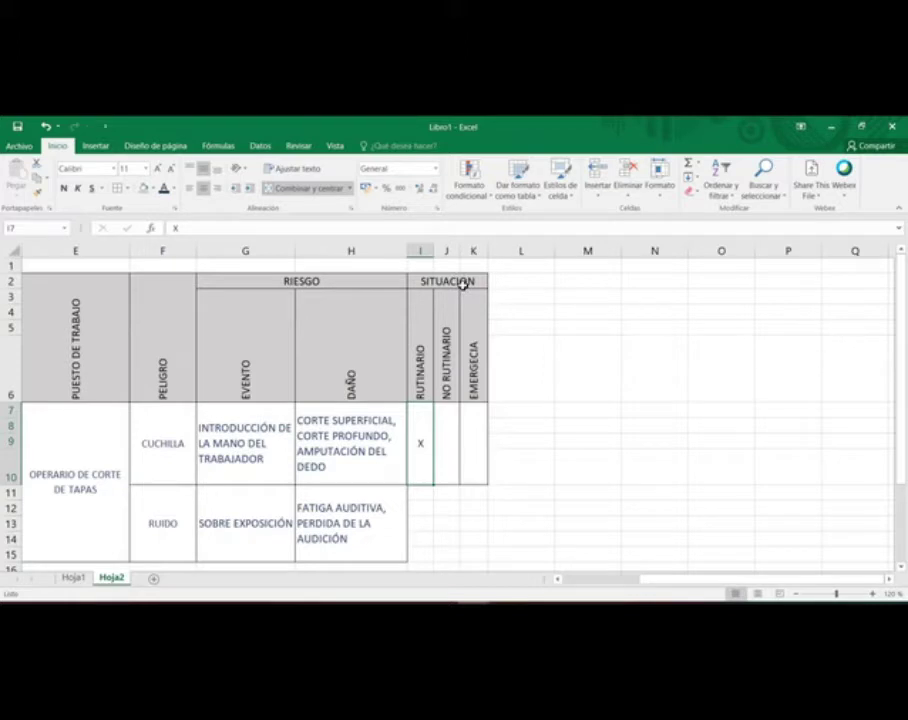
pyautogui.moveTo(504, 280); pyautogui.dragTo(582, 283)
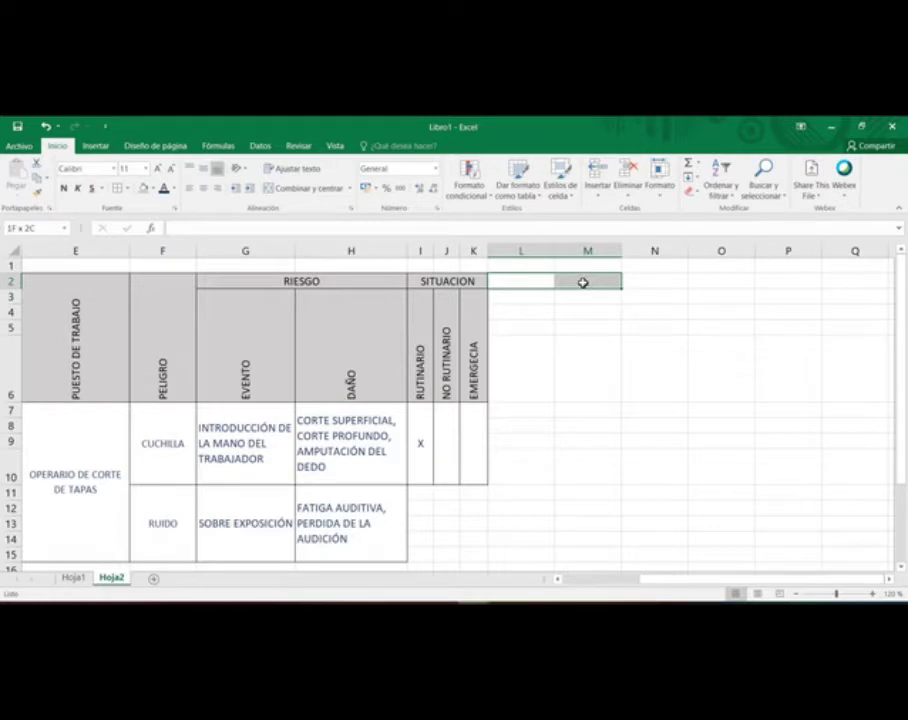
pyautogui.moveTo(582, 283); pyautogui.dragTo(522, 286)
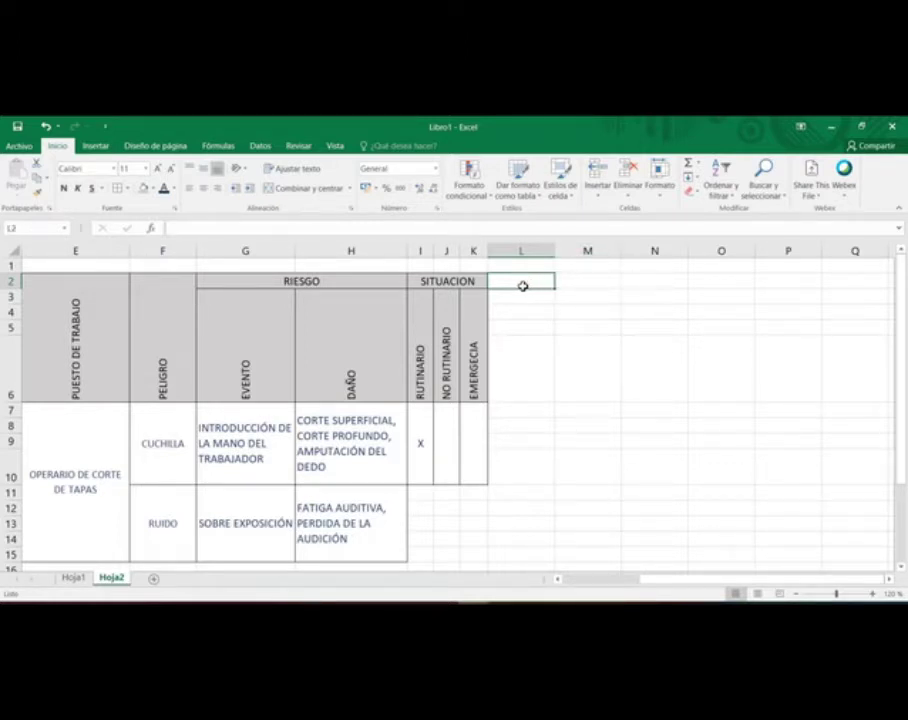
pyautogui.write('ENFOQUE DE GENER')
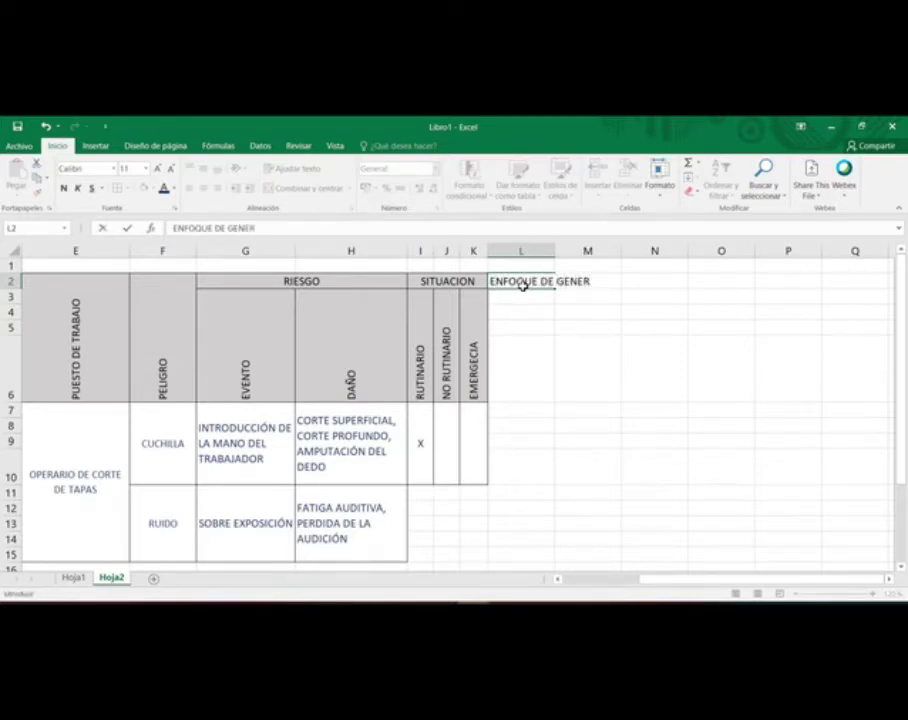
pyautogui.write('EO')
pyautogui.press('Return')
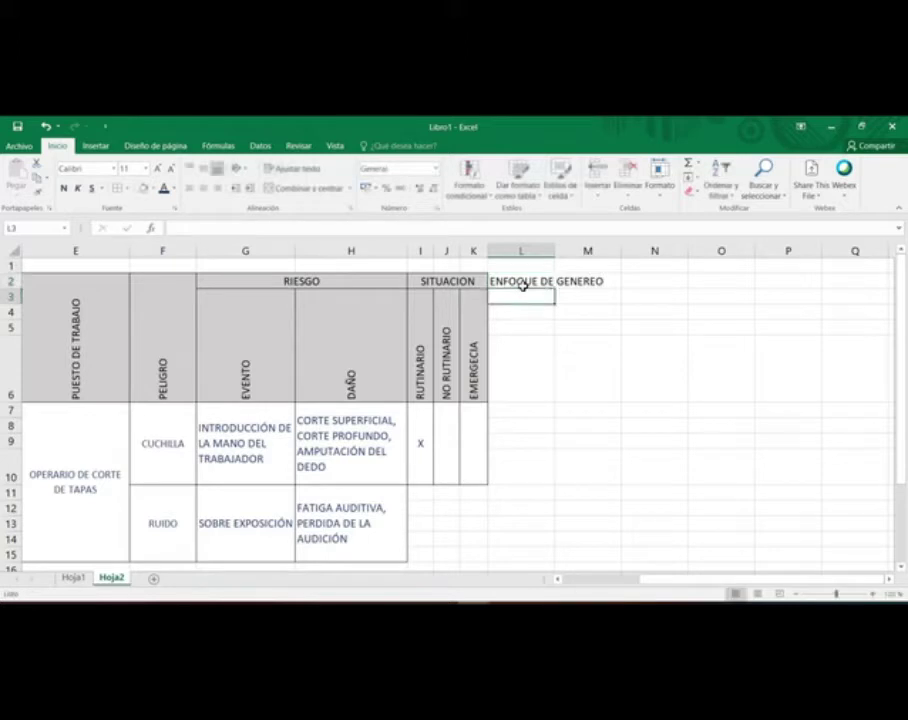
# Step: Correct the spelling of the L2 header to ENFOQUE DE GENERO
pyautogui.click(529, 281)
pyautogui.click(279, 226)
pyautogui.press('BackSpace')
pyautogui.press('BackSpace')
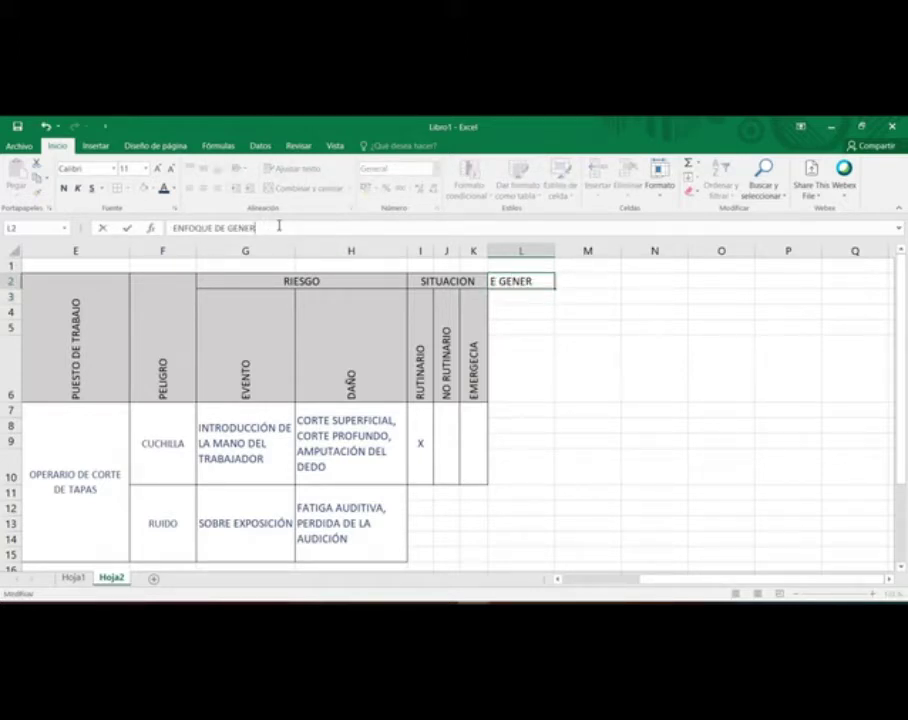
pyautogui.write('O')
pyautogui.press('Return')
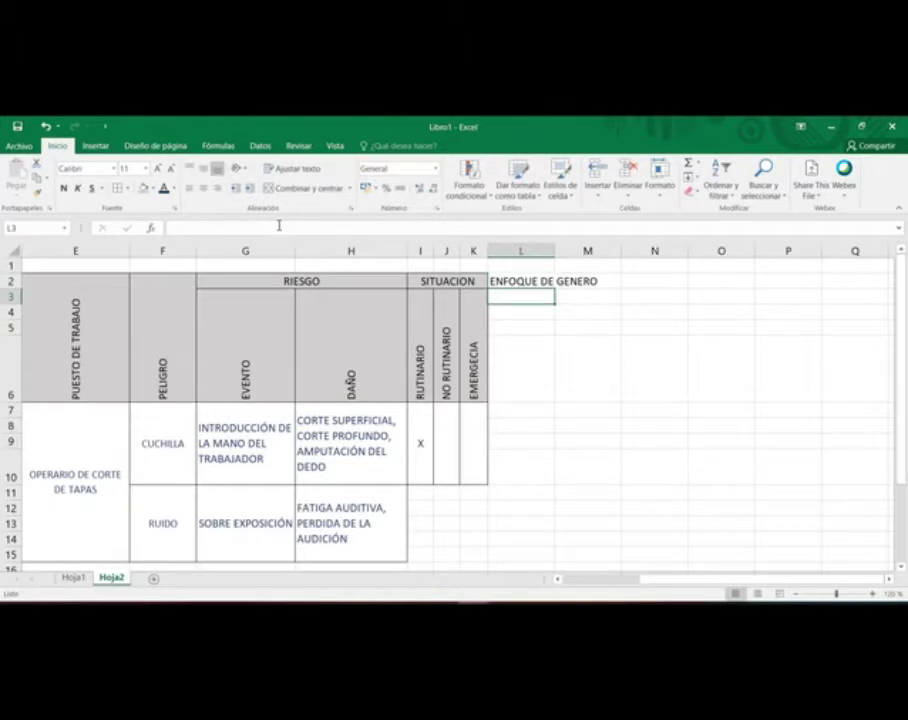
# Step: Merge and center the ENFOQUE DE GENERO header across cells L2 and M2
pyautogui.click(519, 284)
pyautogui.moveTo(519, 284); pyautogui.dragTo(590, 281)
pyautogui.press('Escape')
pyautogui.click(309, 187)
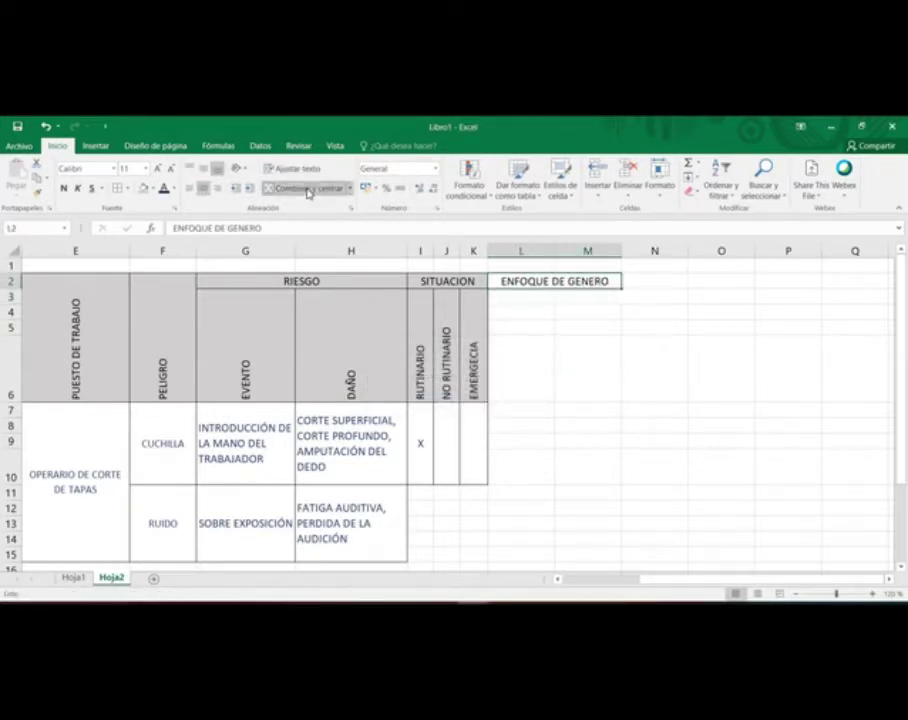
# Step: Fill the merged vertical EMERGECIA header from column K across into columns L and M
pyautogui.moveTo(519, 297); pyautogui.dragTo(524, 339)
pyautogui.click(473, 345)
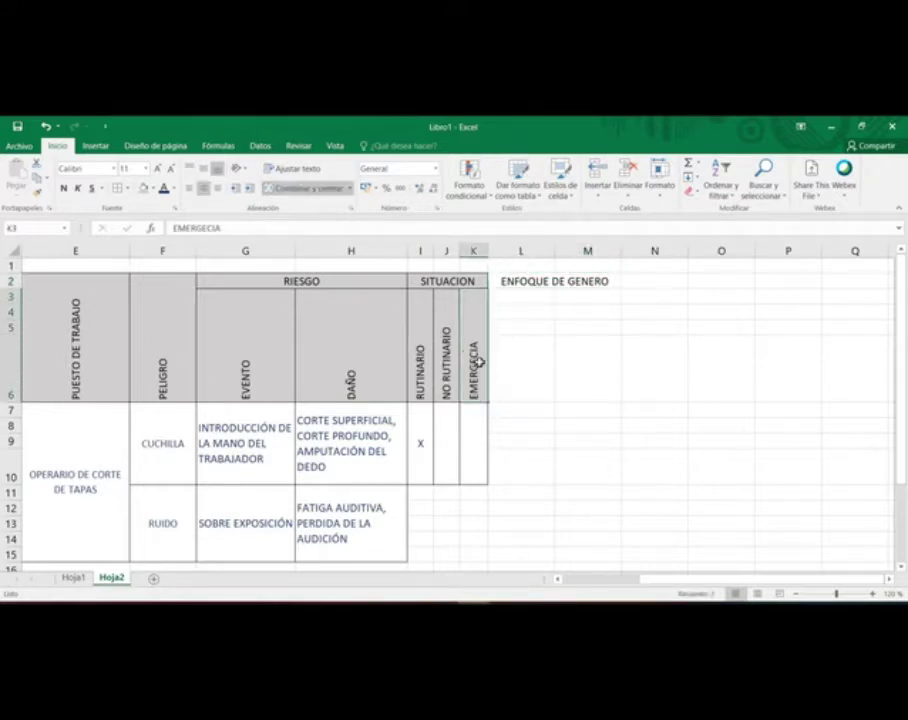
pyautogui.moveTo(489, 400); pyautogui.dragTo(610, 398)
# Step: Replace the copied header text with H in L3 and M in M3
pyautogui.doubleClick(540, 347)
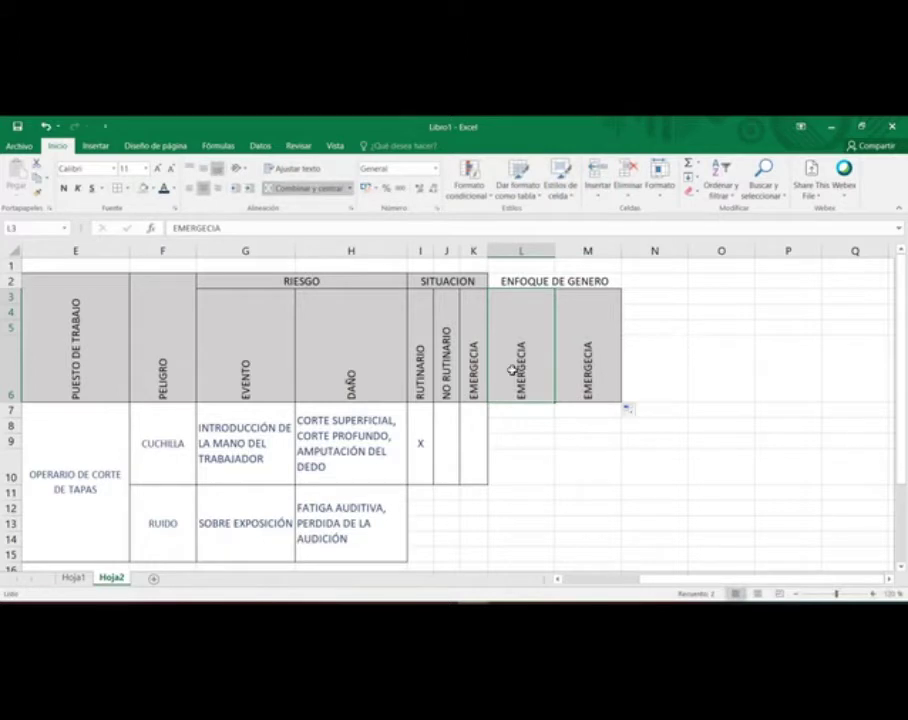
pyautogui.doubleClick(549, 394)
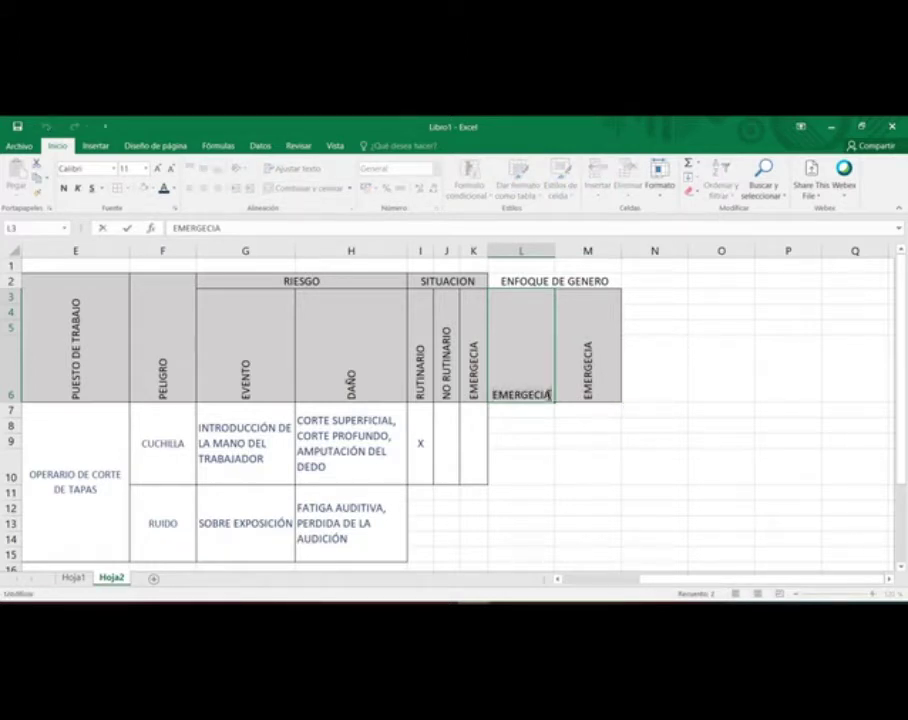
pyautogui.press('BackSpace')
pyautogui.press('BackSpace')
pyautogui.press('BackSpace')
pyautogui.press('BackSpace')
pyautogui.press('BackSpace')
pyautogui.press('BackSpace')
pyautogui.press('BackSpace')
pyautogui.press('BackSpace')
pyautogui.press('BackSpace')
pyautogui.write('H')
pyautogui.press('Tab')
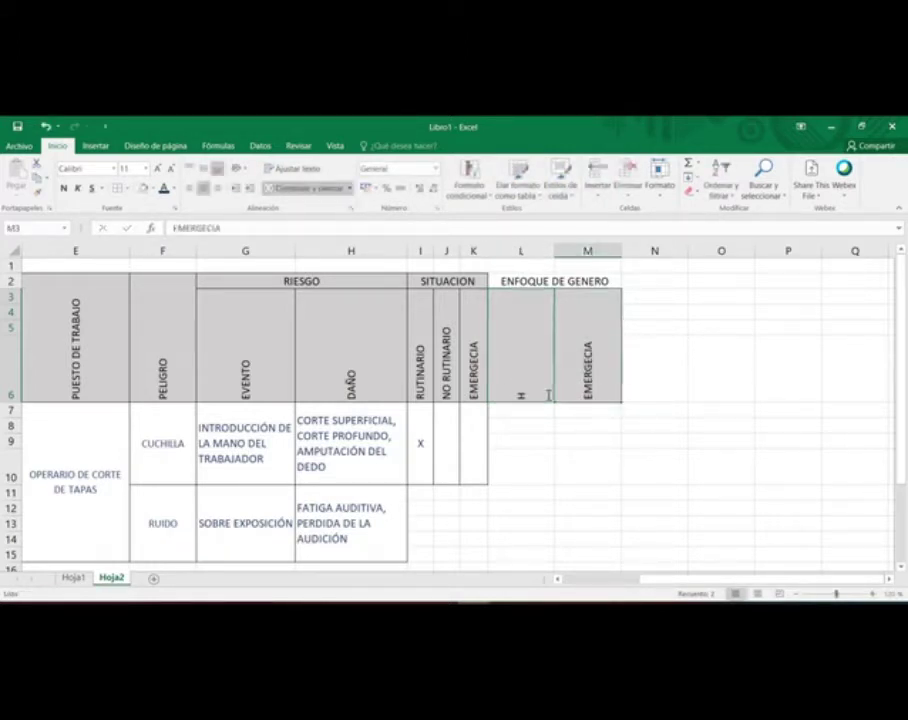
pyautogui.write('M')
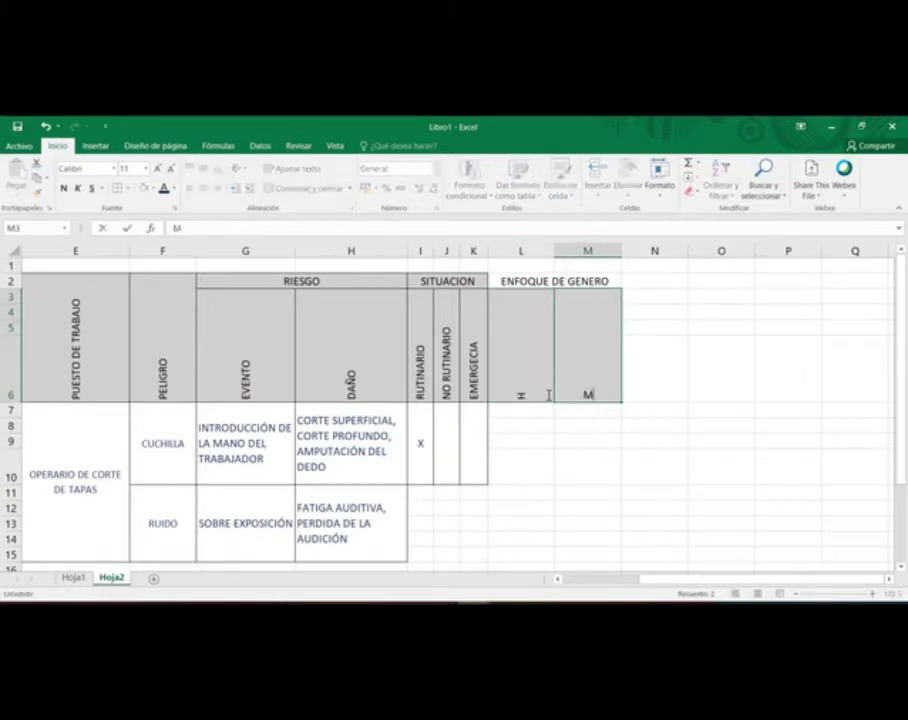
pyautogui.click(706, 505)
# Step: Narrow columns L and M to about the width of the situation columns
pyautogui.click(512, 376)
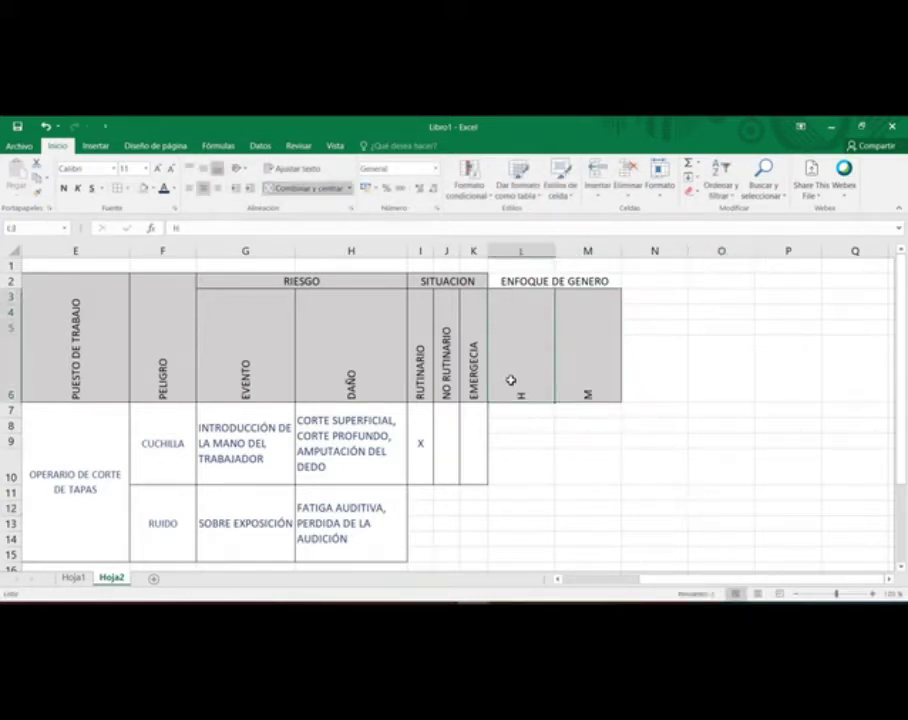
pyautogui.moveTo(554, 249); pyautogui.dragTo(519, 249)
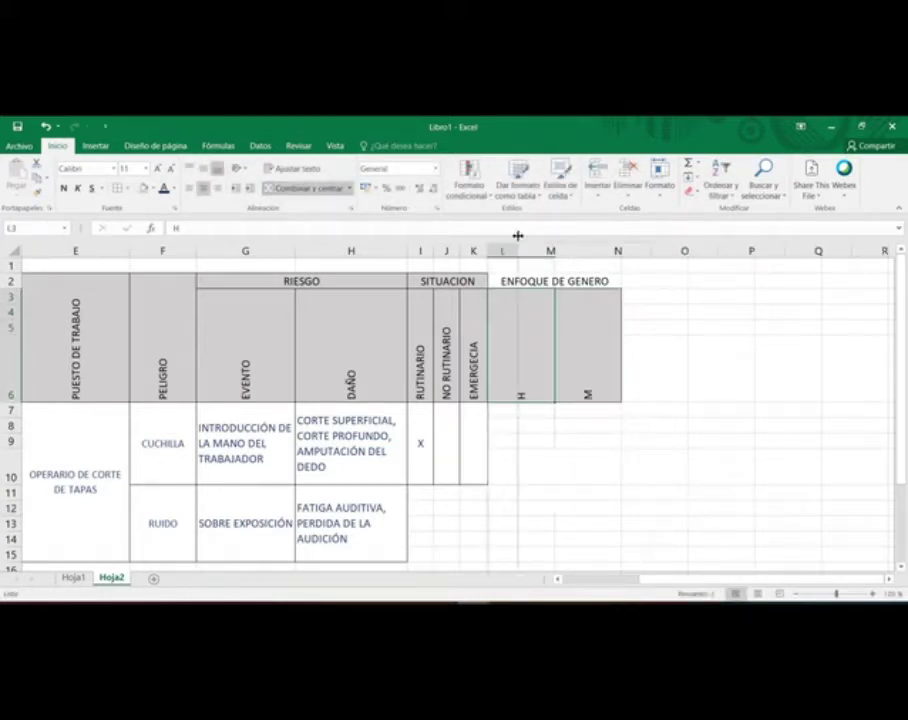
pyautogui.moveTo(582, 256); pyautogui.dragTo(548, 242)
pyautogui.click(661, 351)
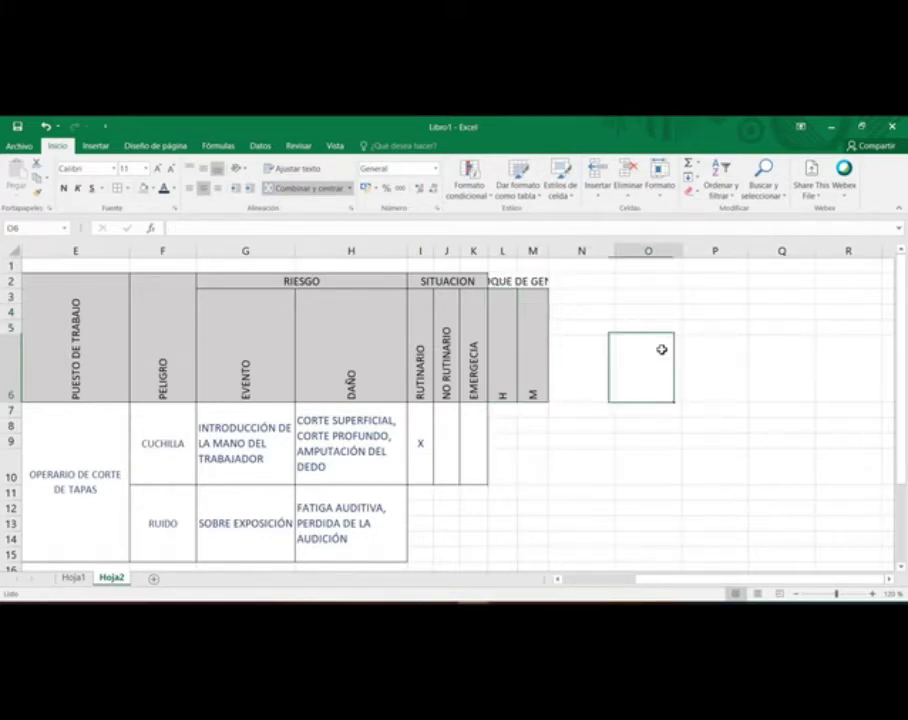
# Step: Extend the merged, bordered cell K7:K10 of the CUCHILLA row into columns L and M
pyautogui.click(152, 460)
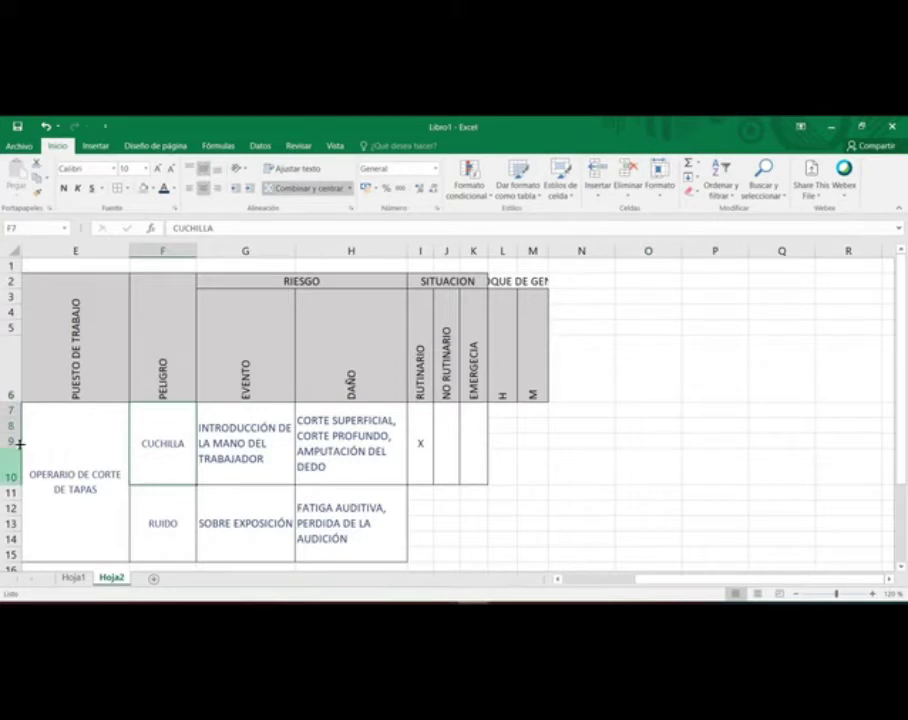
pyautogui.click(478, 428)
pyautogui.moveTo(487, 488); pyautogui.dragTo(548, 480)
pyautogui.click(622, 446)
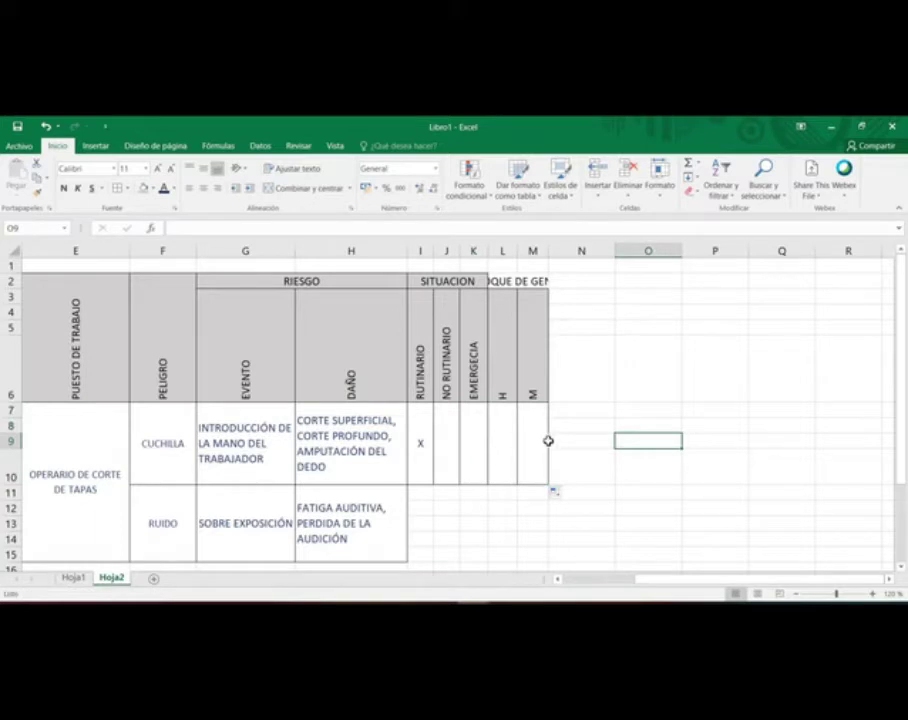
pyautogui.click(506, 443)
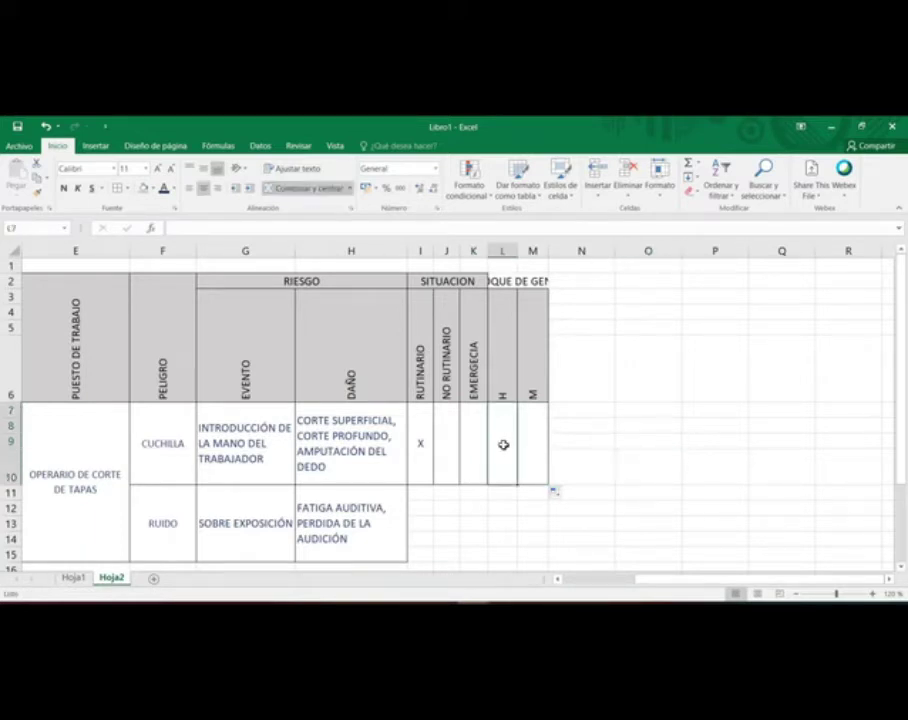
pyautogui.click(541, 358)
pyautogui.click(505, 370)
pyautogui.click(480, 365)
pyautogui.click(525, 375)
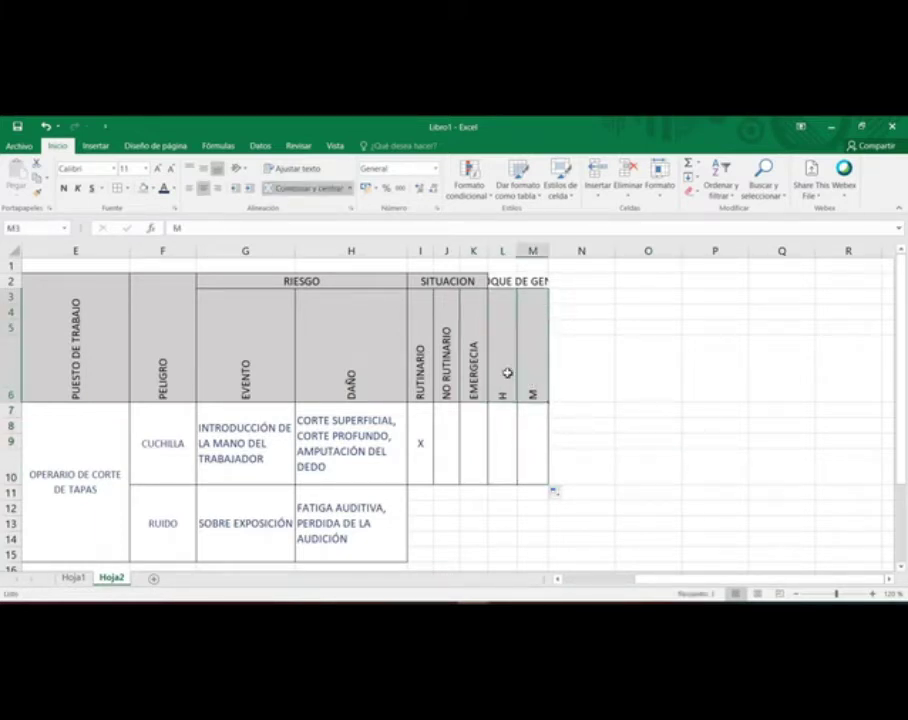
pyautogui.moveTo(505, 367); pyautogui.dragTo(531, 383)
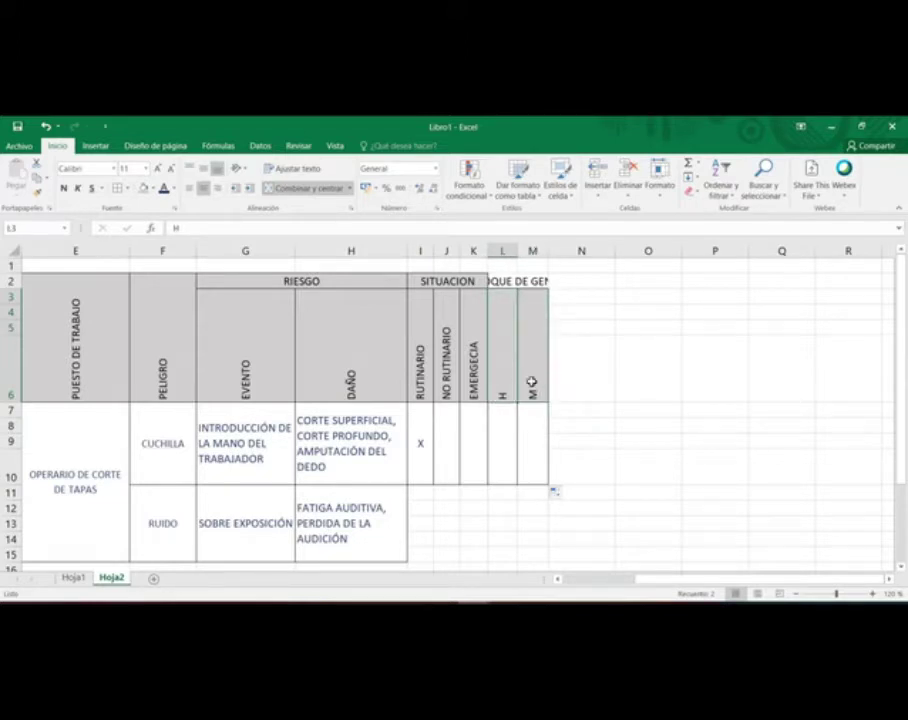
# Step: Insert a new column between the H and M gender columns
pyautogui.click(540, 252)
pyautogui.rightClick(543, 257)
pyautogui.click(600, 347)
pyautogui.click(580, 395)
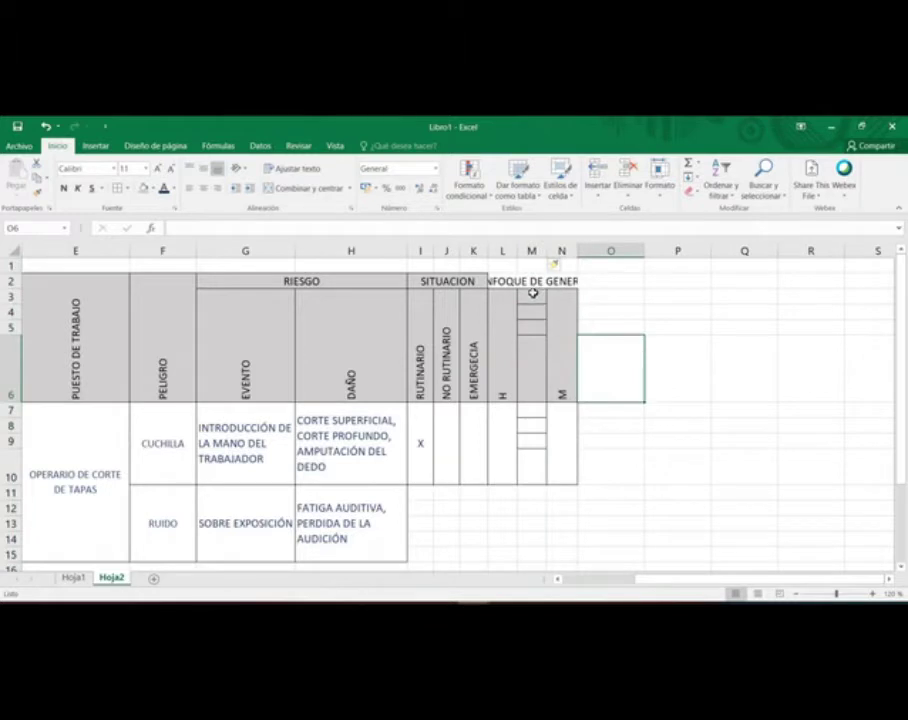
# Step: Fill the H header from L3 into the new column M, and replace the N3 header with INDISTINTO
pyautogui.moveTo(511, 304); pyautogui.dragTo(557, 397)
pyautogui.click(563, 390)
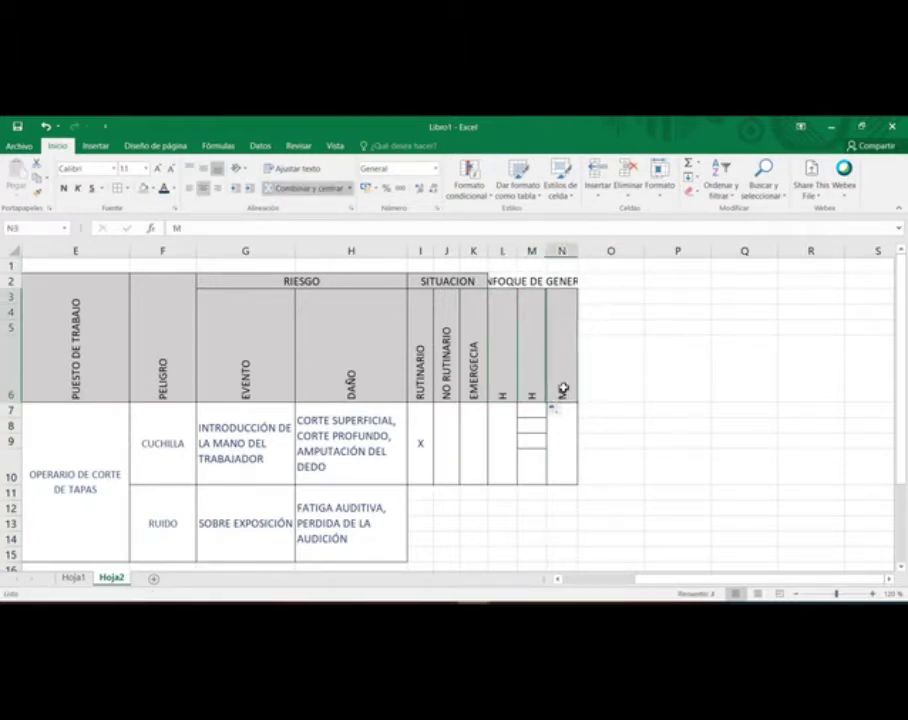
pyautogui.write('INDISTINTO')
pyautogui.press('Return')
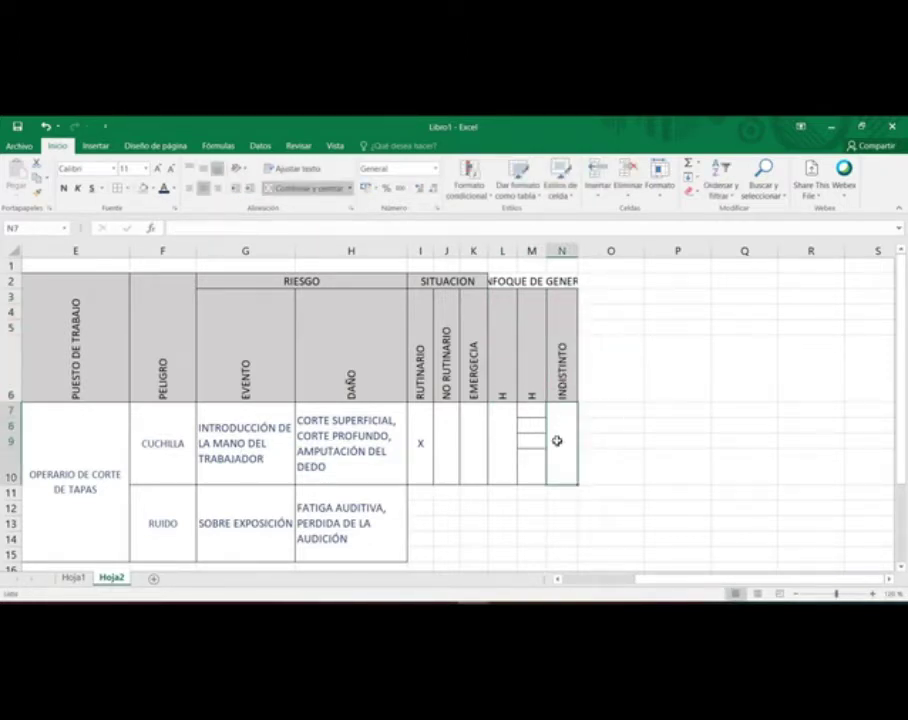
# Step: Extend the merged, bordered cell N7:N10 into column M of the CUCHILLA row
pyautogui.moveTo(578, 483); pyautogui.dragTo(531, 481)
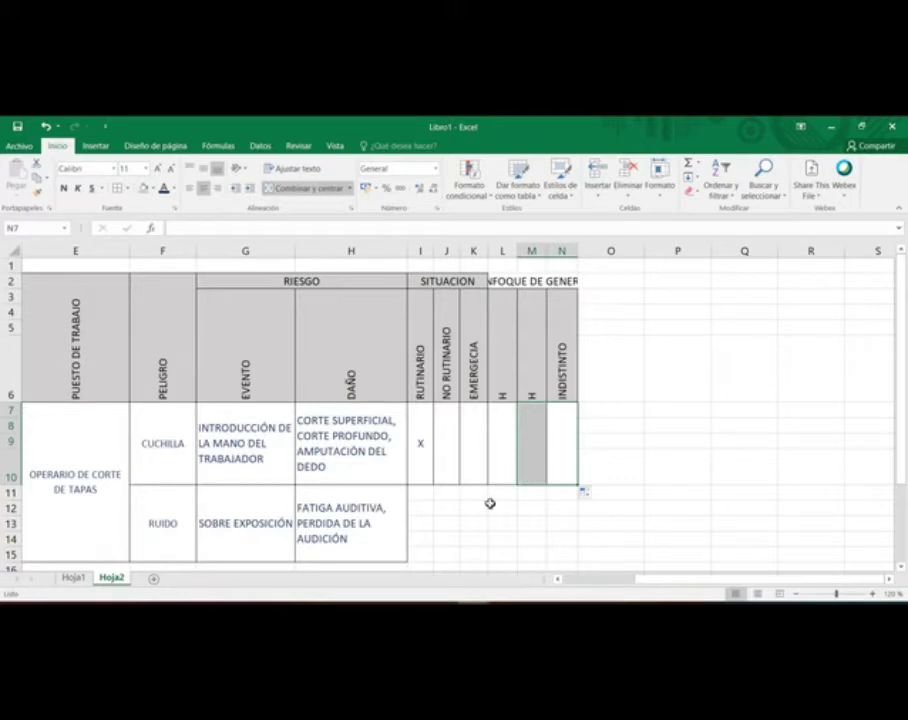
pyautogui.click(503, 500)
pyautogui.click(557, 425)
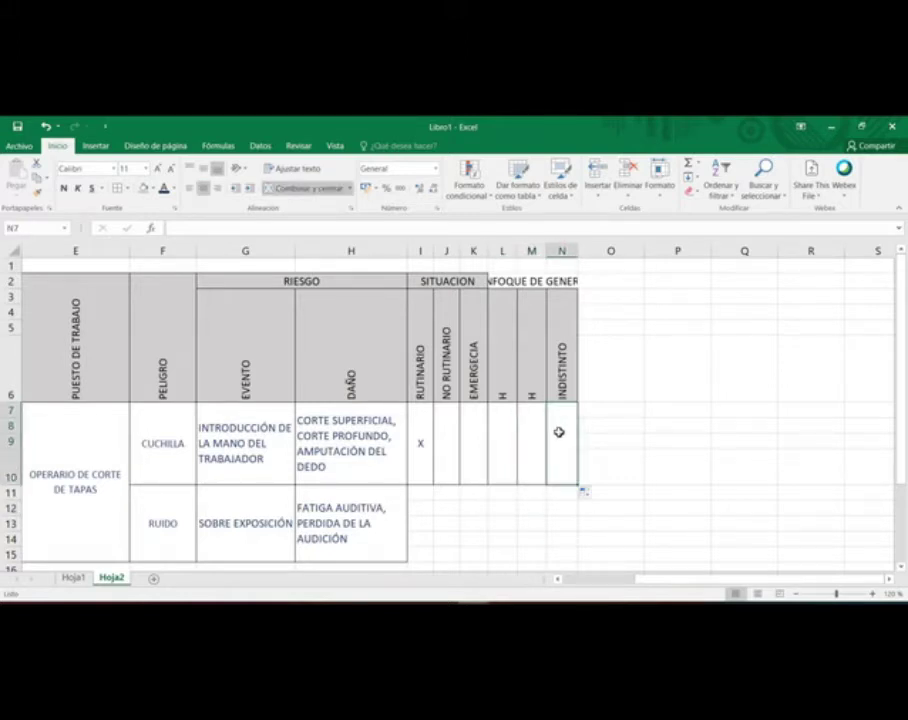
# Step: Try X marks for the CUCHILLA hazard in L7 and M7, and clear both cells
pyautogui.hscroll(-3, 521, 432)
pyautogui.click(501, 440)
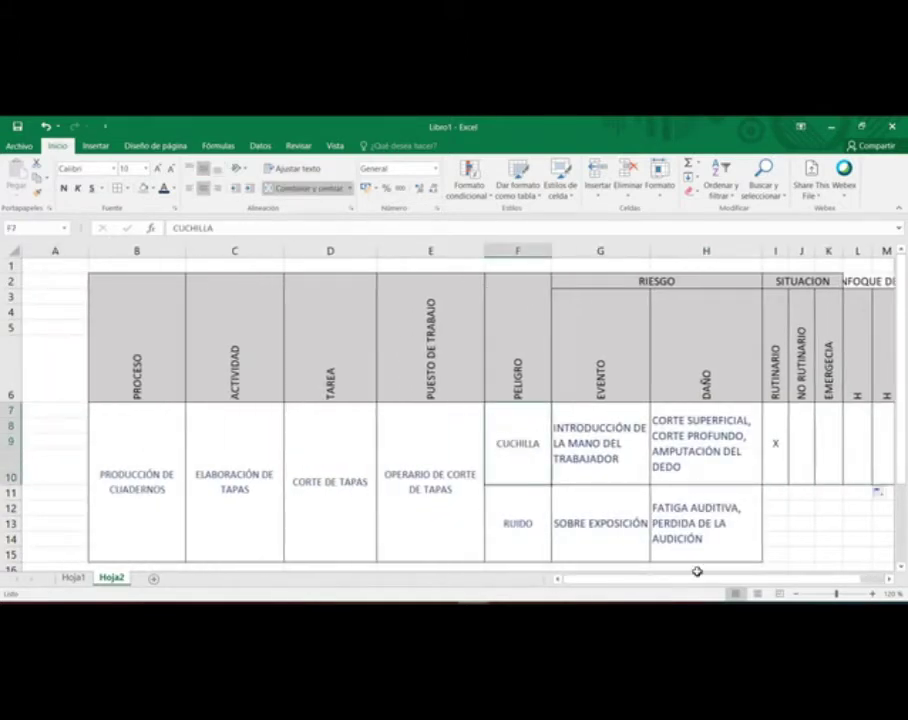
pyautogui.hscroll(1, 722, 587)
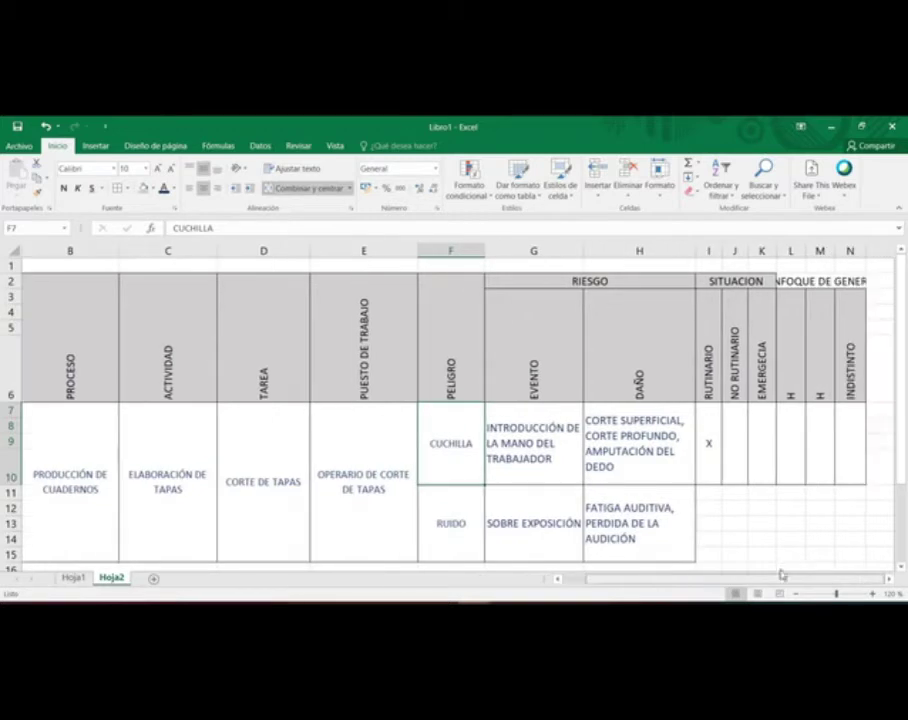
pyautogui.click(787, 445)
pyautogui.write('x')
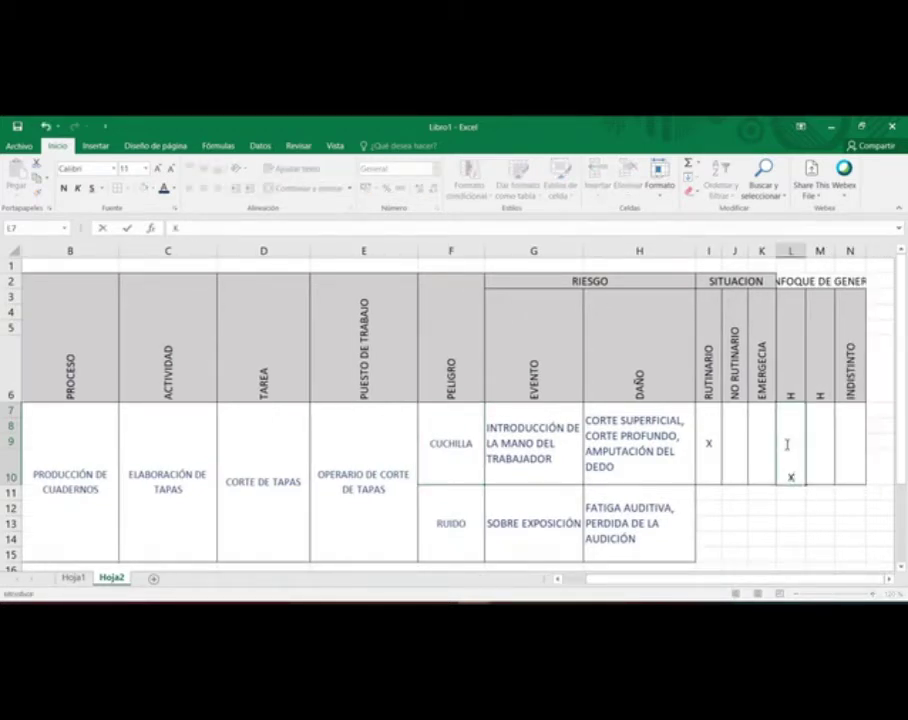
pyautogui.hotkey('ctrl', 'Return')
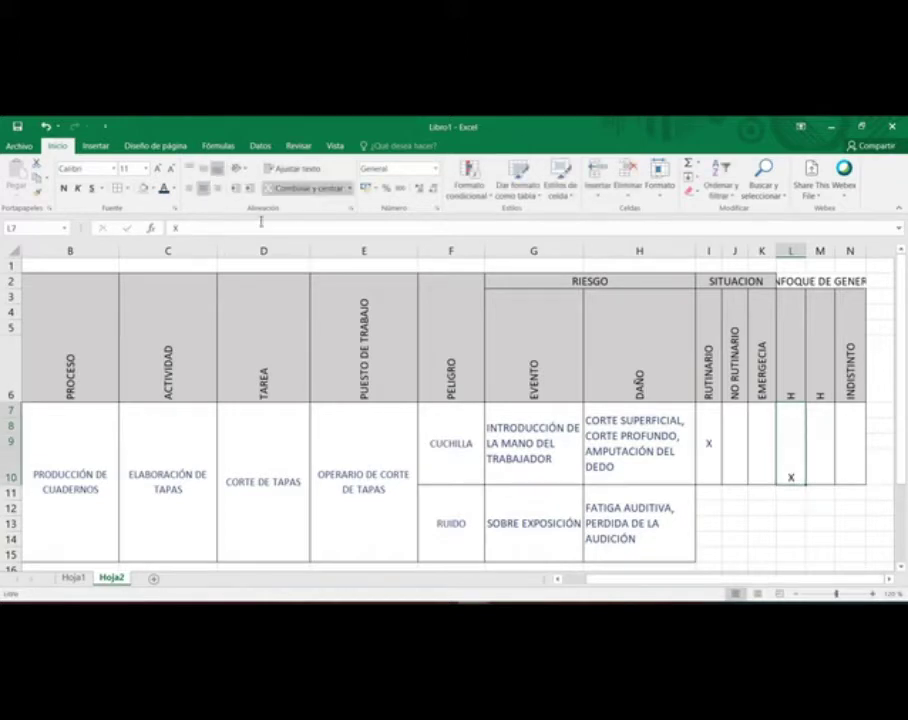
pyautogui.click(822, 443)
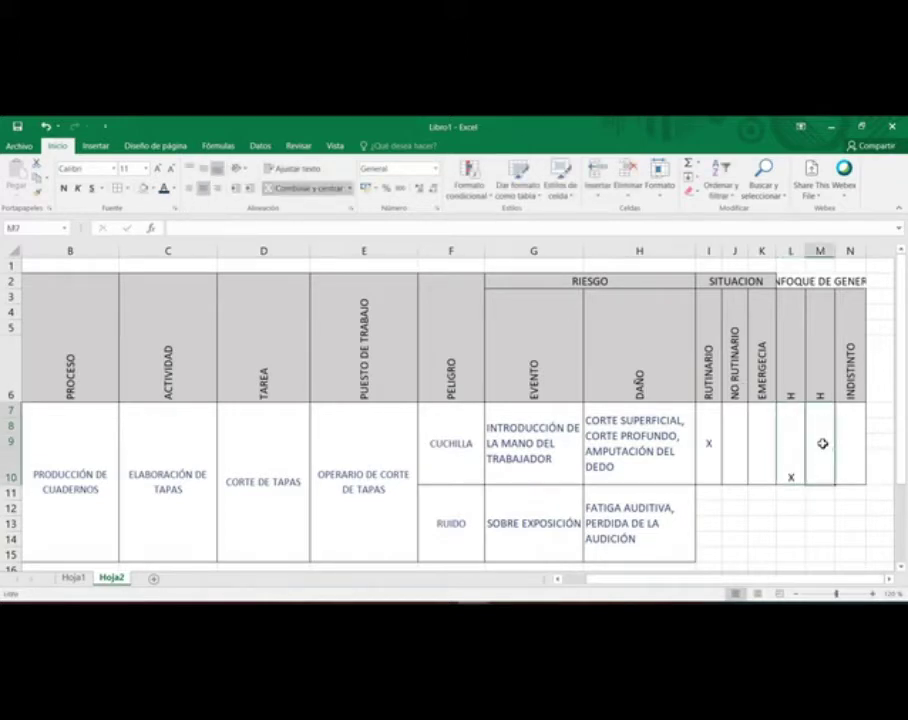
pyautogui.write('x')
pyautogui.click(759, 537)
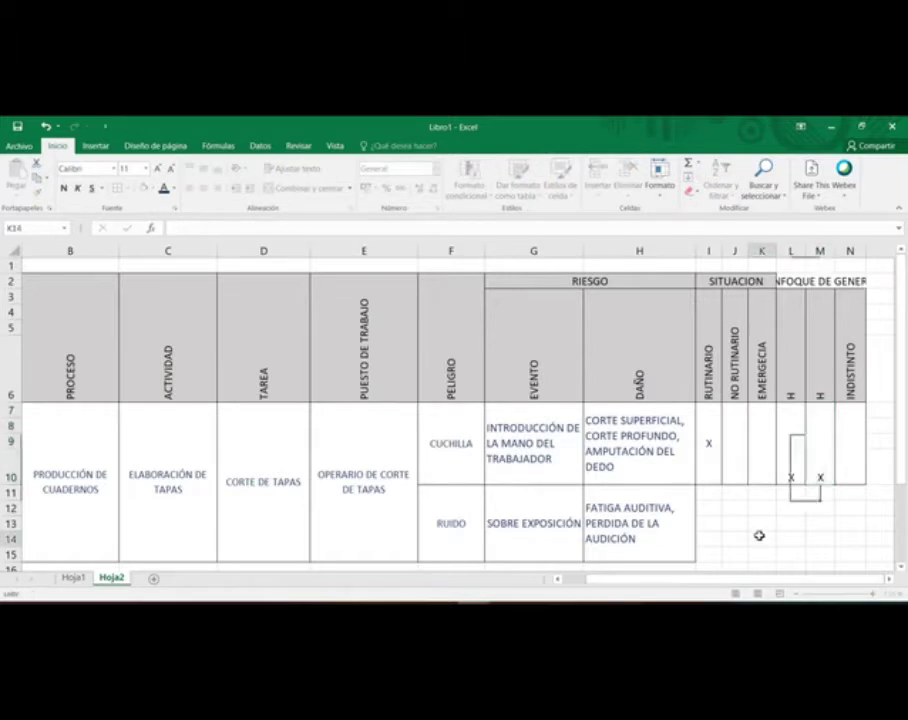
pyautogui.moveTo(824, 440); pyautogui.dragTo(797, 440)
pyautogui.press('Delete')
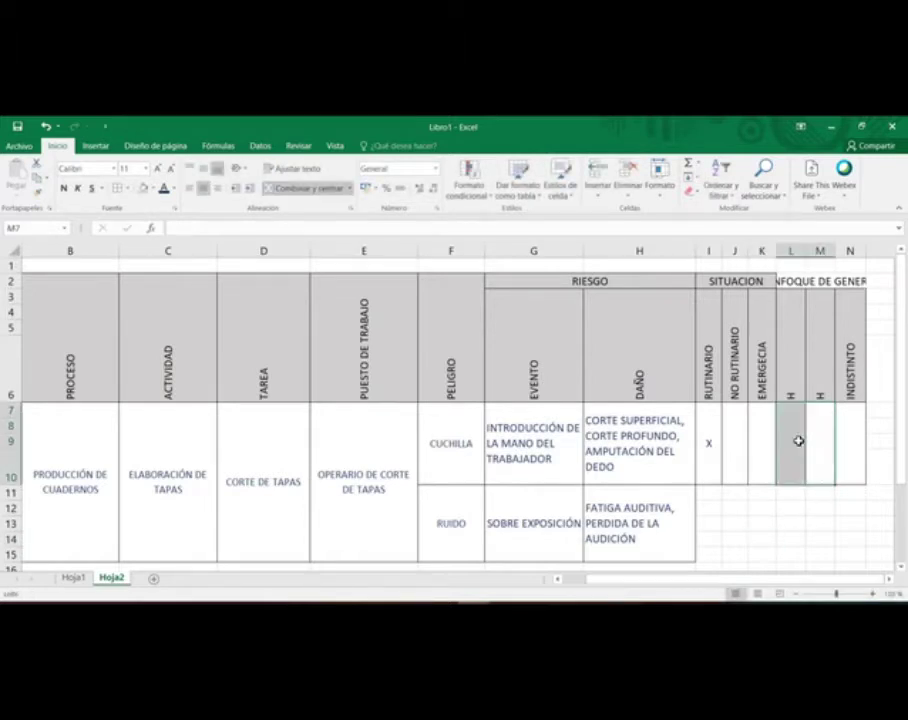
# Step: Widen column N until the merged ENFOQUE DE GENERO header fits in full
pyautogui.click(872, 594)
pyautogui.click(872, 594)
pyautogui.click(872, 594)
pyautogui.click(872, 594)
pyautogui.click(872, 594)
pyautogui.hscroll(1, 873, 578)
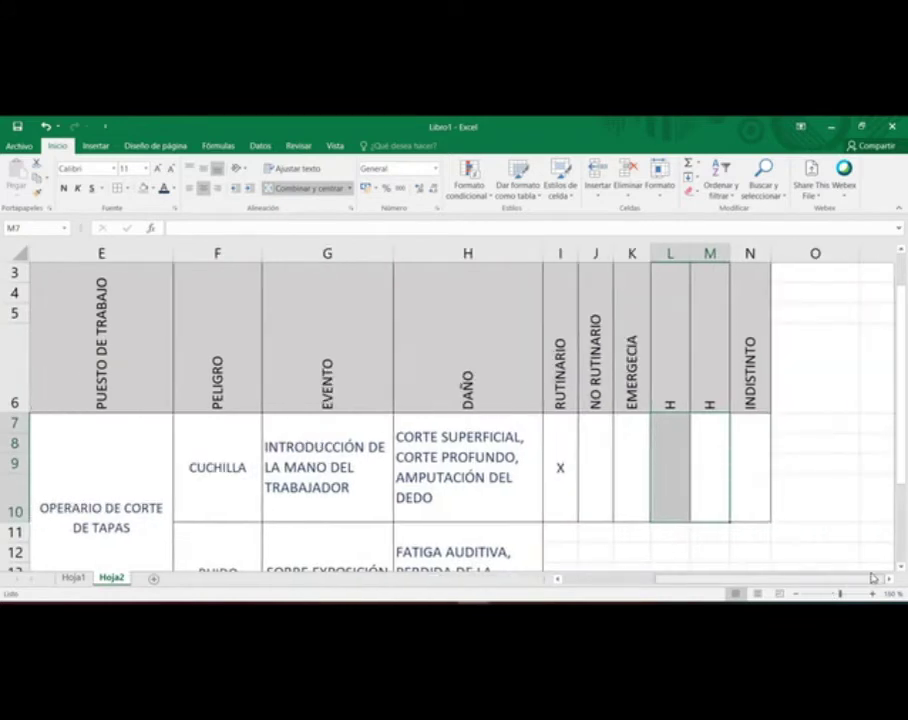
pyautogui.click(900, 253)
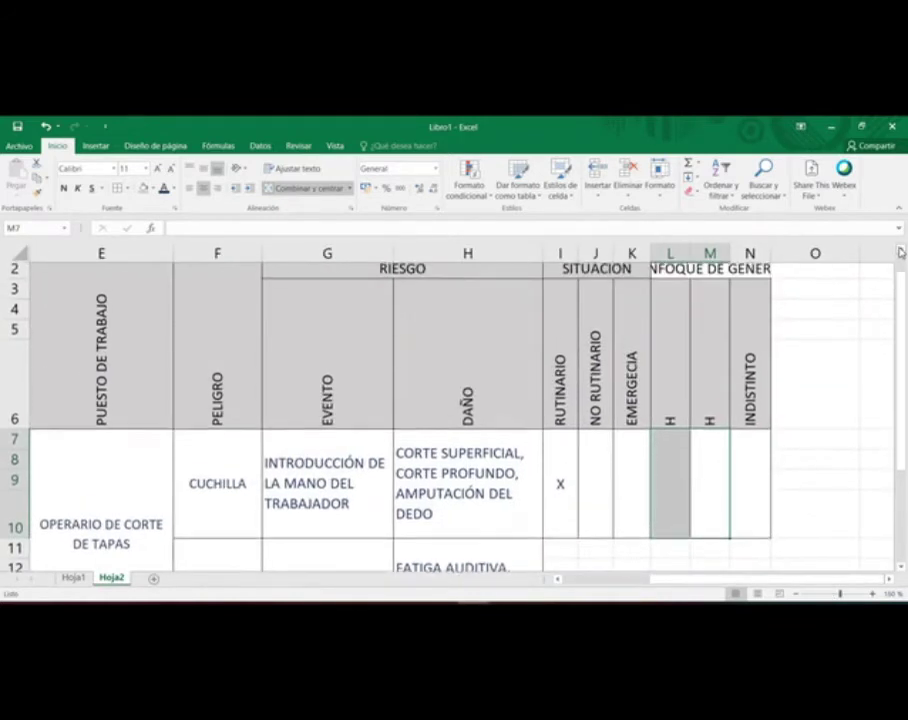
pyautogui.click(900, 253)
pyautogui.click(695, 290)
pyautogui.moveTo(765, 252); pyautogui.dragTo(804, 256)
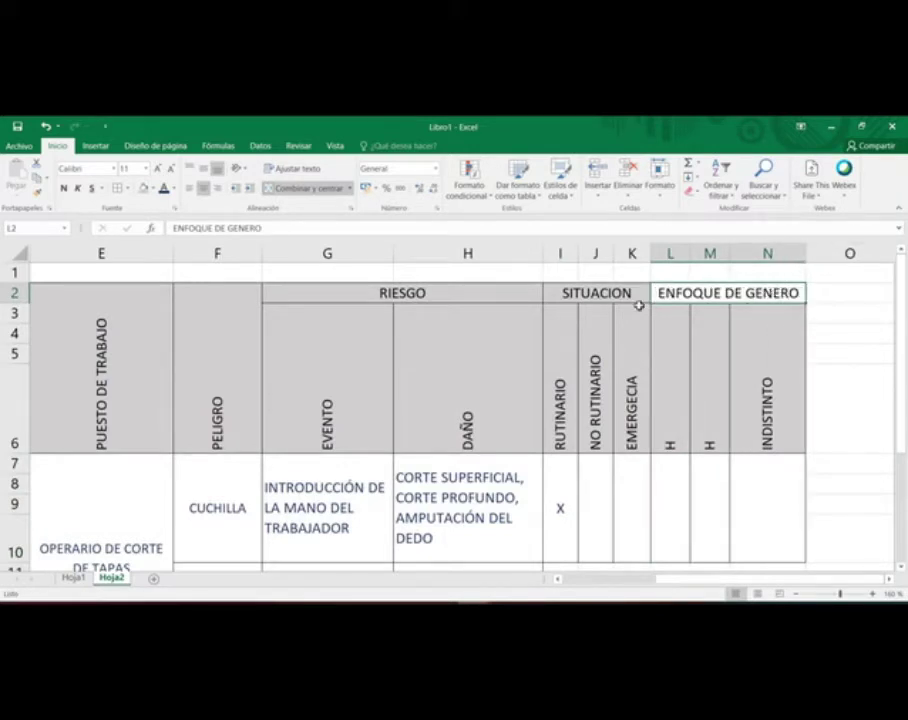
# Step: Copy the SITUACION header's formatting onto the ENFOQUE DE GENERO header
pyautogui.click(612, 292)
pyautogui.click(37, 189)
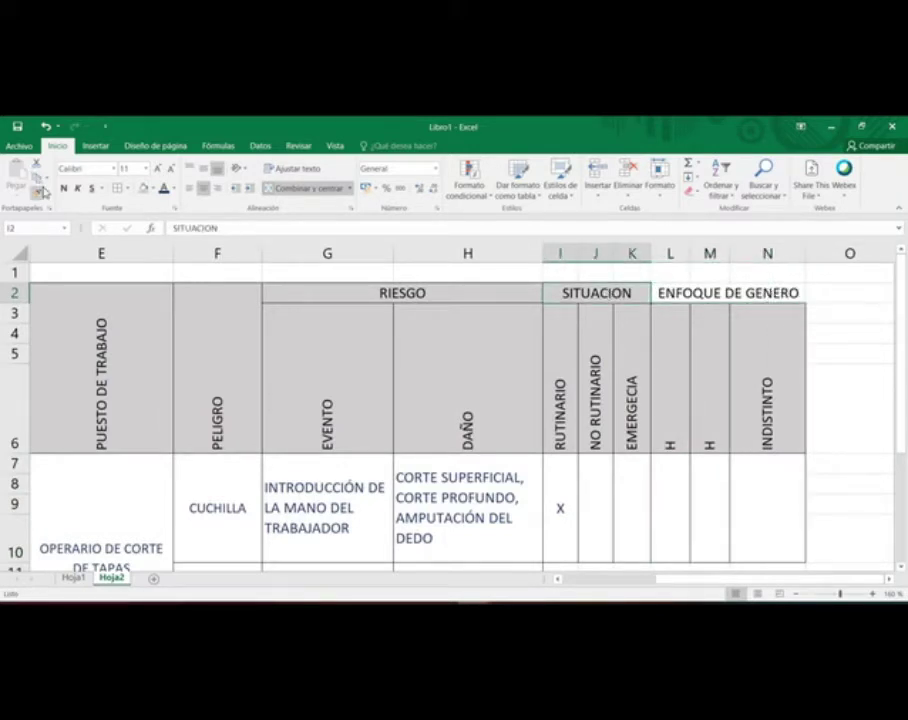
pyautogui.click(740, 296)
pyautogui.click(778, 308)
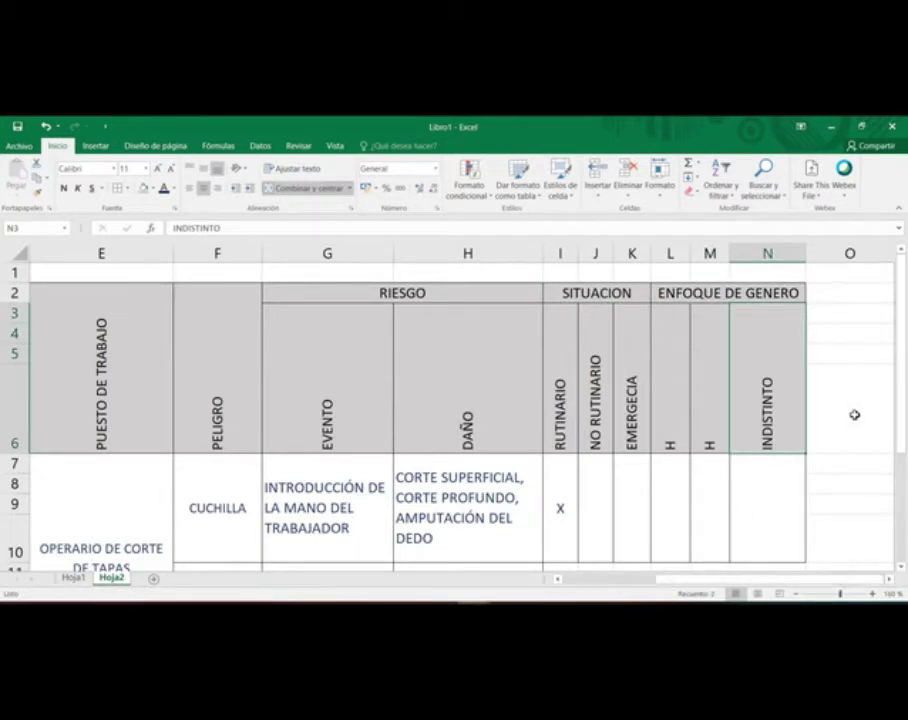
# Step: Narrow column L slightly and try to copy its format onto columns M and N
pyautogui.click(796, 593)
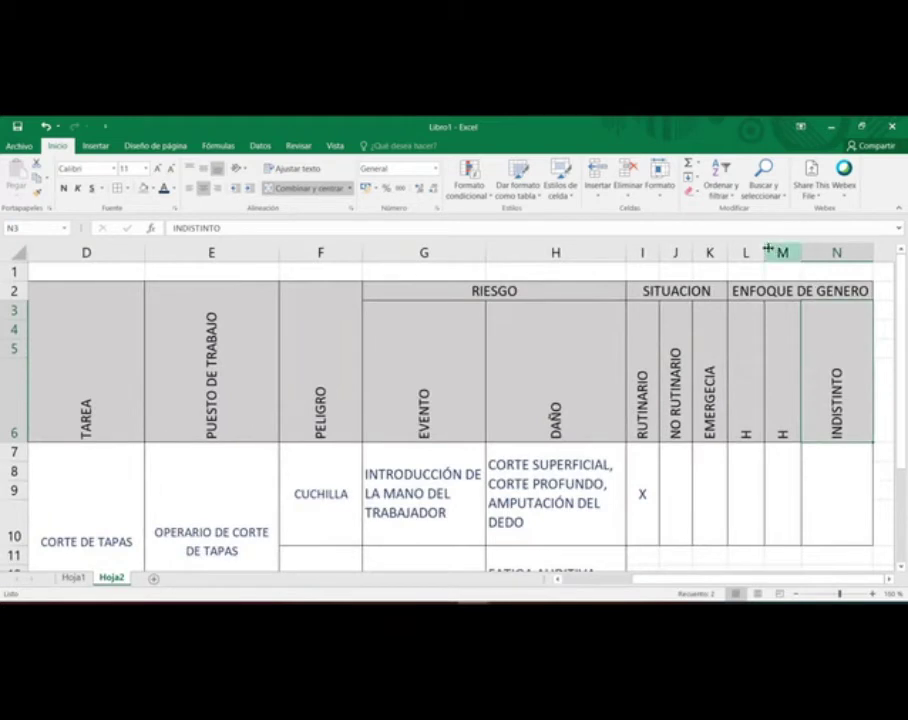
pyautogui.moveTo(762, 244); pyautogui.dragTo(754, 243)
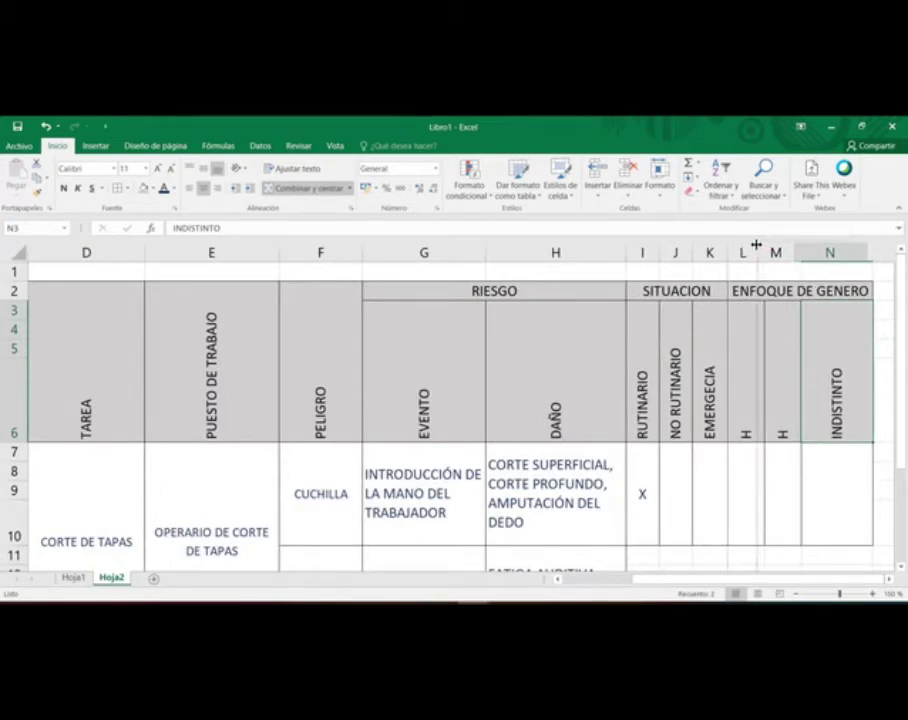
pyautogui.click(743, 252)
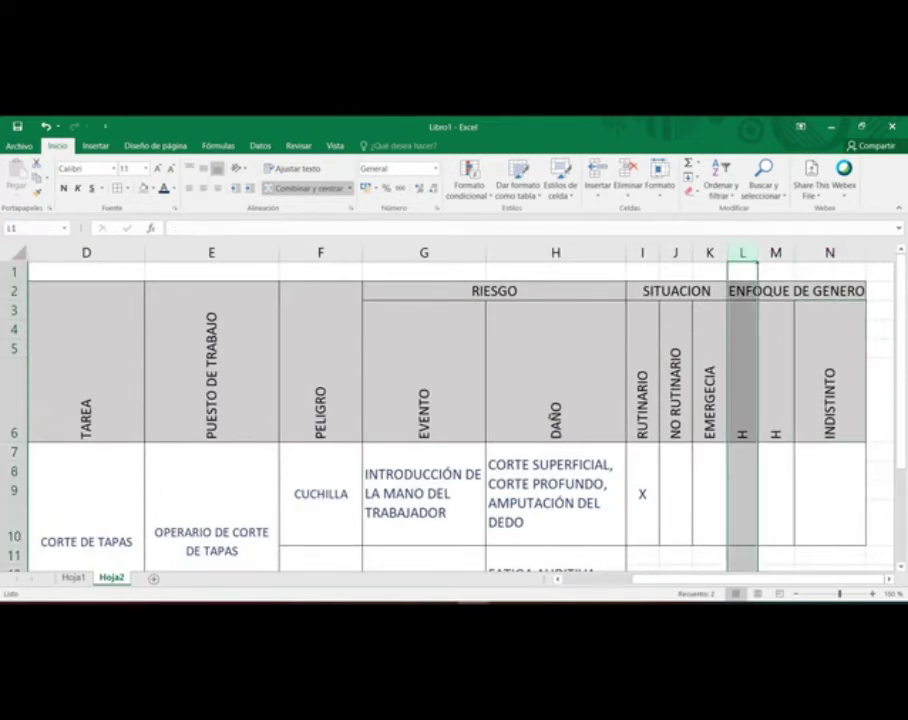
pyautogui.click(37, 190)
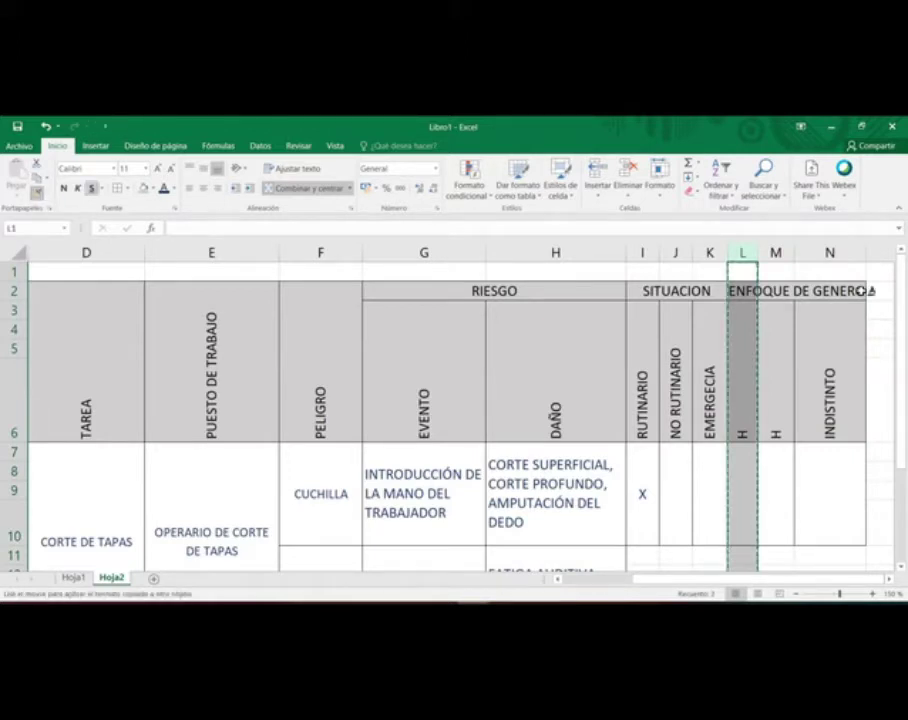
pyautogui.moveTo(777, 252); pyautogui.dragTo(820, 252)
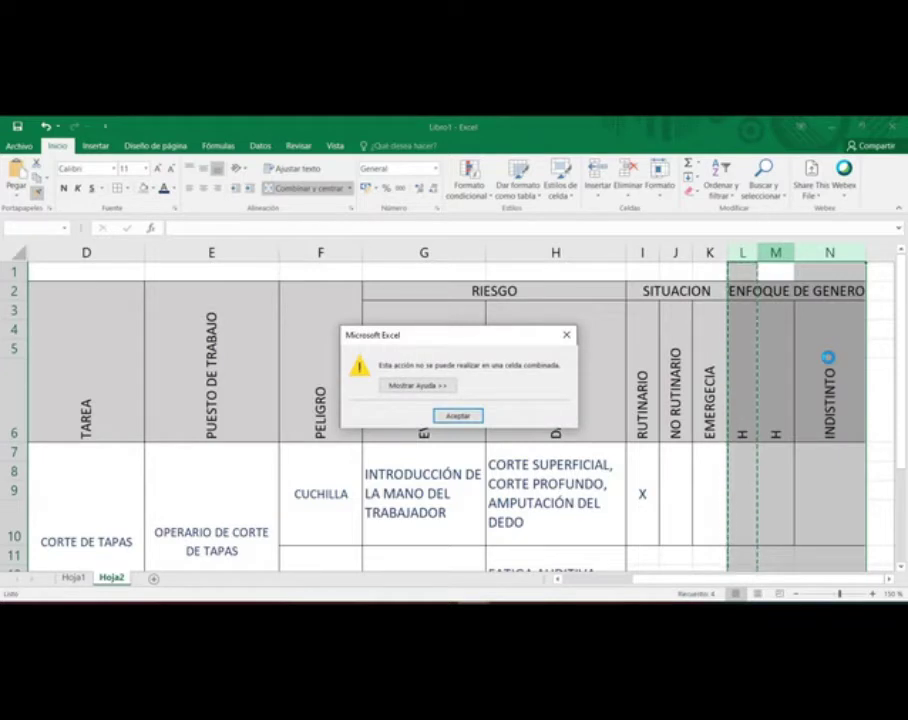
pyautogui.press('Return')
pyautogui.click(805, 334)
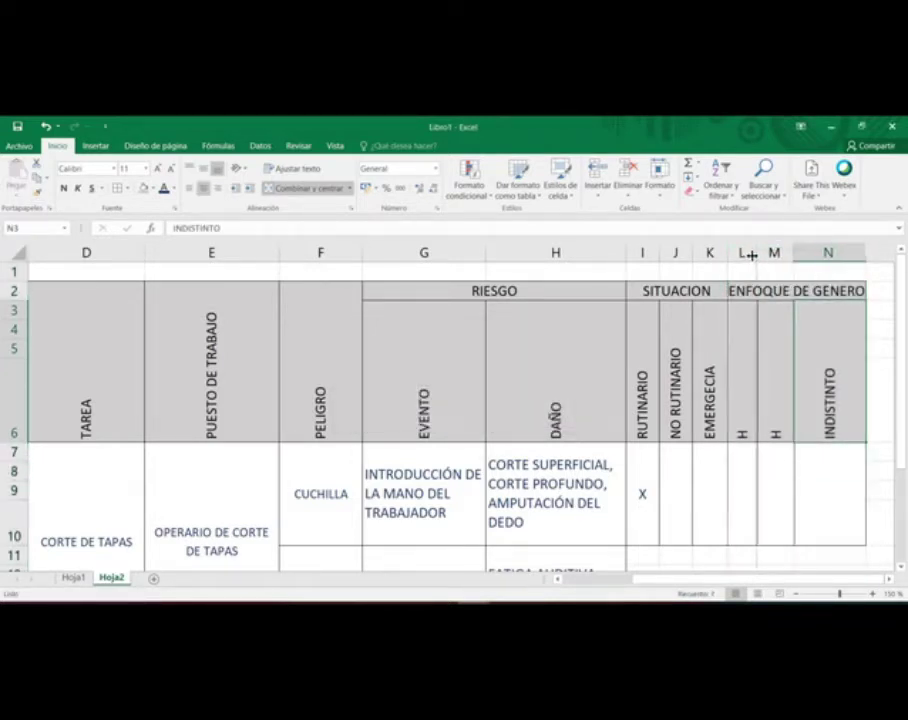
# Step: Narrow columns L and M further beneath the ENFOQUE DE GENERO header
pyautogui.moveTo(755, 257); pyautogui.dragTo(779, 251)
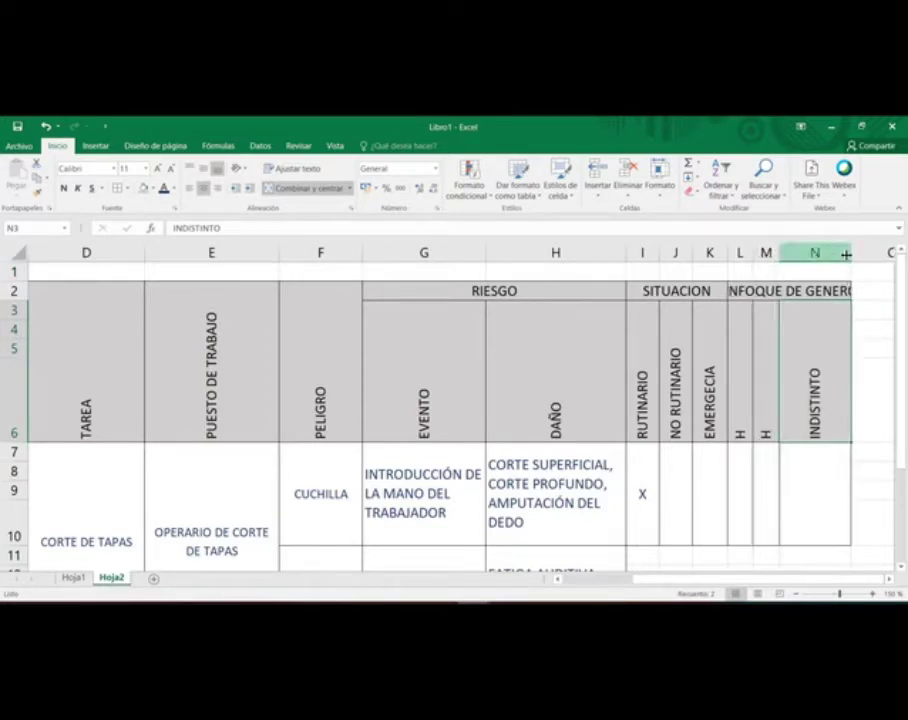
# Step: Narrow the INDISTINTO column slightly and change the duplicate H heading in M3 to M
pyautogui.moveTo(843, 253); pyautogui.dragTo(836, 250)
pyautogui.click(768, 409)
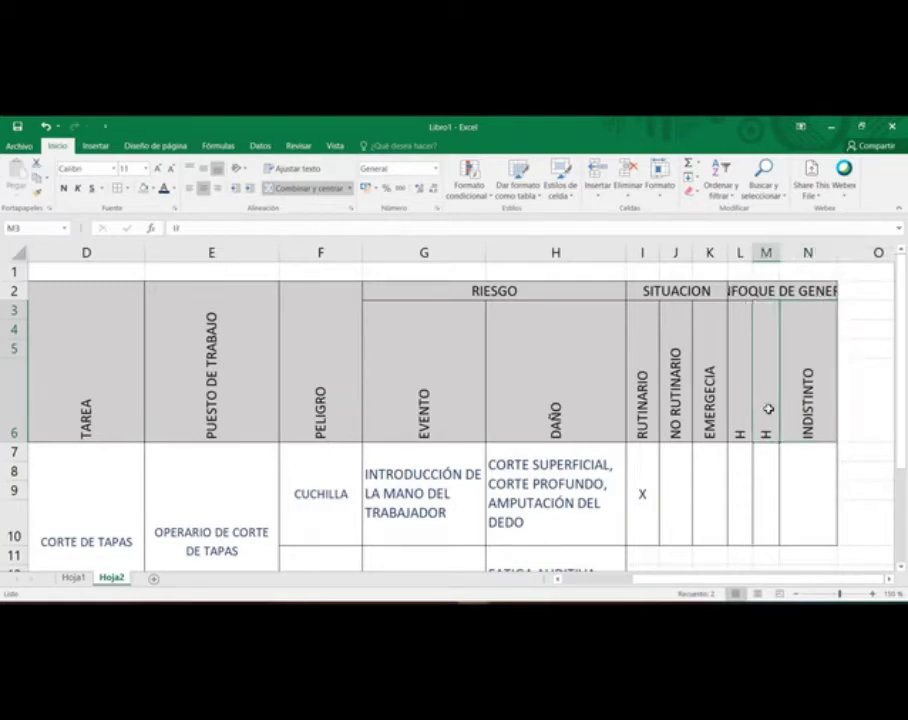
pyautogui.write('M')
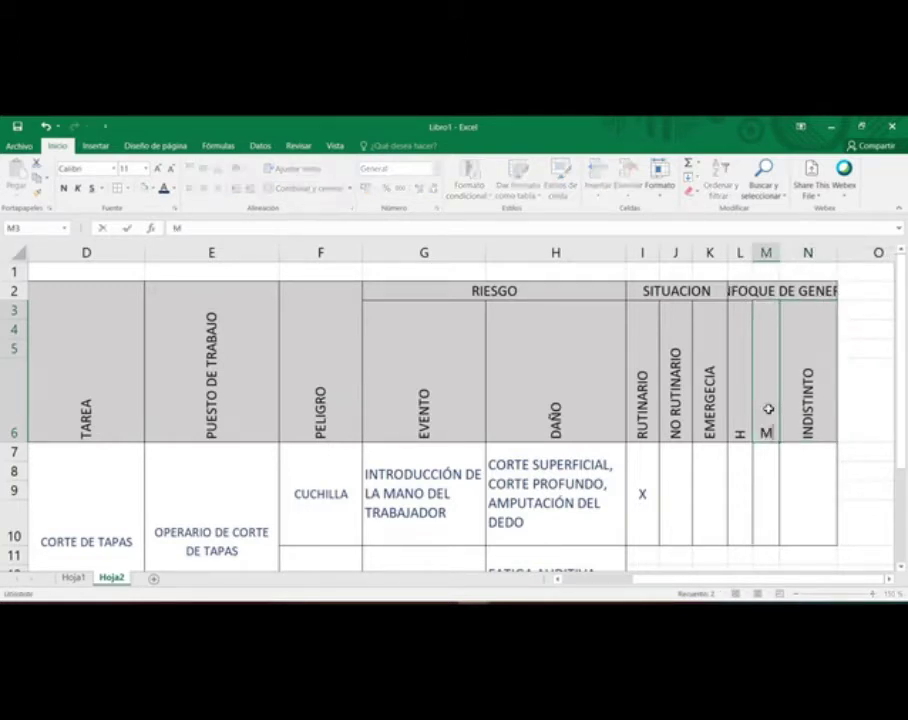
pyautogui.press('Return')
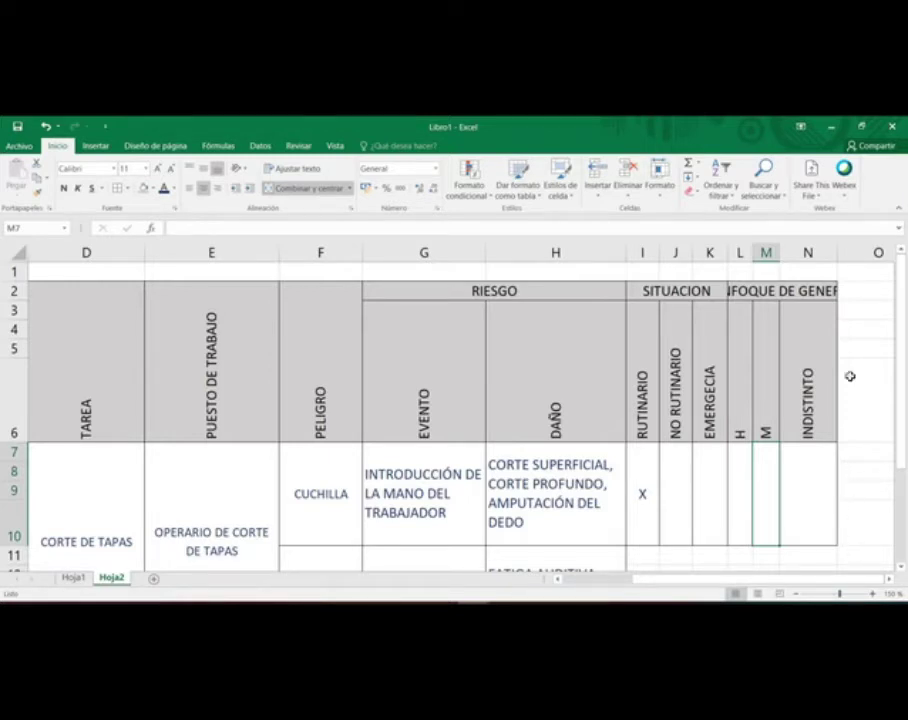
# Step: Reduce the font size of the ENFOQUE DE GENERO heading to 9
pyautogui.click(780, 290)
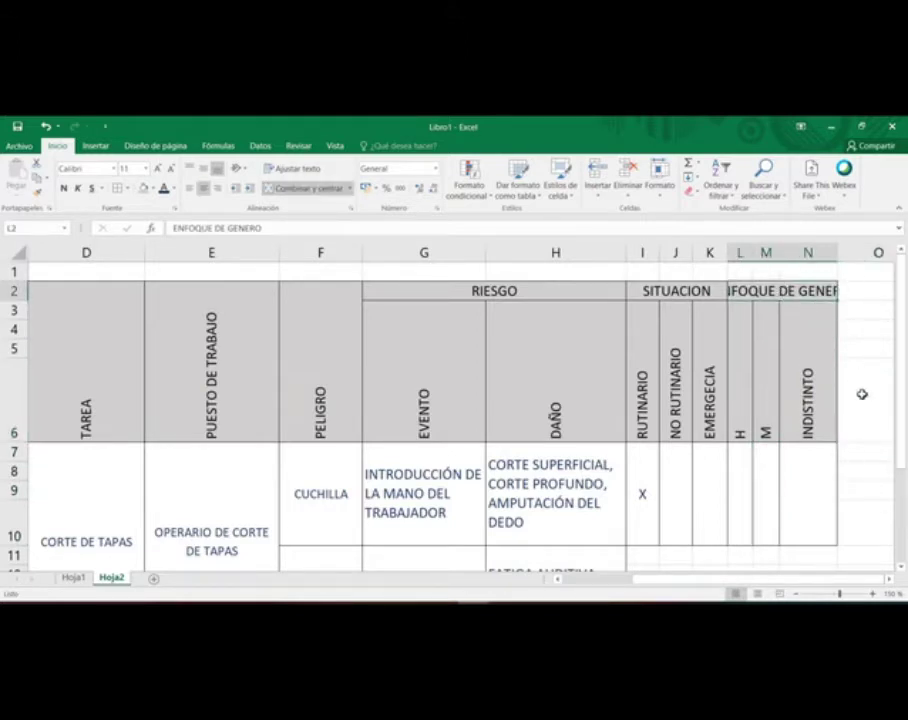
pyautogui.click(158, 169)
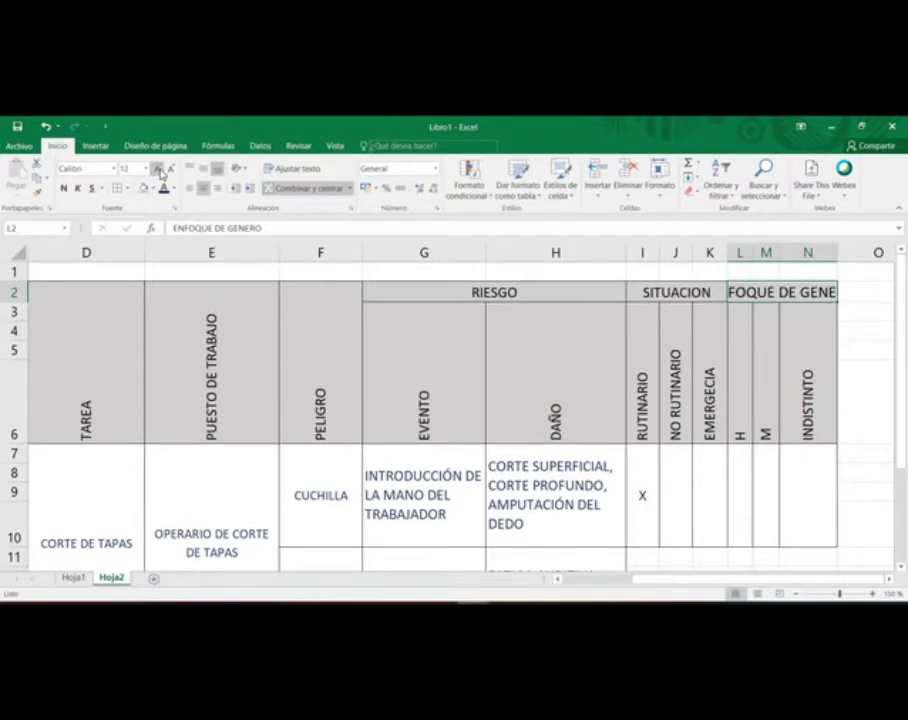
pyautogui.click(170, 168)
pyautogui.click(170, 168)
pyautogui.click(170, 168)
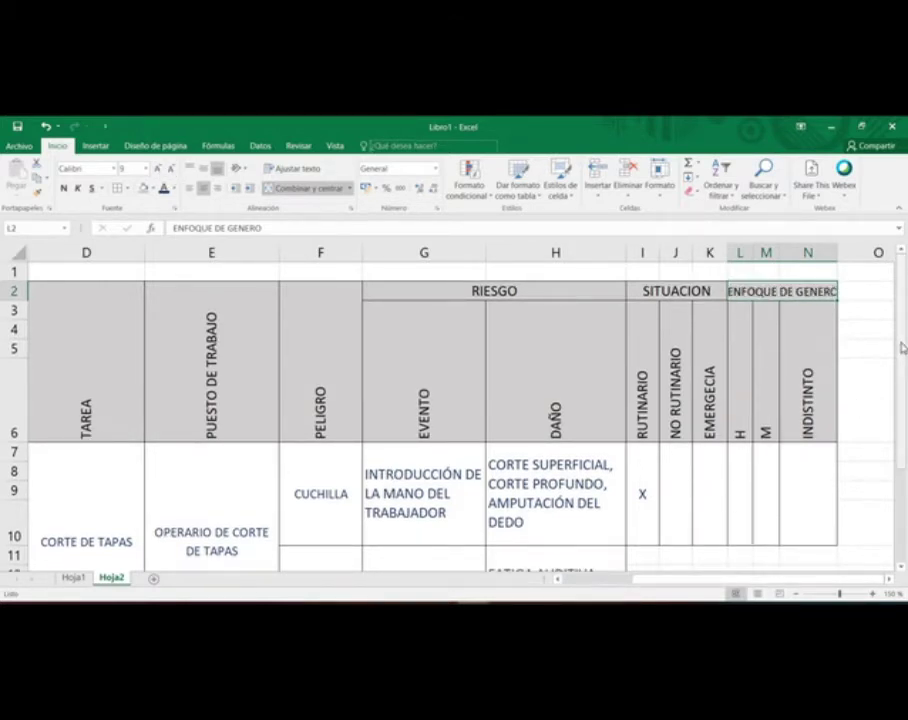
# Step: Narrow the INDISTINTO column further so it fits closely around its vertical heading
pyautogui.scroll(-2, 902, 347)
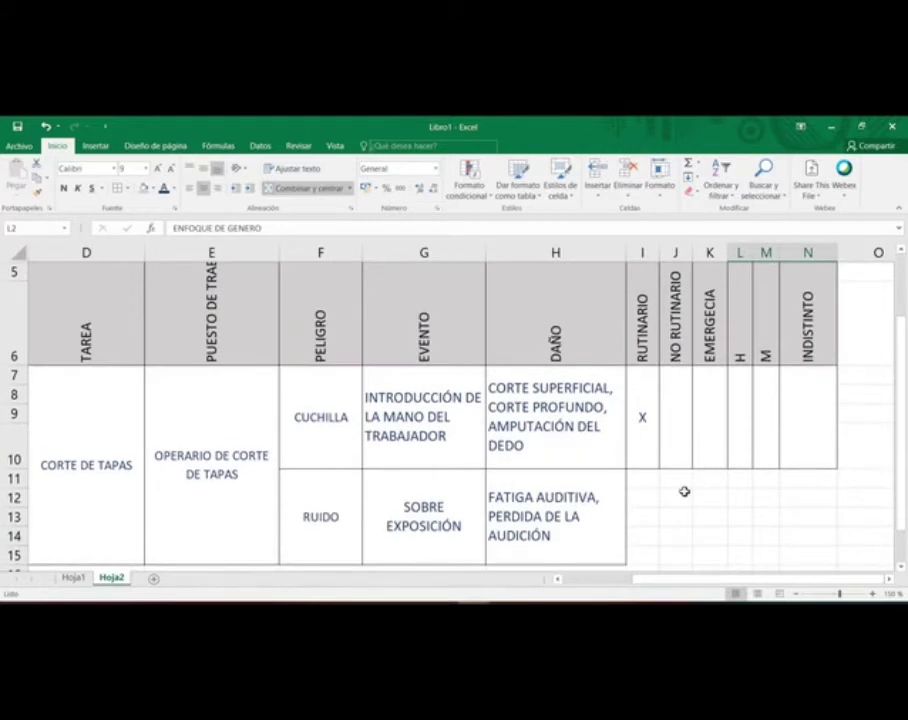
pyautogui.click(796, 594)
pyautogui.click(796, 594)
pyautogui.click(796, 594)
pyautogui.click(796, 594)
pyautogui.click(796, 594)
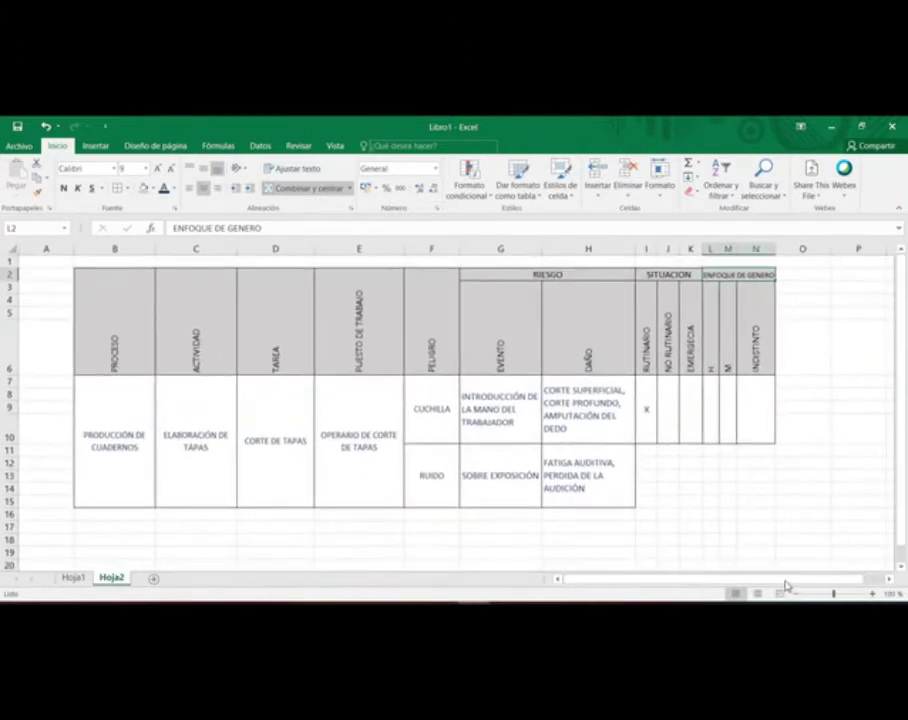
pyautogui.moveTo(788, 585); pyautogui.dragTo(833, 585)
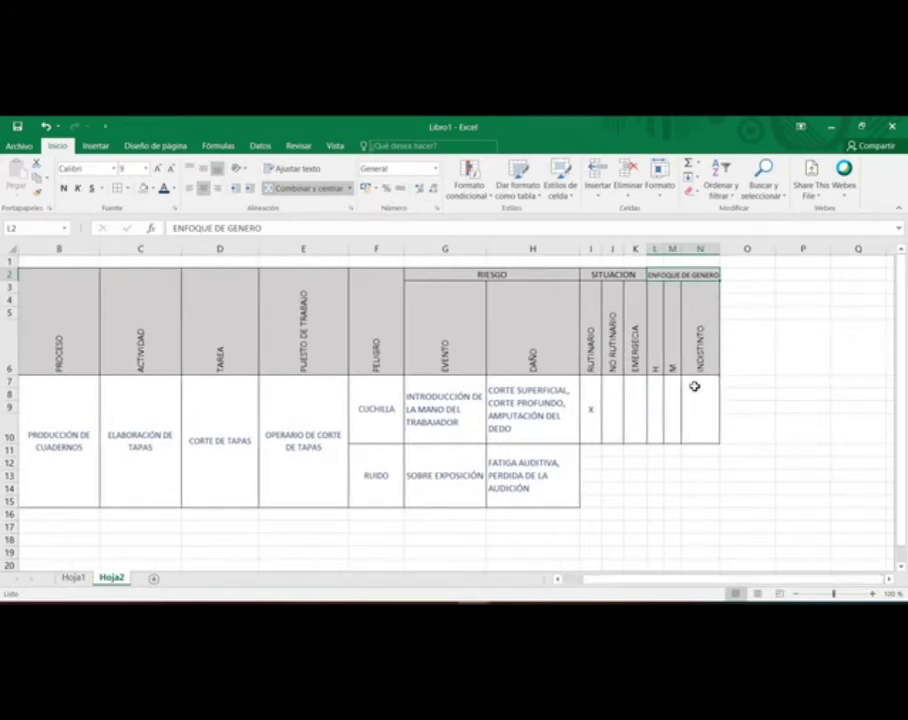
pyautogui.moveTo(718, 249)
pyautogui.mouseDown()
pyautogui.moveTo(696, 243)
pyautogui.moveTo(704, 243)
pyautogui.mouseUp()
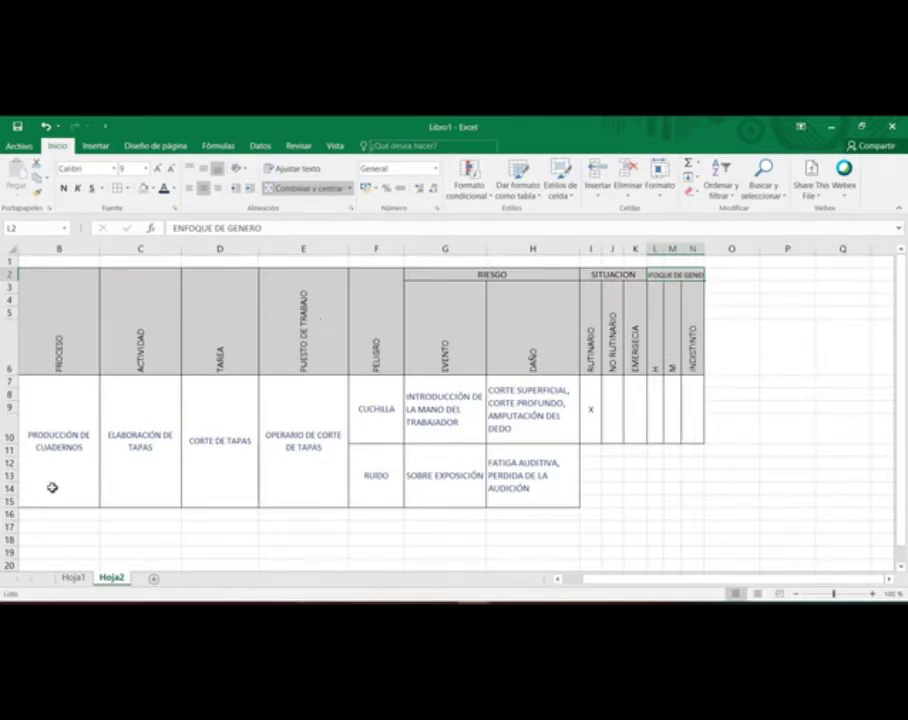
# Step: Enter the heading DISCAPACIDAD in O2 and merge and center it across O2:P2
pyautogui.moveTo(724, 274); pyautogui.dragTo(782, 270)
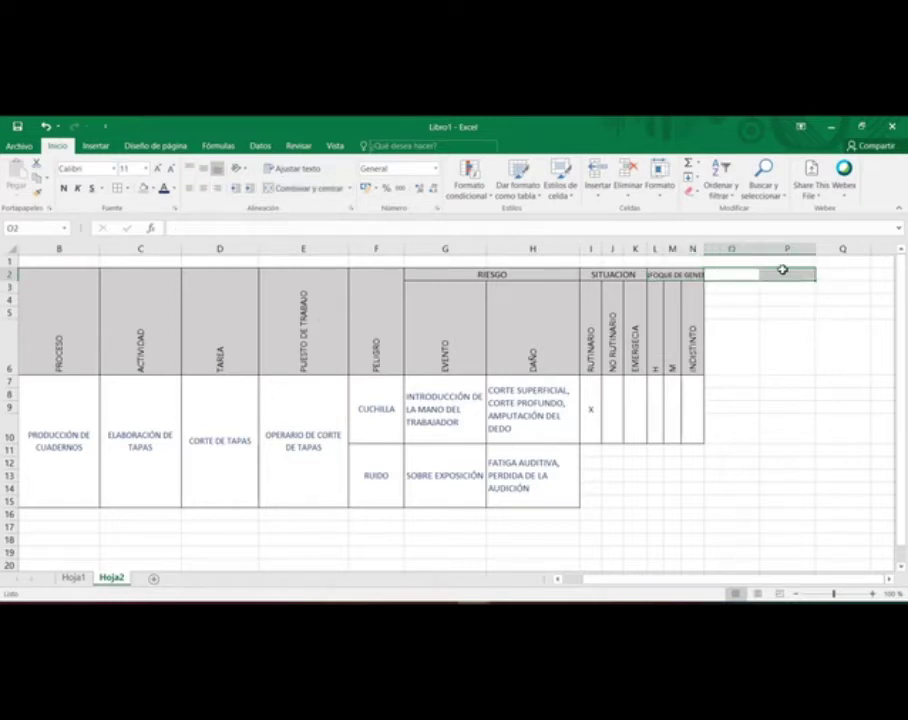
pyautogui.write('DISCAPACIDAD')
pyautogui.press('Return')
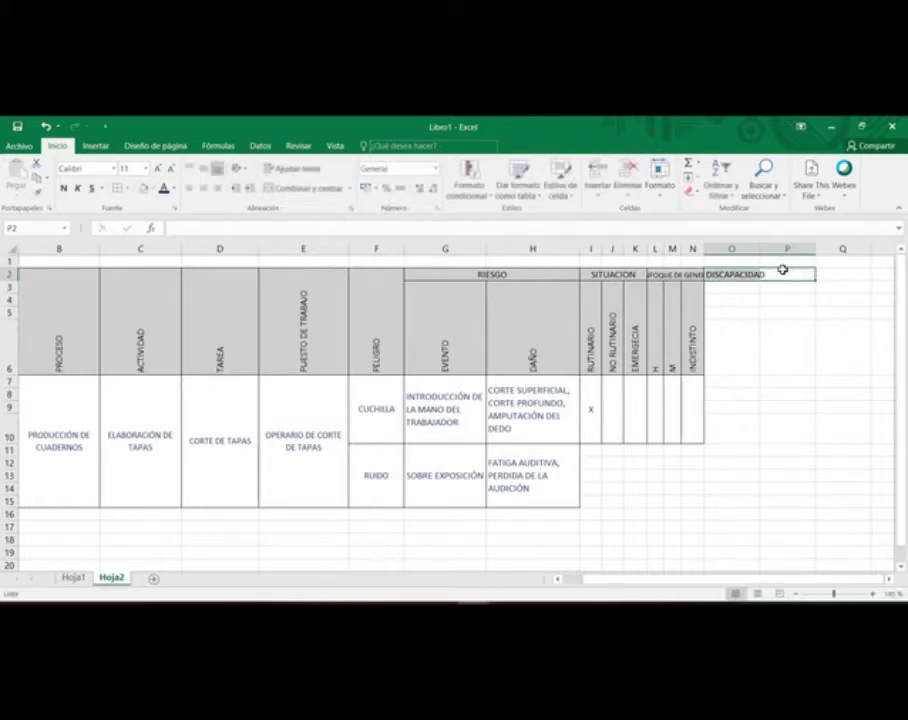
pyautogui.click(797, 272)
pyautogui.moveTo(798, 272); pyautogui.dragTo(750, 268)
pyautogui.click(292, 190)
# Step: Extend the INDISTINTO heading cell across columns O and P, and replace the copied texts with SI and NO
pyautogui.click(695, 310)
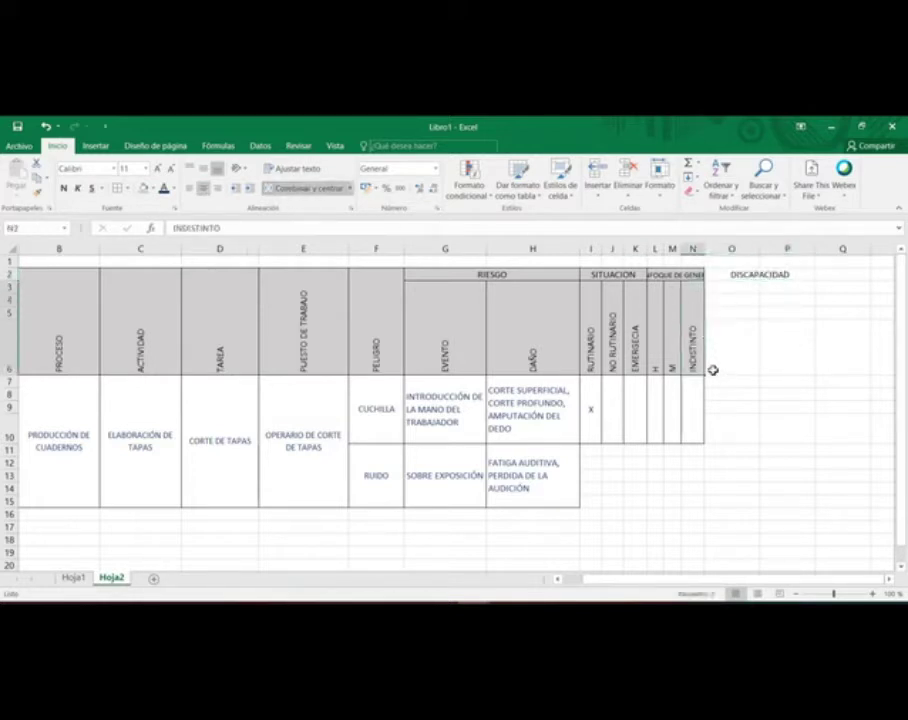
pyautogui.moveTo(706, 373); pyautogui.dragTo(795, 372)
pyautogui.doubleClick(724, 347)
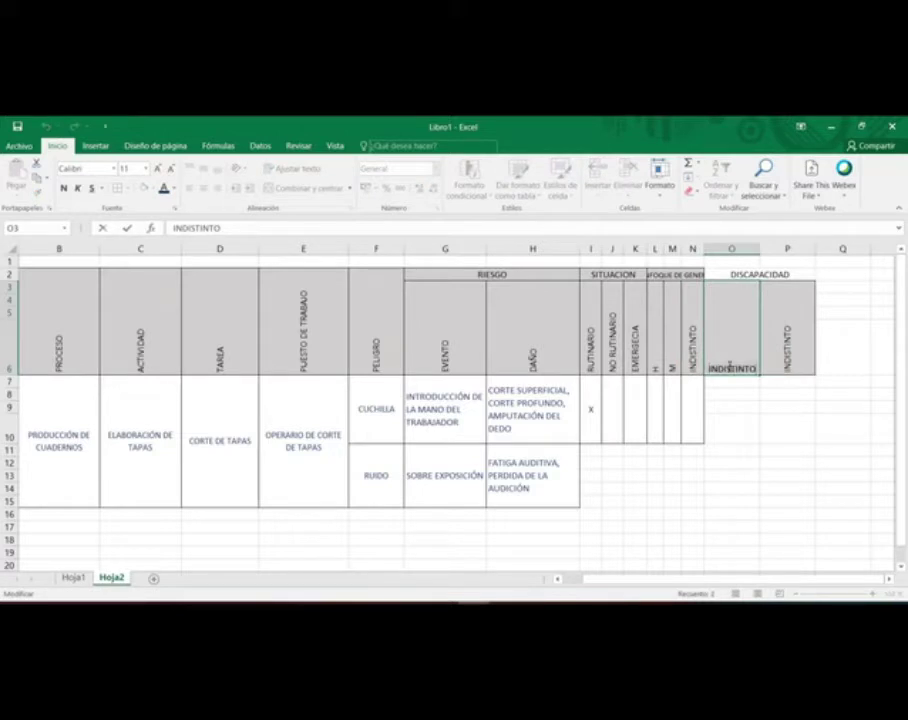
pyautogui.doubleClick(730, 368)
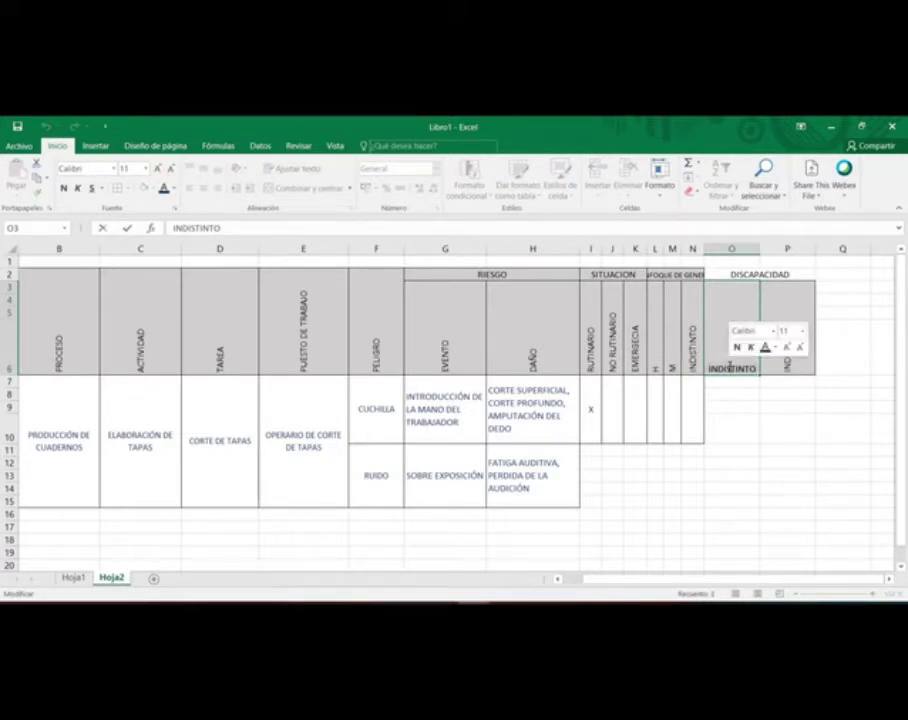
pyautogui.write('SI')
pyautogui.press('Tab')
pyautogui.write('NO')
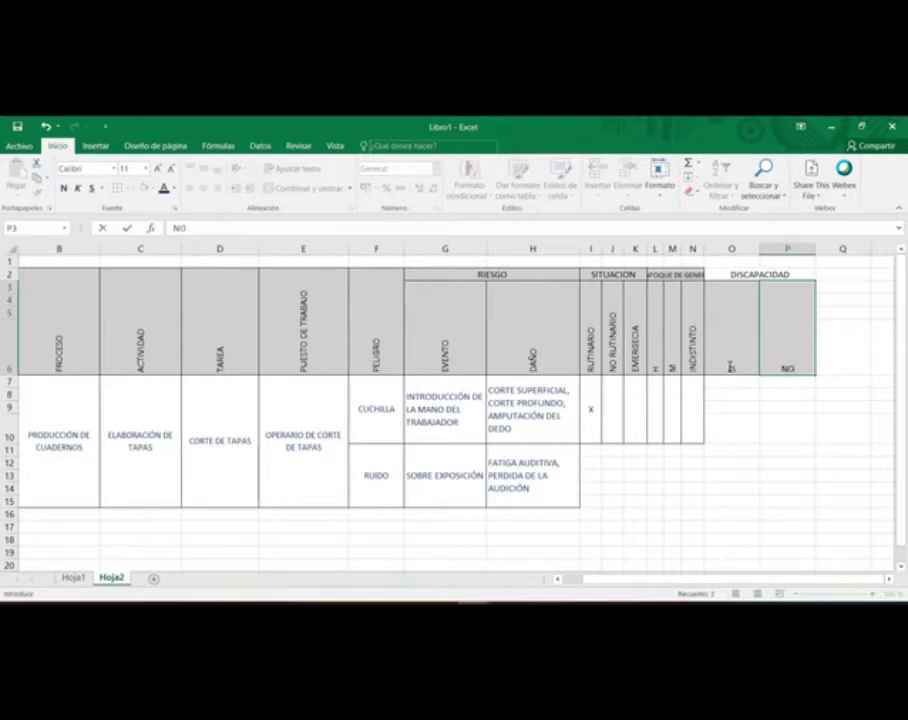
pyautogui.press('Return')
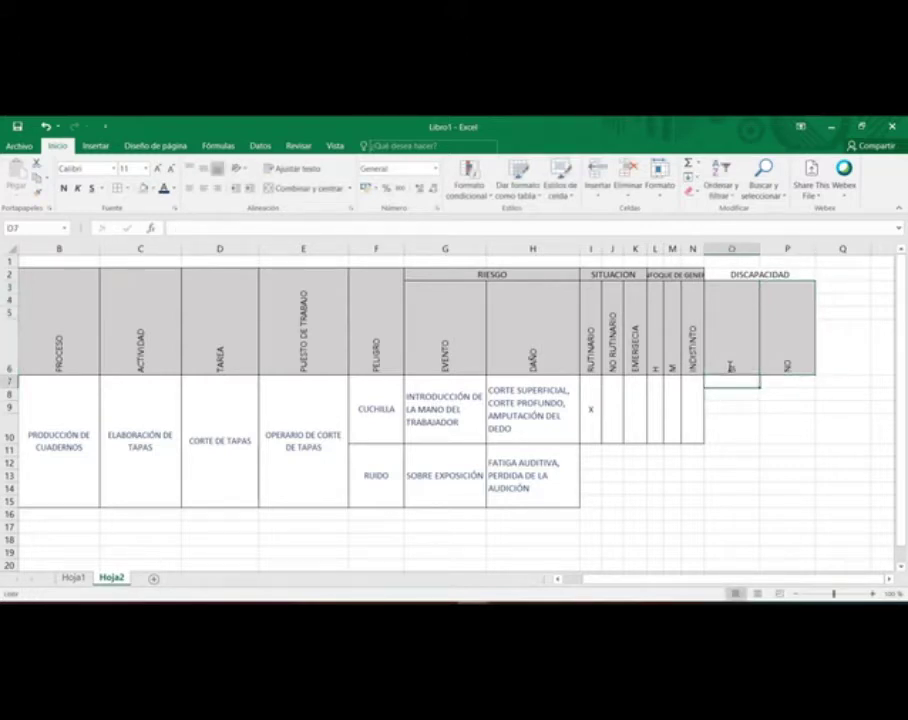
# Step: Narrow the SI and NO columns under the merged DISCAPACIDAD heading
pyautogui.moveTo(760, 247); pyautogui.dragTo(724, 237)
pyautogui.moveTo(778, 247); pyautogui.dragTo(752, 243)
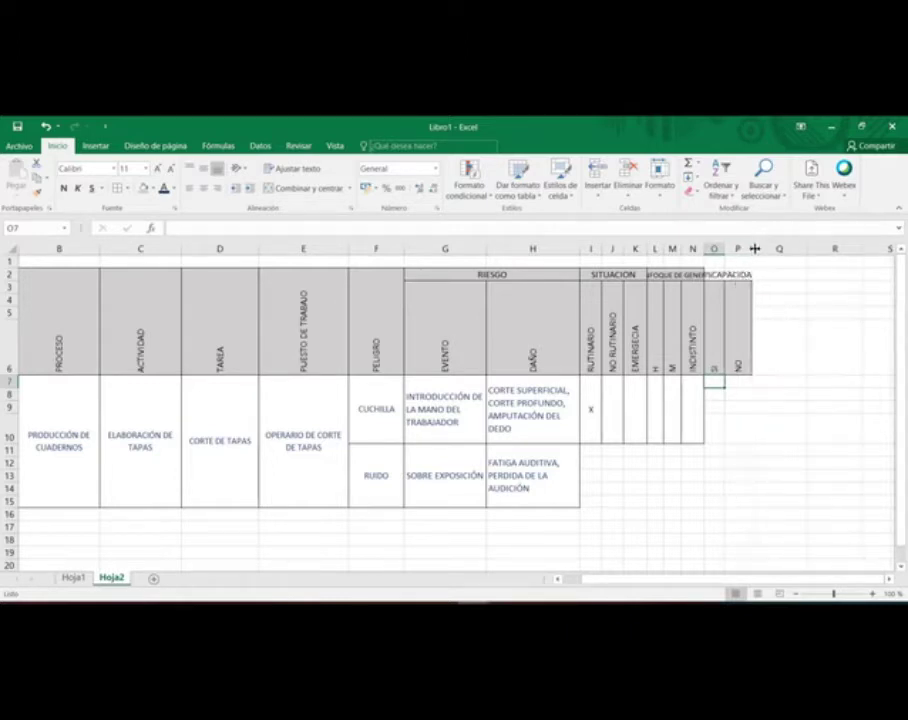
pyautogui.moveTo(714, 274); pyautogui.dragTo(734, 270)
pyautogui.click(305, 188)
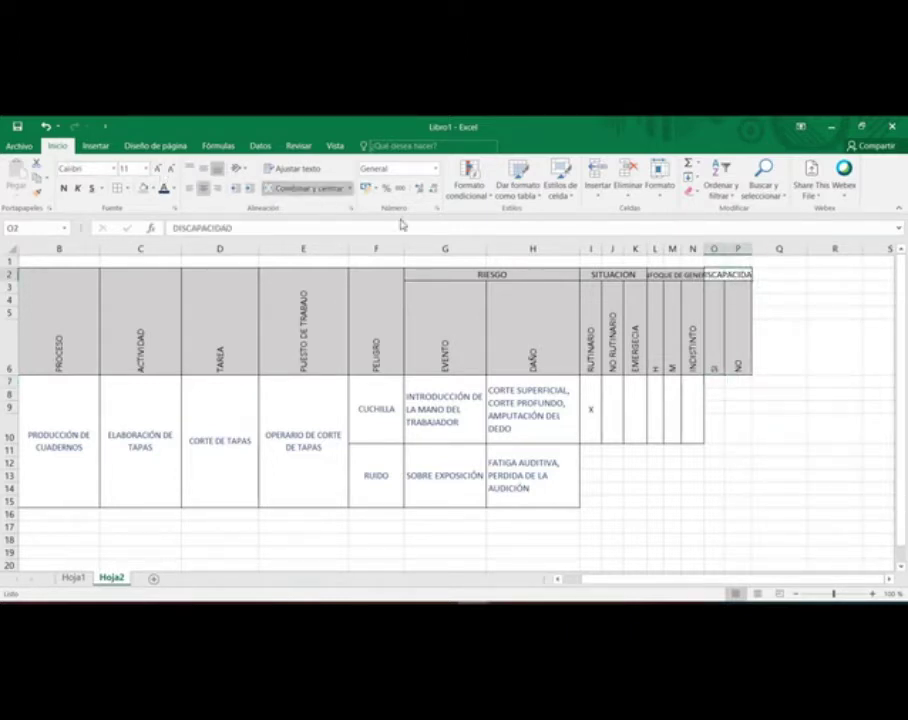
# Step: Copy the formatting of the ENFOQUE DE GENERO heading onto the DISCAPACIDAD heading
pyautogui.click(683, 273)
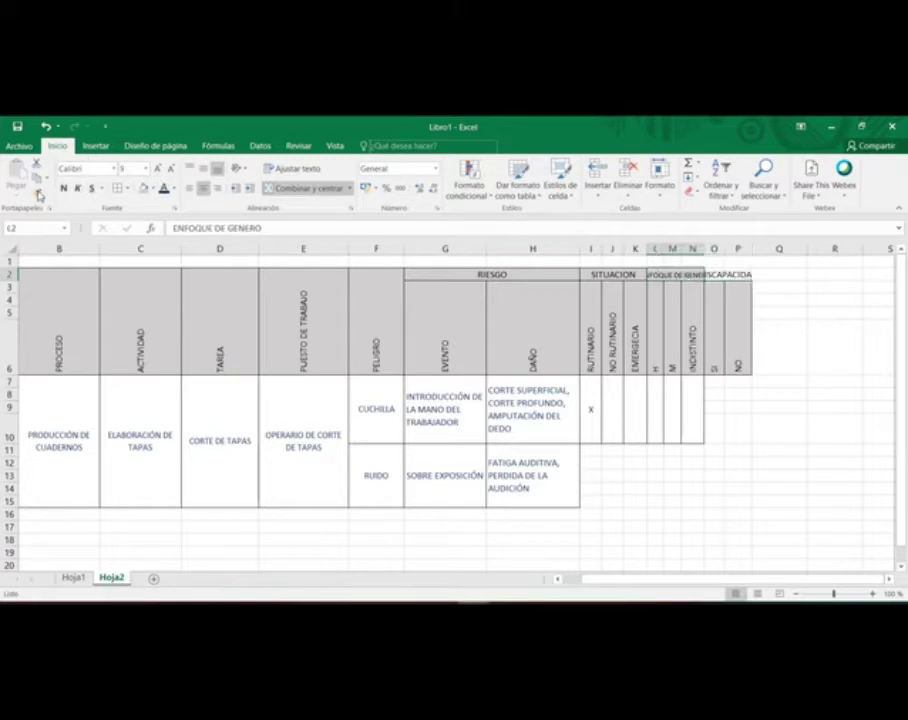
pyautogui.click(732, 274)
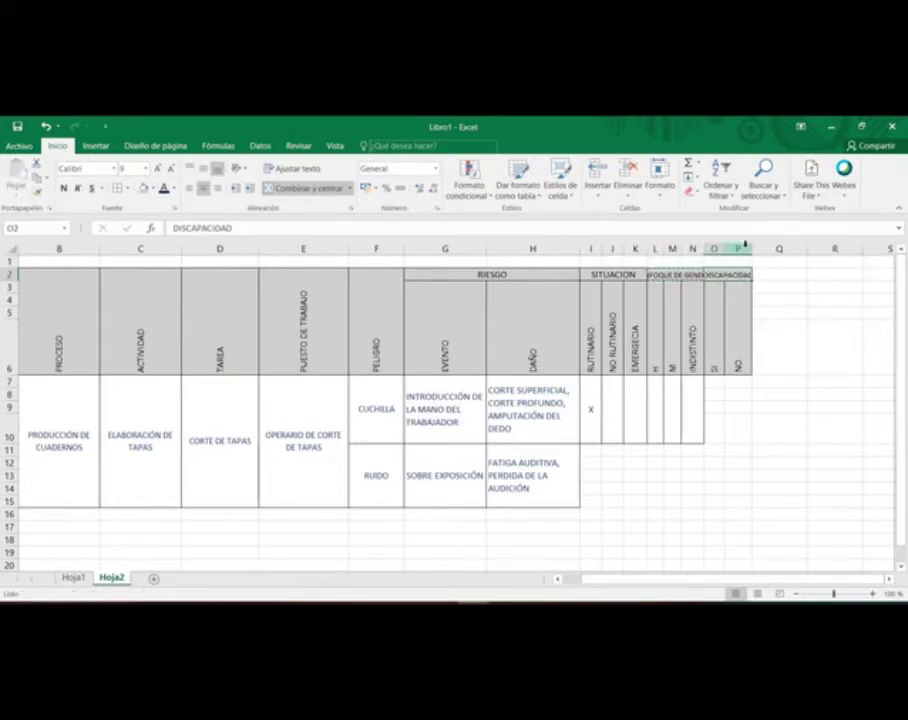
pyautogui.click(780, 288)
pyautogui.click(742, 284)
# Step: Reduce the font size of the row 2 headings from RIESGO through DISCAPACIDAD to 8
pyautogui.click(735, 274)
pyautogui.moveTo(735, 274); pyautogui.dragTo(472, 276)
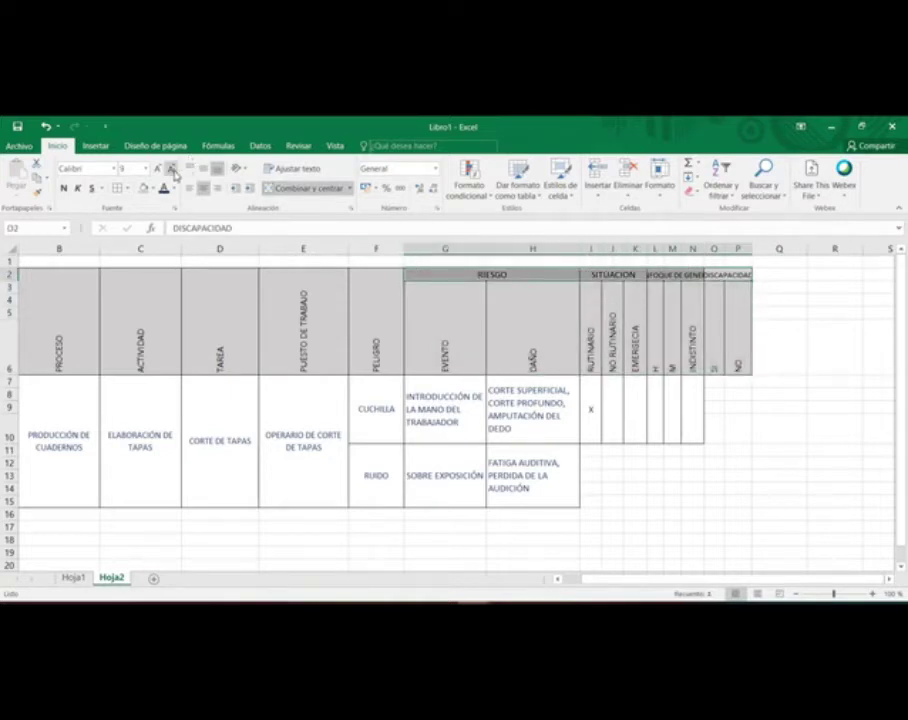
pyautogui.click(172, 170)
pyautogui.click(172, 170)
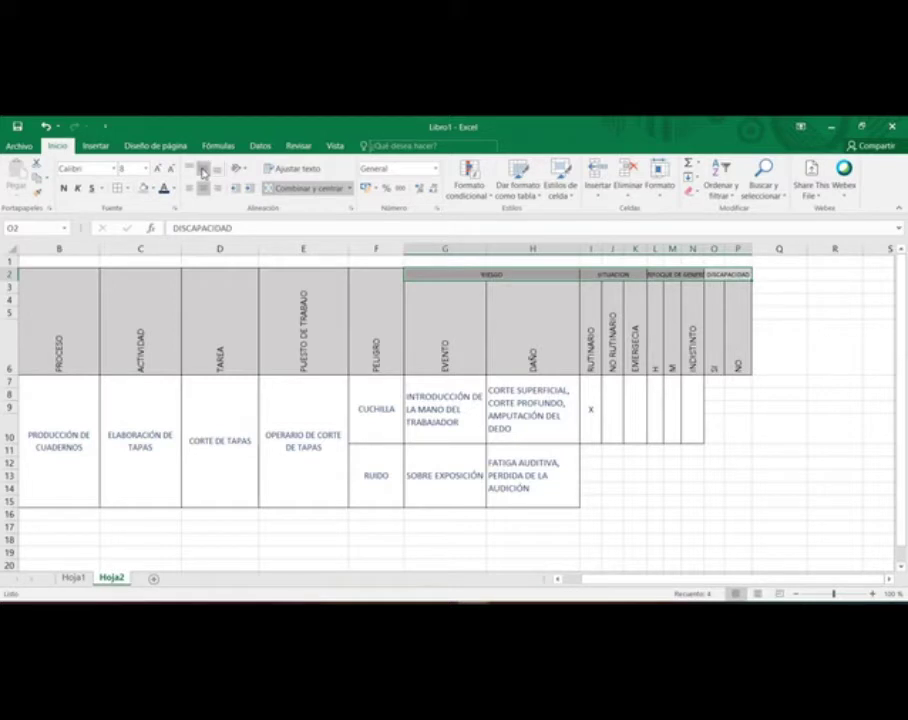
pyautogui.click(83, 367)
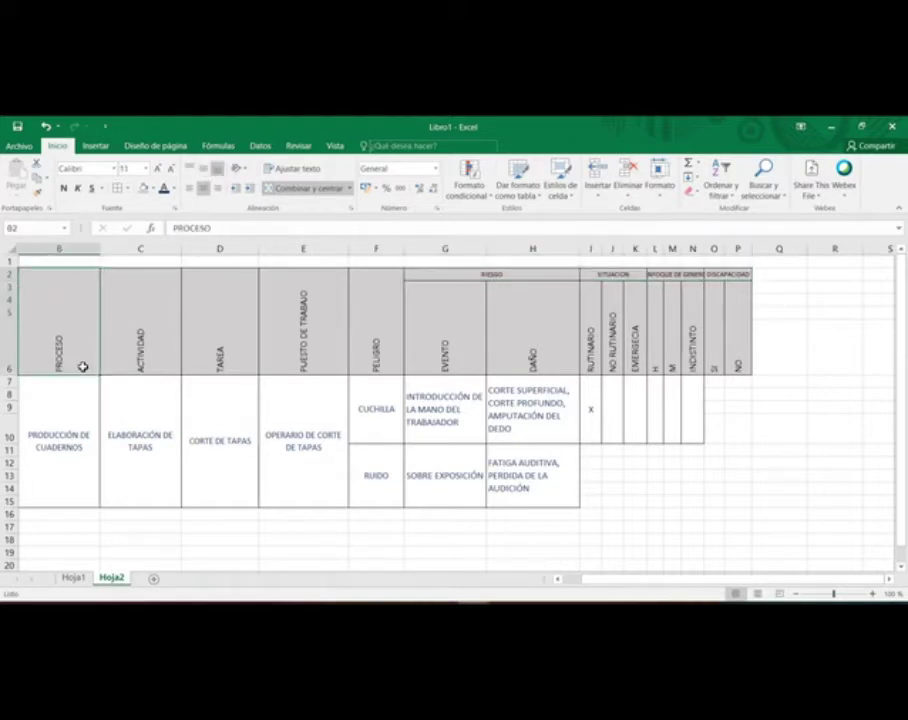
# Step: Extend the empty bordered cell under INDISTINTO in the CUCHILLA row across the SI and NO columns
pyautogui.click(377, 404)
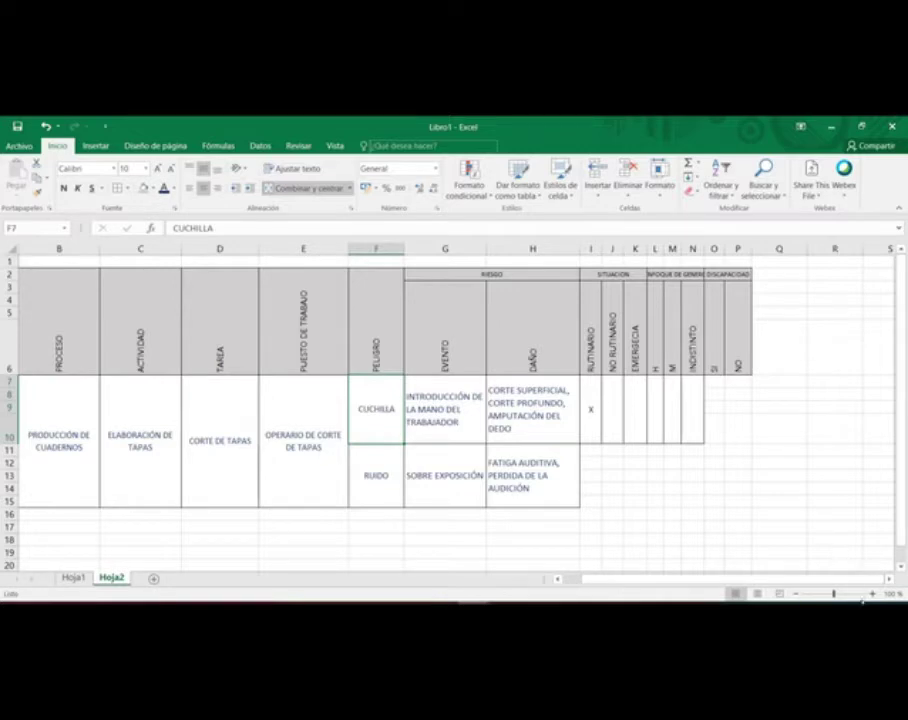
pyautogui.click(872, 594)
pyautogui.click(872, 594)
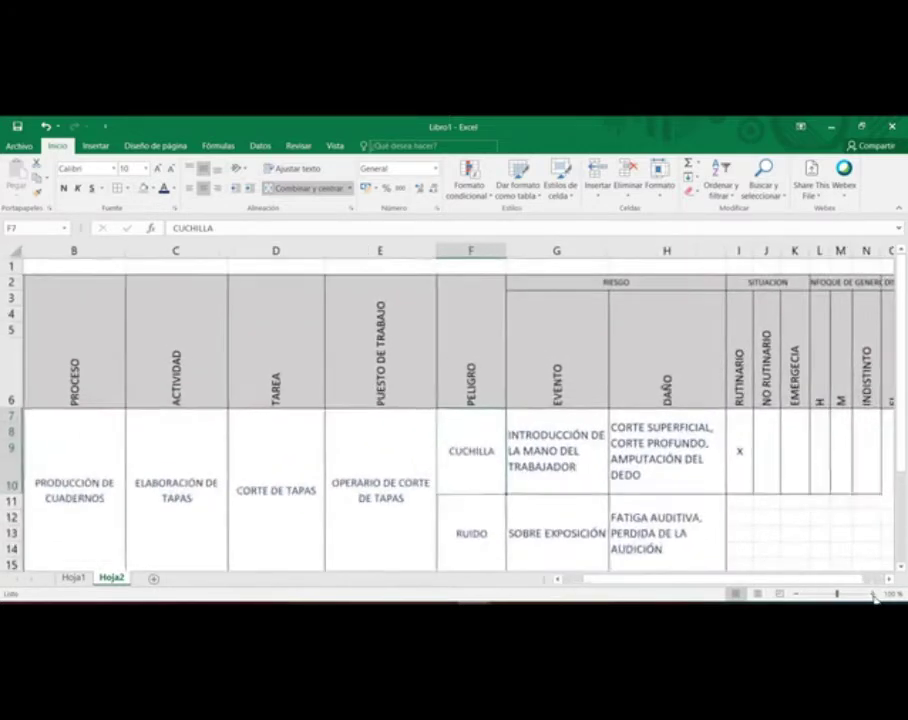
pyautogui.click(872, 594)
pyautogui.click(872, 594)
pyautogui.click(872, 594)
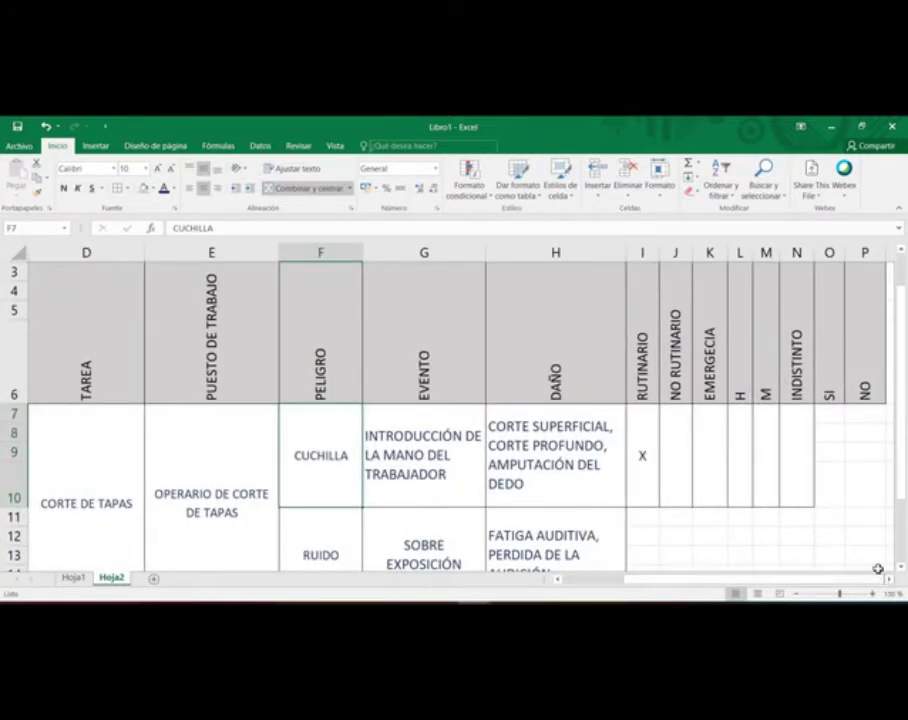
pyautogui.click(831, 513)
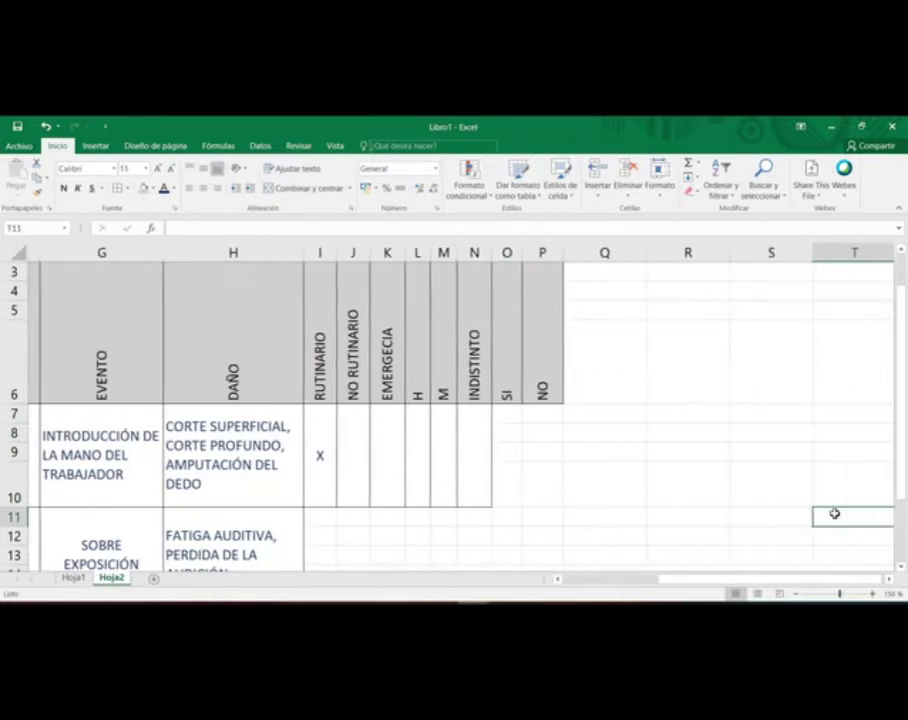
pyautogui.click(448, 434)
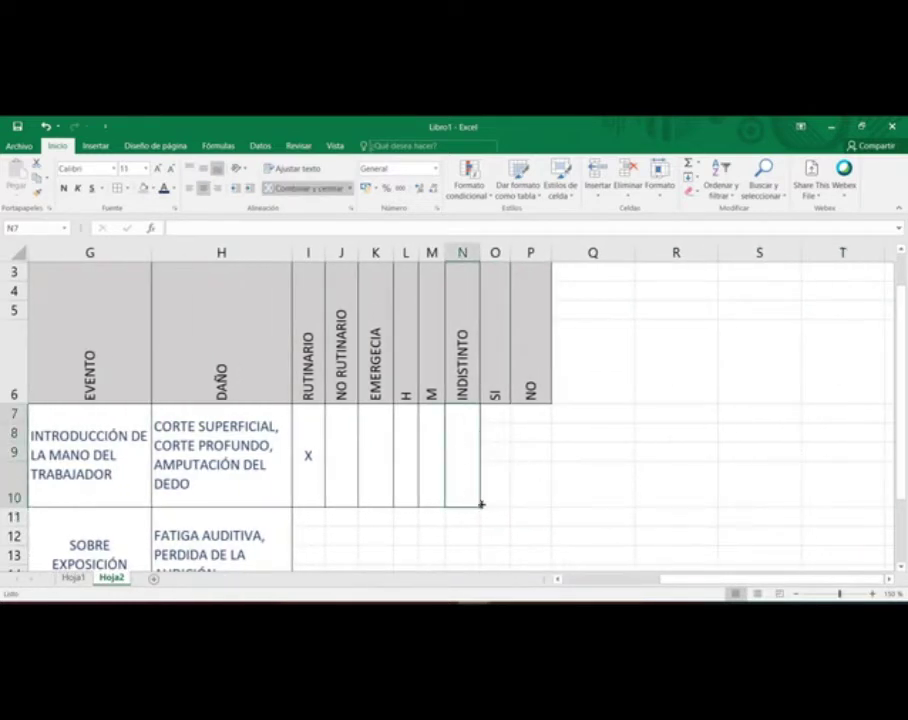
pyautogui.moveTo(479, 507); pyautogui.dragTo(548, 508)
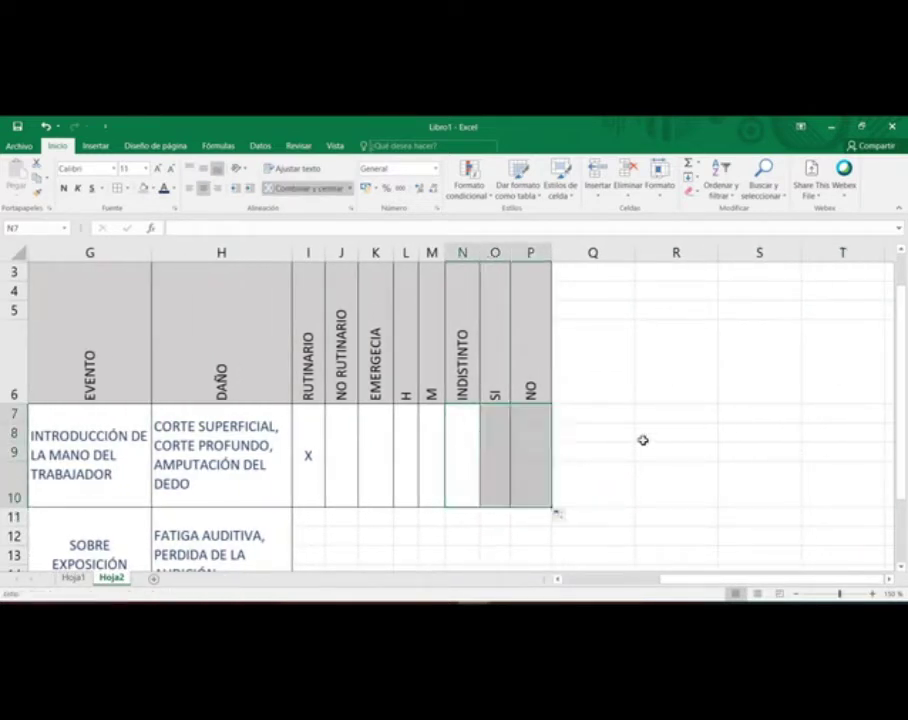
pyautogui.click(643, 440)
# Step: Widen the columns under ENFOQUE DE GENERO and DISCAPACIDAD so both group headings fit, and select Q2
pyautogui.scroll(1, 900, 280)
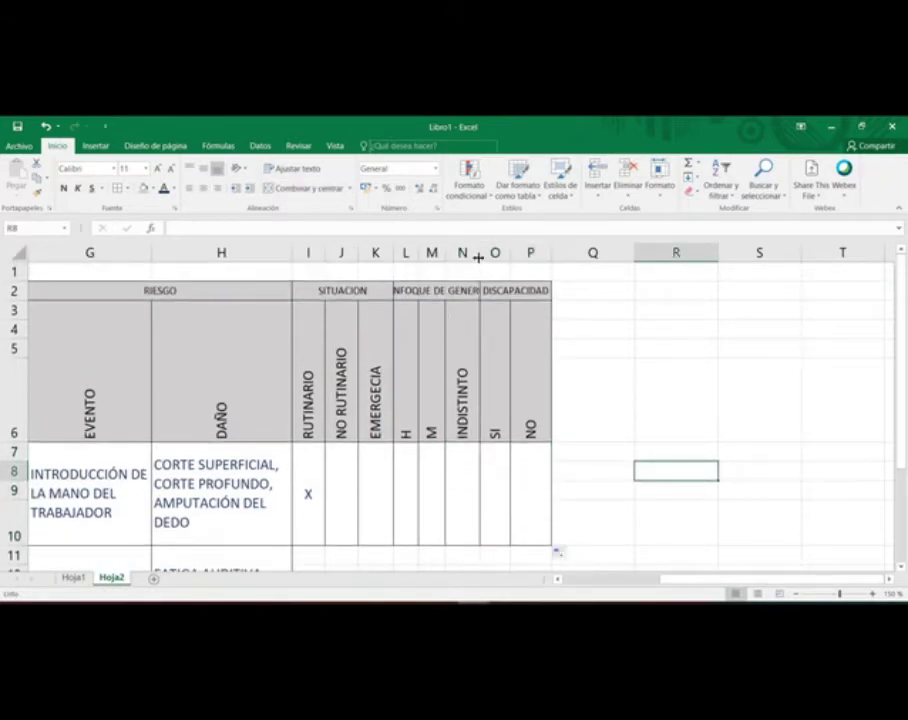
pyautogui.moveTo(479, 254); pyautogui.dragTo(501, 258)
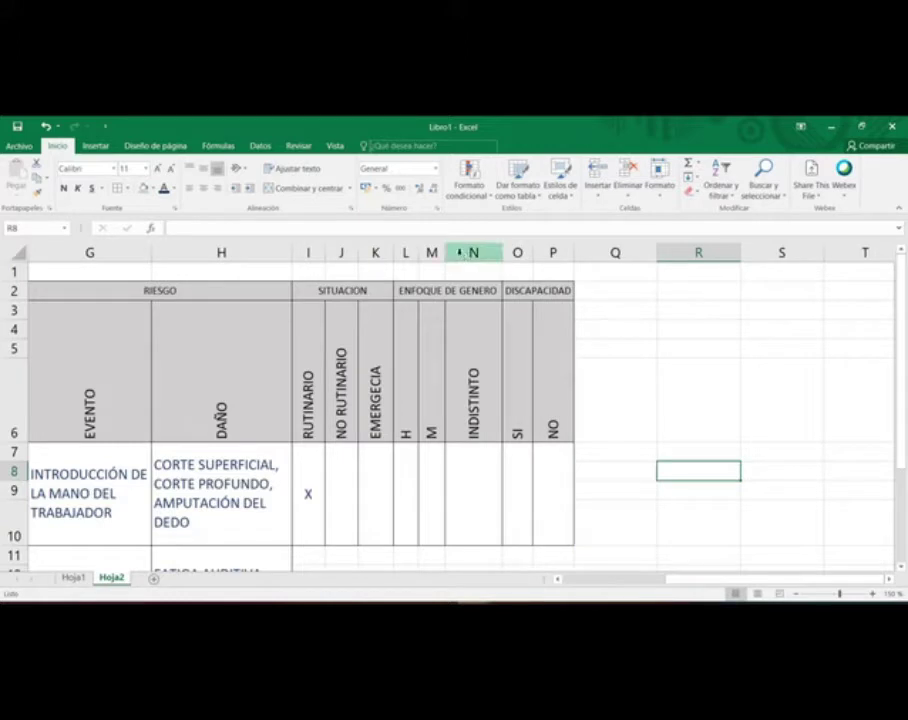
pyautogui.moveTo(447, 250)
pyautogui.mouseDown()
pyautogui.moveTo(464, 253)
pyautogui.moveTo(434, 261)
pyautogui.mouseUp()
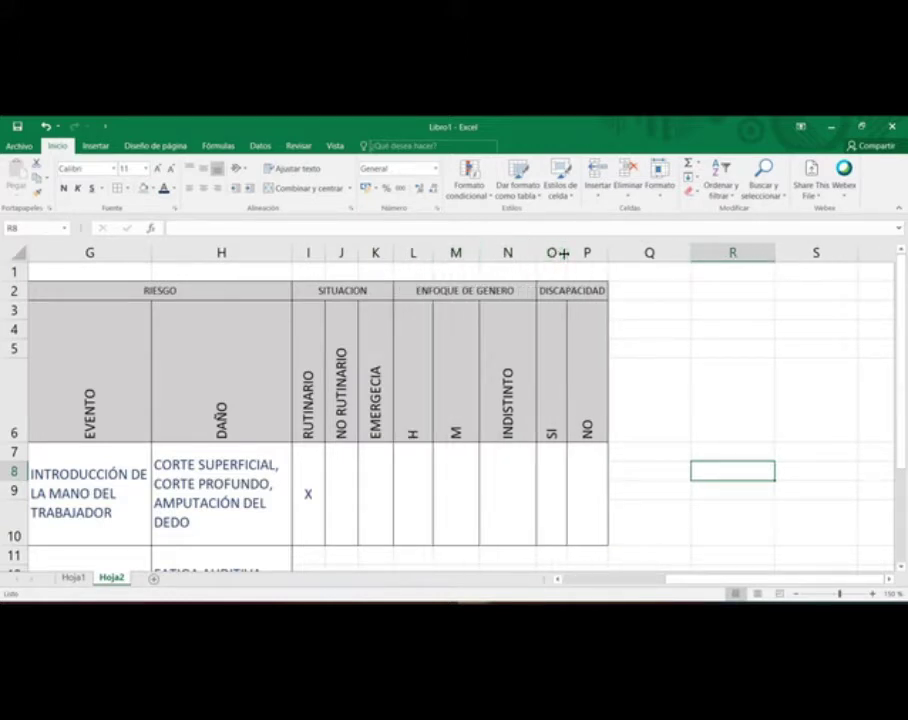
pyautogui.moveTo(574, 256); pyautogui.dragTo(614, 256)
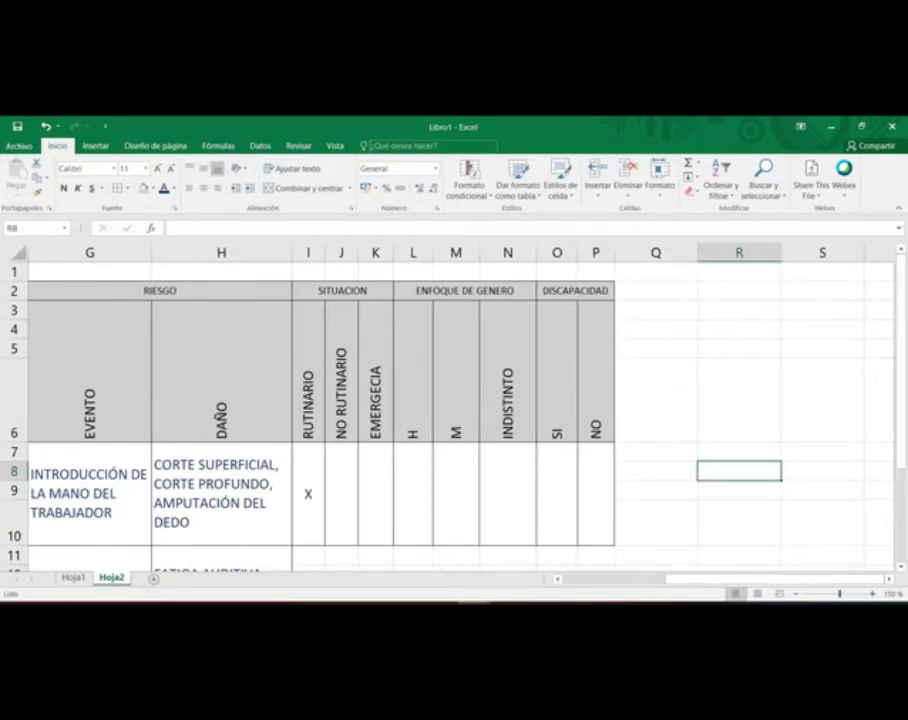
pyautogui.click(678, 292)
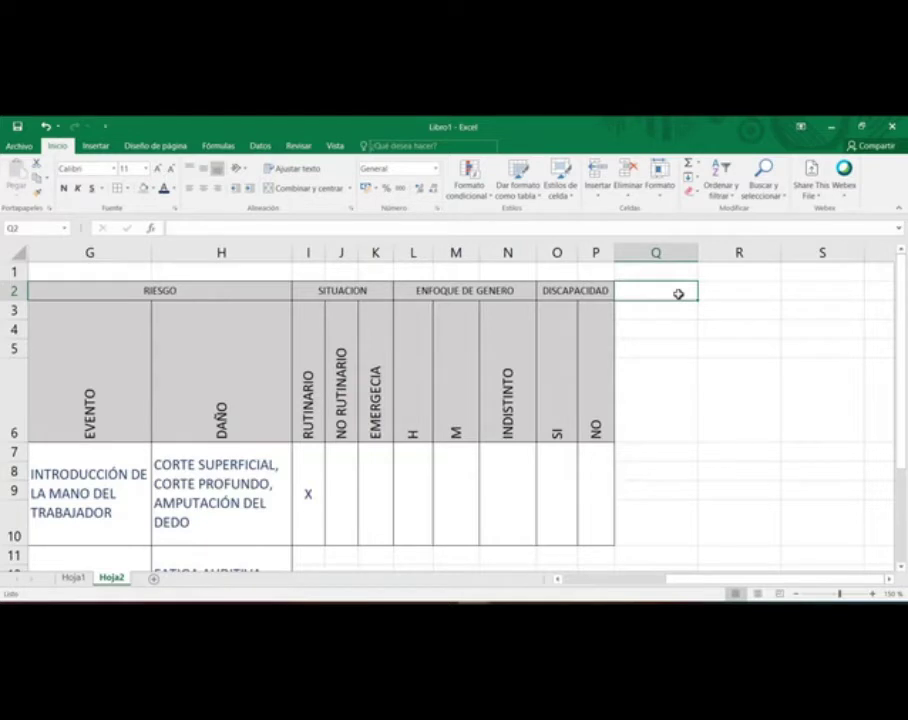
# Step: Enter the heading EVALUACIÓN DEL RIESGO in Q2, beside the DISCAPACIDAD group
pyautogui.write('EVALUACIPON')
pyautogui.press('BackSpace')
pyautogui.press('BackSpace')
pyautogui.write('ÓN D')
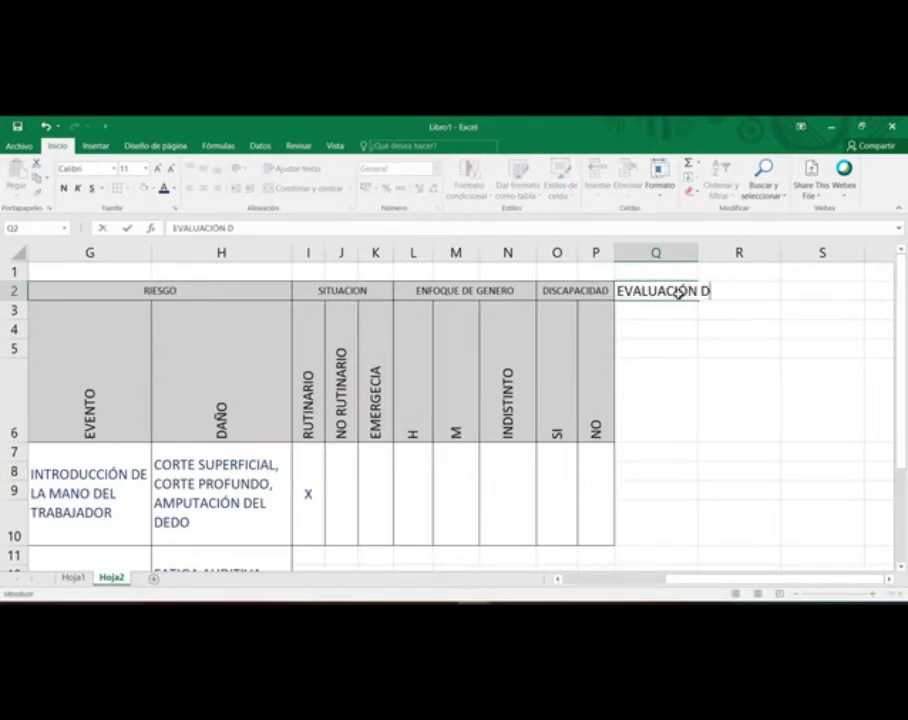
pyautogui.write('EL RUESGO')
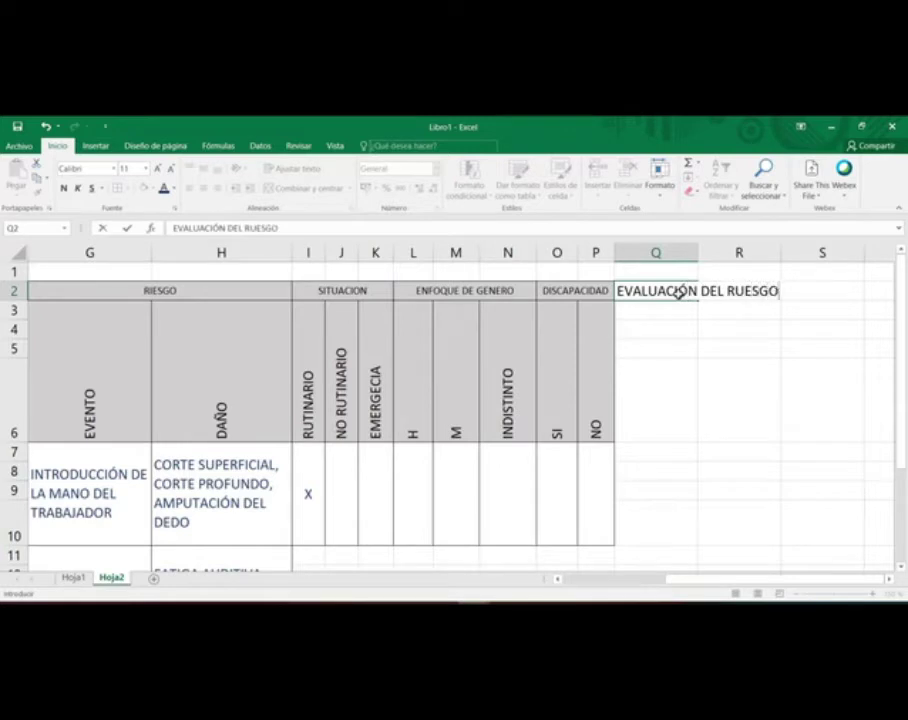
pyautogui.press('BackSpace')
pyautogui.press('BackSpace')
pyautogui.press('BackSpace')
pyautogui.press('BackSpace')
pyautogui.press('BackSpace')
pyautogui.write('IESGO')
pyautogui.press('Return')
pyautogui.moveTo(679, 291); pyautogui.dragTo(815, 295)
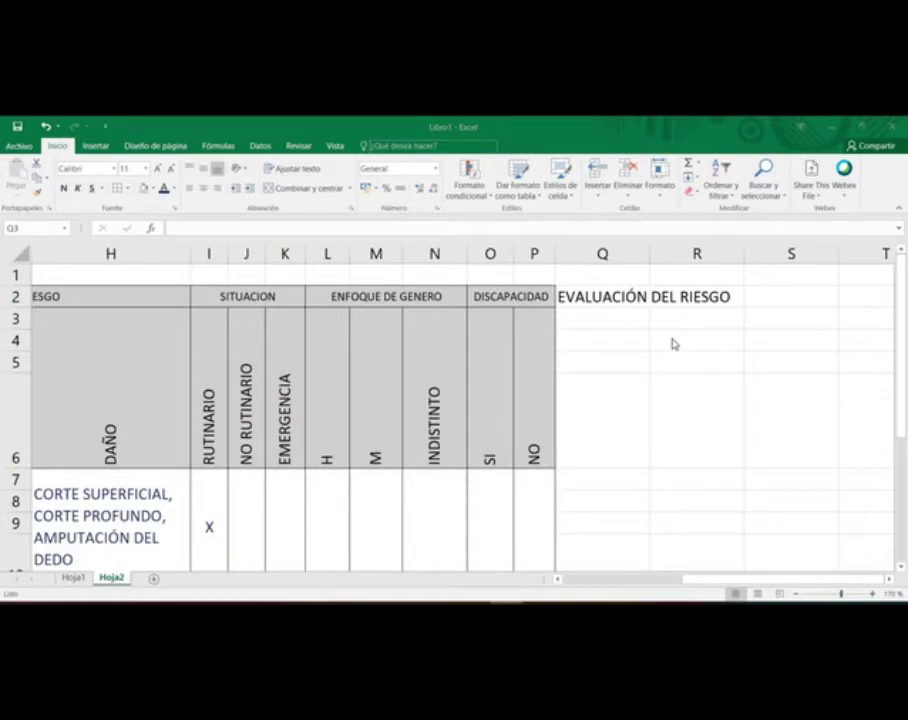
# Step: Merge and center Q3:U3 under EVALUACIÓN DEL RIESGO and enter the subheading PROBABILIDAD
pyautogui.click(598, 327)
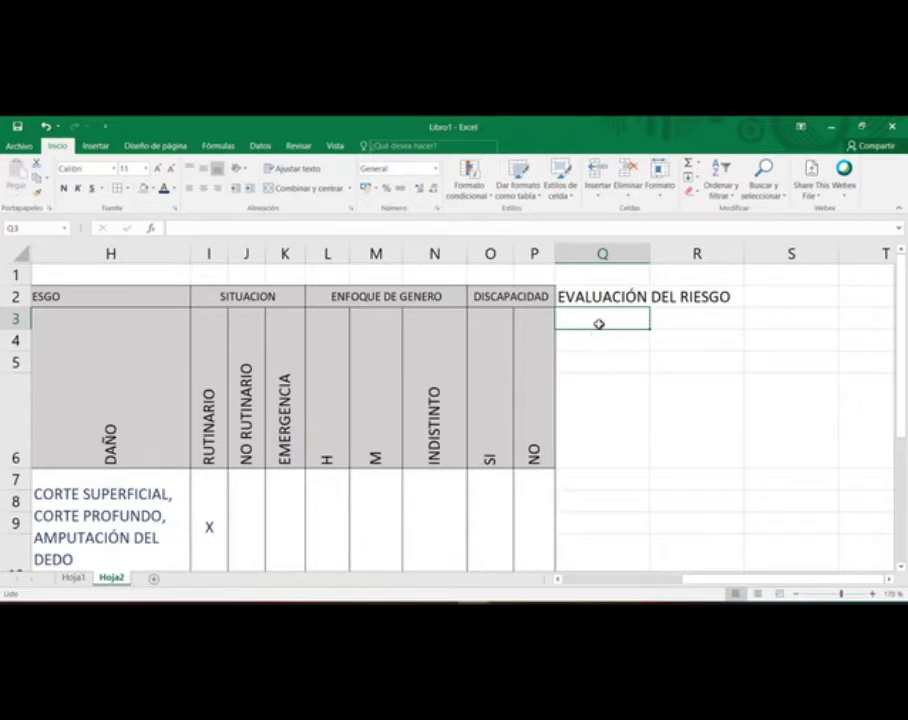
pyautogui.moveTo(600, 323); pyautogui.dragTo(487, 321)
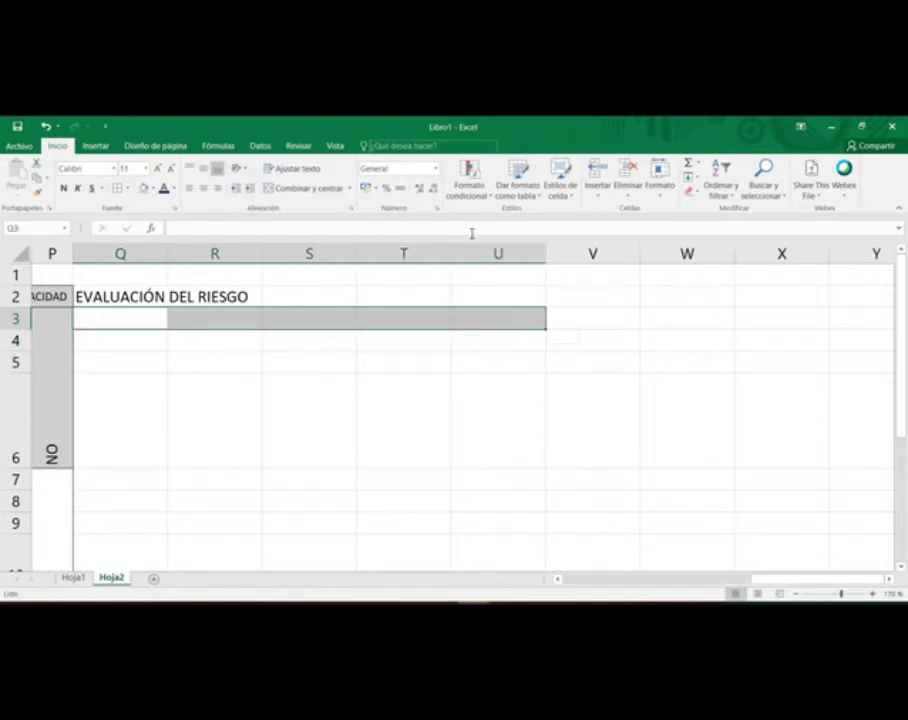
pyautogui.click(306, 188)
pyautogui.doubleClick(356, 317)
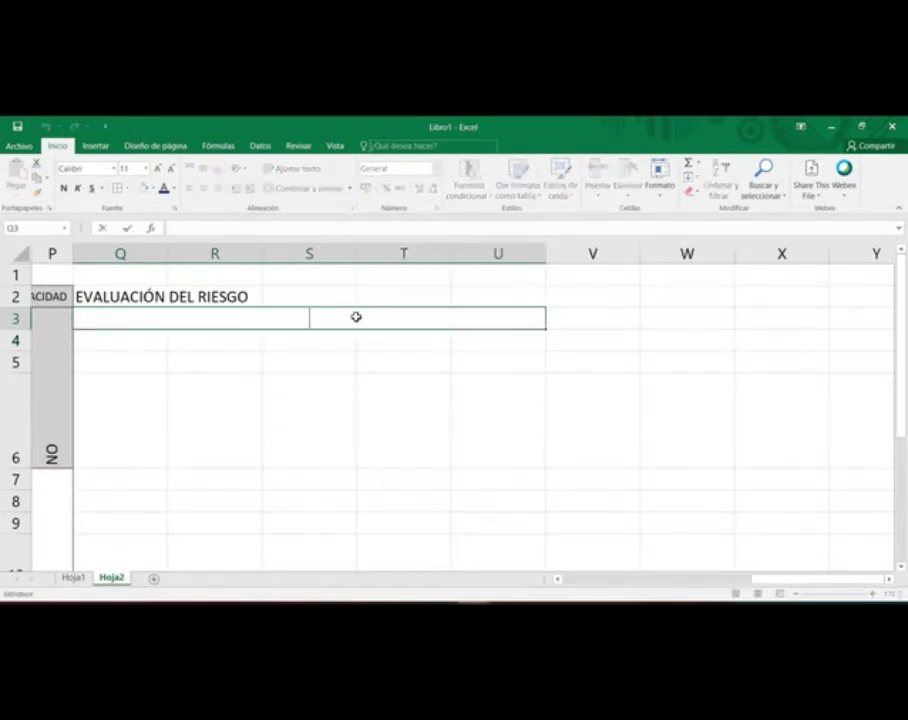
pyautogui.write('PROBABILIDAD')
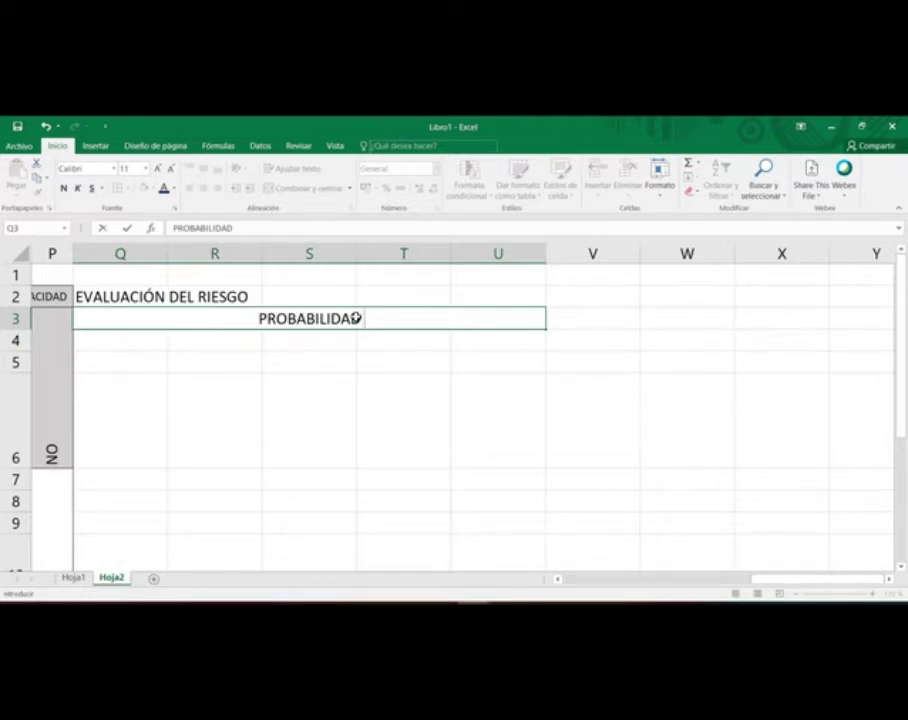
pyautogui.press('Tab')
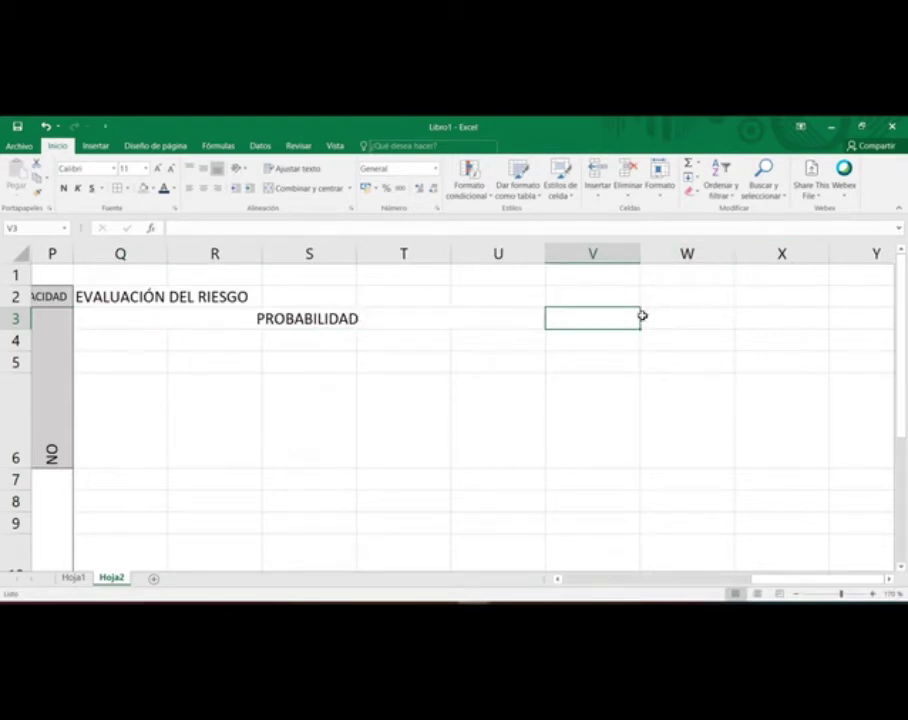
# Step: Copy the vertical NO heading from column P into V3, beside the PROBABILIDAD subheading
pyautogui.click(43, 374)
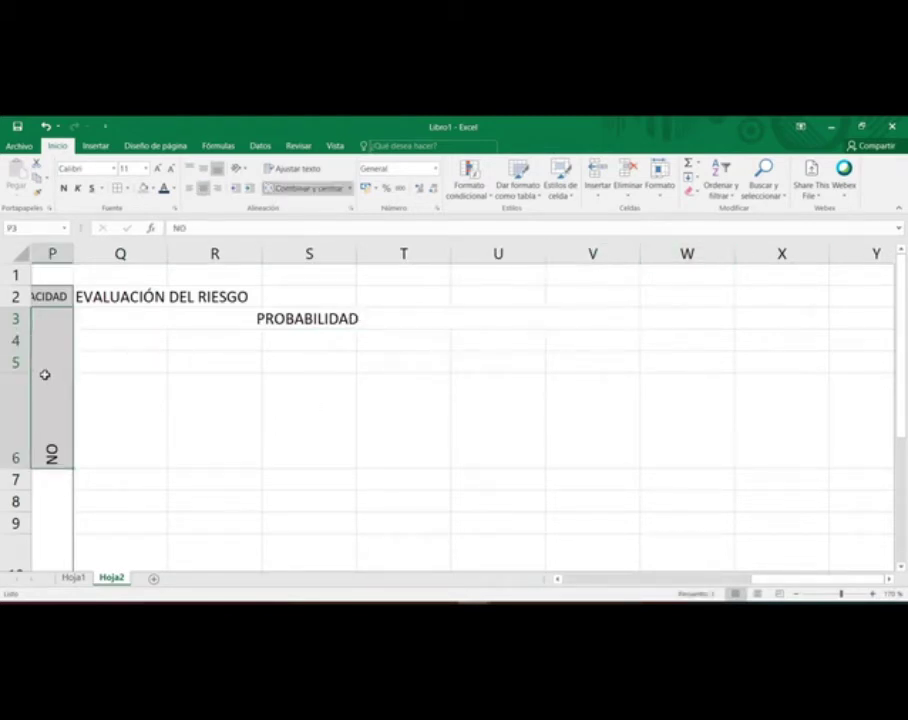
pyautogui.hotkey('ctrl', 'c')
pyautogui.click(582, 315)
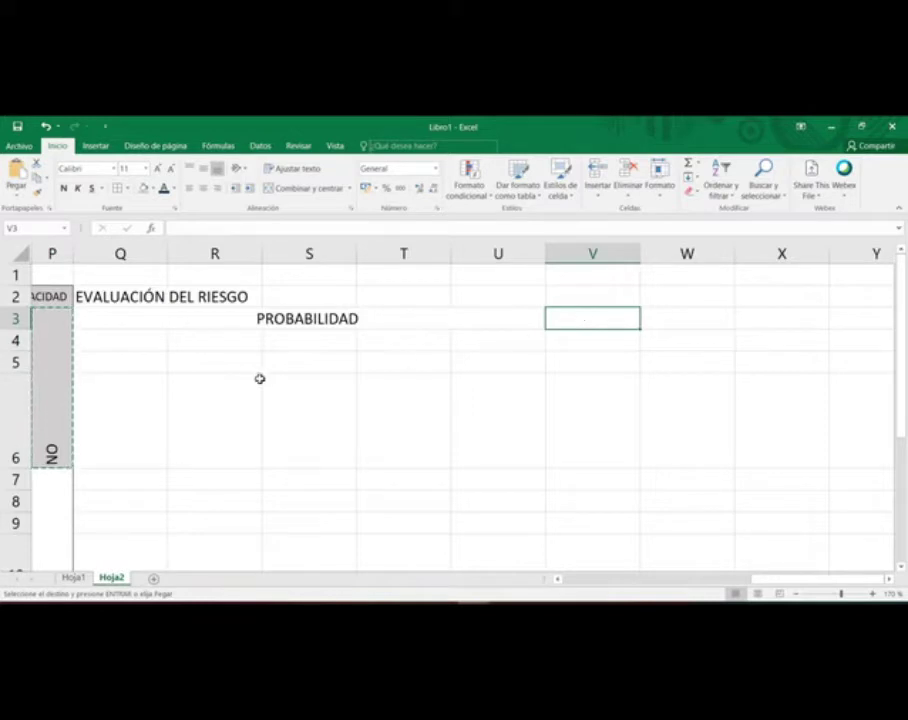
pyautogui.hotkey('ctrl', 'v')
pyautogui.click(652, 478)
# Step: Replace the text of the copied heading in column V with INDICE DE SEVERIDAD
pyautogui.click(592, 412)
pyautogui.doubleClick(592, 413)
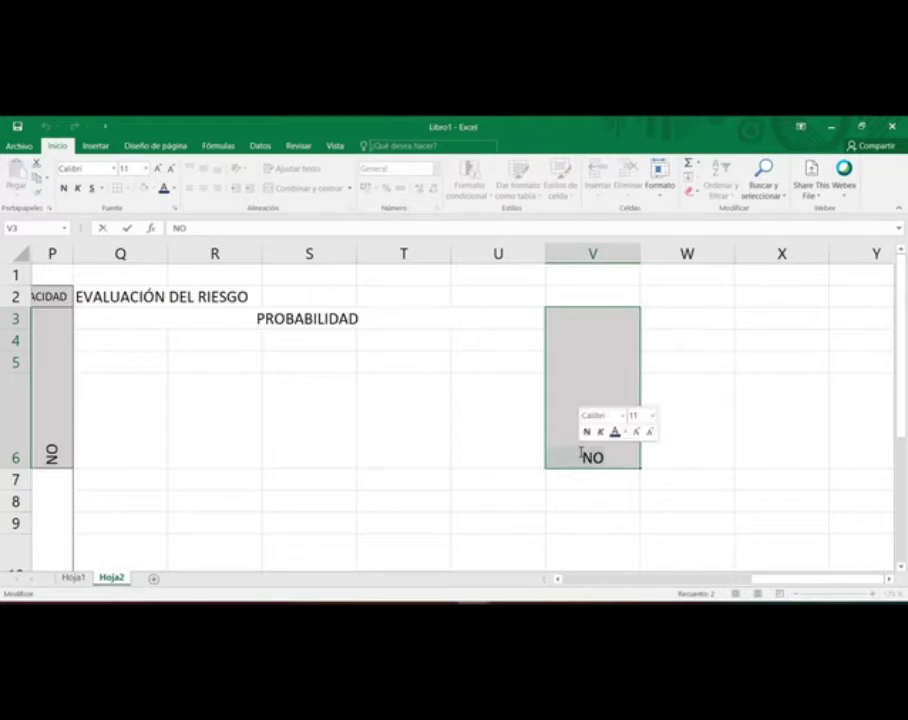
pyautogui.write('INDICE')
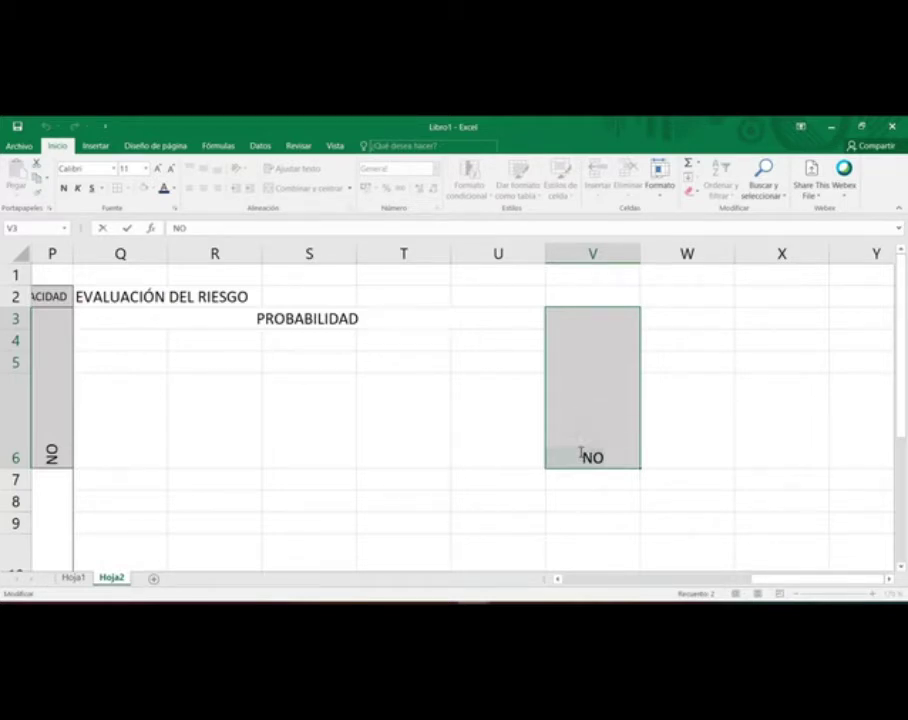
pyautogui.write(' DE')
pyautogui.press('BackSpace')
pyautogui.write('SEVERIDAD')
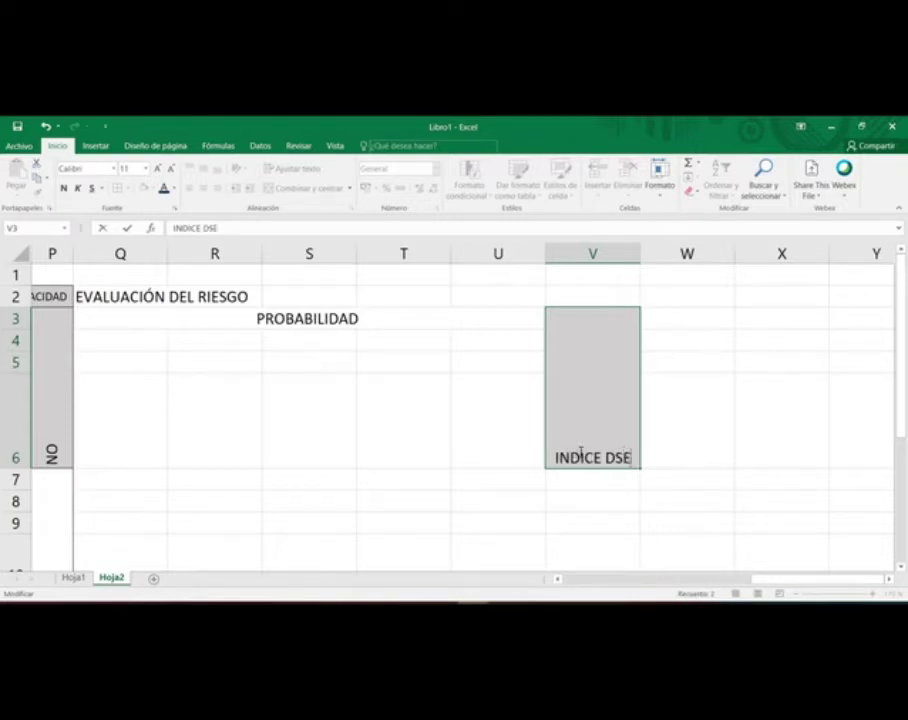
pyautogui.press('Return')
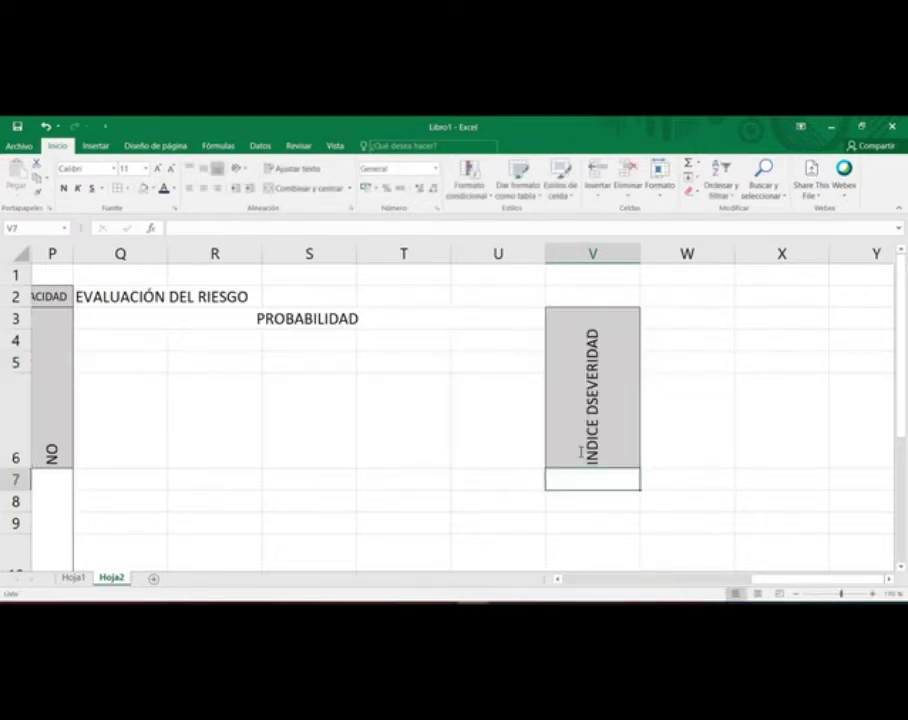
pyautogui.click(580, 452)
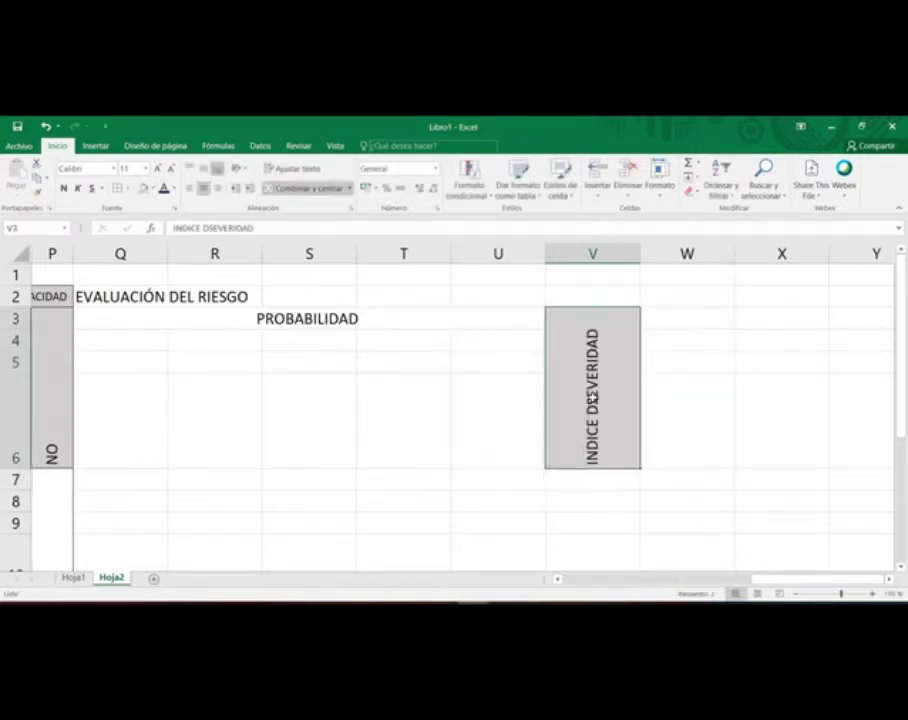
pyautogui.click(209, 228)
pyautogui.write('E')
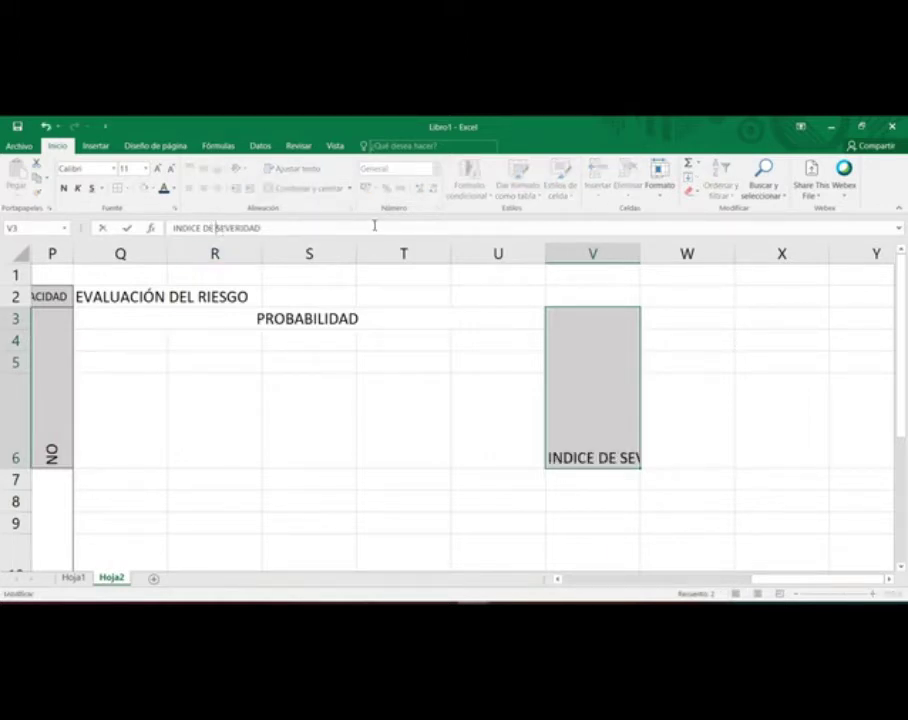
pyautogui.click(681, 492)
# Step: Merge and center U4:U6 and enter the heading INDICE DE PROBABILIDAD in it
pyautogui.click(513, 318)
pyautogui.moveTo(513, 340); pyautogui.dragTo(521, 446)
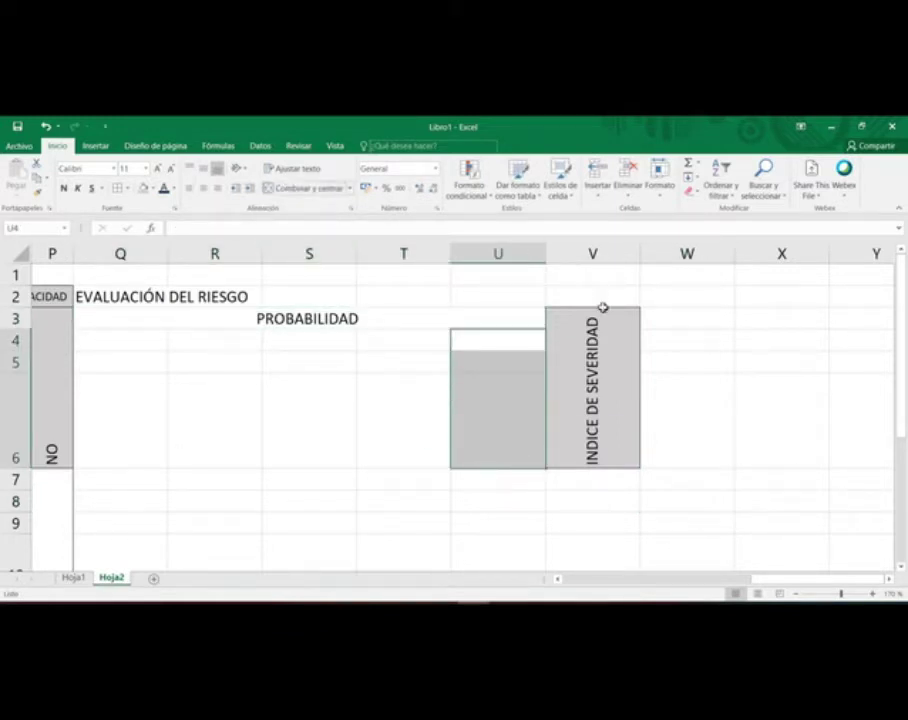
pyautogui.click(282, 188)
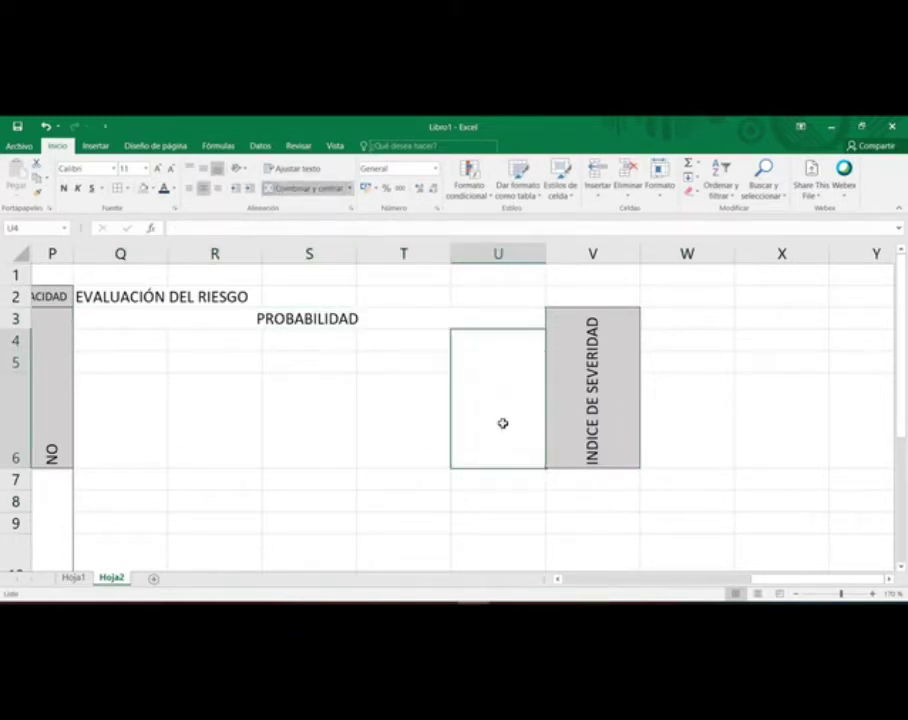
pyautogui.write('INDIC')
pyautogui.write('E DE PROBABI')
pyautogui.write('LIDAD')
pyautogui.press('Return')
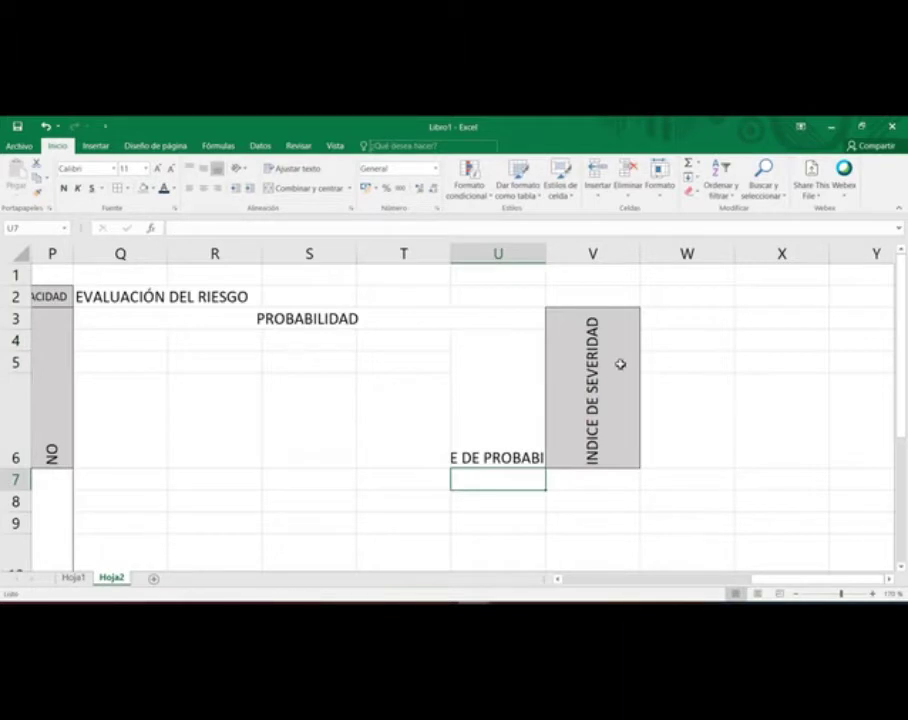
# Step: Copy the formatting of the INDICE DE SEVERIDAD heading onto INDICE DE PROBABILIDAD and wrap its text
pyautogui.click(620, 364)
pyautogui.click(37, 190)
pyautogui.click(505, 430)
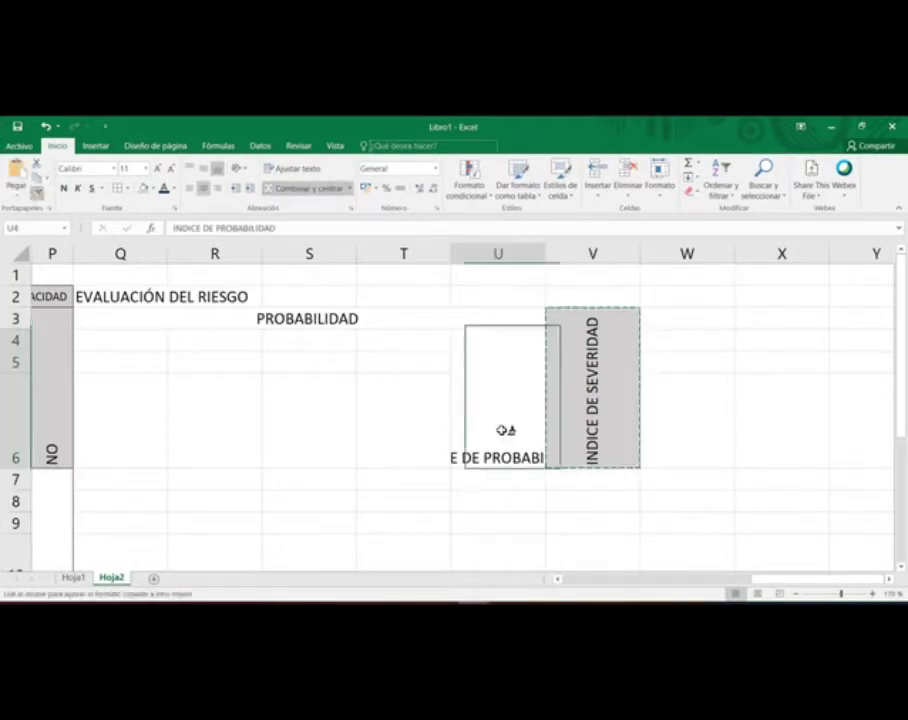
pyautogui.click(505, 430)
pyautogui.click(634, 430)
pyautogui.click(460, 379)
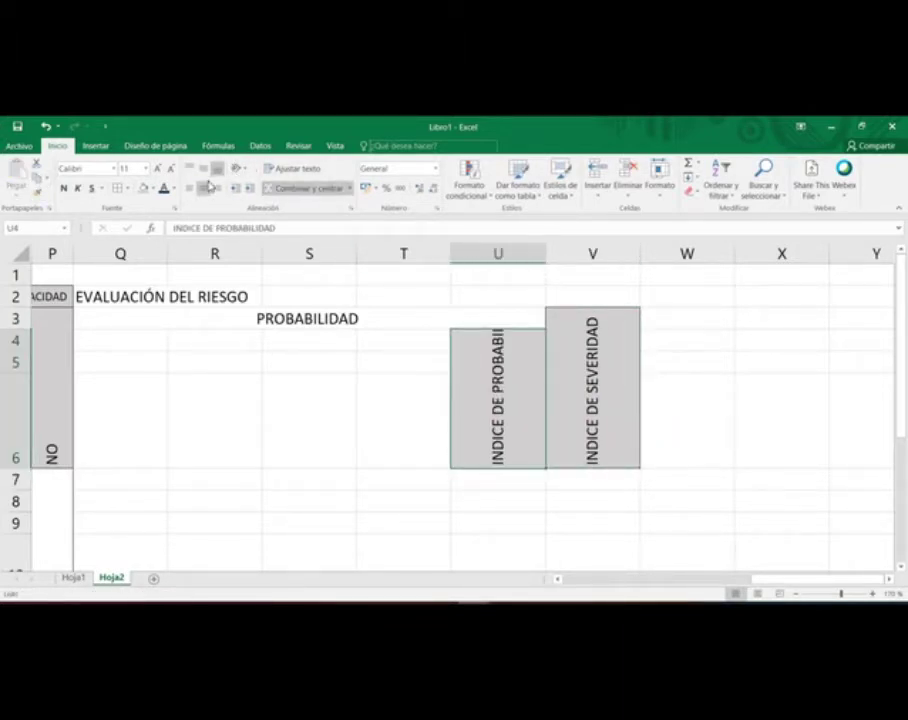
pyautogui.click(290, 168)
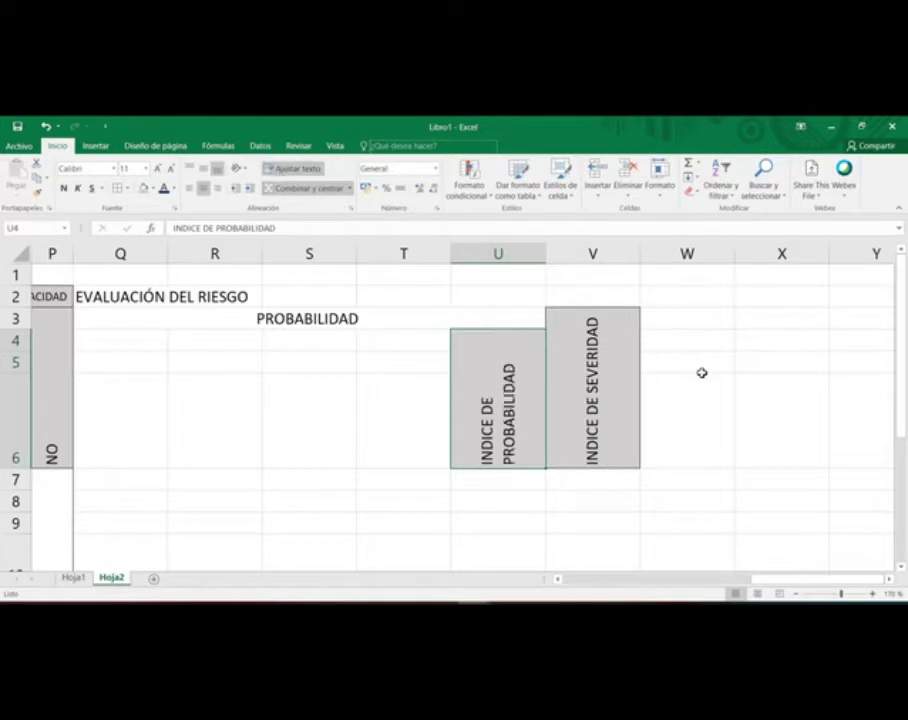
# Step: Merge and center the EVALUACIÓN DEL RIESGO heading across Q2:V2
pyautogui.click(178, 294)
pyautogui.moveTo(125, 296); pyautogui.dragTo(578, 290)
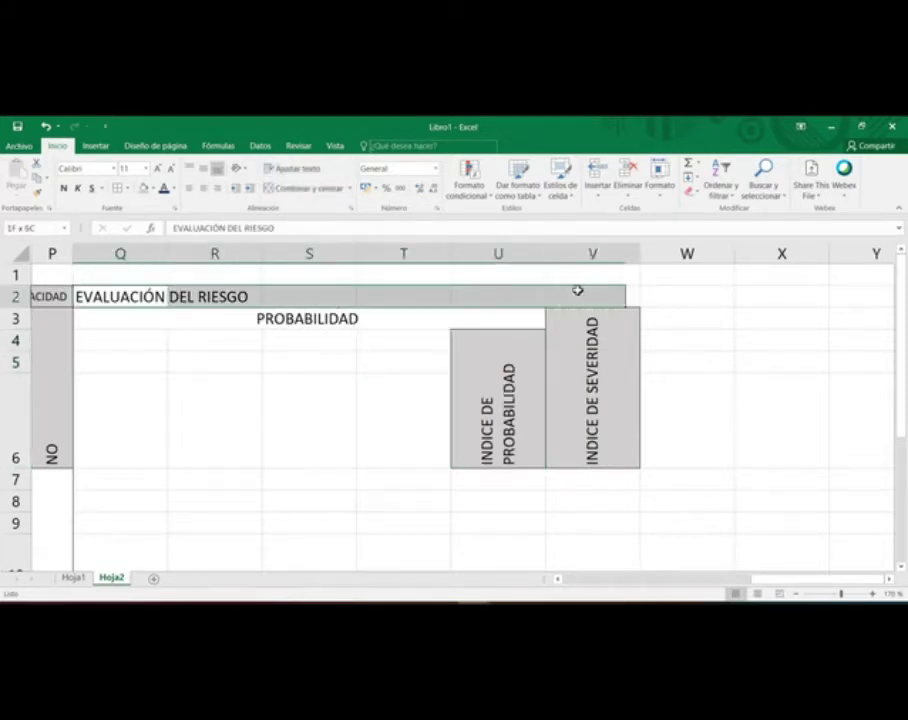
pyautogui.click(305, 188)
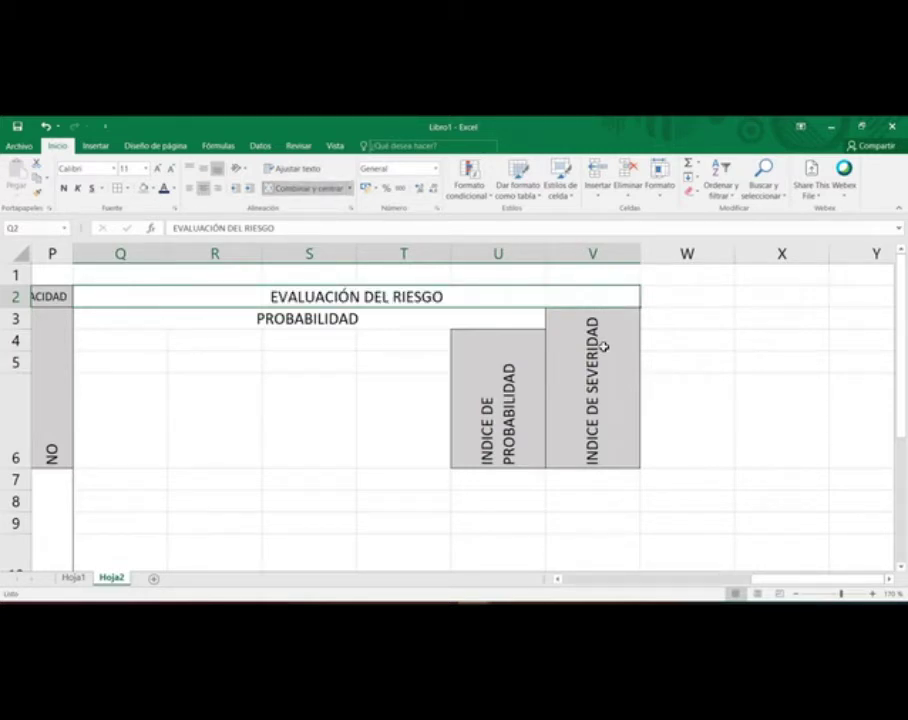
pyautogui.click(509, 368)
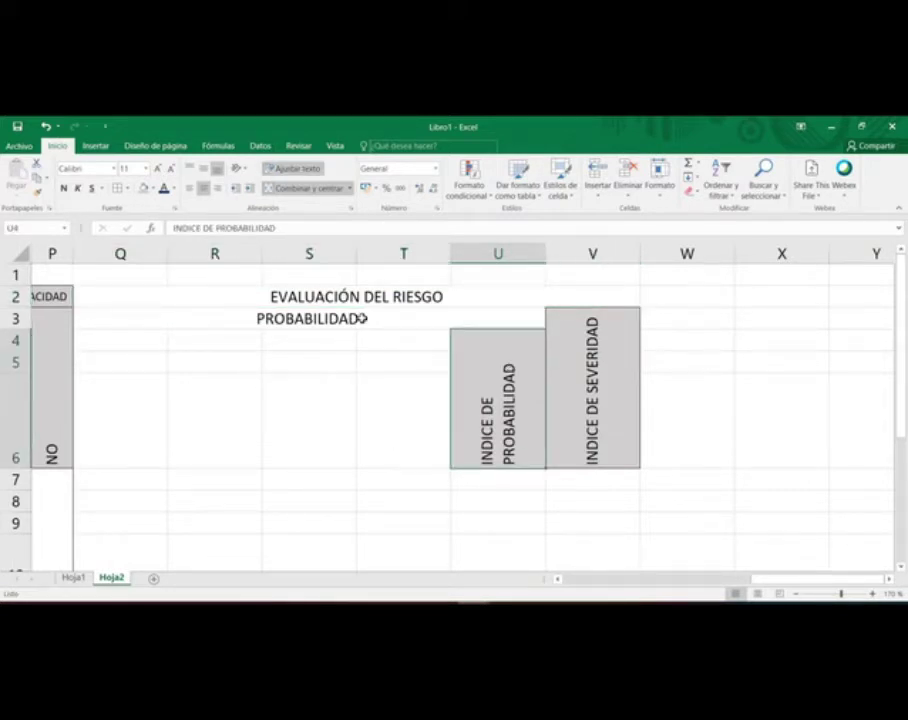
# Step: Fill the whole EVALUACIÓN DEL RIESGO heading block, Q2:V6, with light gold
pyautogui.moveTo(592, 367); pyautogui.dragTo(157, 290)
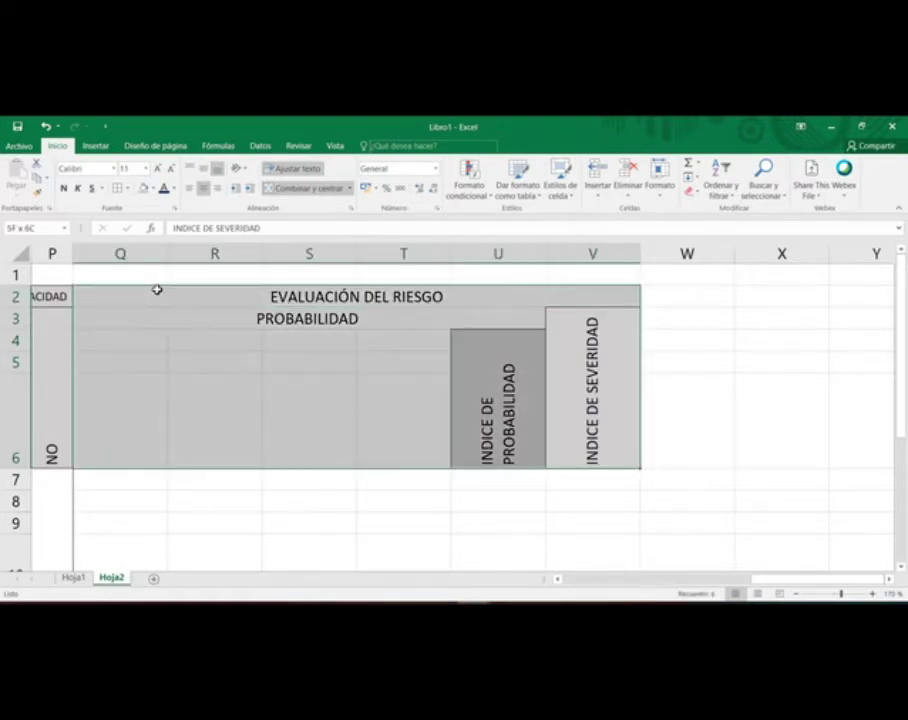
pyautogui.click(153, 188)
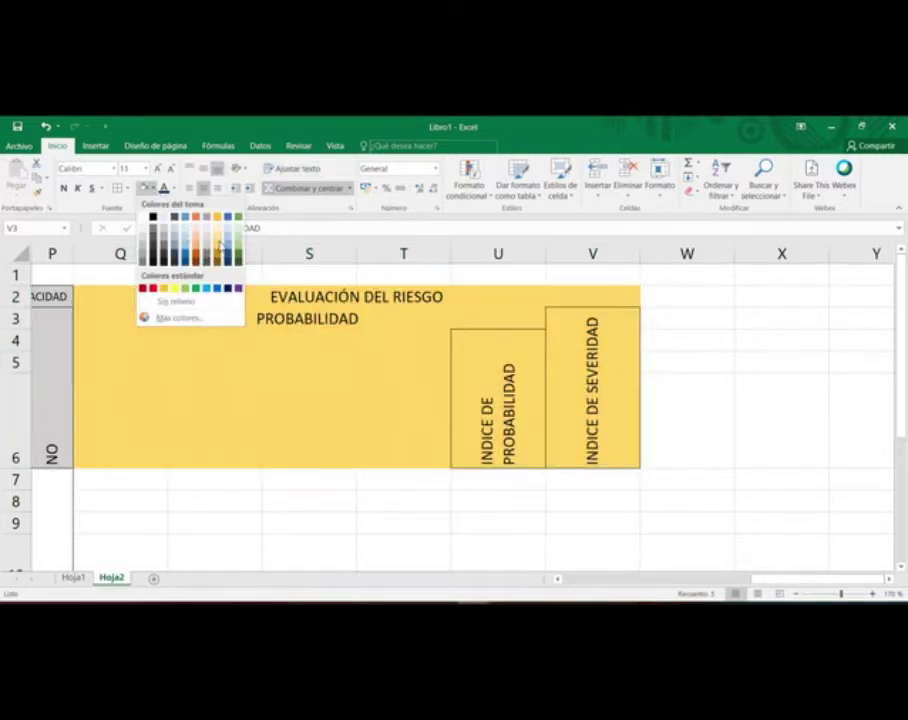
pyautogui.click(222, 243)
pyautogui.click(395, 418)
# Step: Apply all borders to the gold EVALUACIÓN DEL RIESGO heading block, Q2:V6
pyautogui.moveTo(156, 292); pyautogui.dragTo(614, 445)
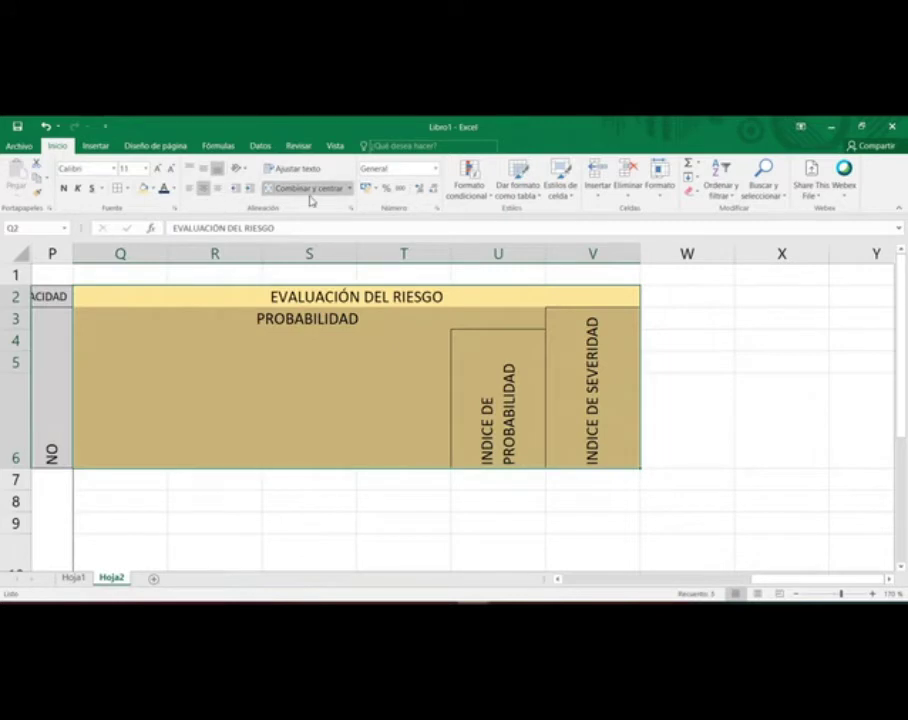
pyautogui.click(117, 189)
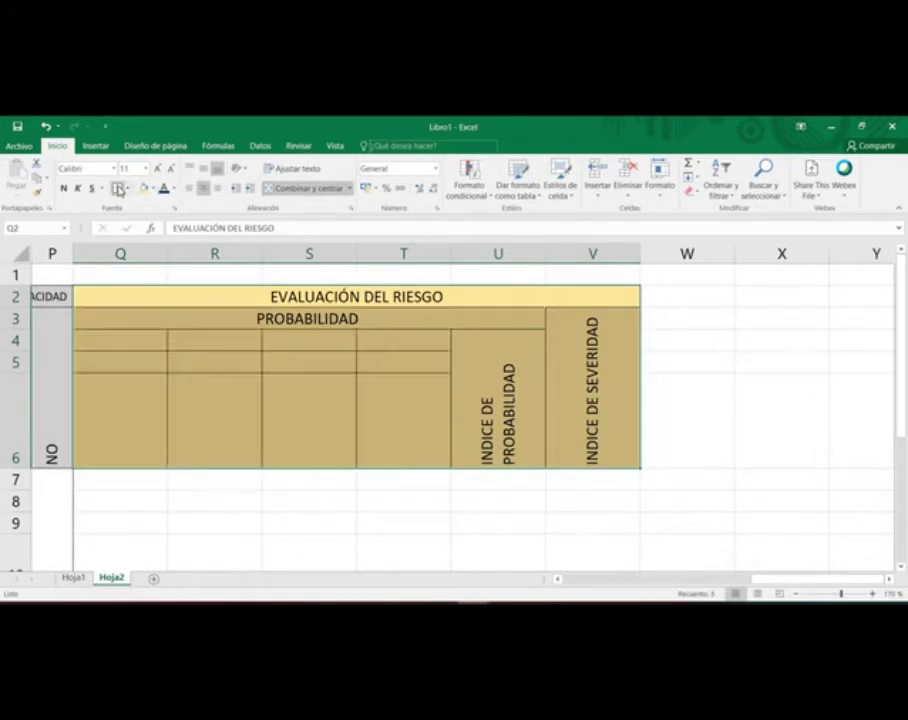
pyautogui.click(261, 421)
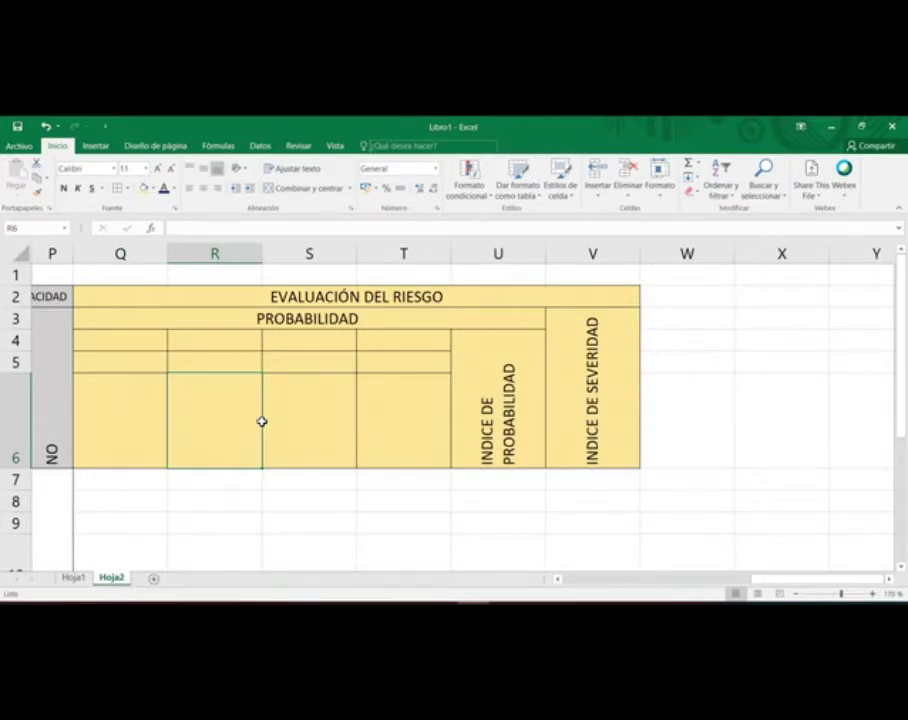
# Step: Merge and center rows 4 to 6 separately in each of columns Q, R, S and T under PROBABILIDAD
pyautogui.moveTo(774, 583); pyautogui.dragTo(752, 581)
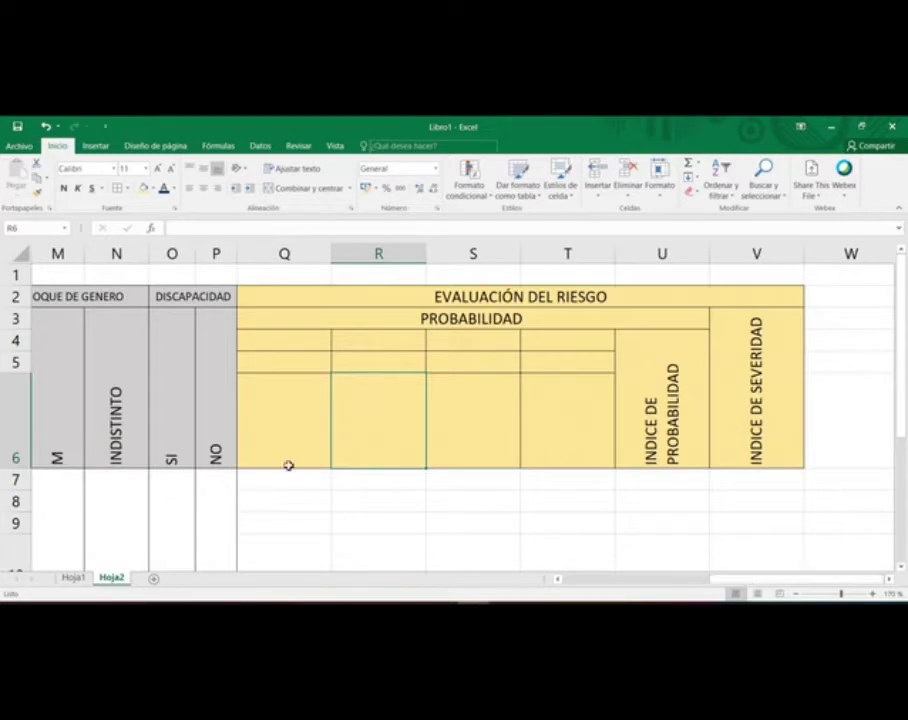
pyautogui.moveTo(278, 343); pyautogui.dragTo(284, 445)
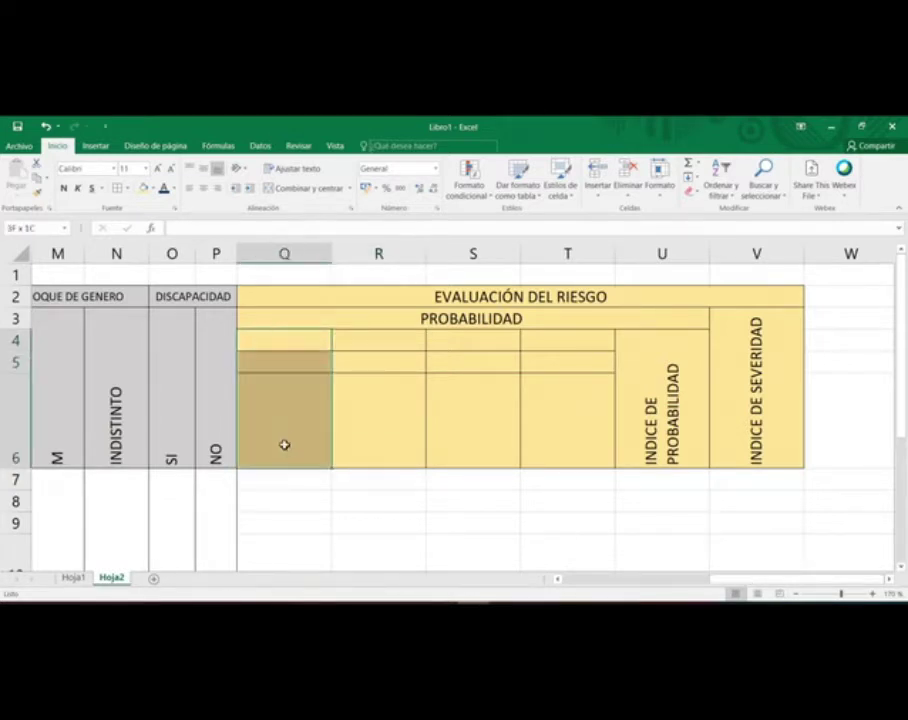
pyautogui.click(297, 189)
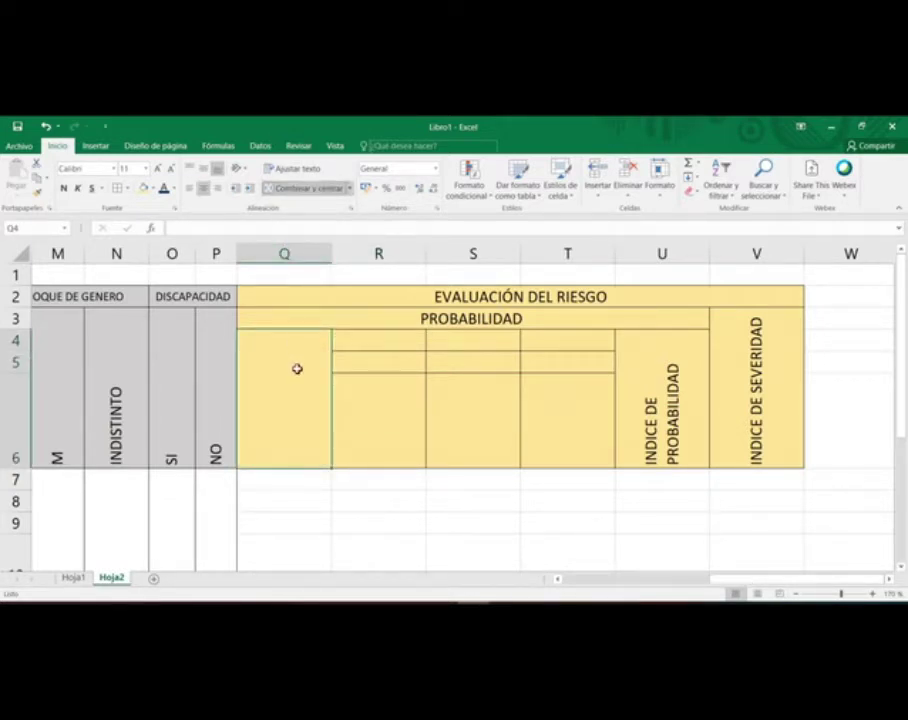
pyautogui.moveTo(358, 338); pyautogui.dragTo(373, 403)
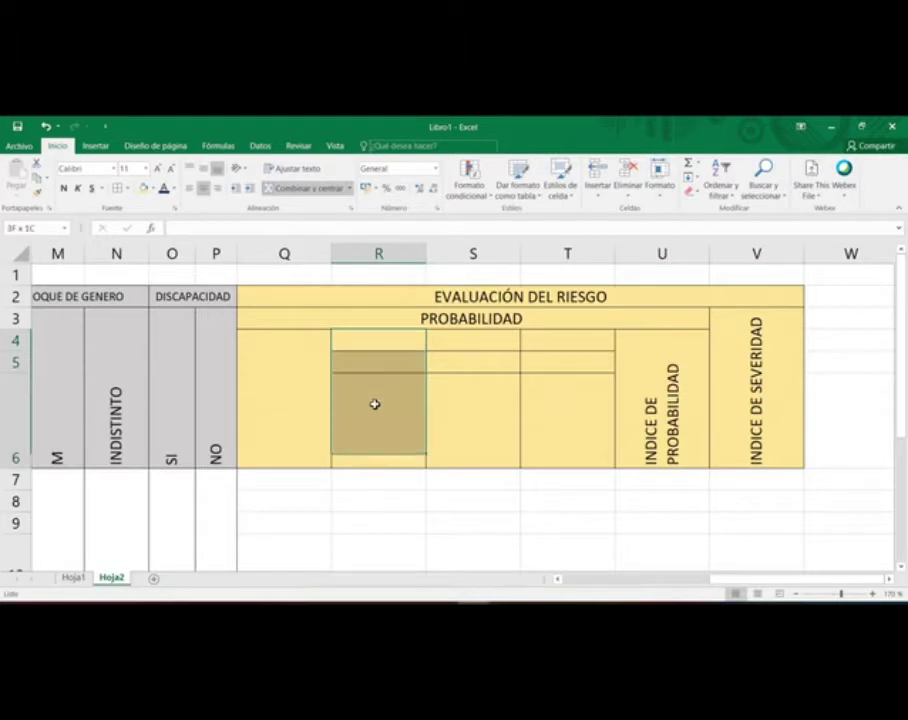
pyautogui.click(297, 189)
pyautogui.moveTo(476, 337); pyautogui.dragTo(464, 432)
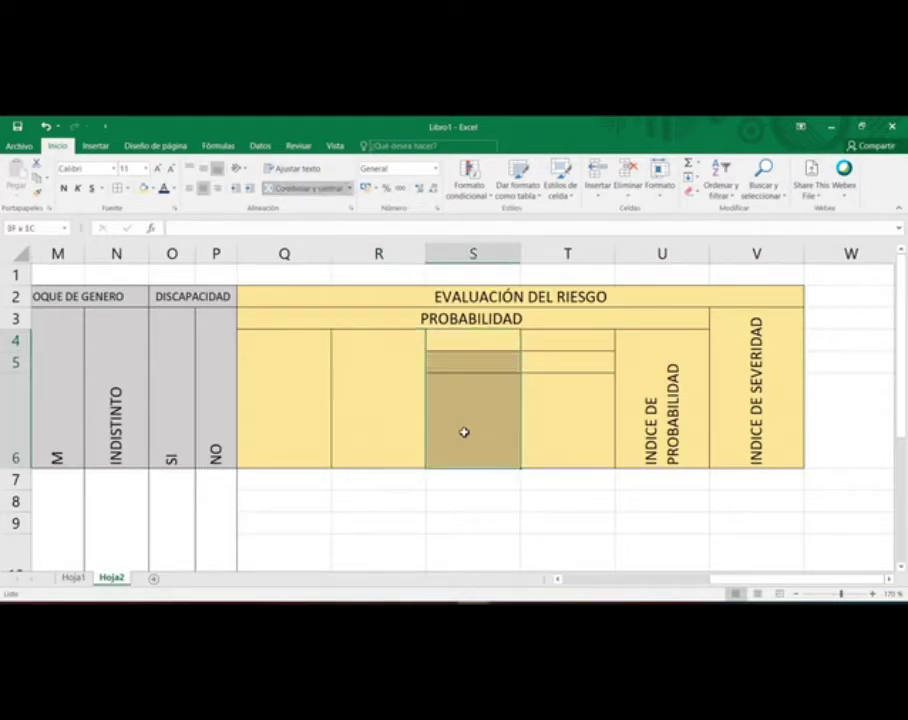
pyautogui.click(297, 189)
pyautogui.moveTo(578, 342); pyautogui.dragTo(570, 434)
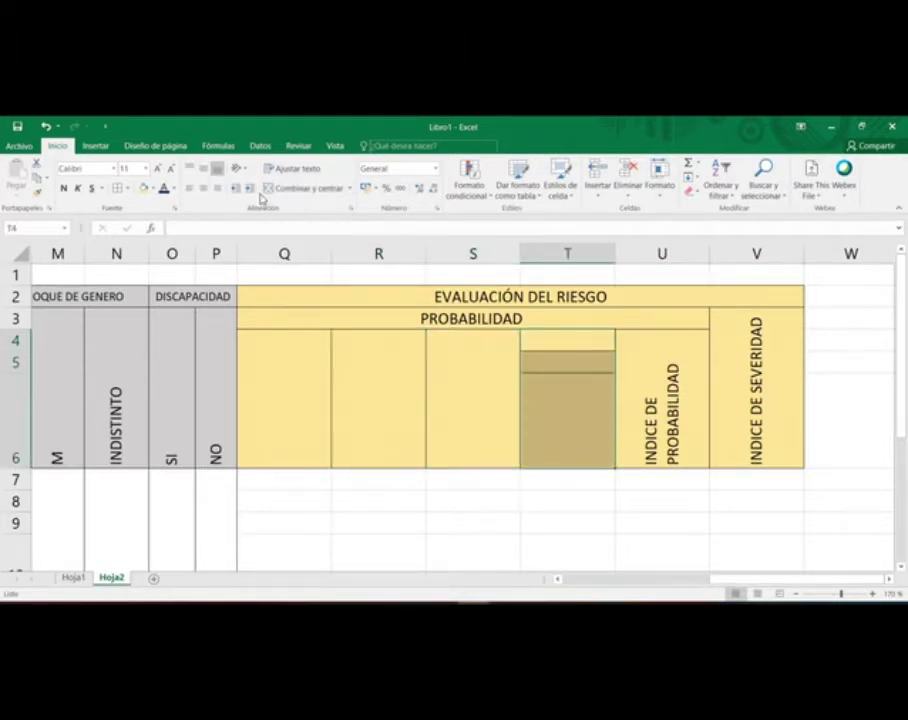
pyautogui.click(290, 188)
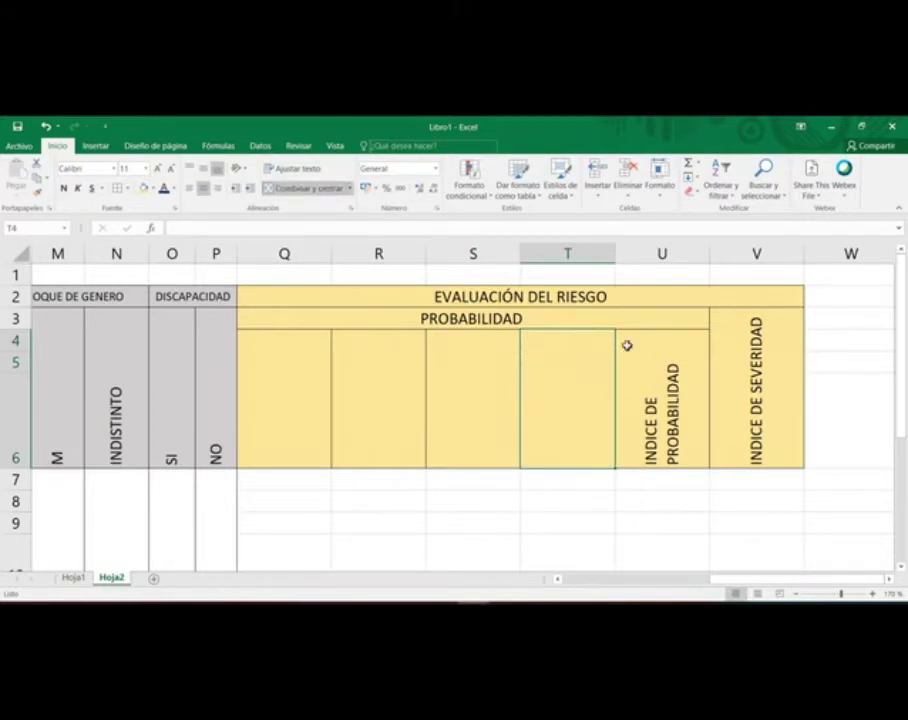
# Step: Enter the heading CAPACITACIONES in the merged cell Q4 and wrap its text
pyautogui.click(288, 426)
pyautogui.doubleClick(279, 400)
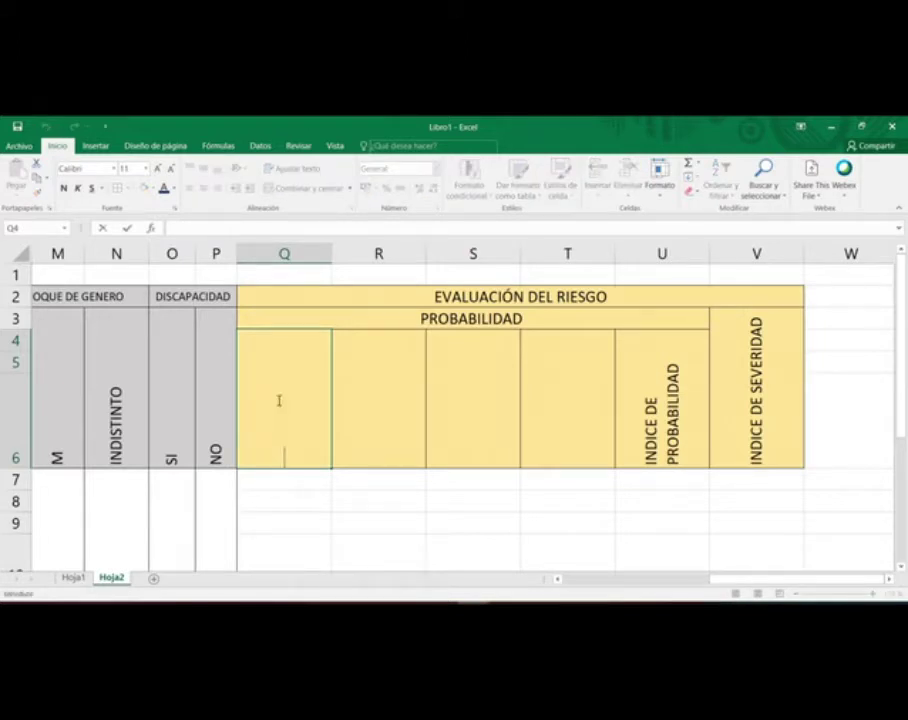
pyautogui.write('CAPACITACIONES')
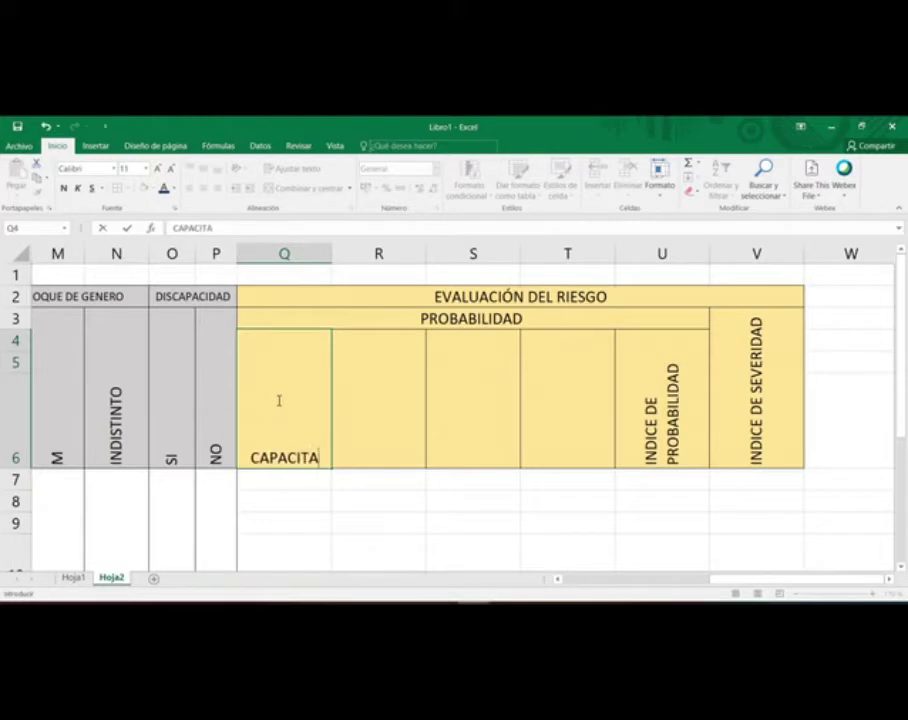
pyautogui.press('Return')
pyautogui.click(279, 401)
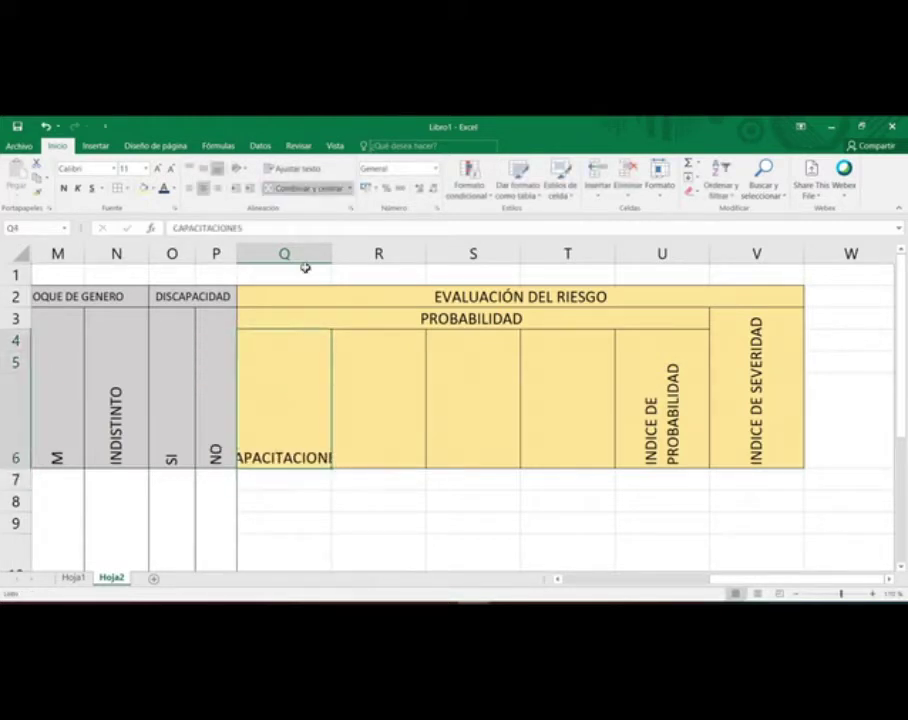
pyautogui.click(290, 168)
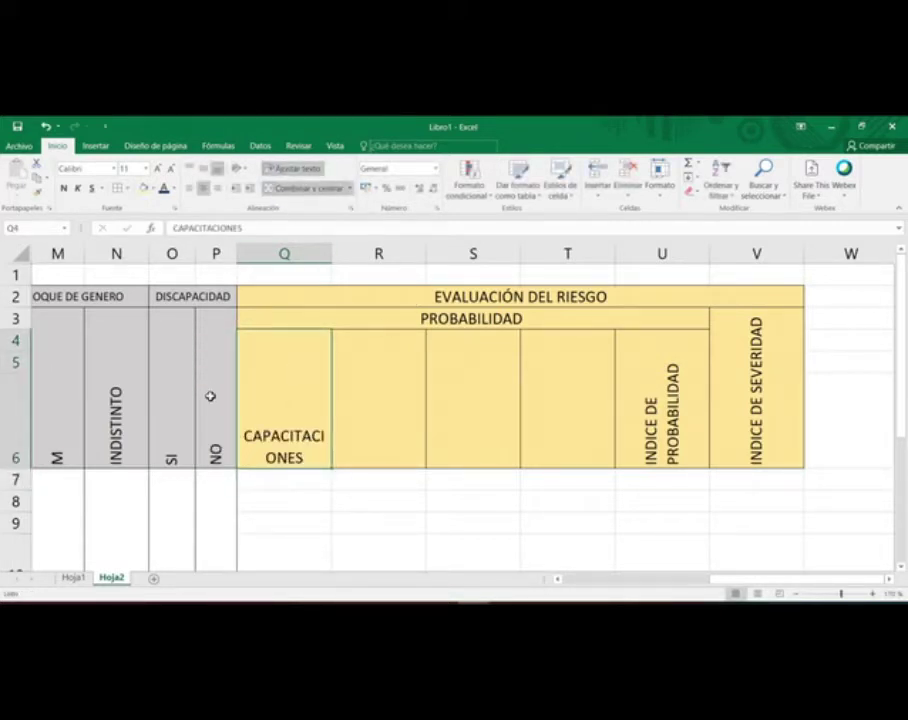
# Step: Copy the formatting of INDICE DE PROBABILIDAD onto the CAPACITACIONES heading and narrow column Q to fit it
pyautogui.click(636, 369)
pyautogui.click(37, 190)
pyautogui.click(262, 414)
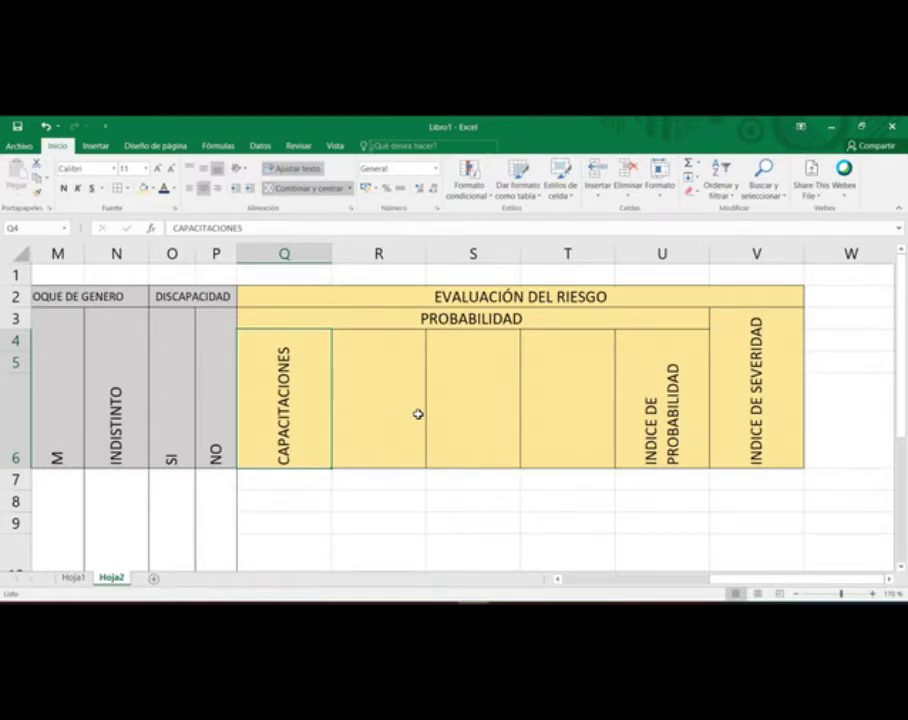
pyautogui.moveTo(330, 254); pyautogui.dragTo(294, 249)
# Step: Enter the heading PROCEDIMIENTOS EXISTENTES in the merged cell R4
pyautogui.doubleClick(334, 405)
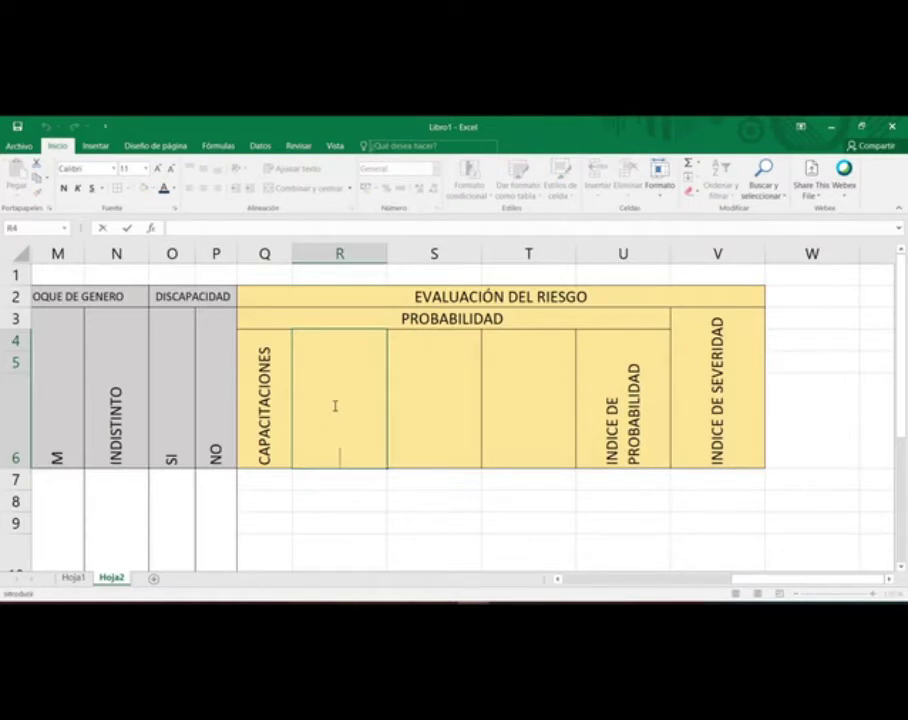
pyautogui.write('PROCED')
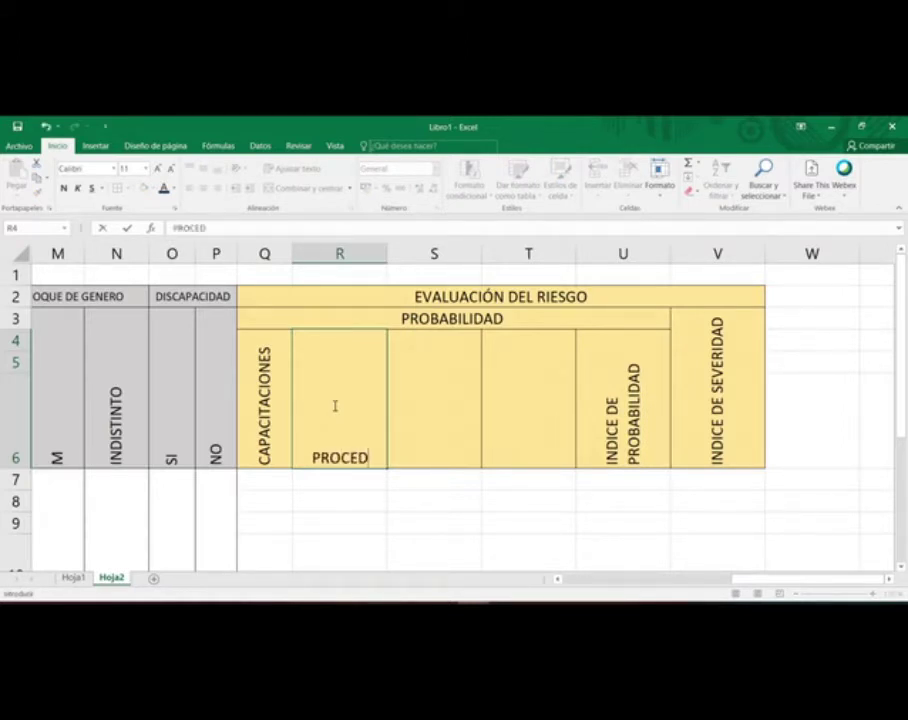
pyautogui.write('IMIENTO')
pyautogui.press('BackSpace')
pyautogui.press('BackSpace')
pyautogui.press('BackSpace')
pyautogui.press('BackSpace')
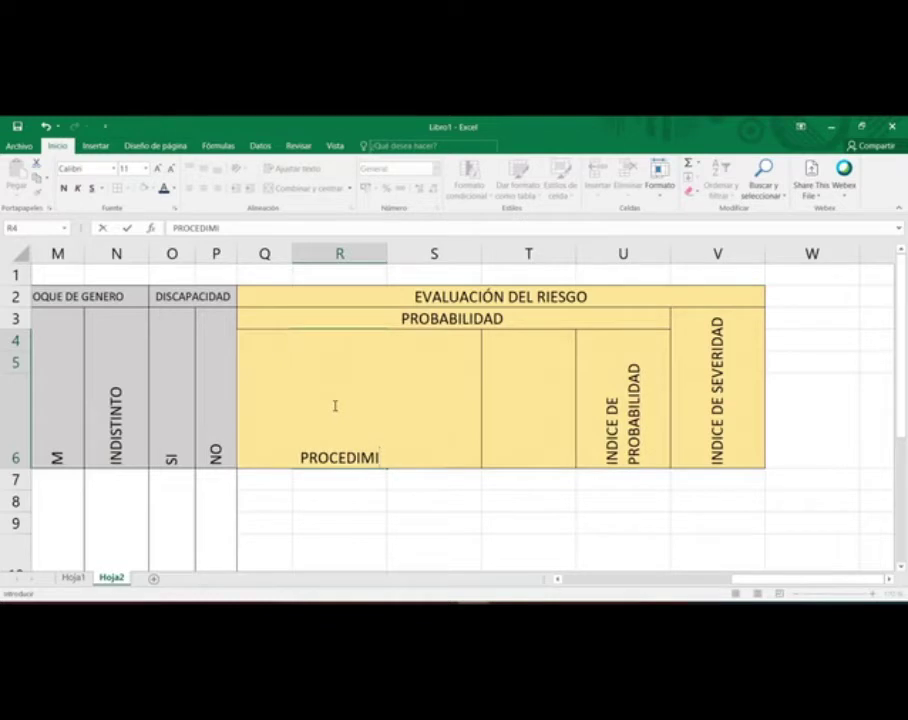
pyautogui.write('ENTOS')
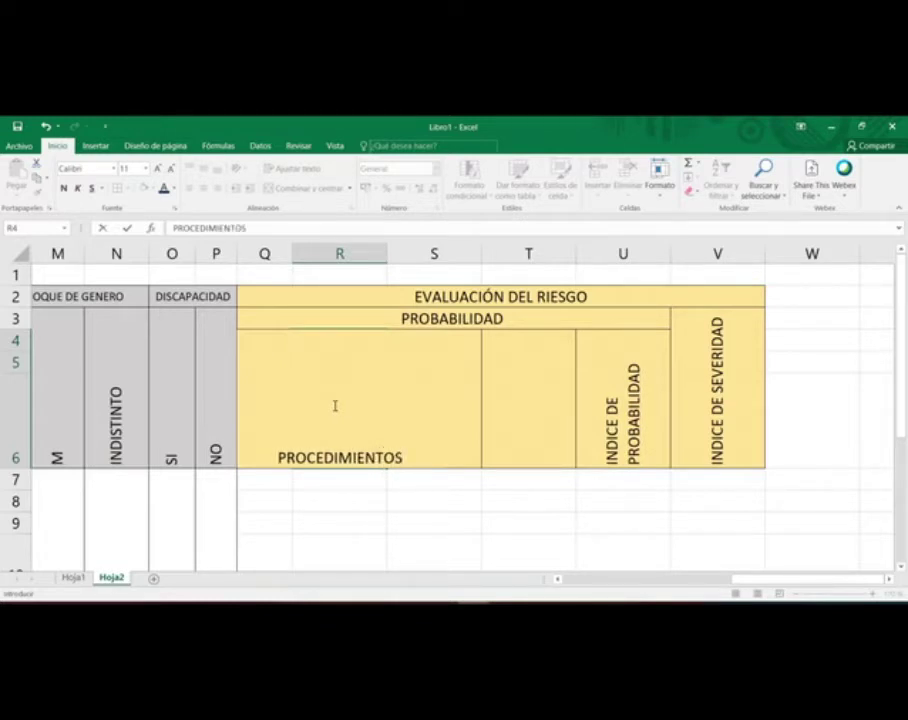
pyautogui.write(' EXIS')
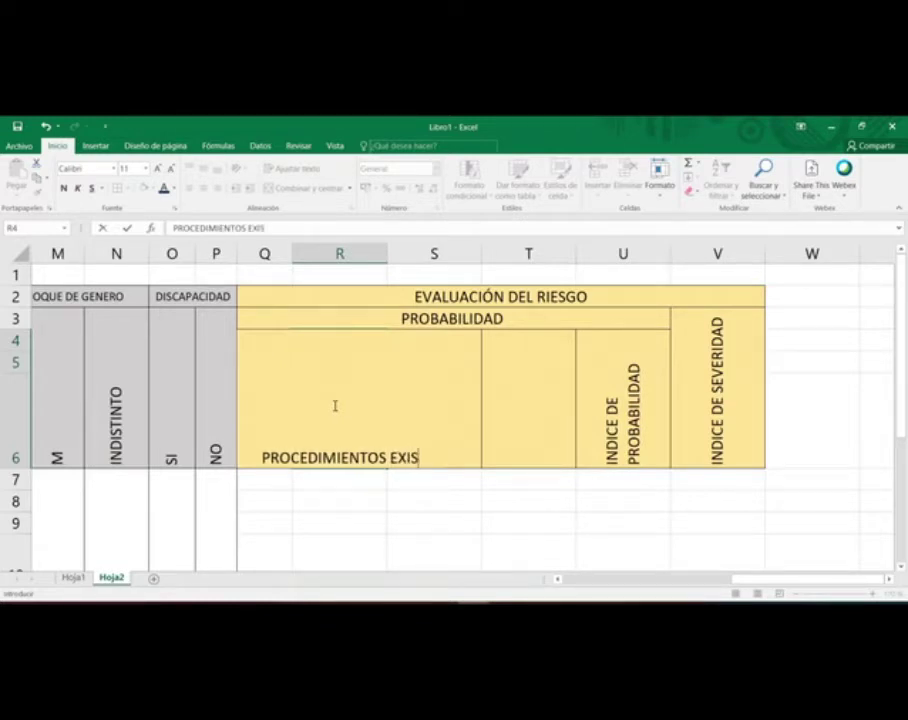
pyautogui.write('TENTES')
pyautogui.press('Return')
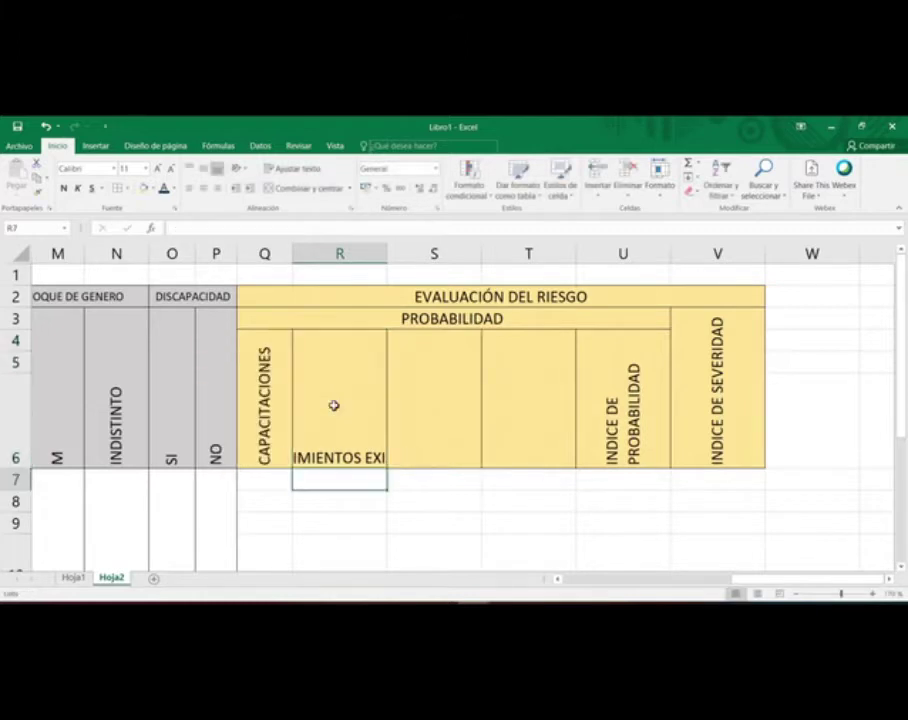
# Step: Reduce the CAPACITACIONES heading to font size 10 and make it bold
pyautogui.click(332, 402)
pyautogui.click(284, 395)
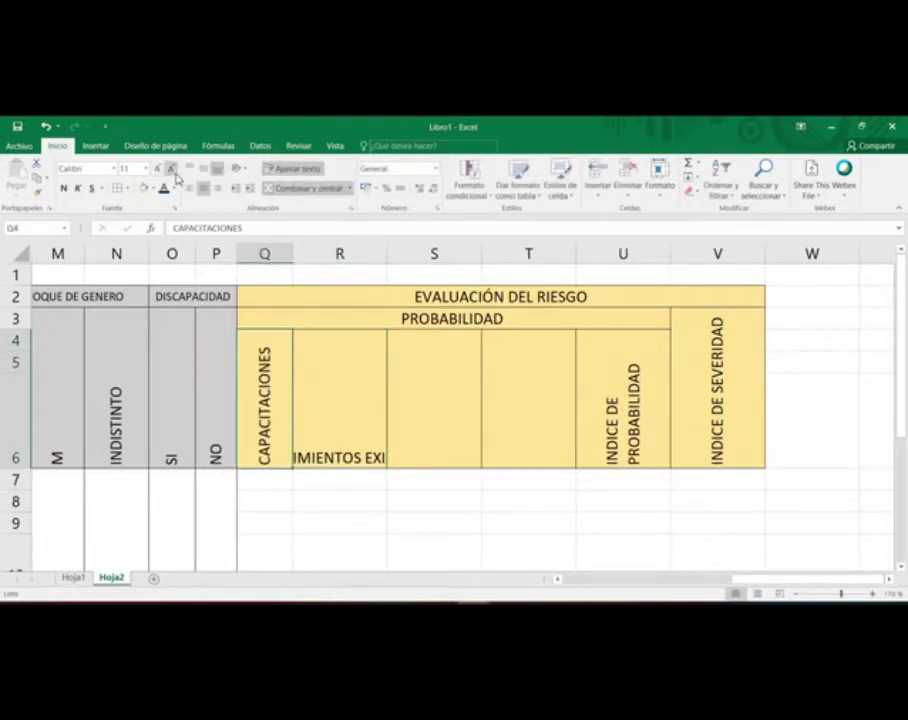
pyautogui.click(171, 170)
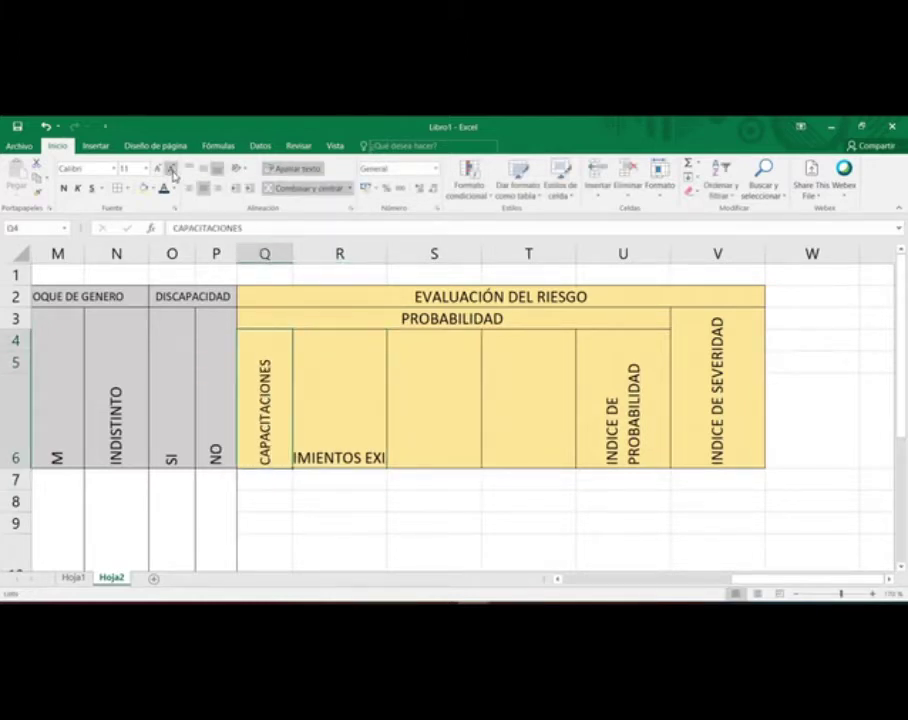
pyautogui.click(63, 188)
# Step: Copy the formatting of CAPACITACIONES onto the PROCEDIMIENTOS EXISTENTES heading and narrow column R to fit it
pyautogui.click(355, 391)
pyautogui.click(276, 377)
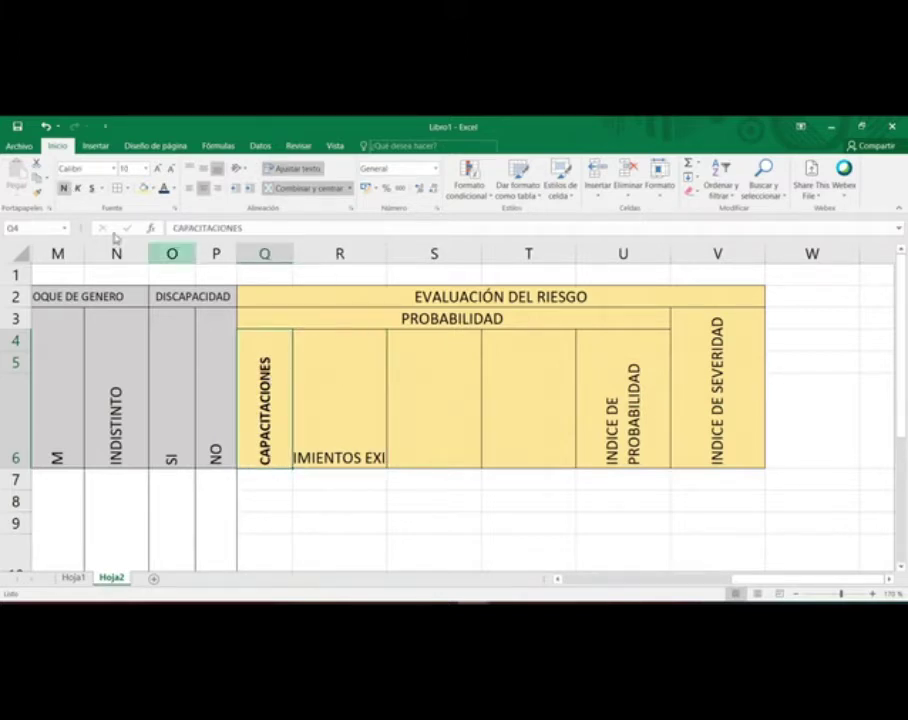
pyautogui.click(40, 195)
pyautogui.click(369, 399)
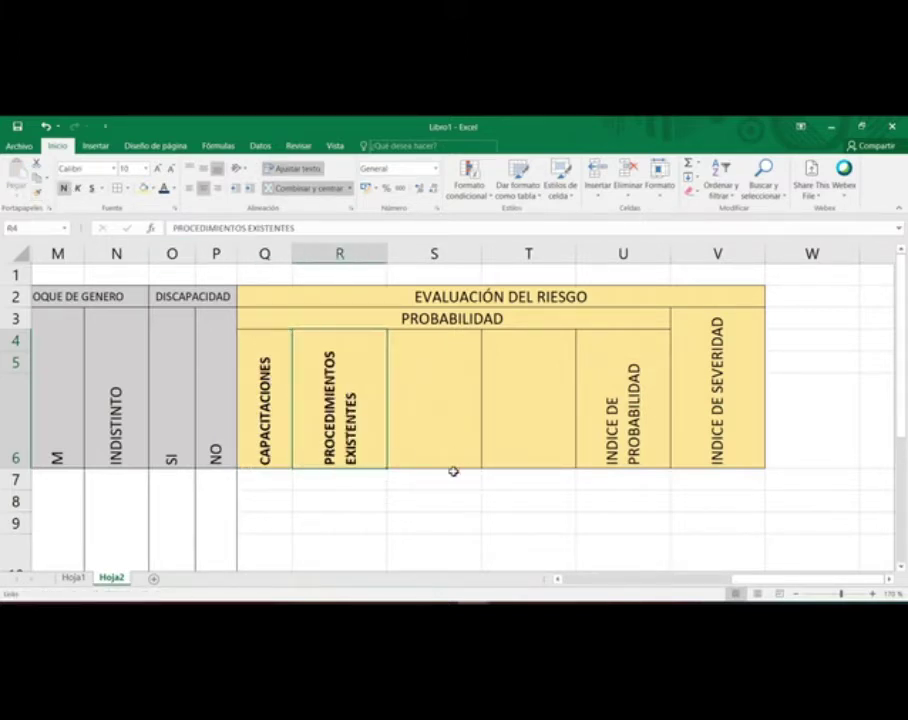
pyautogui.moveTo(386, 253); pyautogui.dragTo(352, 246)
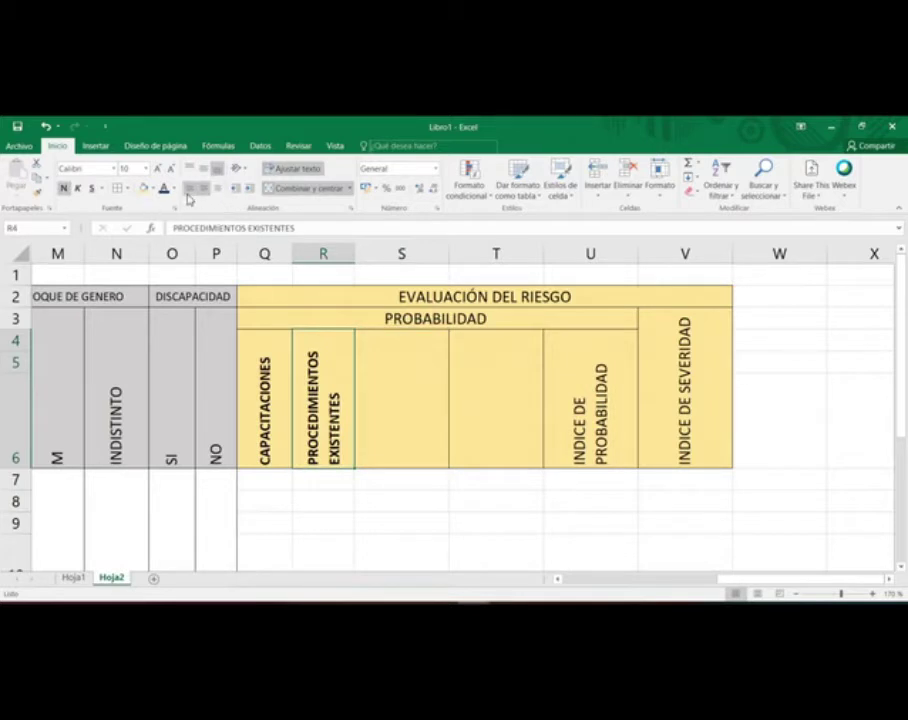
# Step: Add the heading PERSONAS EXPUESTAS in S4 with the formatting of PROCEDIMIENTOS EXISTENTES and narrow column S to fit it
pyautogui.click(37, 189)
pyautogui.moveTo(380, 428); pyautogui.dragTo(380, 428)
pyautogui.doubleClick(401, 436)
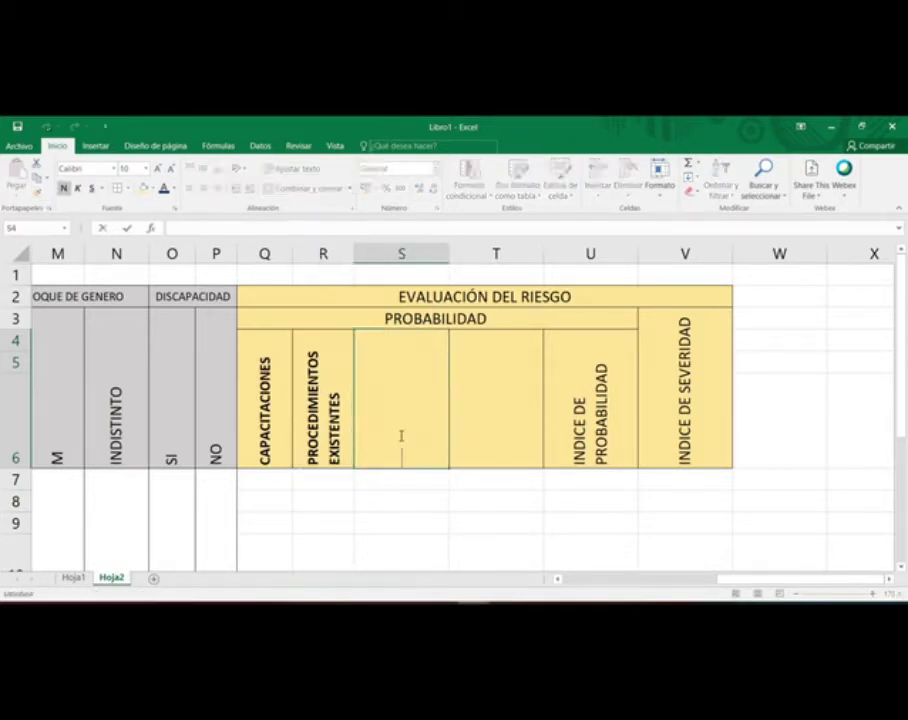
pyautogui.write('PERSONAS EXPUESY')
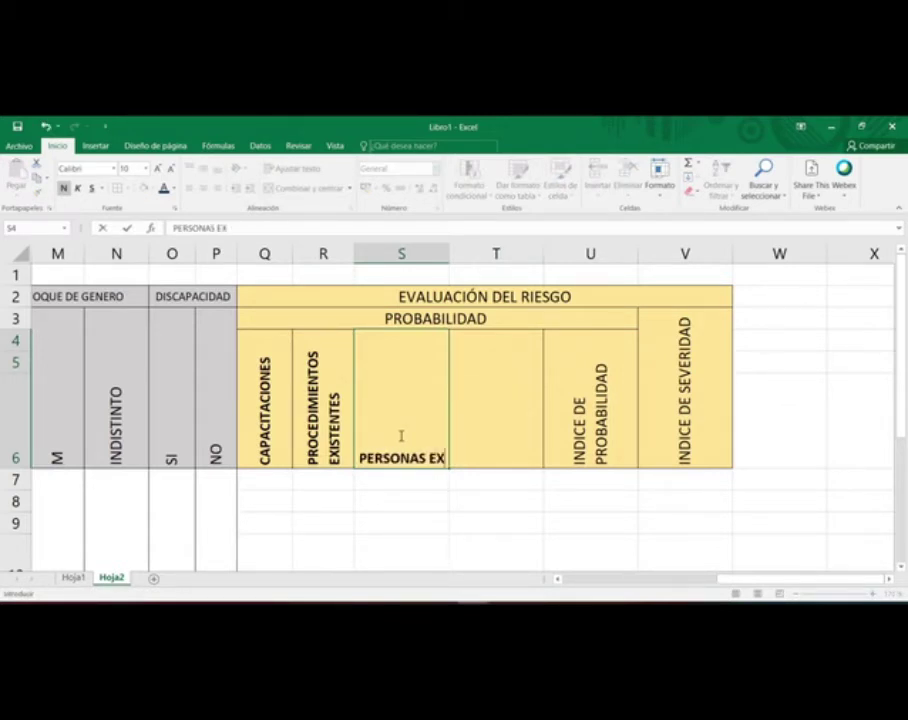
pyautogui.press('BackSpace')
pyautogui.write('TAS')
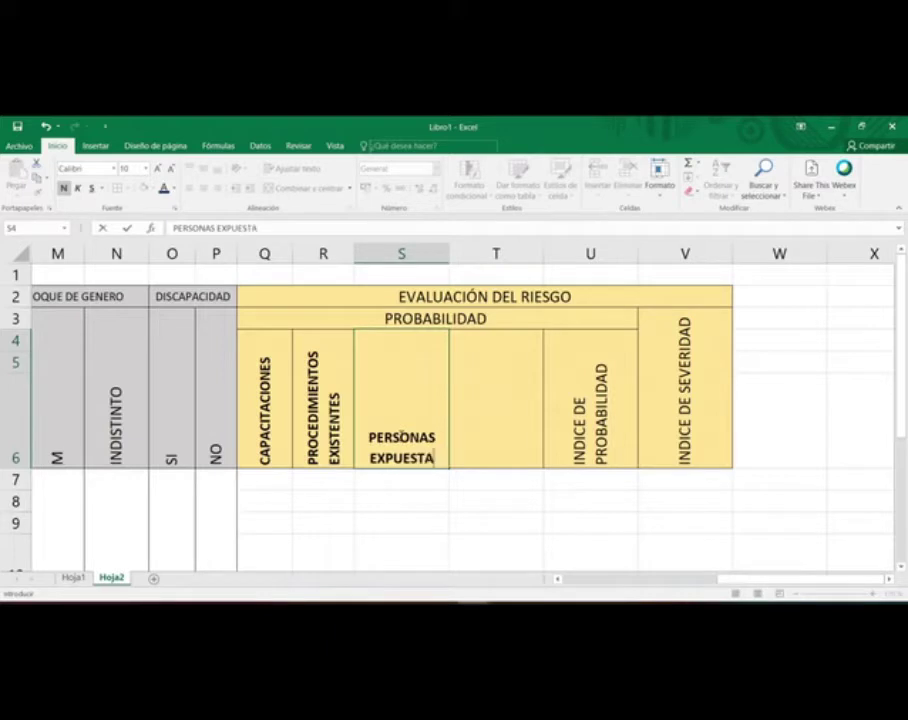
pyautogui.press('Return')
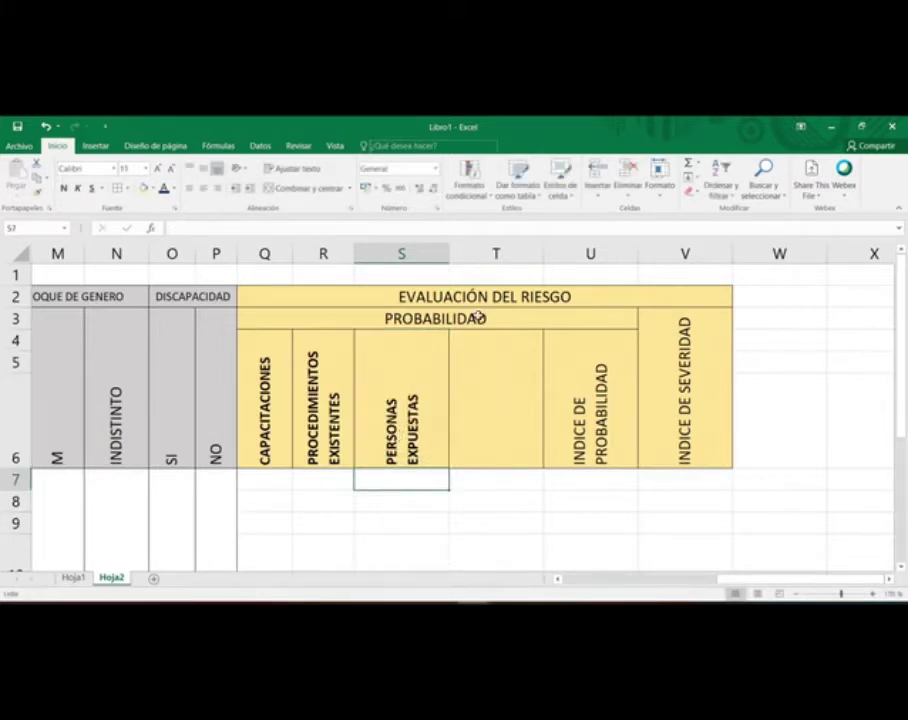
pyautogui.moveTo(446, 251); pyautogui.dragTo(412, 240)
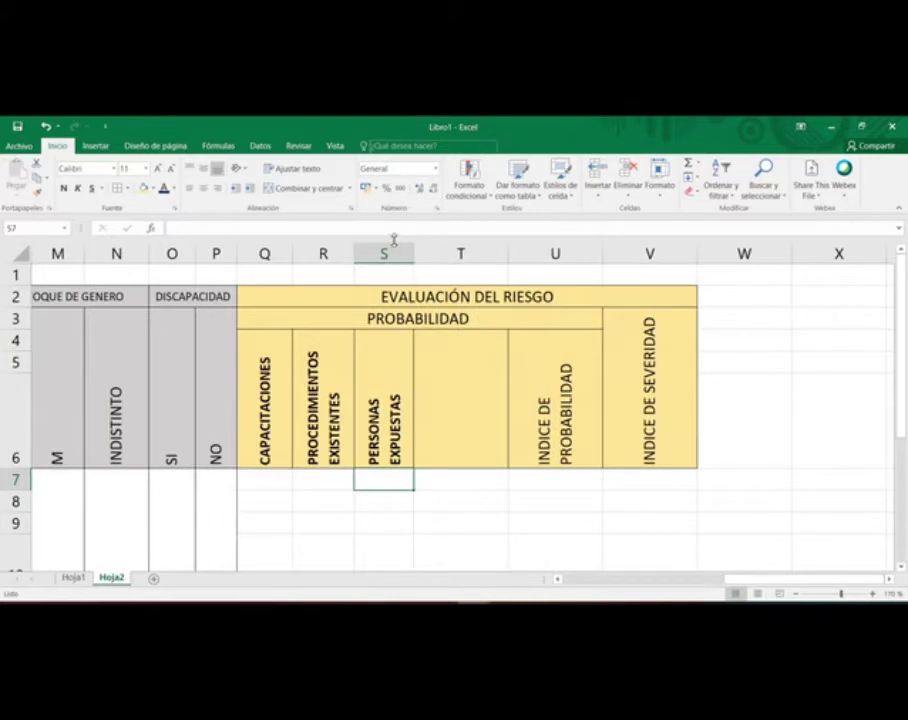
# Step: Try to center the contents of columns R and S horizontally
pyautogui.click(390, 250)
pyautogui.moveTo(390, 250); pyautogui.dragTo(340, 251)
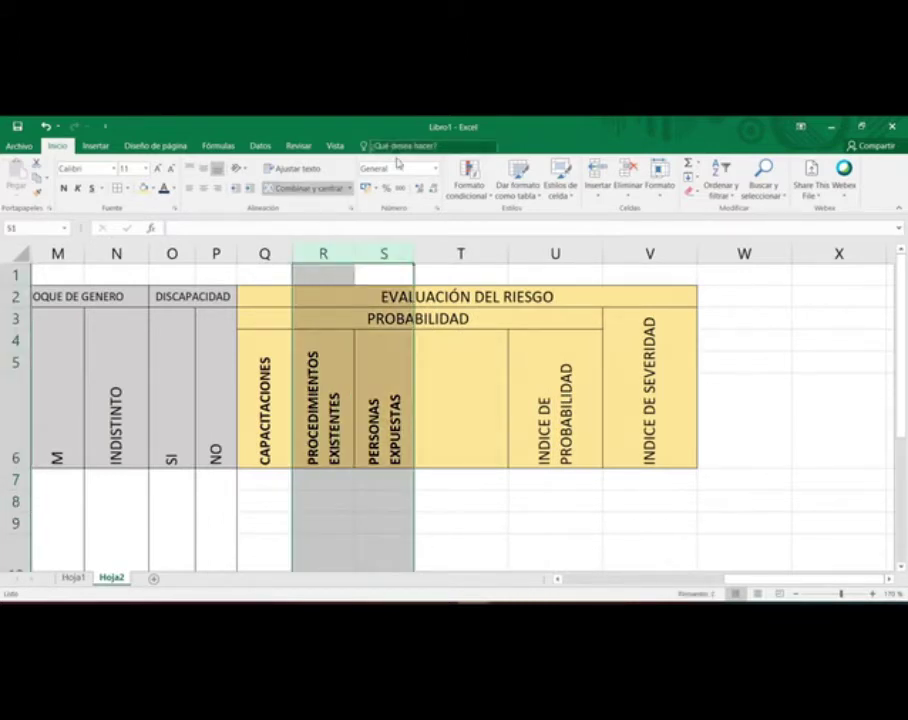
pyautogui.click(204, 193)
pyautogui.click(432, 367)
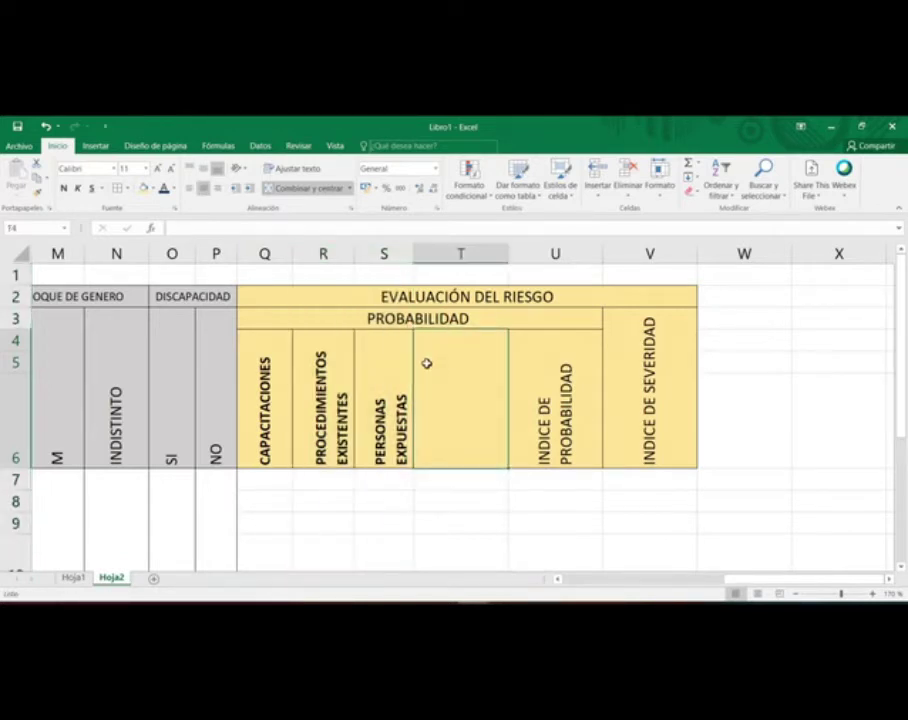
pyautogui.click(384, 360)
pyautogui.click(331, 350)
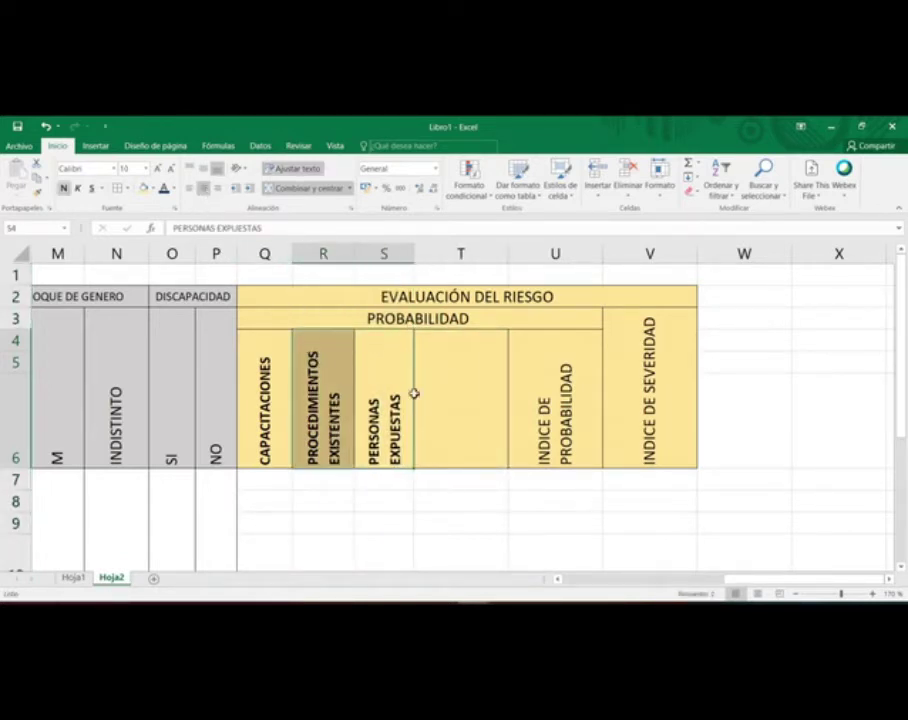
# Step: Enter the heading EXPOSICIÓN AL RIESGO in cell T4 under PROBABILIDAD
pyautogui.click(470, 403)
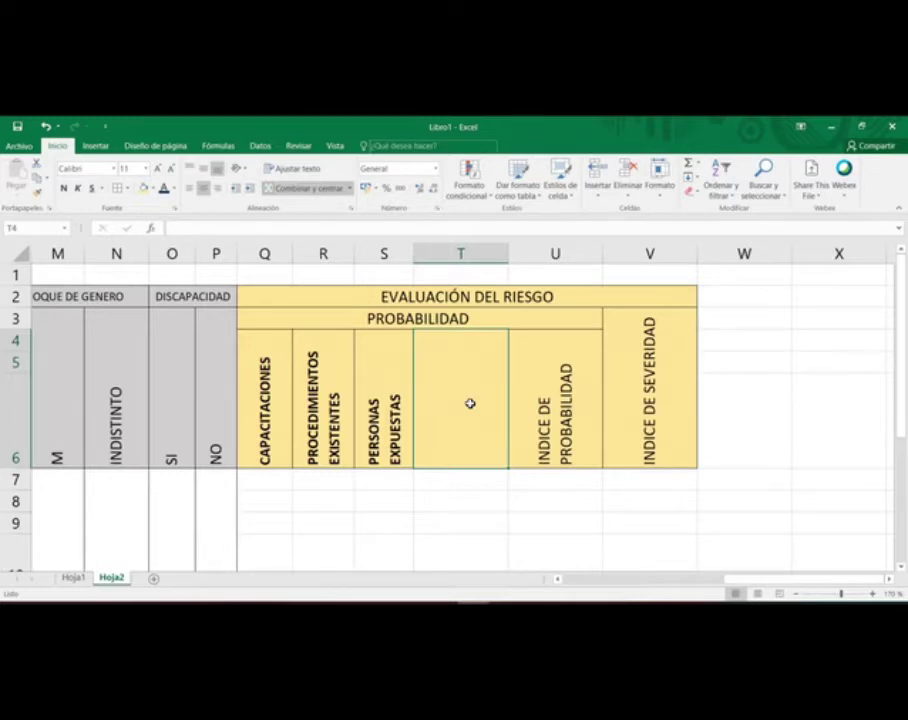
pyautogui.doubleClick(470, 403)
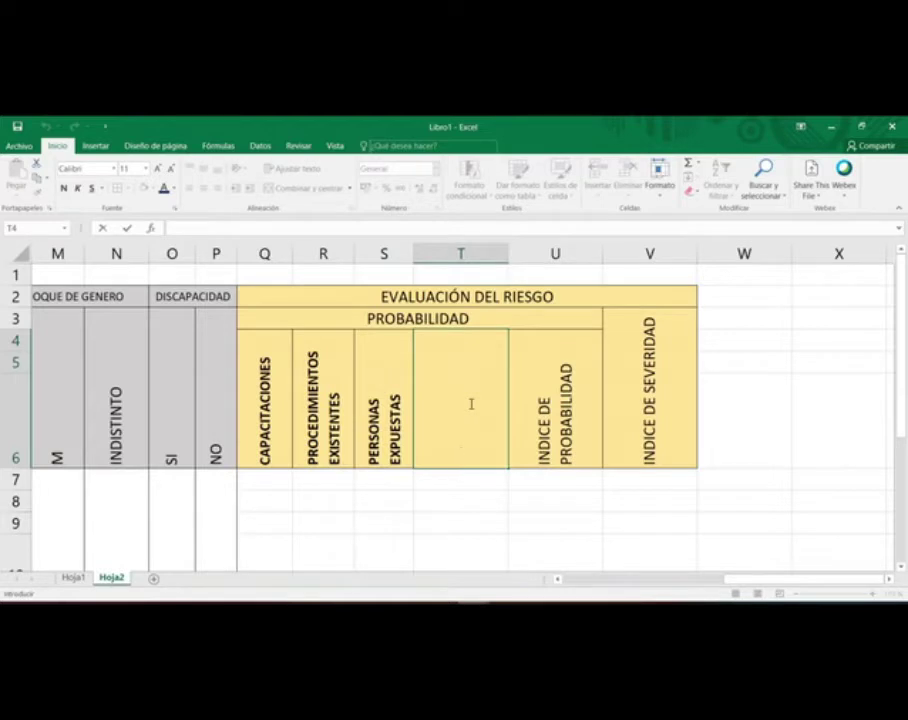
pyautogui.write('EXPOSICI')
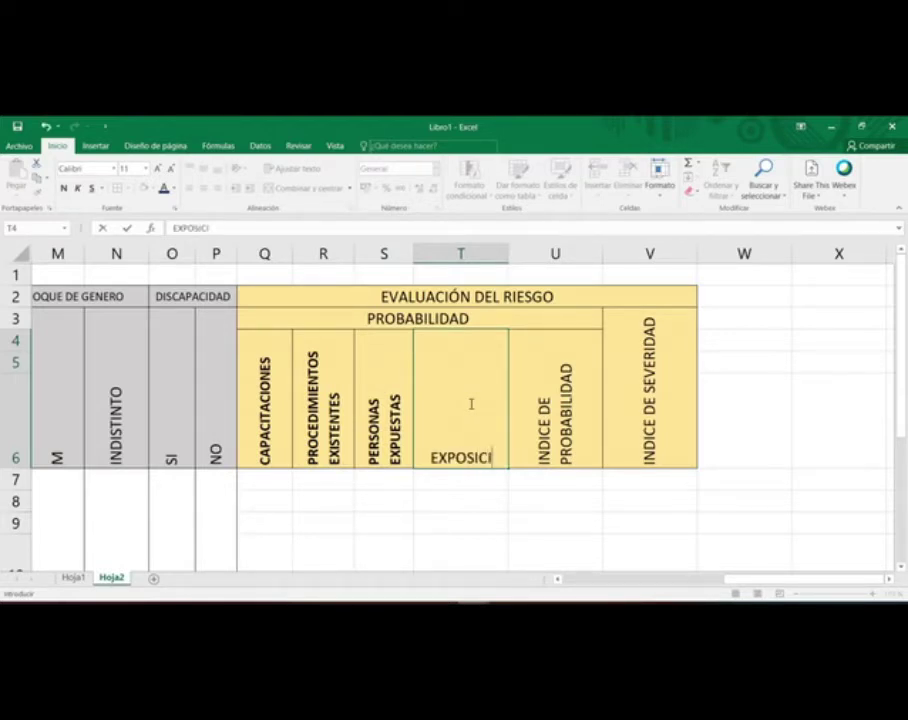
pyautogui.write('ÓN AL RIE')
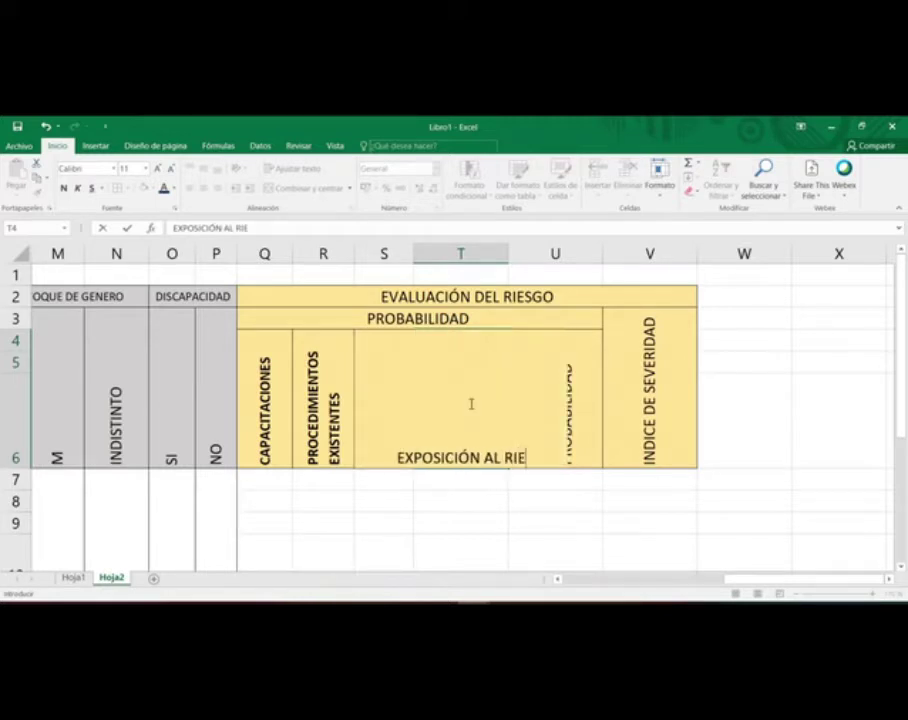
pyautogui.write('SGO')
pyautogui.press('Return')
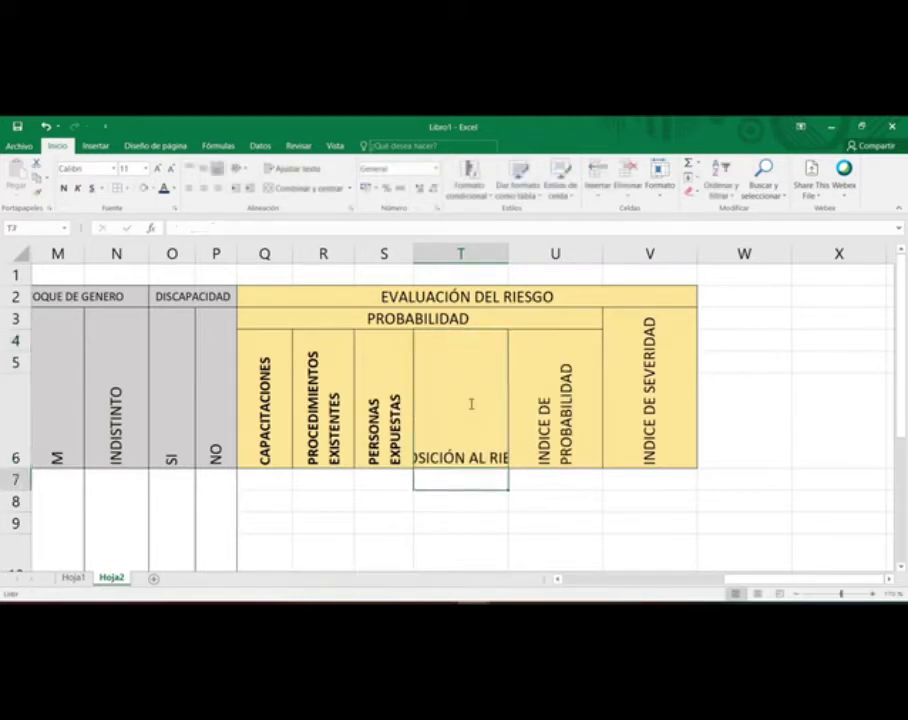
# Step: Copy the formatting of PERSONAS EXPUESTAS onto the EXPOSICIÓN AL RIESGO heading and narrow column T to fit it
pyautogui.click(385, 400)
pyautogui.click(38, 193)
pyautogui.click(476, 417)
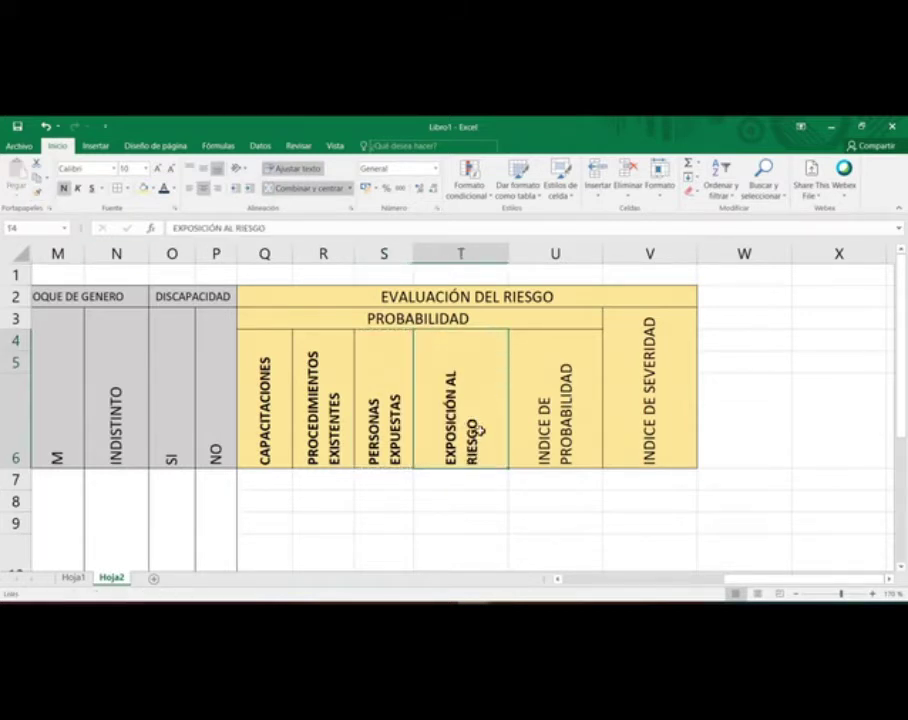
pyautogui.moveTo(507, 253); pyautogui.dragTo(477, 240)
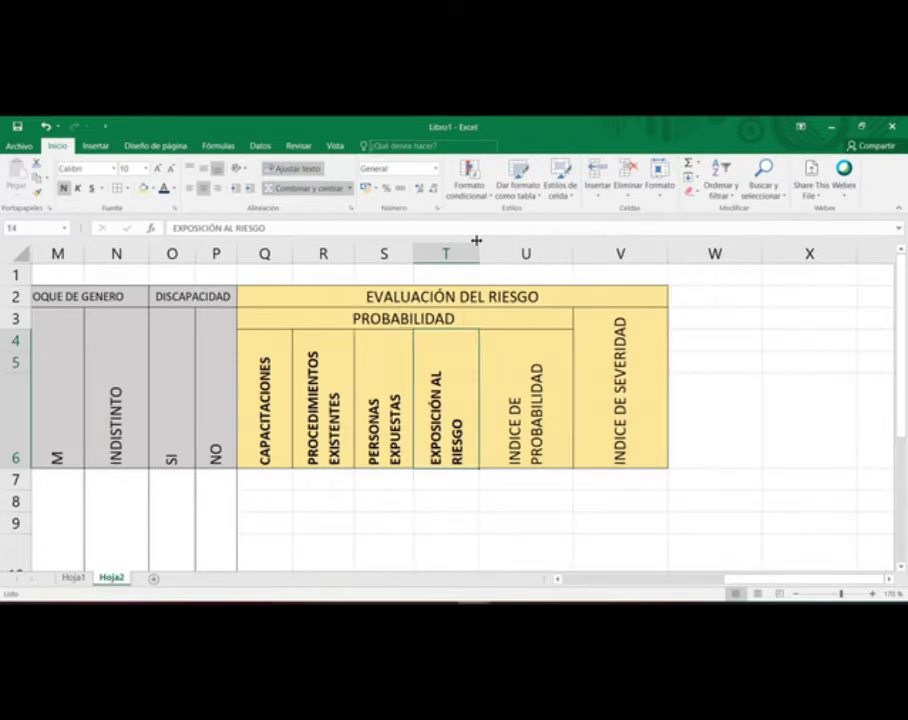
# Step: Make all headings in the EVALUACIÓN DEL RIESGO block bold with blue font color
pyautogui.moveTo(532, 298); pyautogui.dragTo(573, 386)
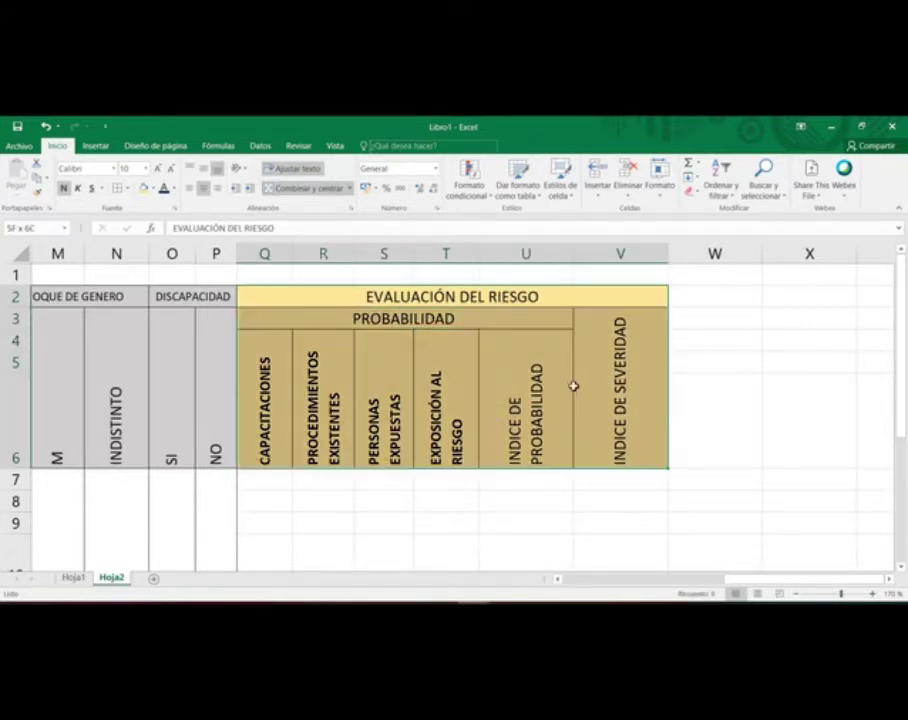
pyautogui.click(65, 189)
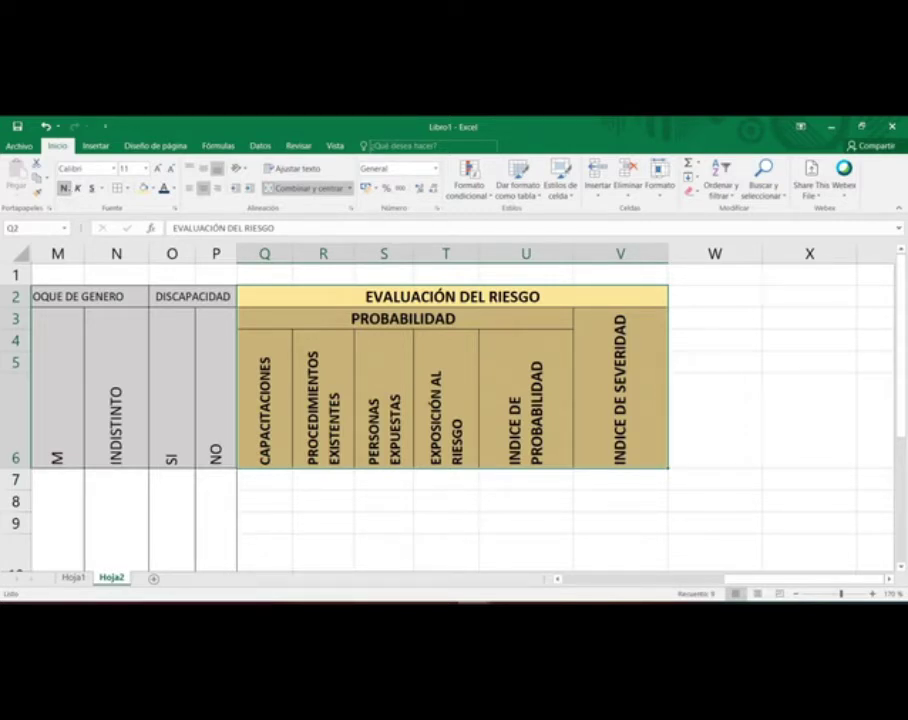
pyautogui.click(176, 190)
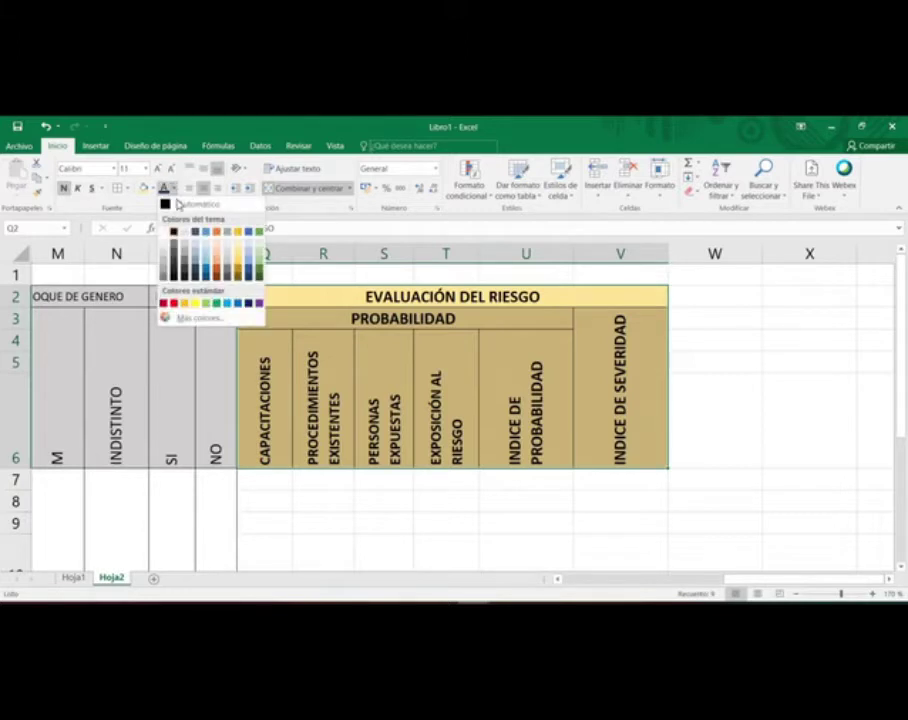
pyautogui.click(239, 305)
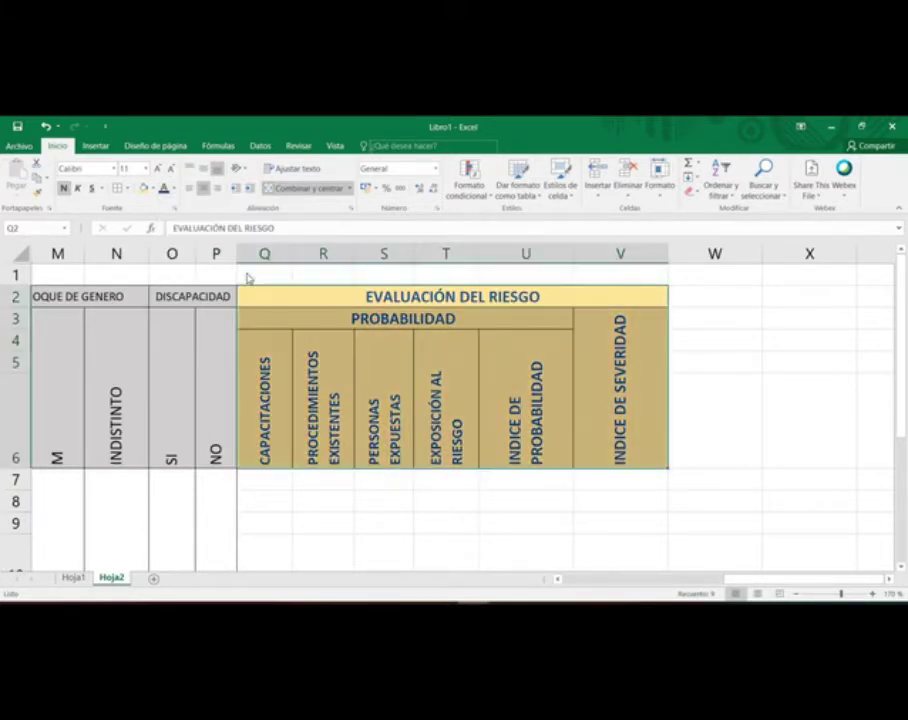
pyautogui.click(715, 361)
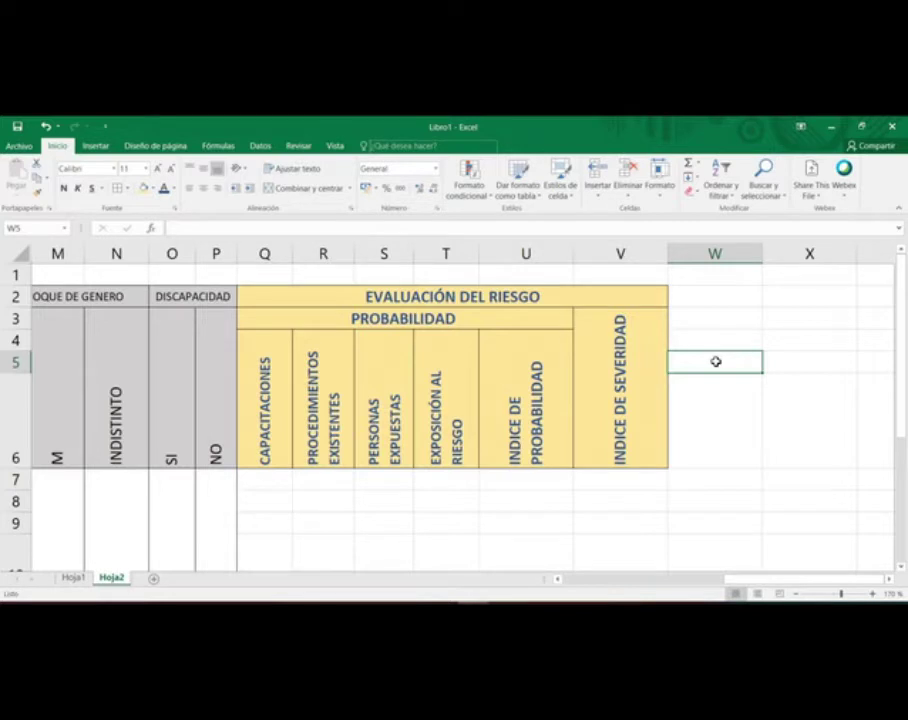
# Step: Narrow column T a little further around the EXPOSICIÓN AL RIESGO heading
pyautogui.click(384, 314)
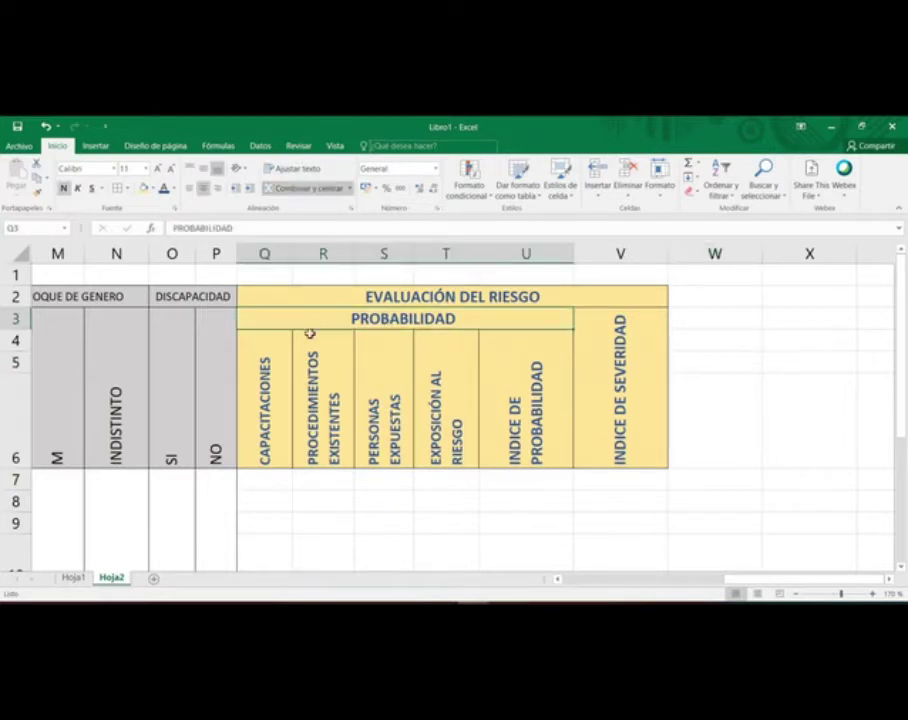
pyautogui.moveTo(264, 355)
pyautogui.mouseDown()
pyautogui.moveTo(397, 369)
pyautogui.moveTo(479, 362)
pyautogui.moveTo(413, 367)
pyautogui.moveTo(432, 377)
pyautogui.moveTo(283, 379)
pyautogui.moveTo(445, 390)
pyautogui.mouseUp()
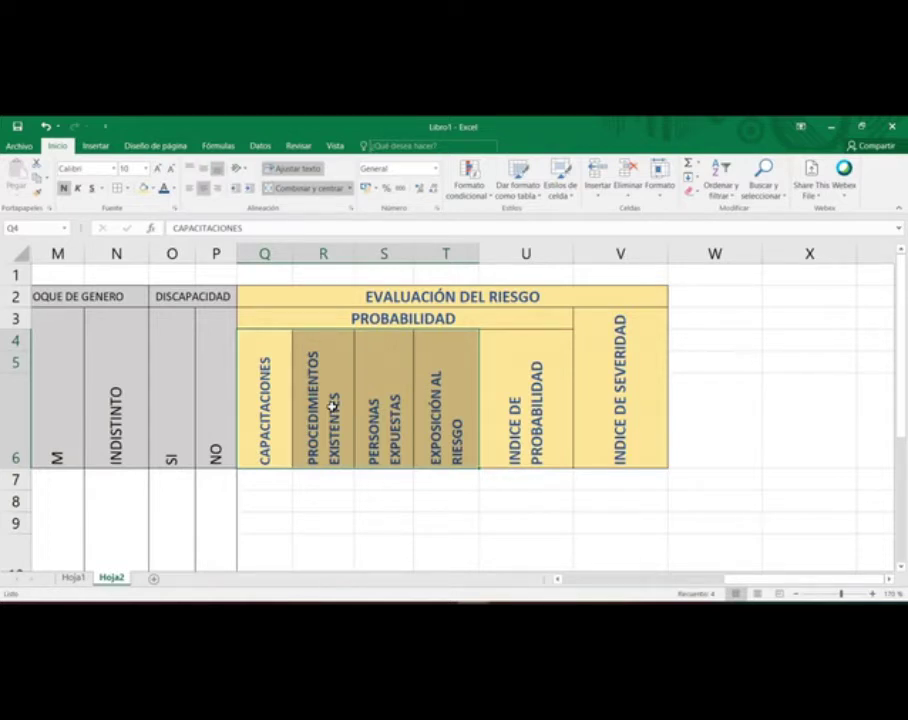
pyautogui.moveTo(479, 254); pyautogui.dragTo(468, 251)
pyautogui.click(472, 499)
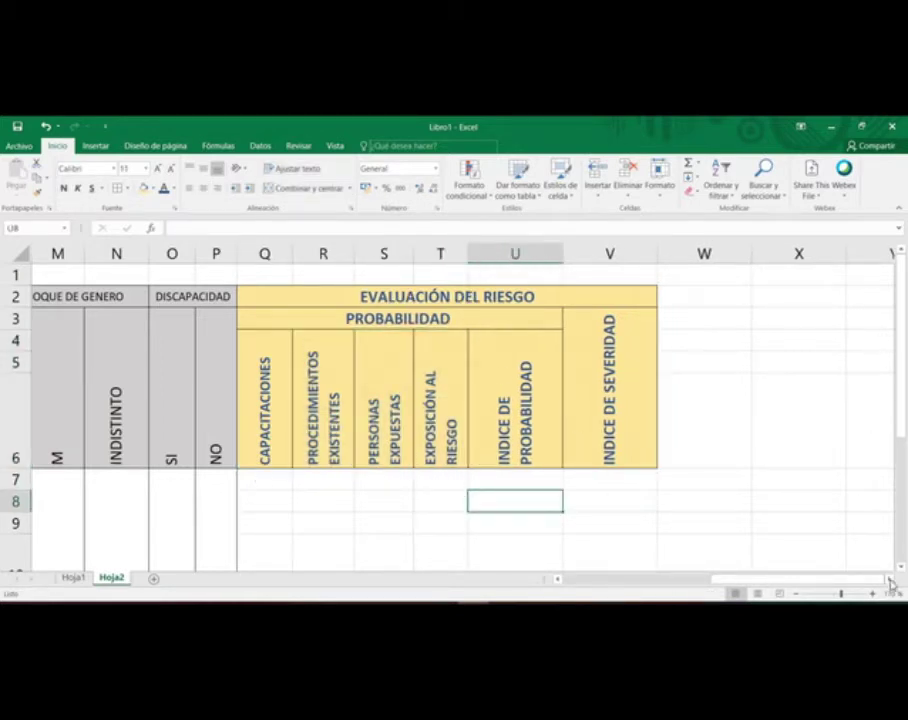
# Step: Copy the merged, bordered formatting of P7:P10 across columns Q to U in rows 7 to 10
pyautogui.click(797, 594)
pyautogui.moveTo(387, 462); pyautogui.dragTo(612, 519)
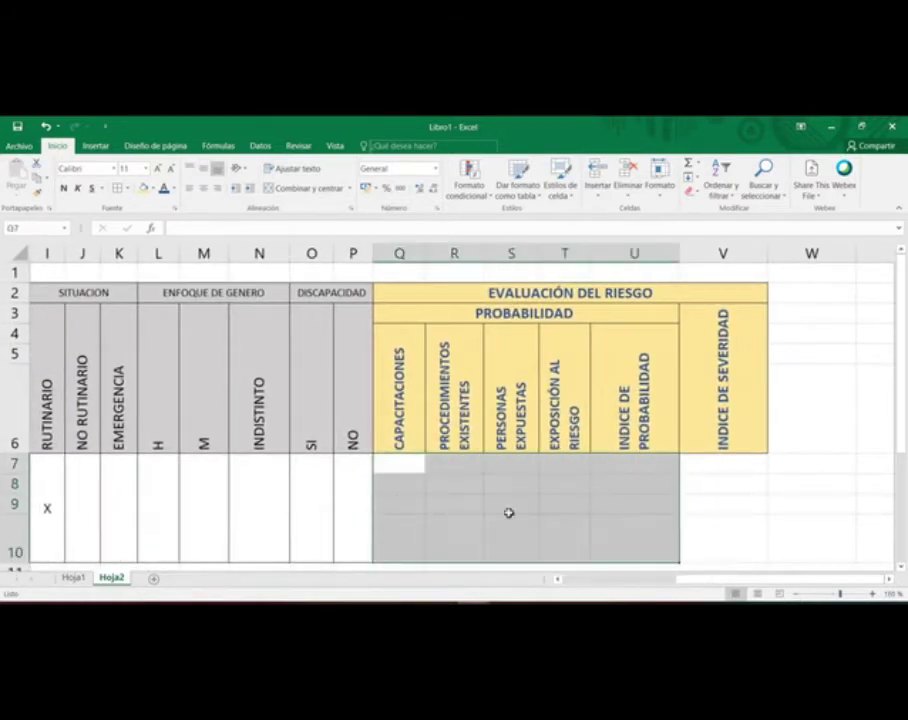
pyautogui.click(345, 486)
pyautogui.moveTo(373, 560); pyautogui.dragTo(679, 553)
pyautogui.click(499, 509)
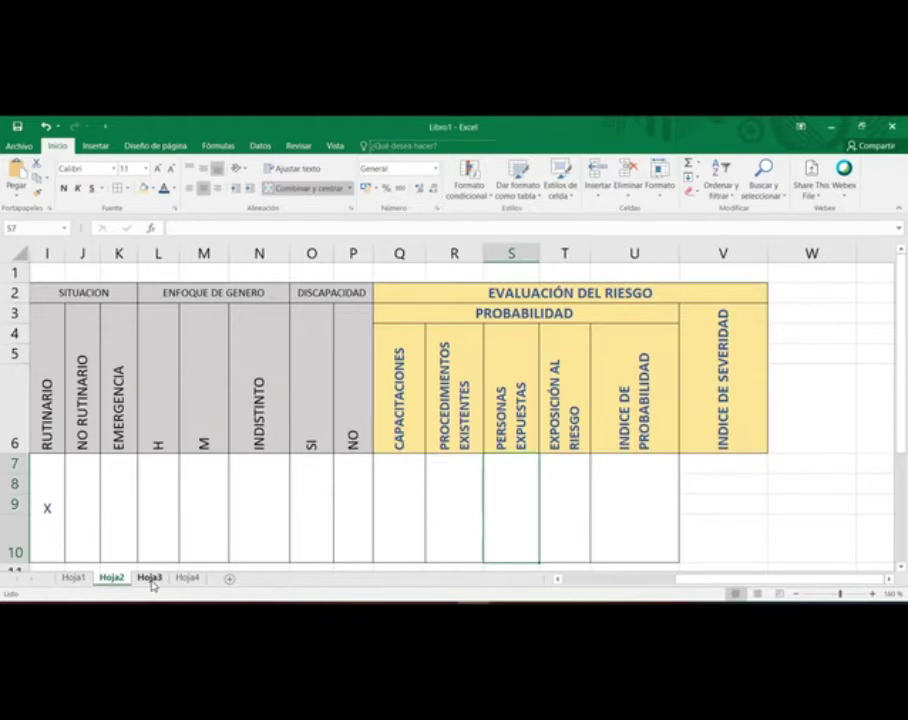
# Step: Copy the Probabilidad criteria table picture from Hoja3 and paste it into Hoja2
pyautogui.click(150, 578)
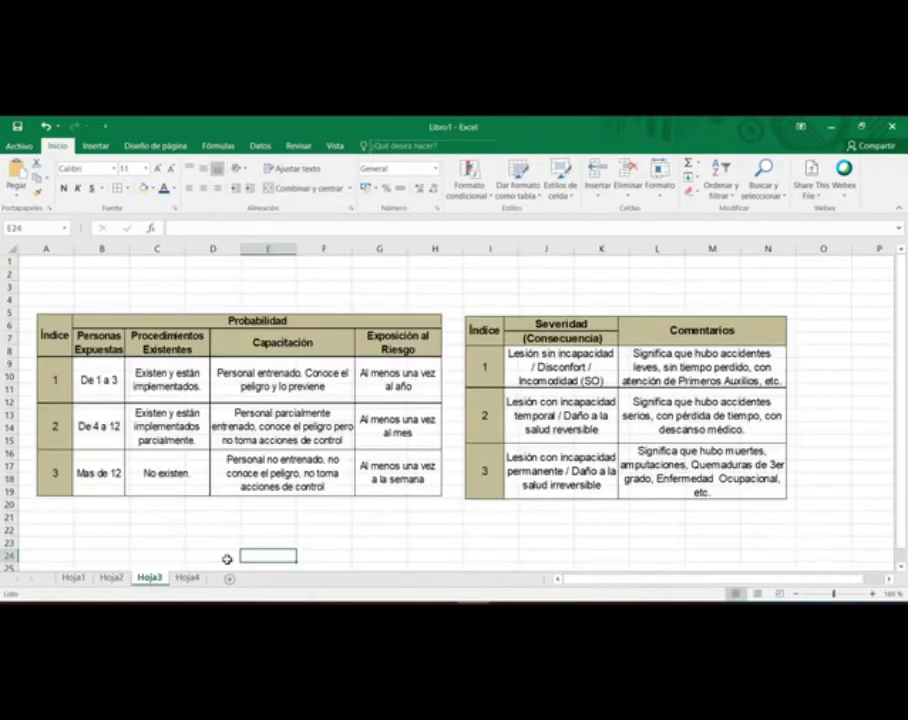
pyautogui.click(228, 441)
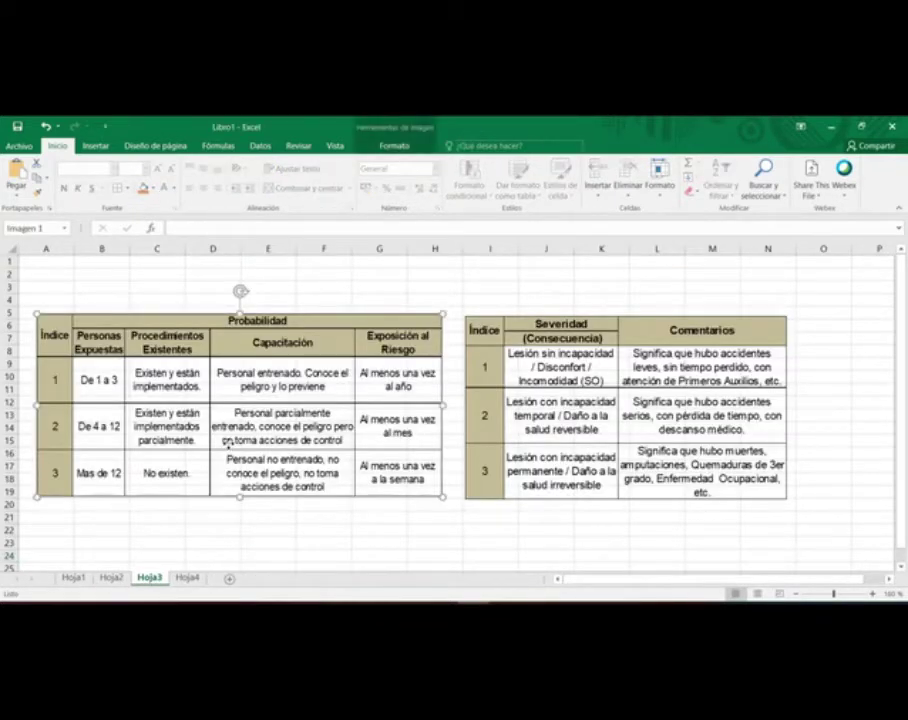
pyautogui.click(113, 578)
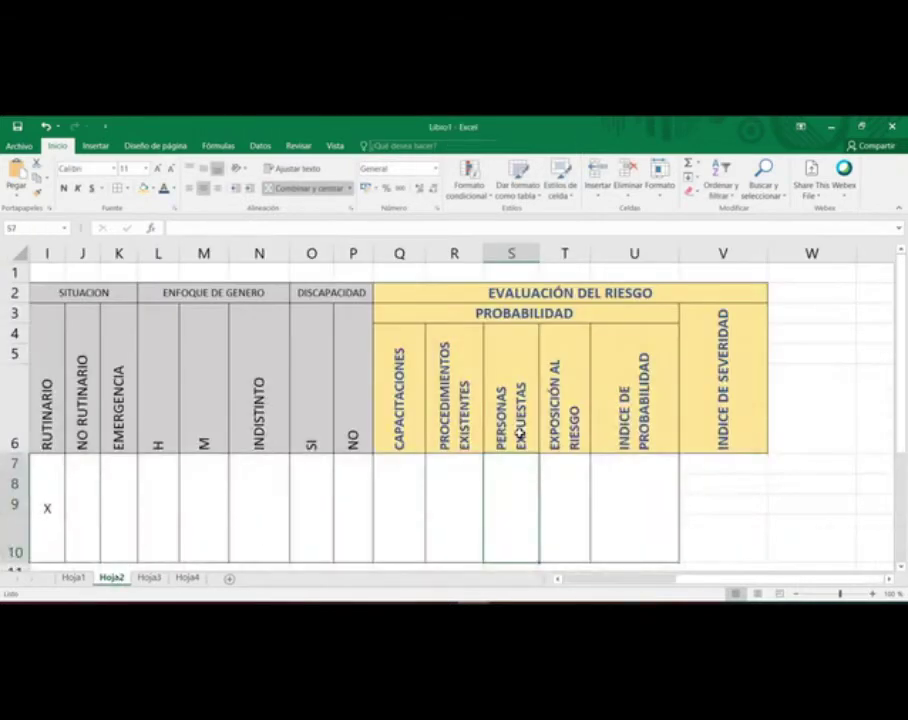
pyautogui.hotkey('ctrl', 'v')
# Step: Move the pasted Probabilidad table picture beside column U, covering about columns V to AB
pyautogui.moveTo(500, 480); pyautogui.dragTo(606, 377)
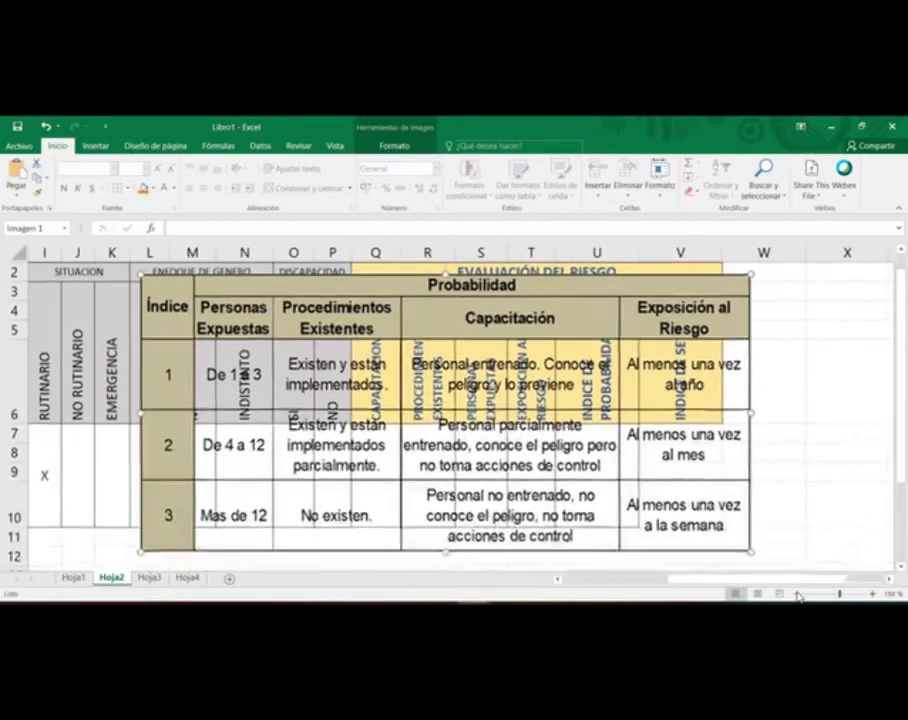
pyautogui.click(797, 596)
pyautogui.moveTo(513, 420); pyautogui.dragTo(545, 382)
pyautogui.moveTo(903, 462); pyautogui.dragTo(544, 425)
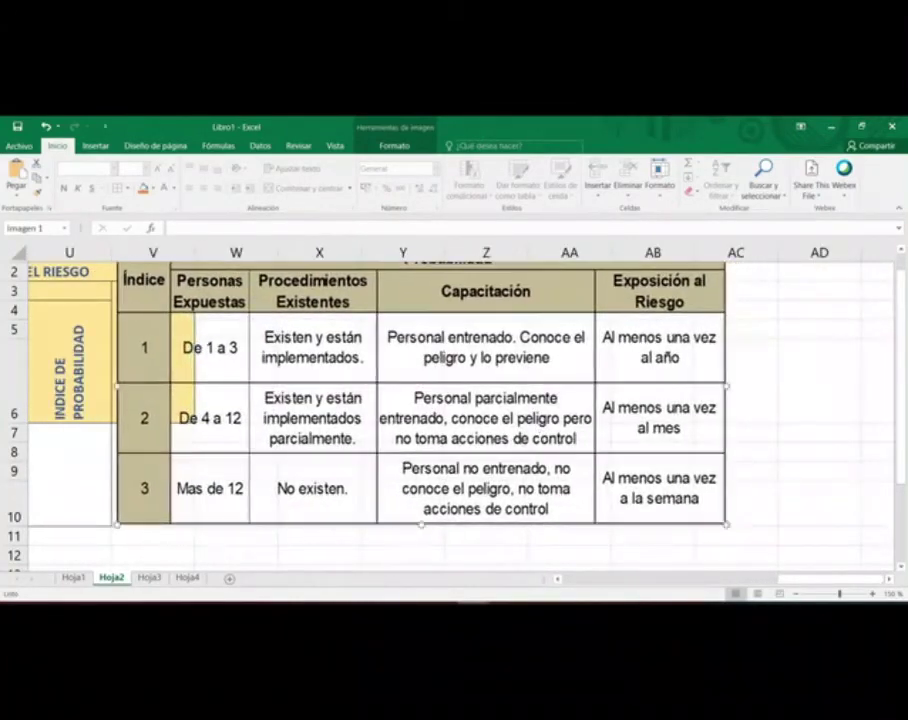
pyautogui.moveTo(825, 579); pyautogui.dragTo(789, 581)
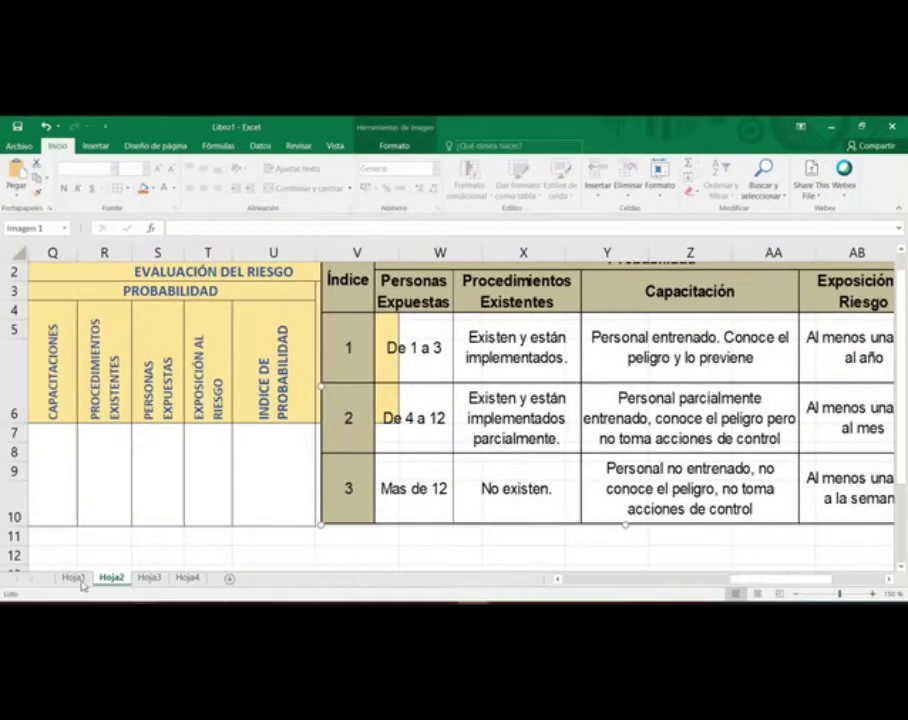
# Step: Enter 3 under CAPACITACIONES in cell Q7 and align it vertically to the middle
pyautogui.click(52, 441)
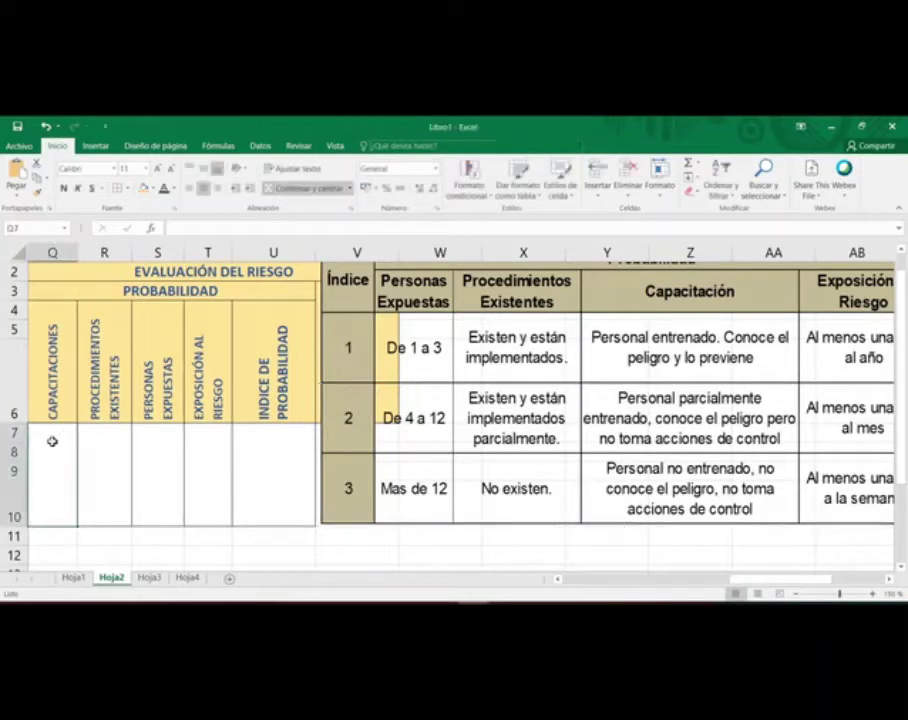
pyautogui.click(574, 377)
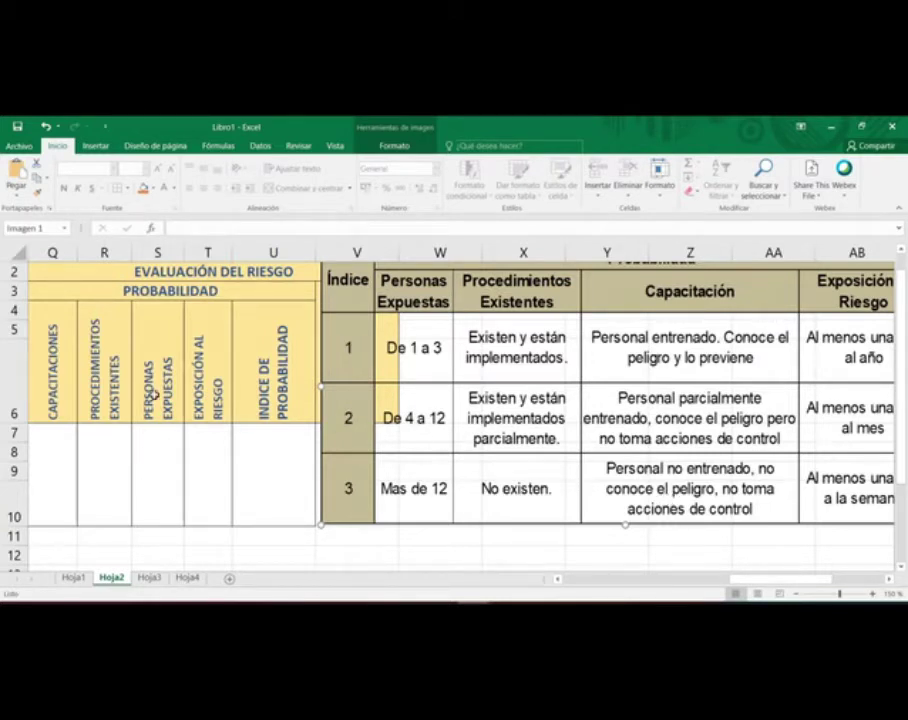
pyautogui.click(57, 444)
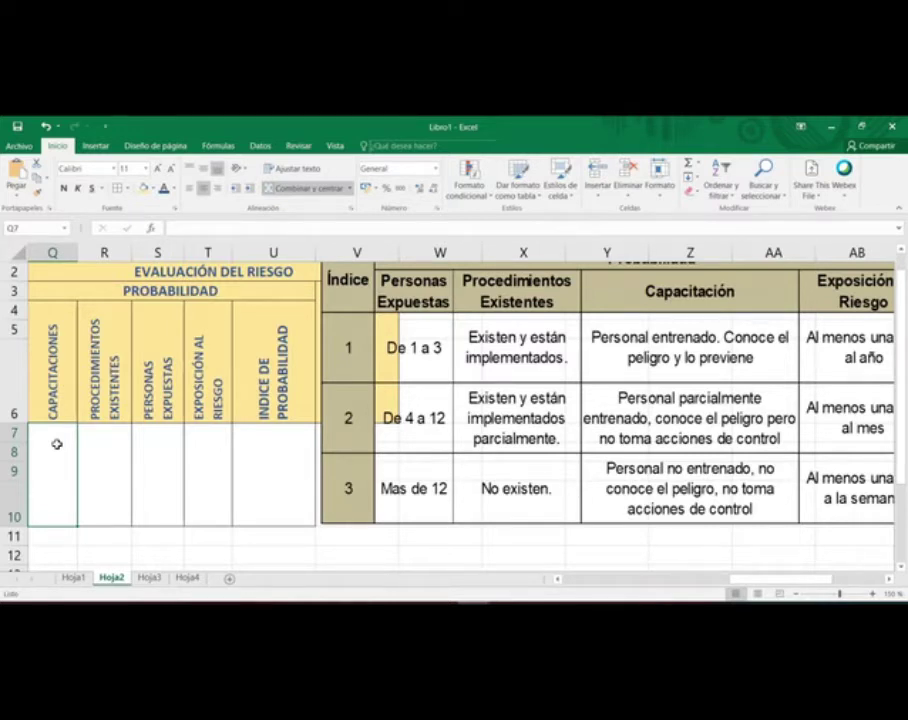
pyautogui.write('3')
pyautogui.click(174, 472)
pyautogui.click(53, 455)
pyautogui.click(203, 170)
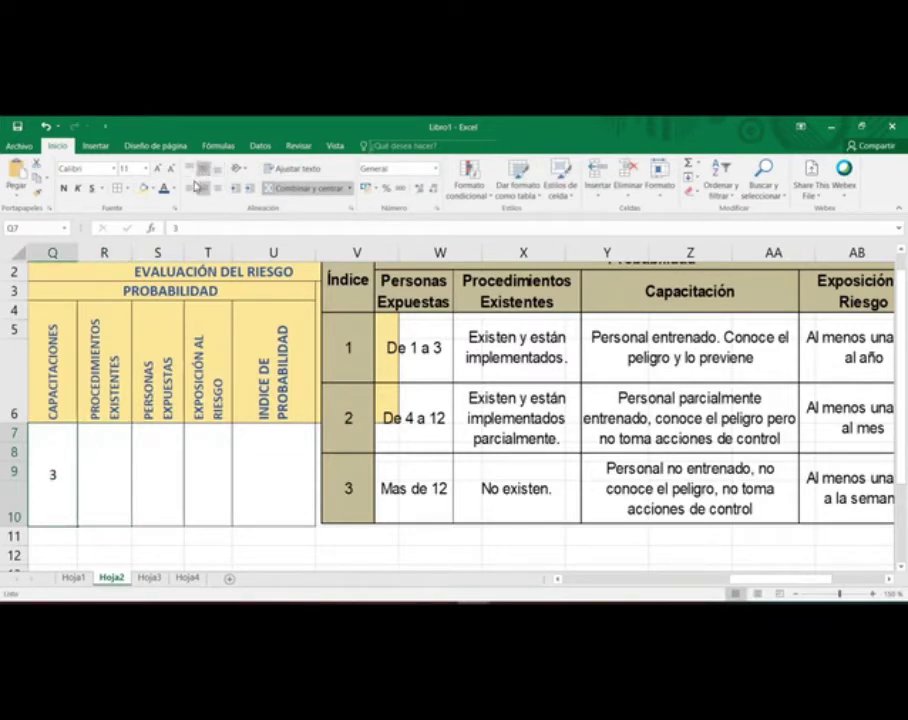
# Step: Make the CAPACITACIONES value in Q7 bold and enlarge it to font size 20
pyautogui.click(63, 188)
pyautogui.click(158, 170)
pyautogui.click(158, 170)
pyautogui.click(158, 170)
pyautogui.click(158, 170)
pyautogui.click(158, 170)
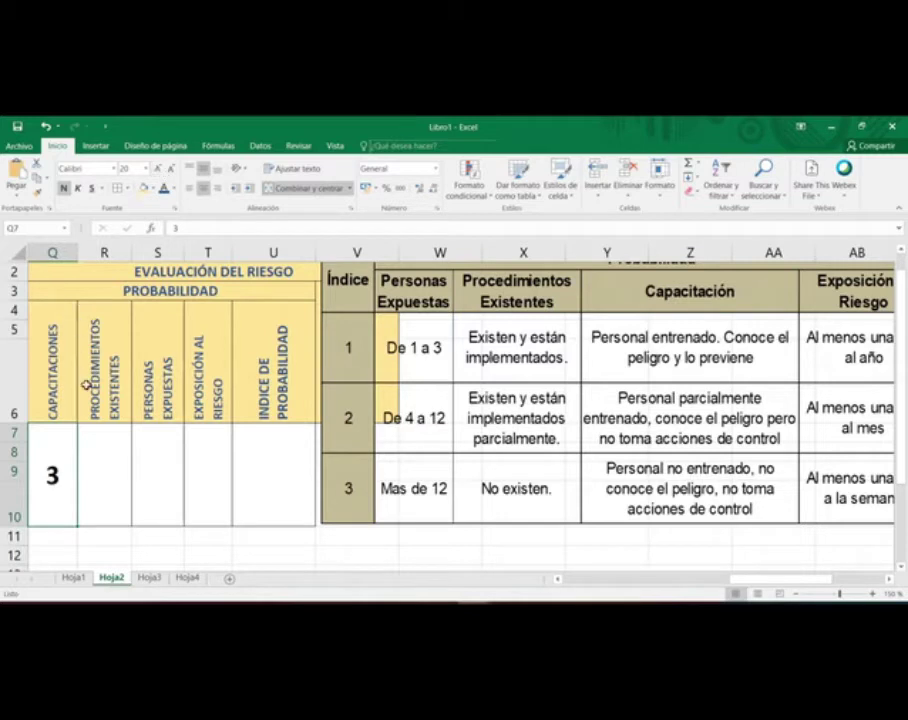
# Step: Enter 2 under PROCEDIMIENTOS EXISTENTES in R7 and give it the formatting of Q7
pyautogui.click(96, 476)
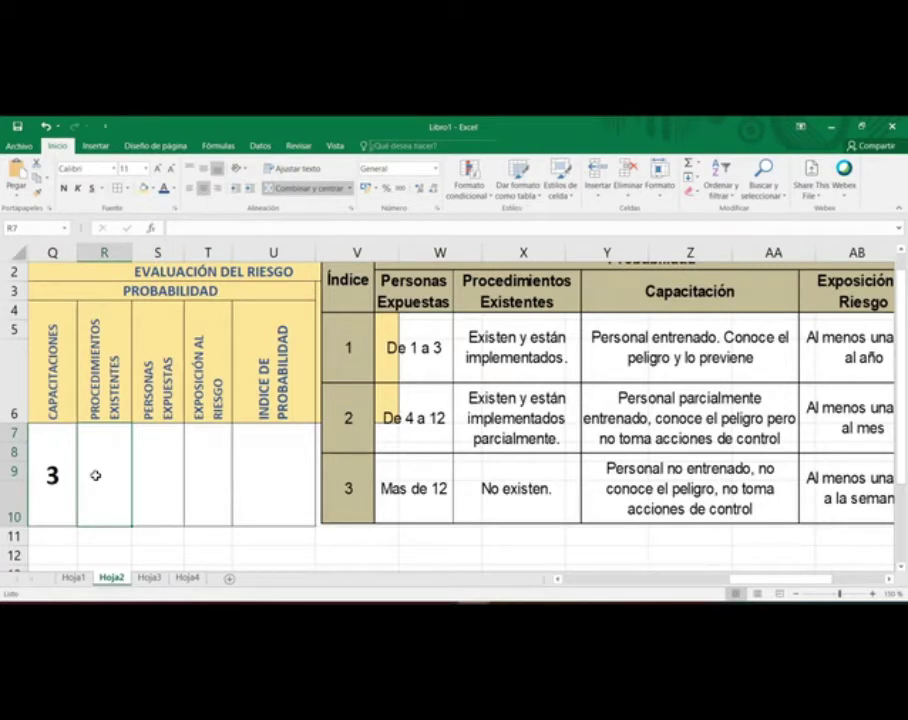
pyautogui.write('2')
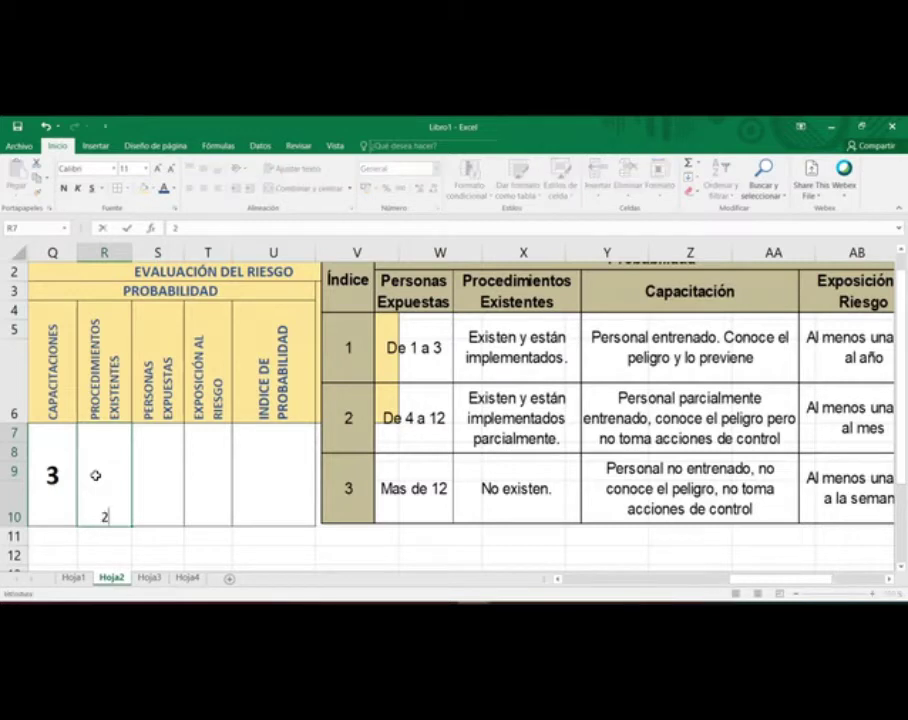
pyautogui.press('Return')
pyautogui.click(82, 456)
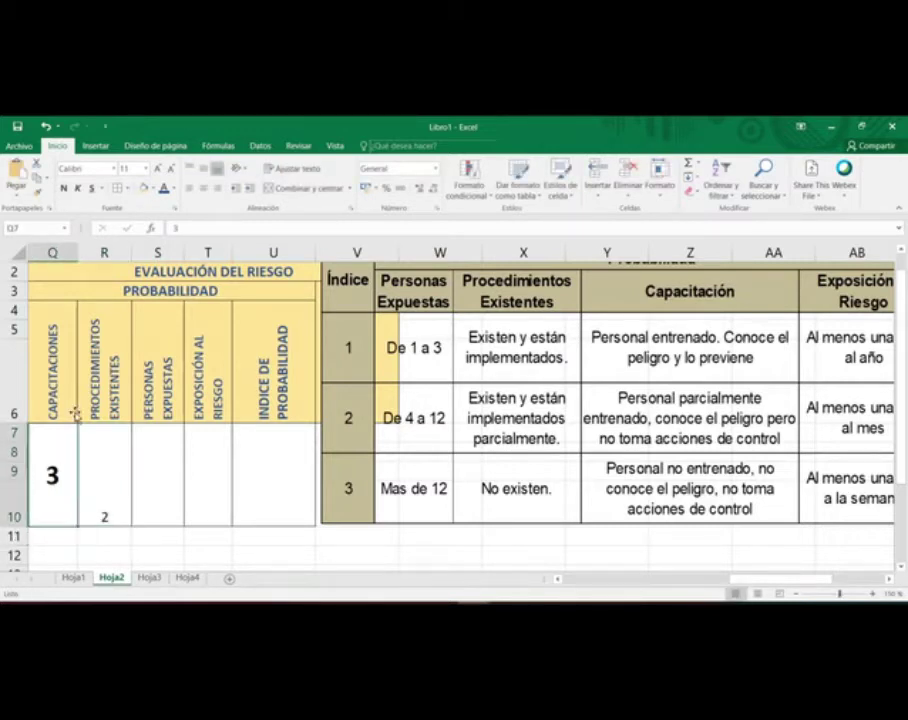
pyautogui.click(37, 188)
pyautogui.click(84, 455)
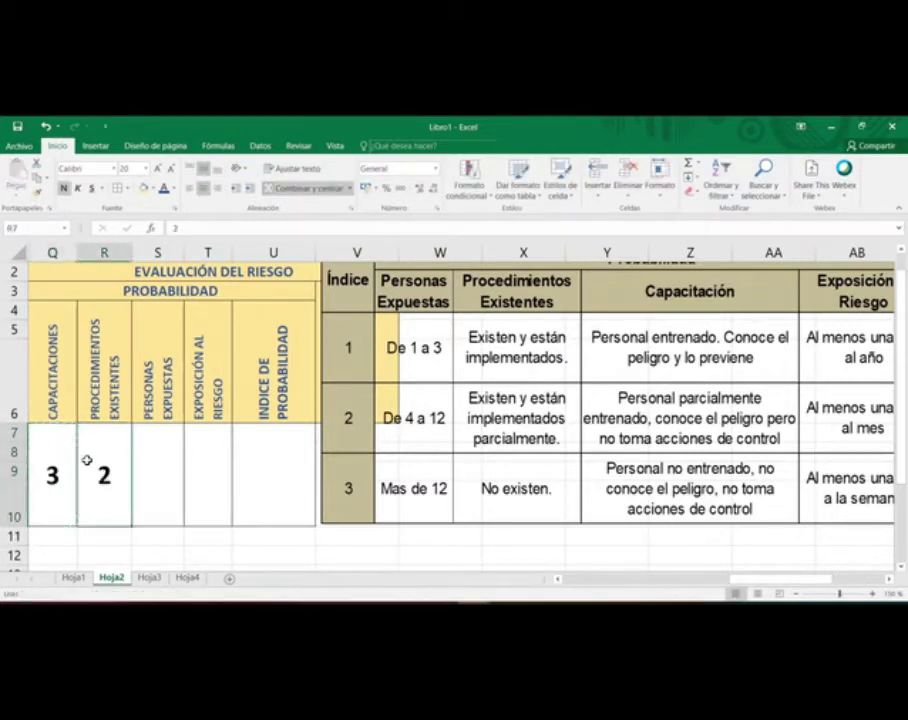
pyautogui.click(169, 502)
pyautogui.click(115, 482)
pyautogui.click(161, 451)
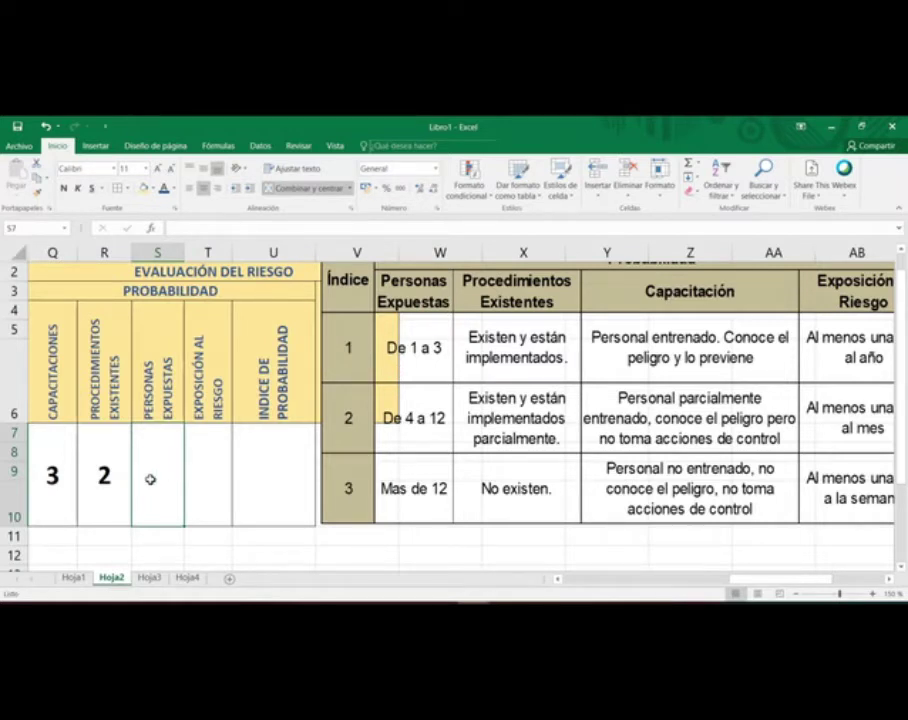
pyautogui.click(46, 451)
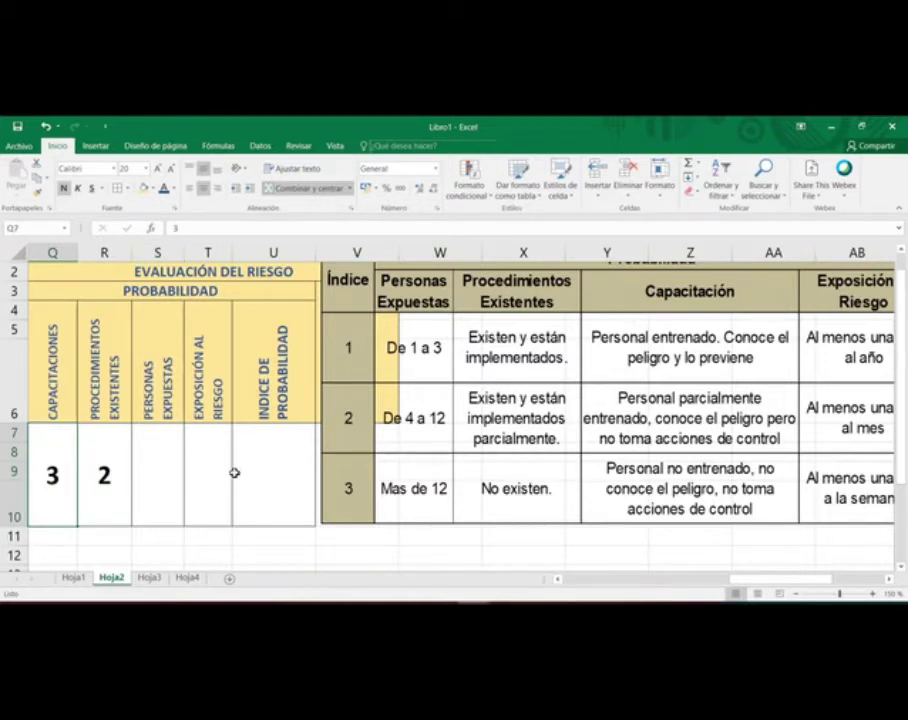
pyautogui.click(155, 470)
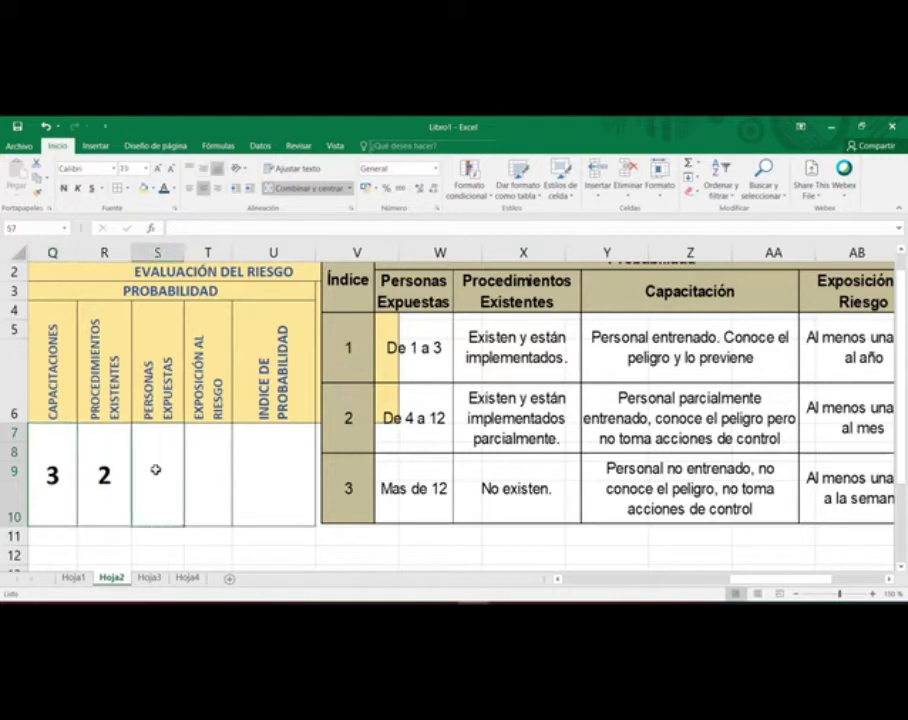
# Step: Enter 1 under PERSONAS EXPUESTAS in S7 and give it the formatting of Q7
pyautogui.write('1')
pyautogui.press('Return')
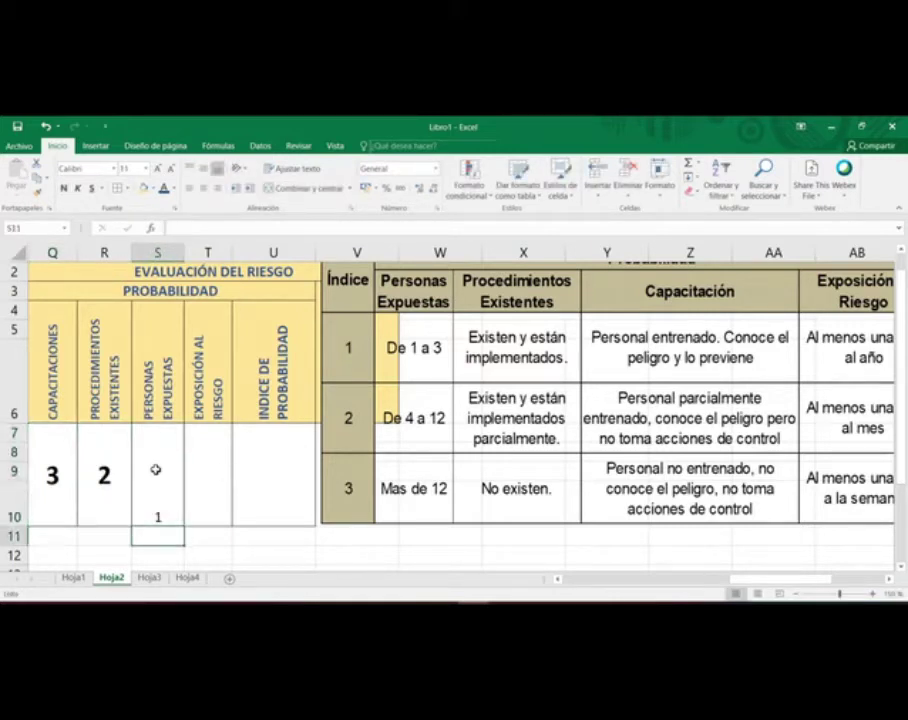
pyautogui.click(44, 440)
pyautogui.click(38, 192)
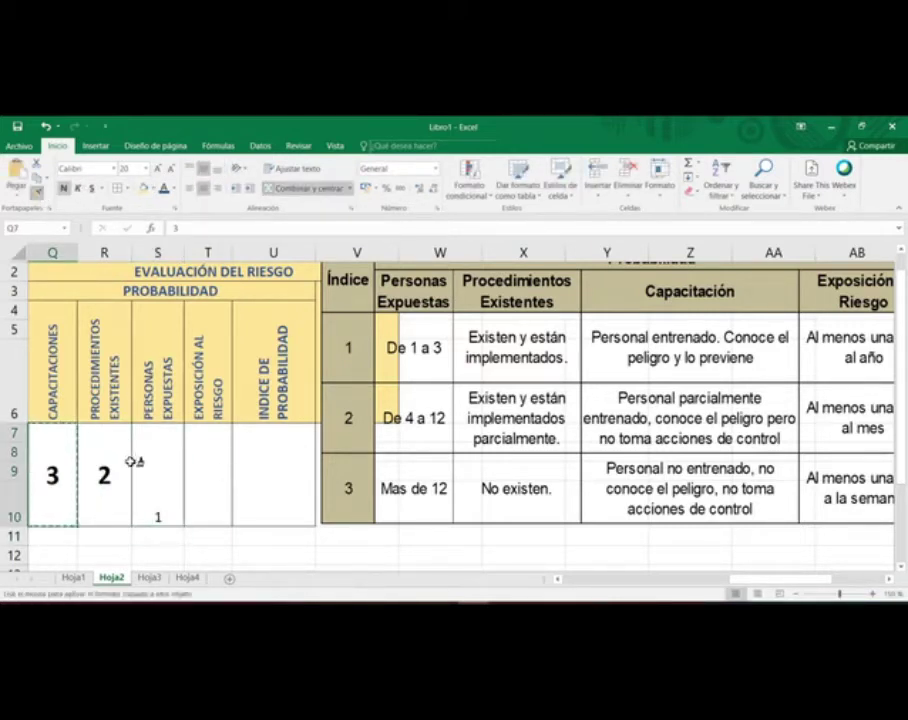
pyautogui.click(148, 462)
# Step: Narrow the Probabilidad table picture and shift it beside column U so its Exposición al Riesgo column fits on screen
pyautogui.click(213, 482)
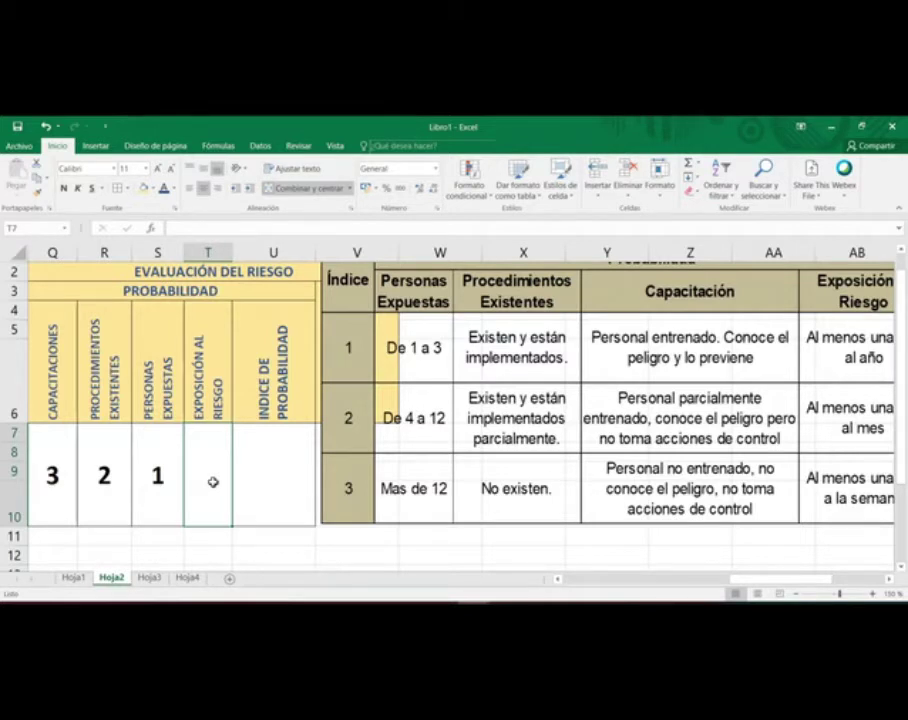
pyautogui.click(157, 440)
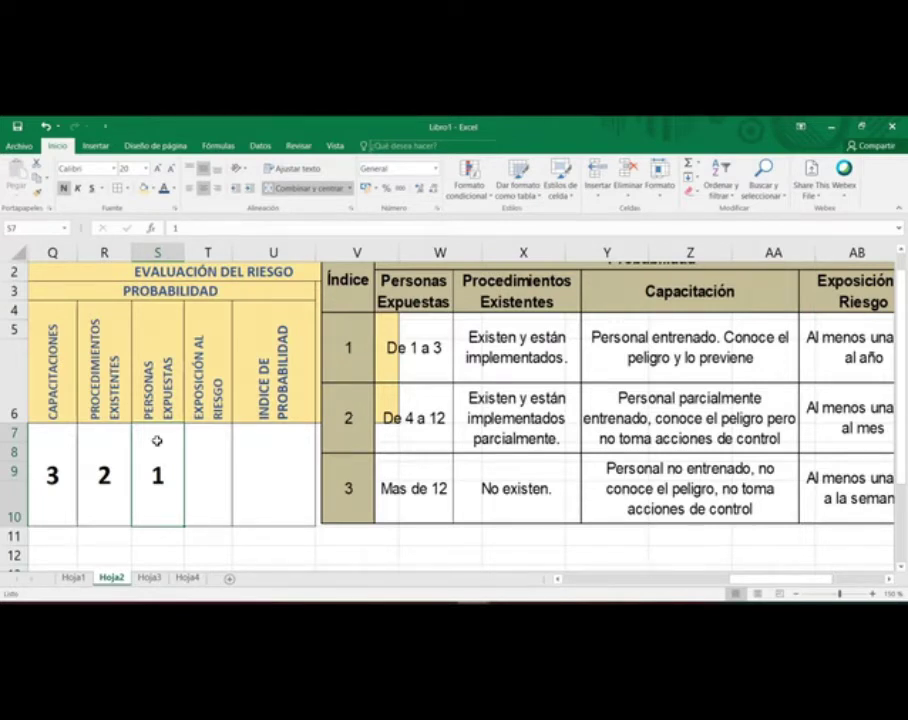
pyautogui.click(205, 450)
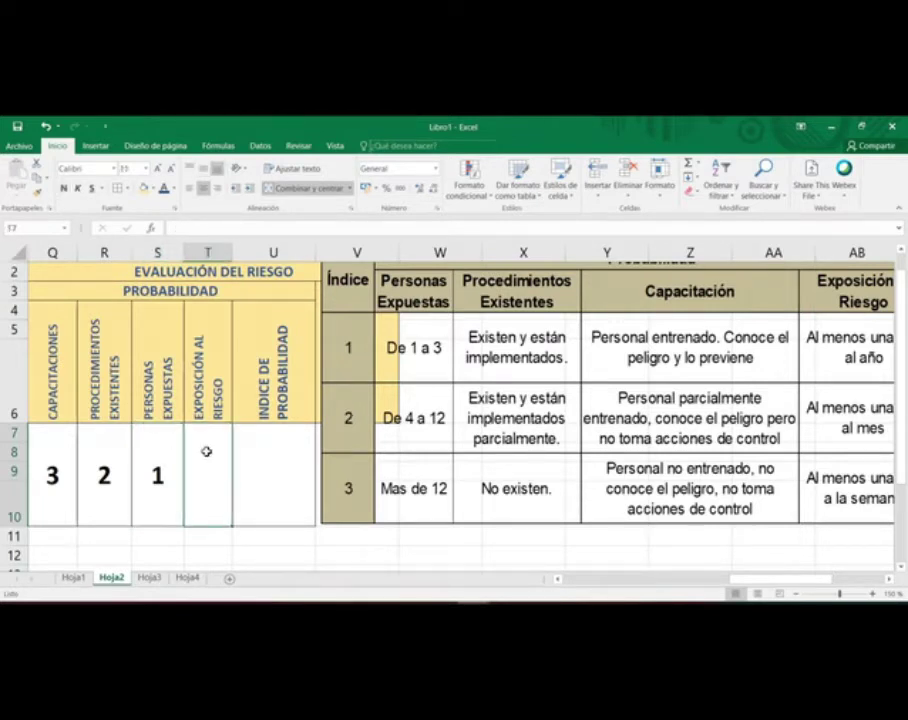
pyautogui.click(405, 394)
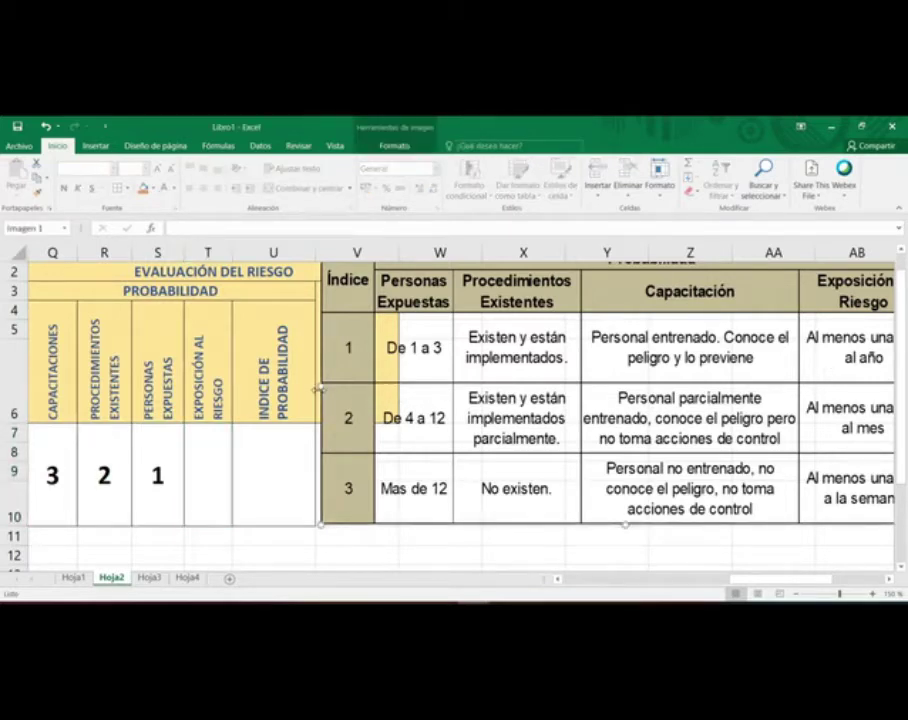
pyautogui.moveTo(325, 388); pyautogui.dragTo(356, 390)
pyautogui.moveTo(584, 368); pyautogui.dragTo(553, 375)
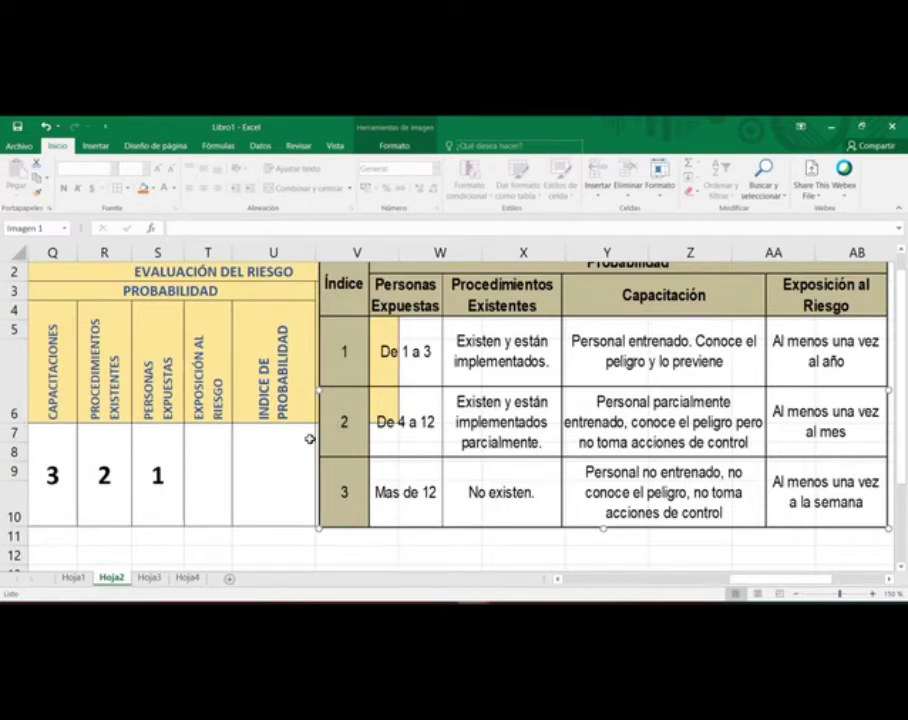
# Step: Copy the CAPACITACIONES score of 3 from Q7 into T7 under EXPOSICIÓN AL RIESGO
pyautogui.click(204, 468)
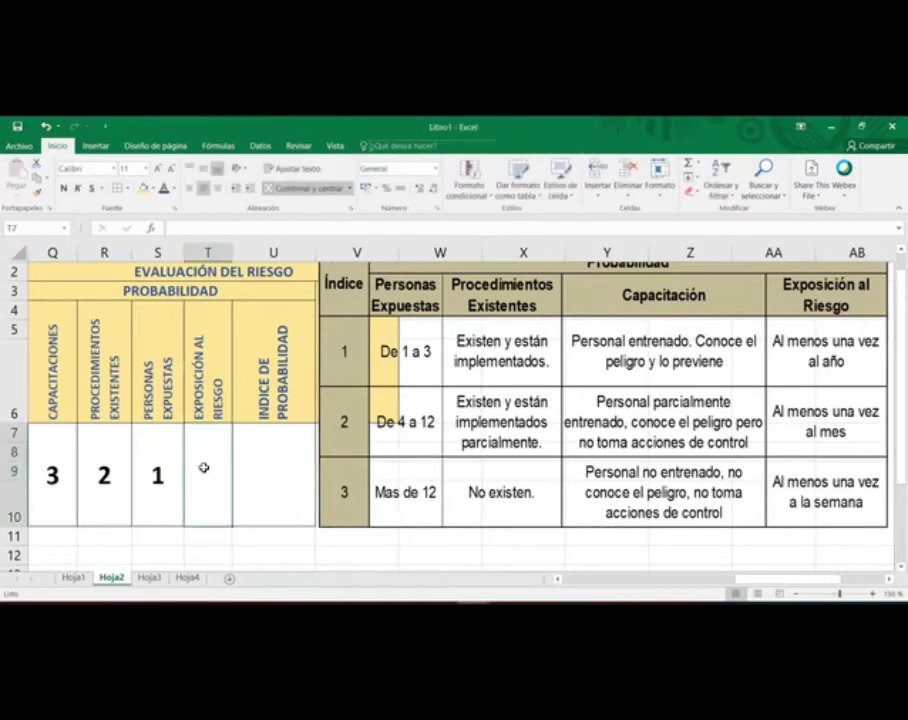
pyautogui.click(116, 478)
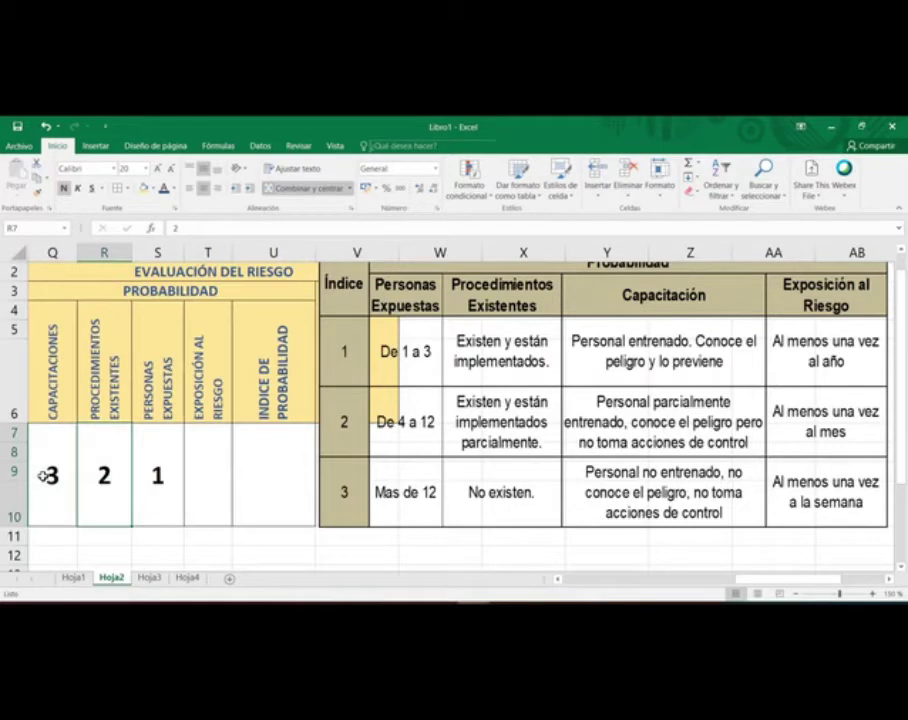
pyautogui.click(43, 476)
pyautogui.hotkey('ctrl', 'c')
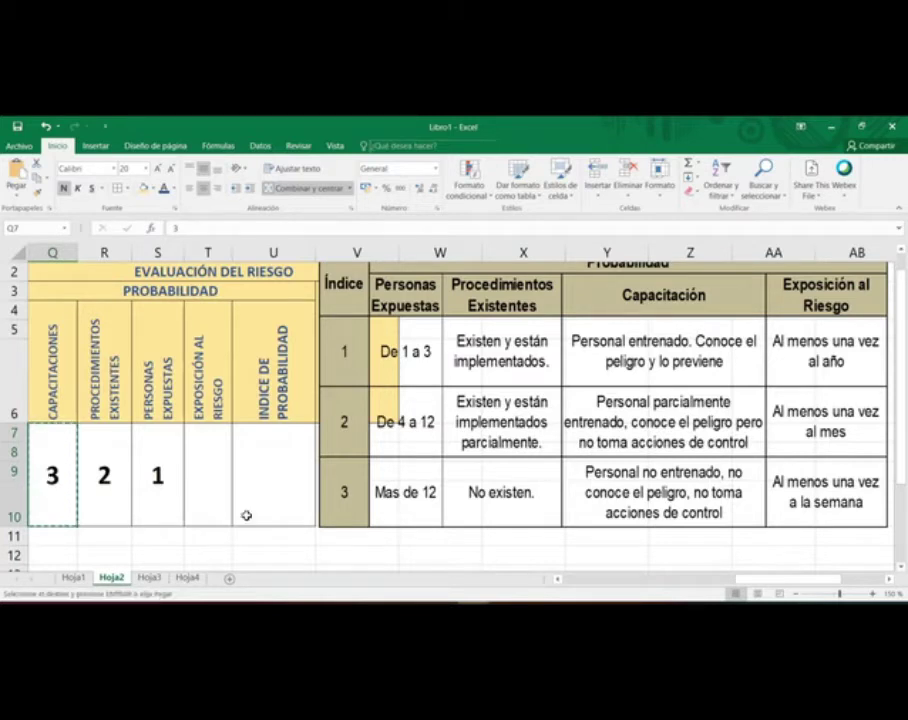
pyautogui.click(214, 473)
pyautogui.hotkey('ctrl', 'v')
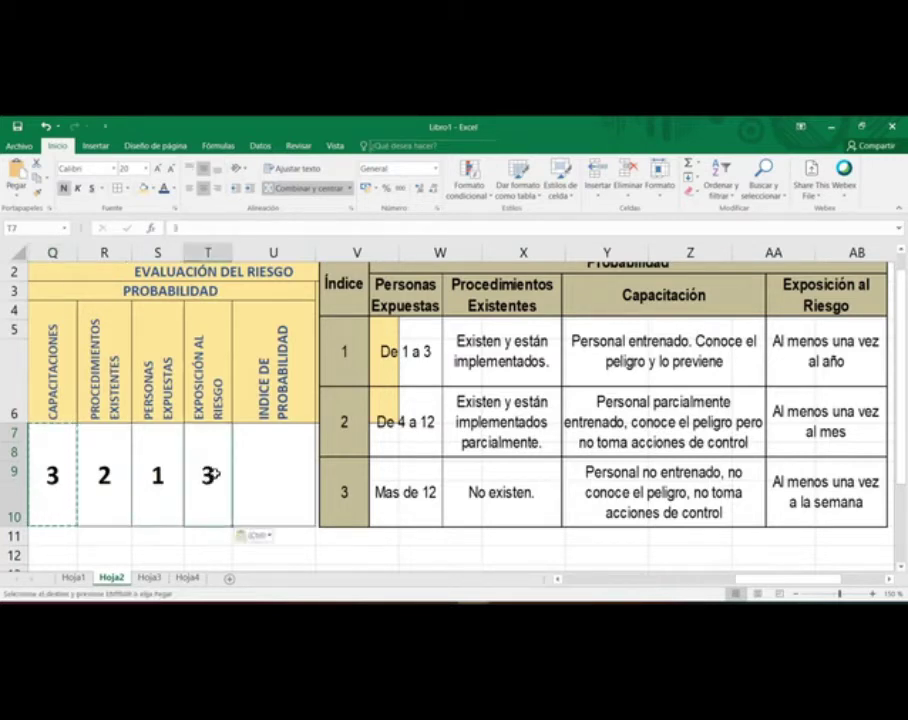
pyautogui.press('Escape')
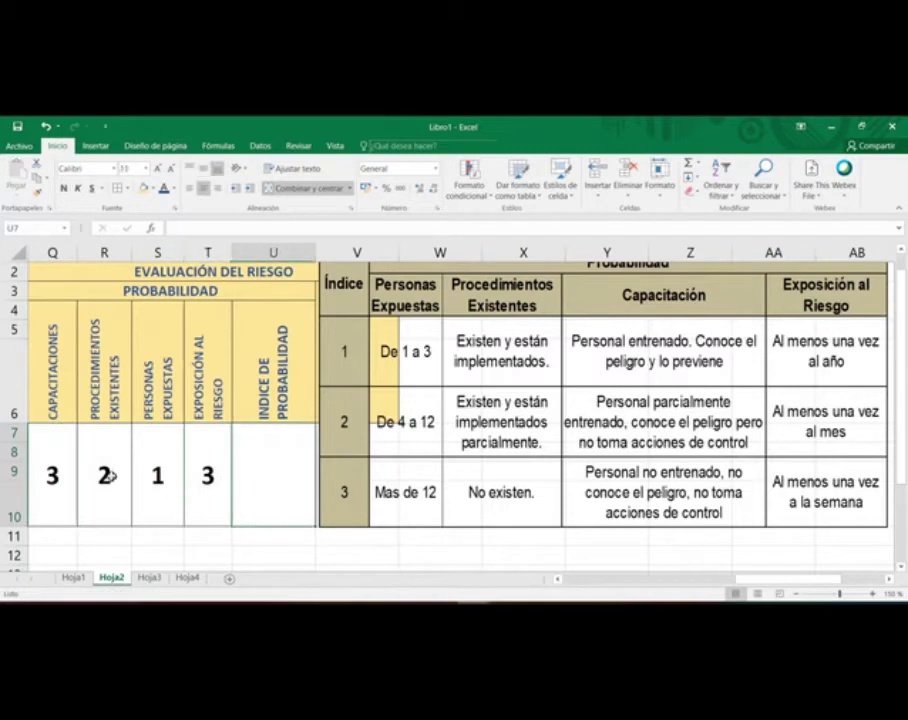
# Step: Delete the Probabilidad table picture from Hoja2
pyautogui.moveTo(45, 456); pyautogui.dragTo(191, 473)
pyautogui.click(49, 462)
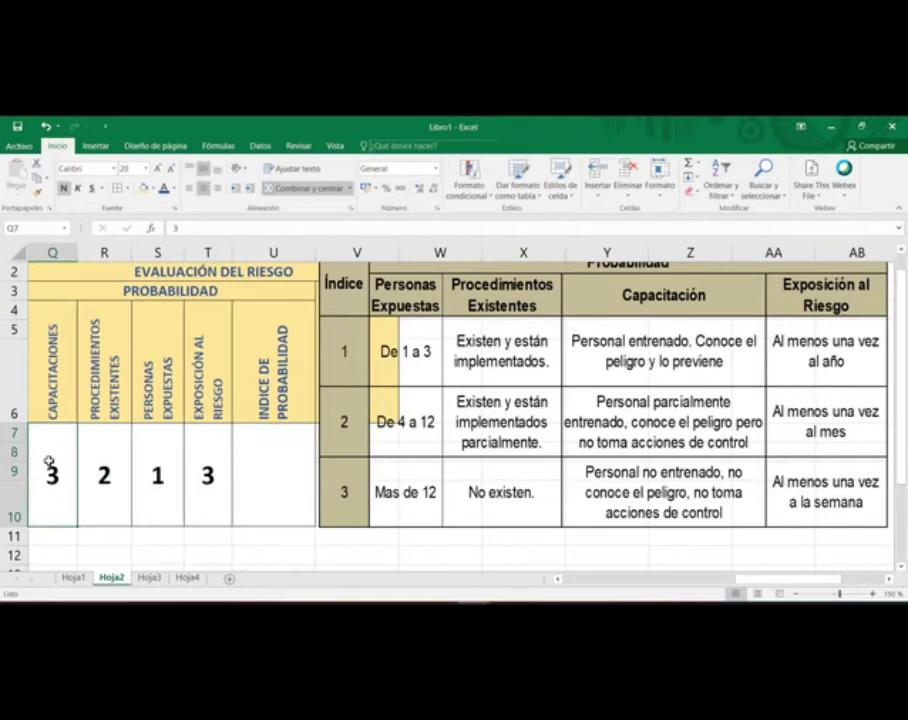
pyautogui.click(573, 419)
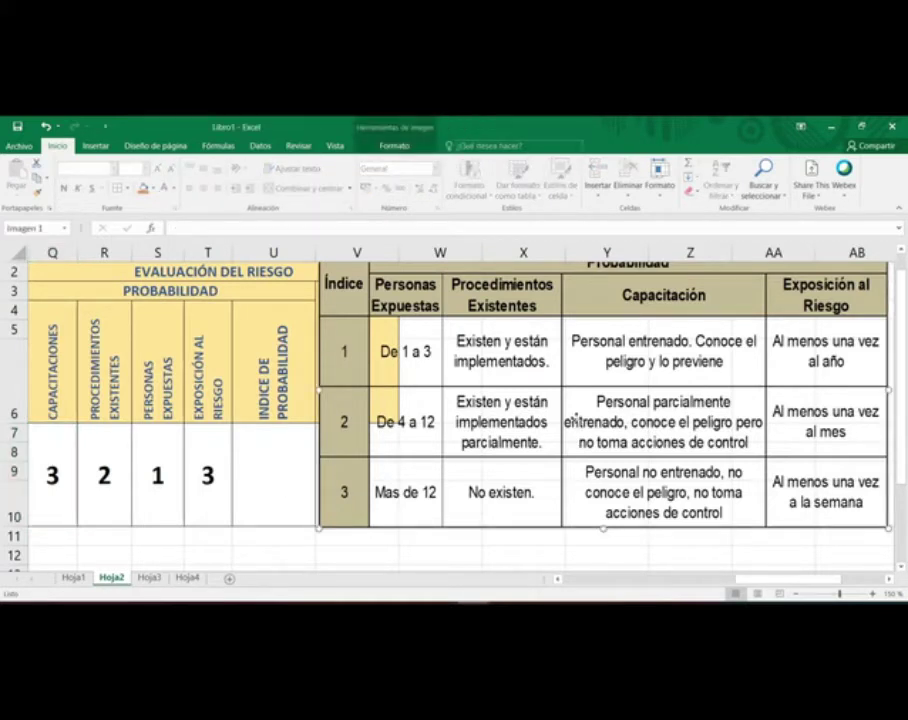
pyautogui.press('Delete')
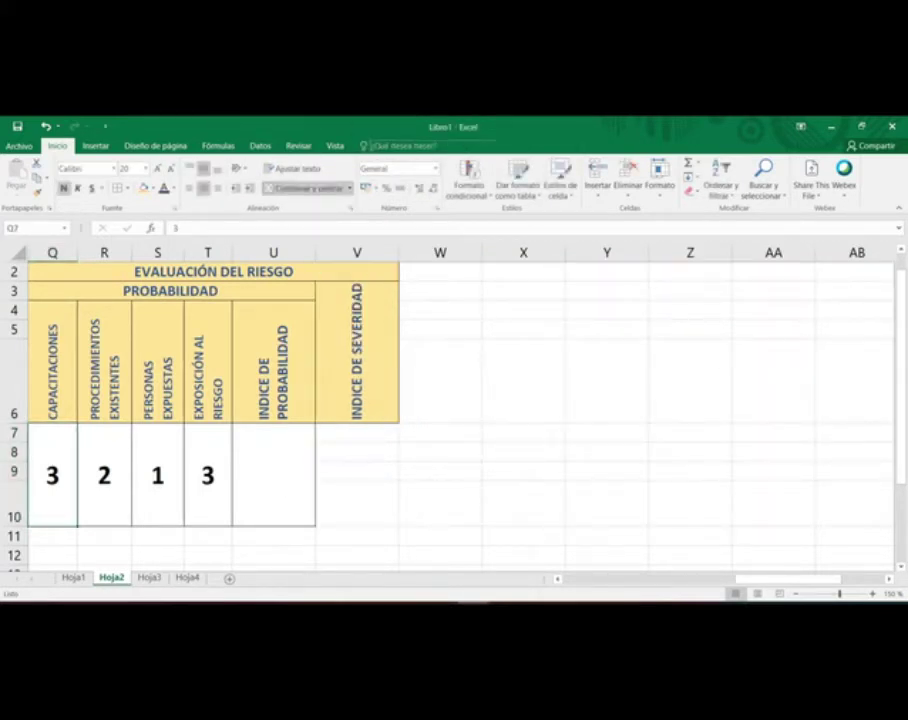
# Step: Review the four probability scores in Q7 to T7 under their headings and look at the criteria tables on Hoja3
pyautogui.moveTo(770, 580); pyautogui.dragTo(709, 578)
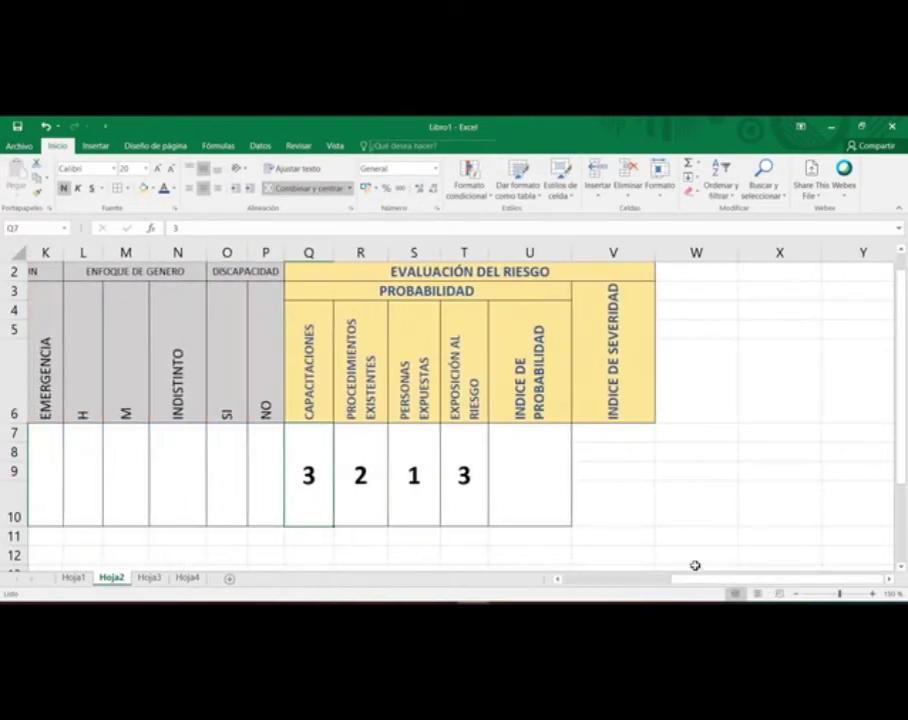
pyautogui.click(448, 464)
pyautogui.click(432, 466)
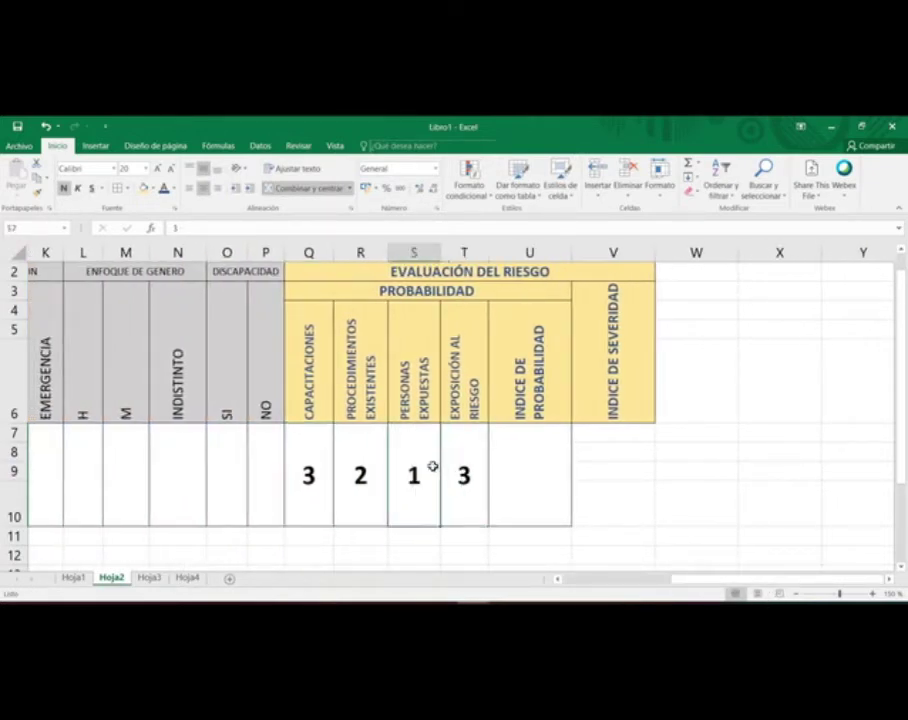
pyautogui.click(328, 395)
pyautogui.click(316, 490)
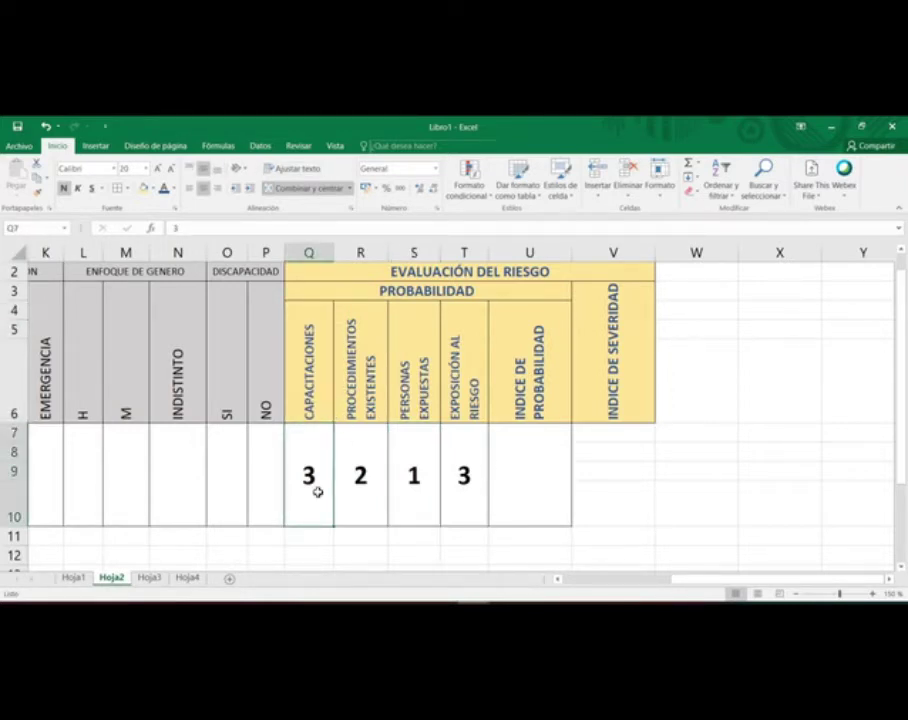
pyautogui.click(367, 365)
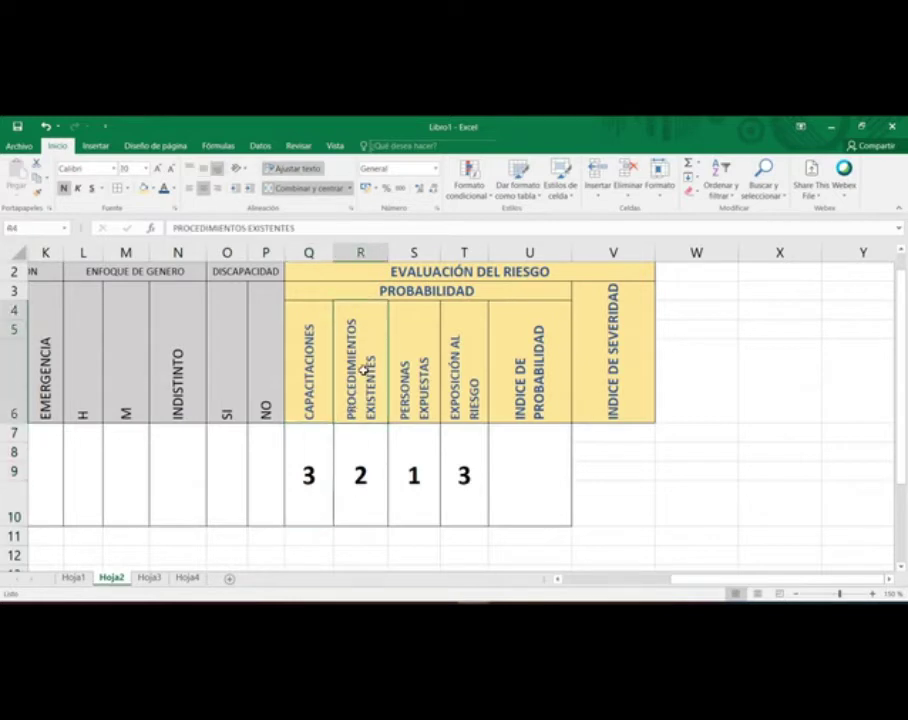
pyautogui.click(351, 476)
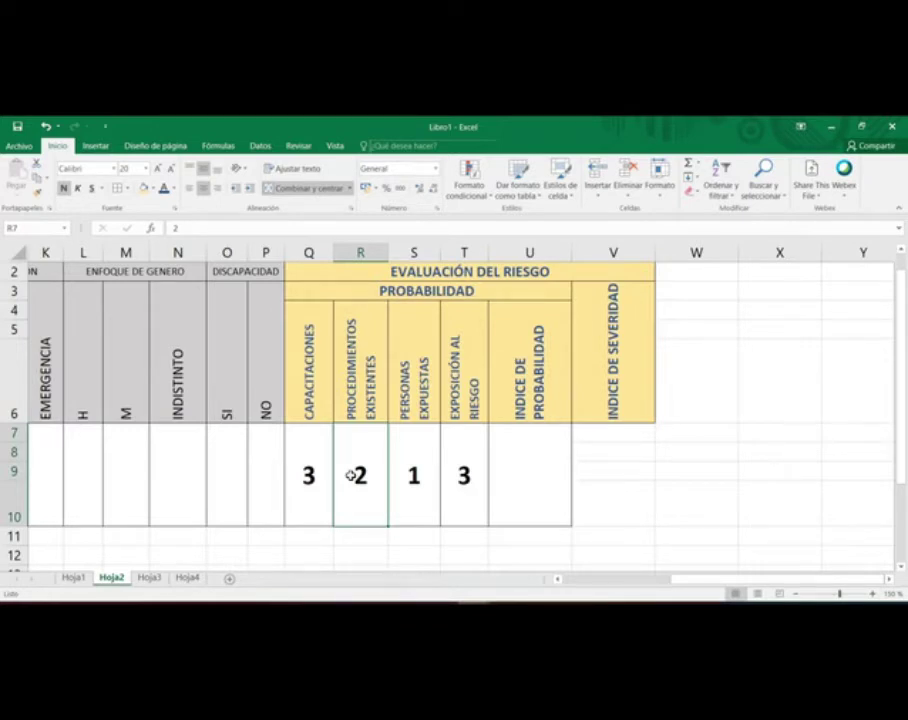
pyautogui.click(432, 402)
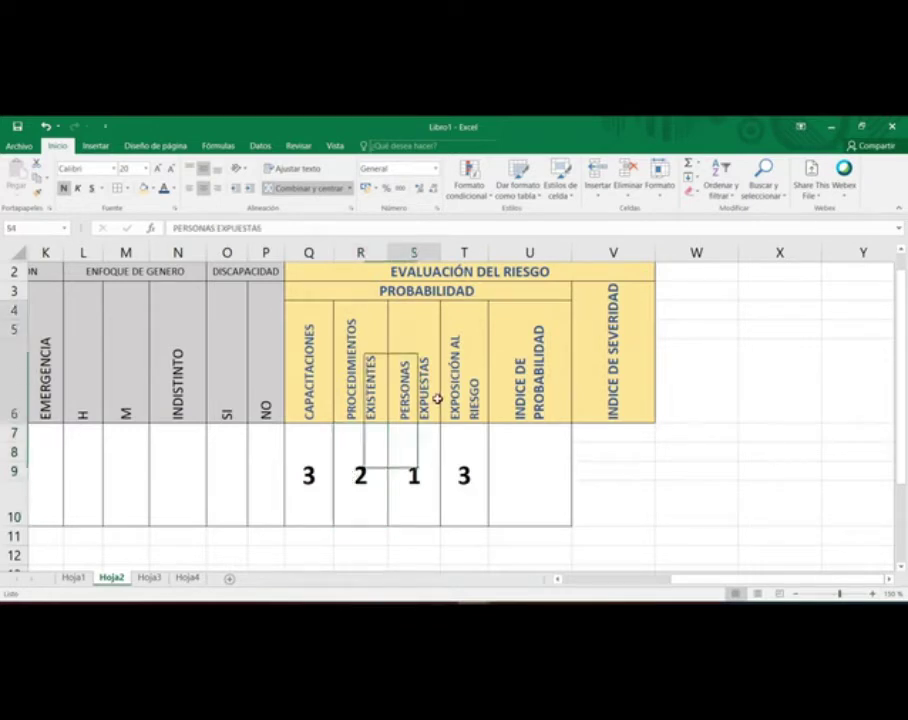
pyautogui.click(414, 481)
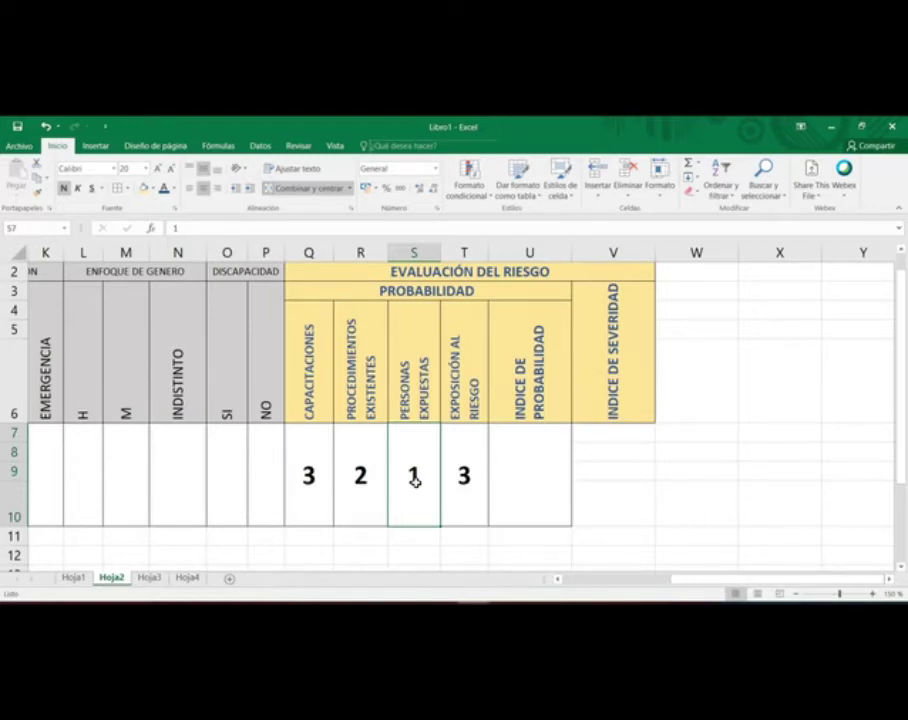
pyautogui.click(480, 460)
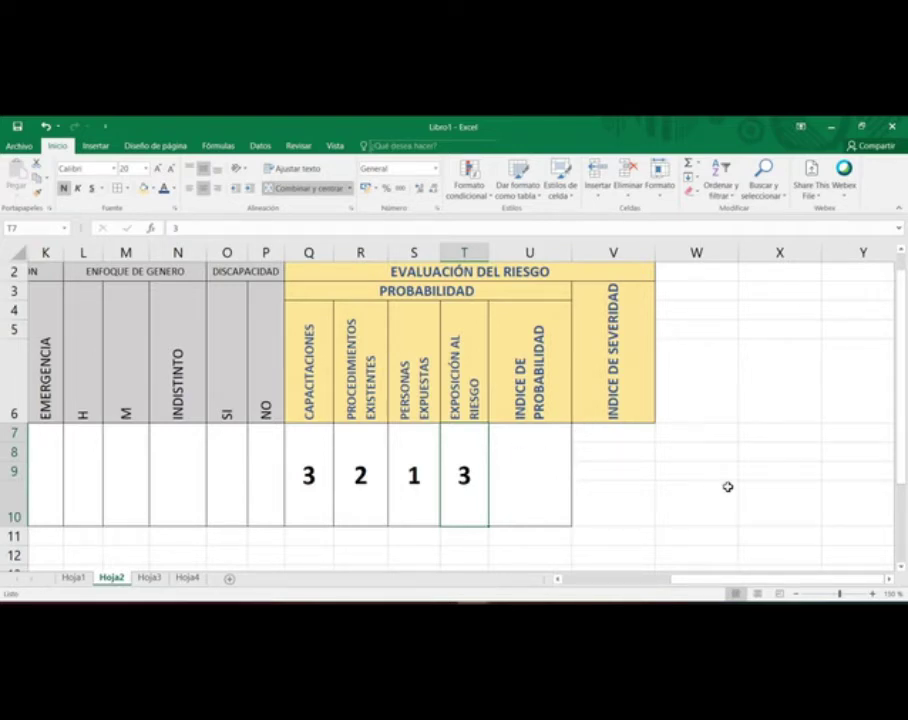
pyautogui.click(150, 578)
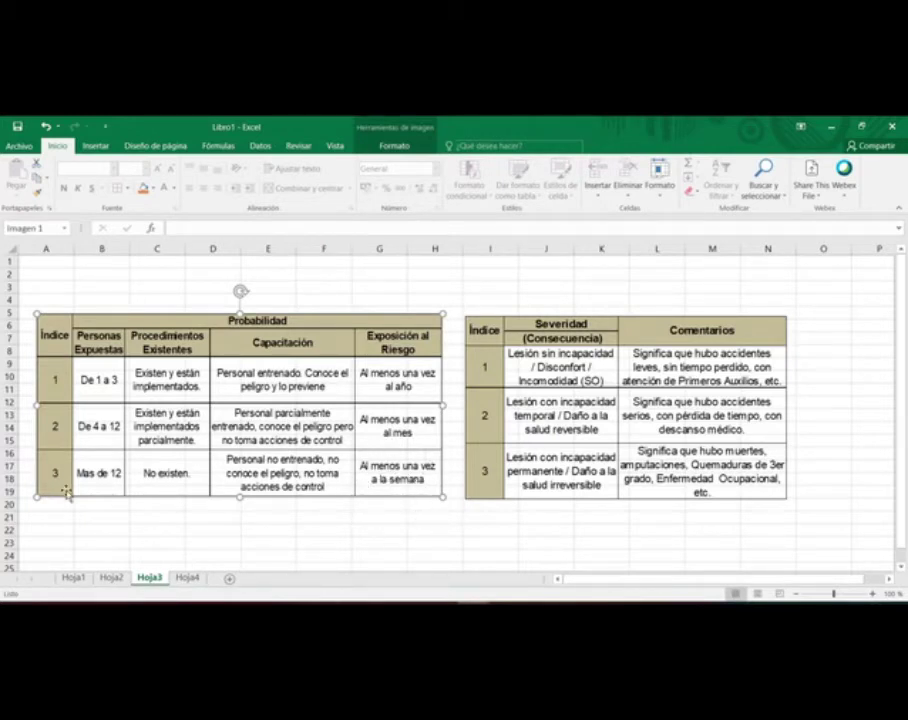
pyautogui.click(106, 578)
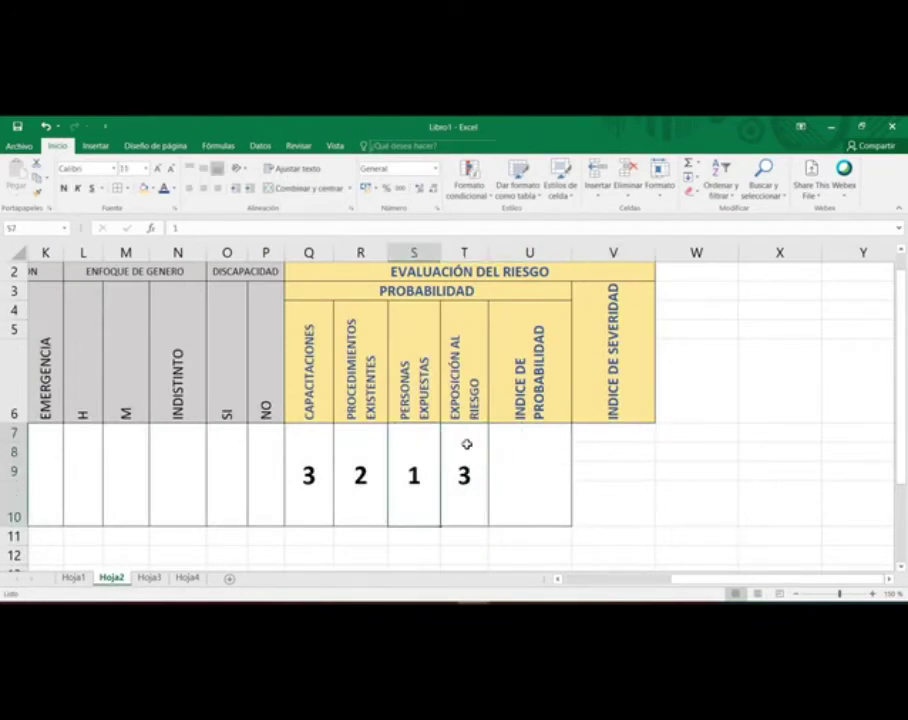
# Step: Add up the four factor scores in Q7 to T7 and enter 9 under INDICE DE PROBABILIDAD in U7
pyautogui.click(529, 443)
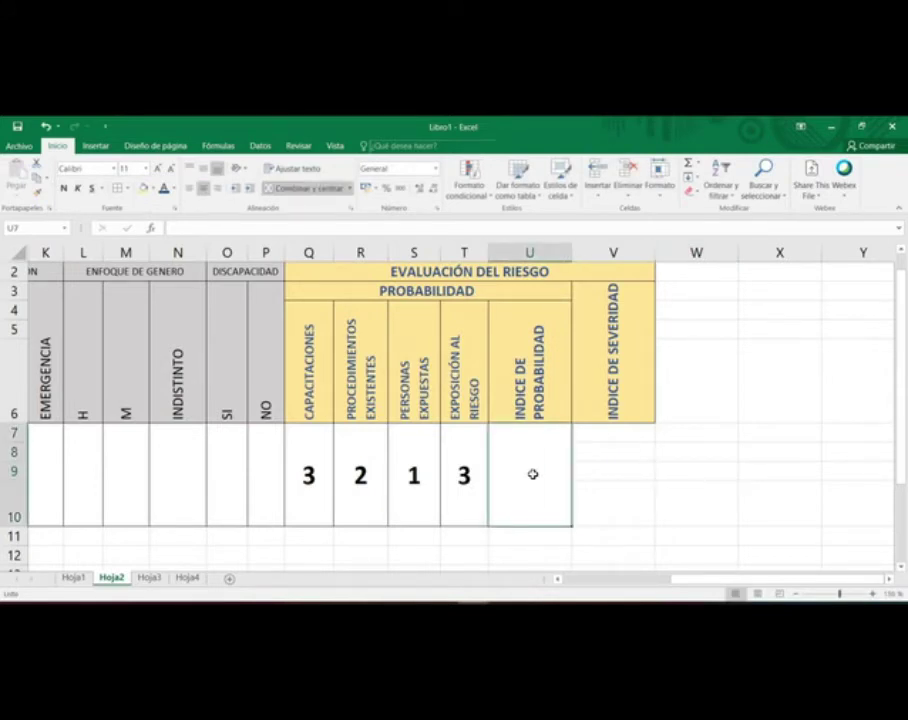
pyautogui.click(321, 483)
pyautogui.click(367, 476)
pyautogui.click(414, 468)
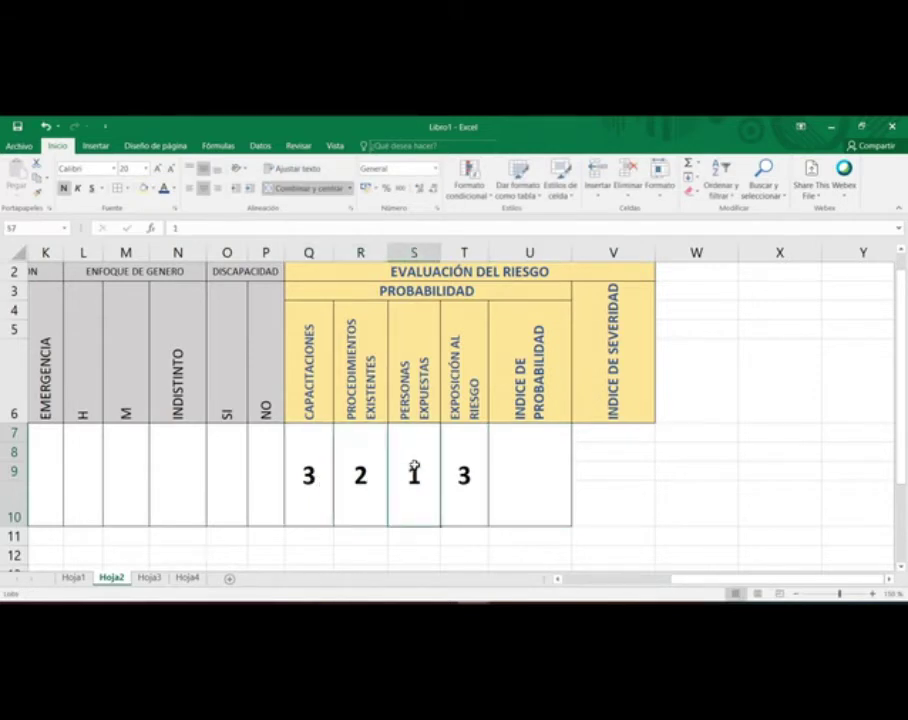
pyautogui.click(464, 470)
pyautogui.click(547, 464)
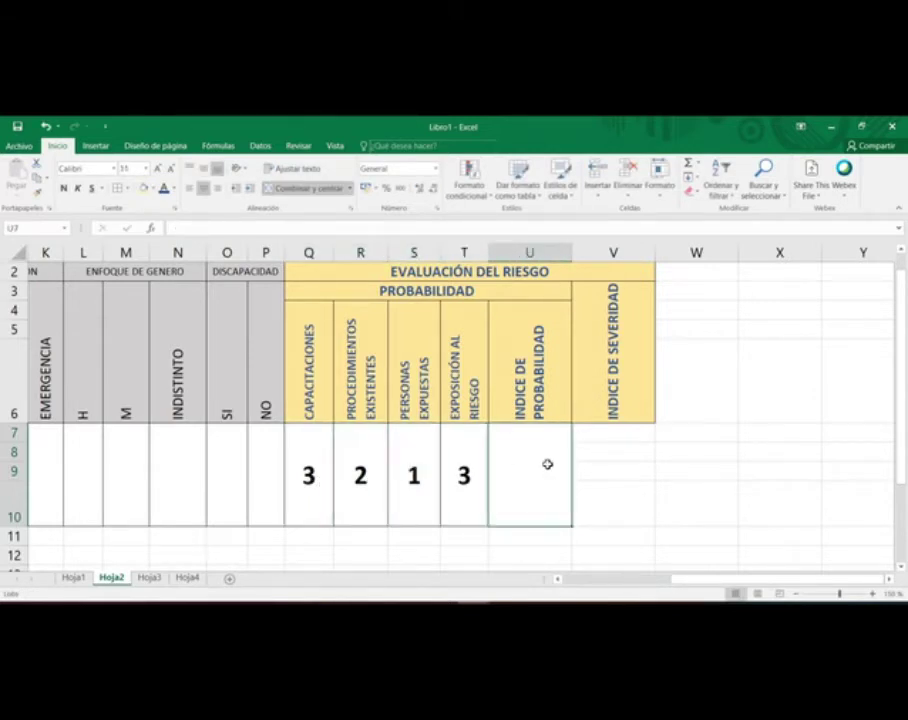
pyautogui.write('9')
pyautogui.press('Return')
# Step: Give the INDICE DE PROBABILIDAD value in U7 the formatting of T7 and change its font color to dark orange
pyautogui.moveTo(547, 464); pyautogui.dragTo(458, 466)
pyautogui.click(458, 466)
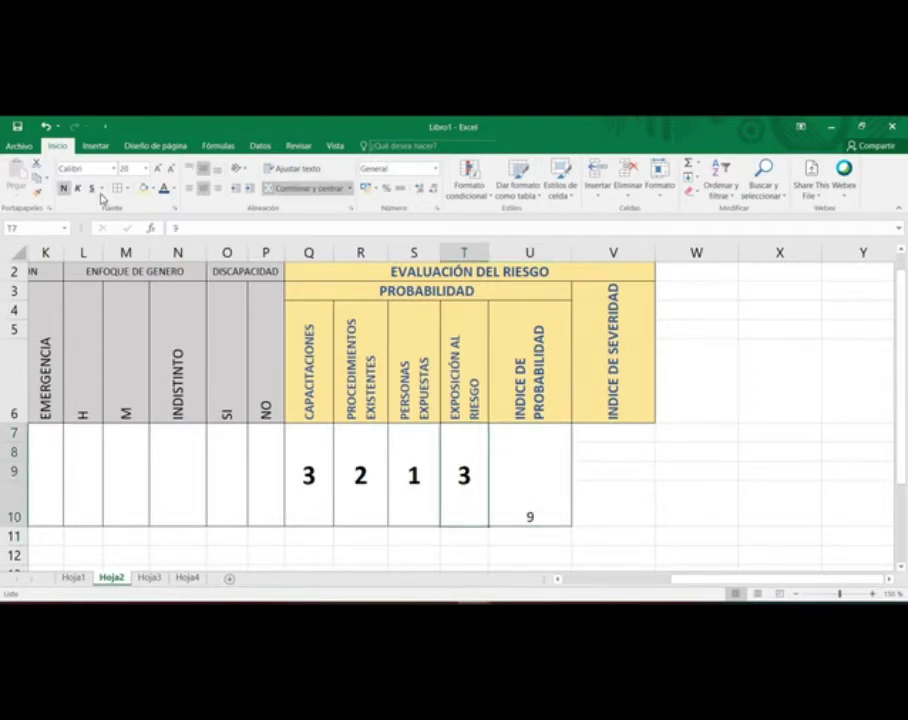
pyautogui.click(38, 191)
pyautogui.click(537, 460)
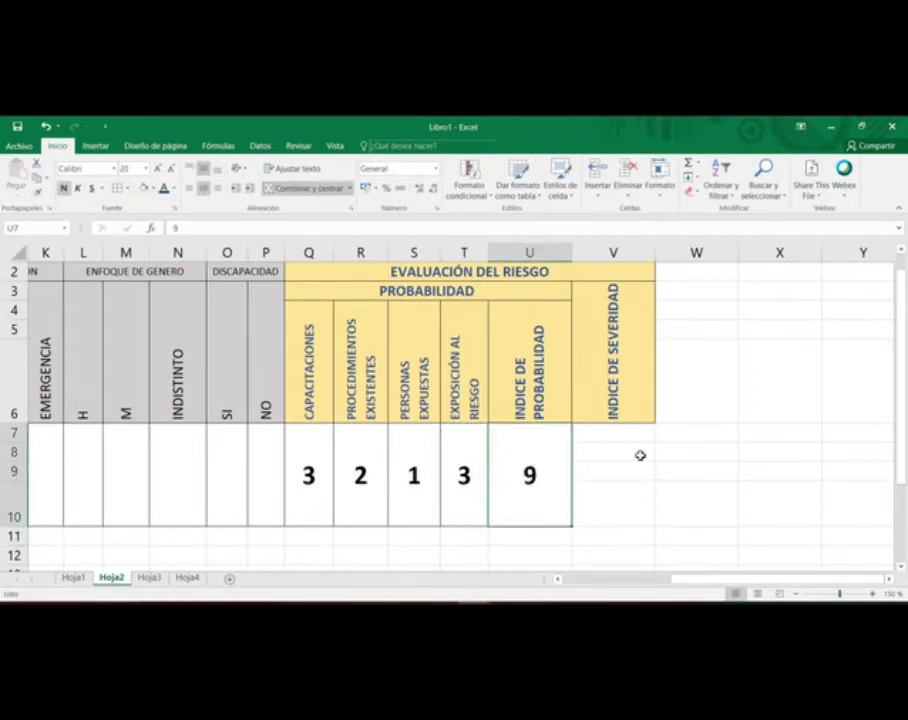
pyautogui.click(173, 189)
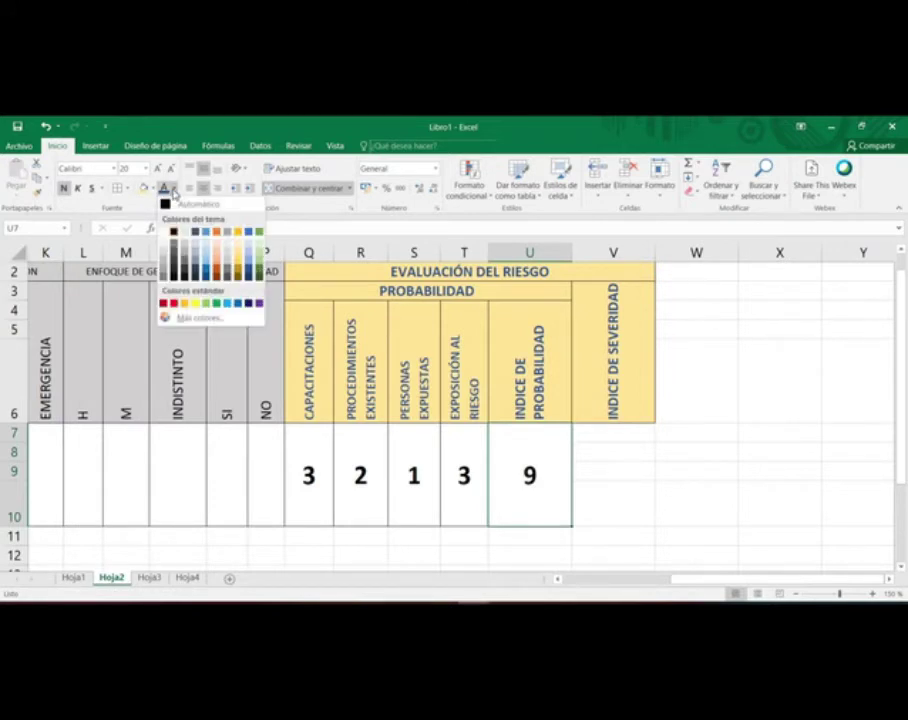
pyautogui.click(217, 271)
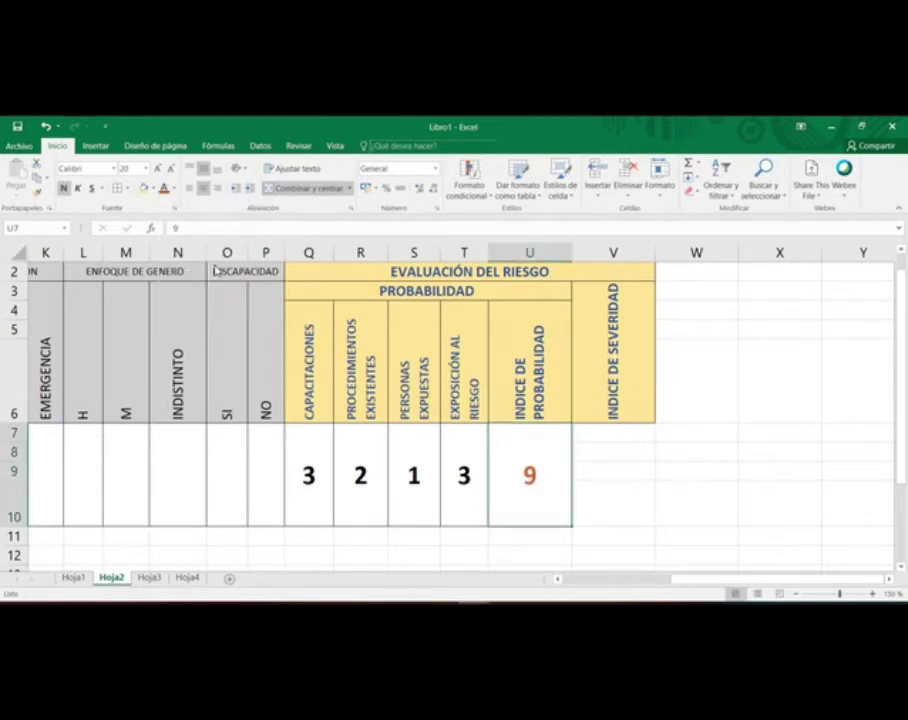
# Step: Extend the merged, bordered format of U7 to V7 under INDICE DE SEVERIDAD and clear the value filled into it
pyautogui.click(613, 481)
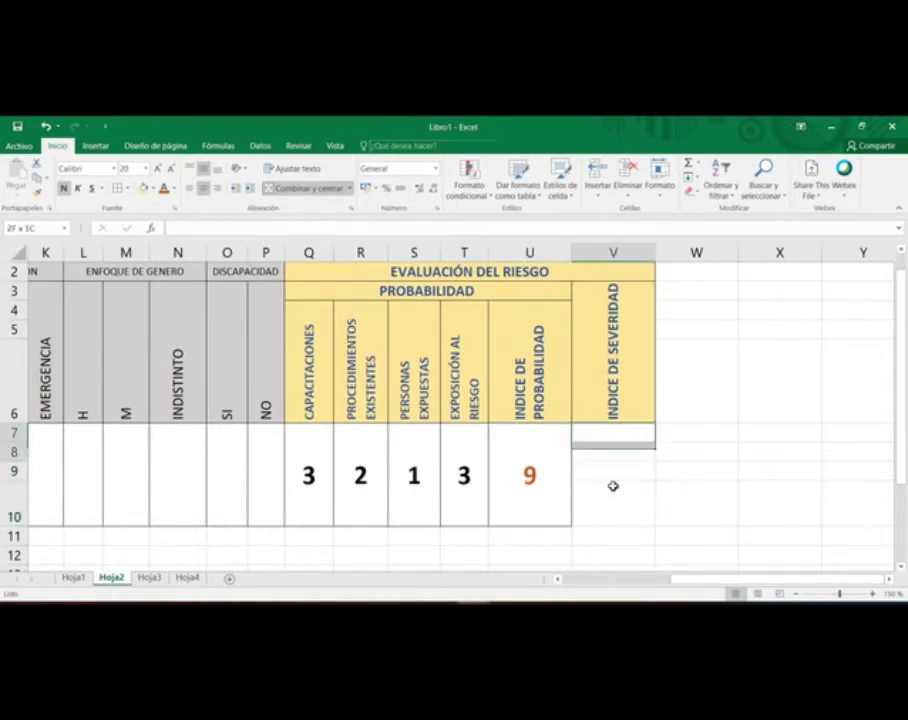
pyautogui.click(561, 513)
pyautogui.moveTo(573, 525); pyautogui.dragTo(659, 531)
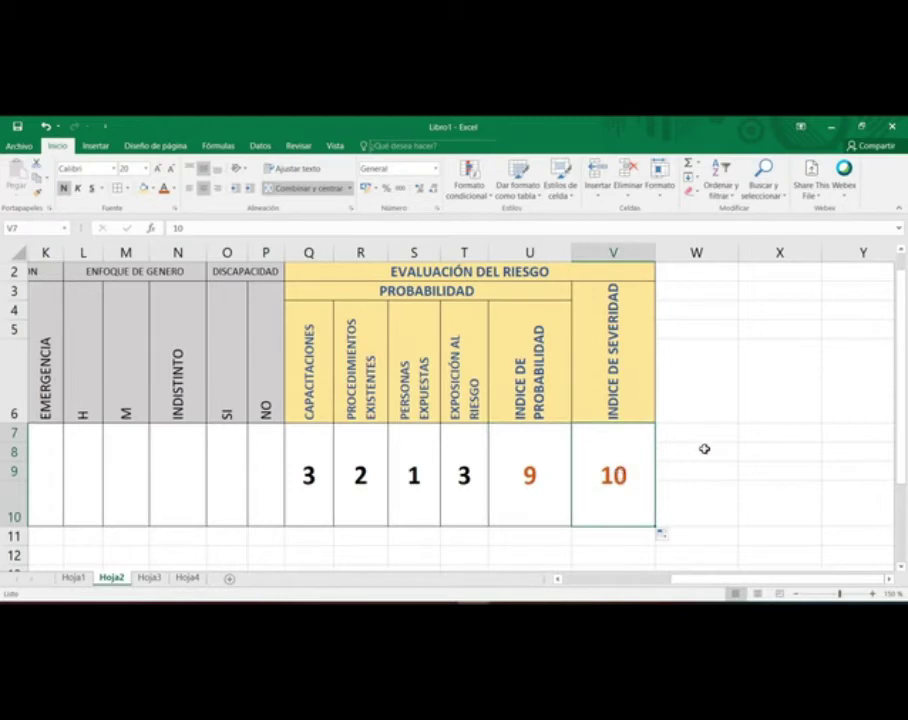
pyautogui.press('Delete')
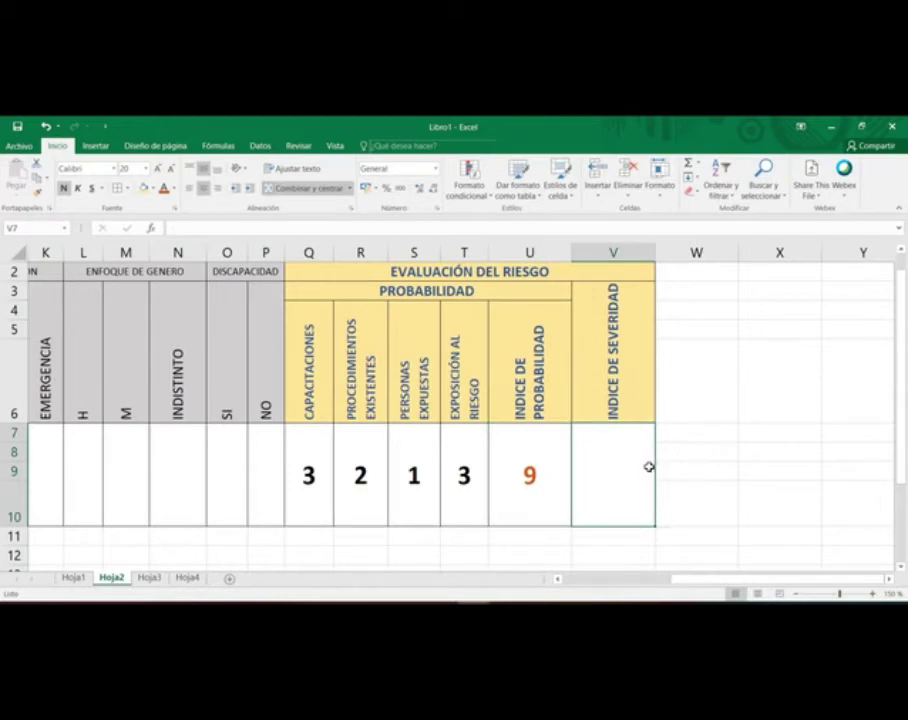
# Step: Copy the Severidad criteria table picture from Hoja3 and paste it into Hoja2 beside the evaluation columns
pyautogui.click(710, 497)
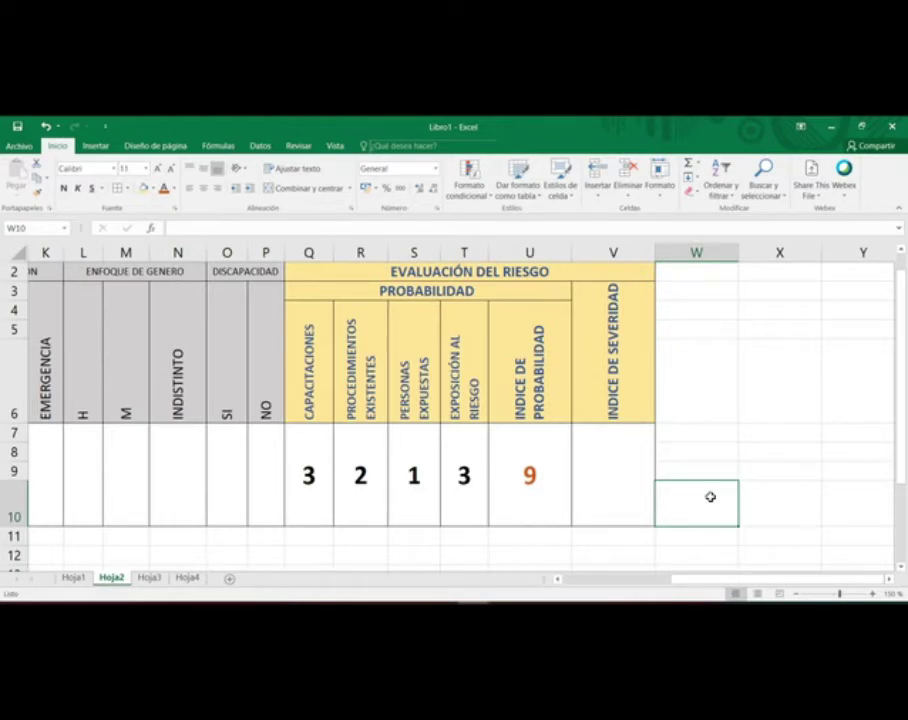
pyautogui.click(150, 578)
pyautogui.click(660, 476)
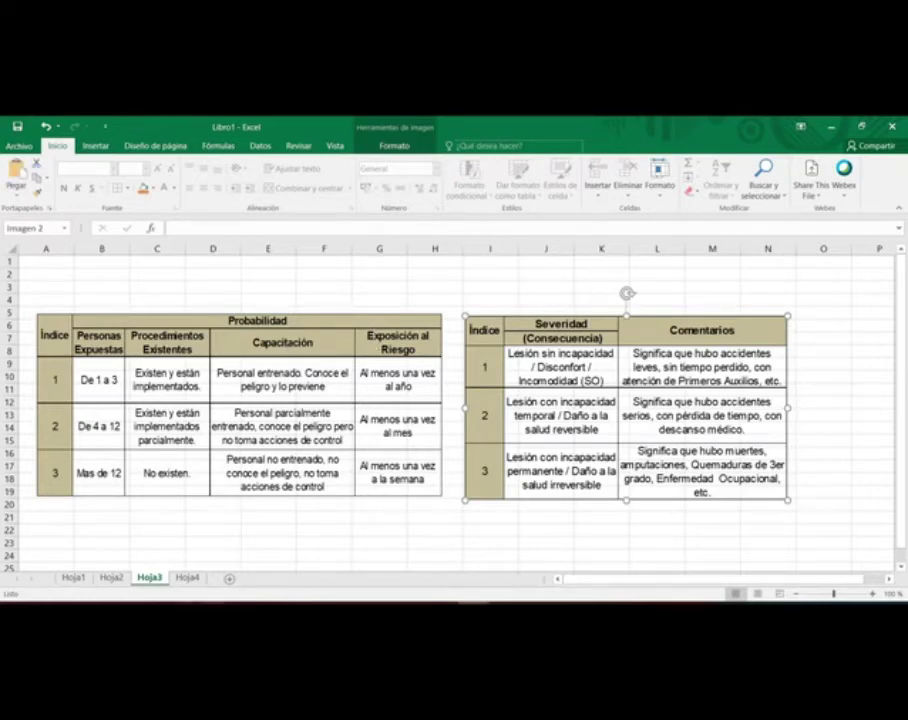
pyautogui.click(73, 578)
pyautogui.click(102, 584)
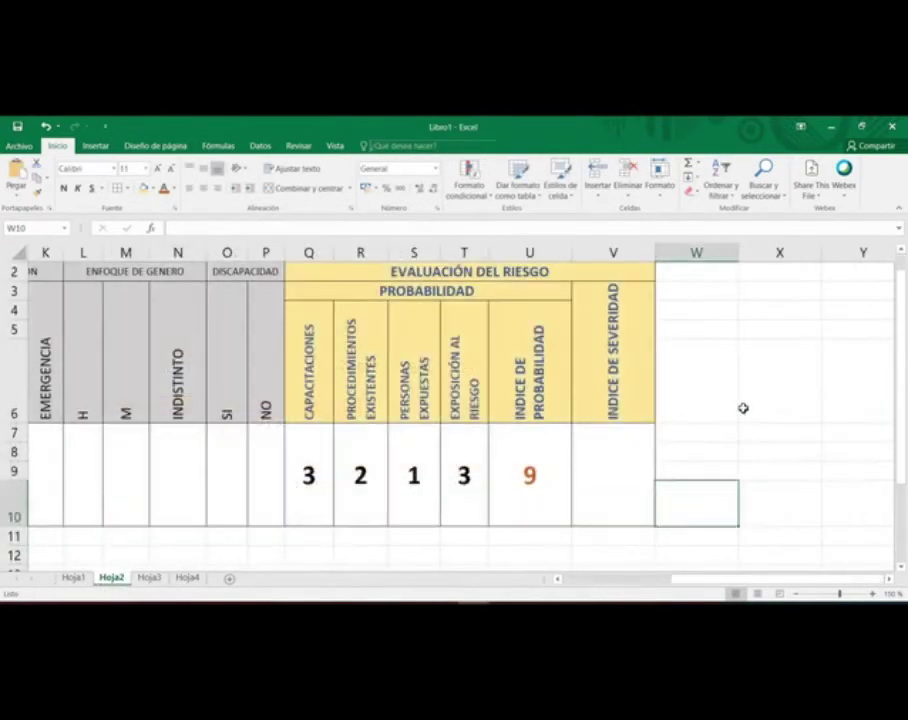
pyautogui.click(747, 407)
pyautogui.hotkey('ctrl', 'v')
# Step: Place the pasted severity table beside the INDICE DE SEVERIDAD column and narrow it so the Comentarios column can be read
pyautogui.moveTo(799, 405); pyautogui.dragTo(551, 330)
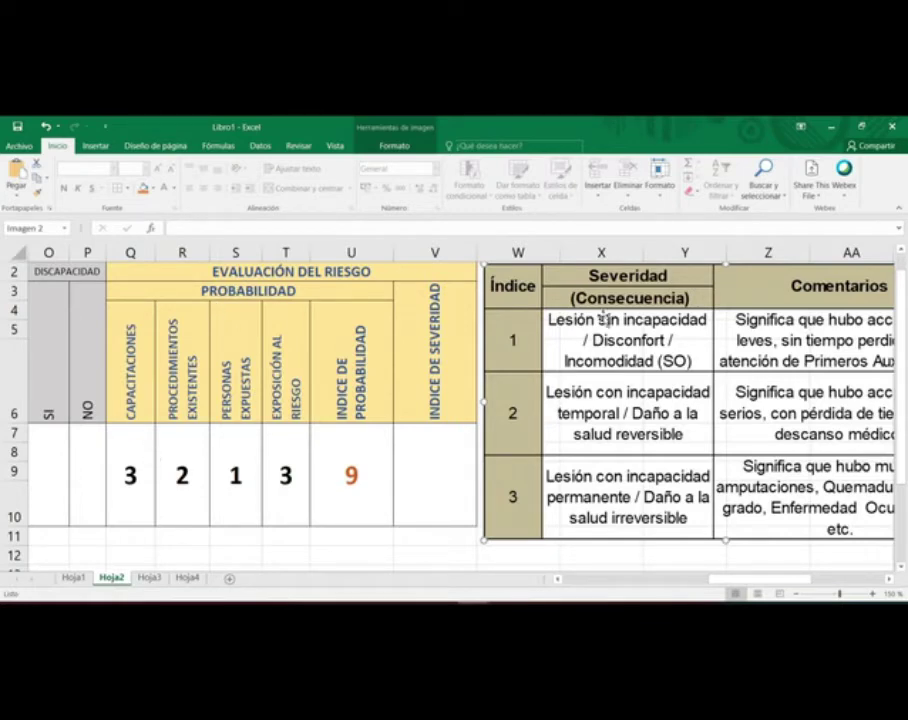
pyautogui.moveTo(636, 280)
pyautogui.mouseDown()
pyautogui.moveTo(639, 296)
pyautogui.moveTo(634, 282)
pyautogui.mouseUp()
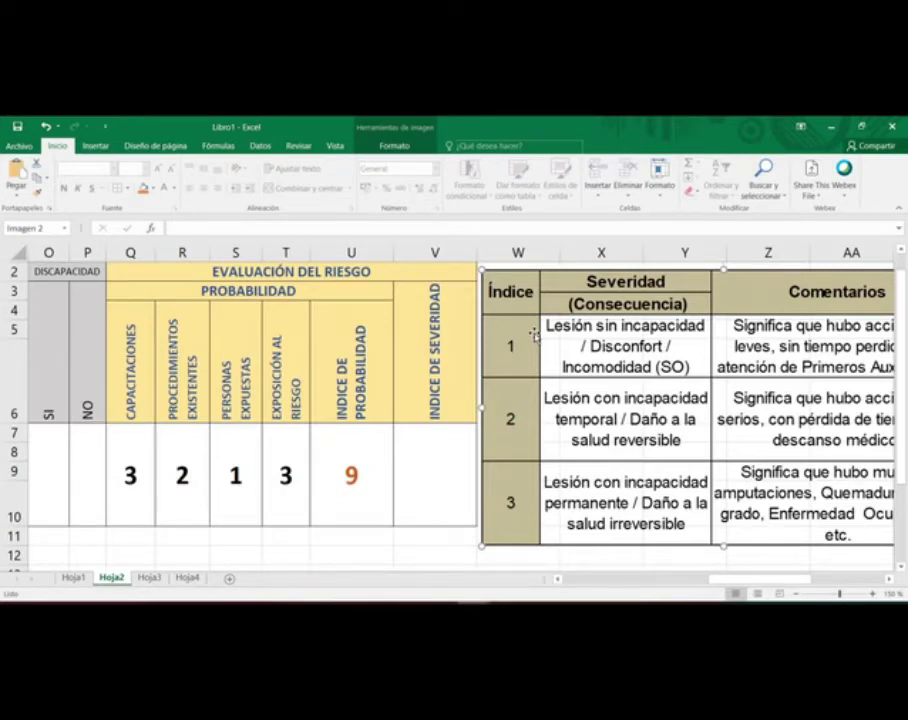
pyautogui.moveTo(692, 364); pyautogui.dragTo(540, 396)
pyautogui.moveTo(358, 445); pyautogui.dragTo(495, 406)
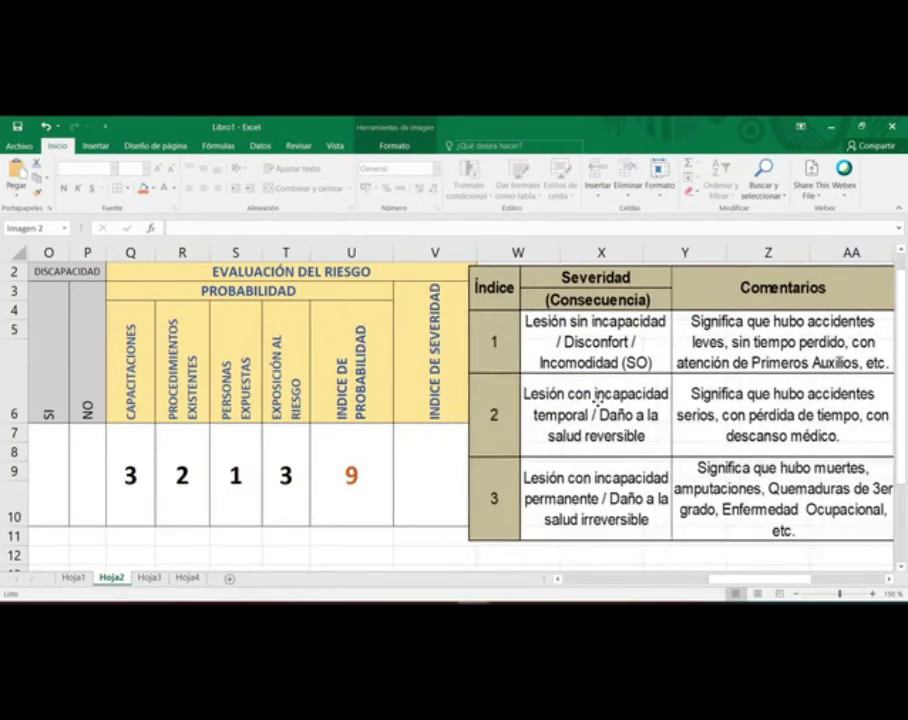
pyautogui.moveTo(595, 393)
pyautogui.mouseDown()
pyautogui.moveTo(616, 390)
pyautogui.moveTo(602, 395)
pyautogui.moveTo(608, 390)
pyautogui.mouseUp()
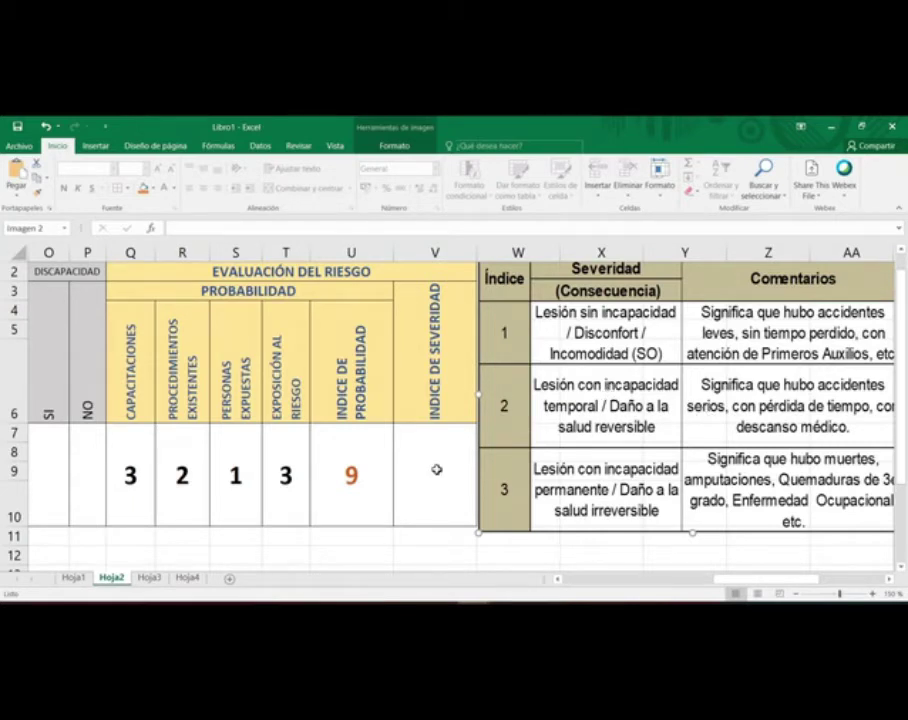
# Step: Make the word AMPUTACIÓN bold in the DAÑO text of the CUCHILLA hazard in H7
pyautogui.click(436, 469)
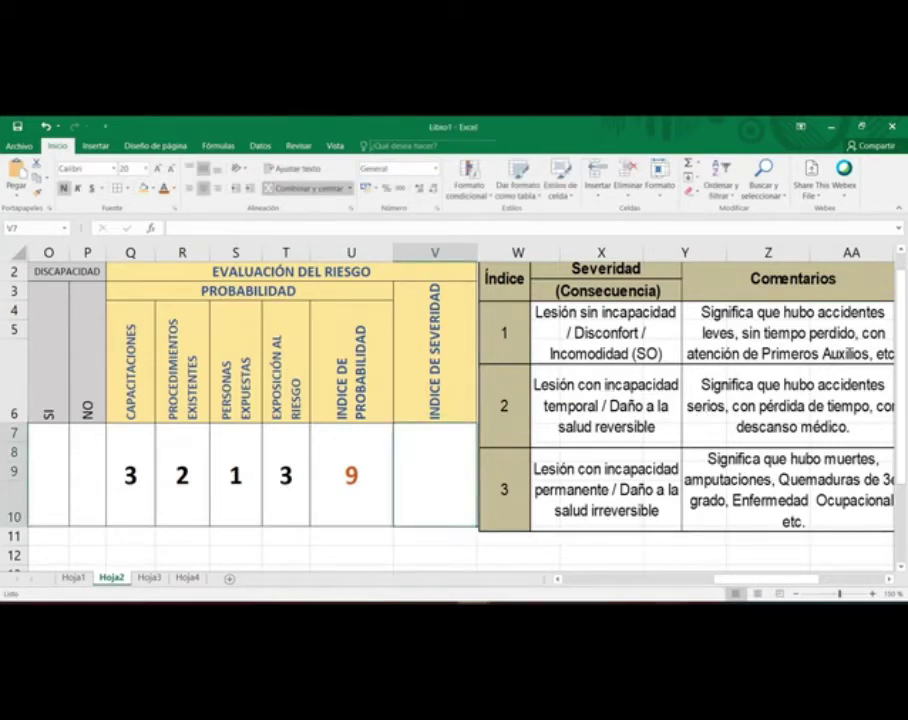
pyautogui.moveTo(718, 580); pyautogui.dragTo(567, 598)
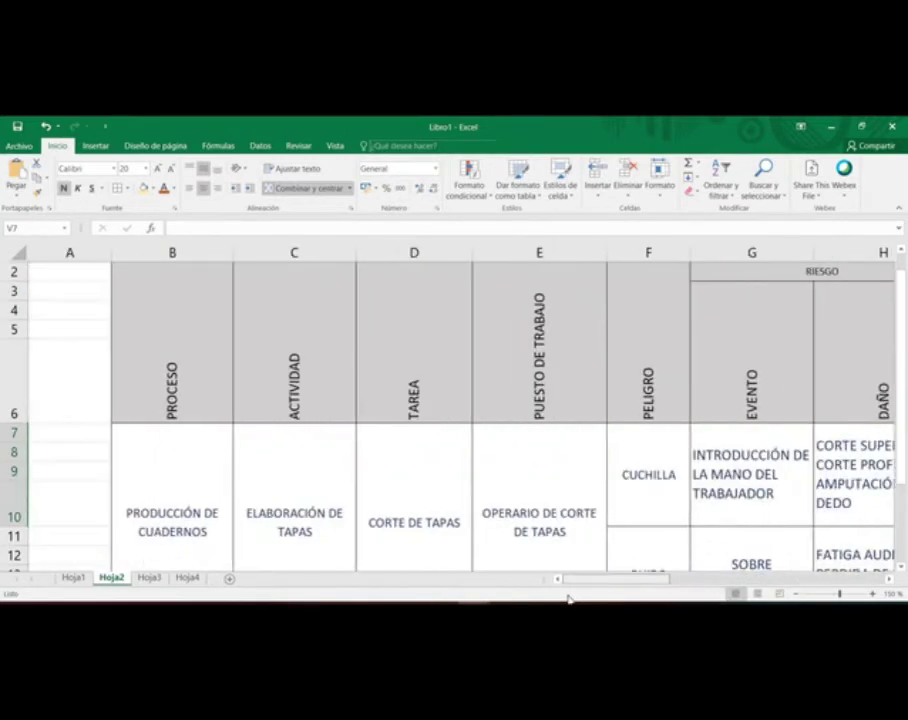
pyautogui.hscroll(1, 567, 598)
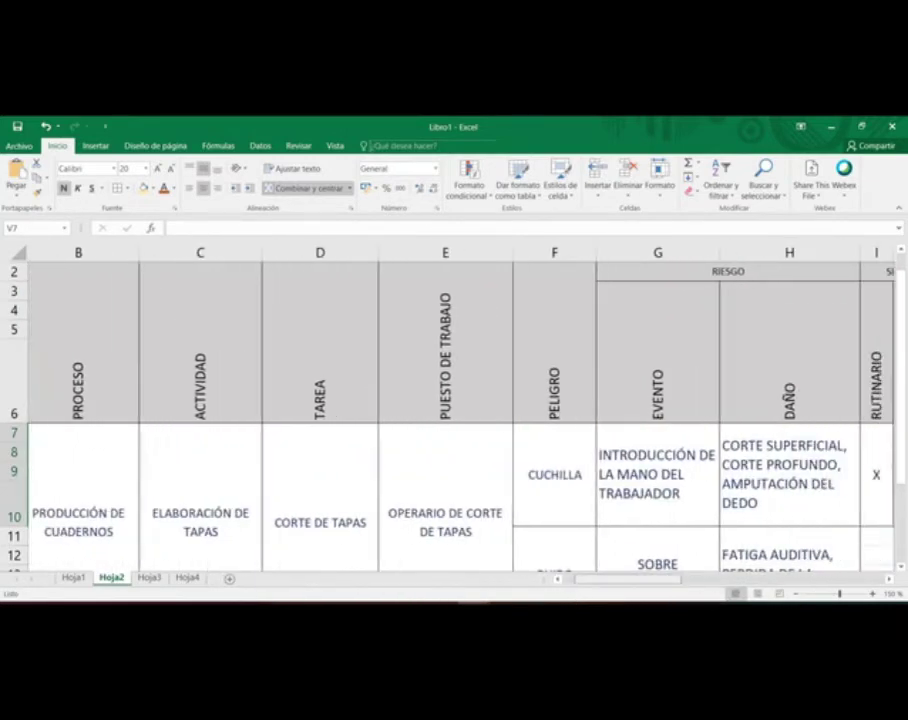
pyautogui.hscroll(1, 460, 420)
pyautogui.moveTo(600, 580); pyautogui.dragTo(640, 598)
pyautogui.click(316, 483)
pyautogui.doubleClick(316, 483)
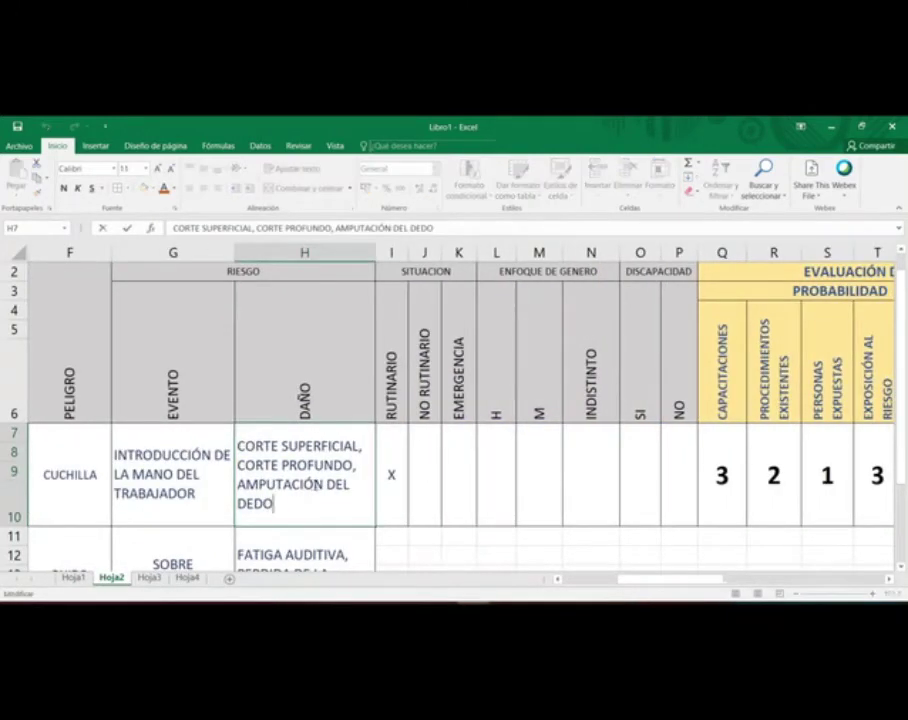
pyautogui.moveTo(322, 484); pyautogui.dragTo(210, 493)
pyautogui.click(63, 187)
pyautogui.click(480, 505)
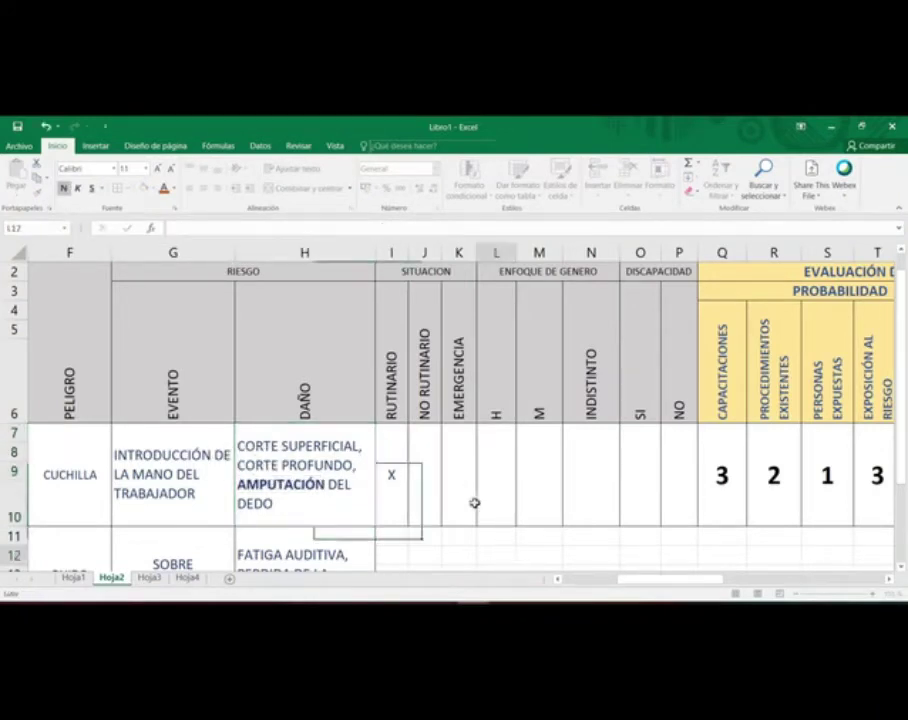
pyautogui.click(578, 468)
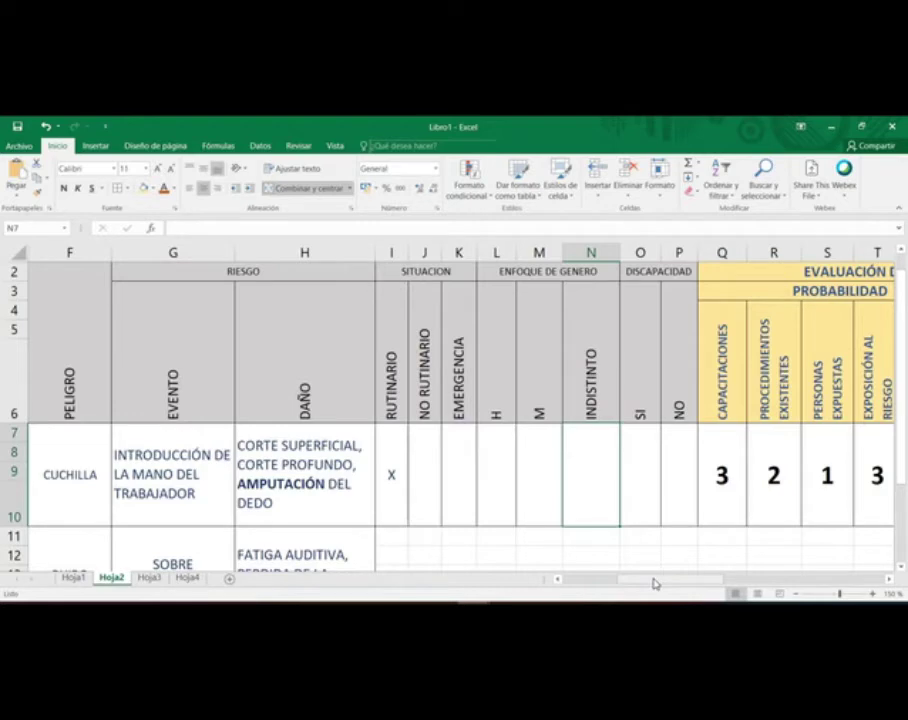
# Step: Enter 3 under INDICE DE SEVERIDAD in V7, following the severity table's permanent disability level
pyautogui.moveTo(654, 583); pyautogui.dragTo(760, 595)
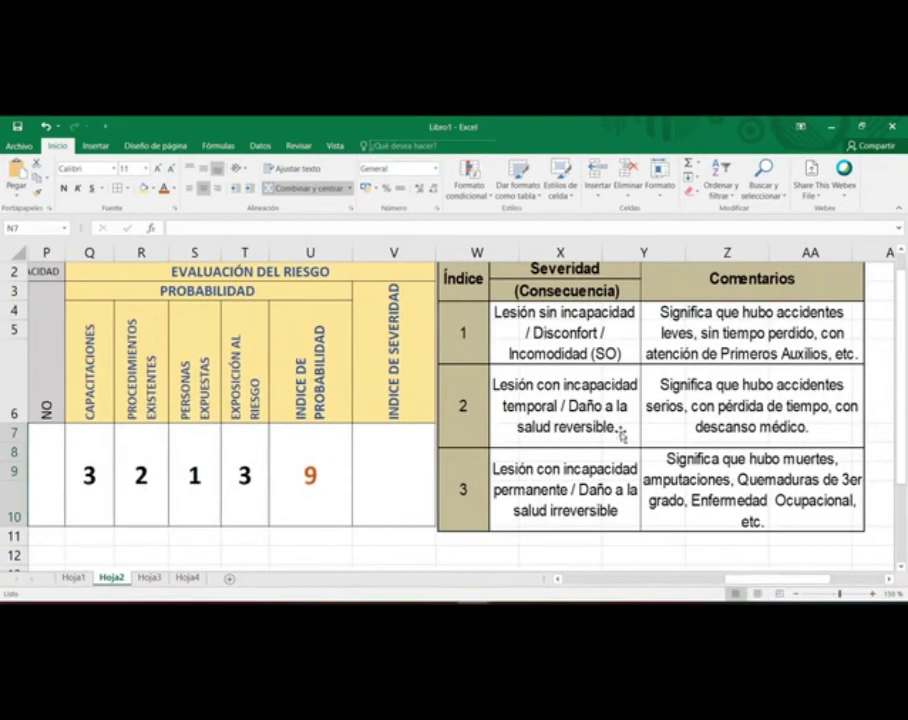
pyautogui.press('Right')
pyautogui.press('Right')
pyautogui.press('Right')
pyautogui.press('Right')
pyautogui.press('Right')
pyautogui.press('Right')
pyautogui.press('Right')
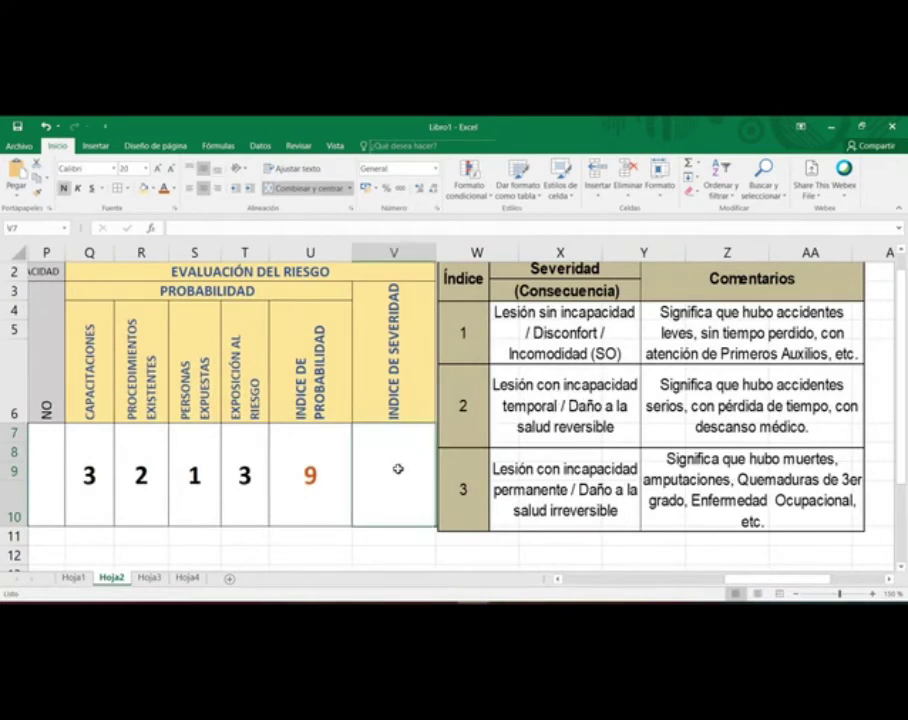
pyautogui.doubleClick(380, 471)
pyautogui.write('3')
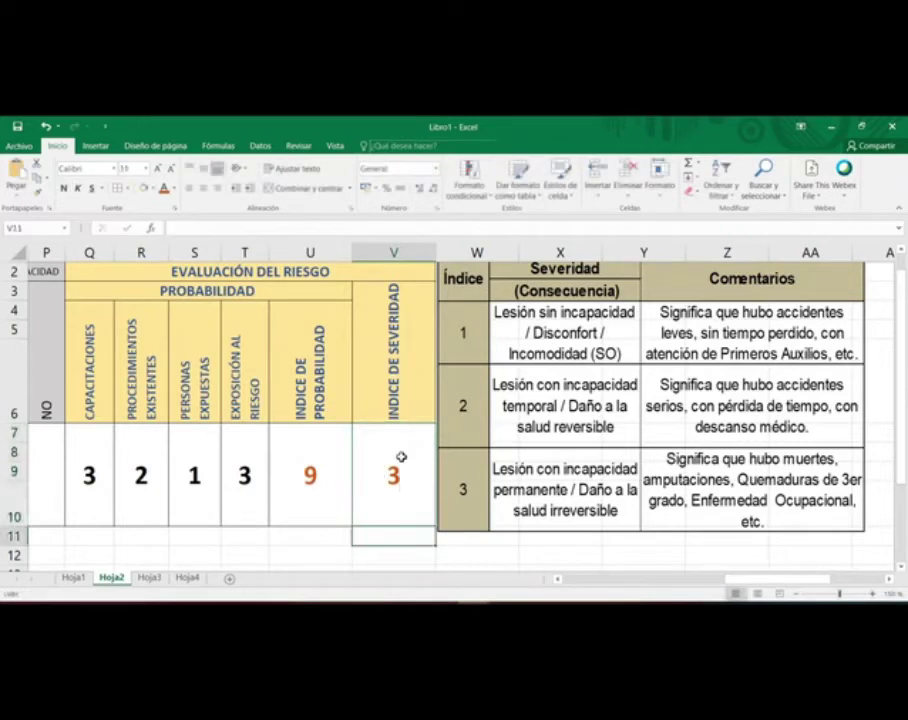
# Step: Move the severity table picture away from the matrix and delete it from Hoja2
pyautogui.click(339, 463)
pyautogui.moveTo(592, 385); pyautogui.dragTo(748, 390)
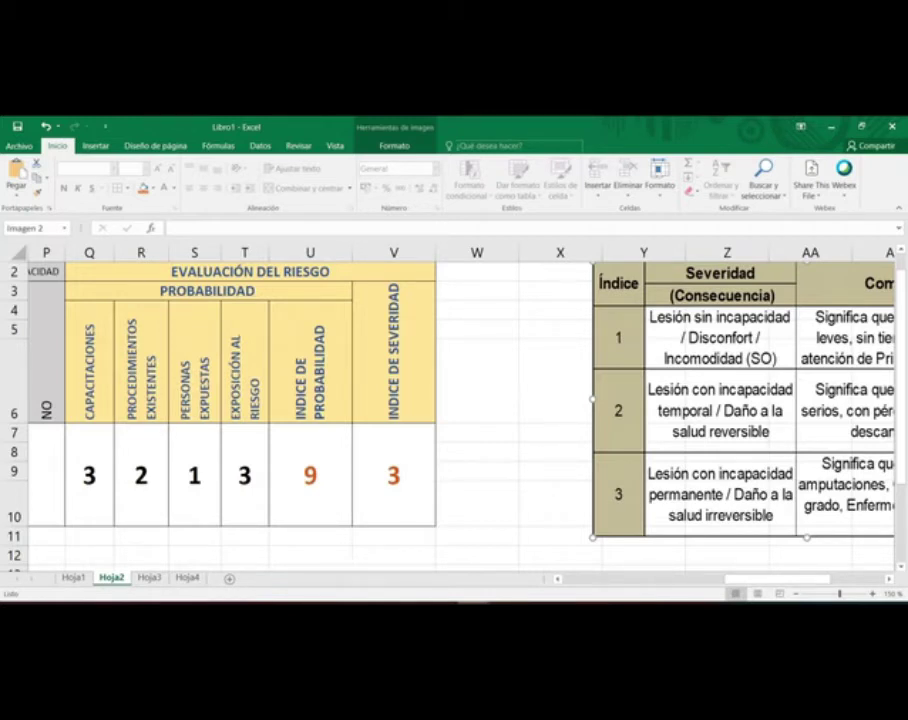
pyautogui.hotkey('alt', 'Tab')
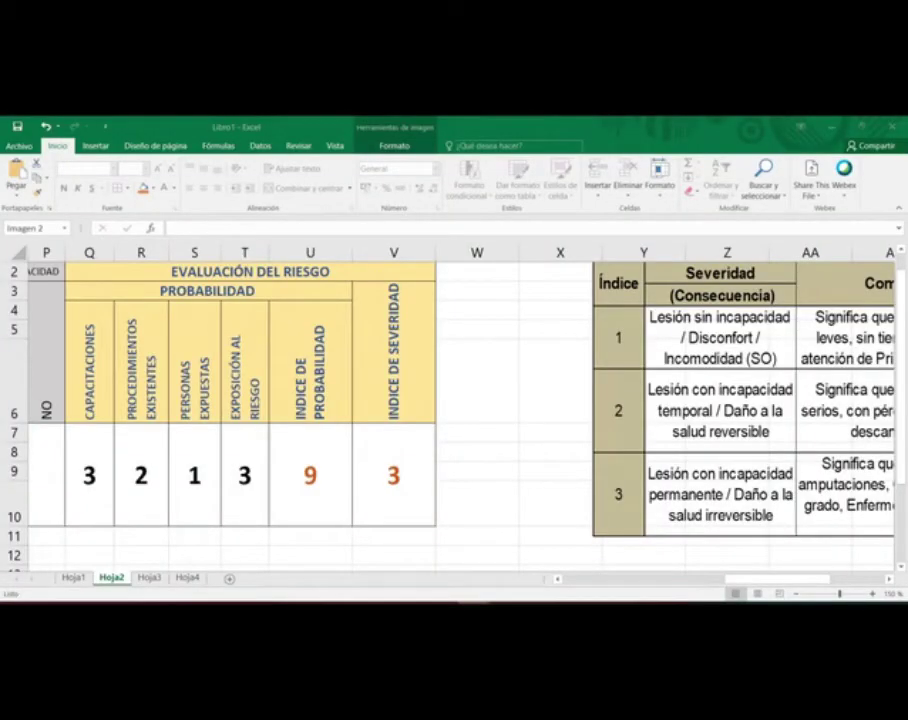
pyautogui.click(687, 366)
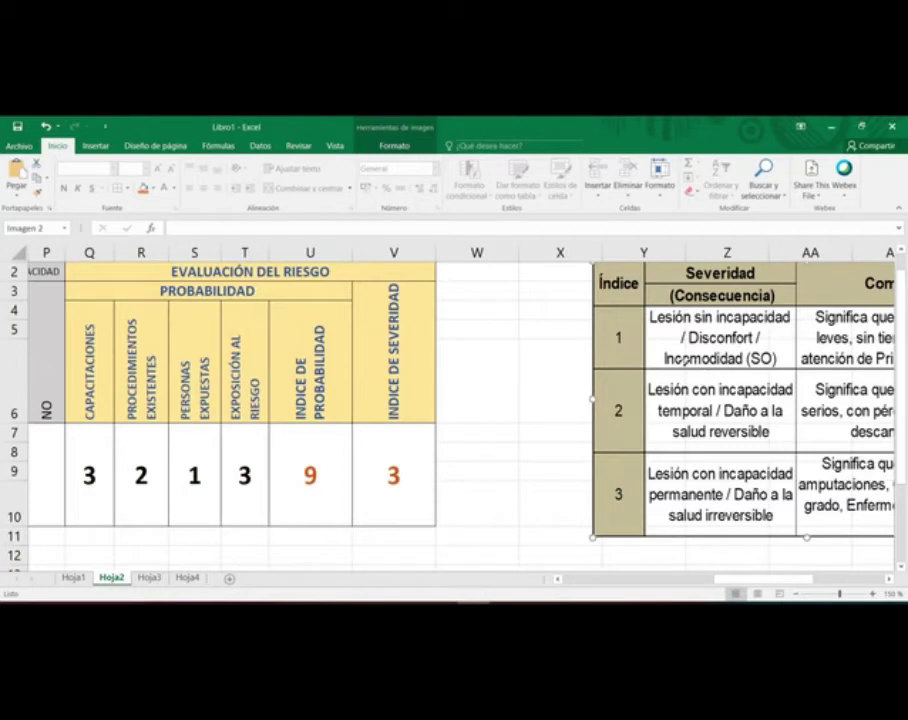
pyautogui.press('Delete')
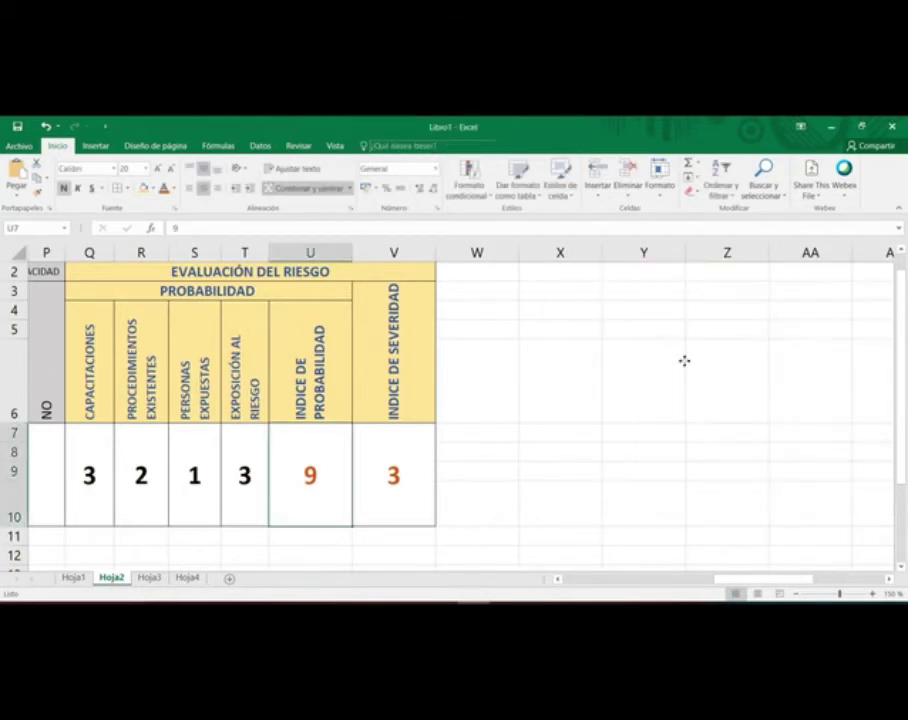
# Step: Merge and center W2:Y2 and enter the heading RIESGO
pyautogui.click(901, 254)
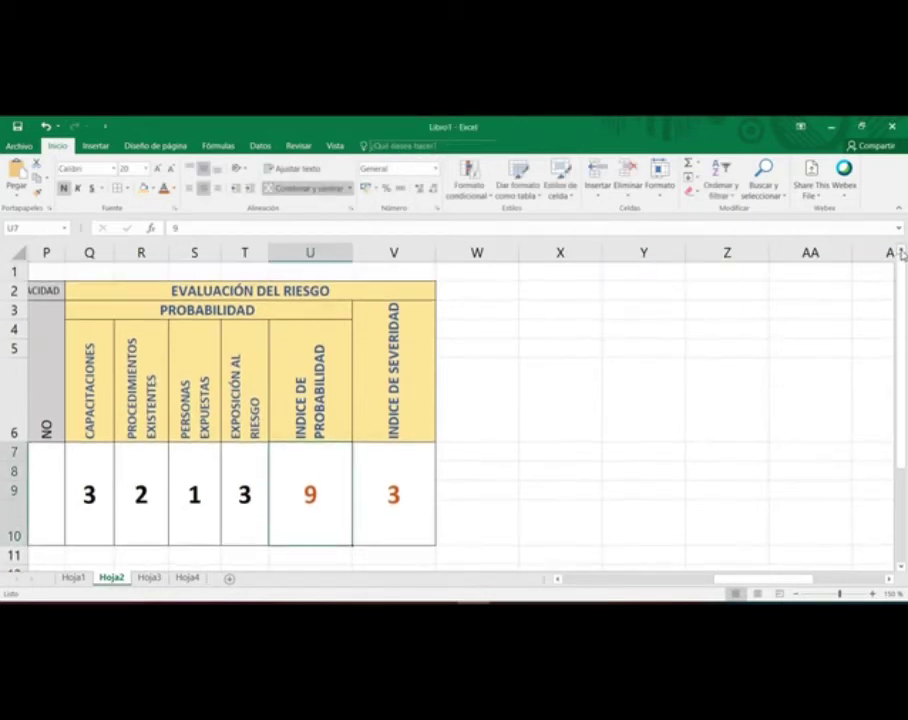
pyautogui.click(478, 290)
pyautogui.moveTo(478, 290); pyautogui.dragTo(627, 297)
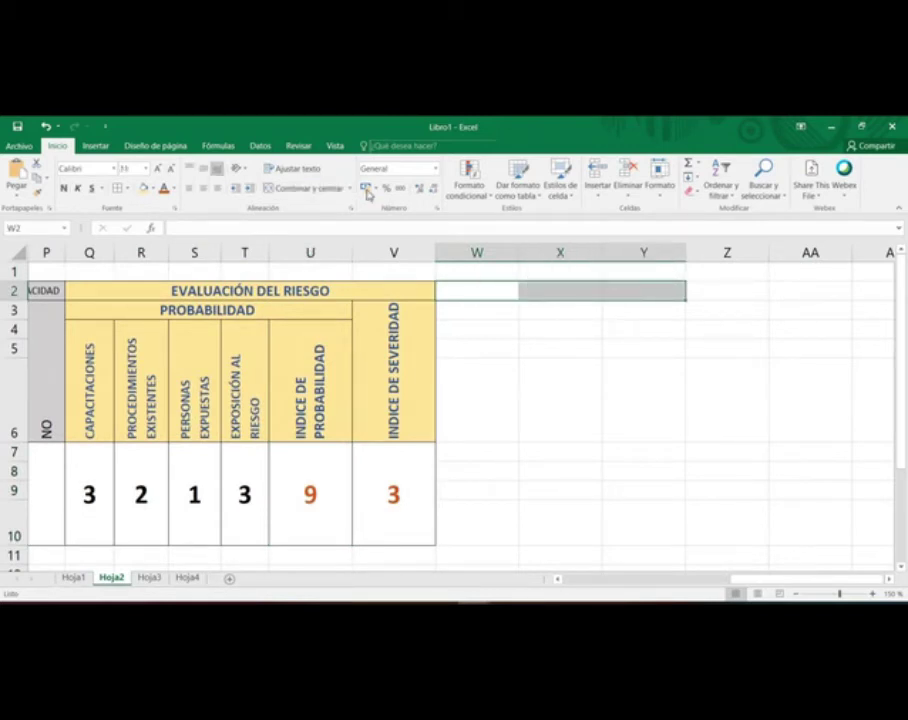
pyautogui.click(304, 188)
pyautogui.write('RIESGO')
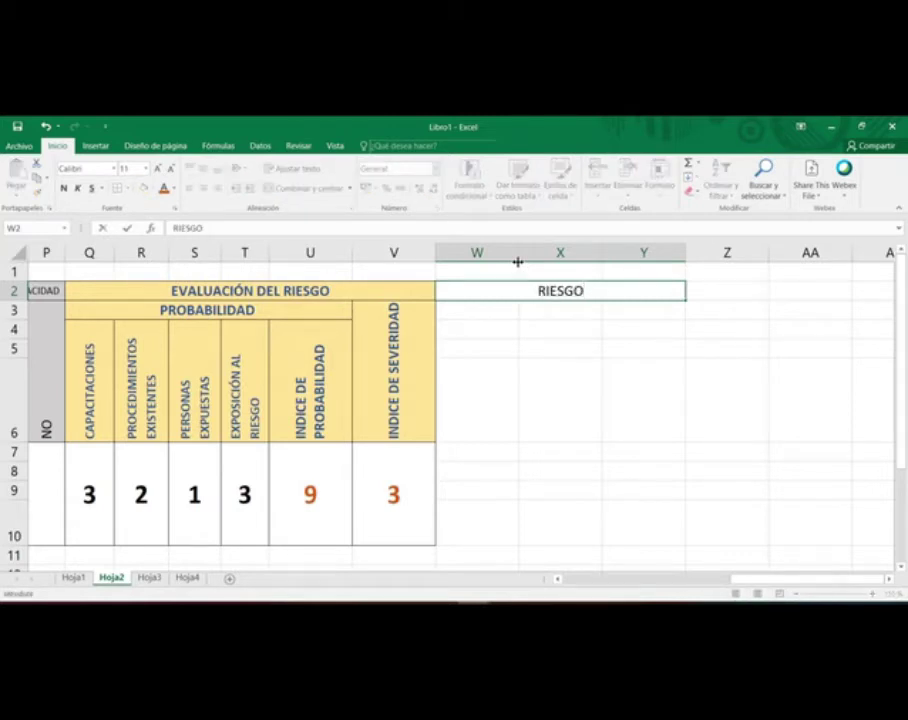
pyautogui.press('Return')
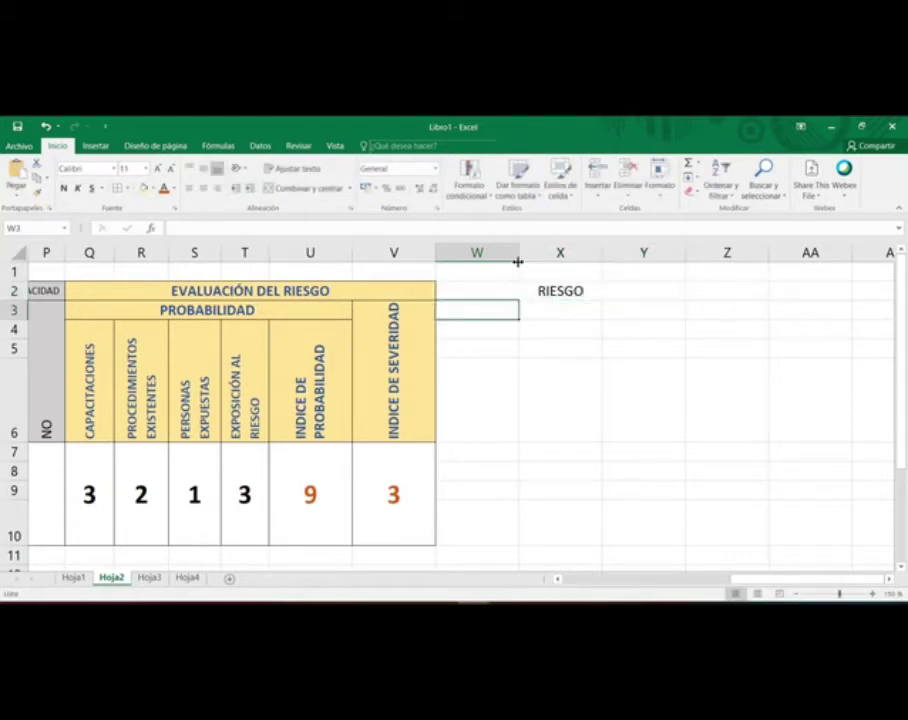
# Step: Merge and center W3:W6 under RIESGO and enter the heading R= P x S
pyautogui.moveTo(507, 318); pyautogui.dragTo(482, 425)
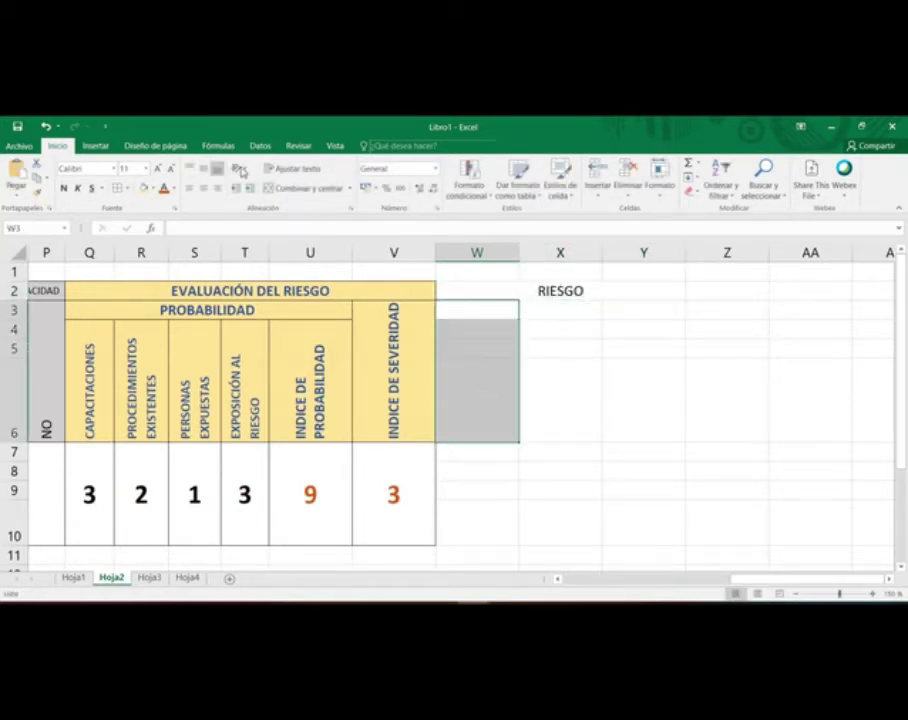
pyautogui.click(286, 188)
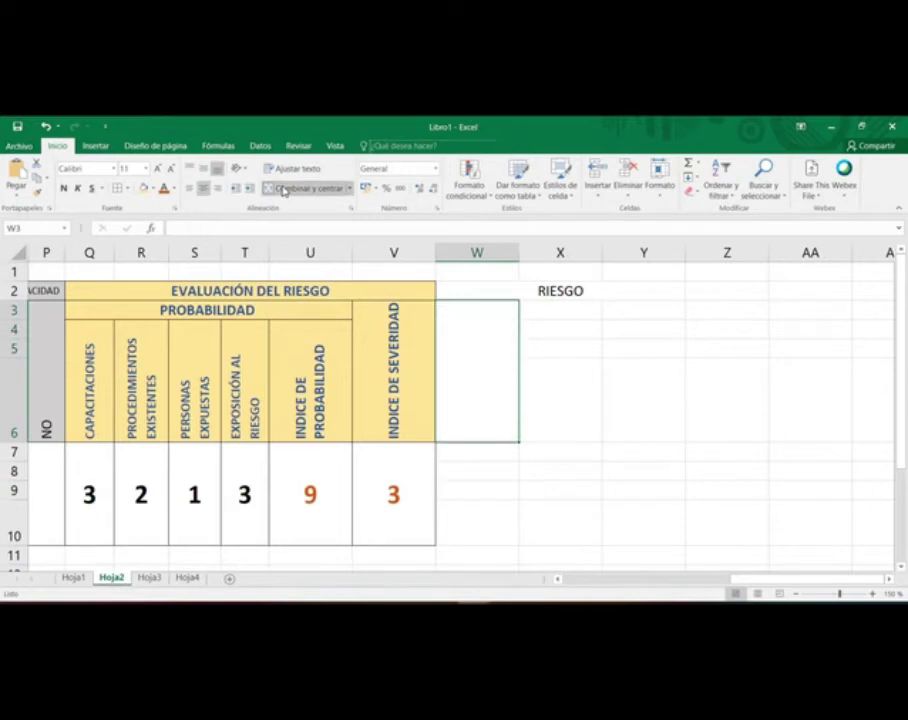
pyautogui.doubleClick(484, 416)
pyautogui.write('R=')
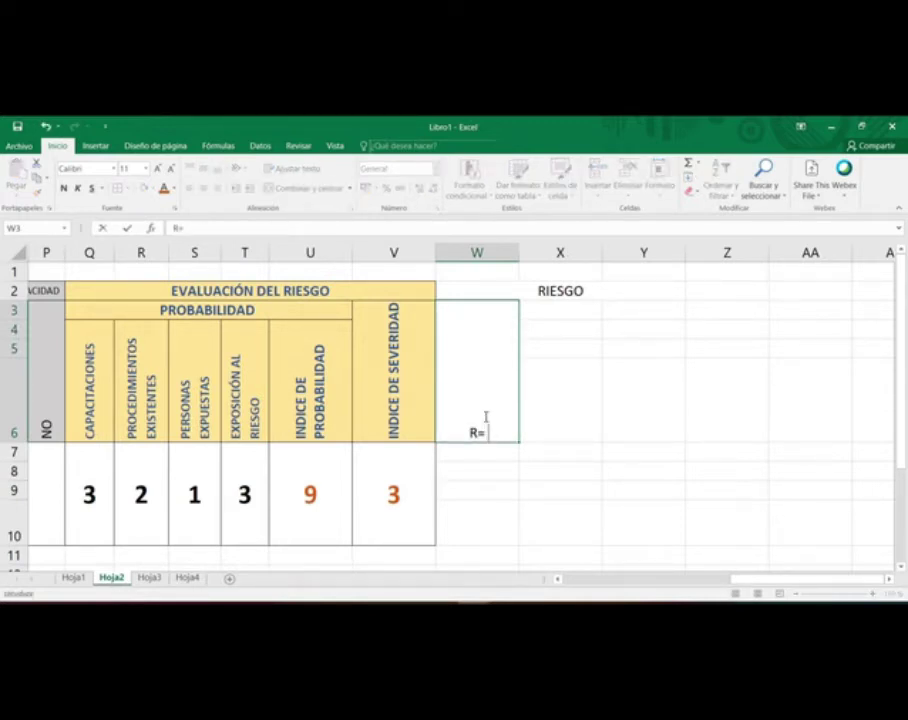
pyautogui.write(' P x S')
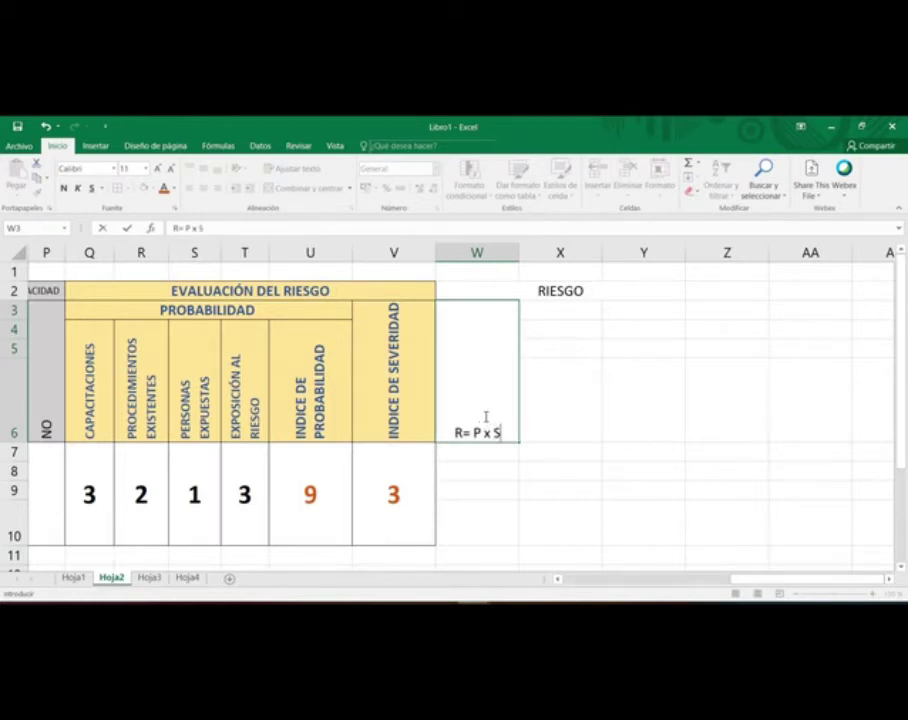
pyautogui.press('Return')
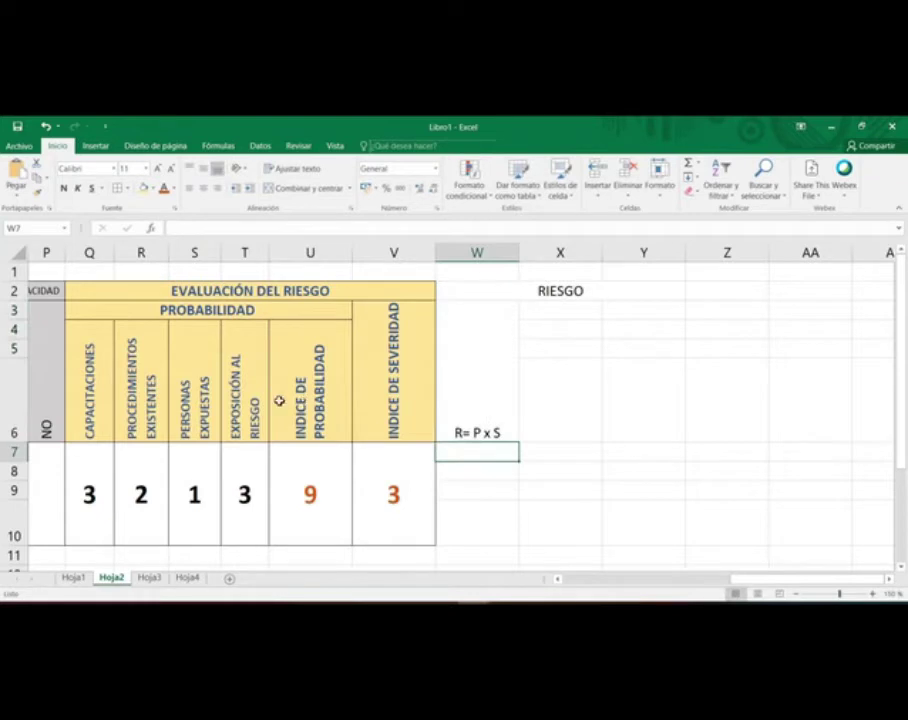
# Step: Copy the formatting of the INDICE DE SEVERIDAD heading onto the R= P x S heading
pyautogui.click(427, 376)
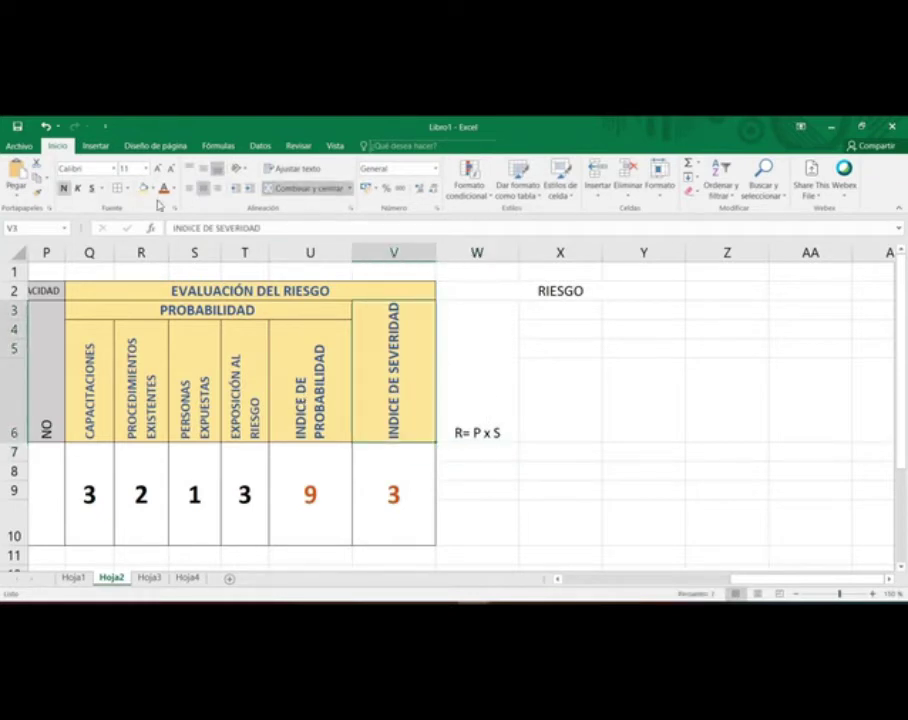
pyautogui.click(36, 189)
pyautogui.click(474, 368)
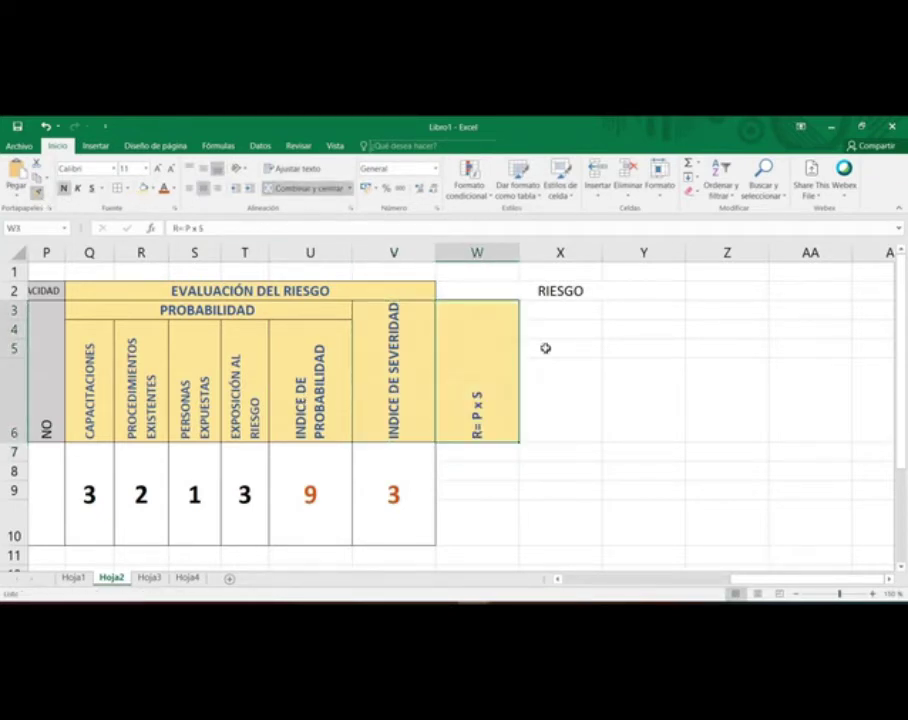
# Step: Extend the merged, bordered format of V7 to W7 and replace the filled value with 27 under R= P x S
pyautogui.moveTo(482, 455); pyautogui.dragTo(511, 535)
pyautogui.click(413, 509)
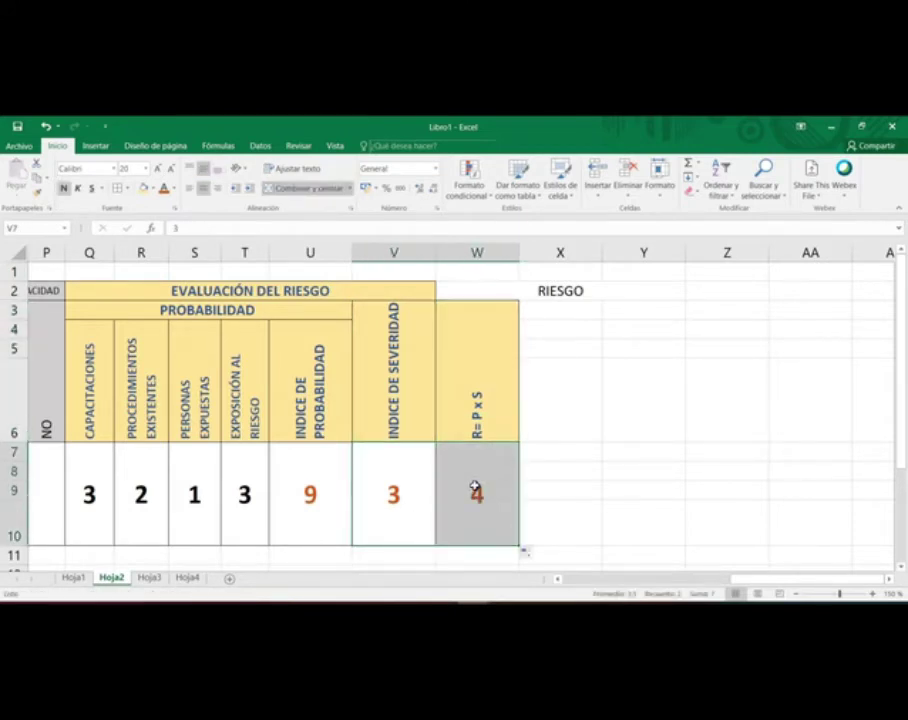
pyautogui.click(486, 500)
pyautogui.doubleClick(486, 500)
pyautogui.press('BackSpace')
pyautogui.write('27')
pyautogui.press('Return')
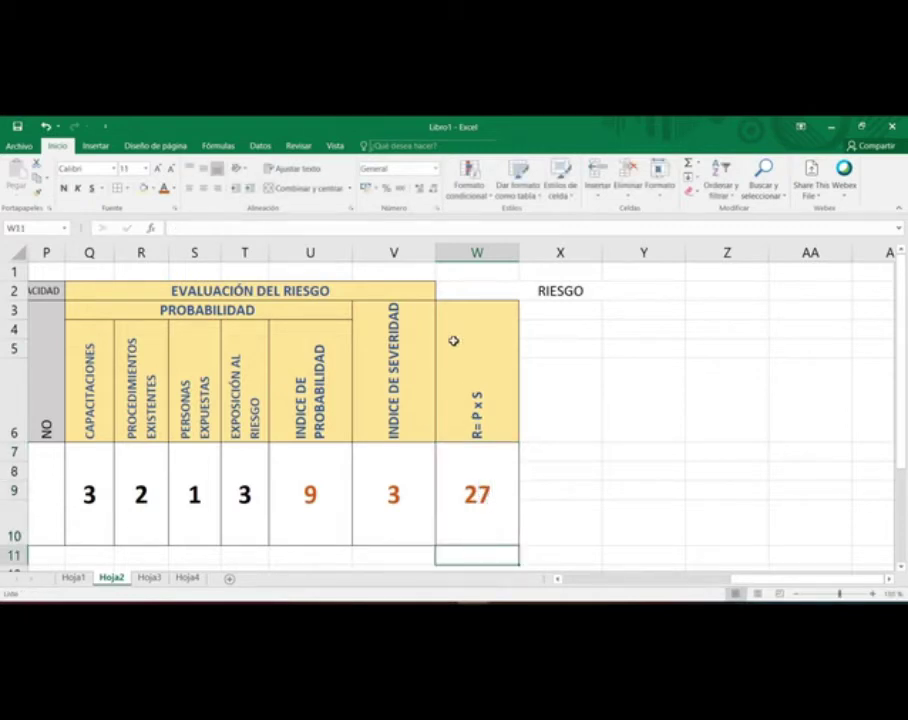
# Step: Copy the formatting of the EVALUACIÓN DEL RIESGO heading onto the merged RIESGO heading
pyautogui.moveTo(476, 290); pyautogui.dragTo(648, 282)
pyautogui.hotkey('alt', 'o')
pyautogui.press('c')
pyautogui.press('c')
pyautogui.click(245, 294)
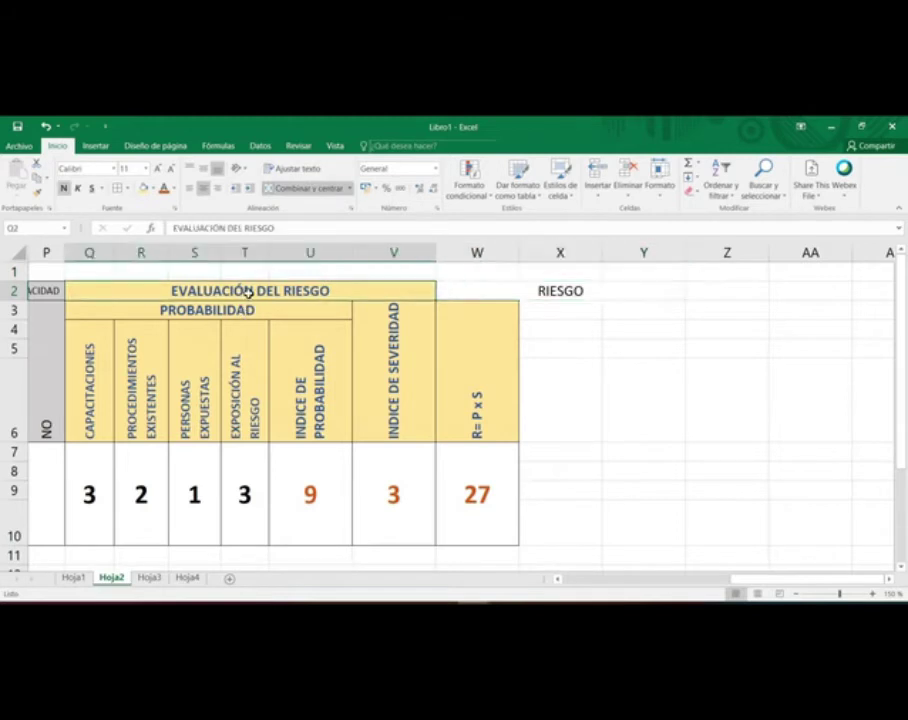
pyautogui.click(37, 188)
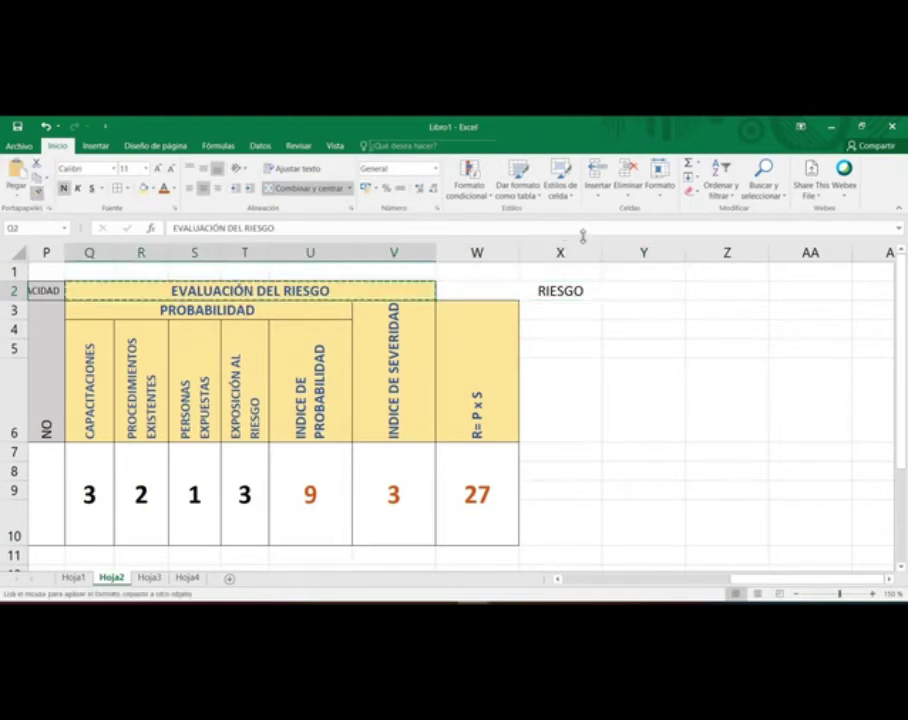
pyautogui.click(562, 290)
pyautogui.click(645, 322)
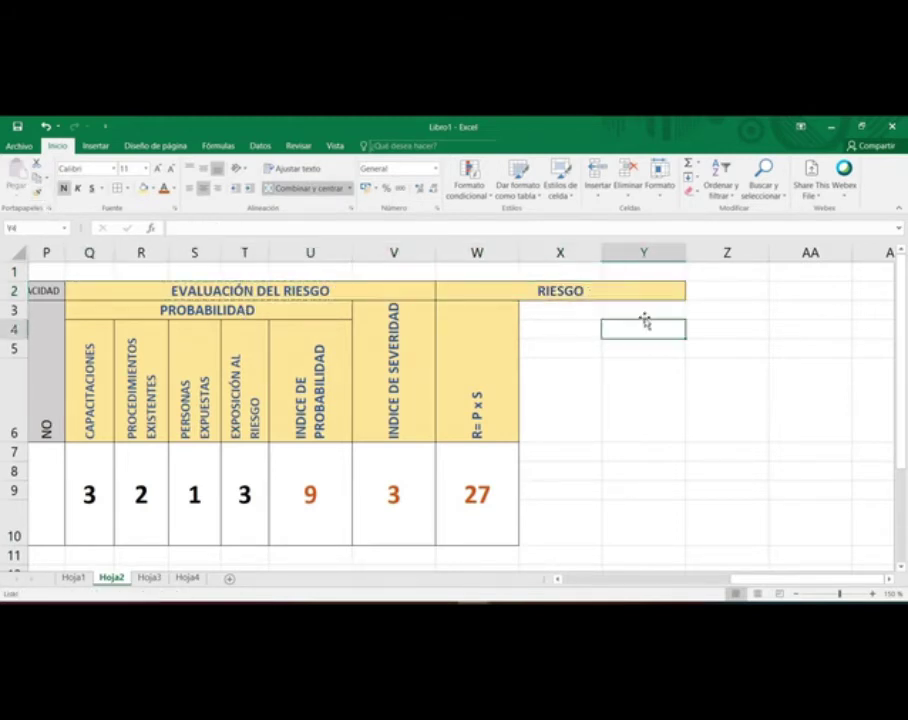
# Step: Set the font color of the value 27 under R= P x S to standard red
pyautogui.click(545, 434)
pyautogui.click(491, 477)
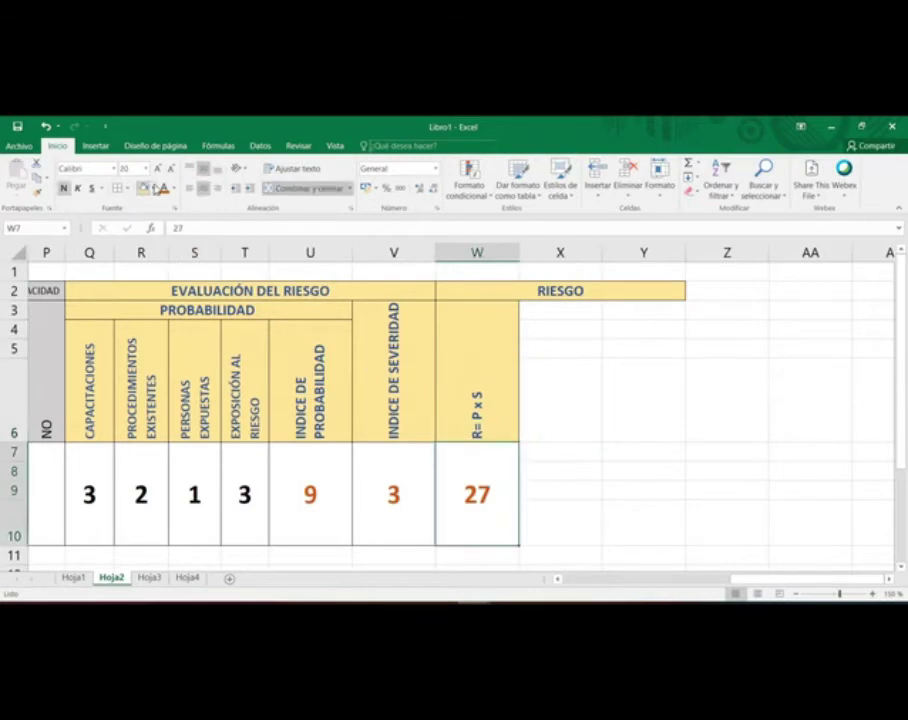
pyautogui.click(153, 192)
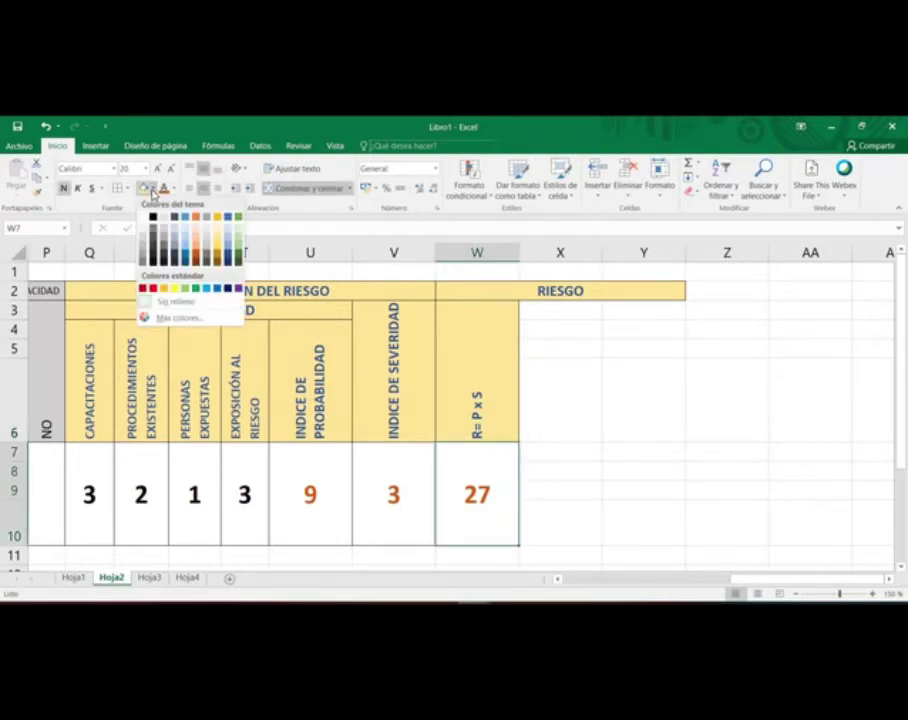
pyautogui.click(175, 190)
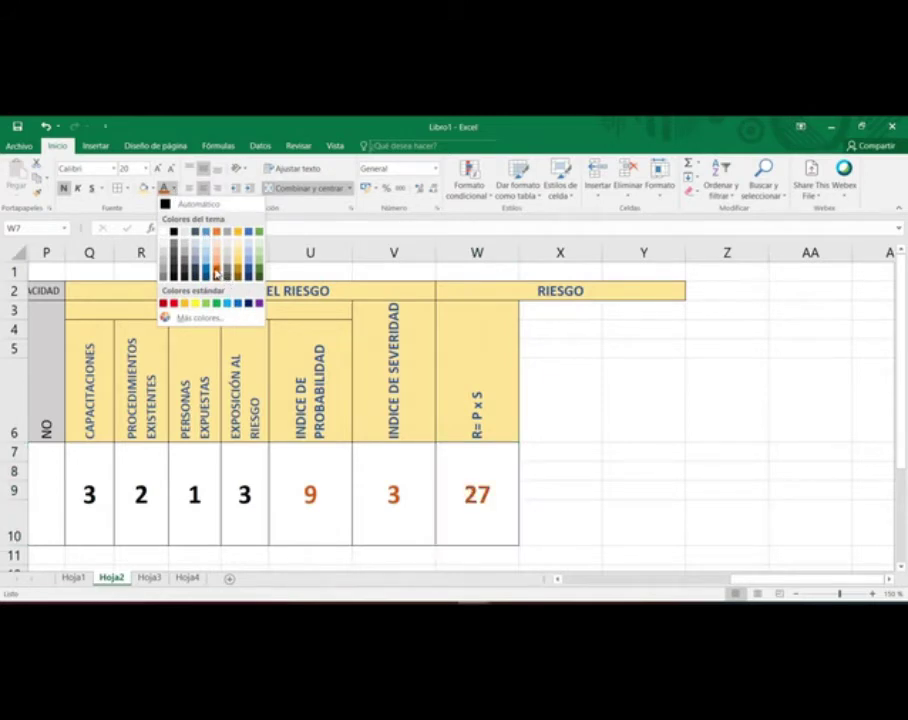
pyautogui.click(610, 338)
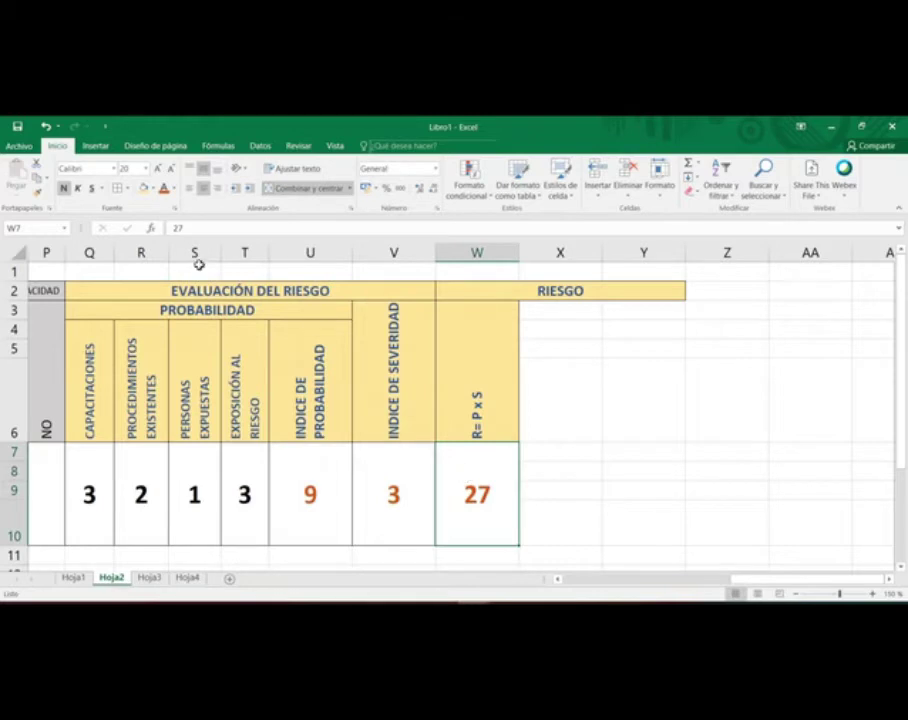
pyautogui.click(173, 188)
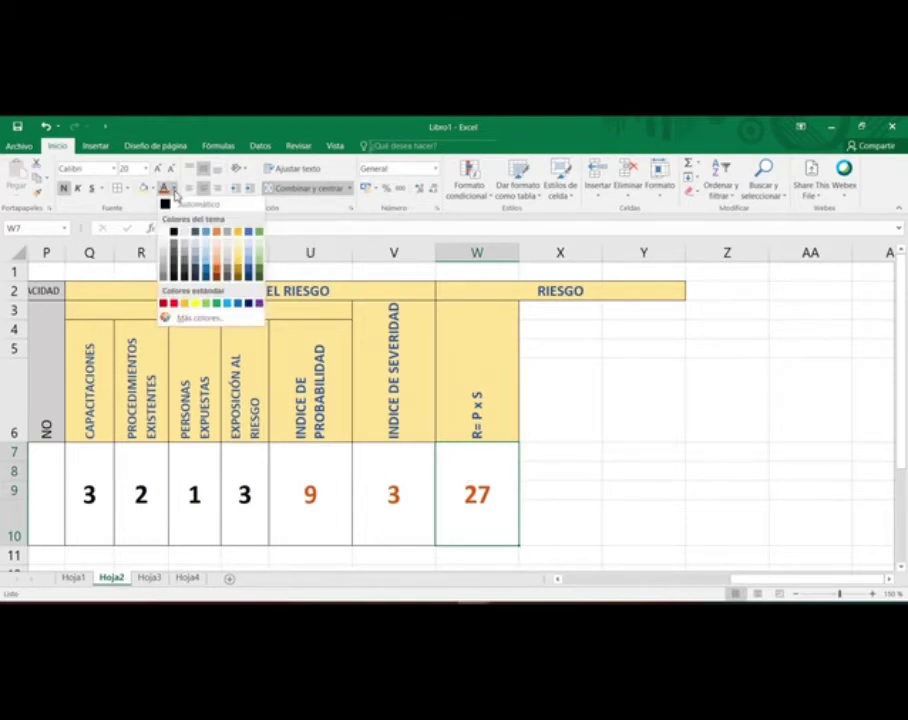
pyautogui.click(173, 304)
pyautogui.click(661, 420)
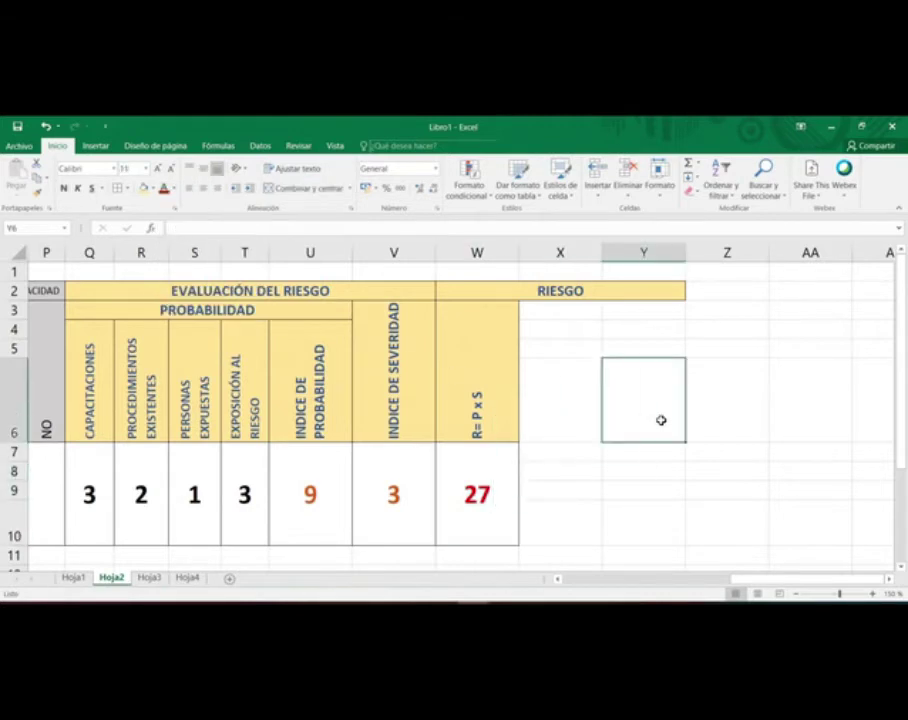
# Step: Fill S12:Z12 below the matrix with the darkest orange shade and shrink row 12 so it forms a thin scale line
pyautogui.press('Down')
pyautogui.press('Down')
pyautogui.press('Down')
pyautogui.press('Down')
pyautogui.press('Down')
pyautogui.press('Down')
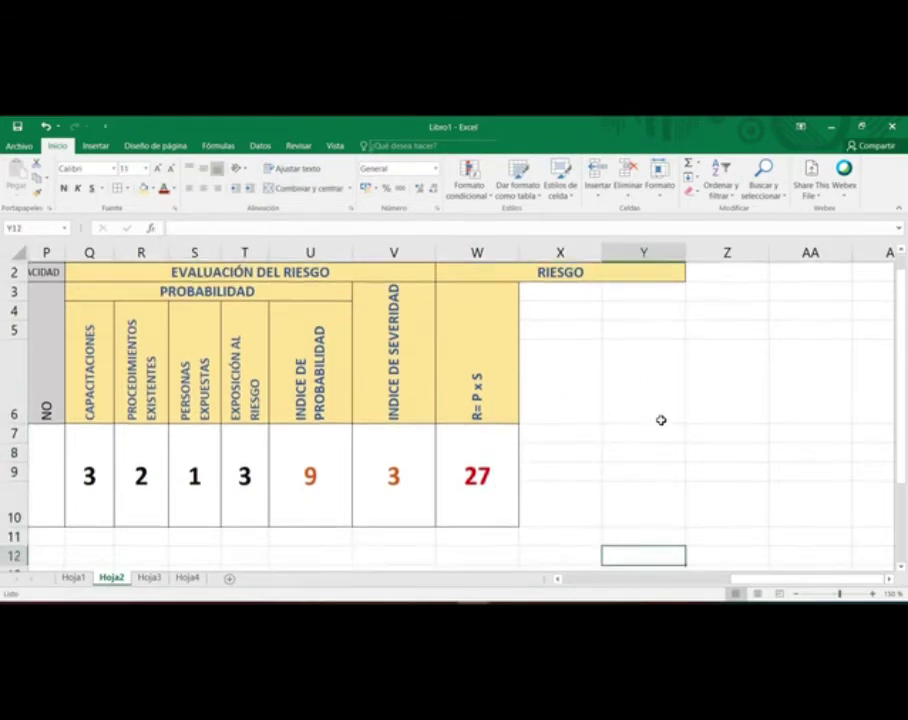
pyautogui.press('Down')
pyautogui.press('Down')
pyautogui.press('Down')
pyautogui.press('Down')
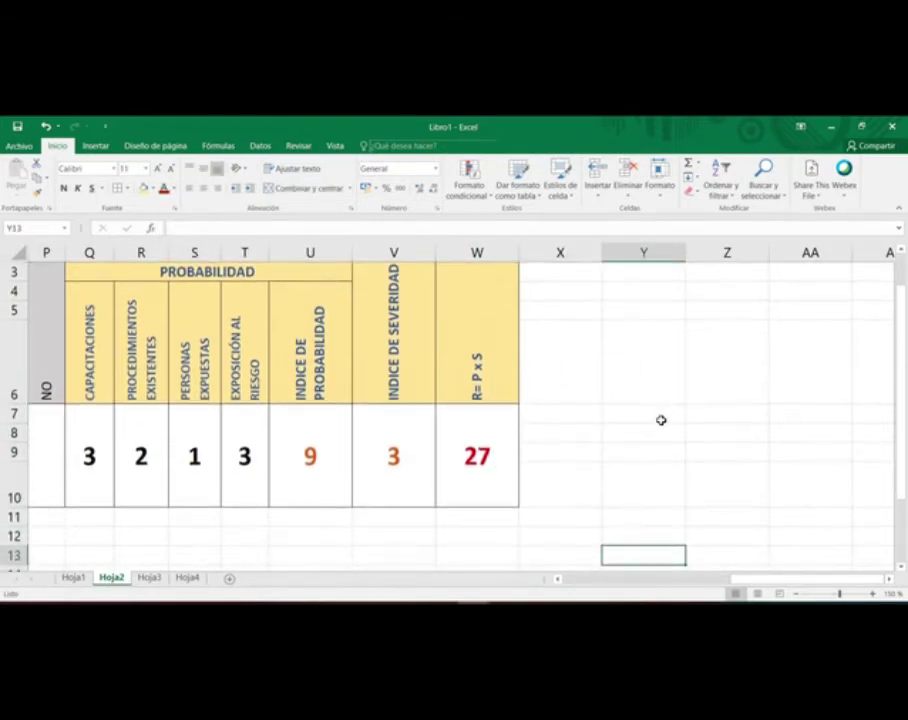
pyautogui.press('Left')
pyautogui.press('Left')
pyautogui.press('Left')
pyautogui.press('Left')
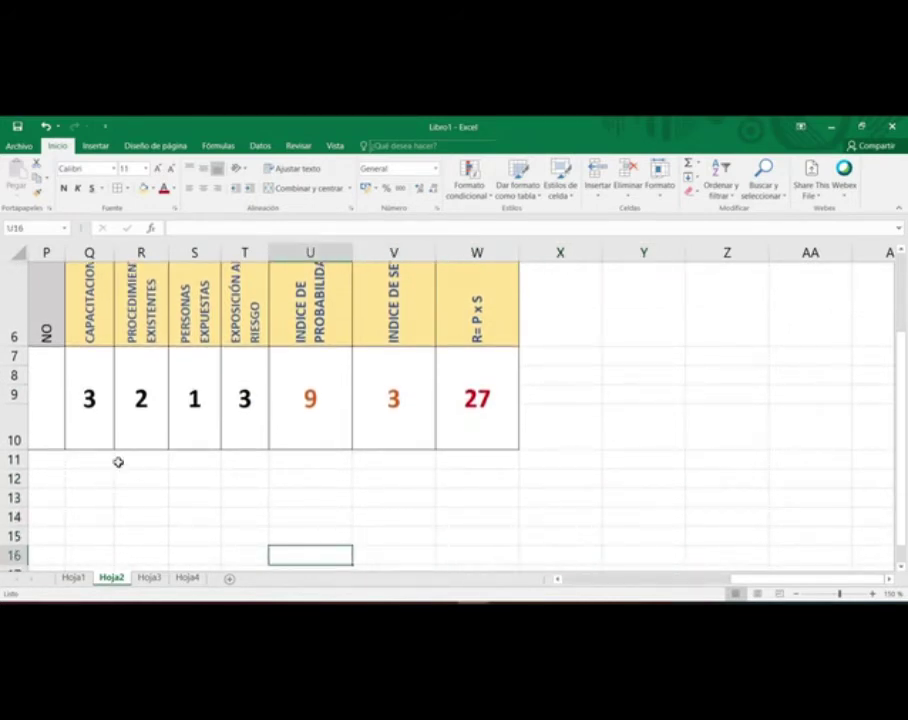
pyautogui.click(155, 479)
pyautogui.click(466, 396)
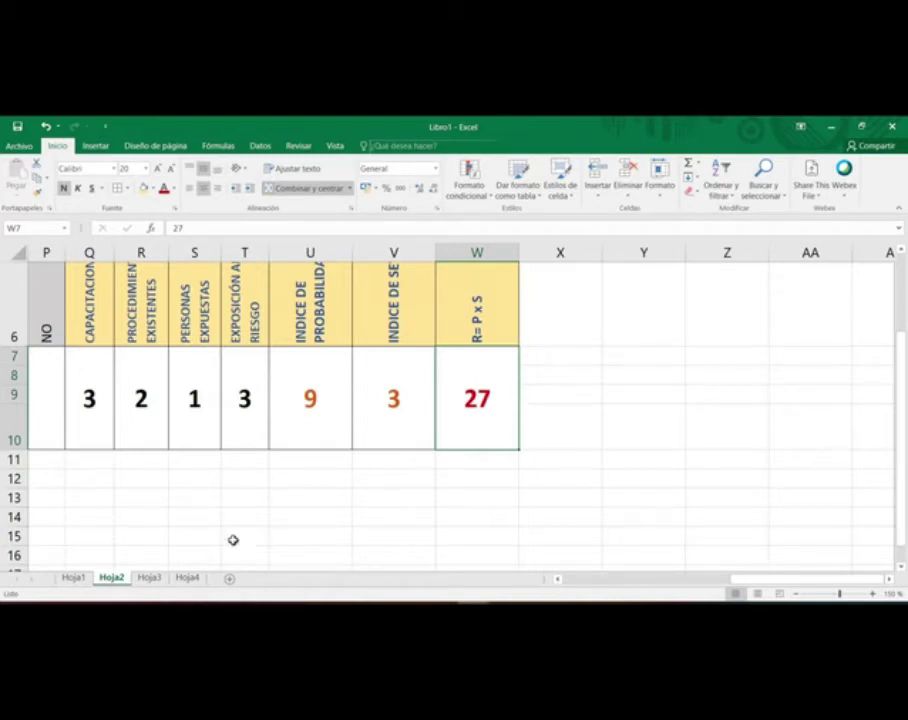
pyautogui.click(276, 476)
pyautogui.moveTo(183, 483); pyautogui.dragTo(732, 470)
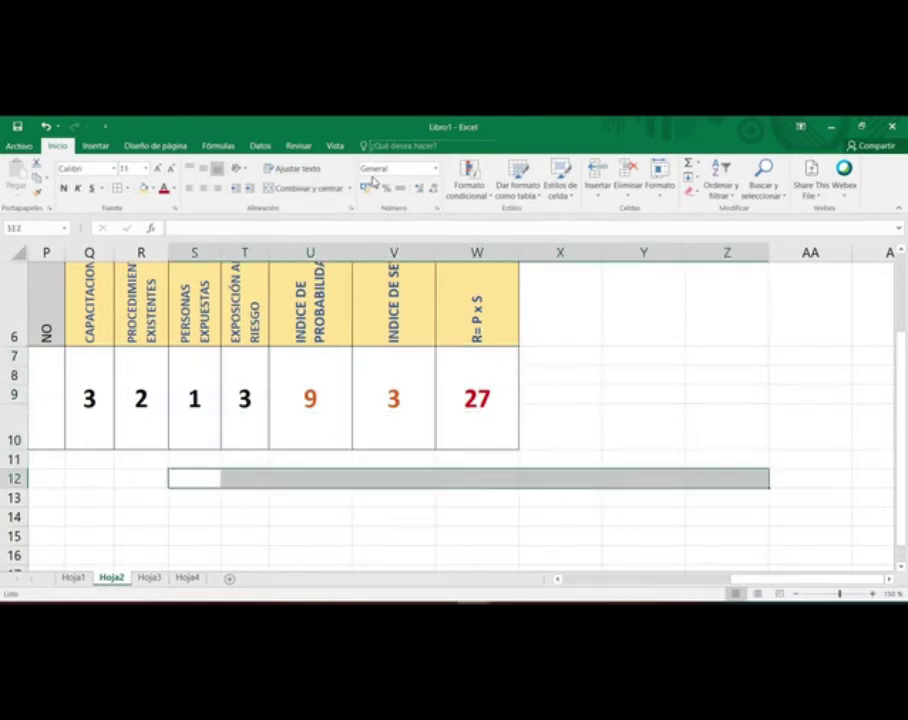
pyautogui.click(152, 190)
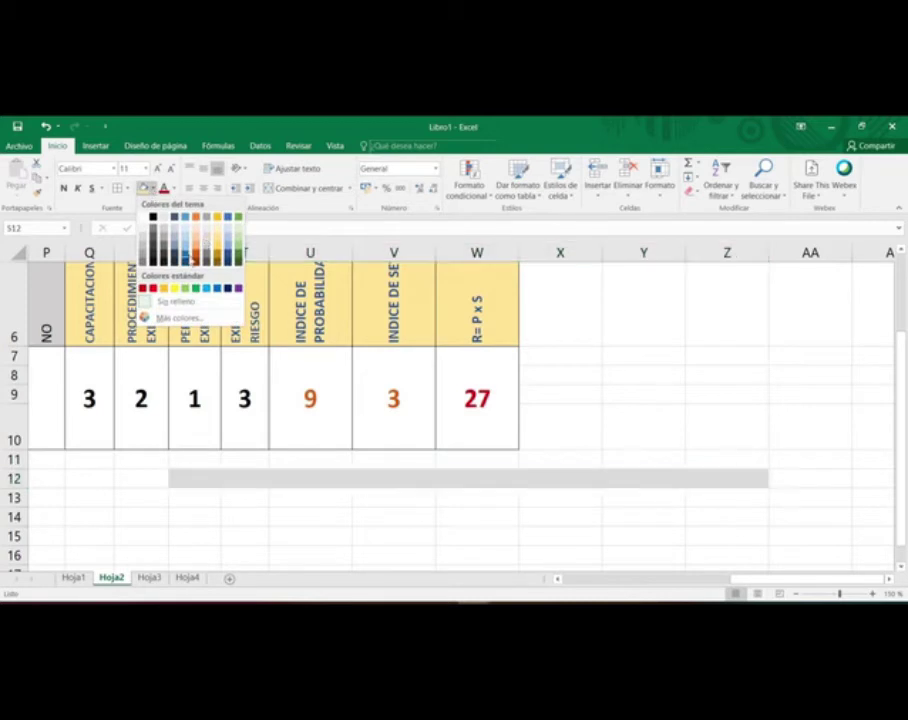
pyautogui.click(197, 267)
pyautogui.moveTo(22, 488); pyautogui.dragTo(20, 479)
pyautogui.click(401, 483)
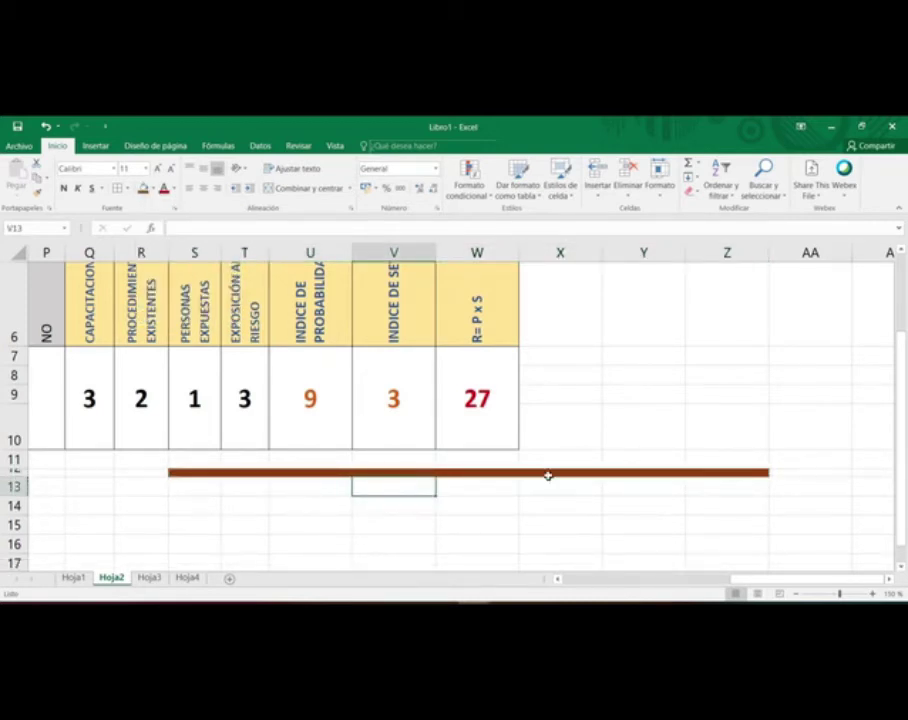
# Step: Label the ends of the scale line with MIN in R13 and MAX in AA13
pyautogui.click(162, 491)
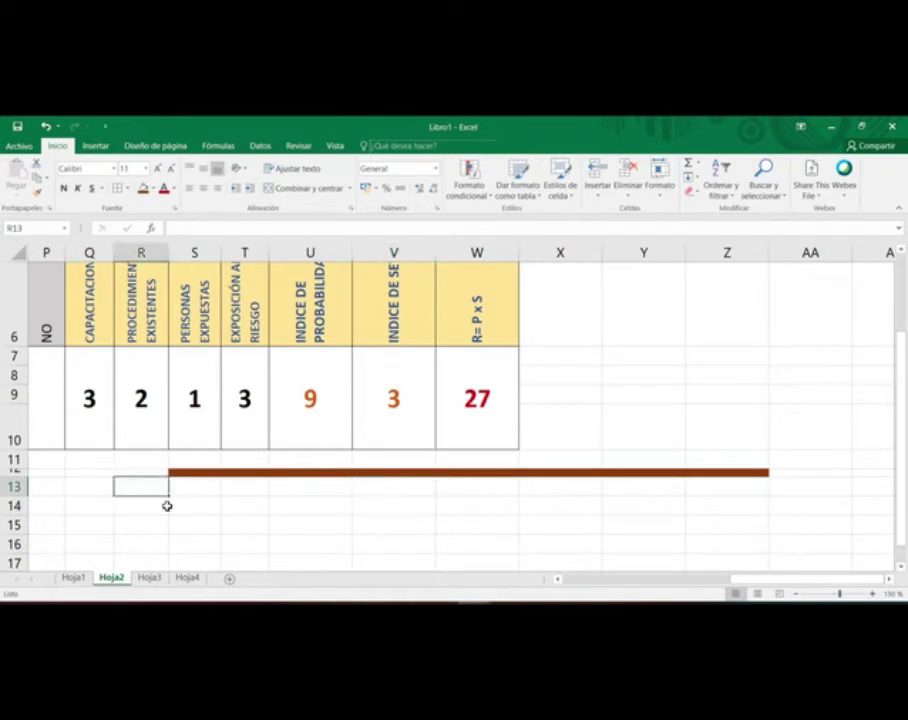
pyautogui.write('MIN')
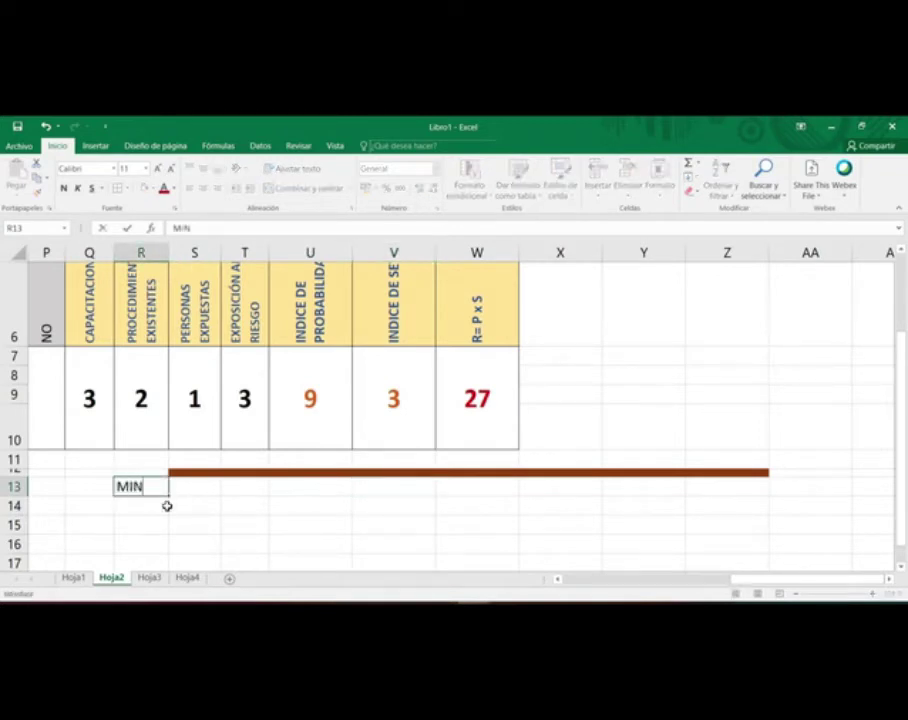
pyautogui.press('Right')
pyautogui.press('Right')
pyautogui.press('Right')
pyautogui.press('Right')
pyautogui.press('Right')
pyautogui.press('Right')
pyautogui.press('Tab')
pyautogui.press('Tab')
pyautogui.press('Tab')
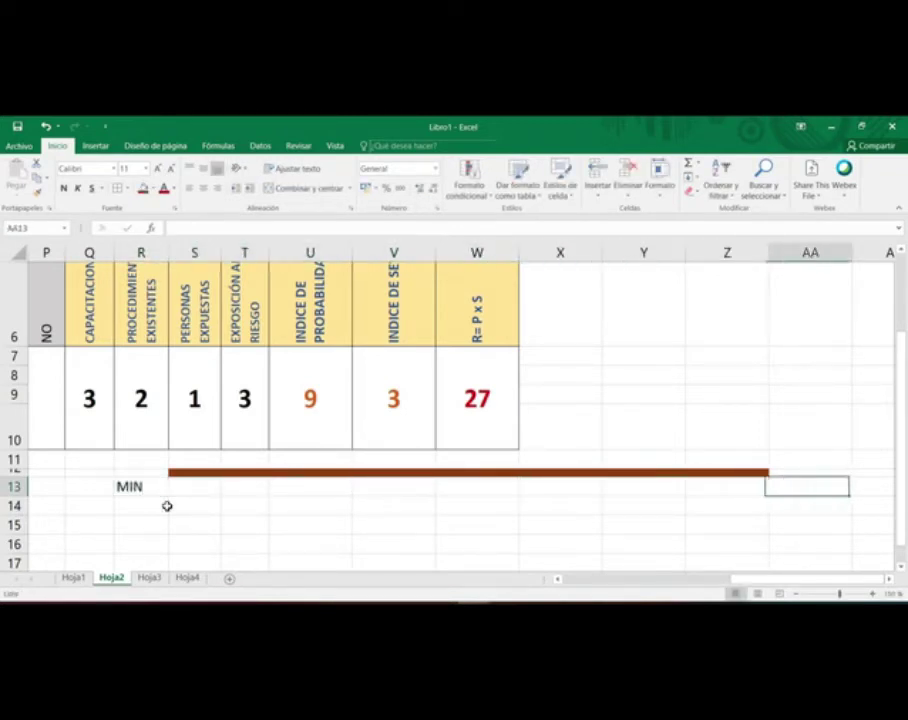
pyautogui.write('MAX')
pyautogui.press('Return')
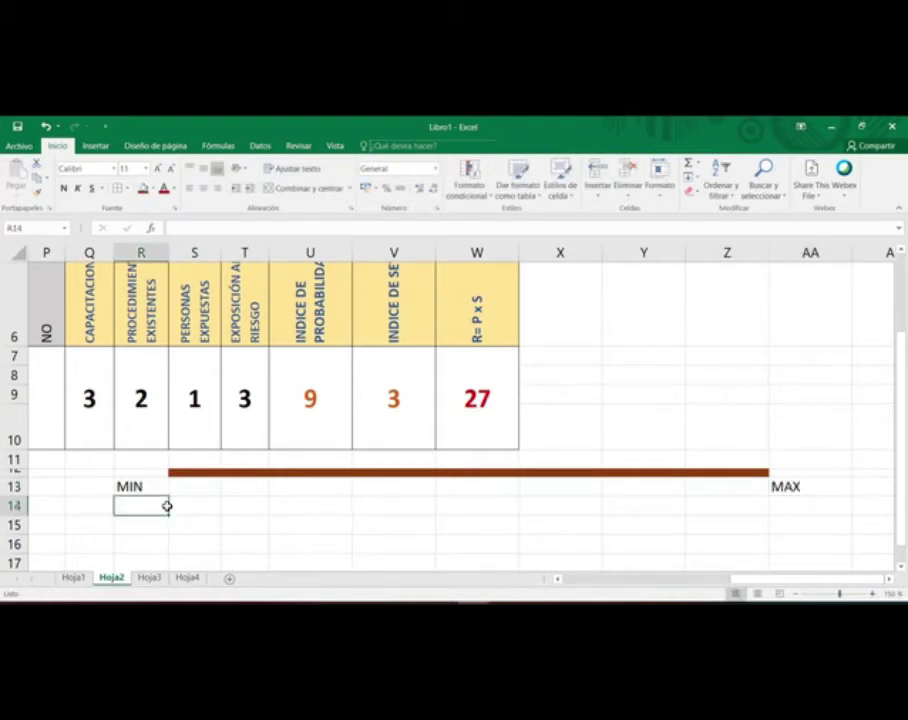
pyautogui.click(270, 528)
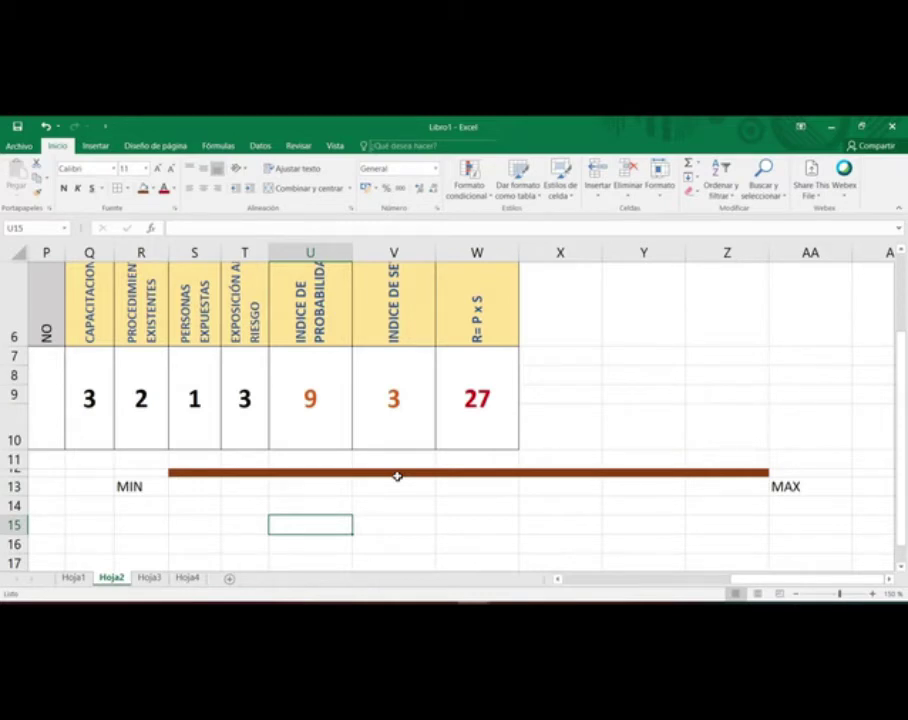
pyautogui.click(176, 500)
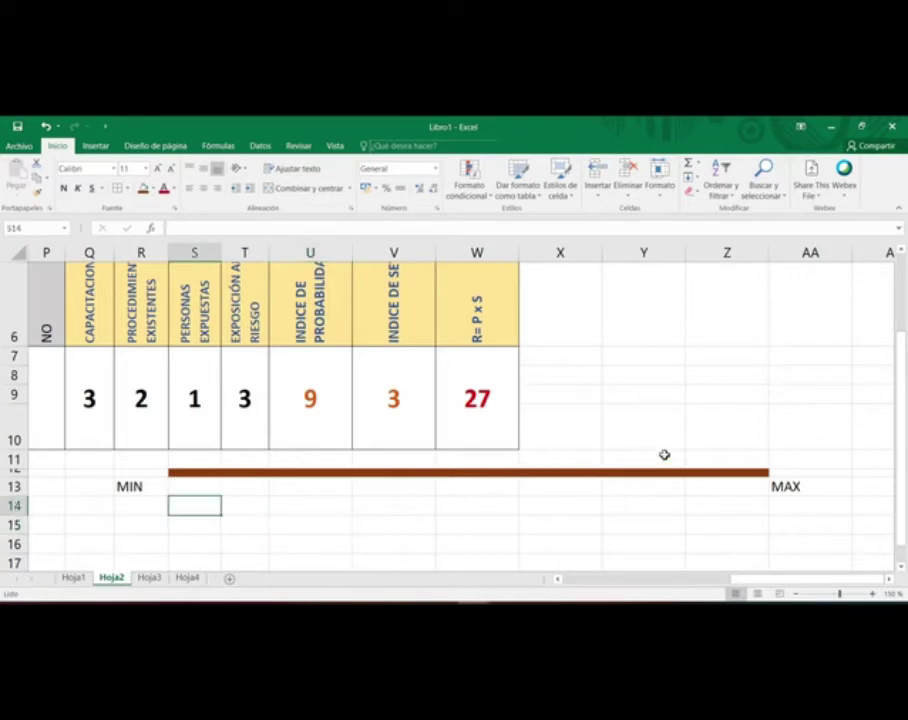
pyautogui.click(774, 503)
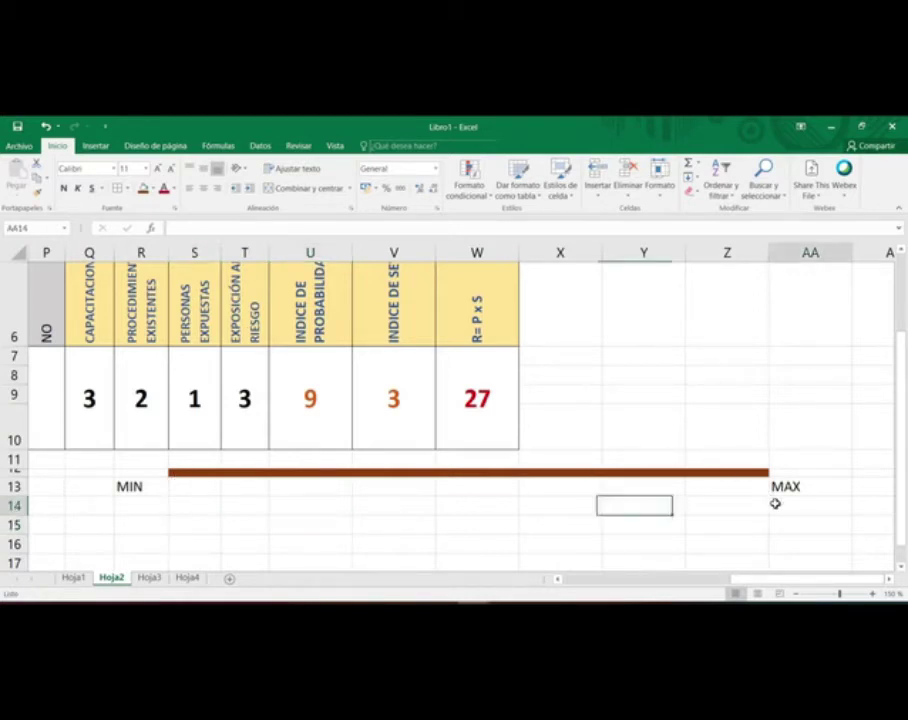
pyautogui.click(165, 512)
pyautogui.click(177, 511)
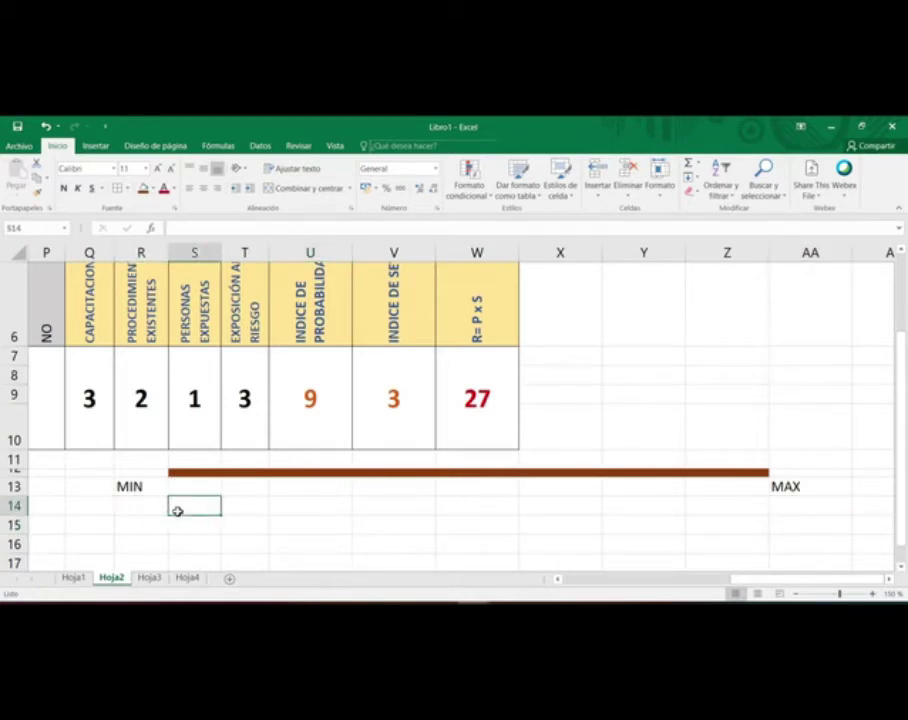
pyautogui.click(142, 509)
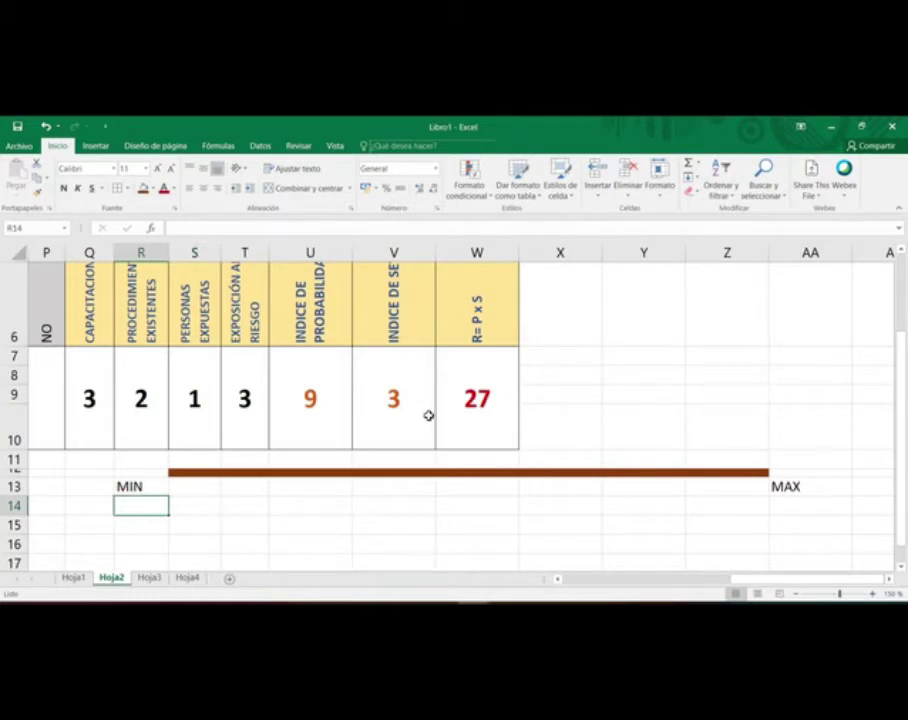
pyautogui.click(477, 372)
pyautogui.click(393, 363)
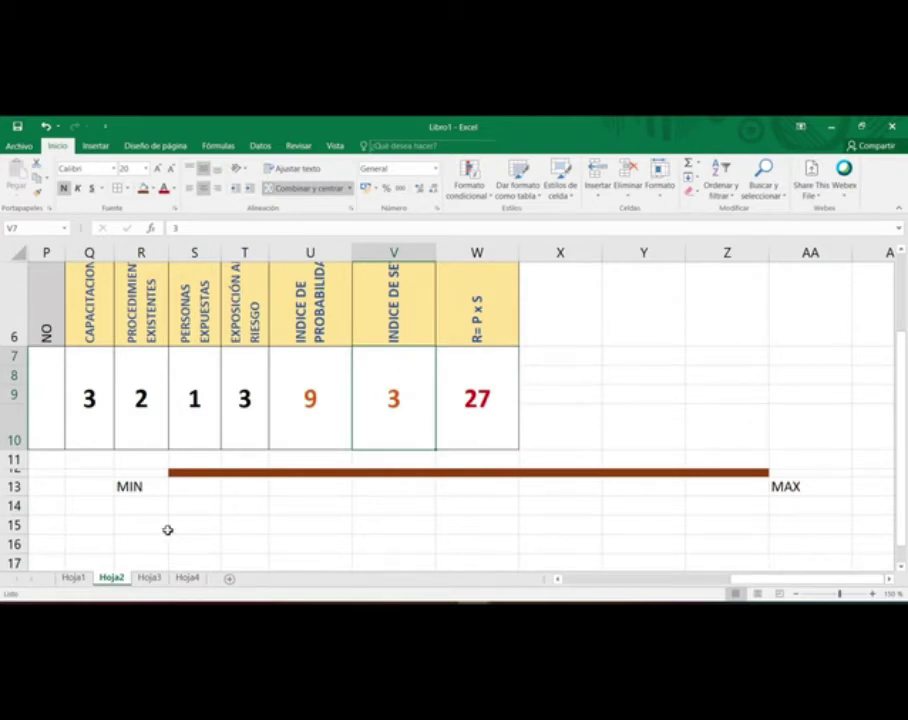
pyautogui.click(727, 504)
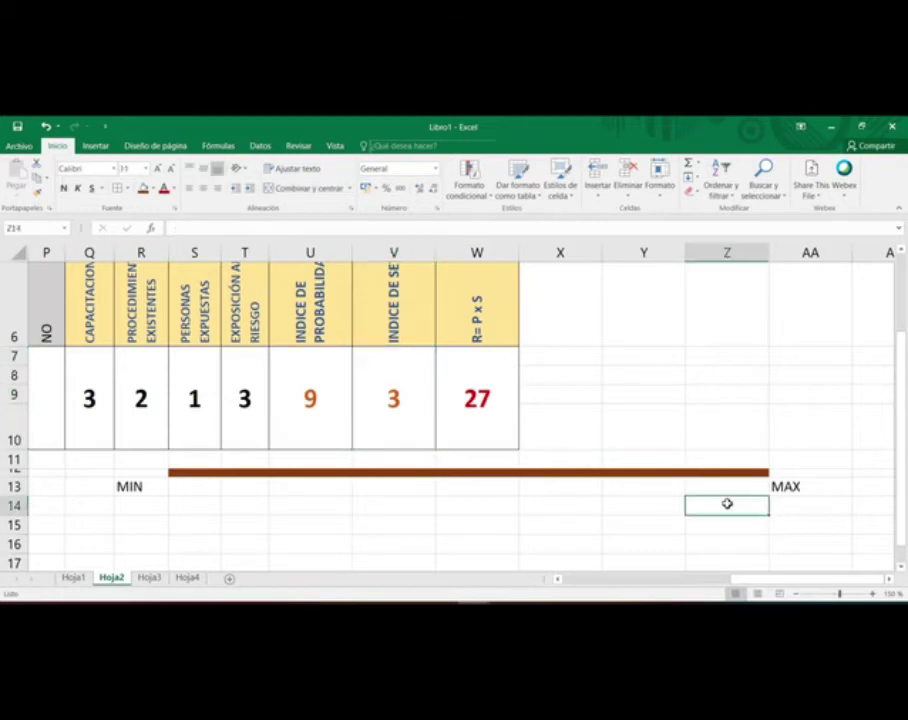
# Step: Enter the minimum severity and probability below the MIN label: S=1 in R14 and P=4 in R15
pyautogui.click(136, 505)
pyautogui.write('S=')
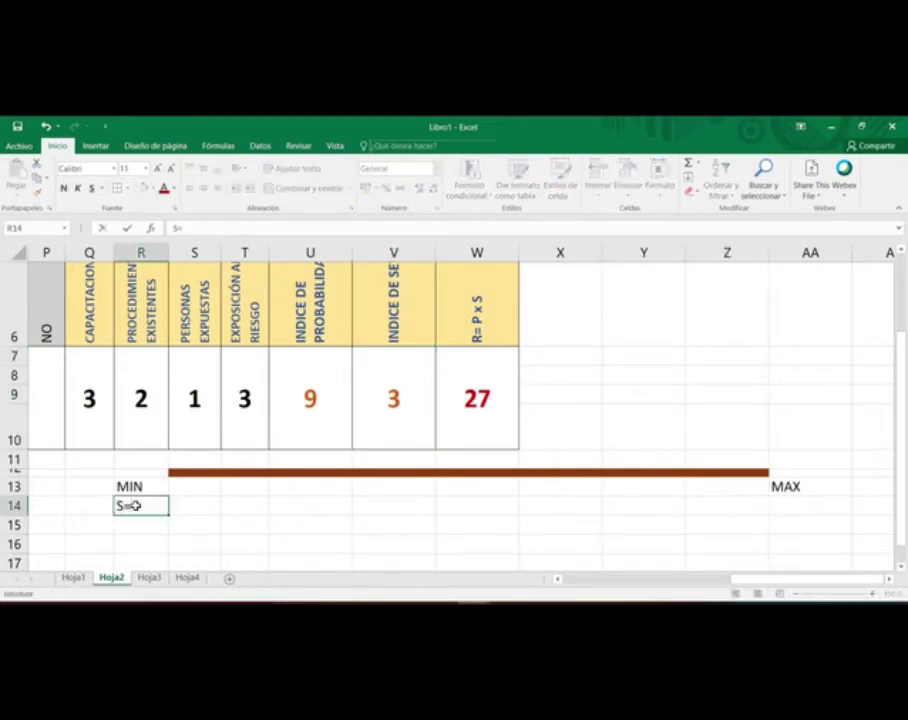
pyautogui.write('1')
pyautogui.press('Return')
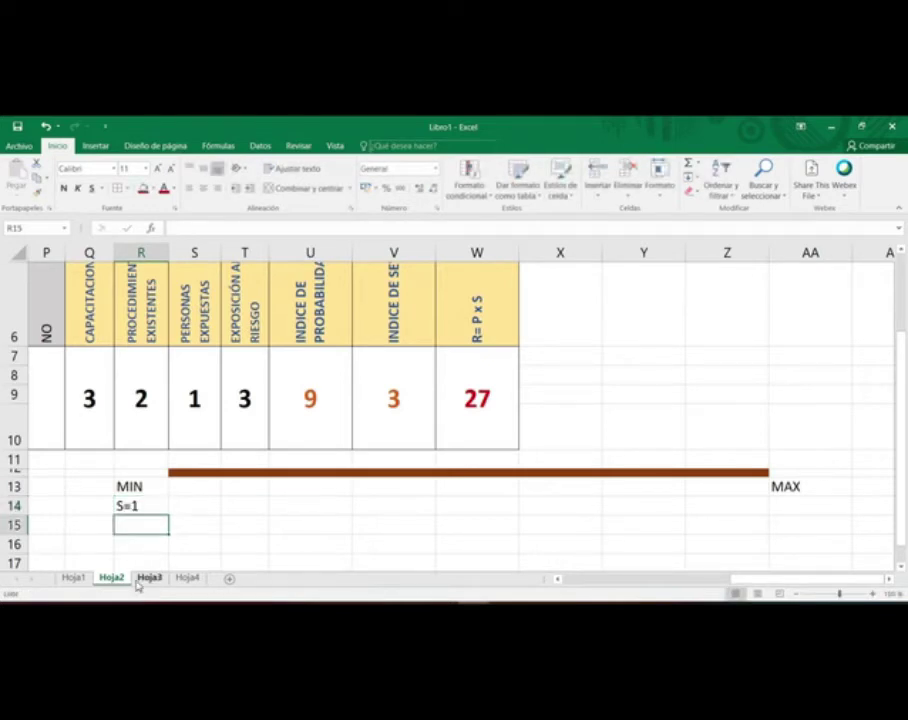
pyautogui.write('P=')
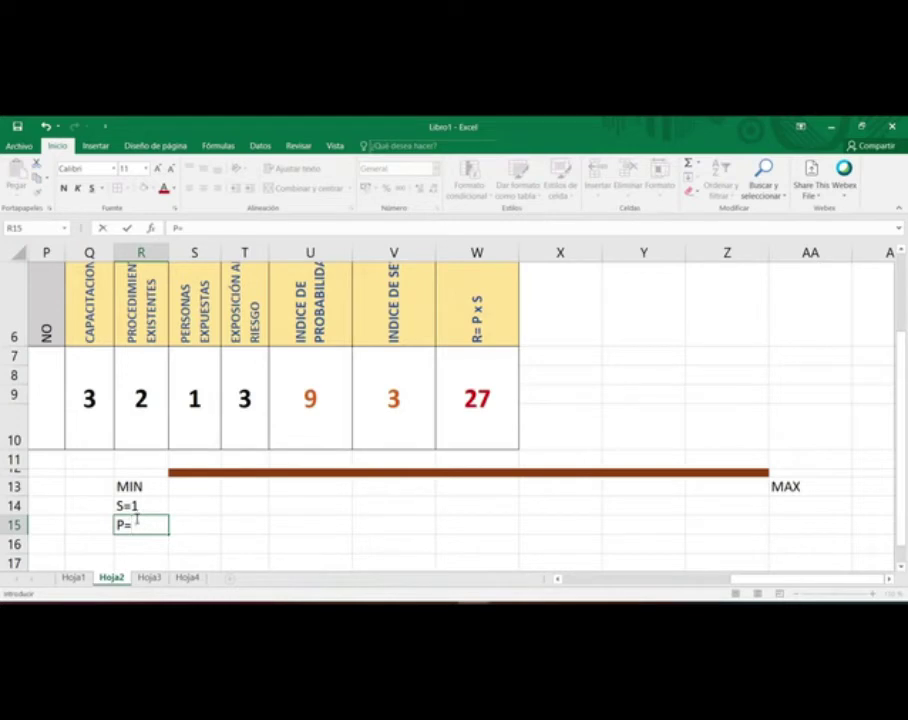
pyautogui.write('4')
pyautogui.press('Return')
# Step: Extend the MIN label in R13 to read MIN = 4
pyautogui.press('Up')
pyautogui.doubleClick(155, 487)
pyautogui.write('= 4')
pyautogui.press('Return')
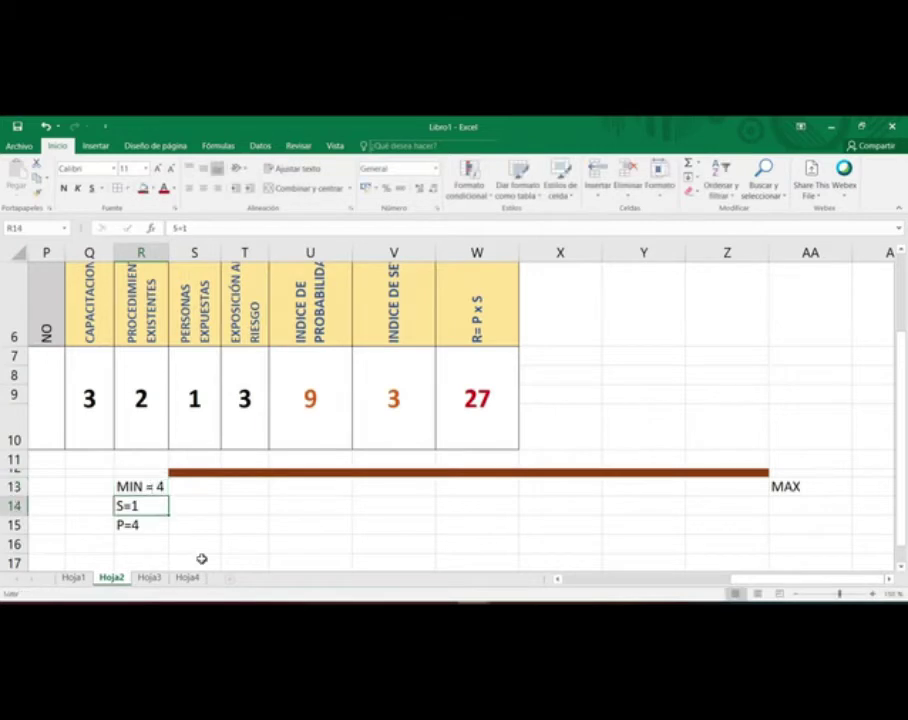
pyautogui.click(235, 528)
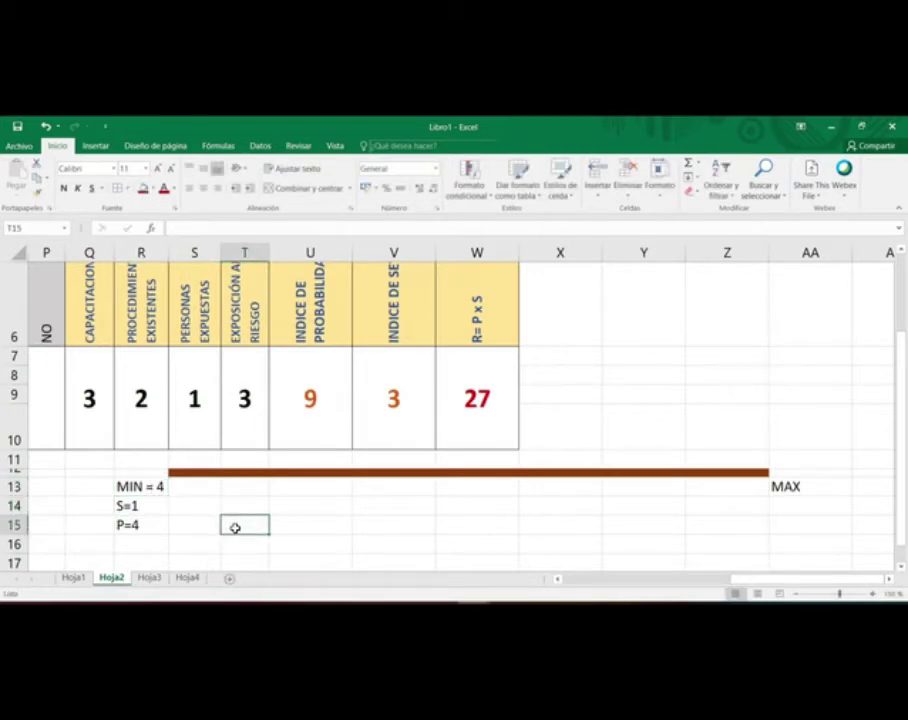
# Step: Enter the maximum severity S= 3 in AA14, below the MAX label
pyautogui.doubleClick(812, 487)
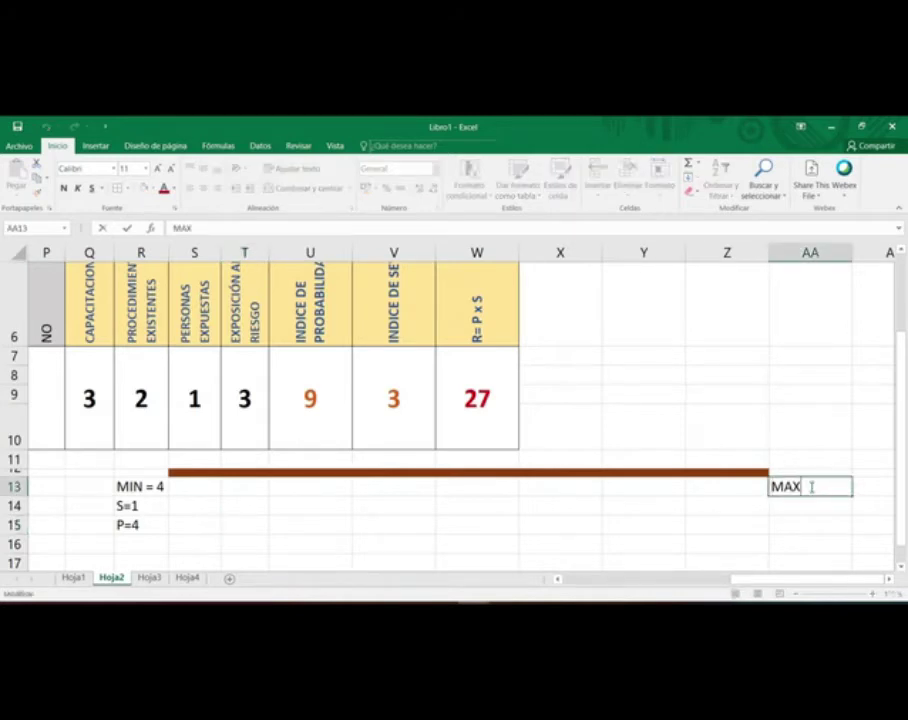
pyautogui.click(772, 505)
pyautogui.write('5')
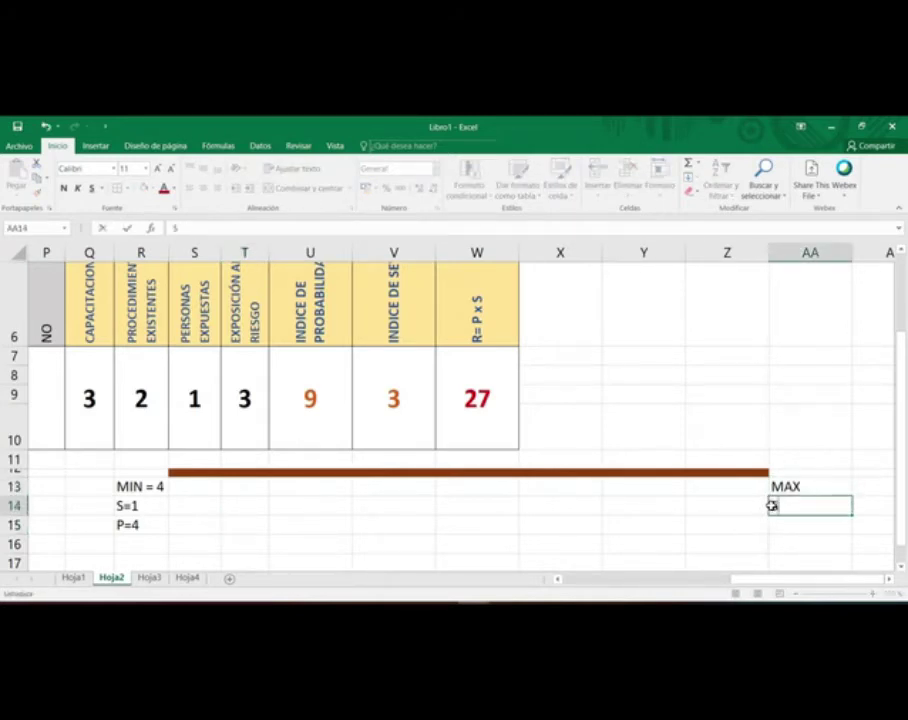
pyautogui.write('= 3')
pyautogui.press('Return')
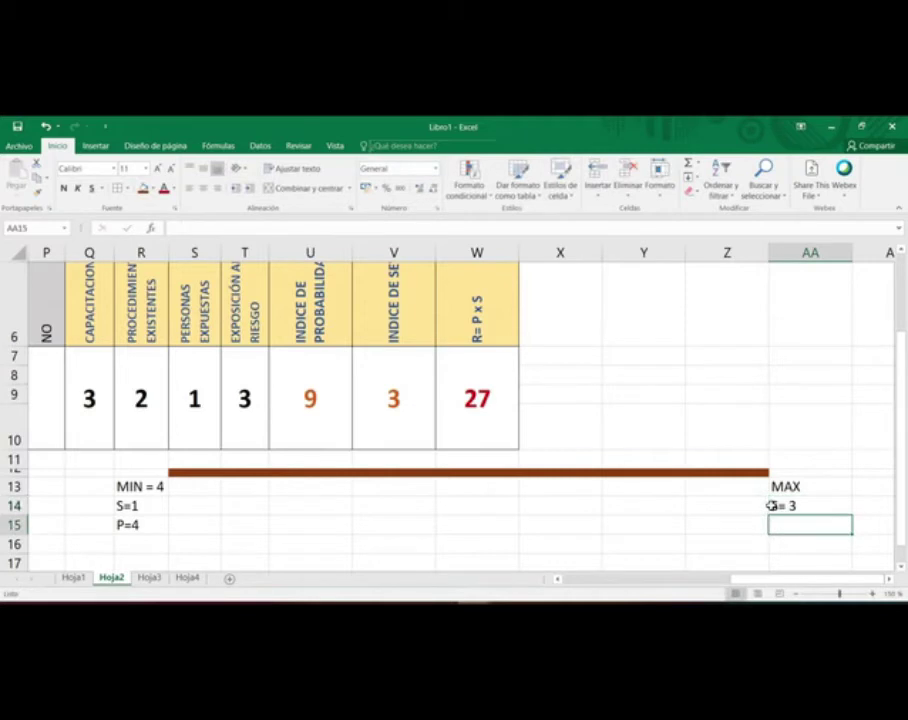
# Step: Enter the maximum probability P= 12 in AA15 and extend the MAX label in AA13 to read MAX = 36
pyautogui.write('P=')
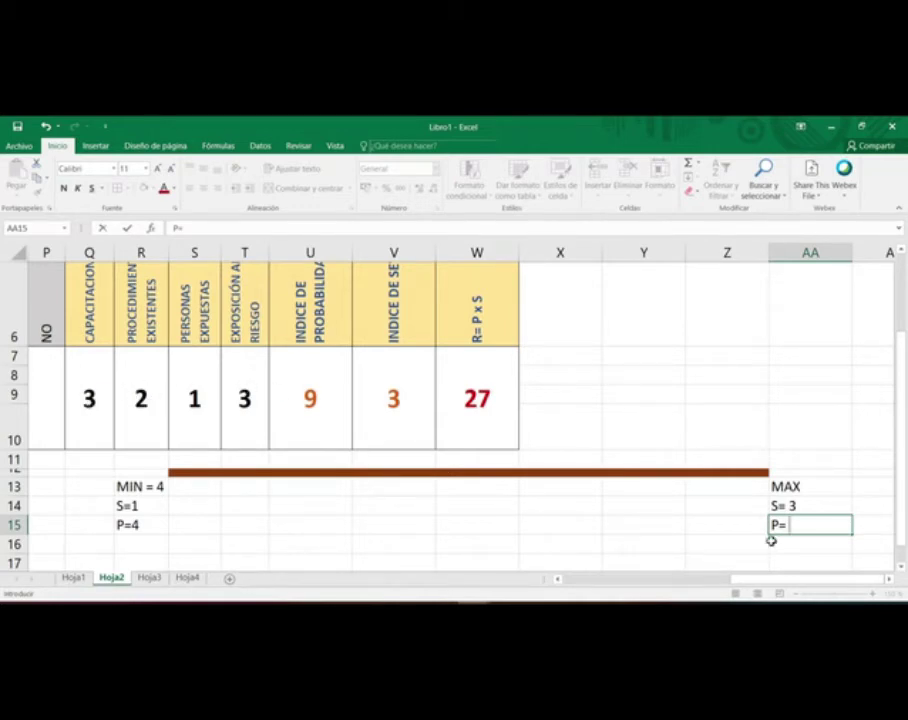
pyautogui.write('12')
pyautogui.press('Return')
pyautogui.click(789, 485)
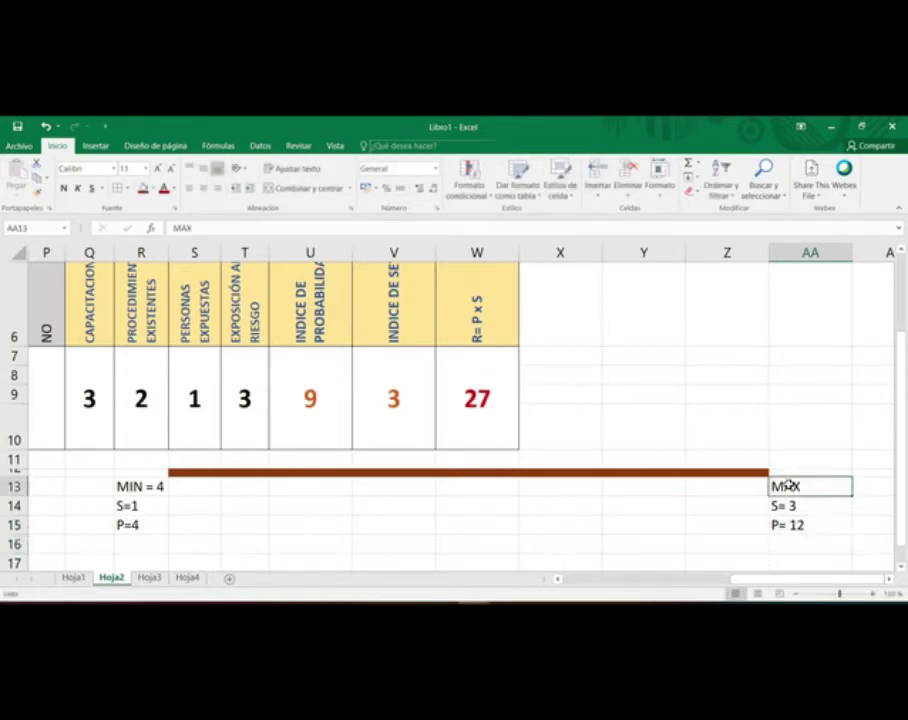
pyautogui.doubleClick(802, 489)
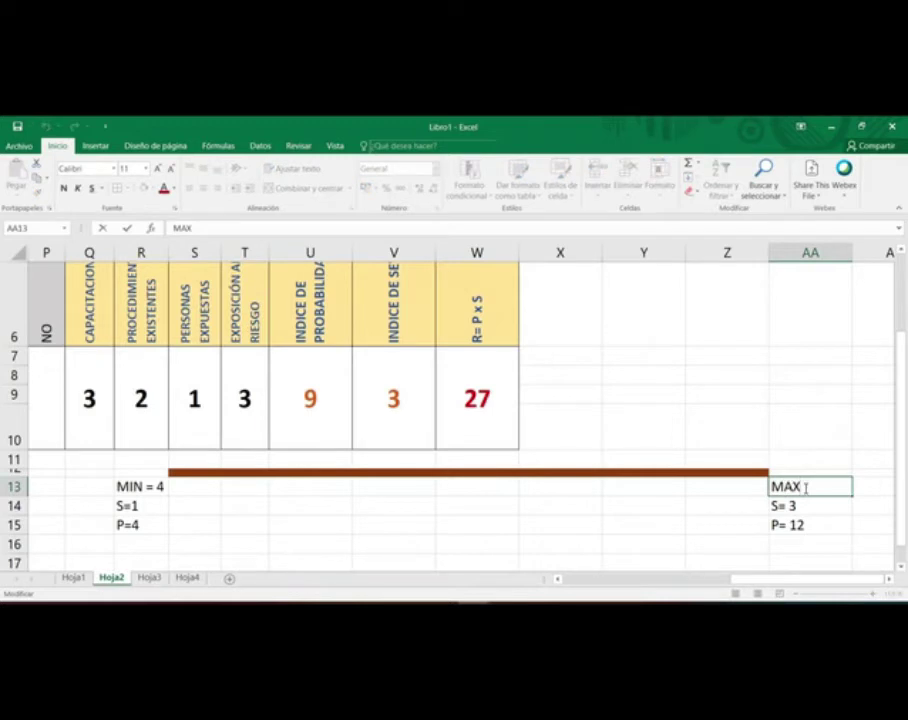
pyautogui.write('= 36')
pyautogui.press('Return')
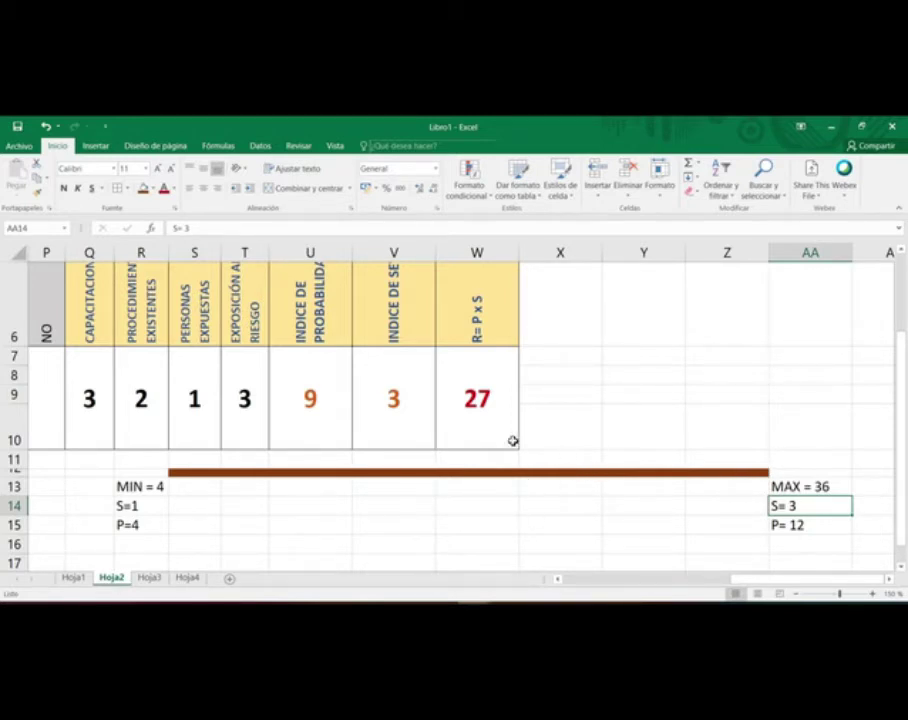
pyautogui.click(95, 145)
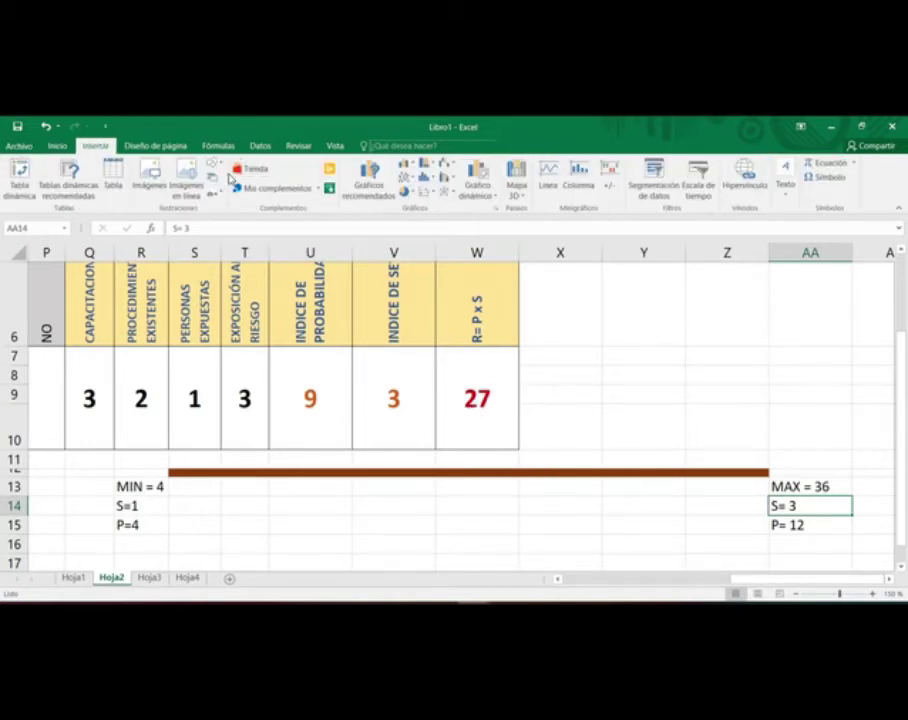
pyautogui.click(215, 165)
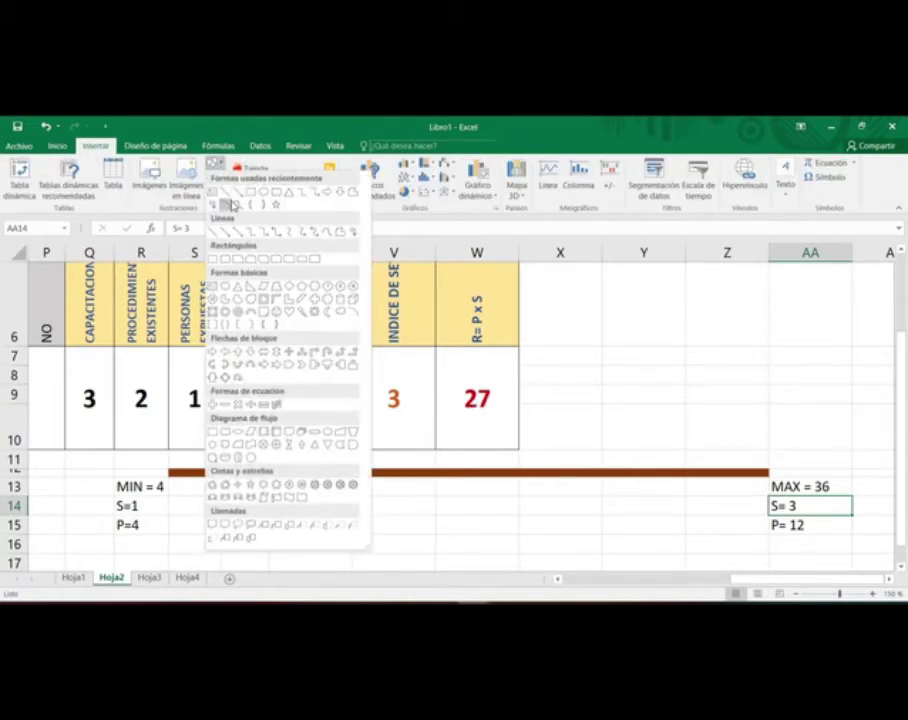
pyautogui.click(315, 195)
pyautogui.moveTo(591, 444)
pyautogui.mouseDown()
pyautogui.moveTo(602, 466)
pyautogui.moveTo(606, 455)
pyautogui.moveTo(607, 495)
pyautogui.mouseUp()
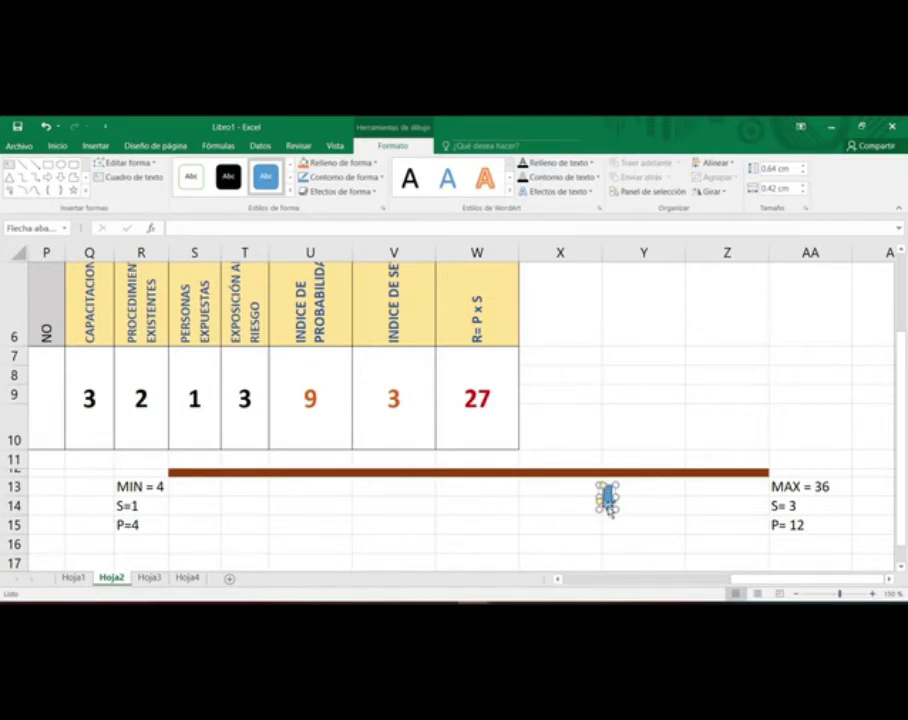
pyautogui.moveTo(607, 497); pyautogui.dragTo(605, 503)
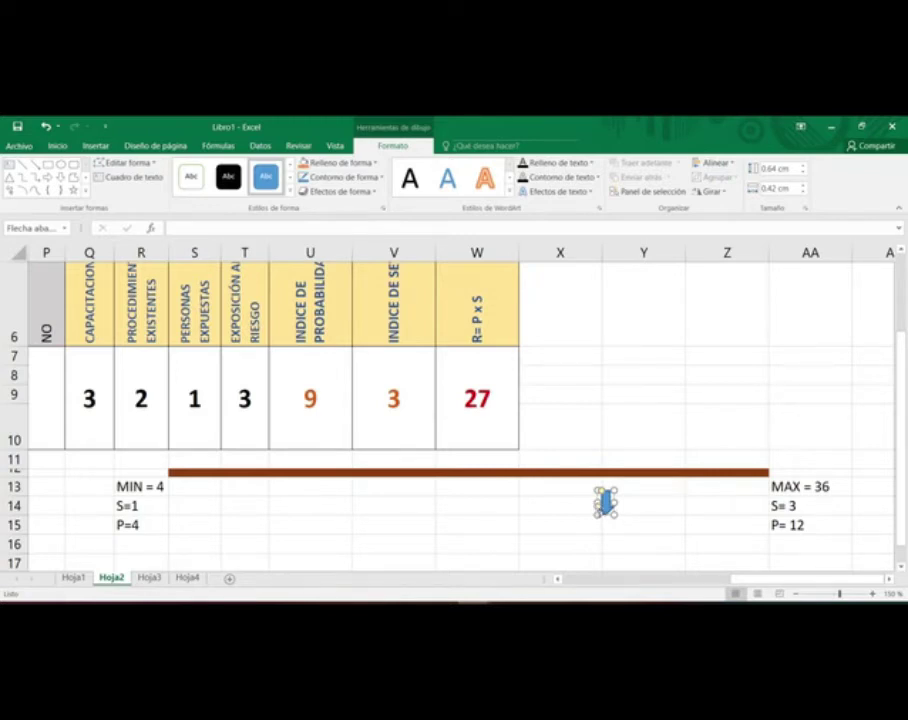
pyautogui.press('Delete')
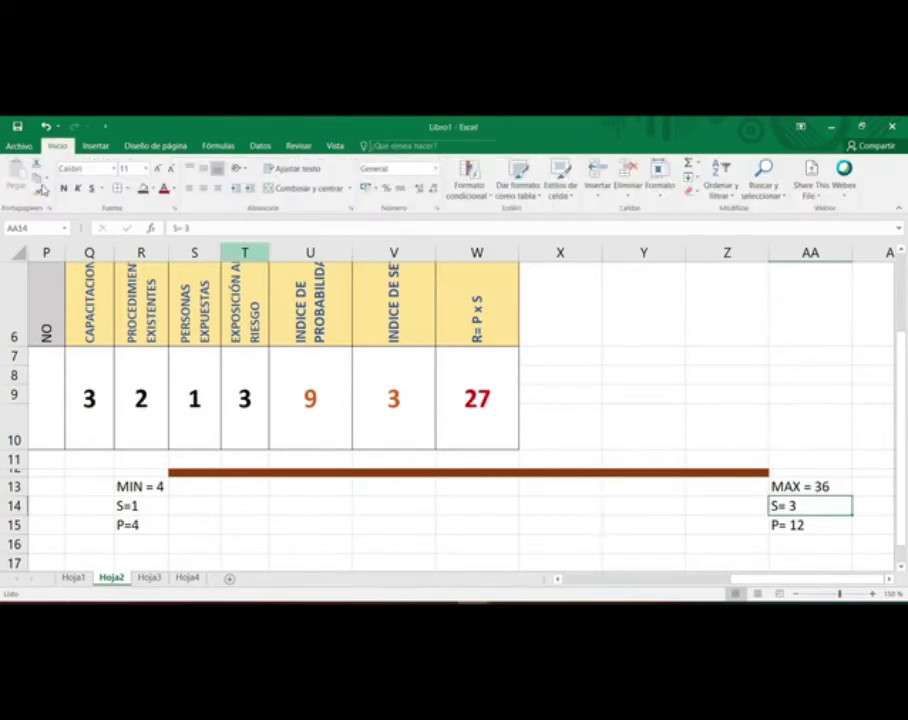
# Step: Draw a block arrow and rotate it to point up at the scale line from below, in column X
pyautogui.click(95, 147)
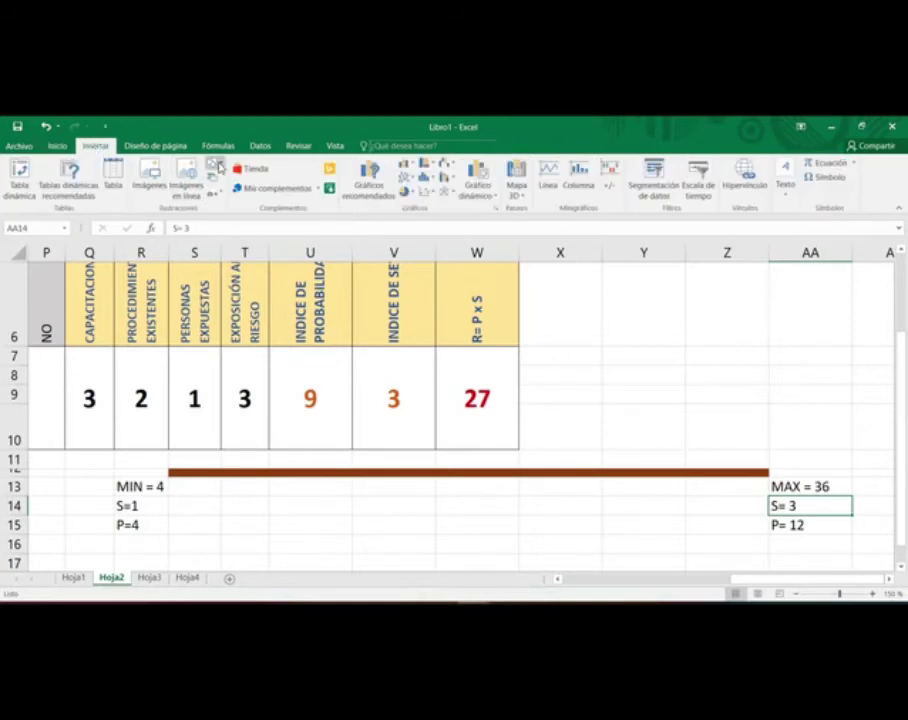
pyautogui.click(214, 166)
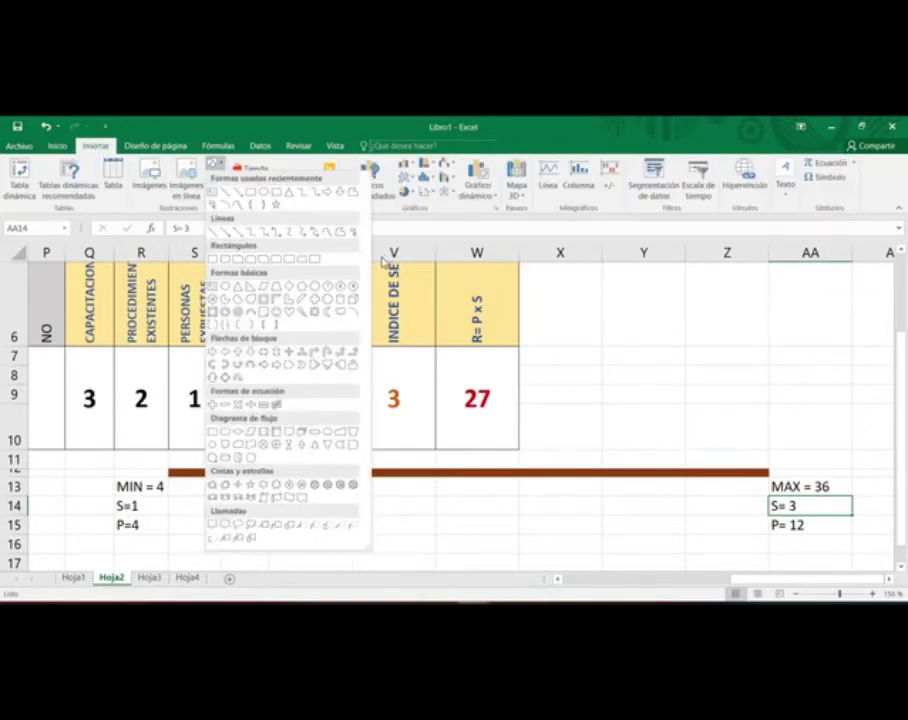
pyautogui.click(340, 199)
pyautogui.moveTo(385, 478); pyautogui.dragTo(455, 547)
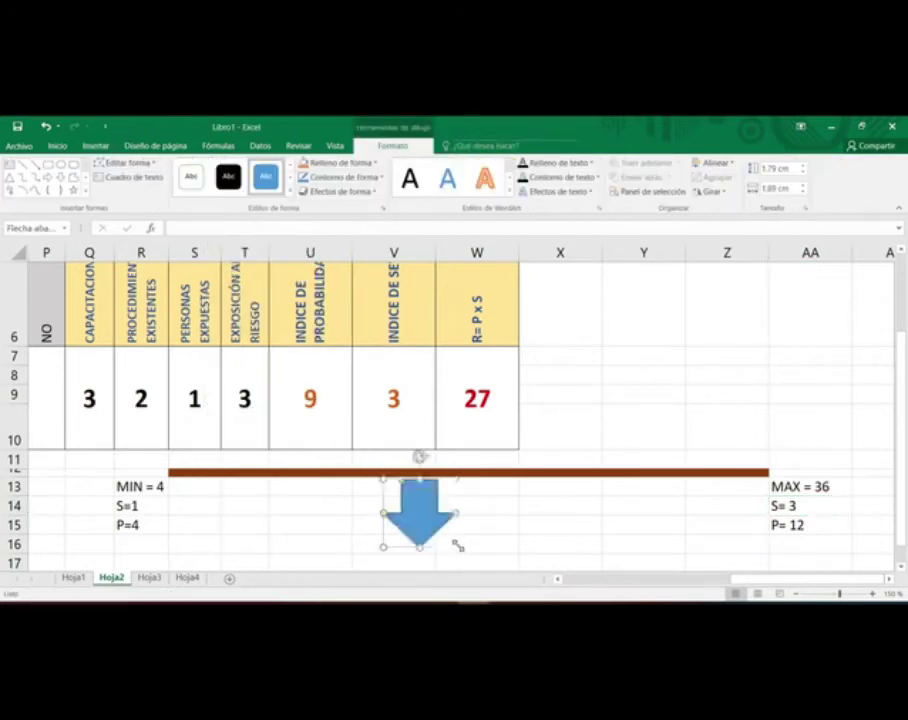
pyautogui.moveTo(419, 456); pyautogui.dragTo(571, 496)
# Step: Label the arrow TRABAJADOR in X15, vertically centred, in bold with font size 10
pyautogui.click(558, 526)
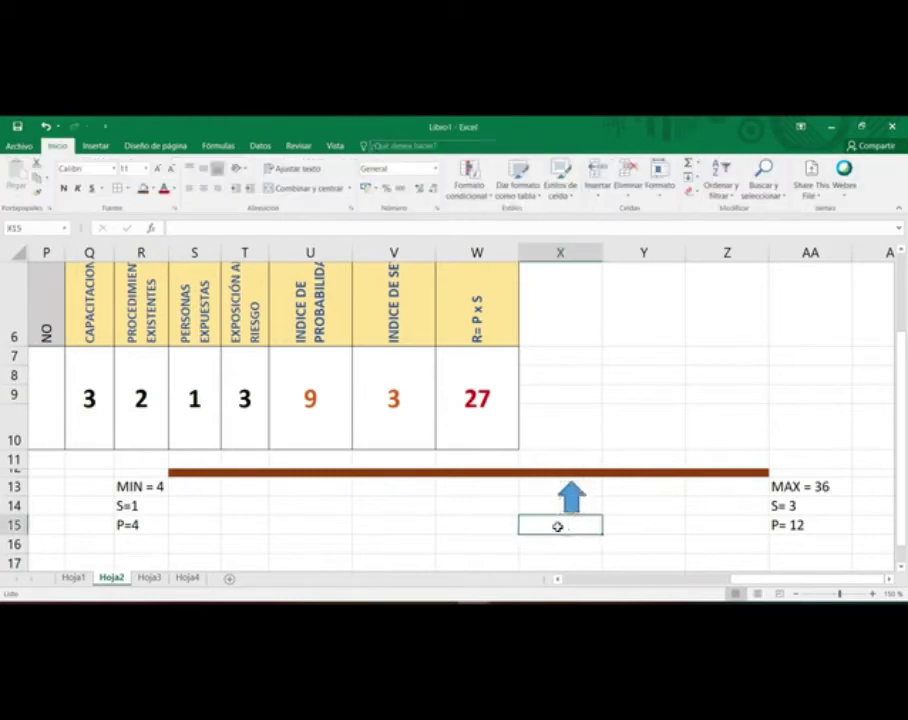
pyautogui.write('TRABAJADOR')
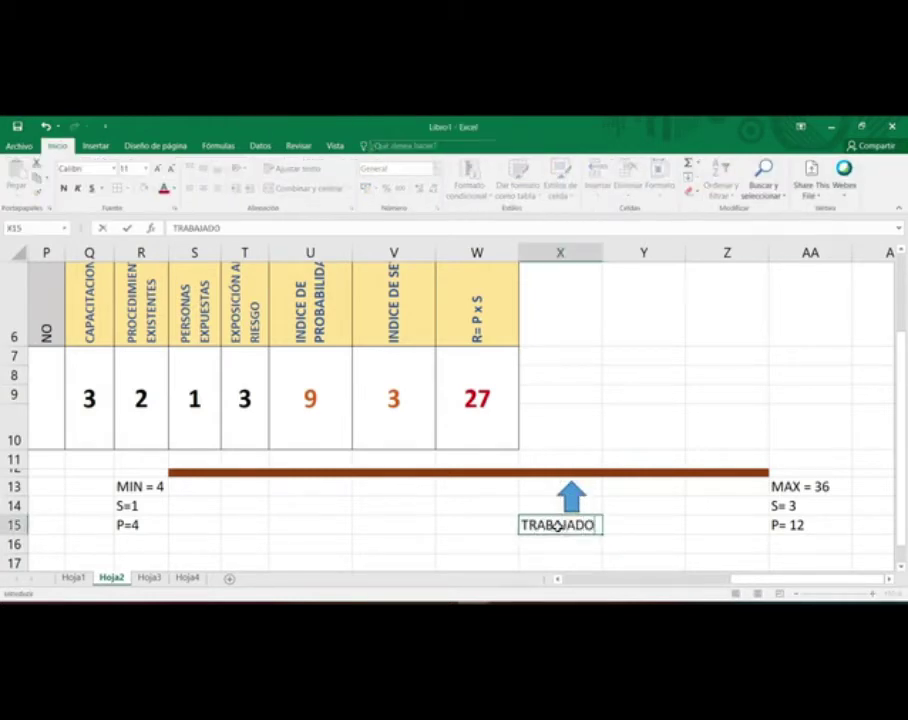
pyautogui.press('Return')
pyautogui.click(558, 526)
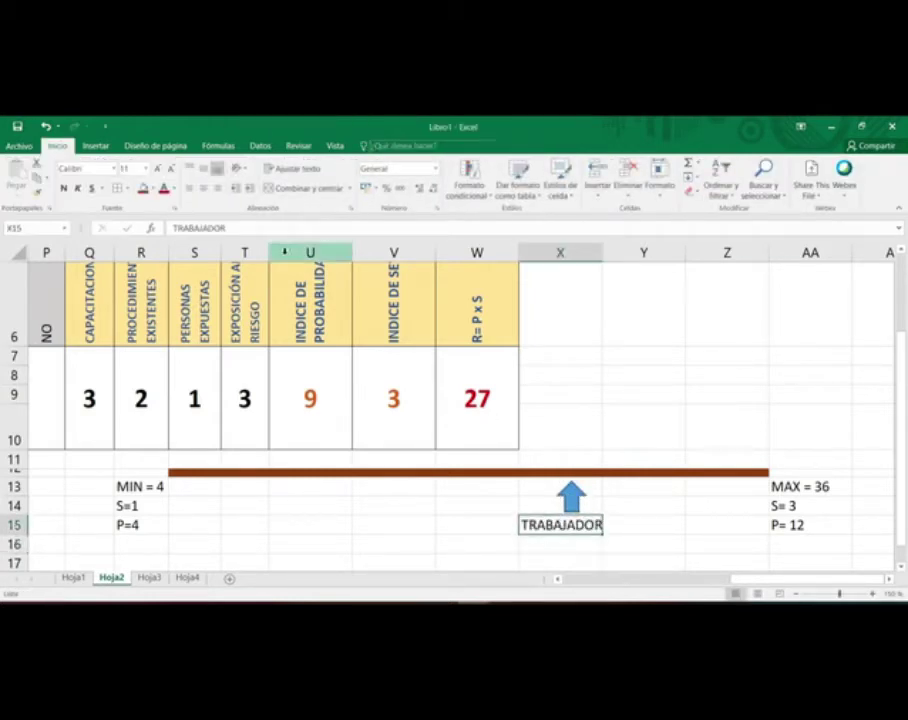
pyautogui.click(203, 170)
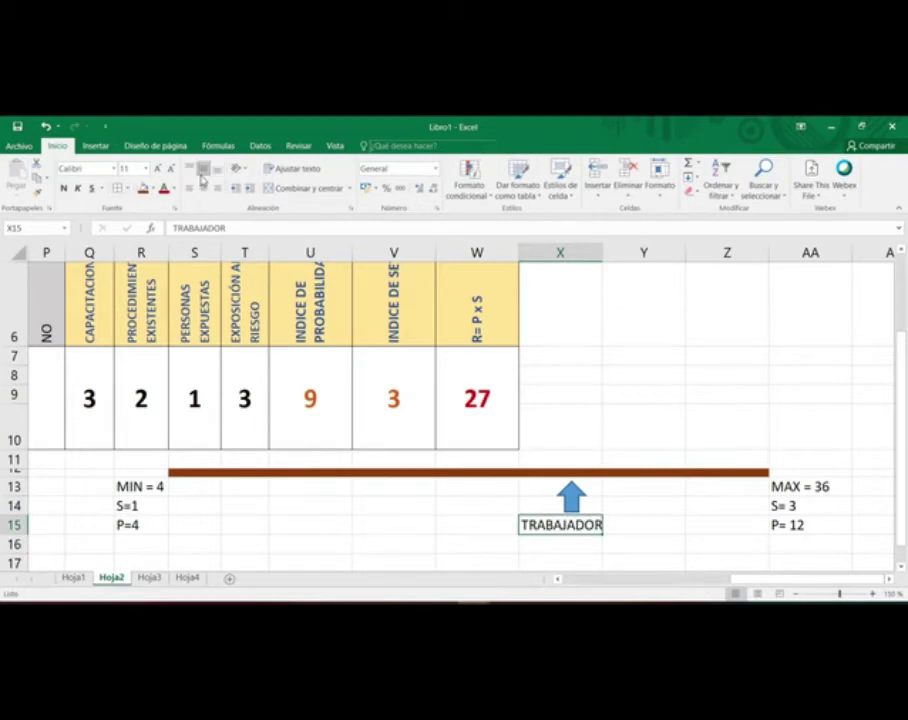
pyautogui.click(63, 188)
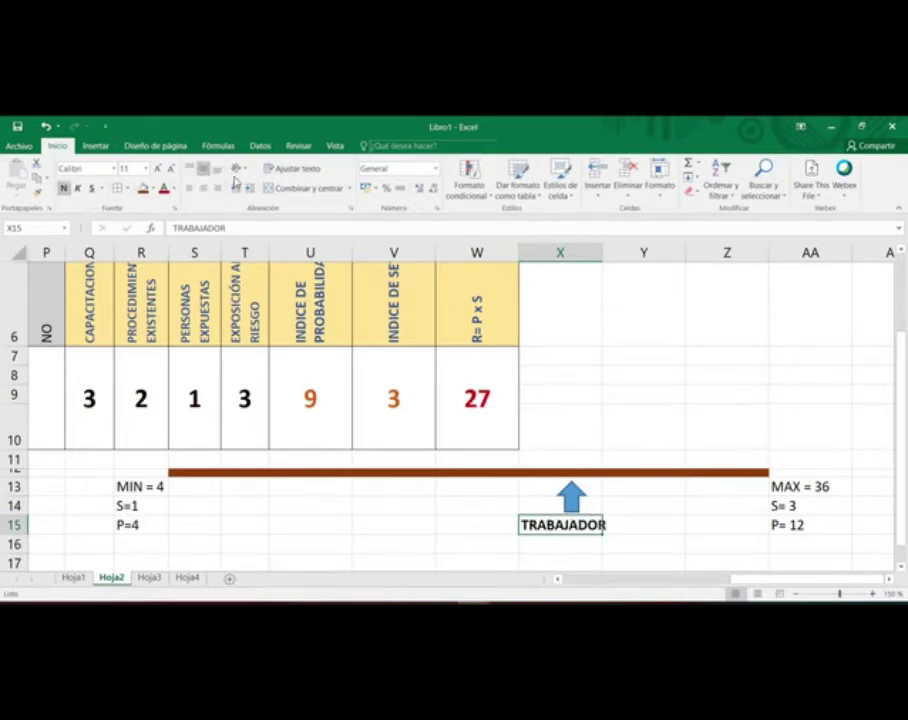
pyautogui.click(170, 169)
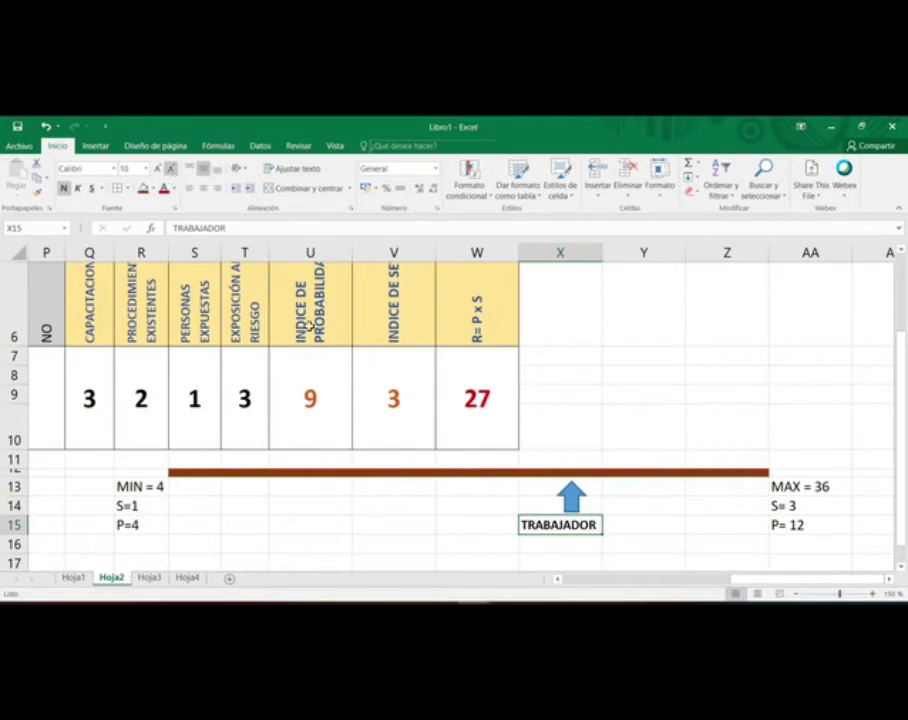
# Step: Nudge the arrow slightly to the left so it sits centred above the TRABAJADOR label
pyautogui.click(588, 498)
pyautogui.press('Left')
pyautogui.press('Left')
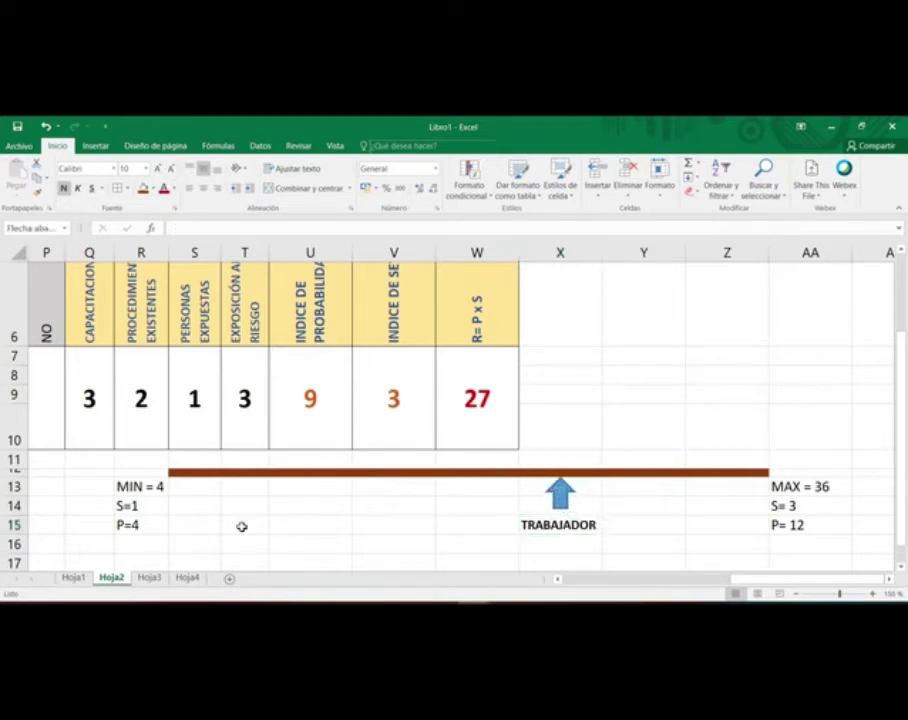
pyautogui.click(361, 521)
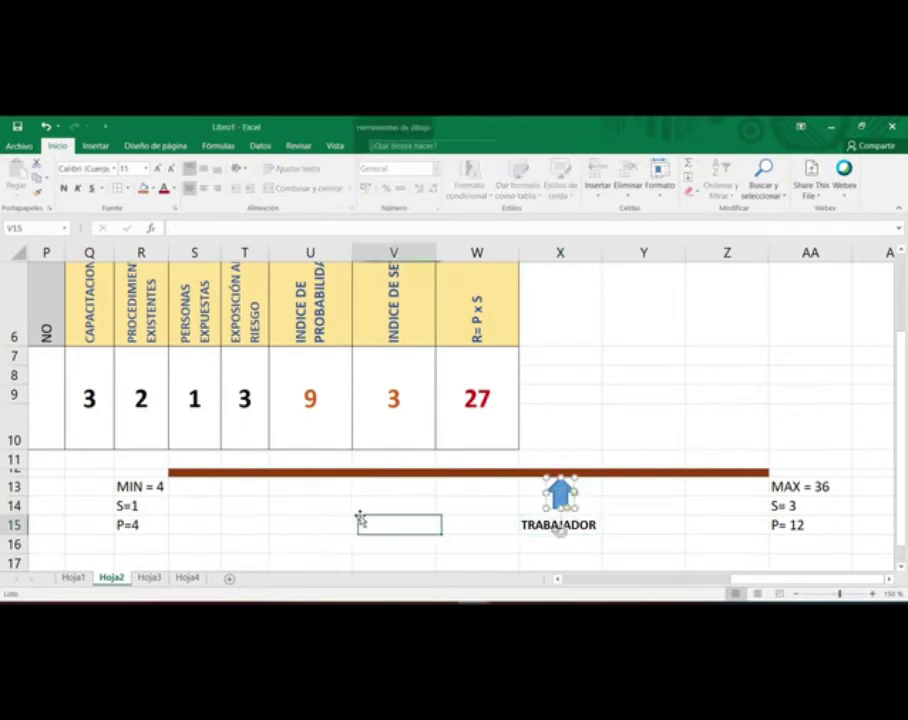
pyautogui.click(628, 524)
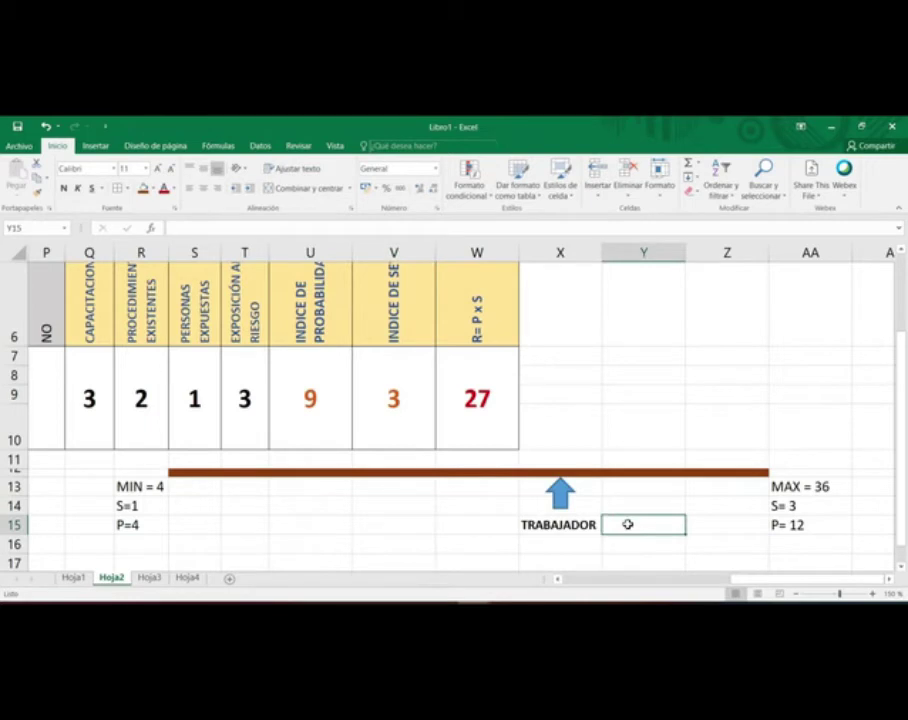
pyautogui.click(172, 516)
pyautogui.click(223, 512)
pyautogui.click(210, 520)
pyautogui.click(322, 517)
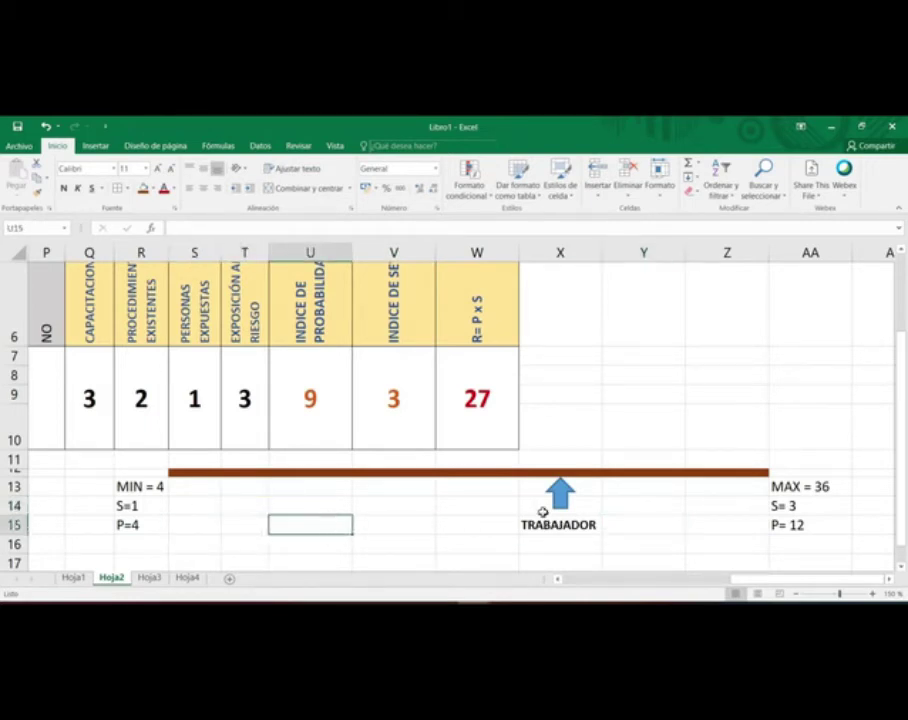
pyautogui.click(581, 523)
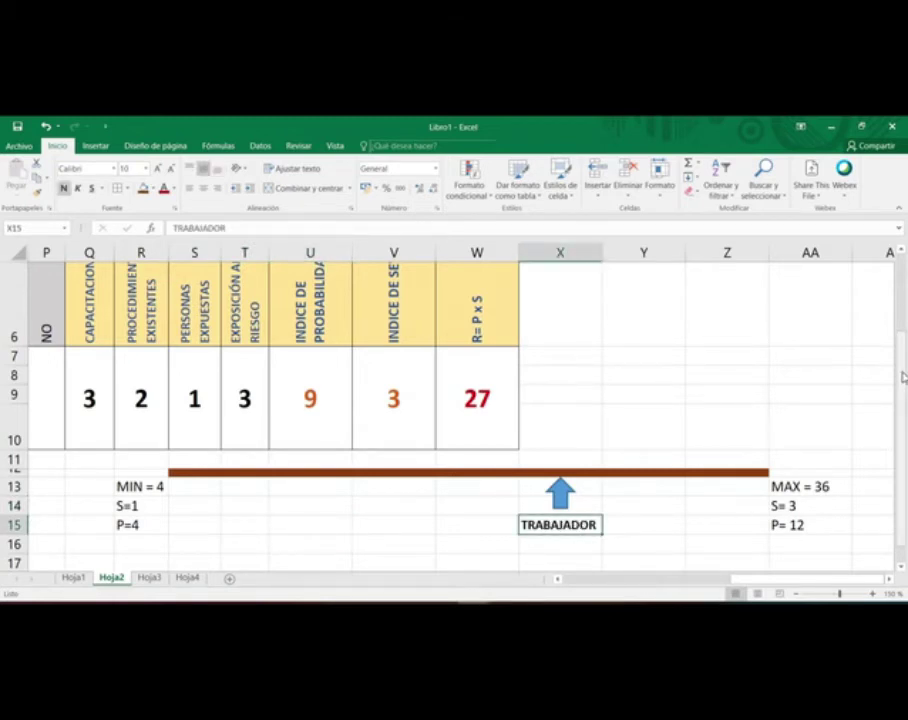
pyautogui.scroll(-1, 903, 376)
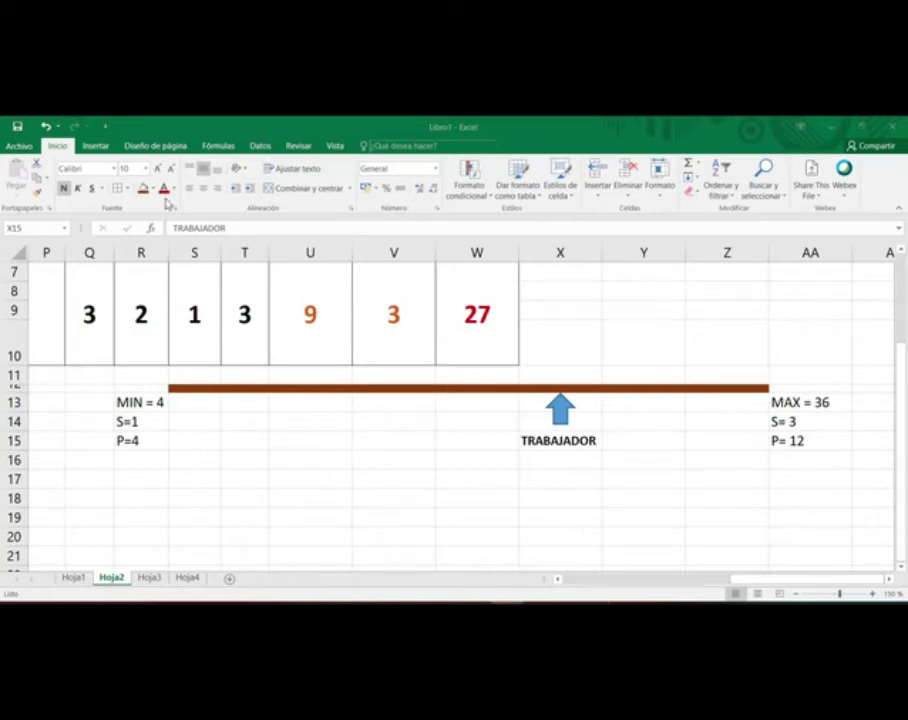
pyautogui.moveTo(560, 408)
pyautogui.mouseDown()
pyautogui.moveTo(261, 484)
pyautogui.moveTo(347, 440)
pyautogui.moveTo(452, 432)
pyautogui.moveTo(440, 425)
pyautogui.moveTo(138, 489)
pyautogui.moveTo(276, 474)
pyautogui.moveTo(259, 489)
pyautogui.moveTo(255, 452)
pyautogui.mouseUp()
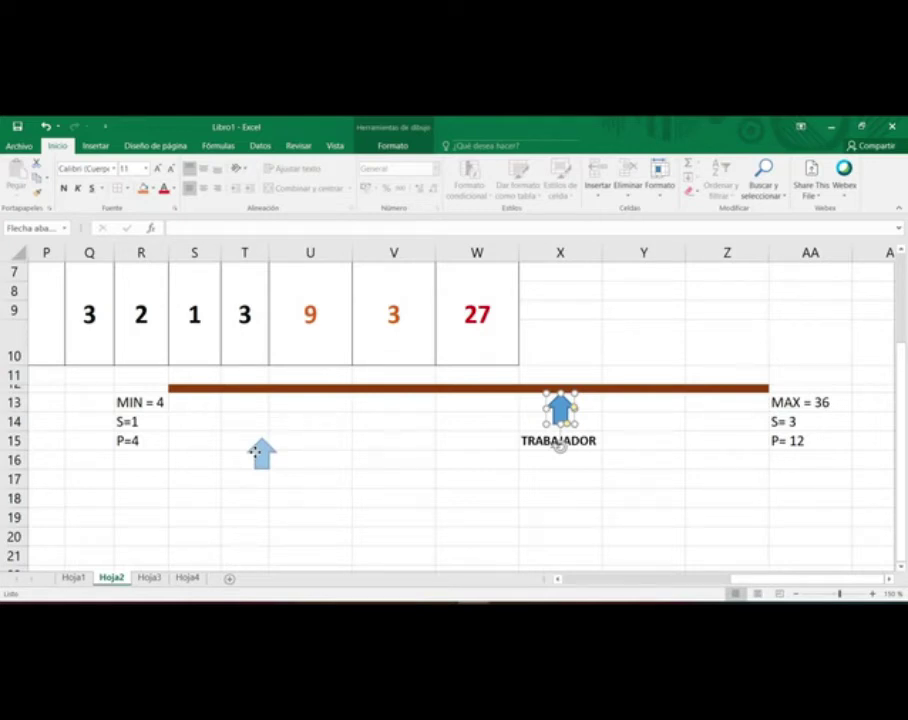
pyautogui.moveTo(255, 452); pyautogui.dragTo(260, 456)
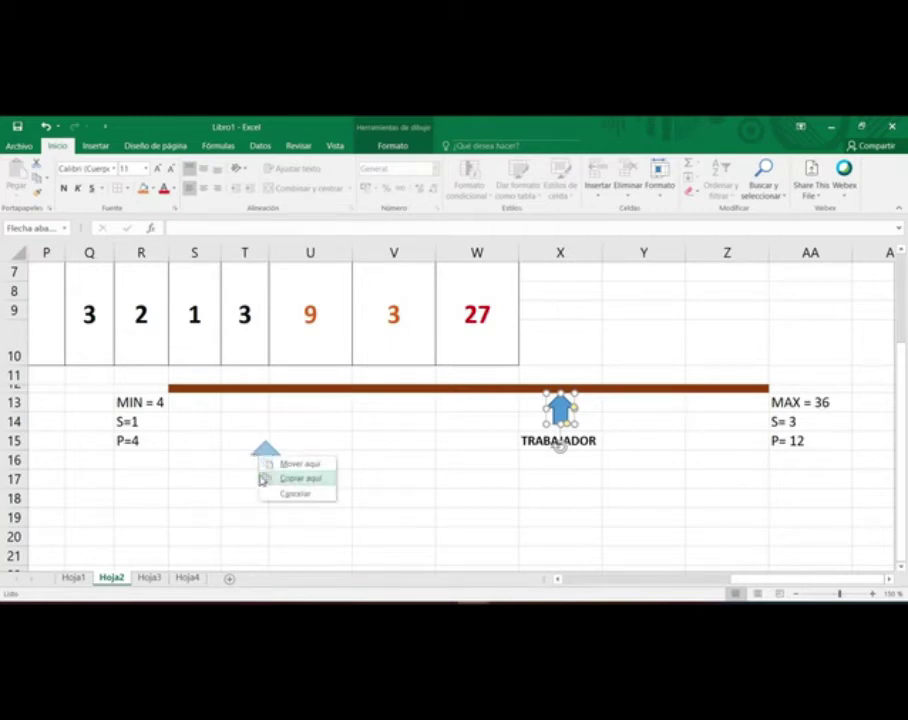
pyautogui.click(290, 477)
pyautogui.click(266, 503)
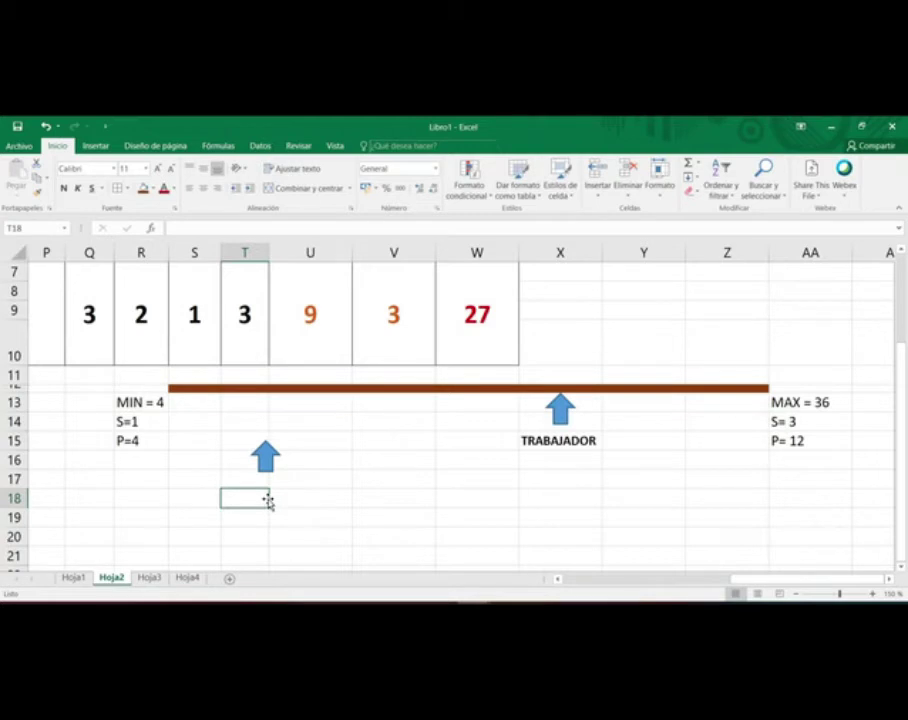
pyautogui.click(270, 462)
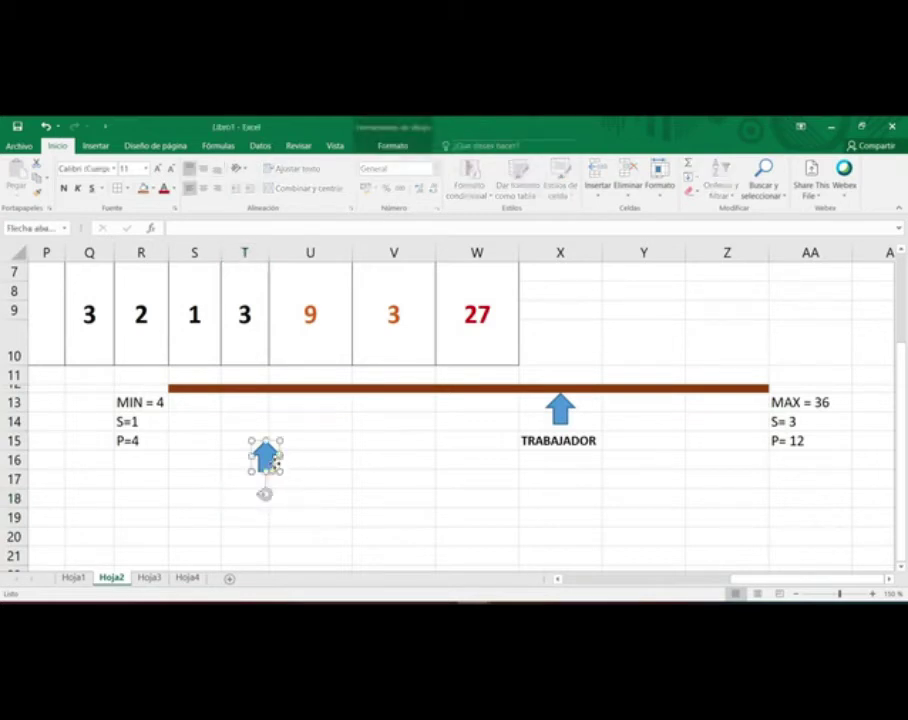
pyautogui.press('Delete')
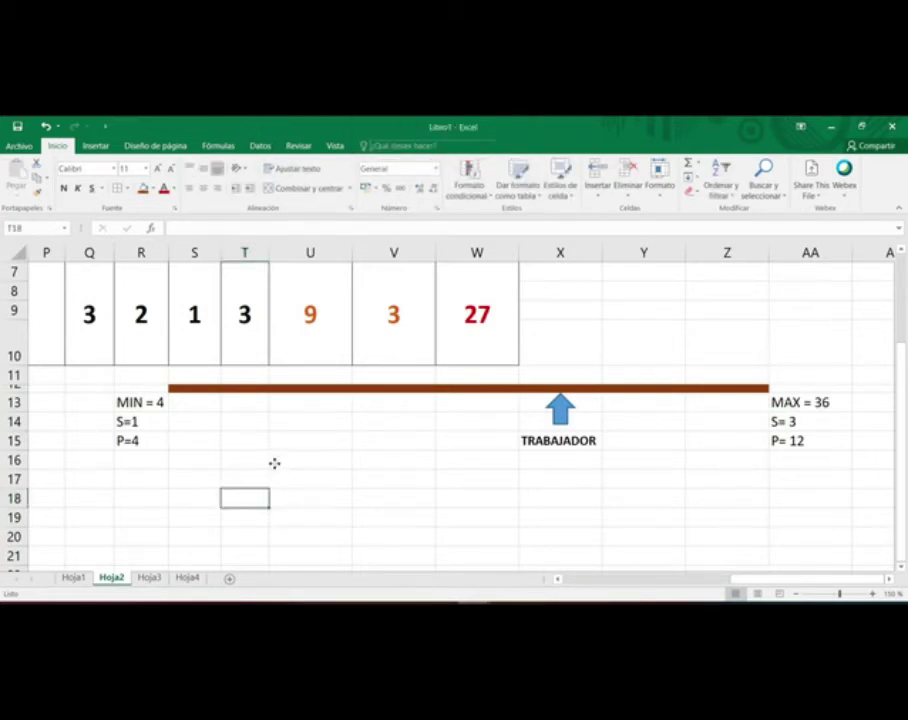
# Step: Draw a thin rectangle about 13.19 cm long along row 17 from column U to Z and fill it dark red
pyautogui.click(95, 146)
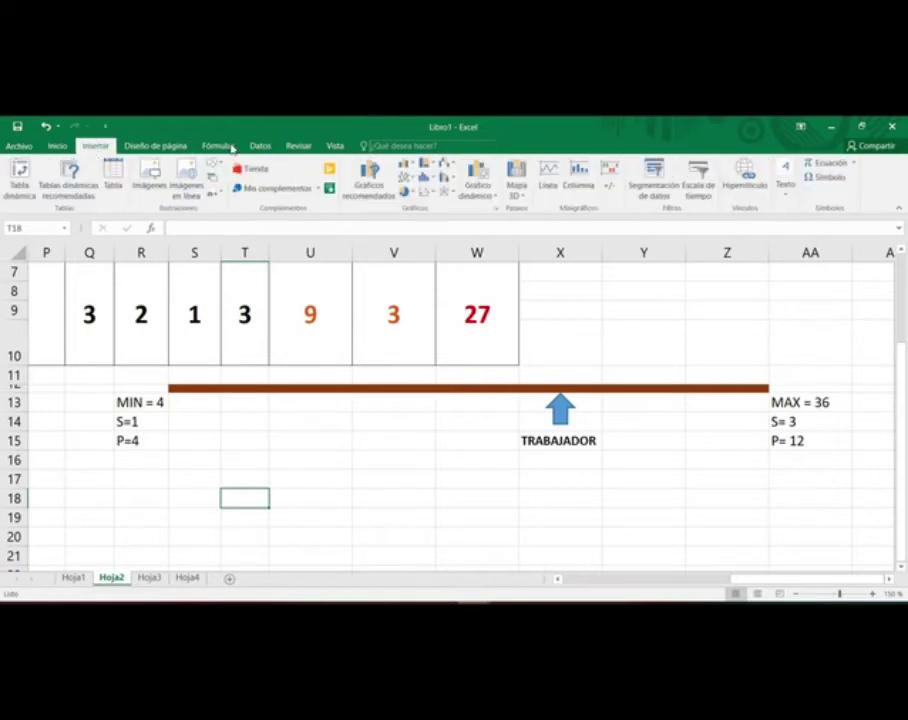
pyautogui.click(213, 164)
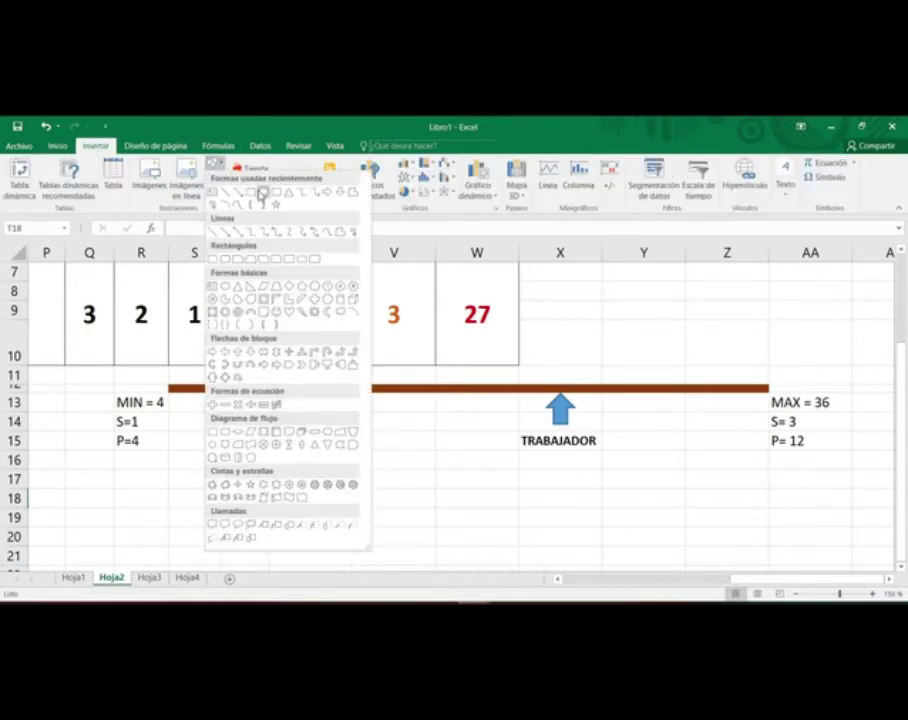
pyautogui.click(252, 192)
pyautogui.moveTo(268, 481); pyautogui.dragTo(768, 485)
pyautogui.click(320, 163)
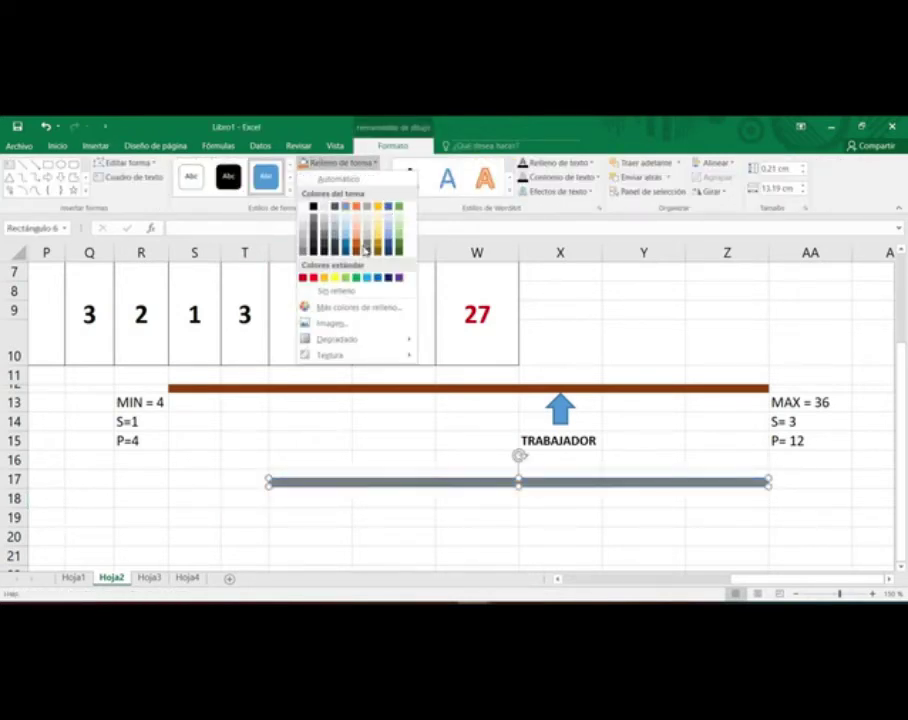
pyautogui.click(306, 278)
# Step: Copy the dark red bar to just below it and shorten the copy to about 2.64 cm, spanning columns S and T
pyautogui.moveTo(371, 478); pyautogui.dragTo(275, 500)
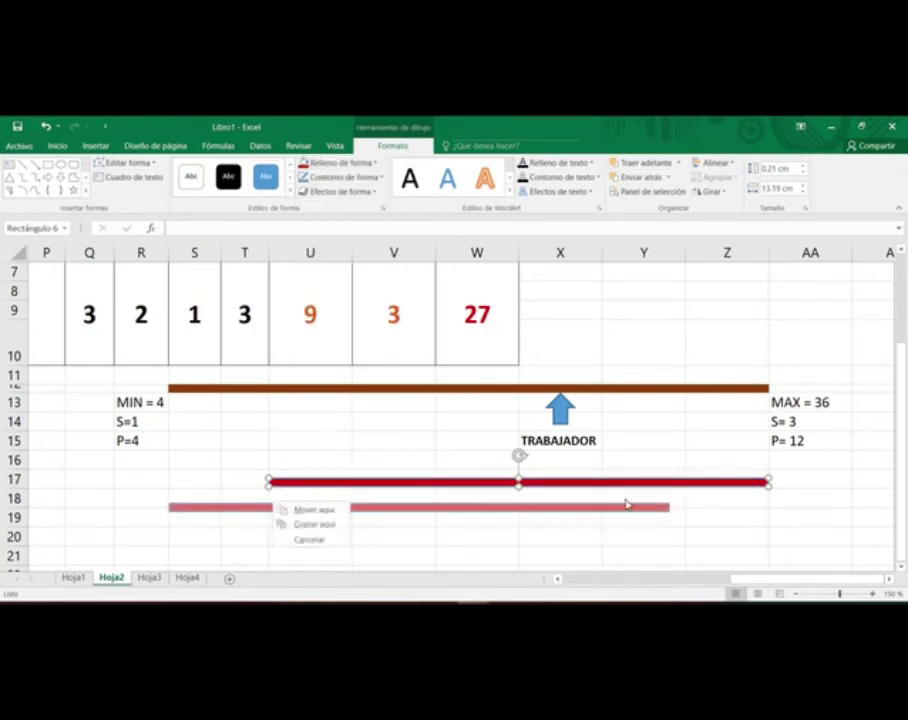
pyautogui.click(314, 524)
pyautogui.moveTo(668, 511); pyautogui.dragTo(269, 405)
pyautogui.click(440, 467)
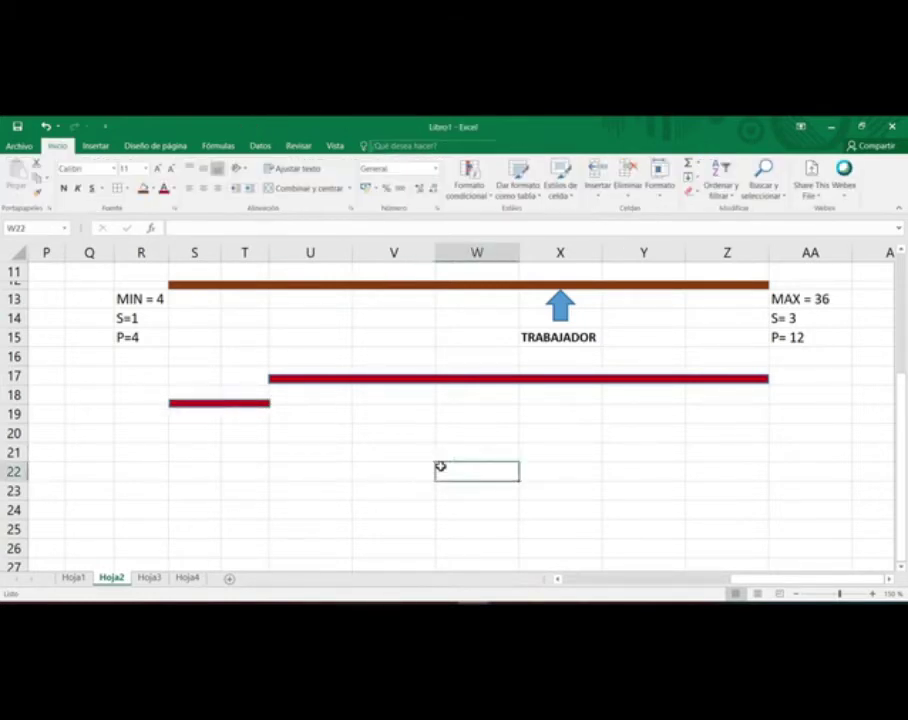
# Step: Fill the short bar under columns S and T with dark green
pyautogui.doubleClick(243, 403)
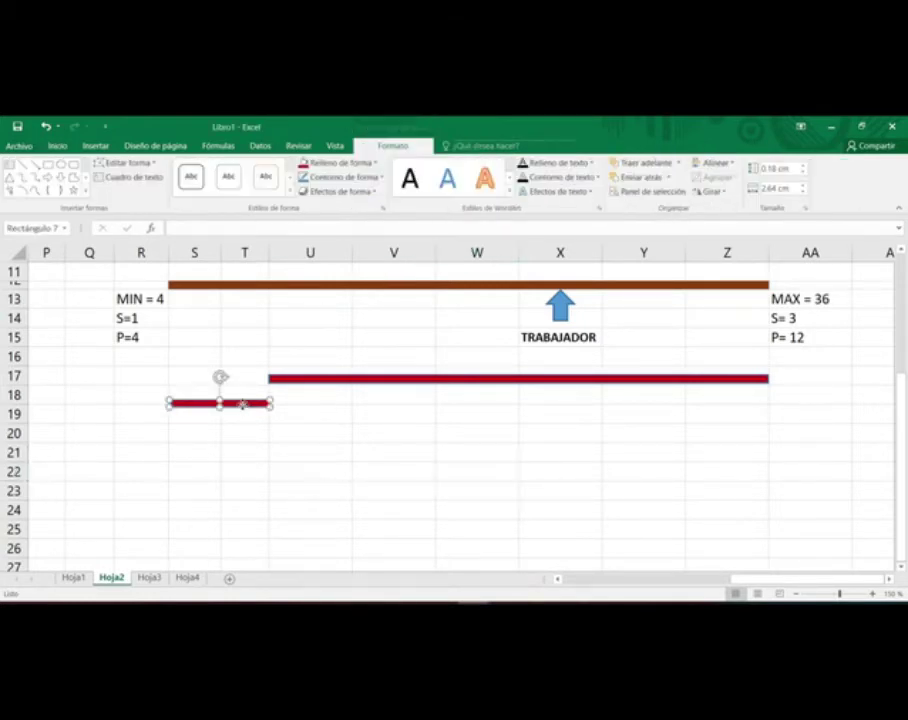
pyautogui.click(320, 163)
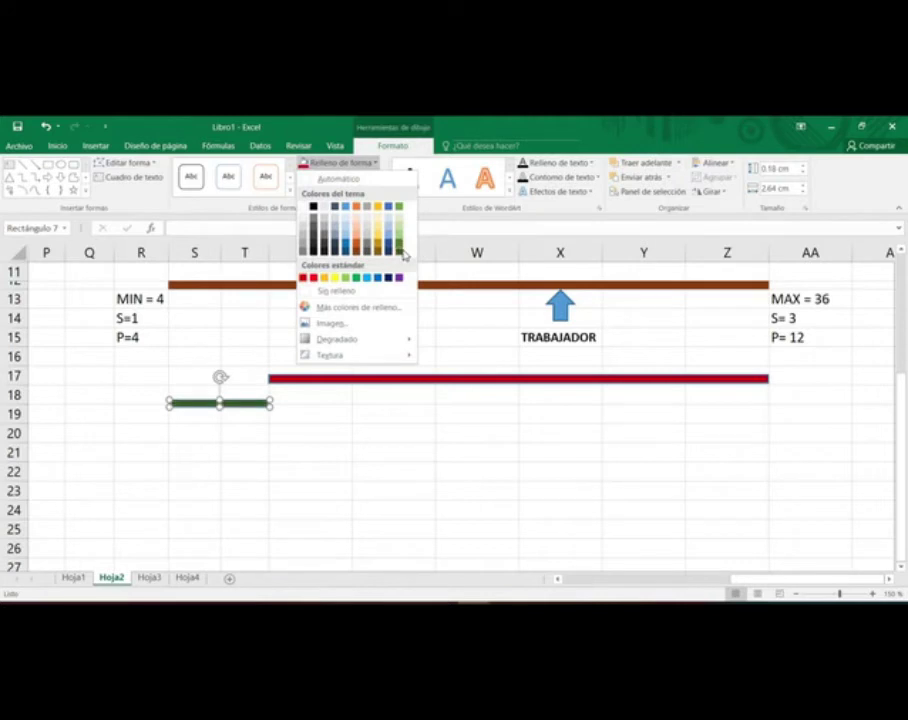
pyautogui.click(405, 260)
pyautogui.click(559, 452)
# Step: Shift the blue arrow marginally to the left above the TRABAJADOR label
pyautogui.scroll(1, 903, 256)
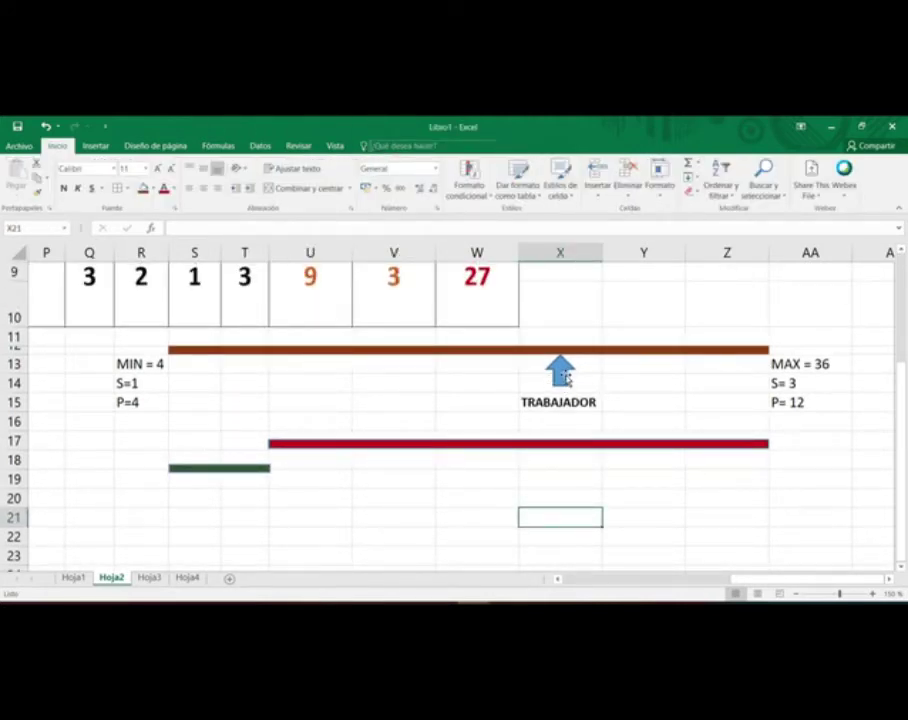
pyautogui.click(271, 444)
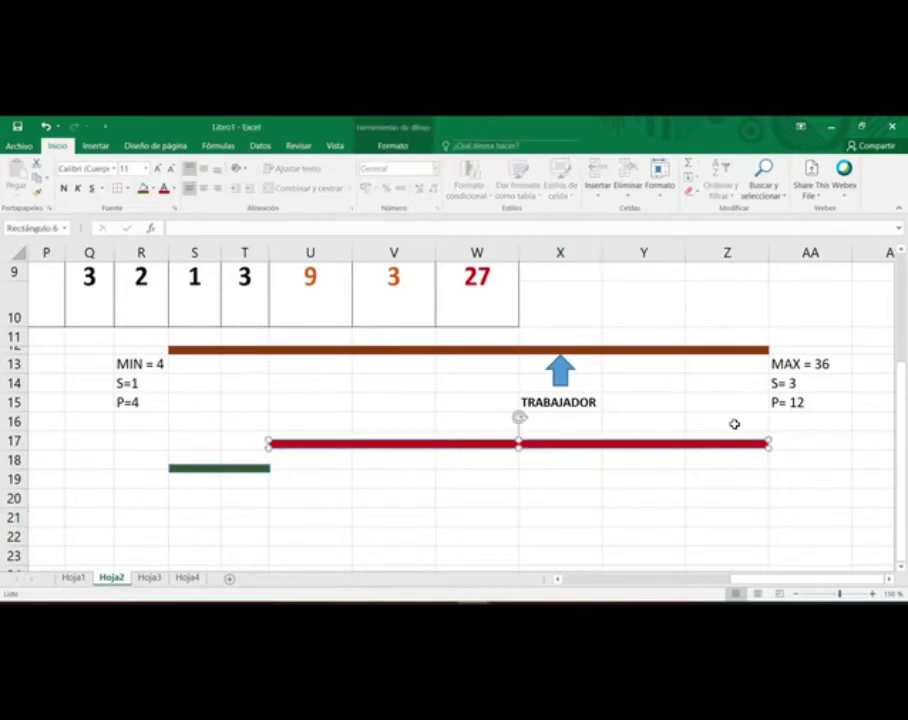
pyautogui.moveTo(560, 375)
pyautogui.mouseDown()
pyautogui.moveTo(344, 407)
pyautogui.moveTo(691, 421)
pyautogui.moveTo(707, 411)
pyautogui.moveTo(548, 417)
pyautogui.moveTo(565, 385)
pyautogui.moveTo(557, 375)
pyautogui.mouseUp()
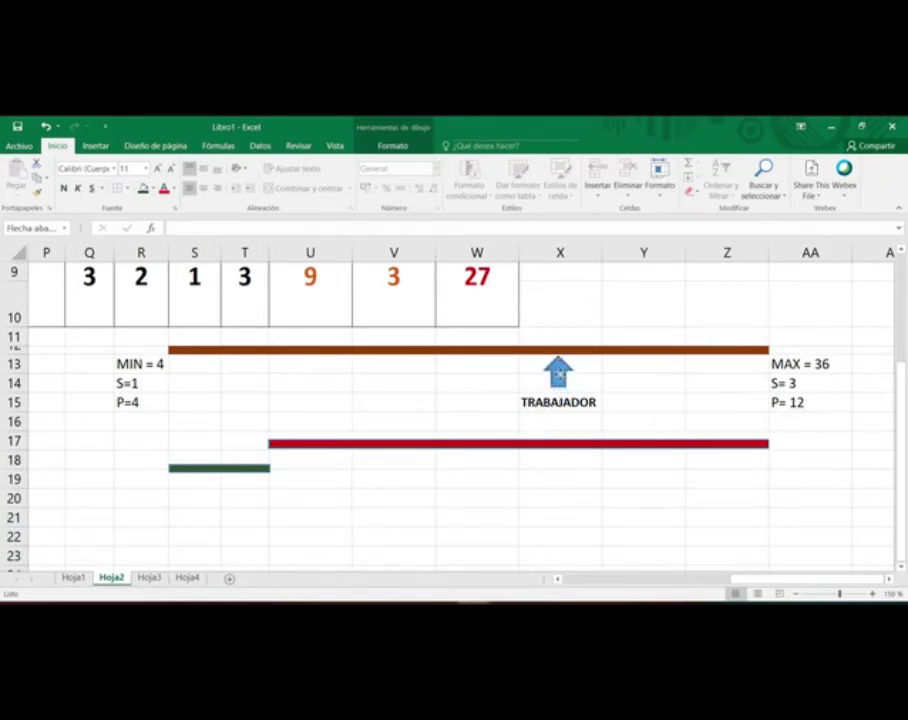
pyautogui.click(474, 472)
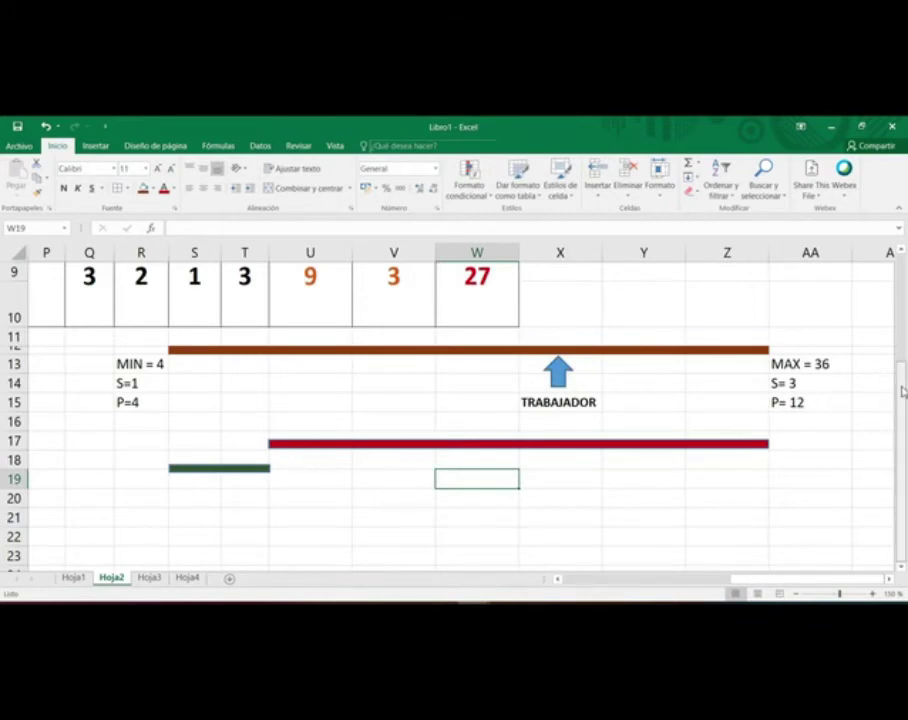
# Step: Move the green bar down to row 27, keeping it under columns S and T
pyautogui.moveTo(237, 466)
pyautogui.mouseDown()
pyautogui.moveTo(241, 562)
pyautogui.moveTo(237, 481)
pyautogui.mouseUp()
pyautogui.click(280, 482)
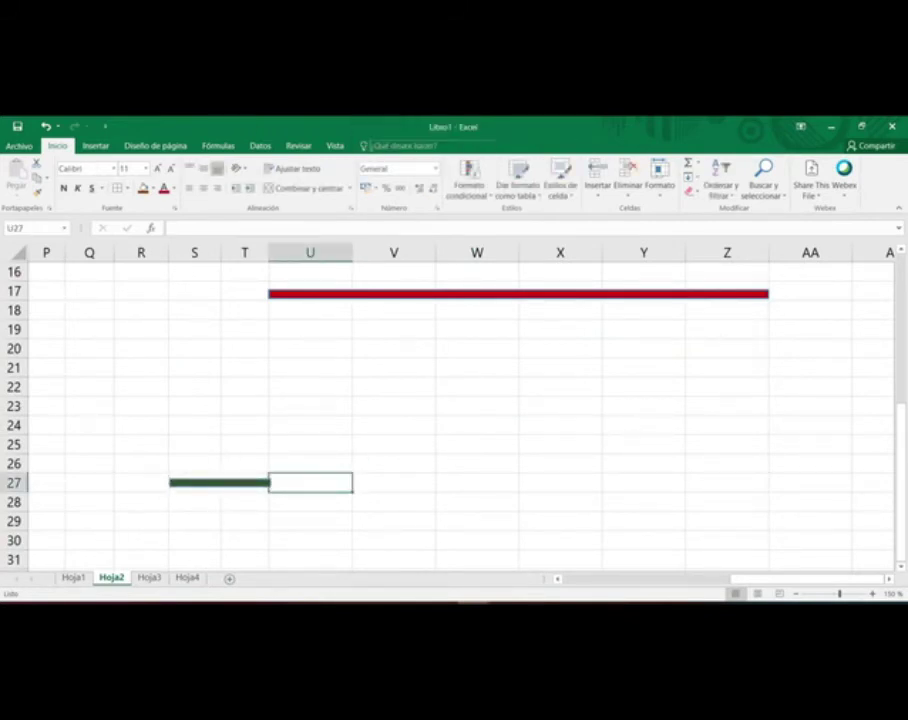
pyautogui.hotkey('alt', 'Tab')
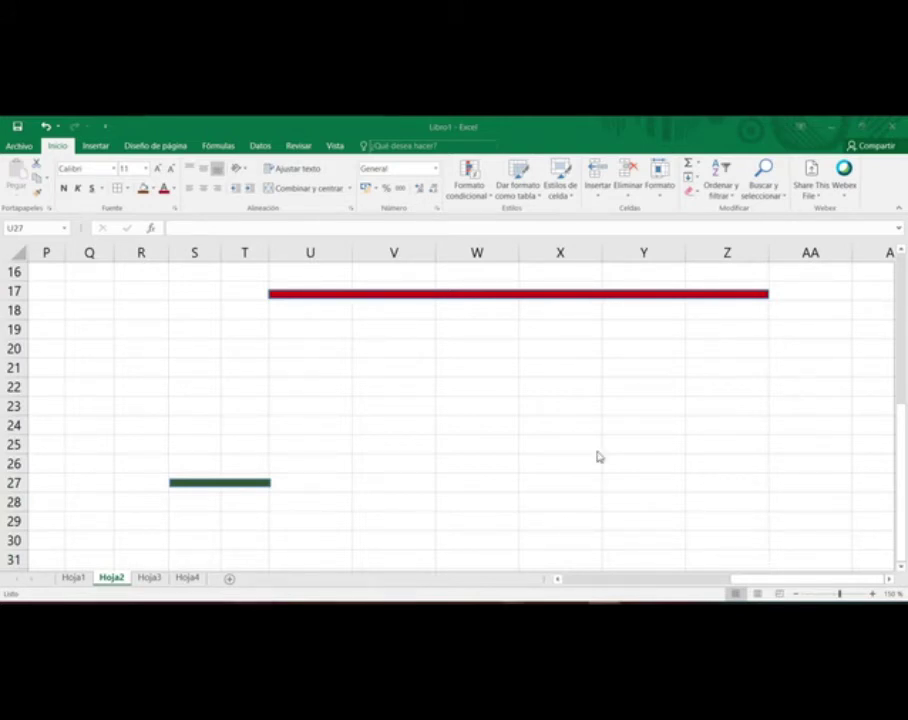
# Step: Copy the green bar to row 19 beneath the red bar's right end and enter INTOLERABLE in Z20
pyautogui.click(222, 483)
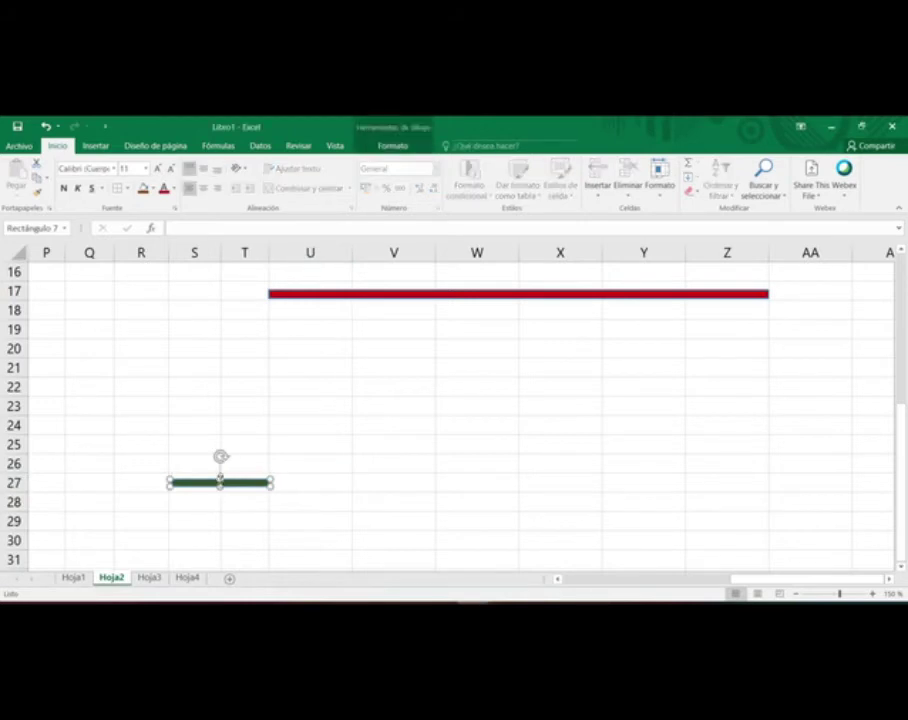
pyautogui.moveTo(425, 428); pyautogui.dragTo(736, 331)
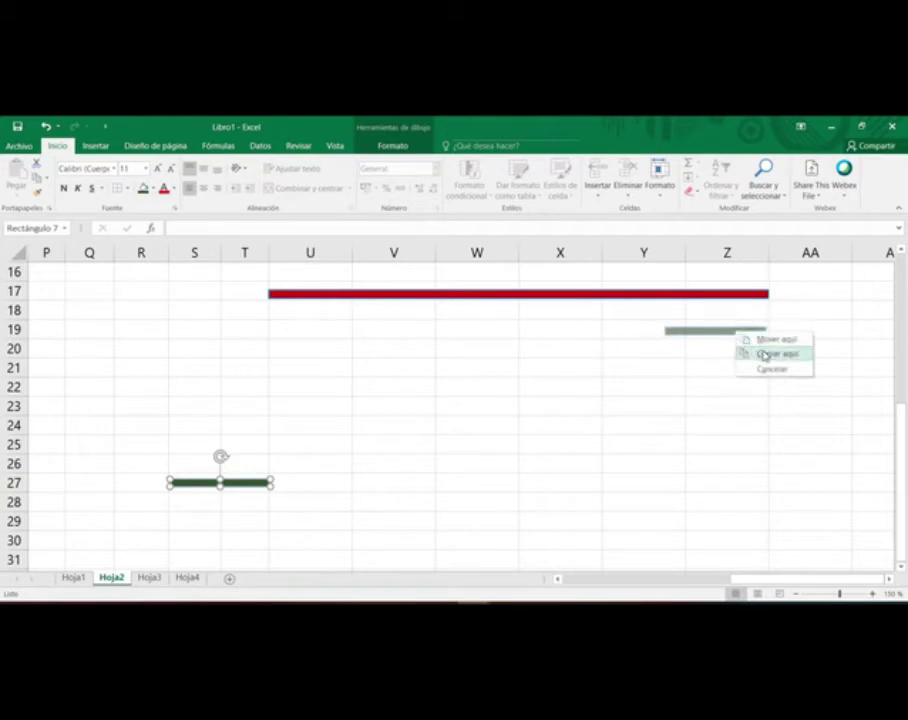
pyautogui.click(762, 354)
pyautogui.click(711, 349)
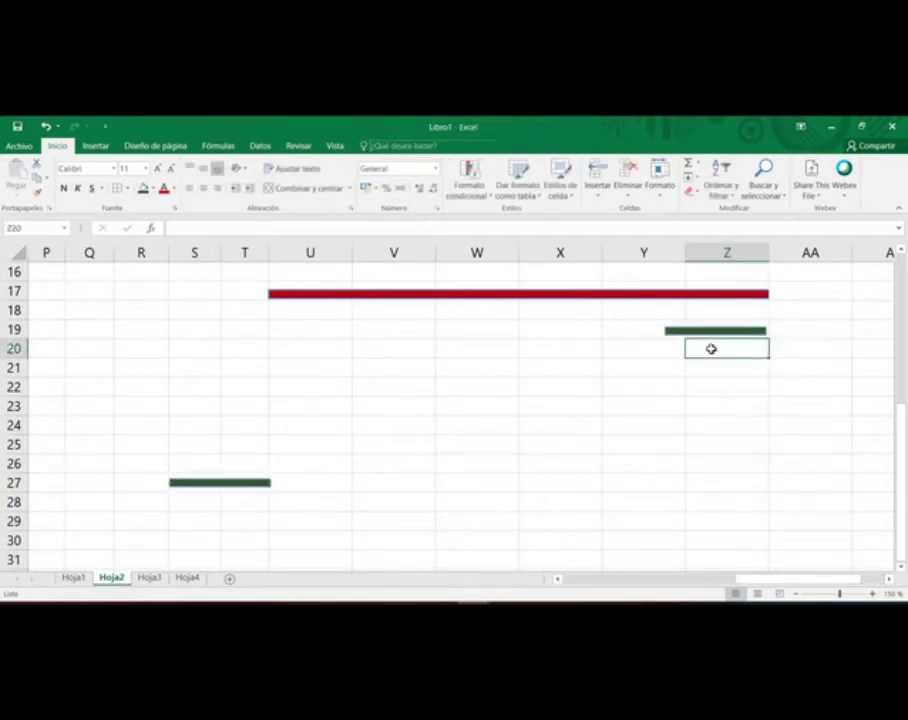
pyautogui.write('INTOLERABLE')
pyautogui.press('Return')
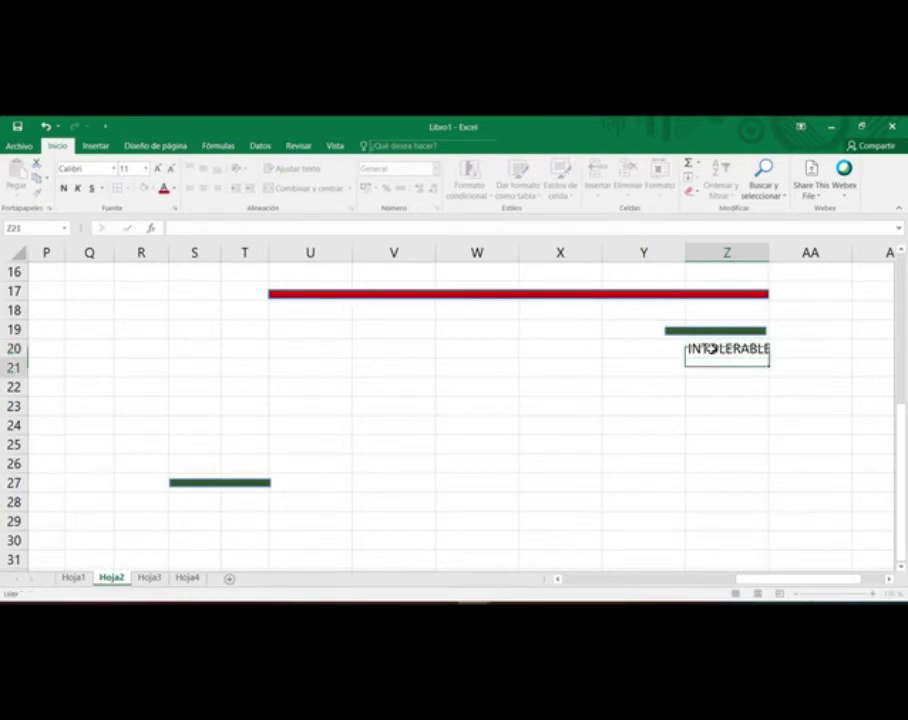
# Step: Copy the INTOLERABLE bar down to row 21 across columns X and Y, and enter IMPORTANTE in Y22
pyautogui.click(706, 332)
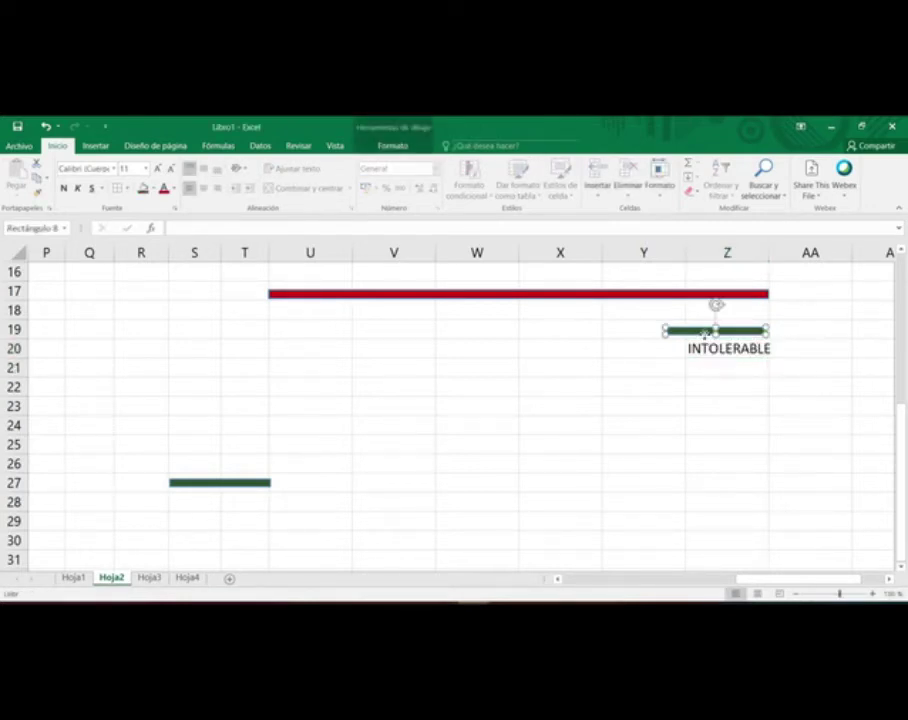
pyautogui.moveTo(706, 335); pyautogui.dragTo(608, 373)
pyautogui.click(659, 395)
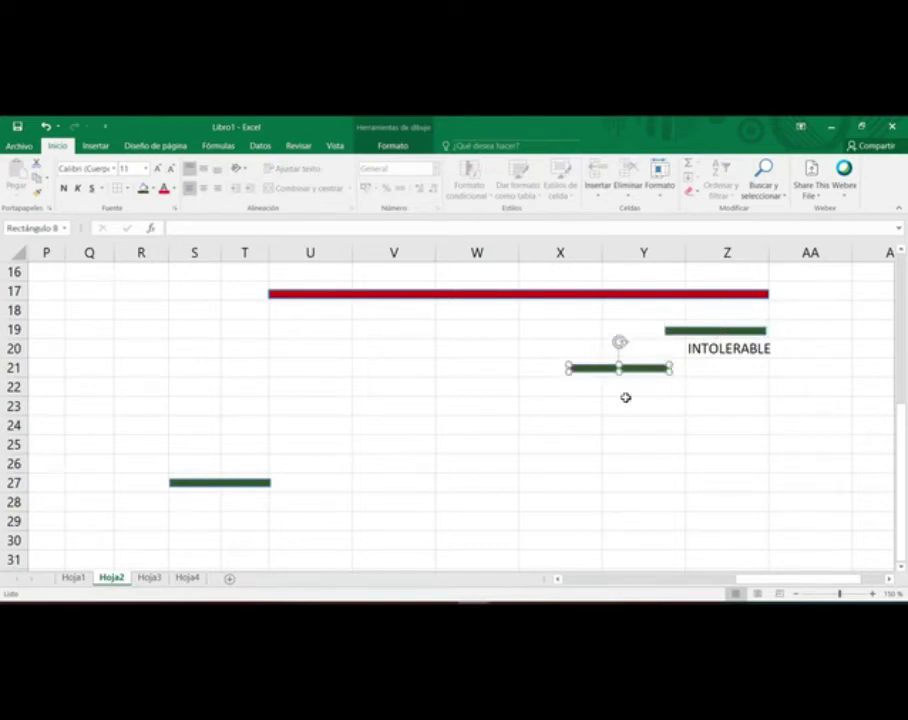
pyautogui.click(619, 389)
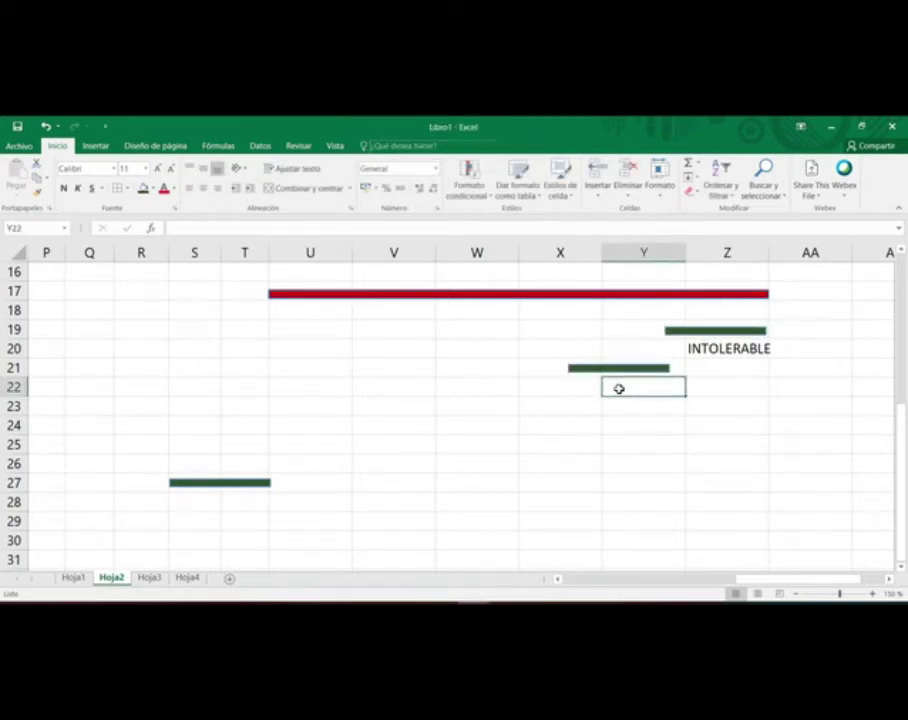
pyautogui.write('IMPORTANTE')
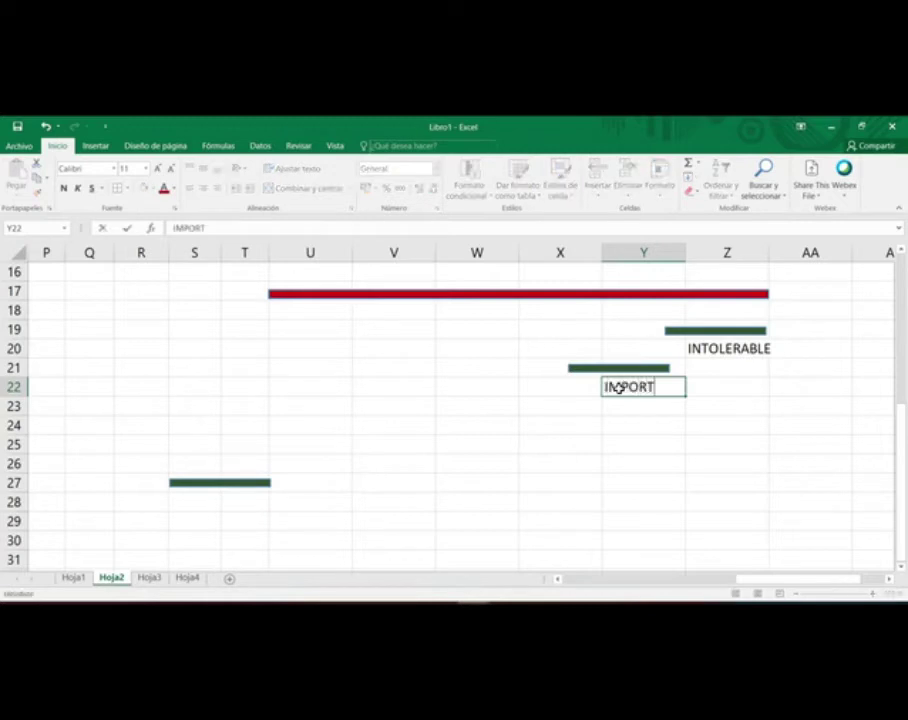
pyautogui.press('Return')
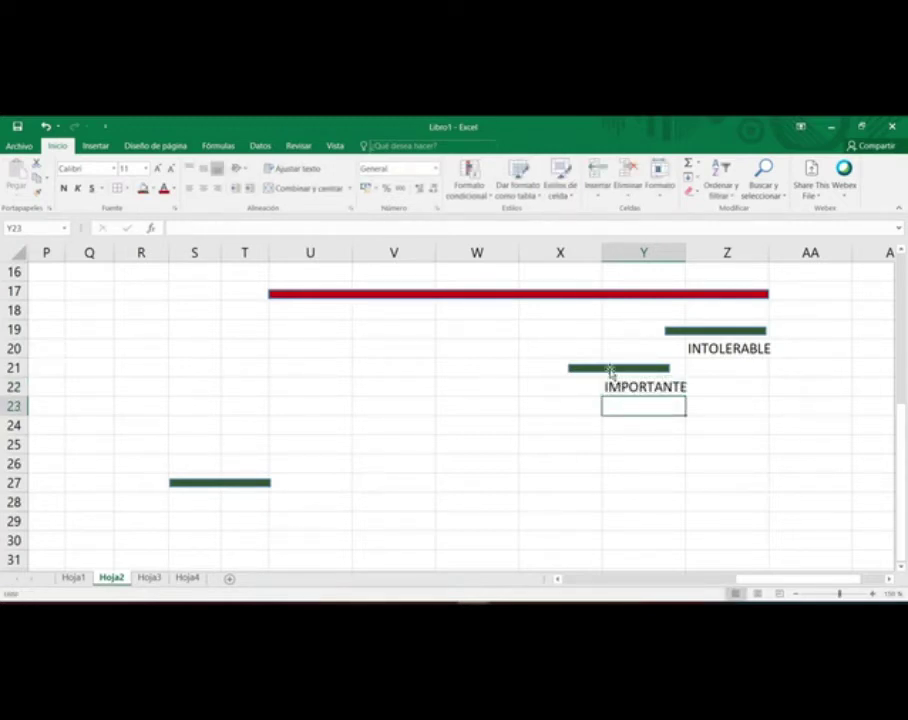
# Step: Copy the IMPORTANTE bar to rows 23–24 across columns W and X, and enter MODERADO in X25
pyautogui.moveTo(603, 367)
pyautogui.mouseDown()
pyautogui.moveTo(545, 447)
pyautogui.moveTo(519, 414)
pyautogui.moveTo(505, 418)
pyautogui.mouseUp()
pyautogui.click(546, 441)
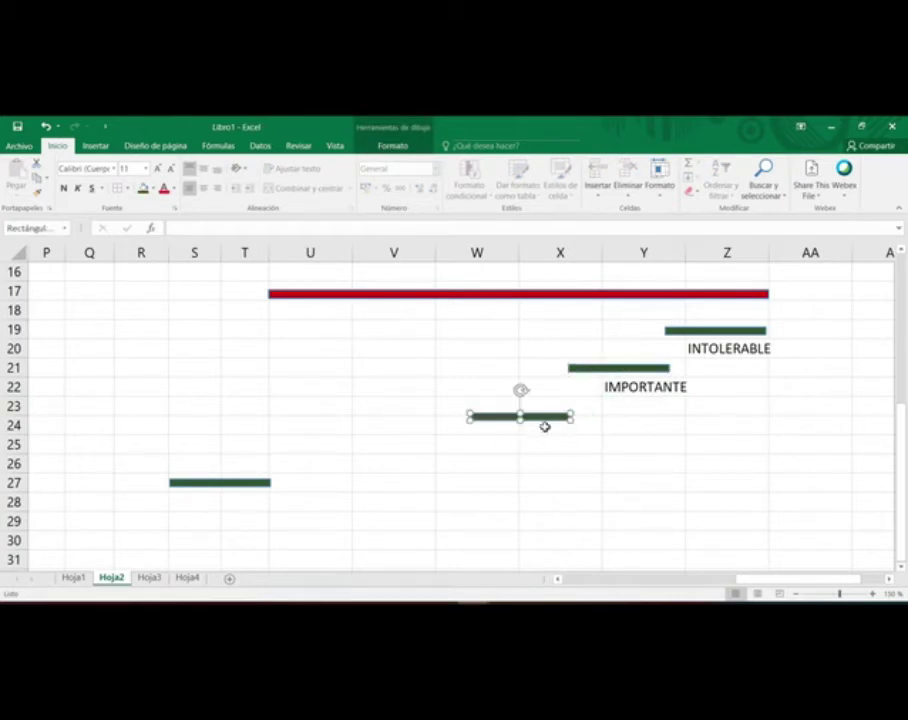
pyautogui.click(532, 449)
pyautogui.write('MODERADO')
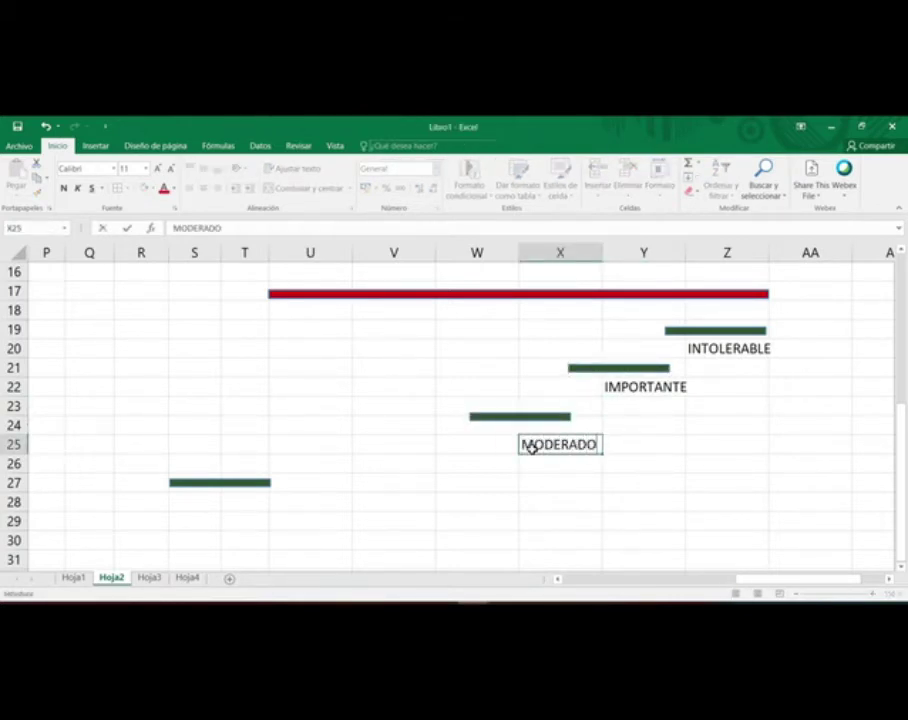
pyautogui.press('Return')
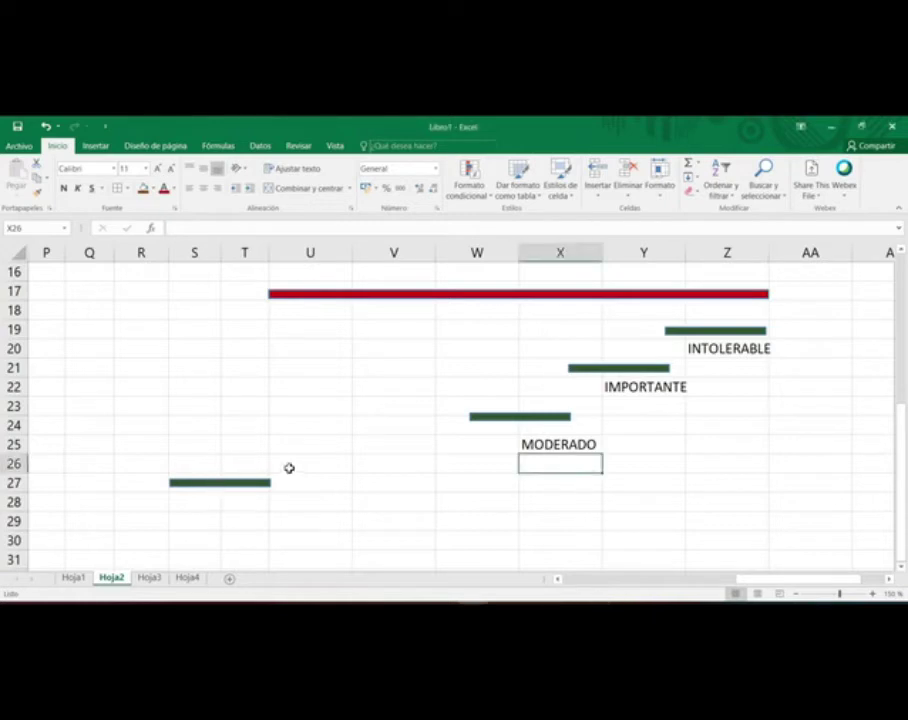
# Step: Move the row 27 bar up to row 25 under column U, and the row 23 bar left to columns V and W
pyautogui.moveTo(210, 489); pyautogui.dragTo(319, 454)
pyautogui.moveTo(517, 421); pyautogui.dragTo(418, 417)
pyautogui.moveTo(368, 452); pyautogui.dragTo(364, 448)
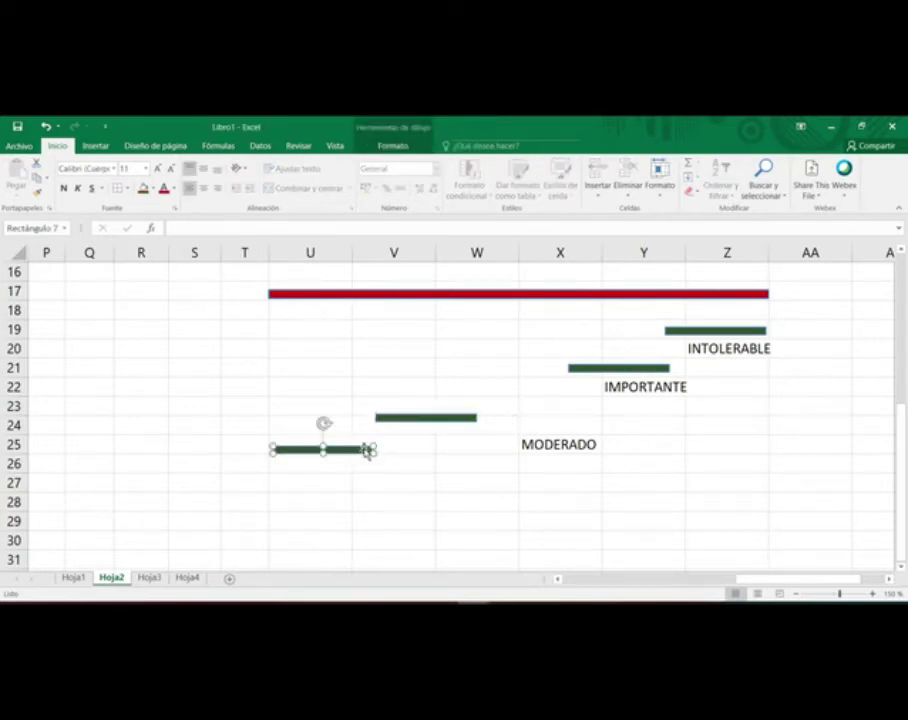
# Step: Widen and align the upper three green bars end to end, spanning V to W, X to mid-Y, and mid-Y to just past Z
pyautogui.click(476, 417)
pyautogui.moveTo(477, 417); pyautogui.dragTo(516, 413)
pyautogui.moveTo(592, 367); pyautogui.dragTo(541, 365)
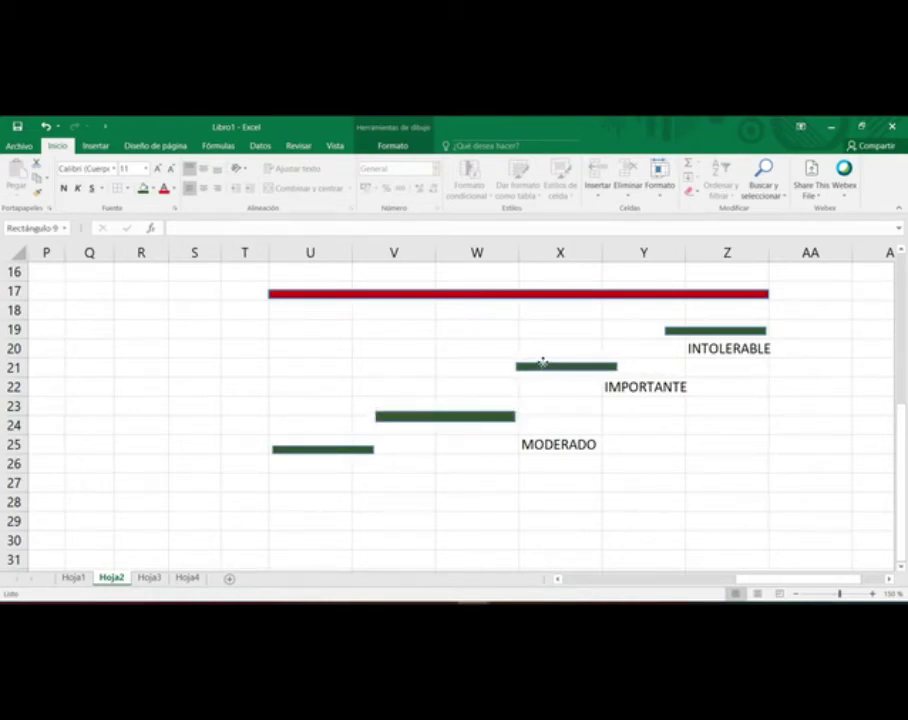
pyautogui.moveTo(618, 362); pyautogui.dragTo(652, 362)
pyautogui.moveTo(713, 331); pyautogui.dragTo(703, 331)
pyautogui.moveTo(758, 329); pyautogui.dragTo(778, 327)
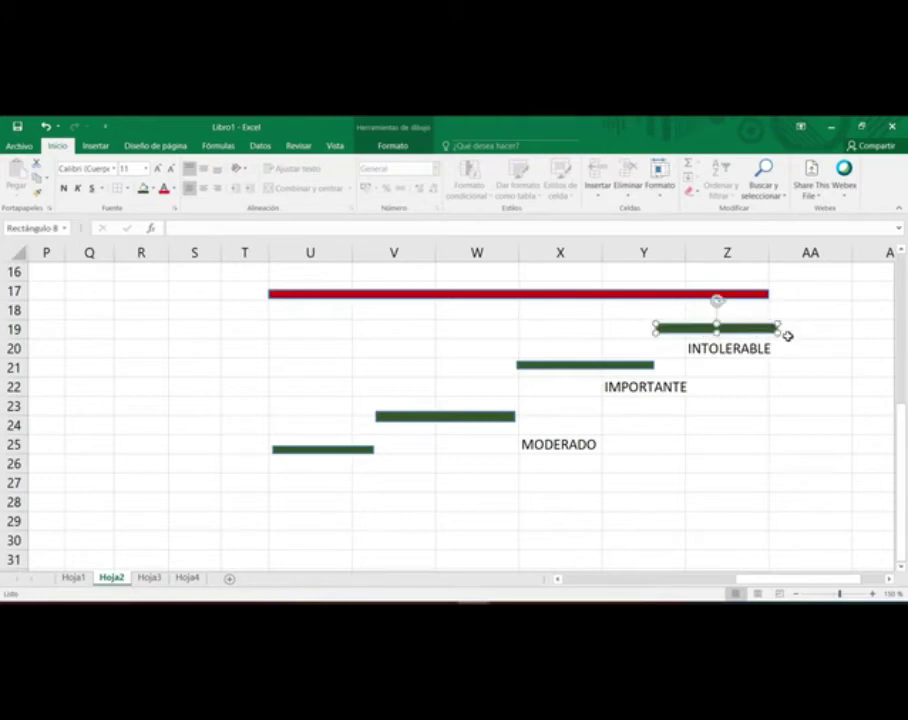
pyautogui.click(732, 443)
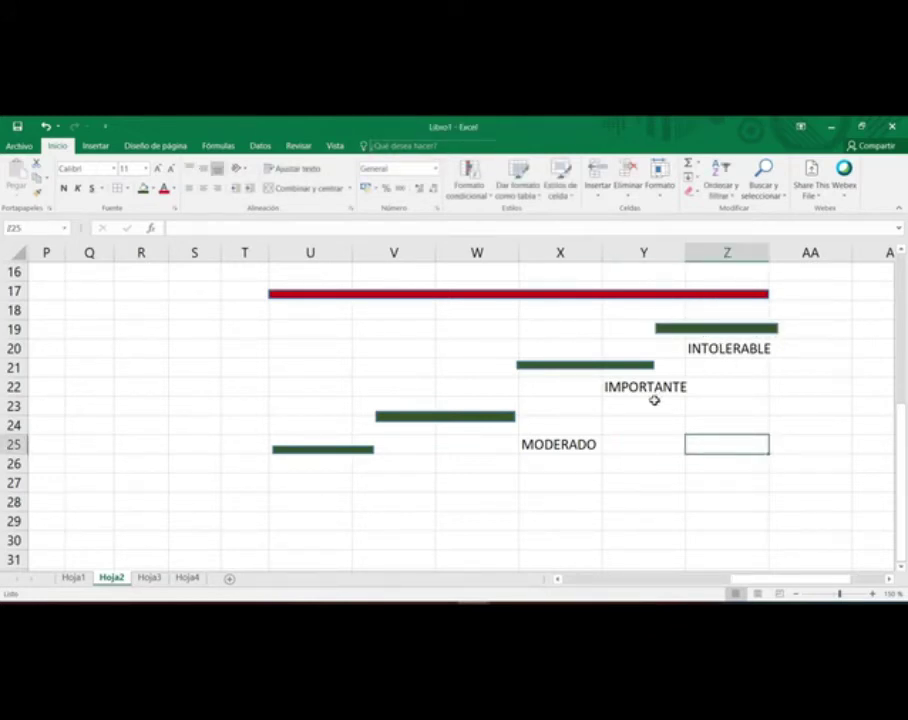
# Step: Move the MODERADO label from X25 up to X24
pyautogui.click(332, 466)
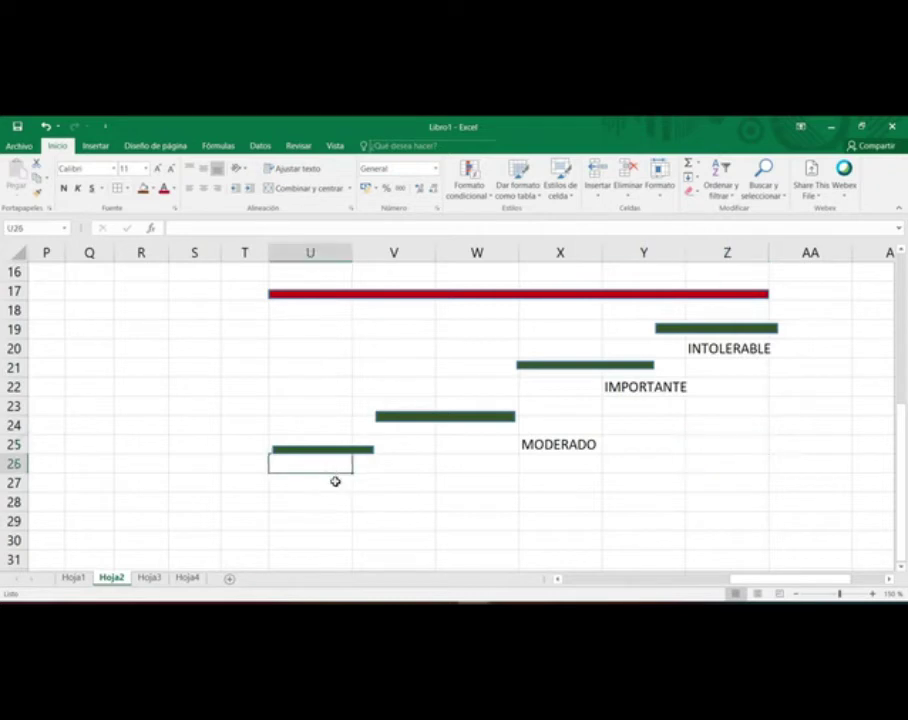
pyautogui.click(555, 445)
pyautogui.moveTo(562, 452); pyautogui.dragTo(563, 430)
pyautogui.click(505, 496)
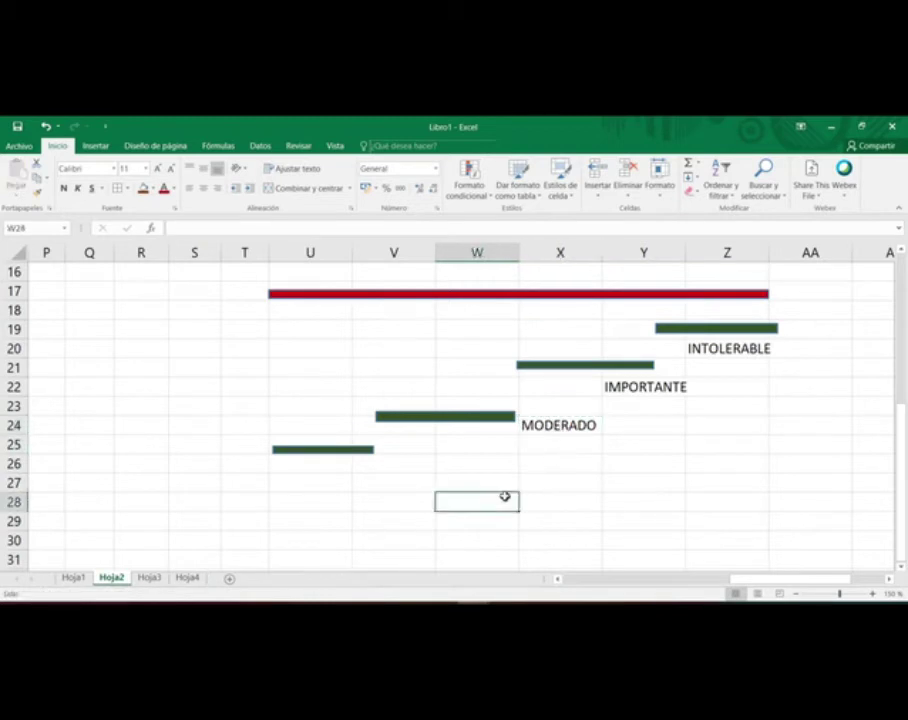
# Step: Enter the label TOERABLE in U26, beneath the lowest green bar
pyautogui.click(352, 467)
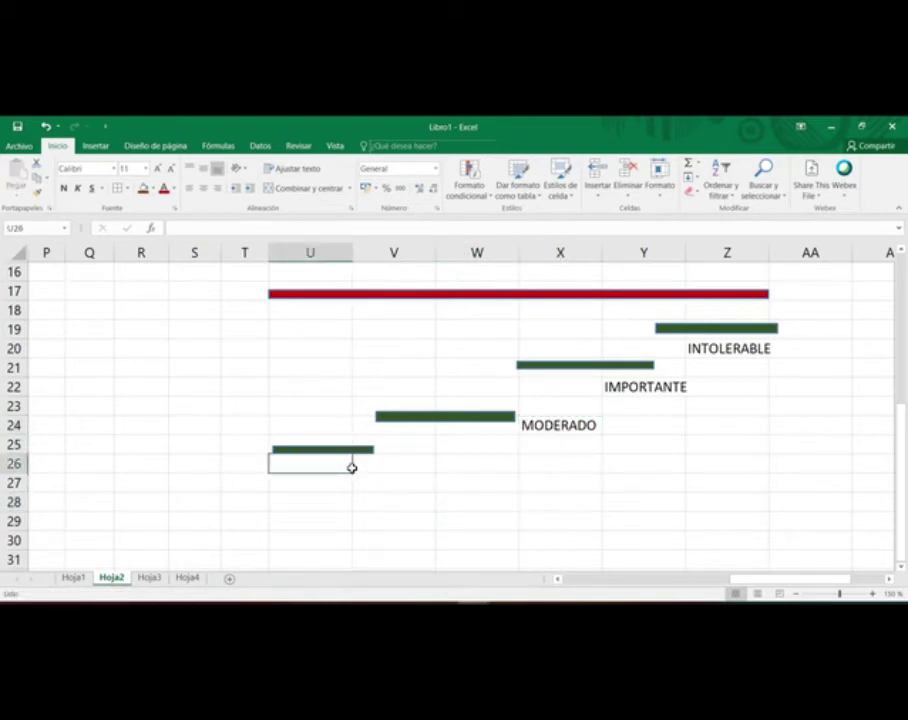
pyautogui.write('TOERABLE')
pyautogui.press('Return')
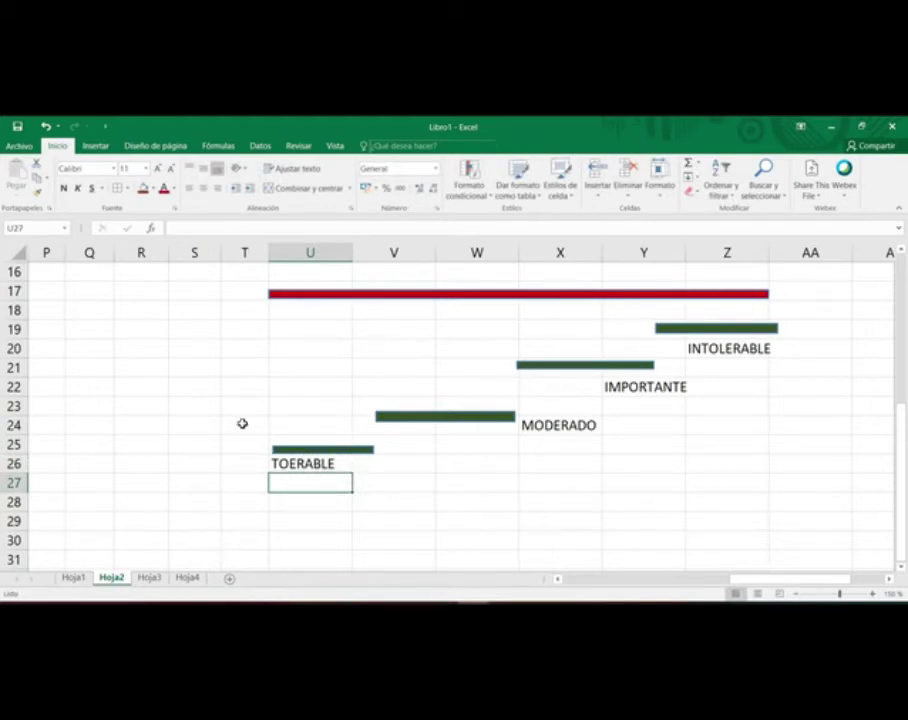
# Step: Merge and center cells S27:T27 and enter TRIVIAL in them
pyautogui.click(241, 490)
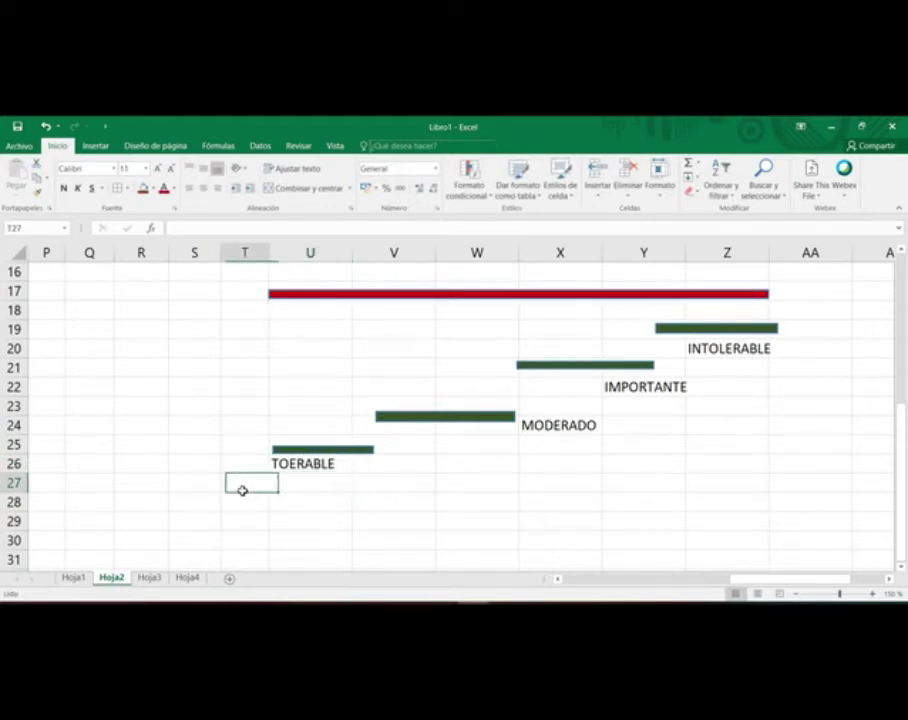
pyautogui.moveTo(195, 487); pyautogui.dragTo(240, 471)
pyautogui.click(308, 188)
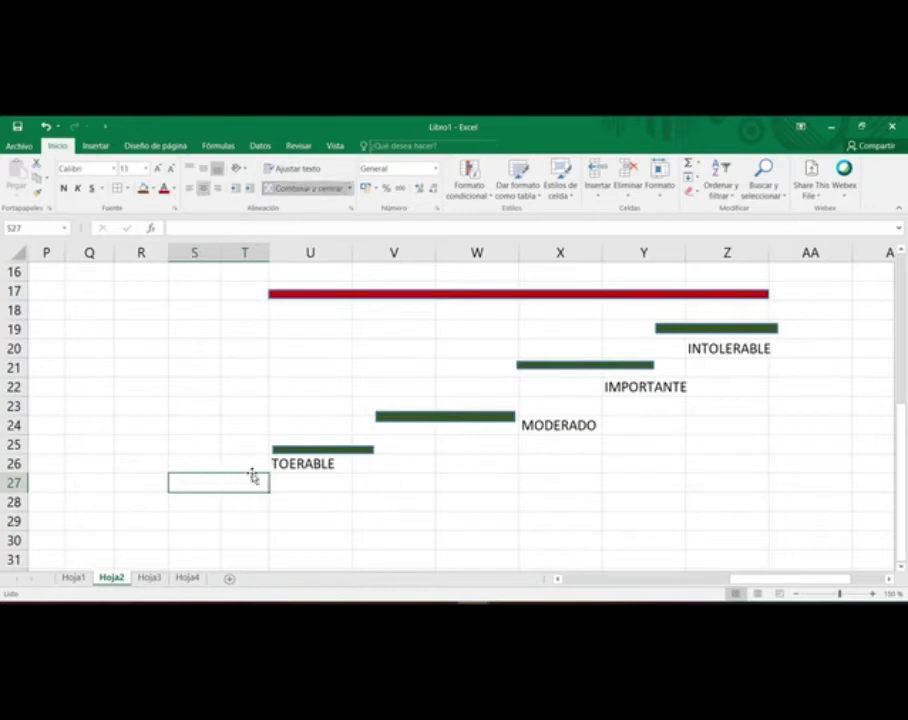
pyautogui.click(217, 487)
pyautogui.write('TRIVIAL')
pyautogui.press('Return')
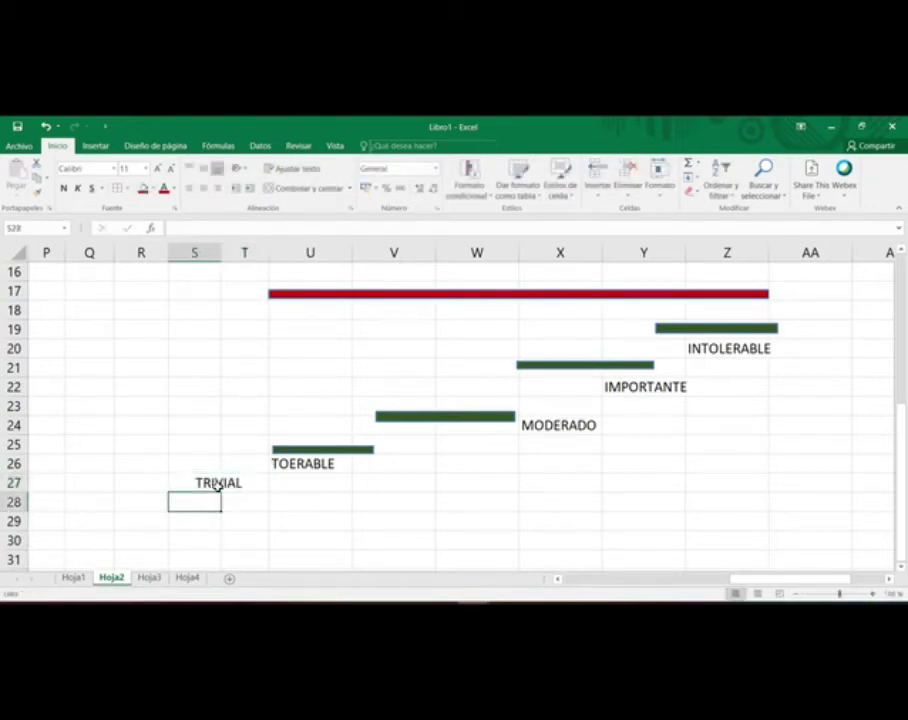
# Step: Examine the risk evaluation row together with the whole scale of level bars at 100% zoom
pyautogui.click(815, 598)
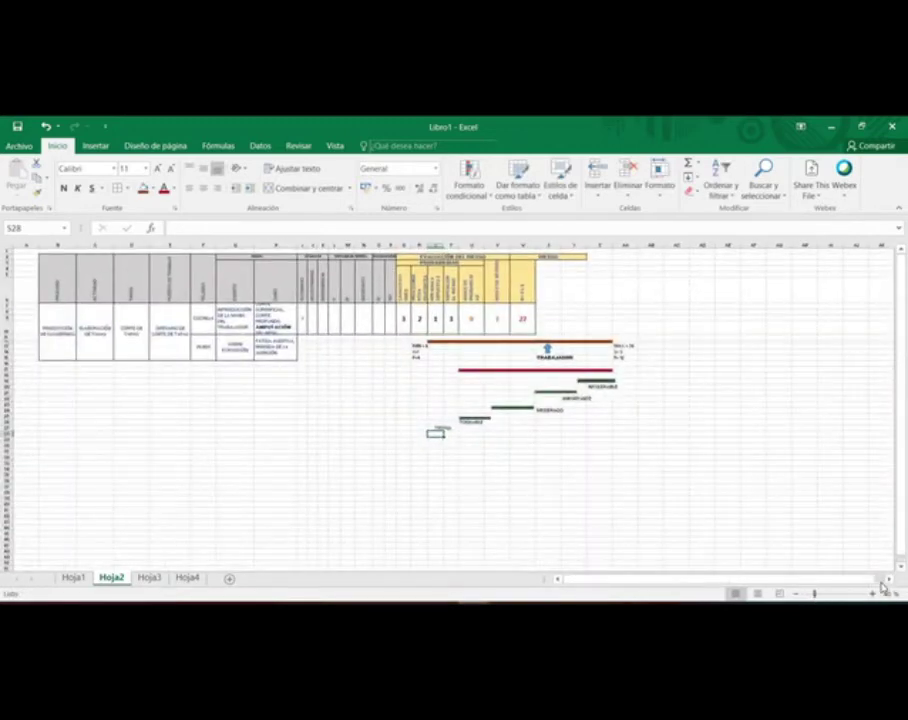
pyautogui.click(873, 594)
pyautogui.click(873, 594)
pyautogui.click(873, 594)
pyautogui.click(873, 594)
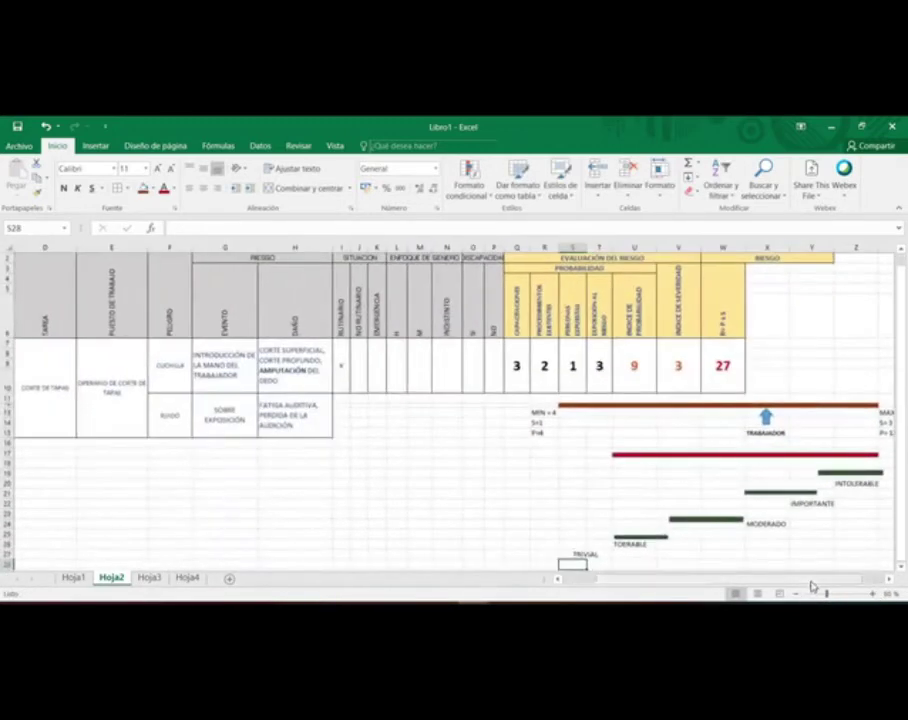
pyautogui.click(873, 594)
pyautogui.click(873, 594)
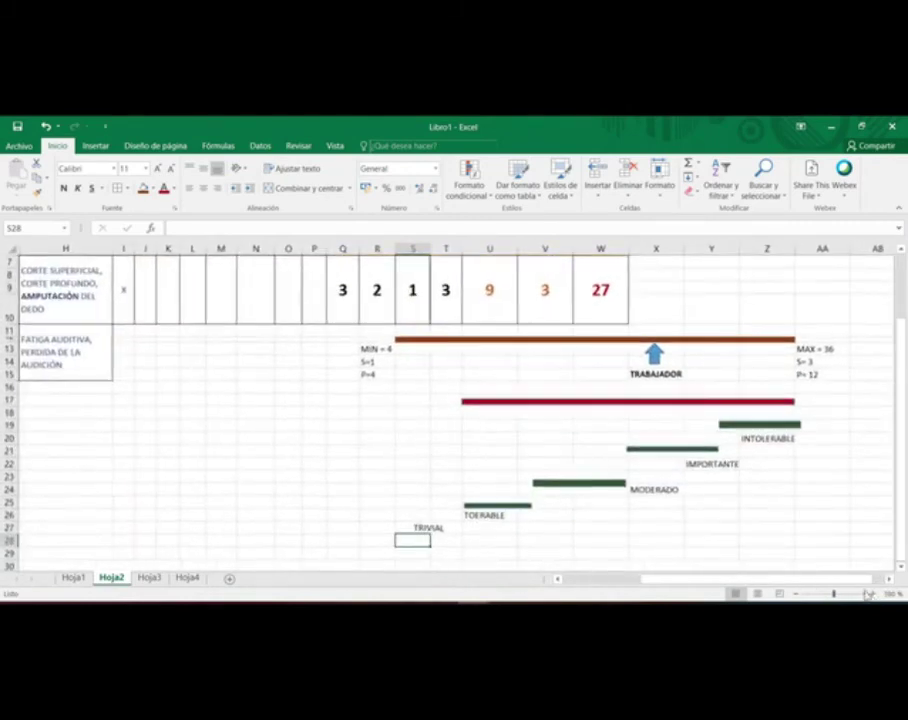
pyautogui.click(815, 580)
pyautogui.click(838, 527)
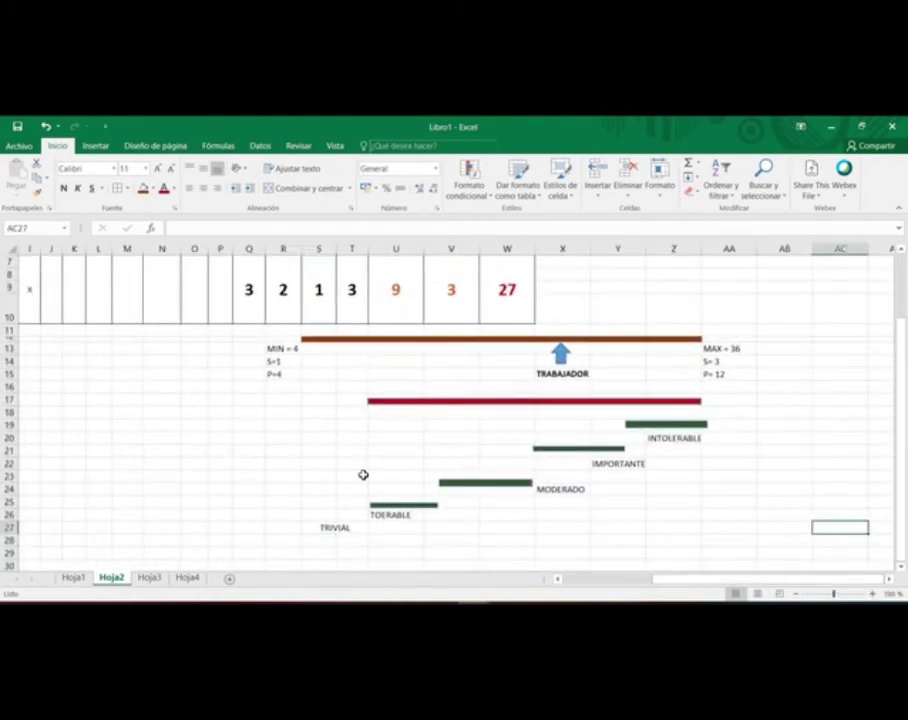
pyautogui.click(349, 339)
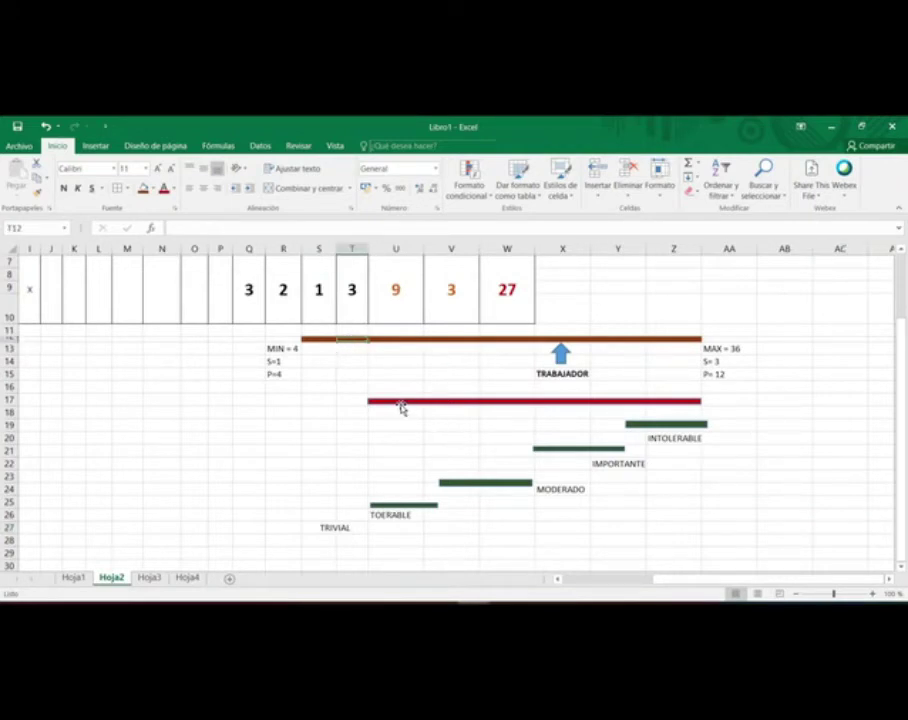
# Step: Realign the lower three green bars: the lowest across S and T, the second from U to mid-W, the third from mid-W to Y
pyautogui.click(410, 504)
pyautogui.moveTo(409, 504)
pyautogui.mouseDown()
pyautogui.moveTo(324, 497)
pyautogui.moveTo(343, 505)
pyautogui.mouseUp()
pyautogui.click(450, 486)
pyautogui.moveTo(440, 483); pyautogui.dragTo(371, 483)
pyautogui.moveTo(533, 480); pyautogui.dragTo(513, 447)
pyautogui.click(550, 448)
pyautogui.click(563, 488)
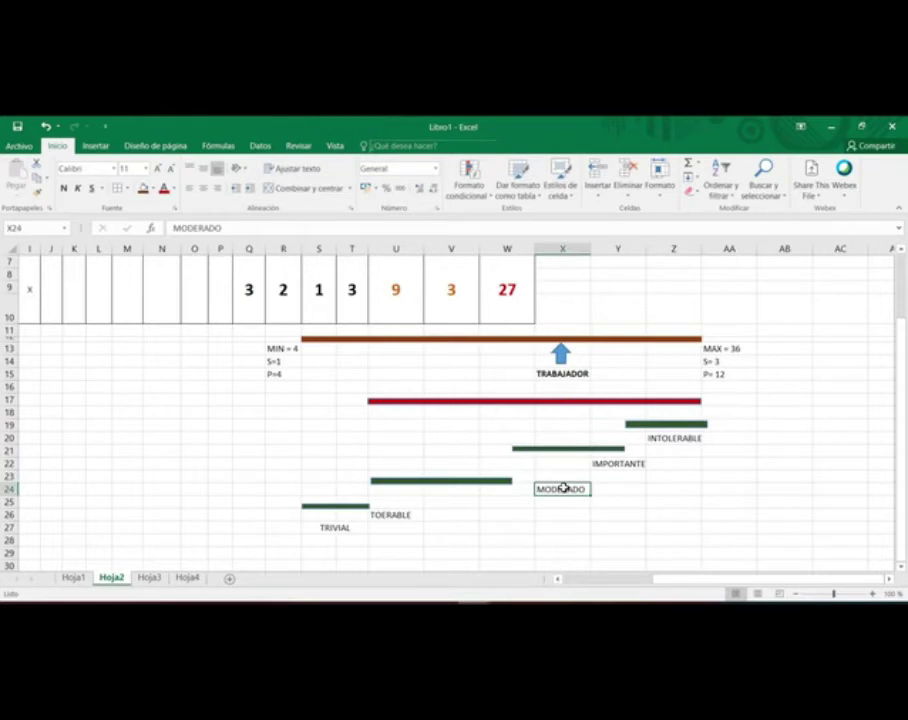
pyautogui.hotkey('ctrl', 'c')
pyautogui.click(503, 484)
pyautogui.click(503, 491)
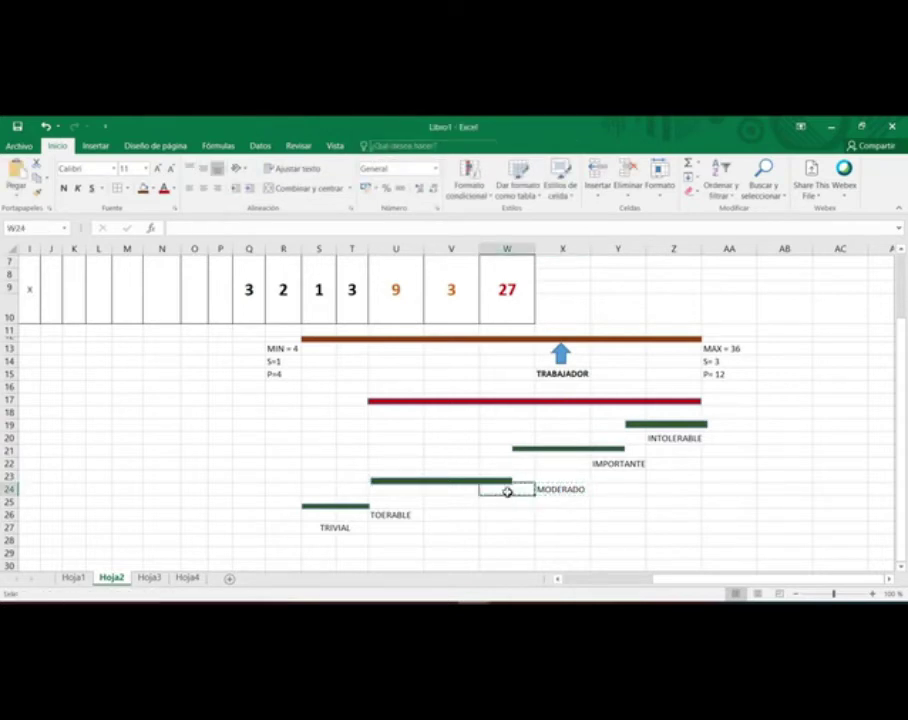
pyautogui.hotkey('ctrl', 'c')
pyautogui.click(586, 512)
pyautogui.click(558, 490)
pyautogui.press('Escape')
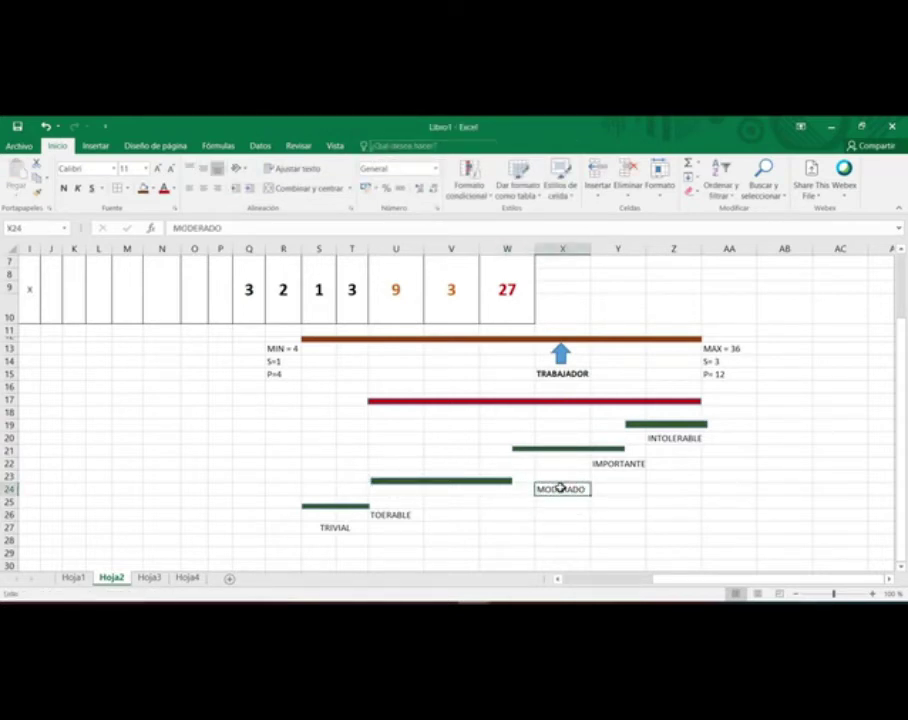
pyautogui.hotkey('ctrl', 'c')
pyautogui.click(503, 491)
pyautogui.press('Escape')
pyautogui.hotkey('ctrl', 'c')
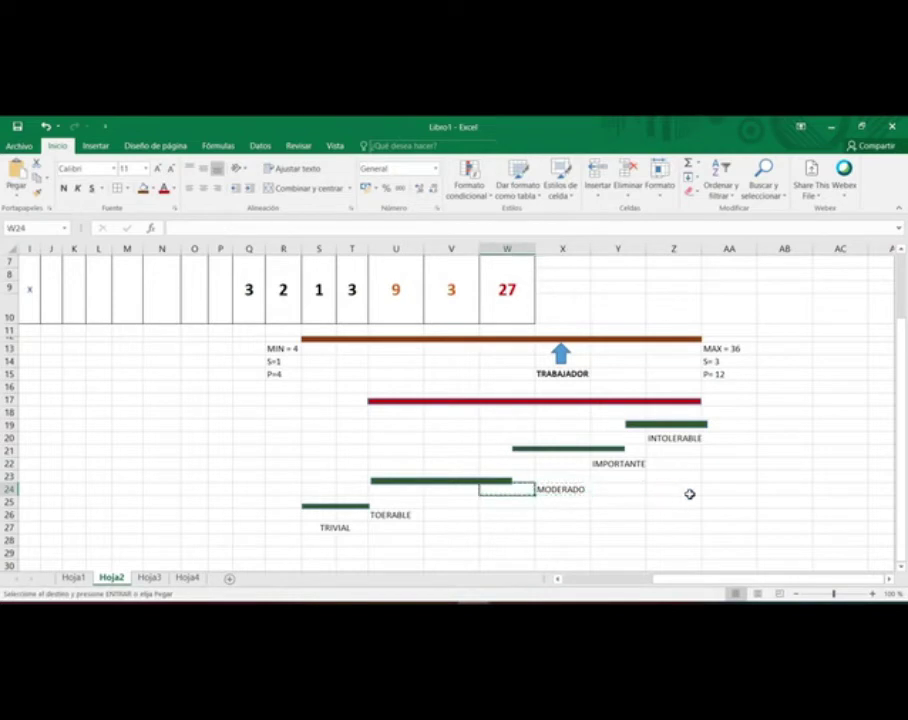
pyautogui.press('Escape')
# Step: Move the label MODERADO from X24 to W24, beneath the end of the second-lowest green bar
pyautogui.click(568, 490)
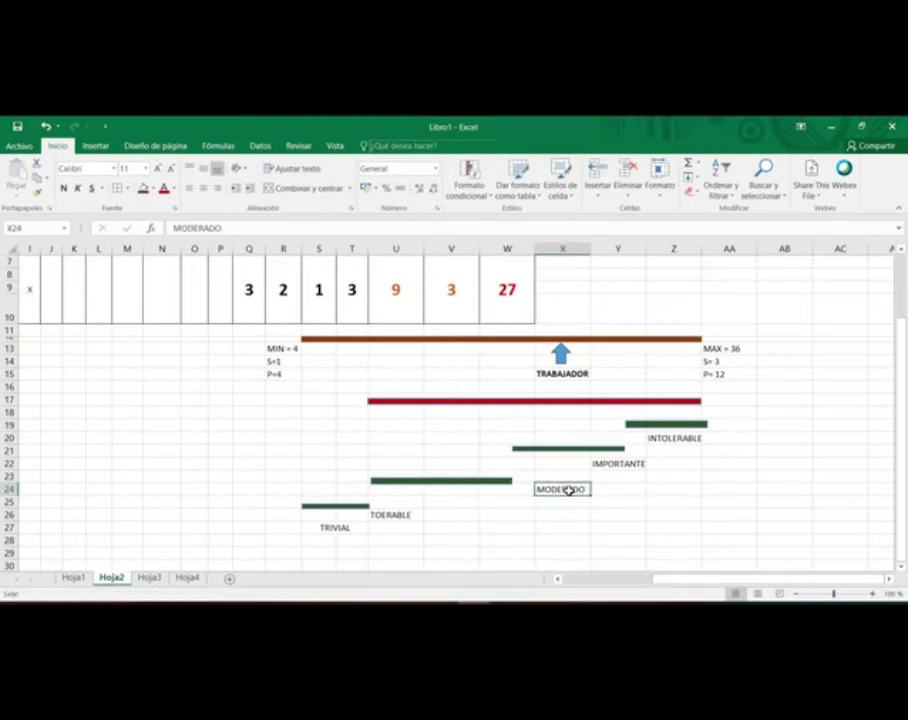
pyautogui.hotkey('ctrl', 'c')
pyautogui.click(513, 490)
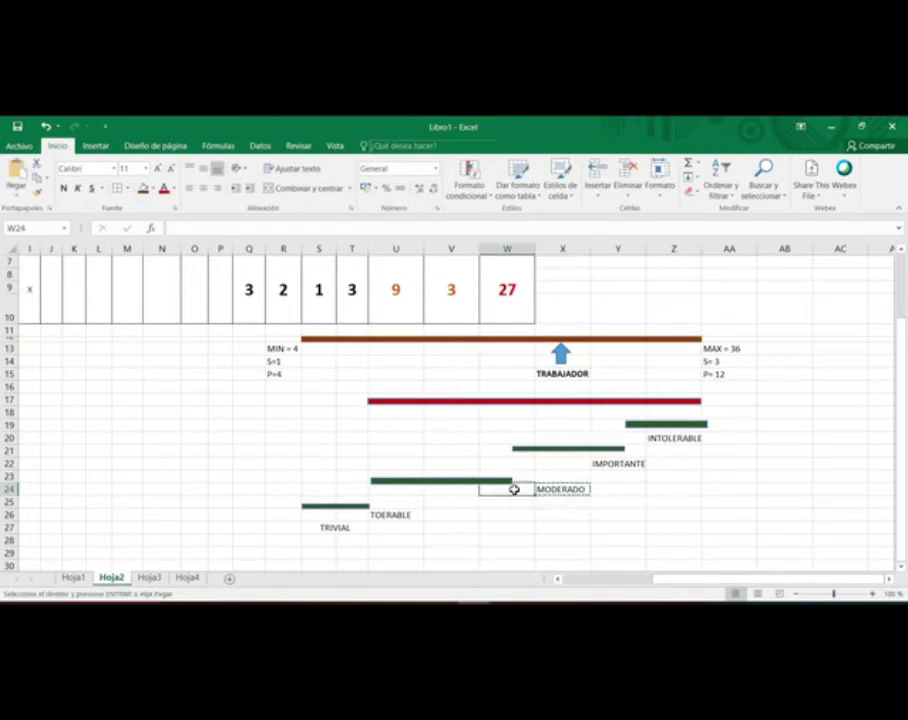
pyautogui.hotkey('ctrl', 'v')
pyautogui.click(560, 490)
pyautogui.click(723, 501)
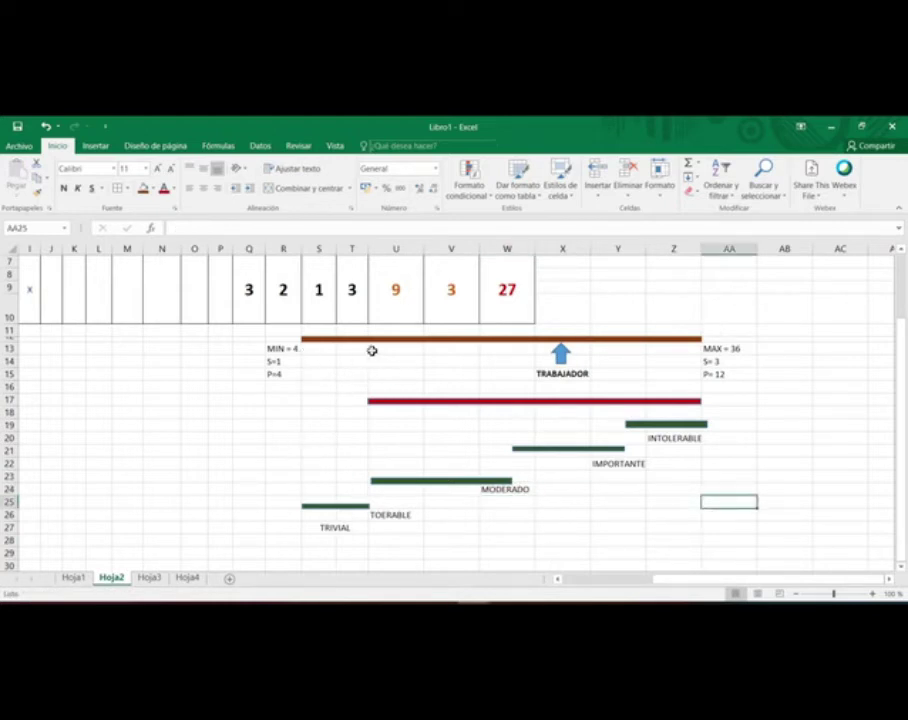
# Step: Draw a thin vertical blue bar at the start of the red bar, spanning rows 16 to 18
pyautogui.click(96, 146)
pyautogui.click(220, 164)
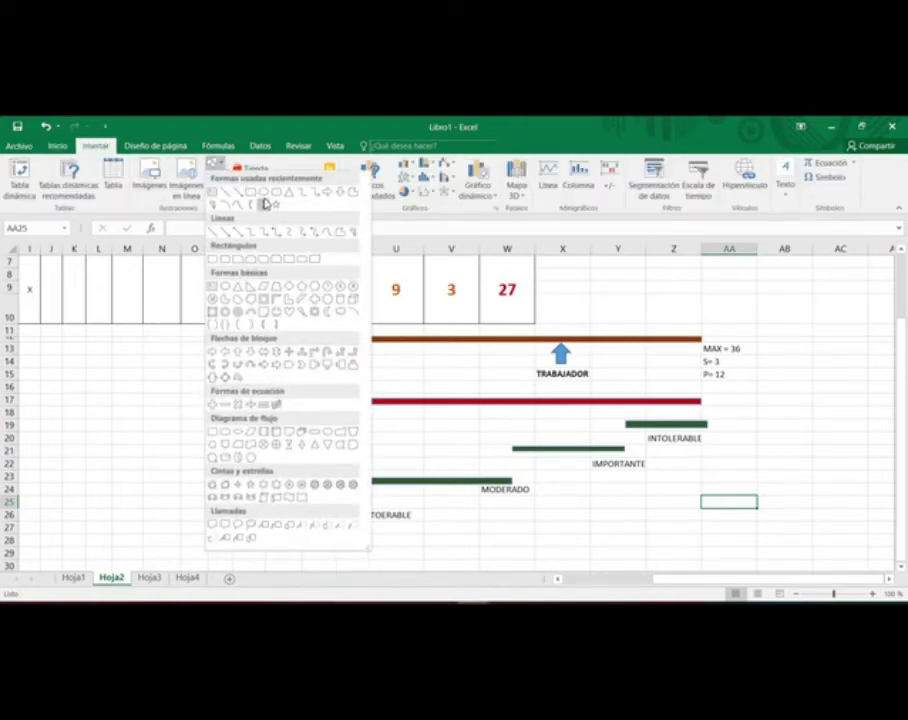
pyautogui.click(262, 191)
pyautogui.moveTo(366, 383); pyautogui.dragTo(367, 421)
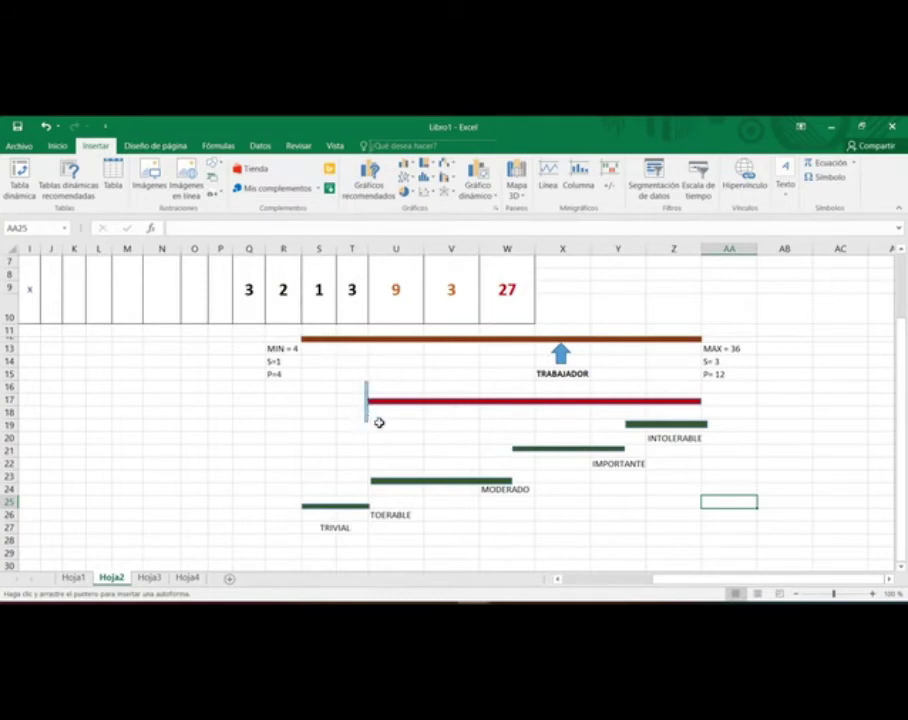
pyautogui.click(727, 510)
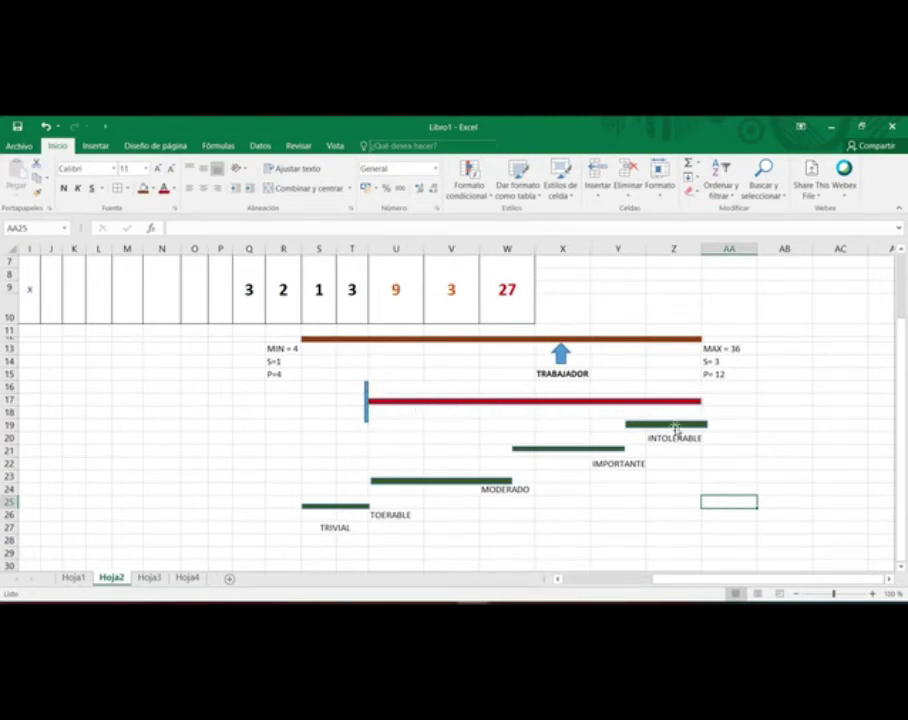
# Step: Move the merged TRIVIAL label from S27:T27 to R26:S26, in the same row as TOERABLE
pyautogui.click(346, 529)
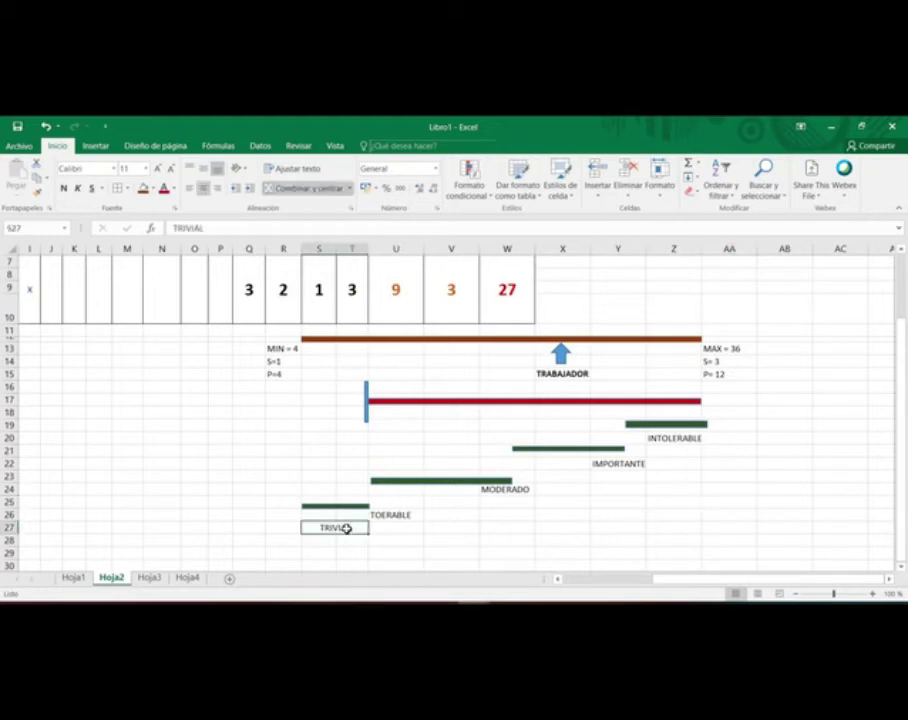
pyautogui.moveTo(304, 521)
pyautogui.mouseDown()
pyautogui.moveTo(282, 508)
pyautogui.moveTo(348, 508)
pyautogui.moveTo(302, 512)
pyautogui.mouseUp()
pyautogui.moveTo(390, 515); pyautogui.dragTo(600, 515)
# Step: Try the blue arrow at another position along the brown scale bar and return it above TRABAJADOR
pyautogui.click(561, 356)
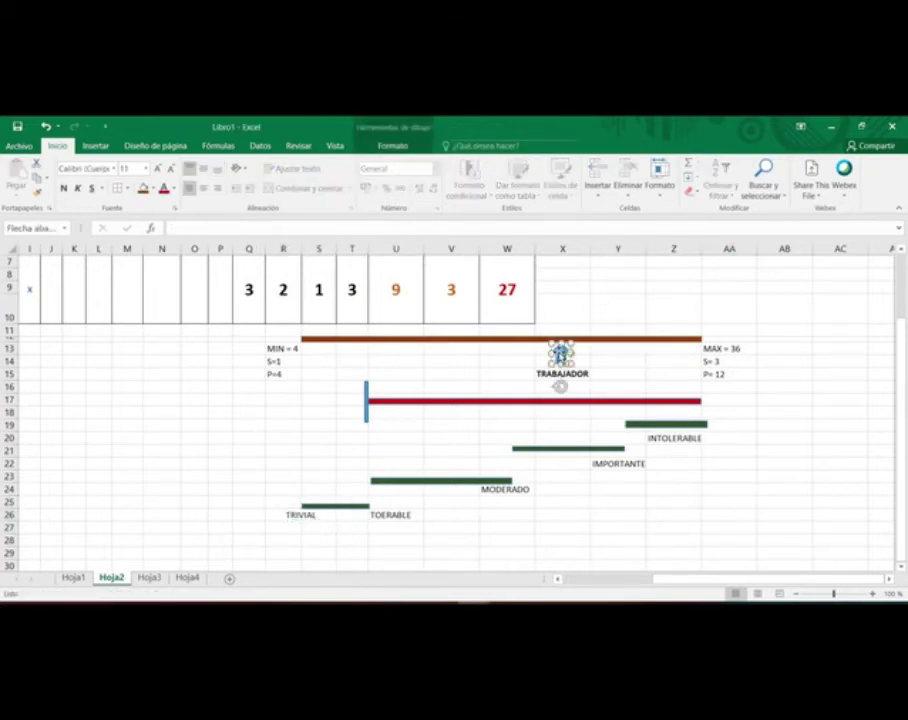
pyautogui.moveTo(561, 356); pyautogui.dragTo(596, 370)
pyautogui.moveTo(654, 376); pyautogui.dragTo(559, 350)
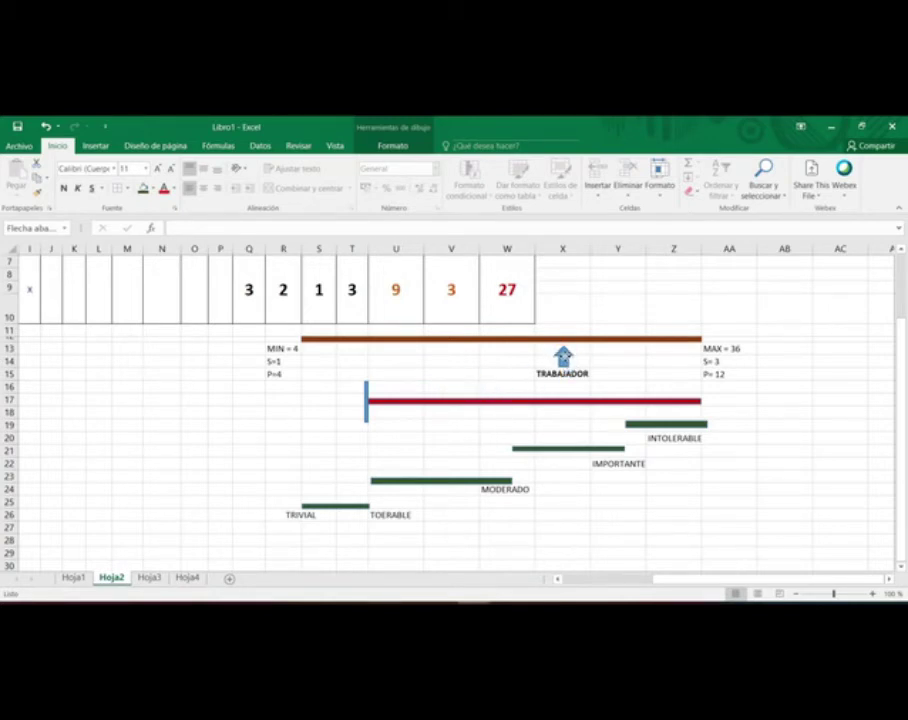
pyautogui.click(560, 352)
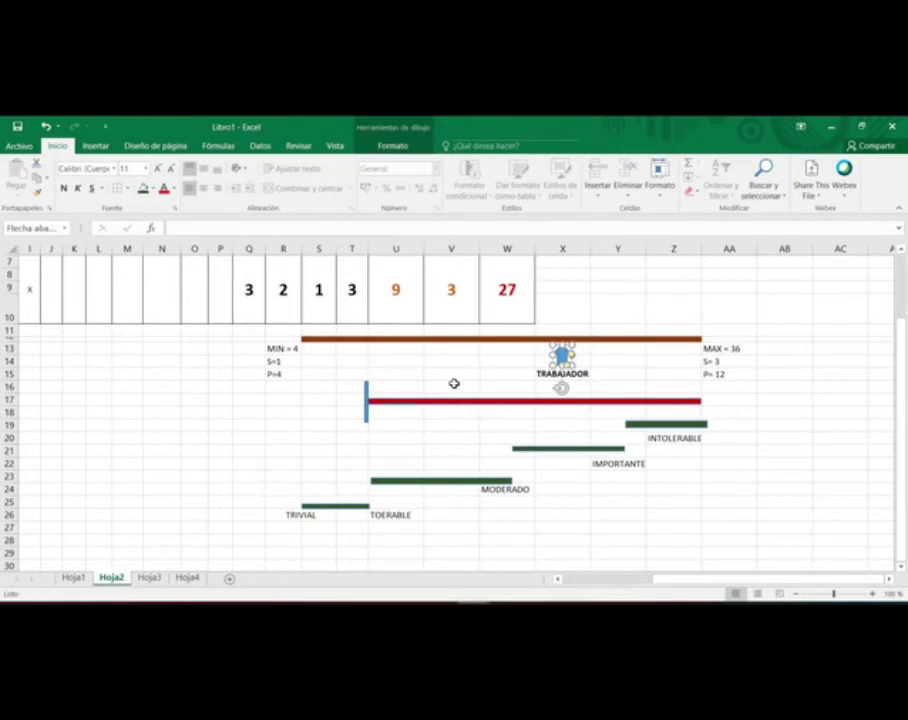
pyautogui.click(738, 425)
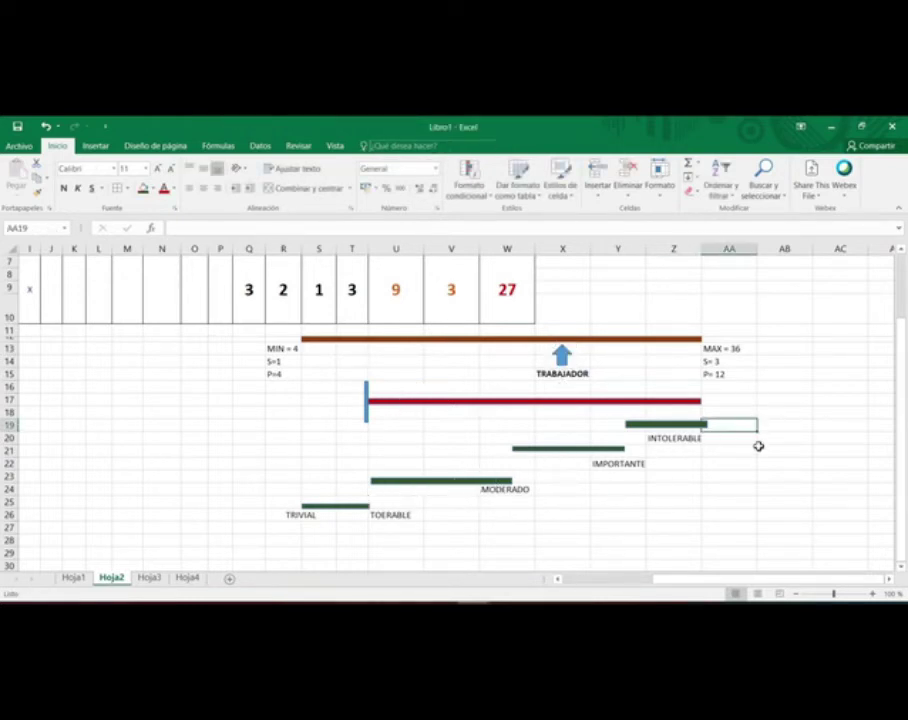
pyautogui.press('Right')
pyautogui.press('Down')
pyautogui.press('Down')
pyautogui.press('Left')
pyautogui.press('Left')
pyautogui.press('Down')
pyautogui.press('Down')
pyautogui.press('Left')
pyautogui.press('Left')
pyautogui.press('Down')
pyautogui.press('Down')
pyautogui.press('Left')
pyautogui.press('Down')
pyautogui.press('Right')
pyautogui.press('Right')
pyautogui.press('Right')
pyautogui.press('Up')
pyautogui.press('Up')
pyautogui.press('Up')
pyautogui.press('Up')
pyautogui.click(744, 472)
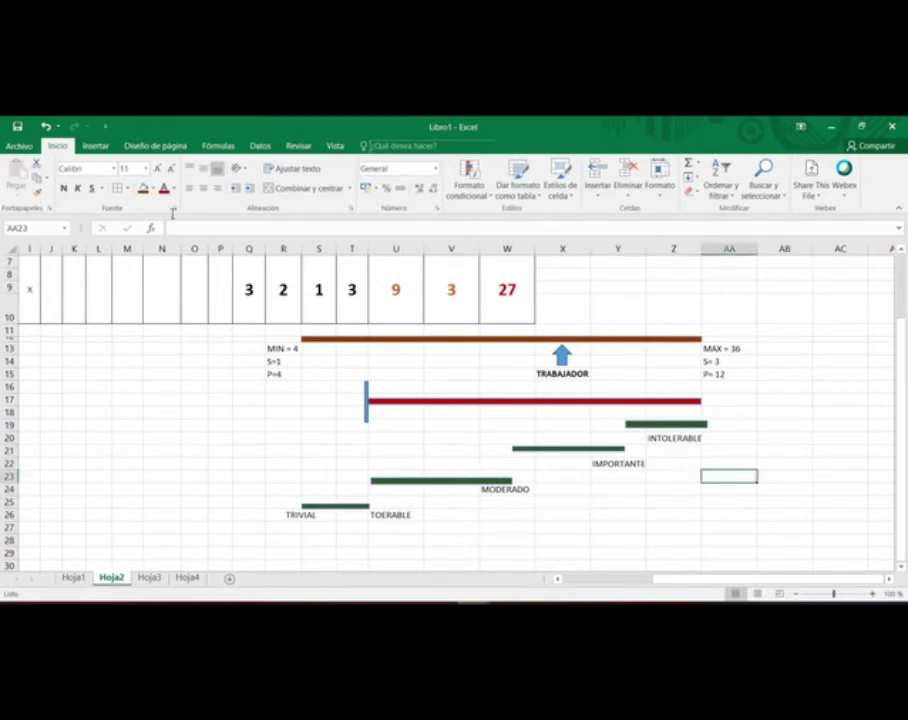
# Step: Draw a rounded rectangle about 15.5 cm wide and 4.9 cm high over the red bar and the upper three green bars
pyautogui.click(98, 146)
pyautogui.click(213, 164)
pyautogui.click(277, 193)
pyautogui.moveTo(356, 375)
pyautogui.mouseDown()
pyautogui.moveTo(484, 493)
pyautogui.moveTo(734, 472)
pyautogui.moveTo(750, 496)
pyautogui.mouseUp()
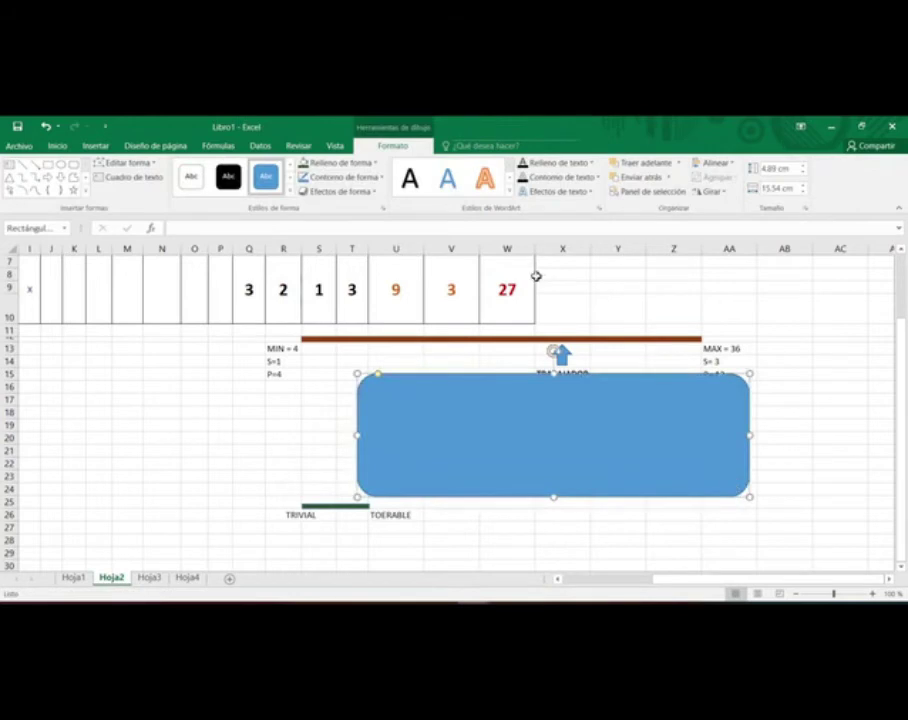
# Step: Give the rounded rectangle an orange outline and no fill so it frames the bars
pyautogui.click(340, 177)
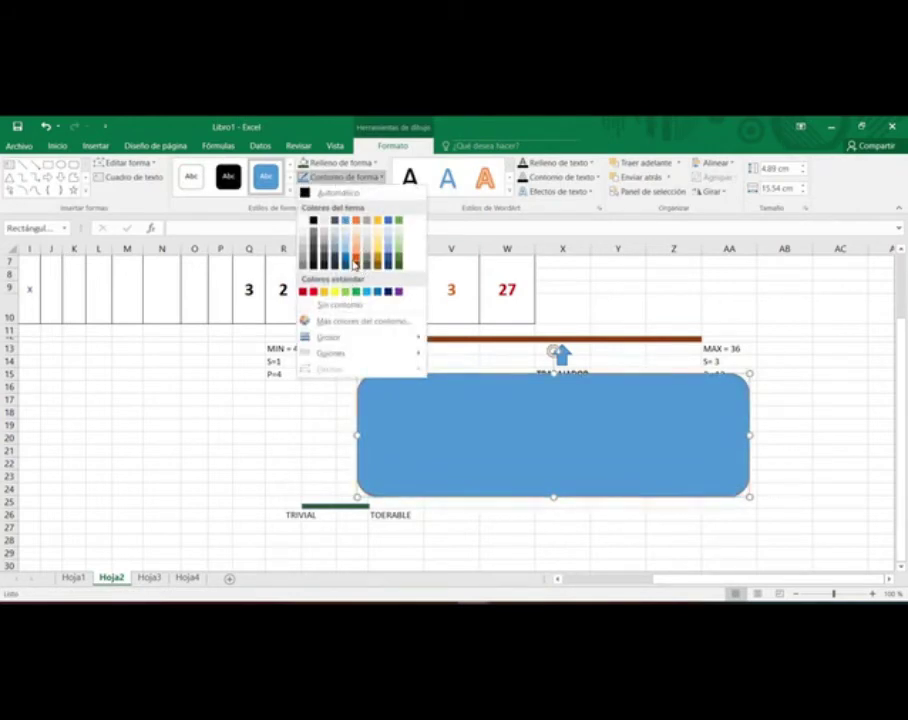
pyautogui.click(352, 226)
pyautogui.click(340, 162)
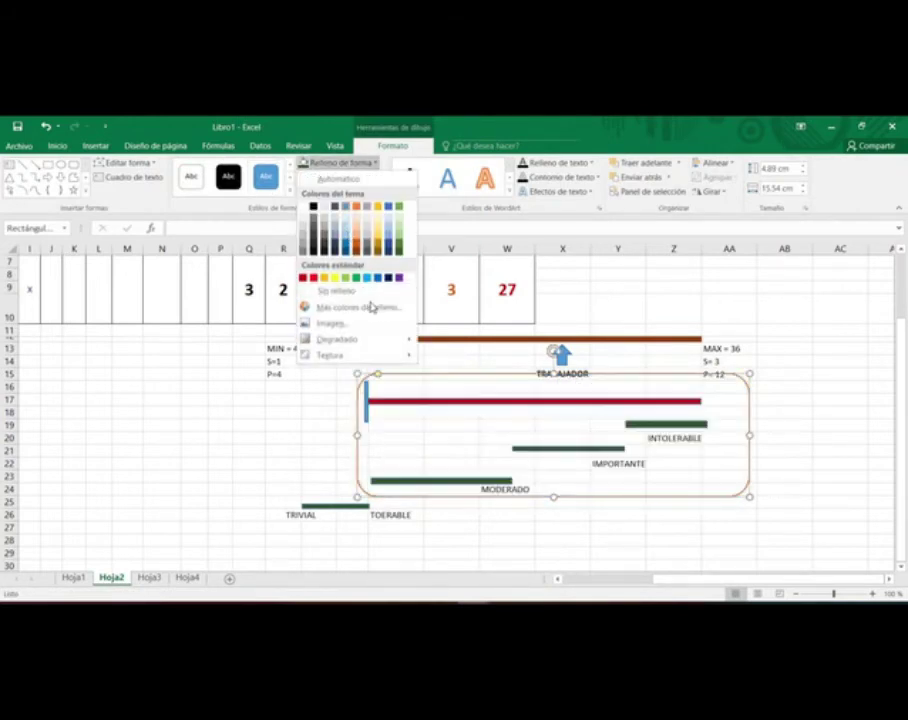
pyautogui.click(375, 290)
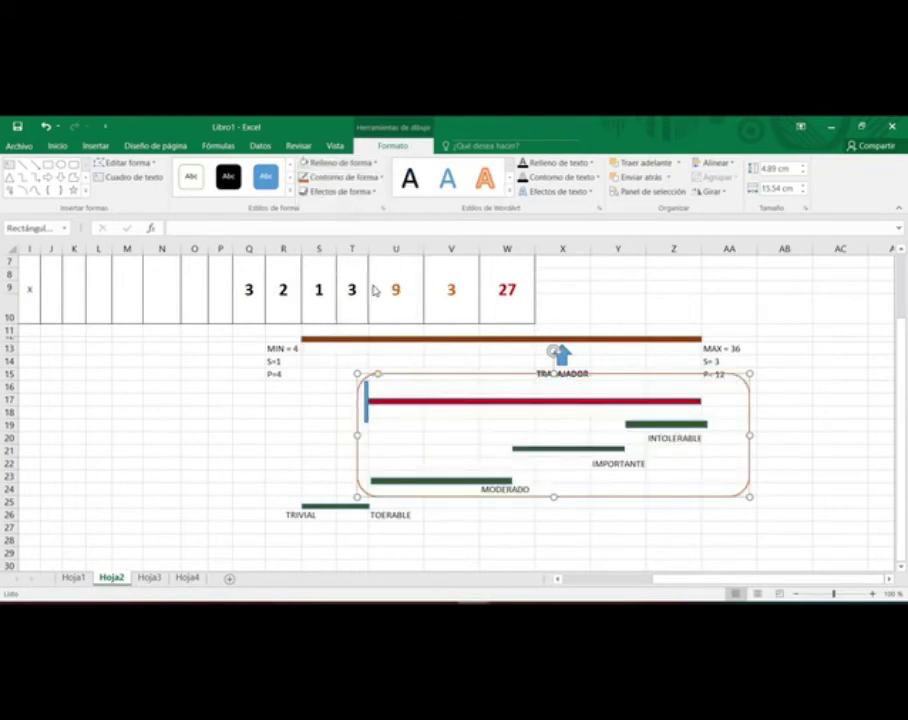
pyautogui.click(870, 481)
# Step: Enter the label NO ACEPTABLE in AB19, beside the orange frame
pyautogui.click(799, 426)
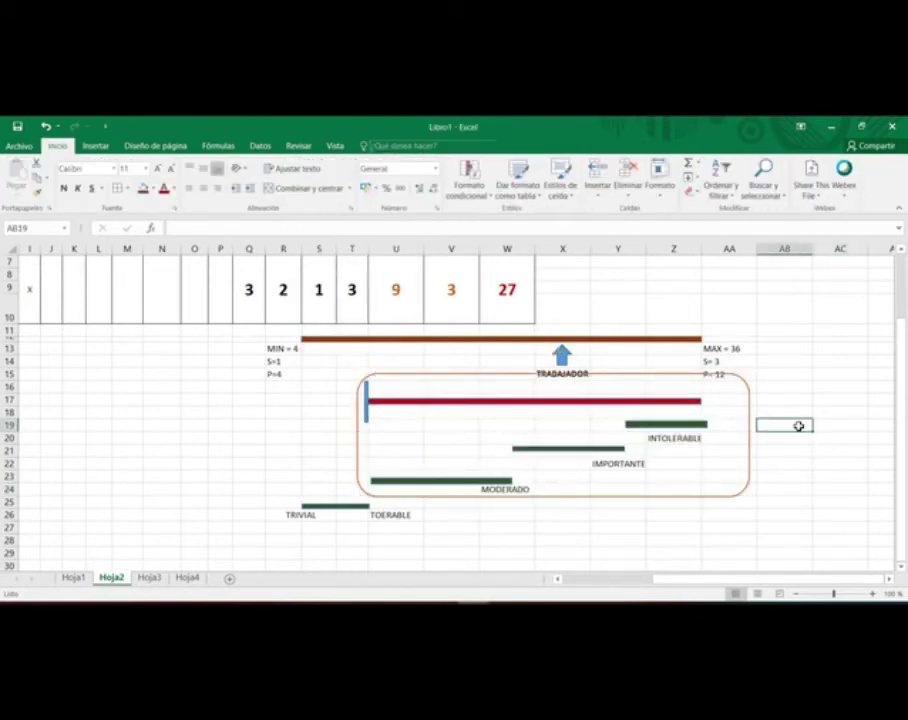
pyautogui.write('NO ACEPTABLE')
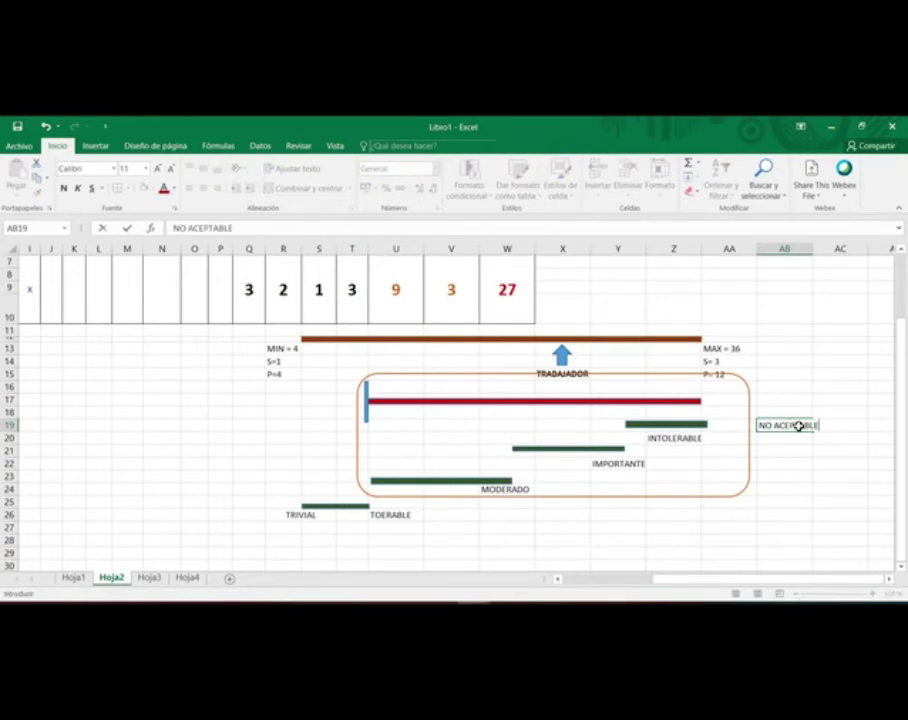
pyautogui.press('Return')
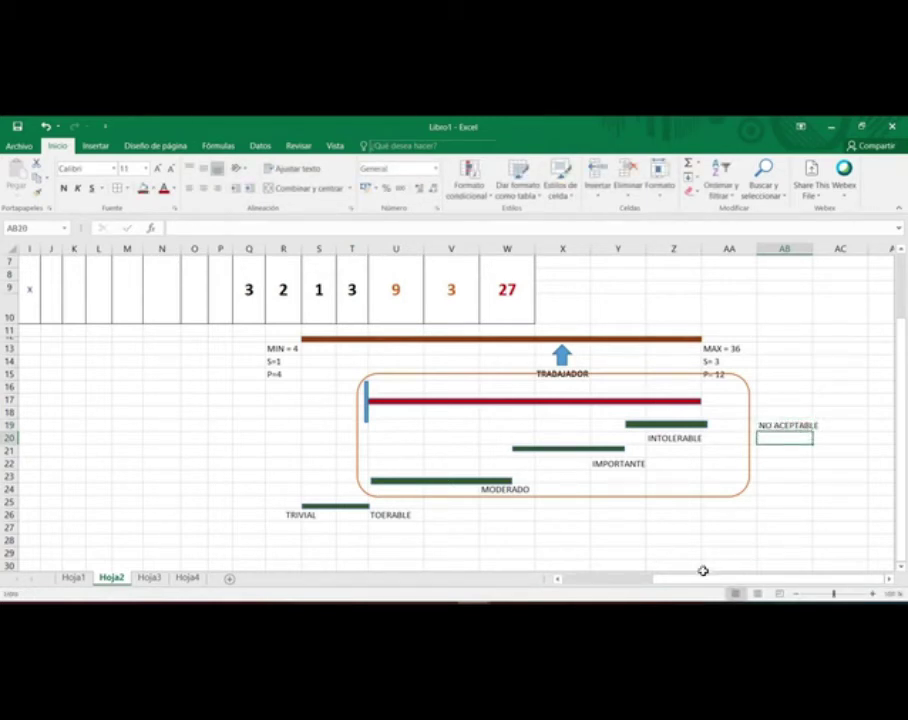
# Step: Duplicate the orange frame toward the TRIVIAL bar and pull the original frame's near edge in to the start of column U
pyautogui.moveTo(636, 497); pyautogui.dragTo(481, 572)
pyautogui.moveTo(259, 599); pyautogui.dragTo(264, 525)
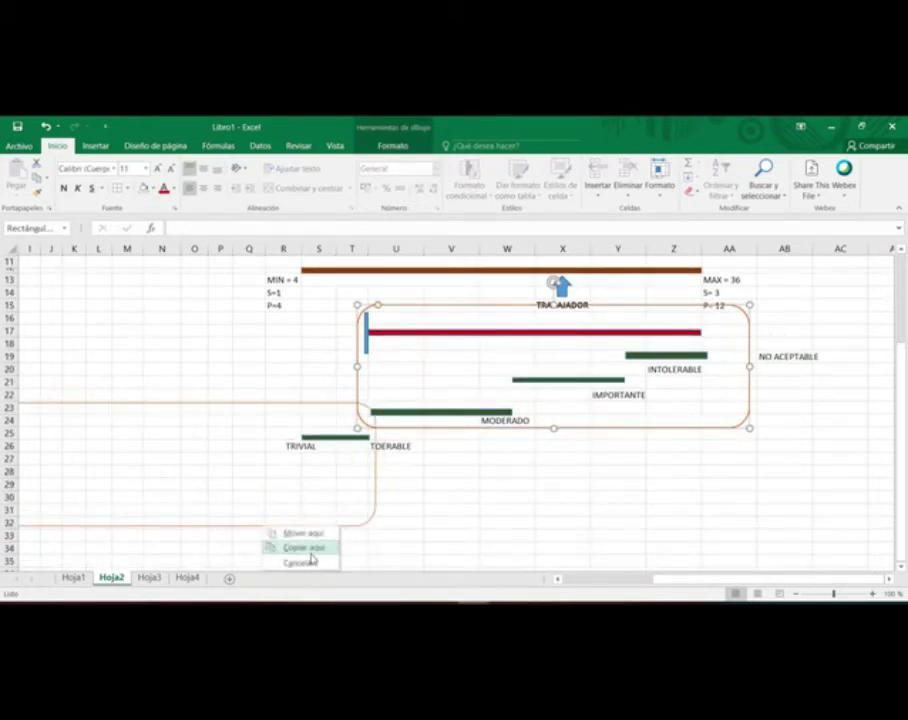
pyautogui.click(310, 549)
pyautogui.moveTo(364, 368); pyautogui.dragTo(373, 369)
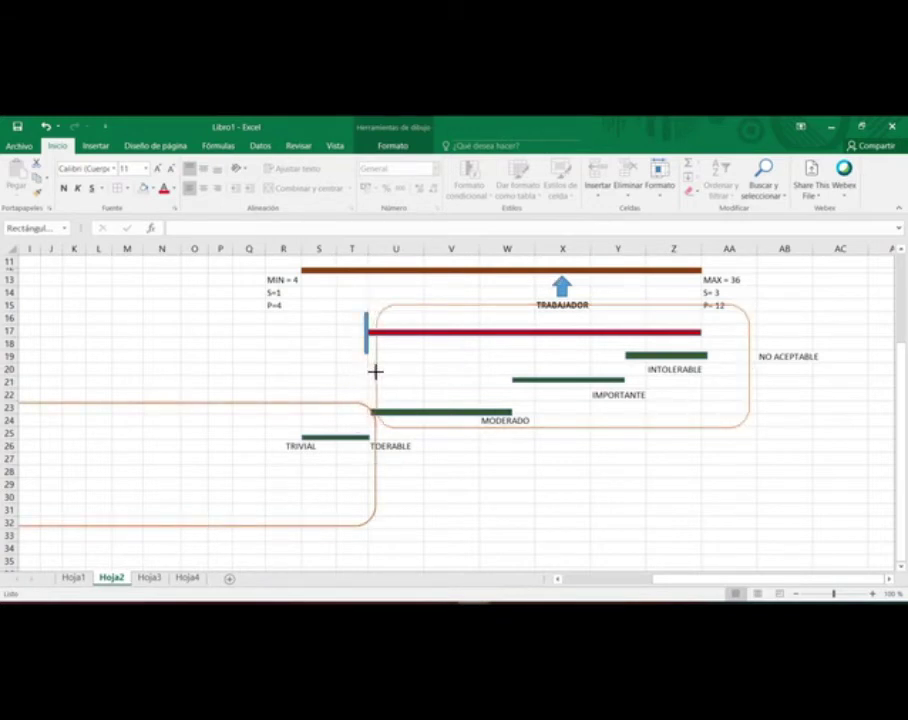
# Step: Reposition and shrink the copied frame around the TRIVIAL bar, spanning columns R to T and rows 23 to 29
pyautogui.click(307, 526)
pyautogui.moveTo(307, 529); pyautogui.dragTo(395, 531)
pyautogui.moveTo(75, 464); pyautogui.dragTo(249, 467)
pyautogui.moveTo(420, 531); pyautogui.dragTo(318, 519)
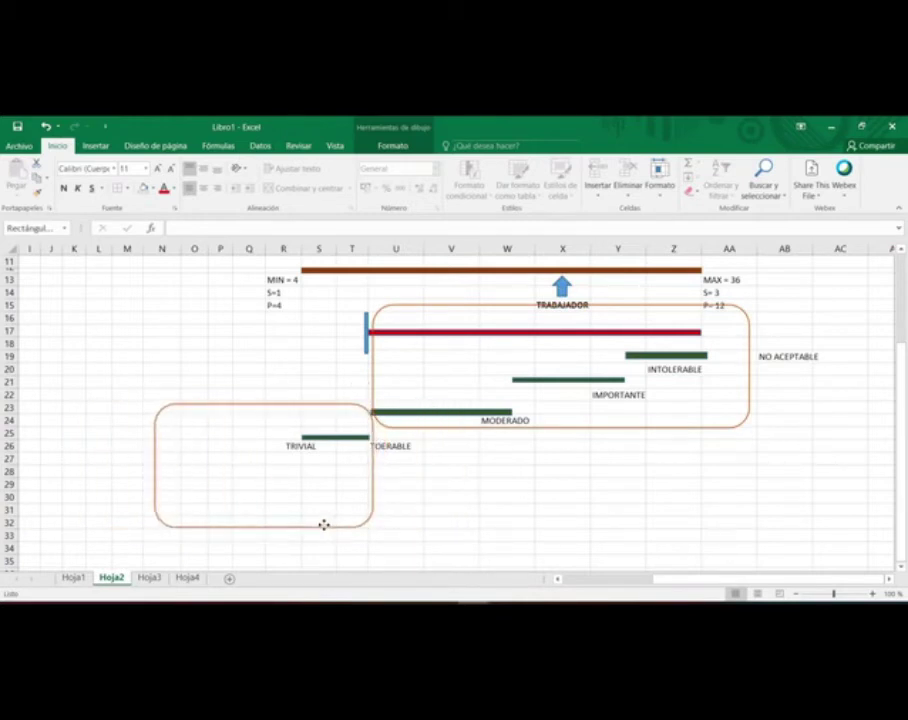
pyautogui.moveTo(155, 527)
pyautogui.mouseDown()
pyautogui.moveTo(290, 486)
pyautogui.moveTo(280, 489)
pyautogui.mouseUp()
# Step: Enter the label ACEPTABLE in P26, beside the smaller orange frame
pyautogui.click(221, 445)
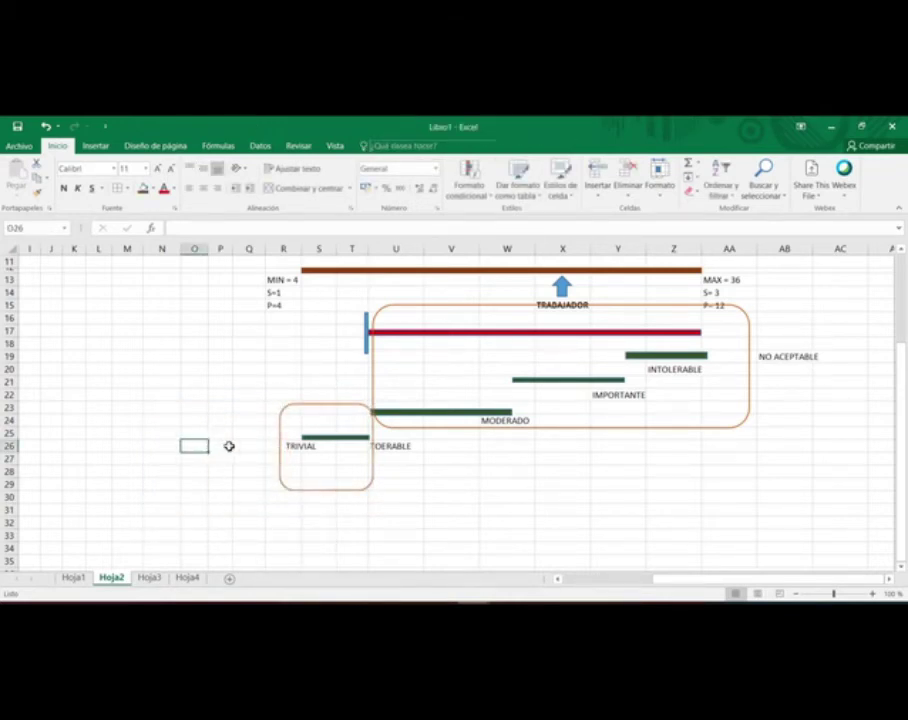
pyautogui.write('ACE')
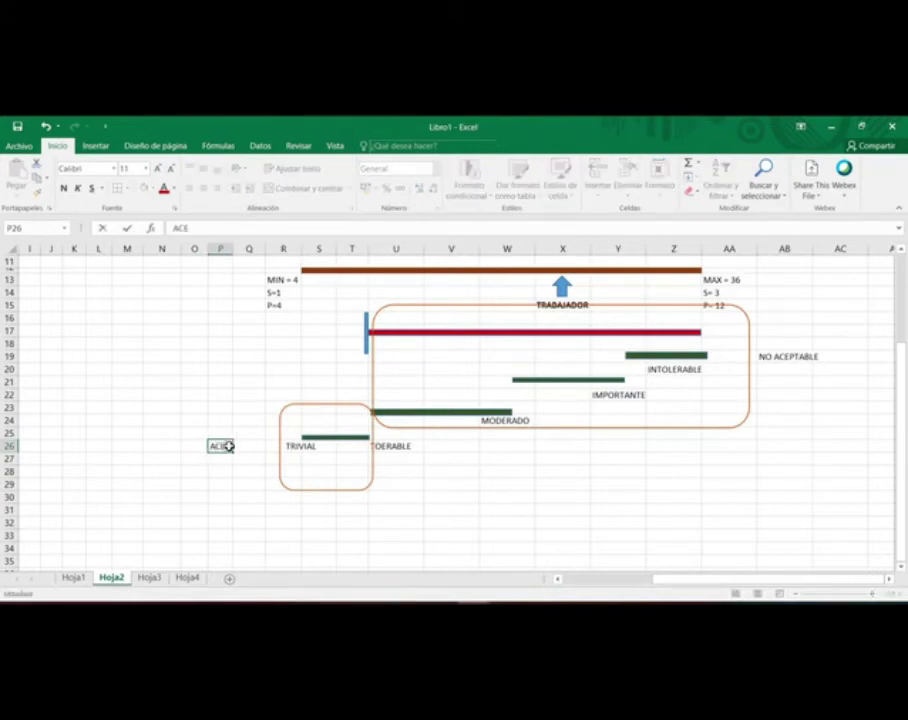
pyautogui.press('Return')
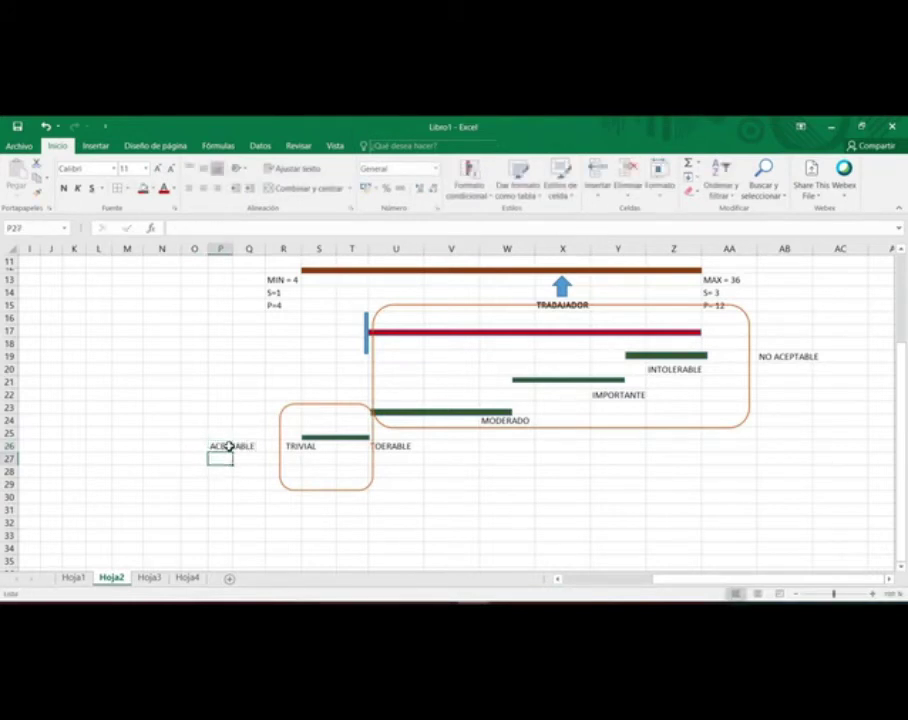
pyautogui.click(658, 449)
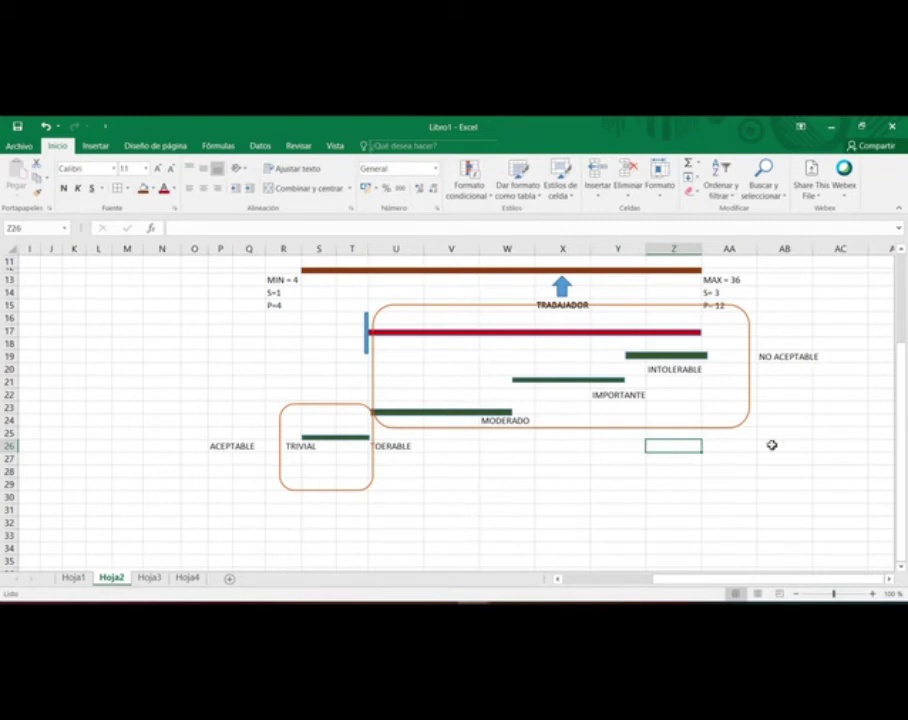
pyautogui.click(332, 524)
pyautogui.click(673, 471)
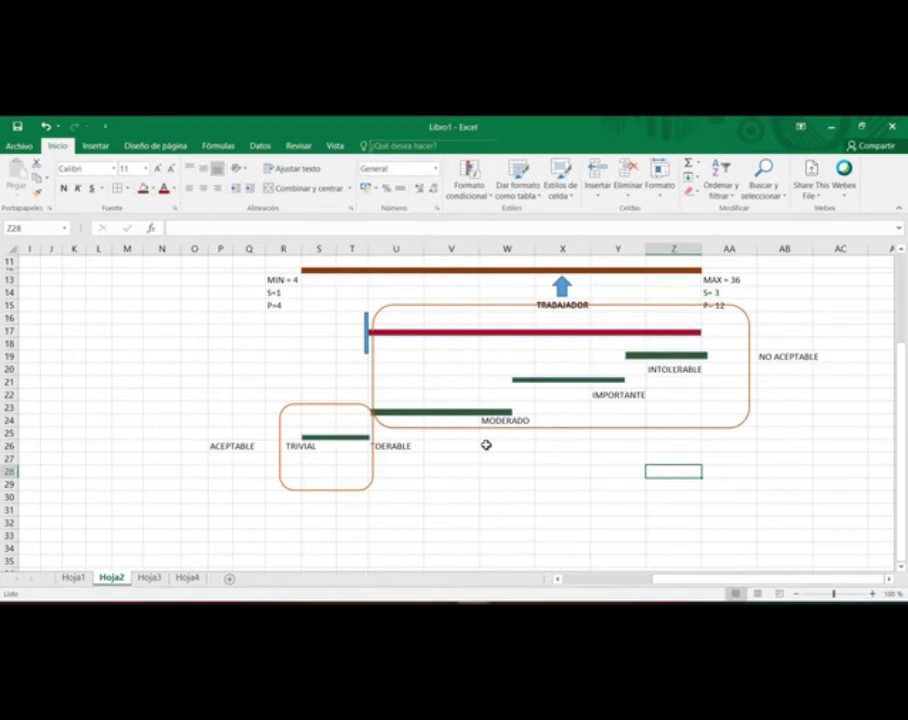
# Step: Copy the Nivel de Riesgo interpretation table image from Hoja4 into Hoja2 and place it beside the matrix, starting near column AA
pyautogui.click(187, 578)
pyautogui.click(373, 380)
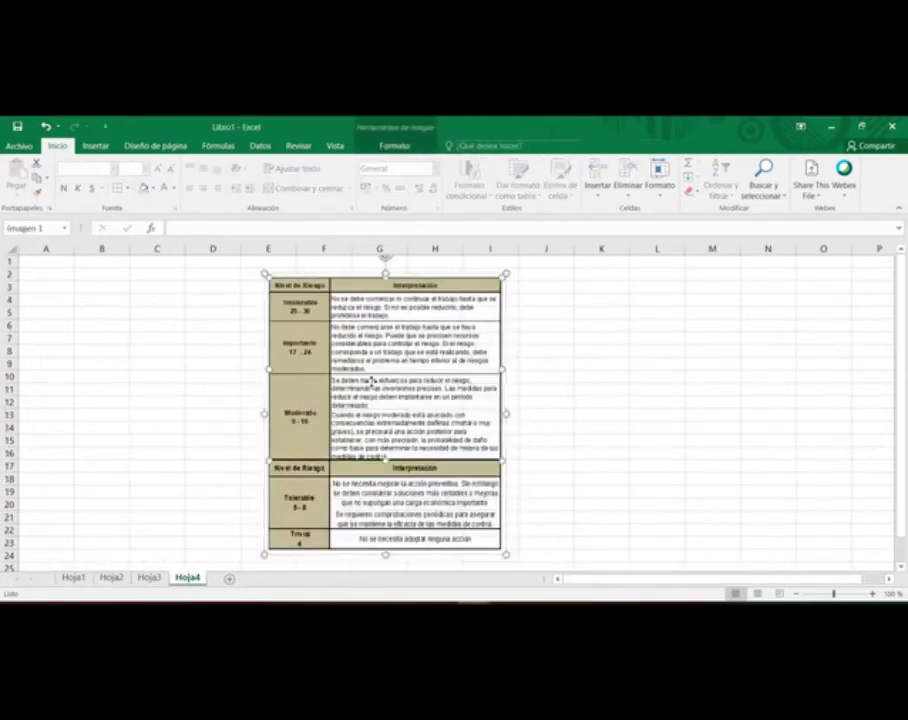
pyautogui.click(82, 580)
pyautogui.click(112, 578)
pyautogui.scroll(3, 903, 272)
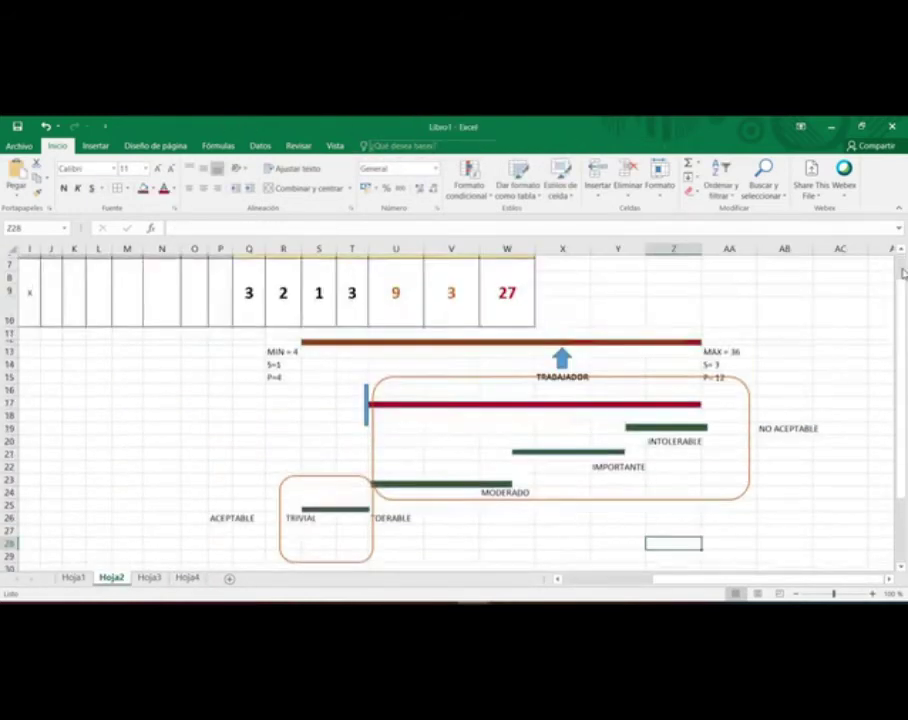
pyautogui.click(124, 517)
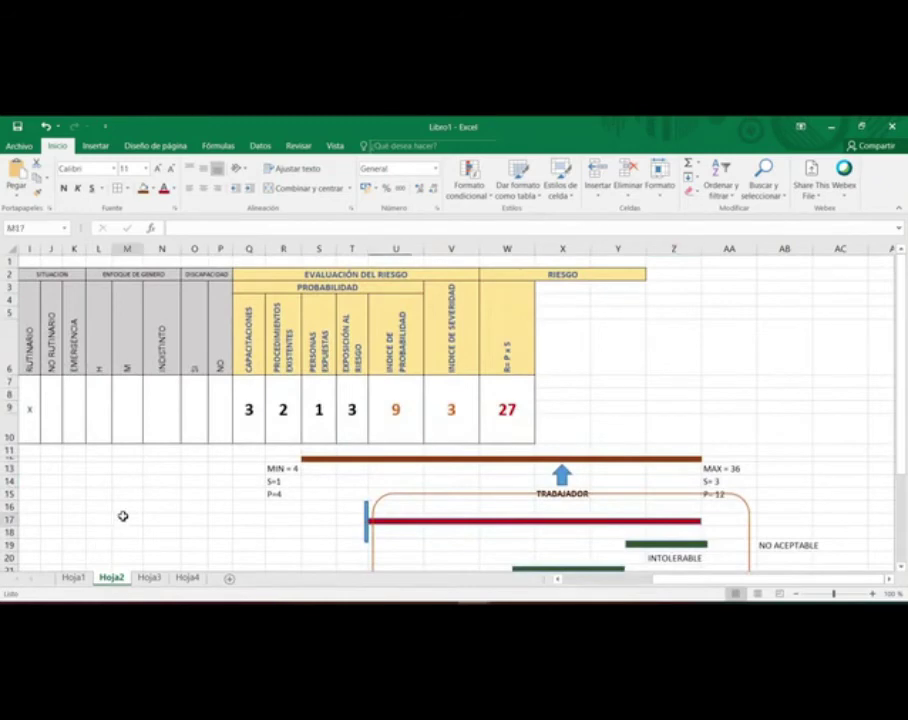
pyautogui.hotkey('ctrl', 'v')
pyautogui.moveTo(243, 563); pyautogui.dragTo(822, 315)
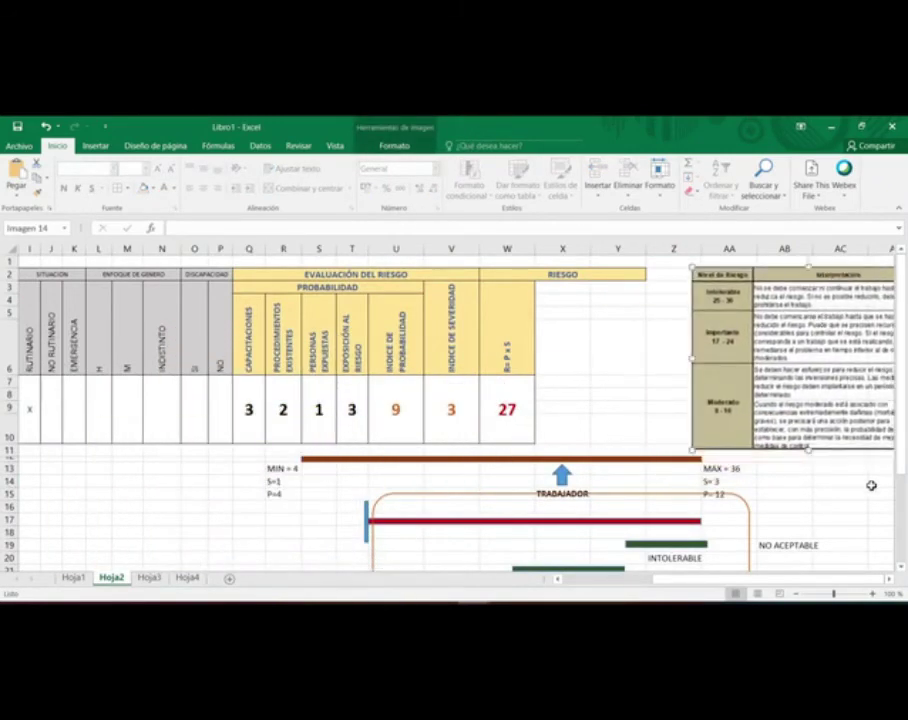
# Step: Apply the formatting of the R= P x S heading to X3:X6 under RIESGO
pyautogui.click(873, 594)
pyautogui.click(873, 594)
pyautogui.click(873, 594)
pyautogui.click(873, 594)
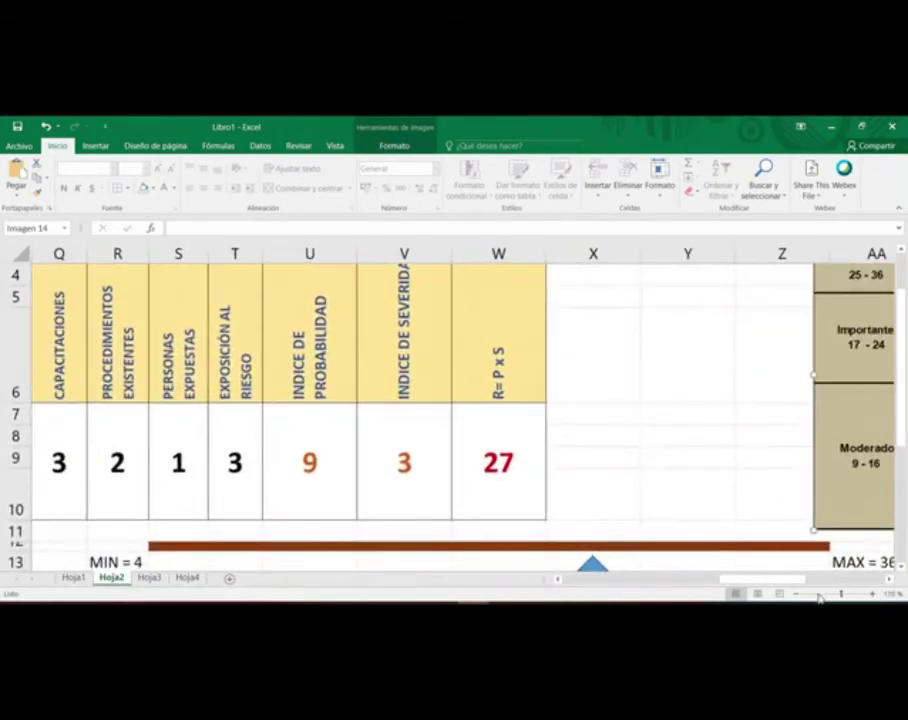
pyautogui.moveTo(776, 582); pyautogui.dragTo(840, 582)
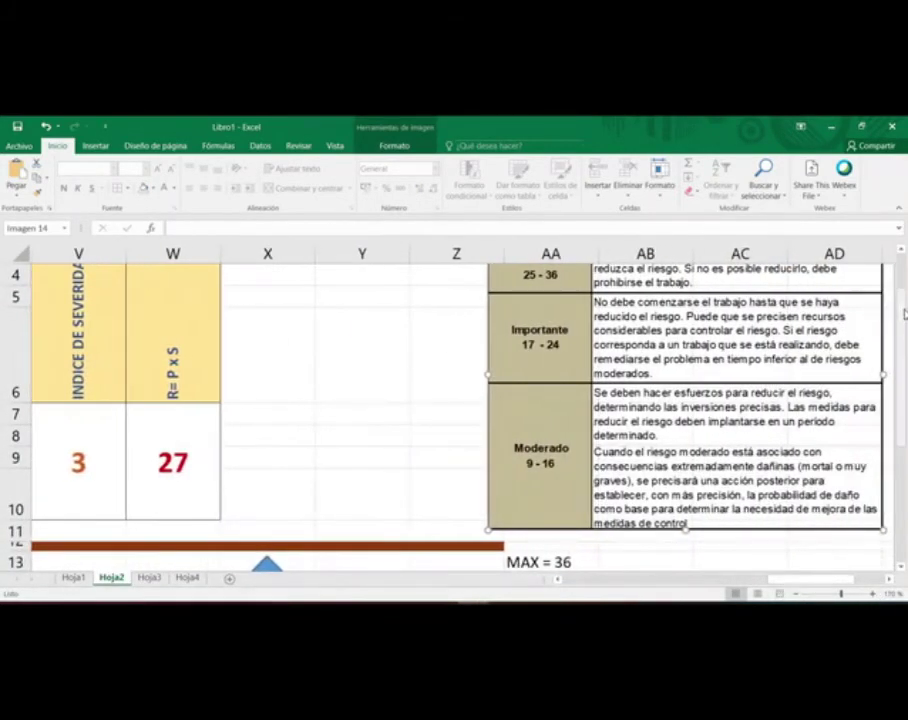
pyautogui.scroll(1, 903, 314)
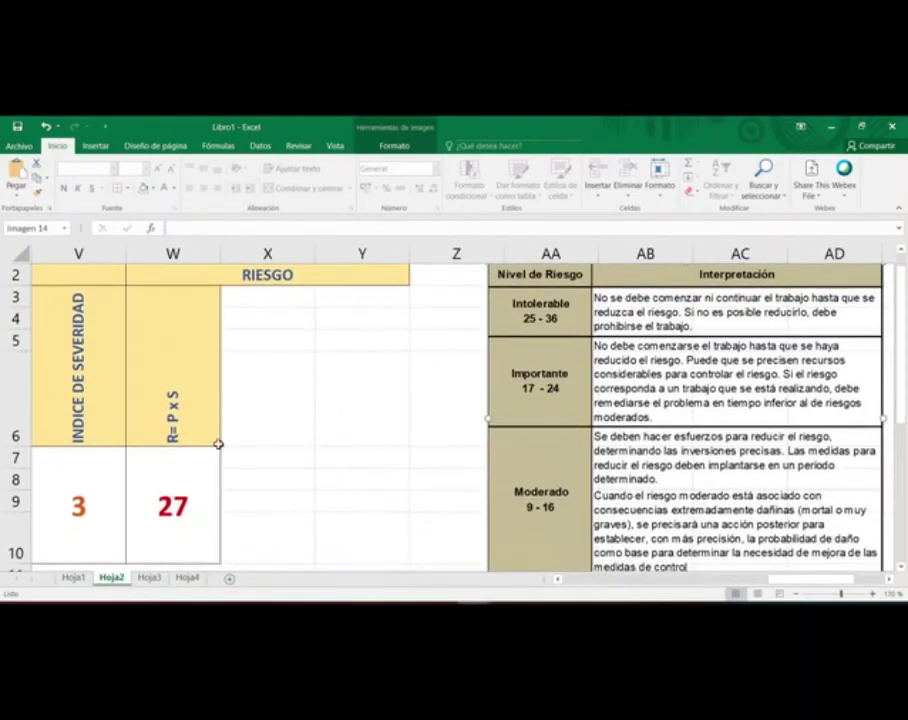
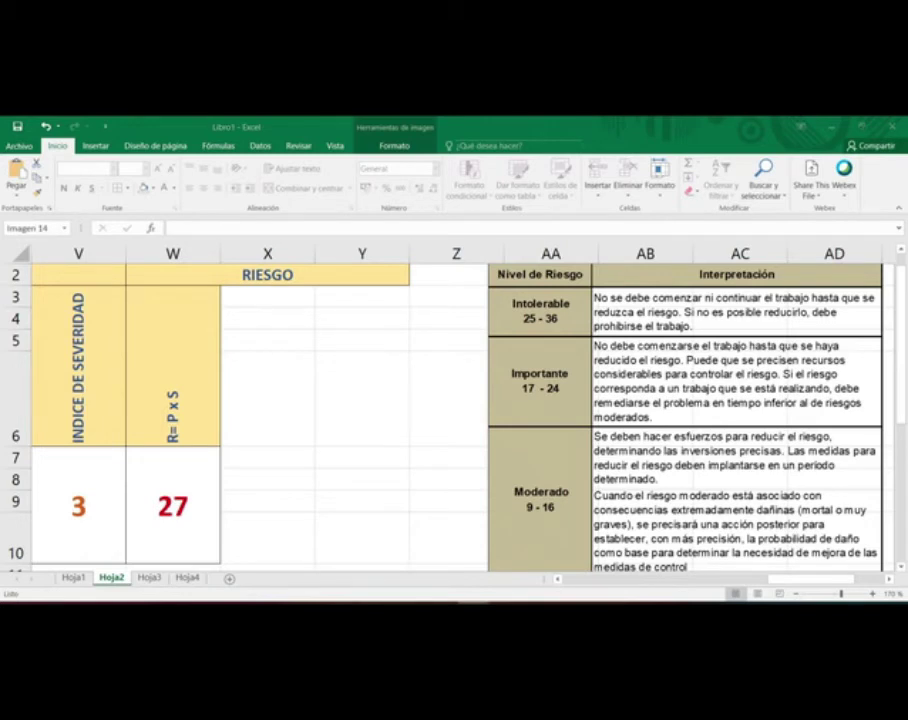
pyautogui.click(277, 295)
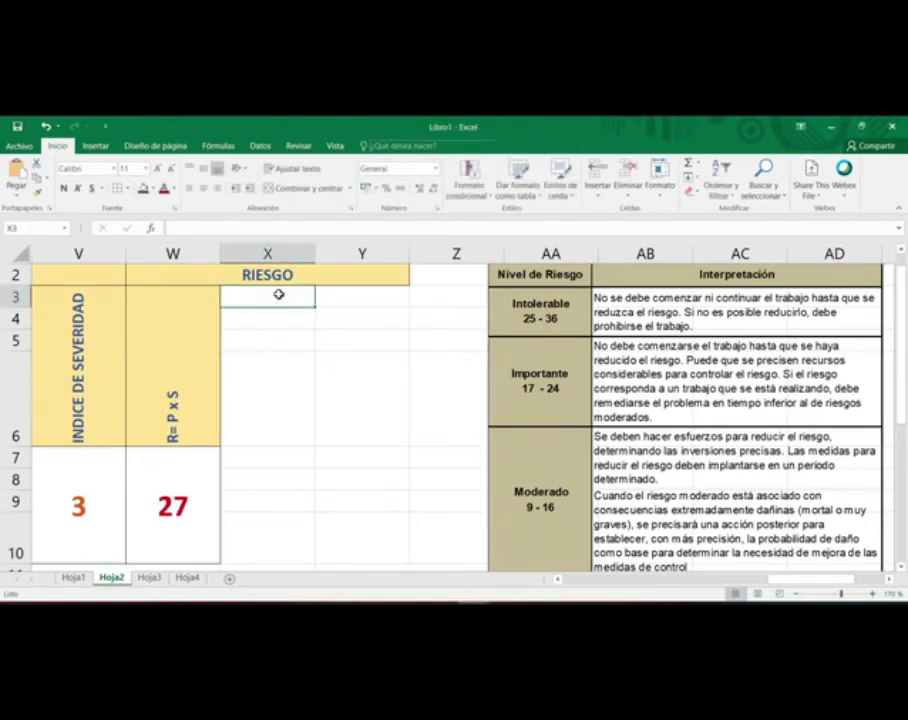
pyautogui.moveTo(275, 304); pyautogui.dragTo(229, 436)
pyautogui.click(201, 402)
pyautogui.click(280, 395)
# Step: Enter the heading NIVEL DE RIESGO in the formatted cell X3
pyautogui.doubleClick(280, 392)
pyautogui.write('NIVEL')
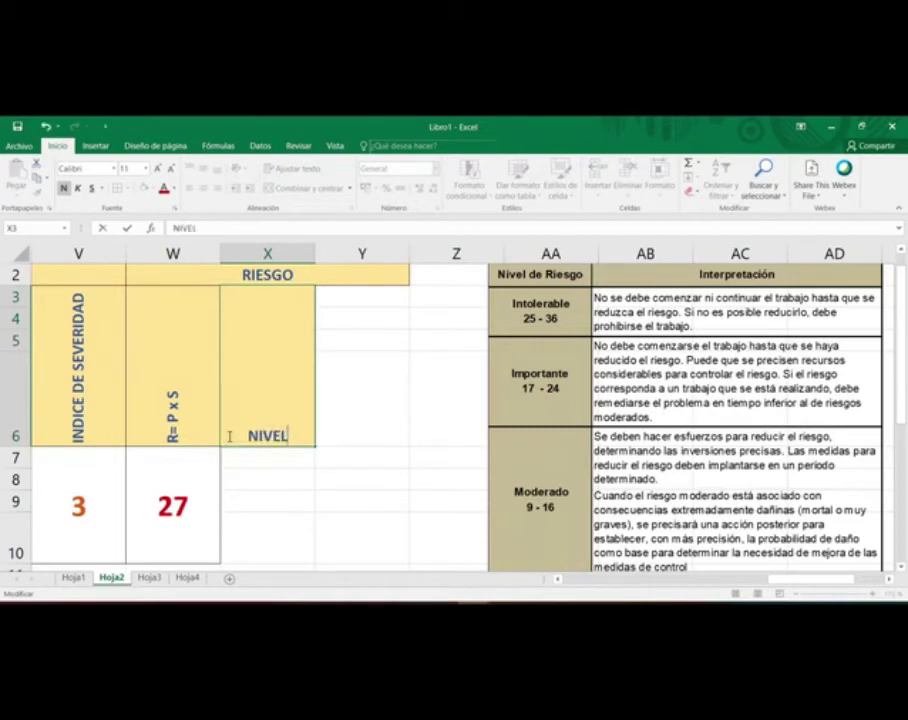
pyautogui.write(' DE RIESGO')
pyautogui.press('Return')
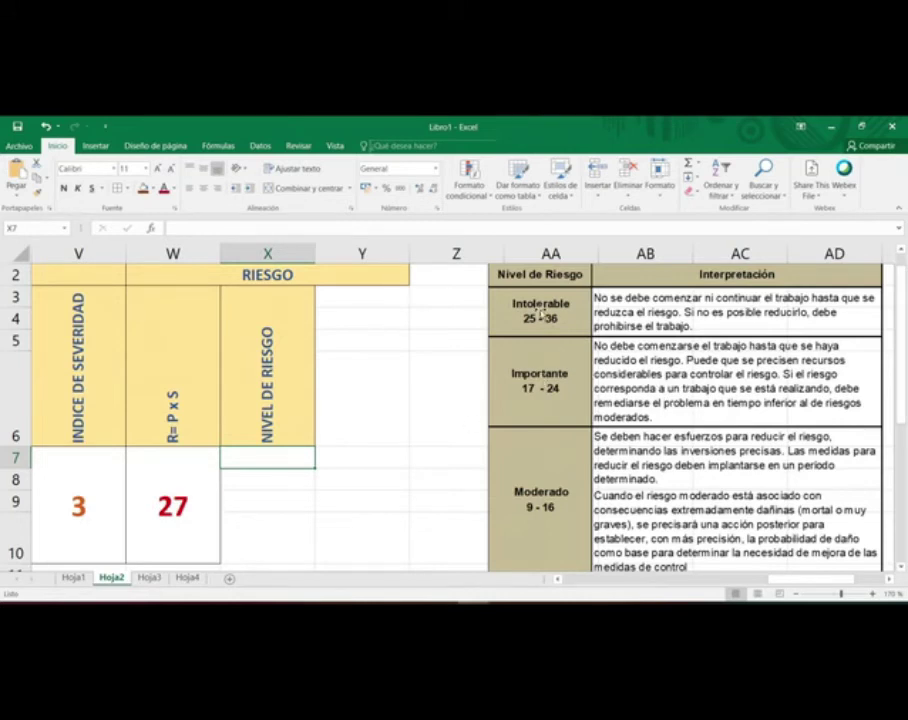
# Step: Shift the interpretation table image slightly down and move the blue arrow under the brown bar across to column Y
pyautogui.moveTo(573, 314); pyautogui.dragTo(573, 330)
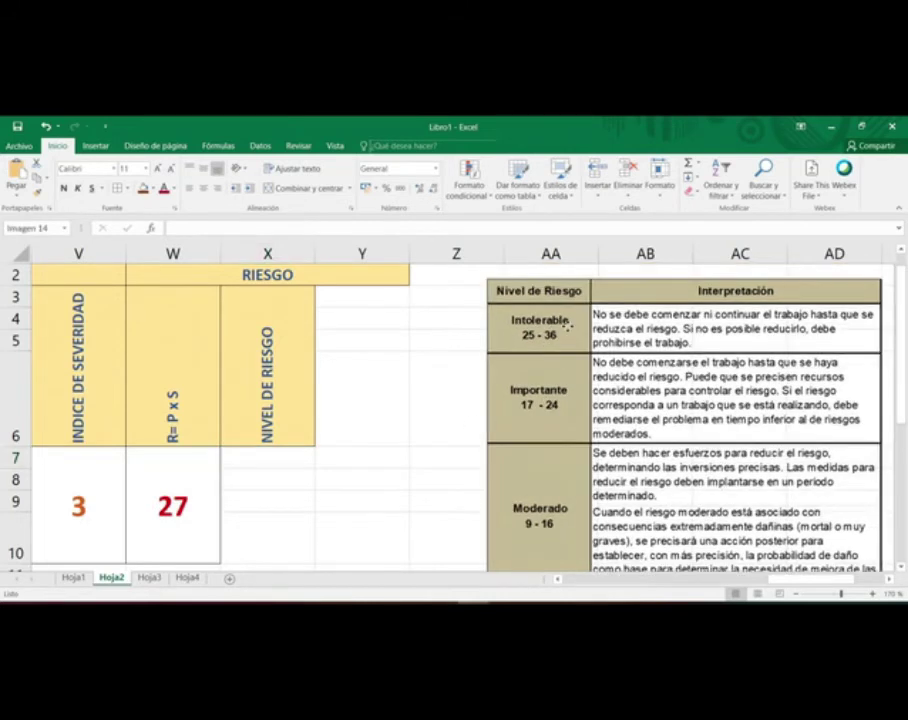
pyautogui.scroll(-3, 287, 419)
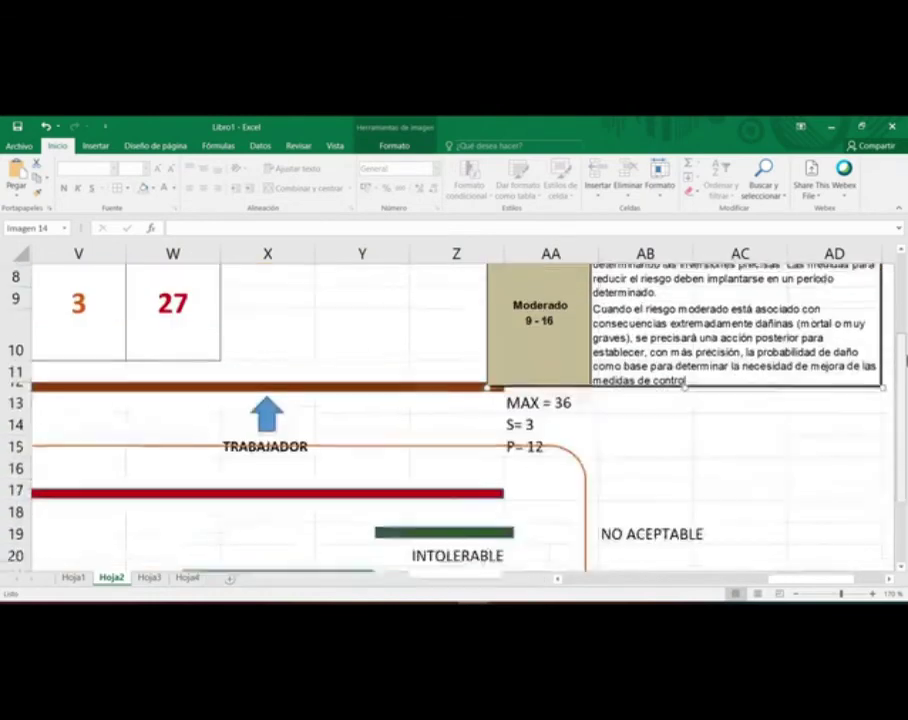
pyautogui.moveTo(266, 372)
pyautogui.mouseDown()
pyautogui.moveTo(426, 357)
pyautogui.moveTo(386, 372)
pyautogui.mouseUp()
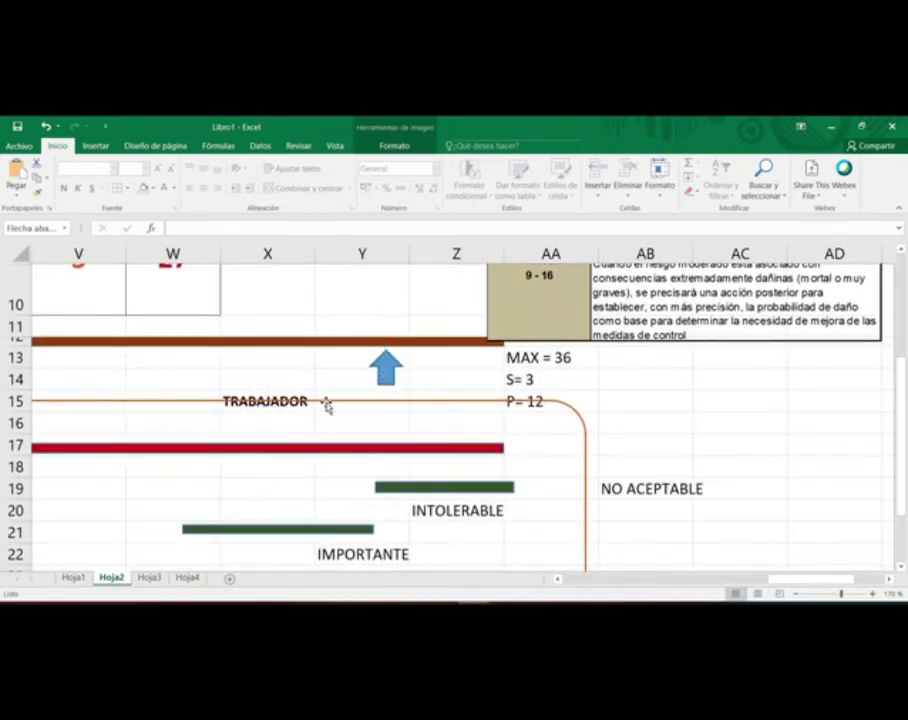
# Step: Move the TRABAJADOR label from X15 to Y15, below the blue arrow
pyautogui.click(268, 400)
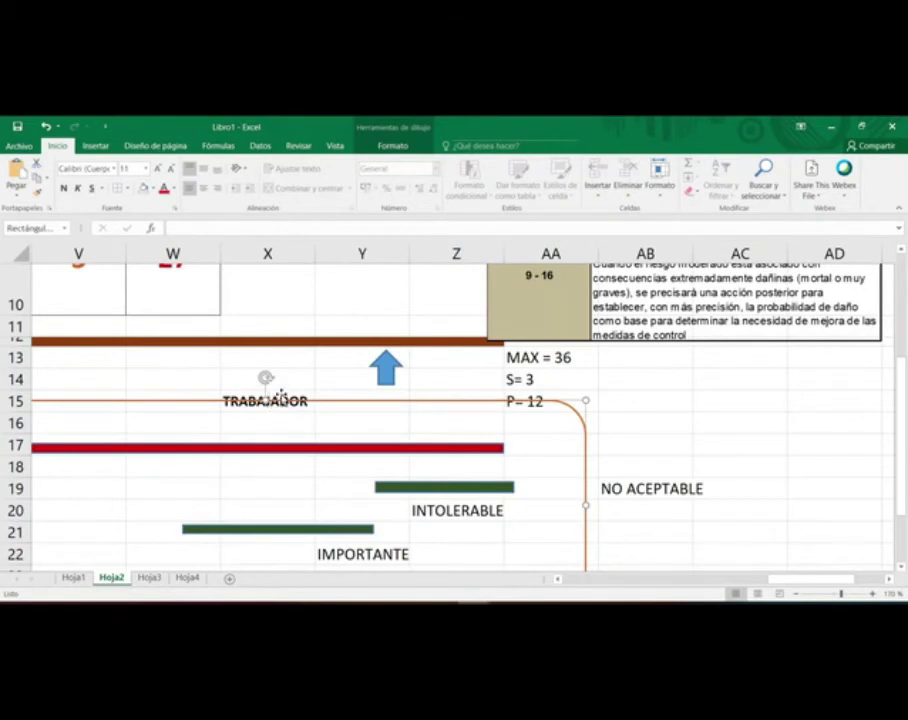
pyautogui.click(281, 395)
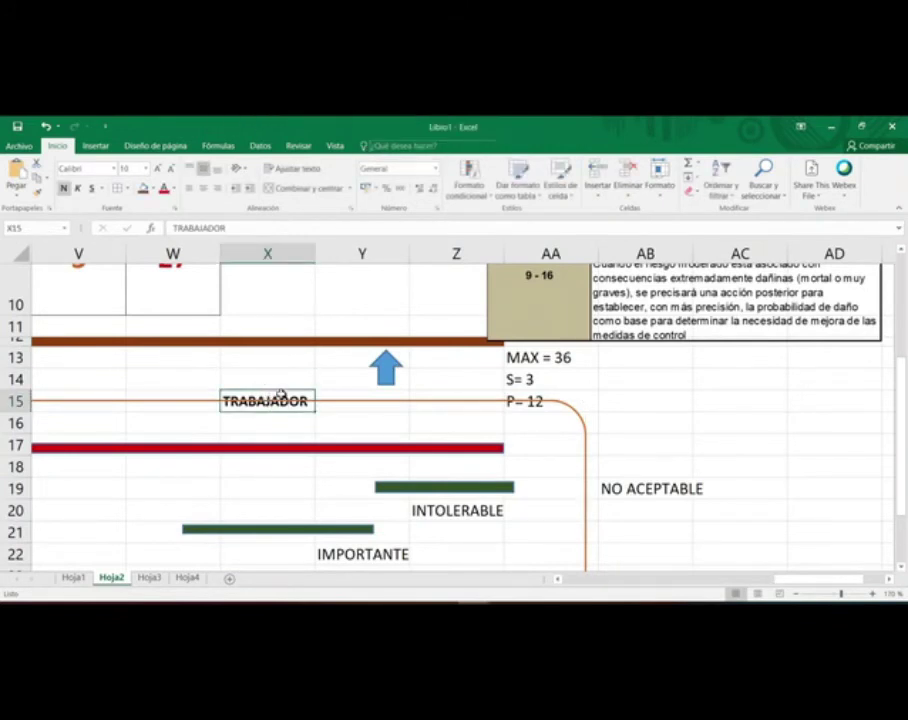
pyautogui.click(393, 395)
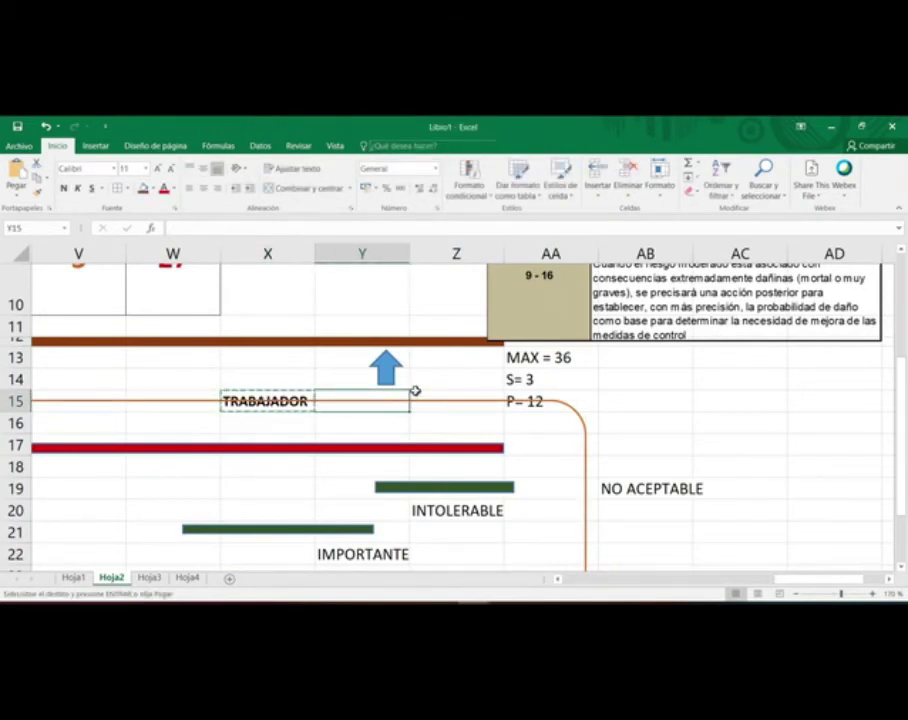
pyautogui.press('Return')
pyautogui.click(750, 382)
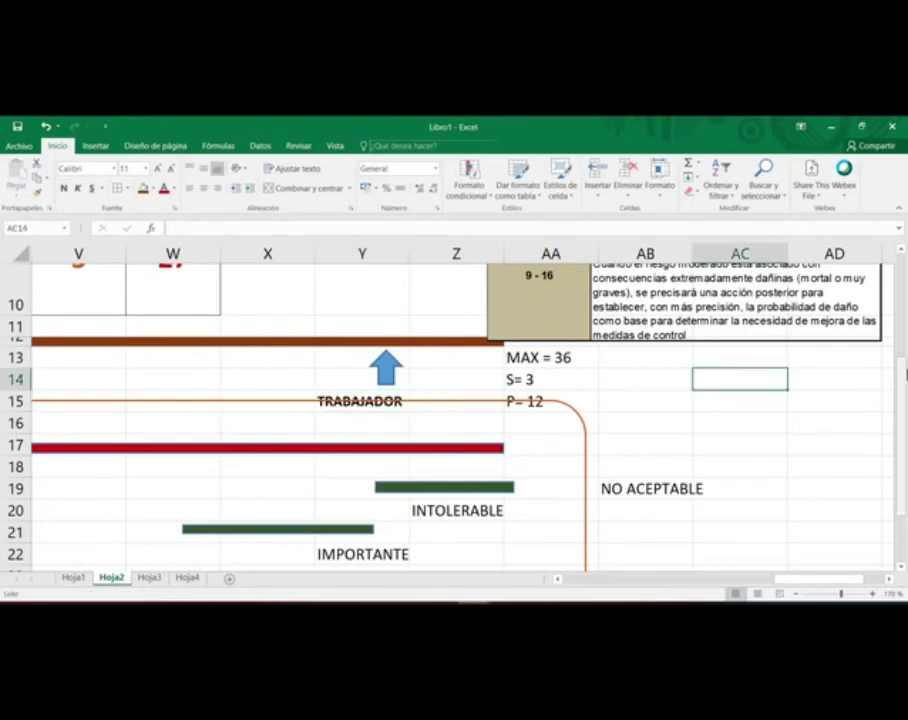
# Step: Merge X7:X10 below NIVEL DE RIESGO and fill the merged cell with dark red
pyautogui.moveTo(904, 380); pyautogui.dragTo(904, 287)
pyautogui.scroll(-1, 776, 387)
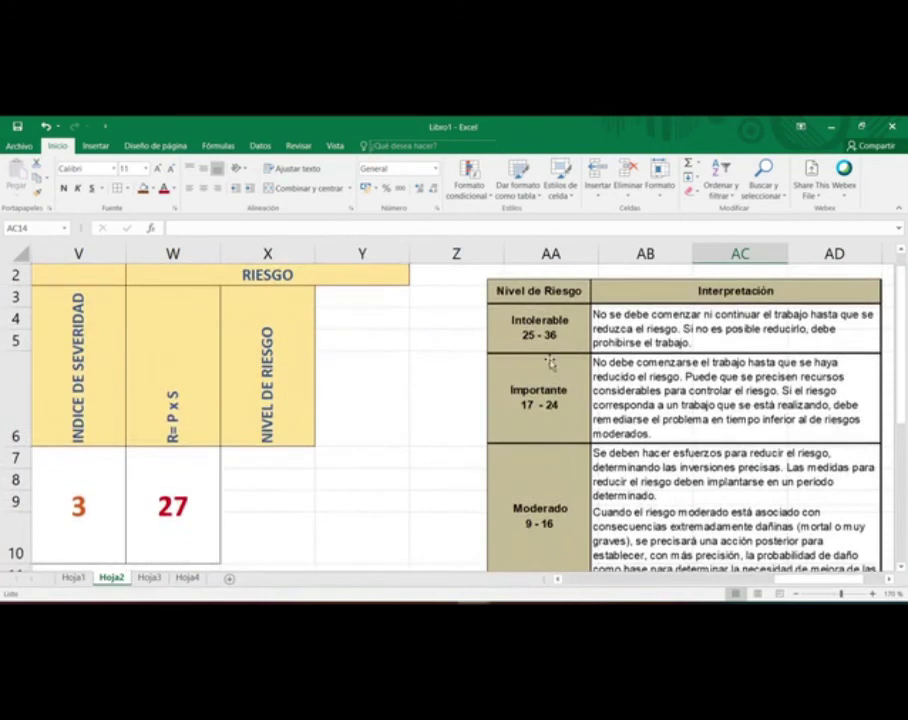
pyautogui.moveTo(242, 466); pyautogui.dragTo(259, 543)
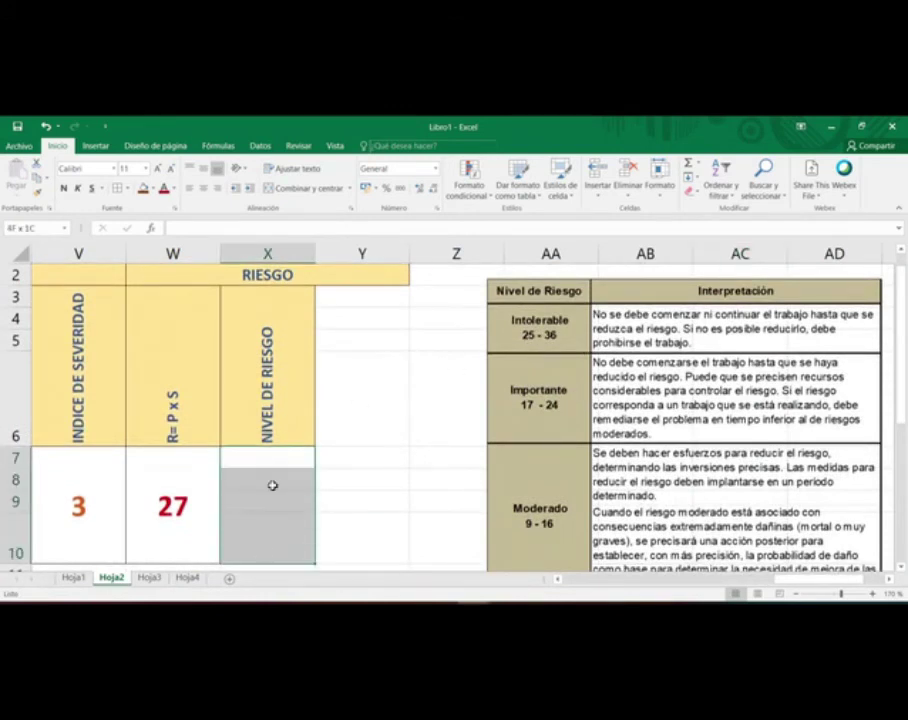
pyautogui.click(301, 190)
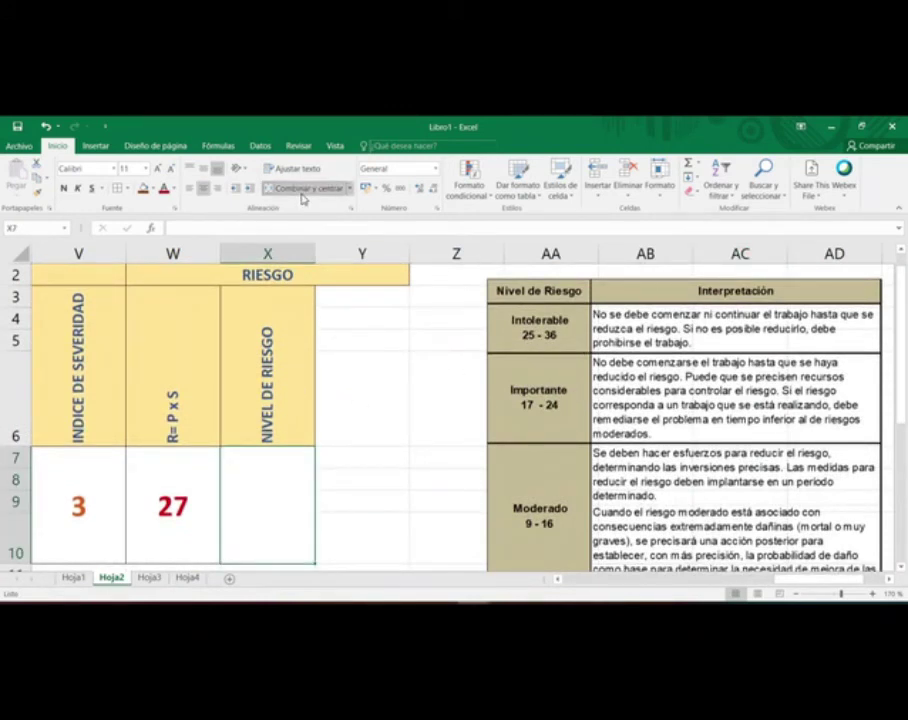
pyautogui.click(153, 189)
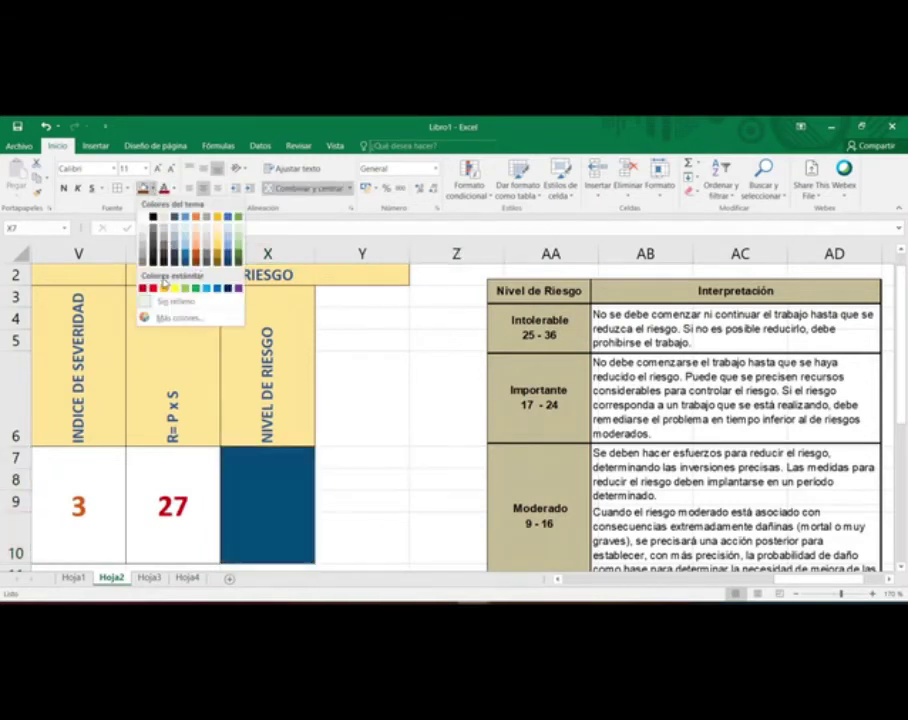
pyautogui.click(143, 289)
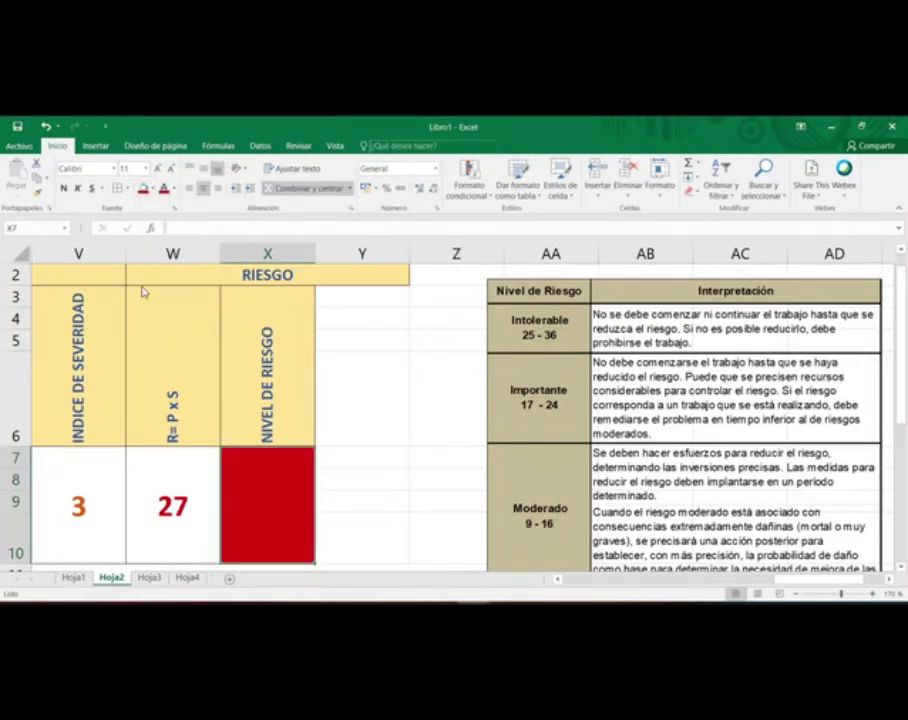
# Step: Enter INTOLERABLE in the dark red cell X7
pyautogui.doubleClick(280, 495)
pyautogui.write('INTOLERABLE')
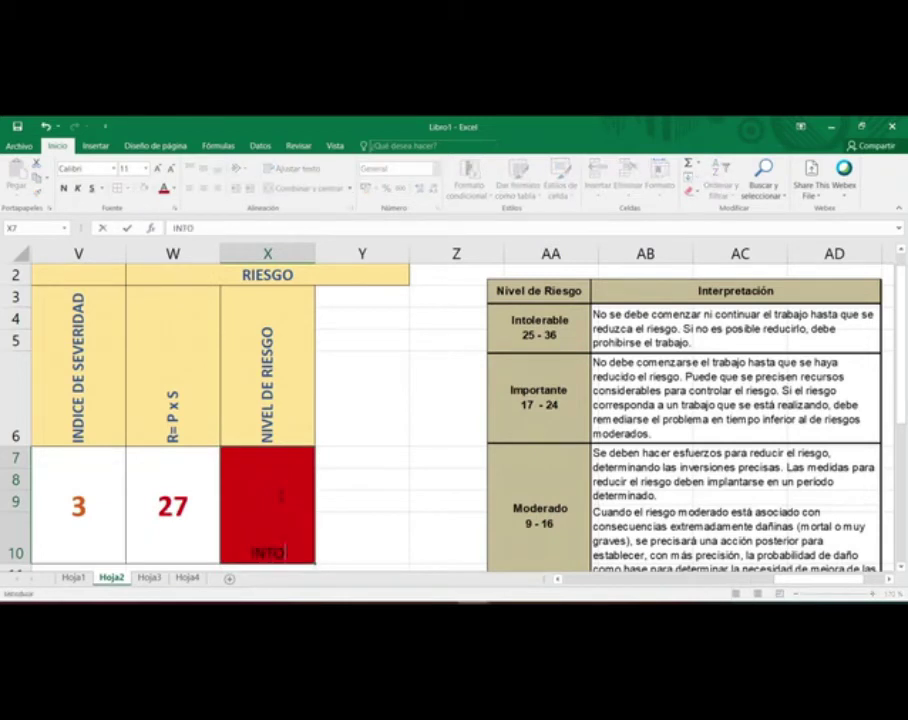
pyautogui.hotkey('ctrl', 'Return')
# Step: Copy the R= P x S heading's format to the INTOLERABLE cell, then restore its dark red fill and make the text white
pyautogui.scroll(-1, 281, 495)
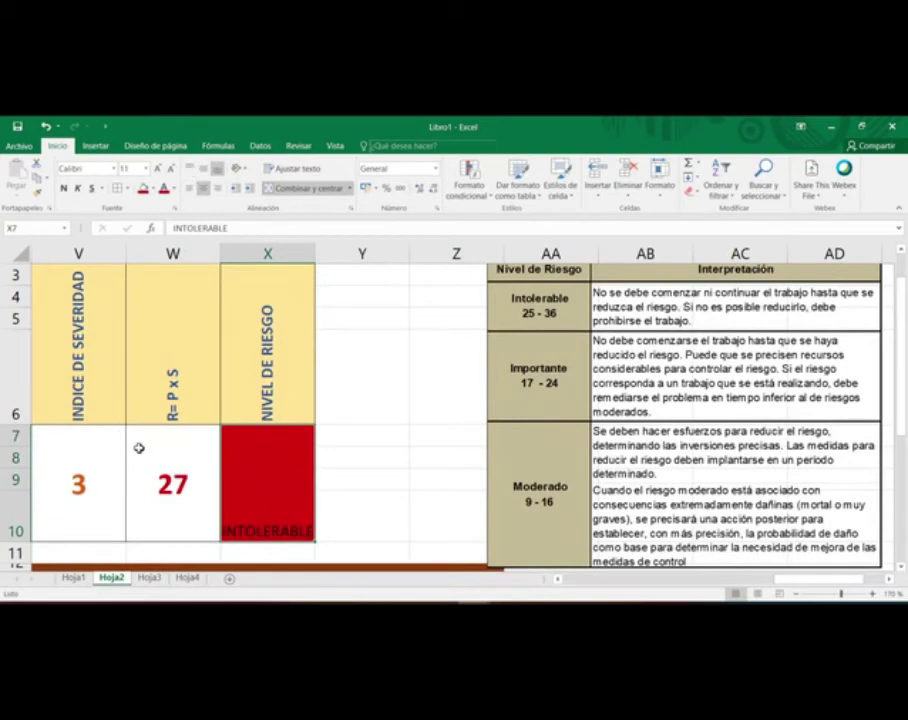
pyautogui.click(173, 402)
pyautogui.click(37, 190)
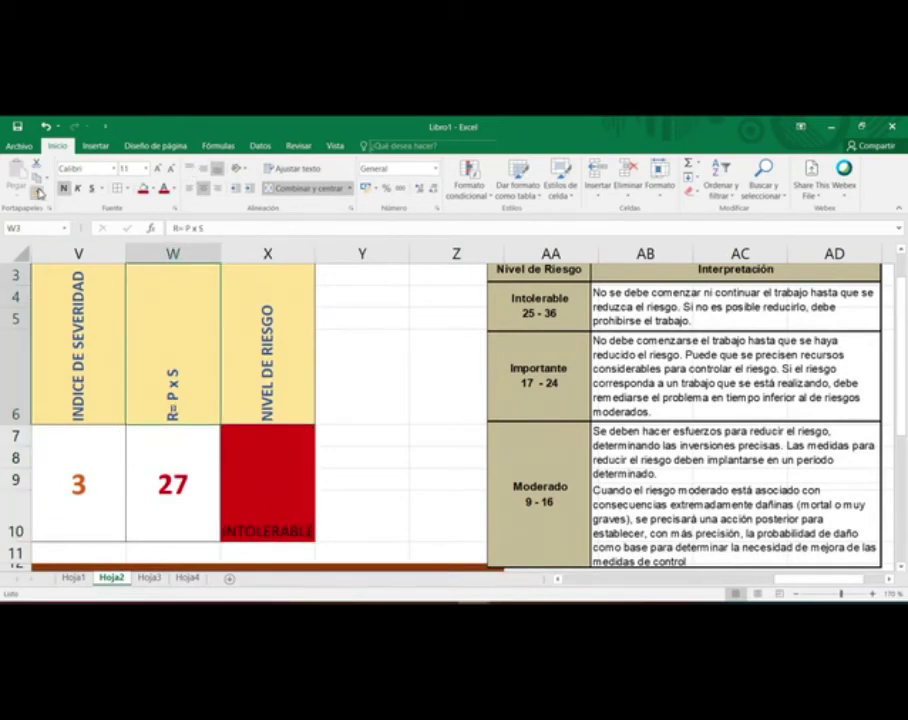
pyautogui.click(284, 521)
pyautogui.click(145, 189)
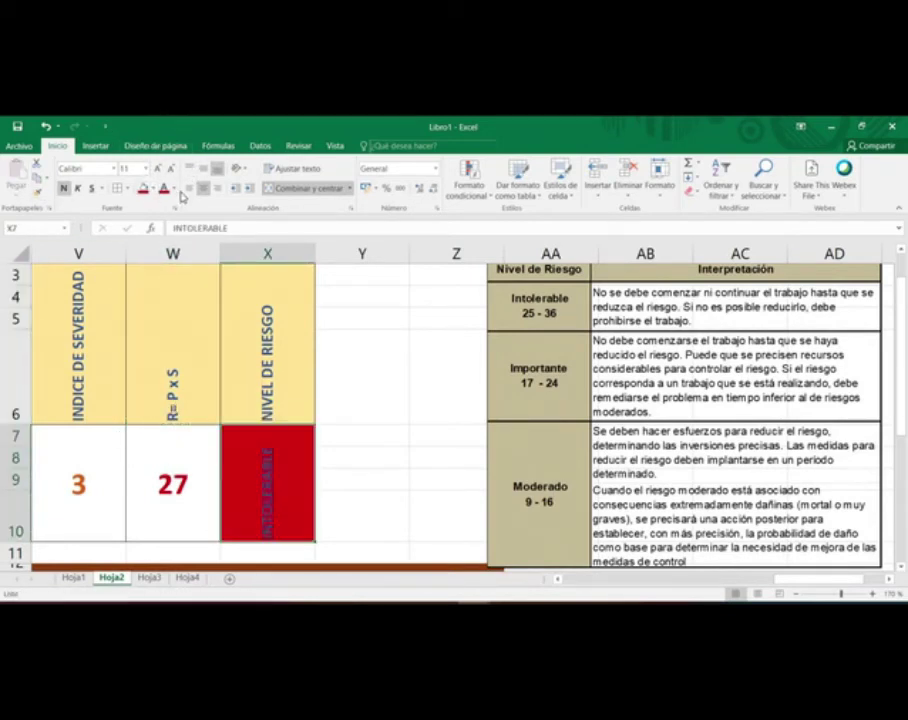
pyautogui.click(176, 190)
pyautogui.click(171, 230)
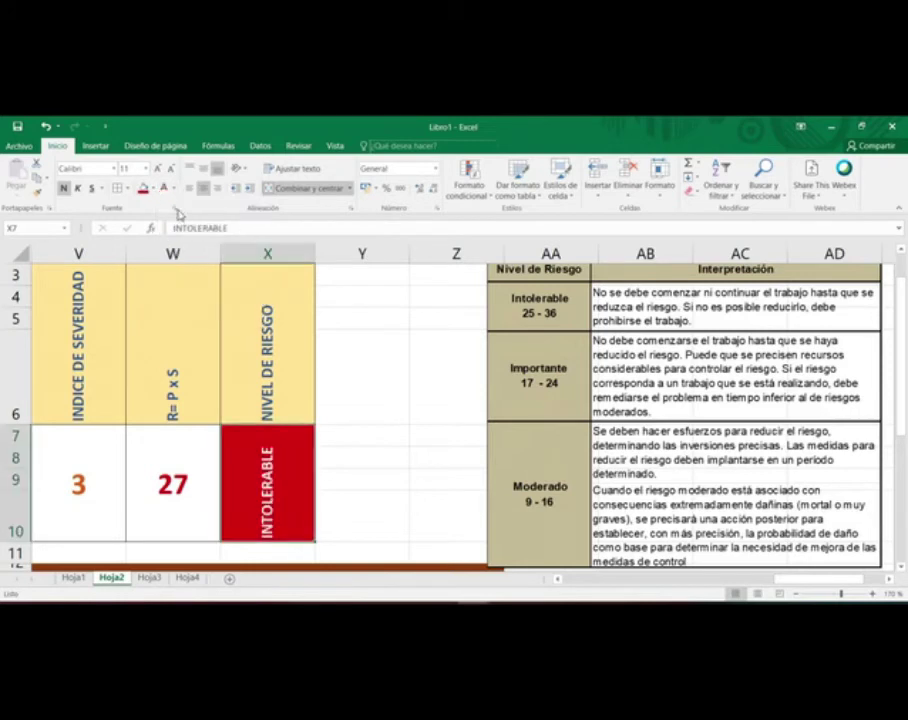
# Step: Try larger font sizes for INTOLERABLE, then reduce the text to one size below its starting size
pyautogui.click(157, 170)
pyautogui.click(157, 170)
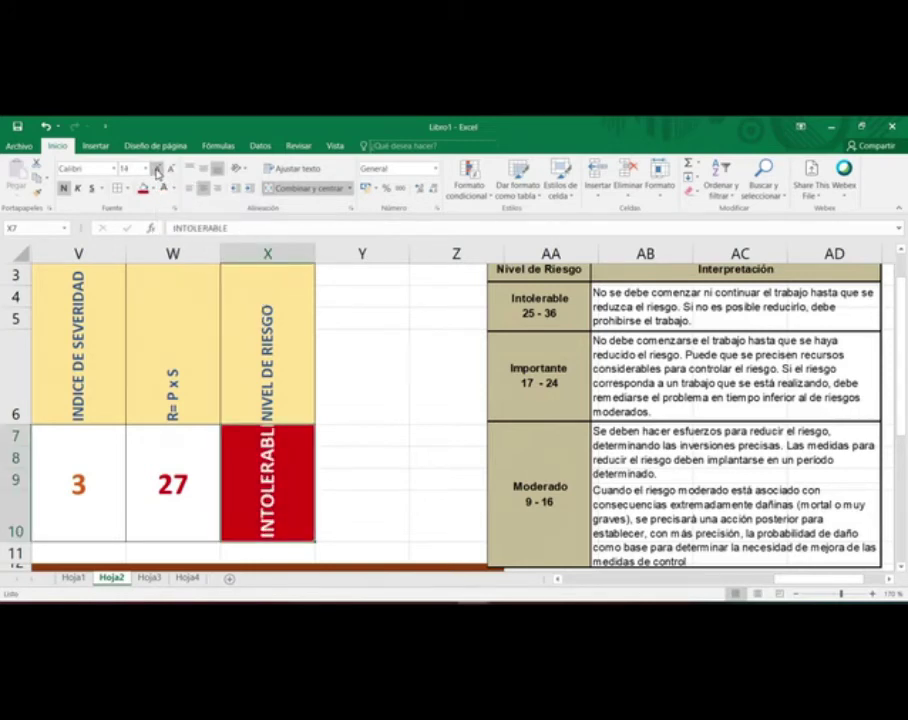
pyautogui.click(170, 170)
pyautogui.click(170, 170)
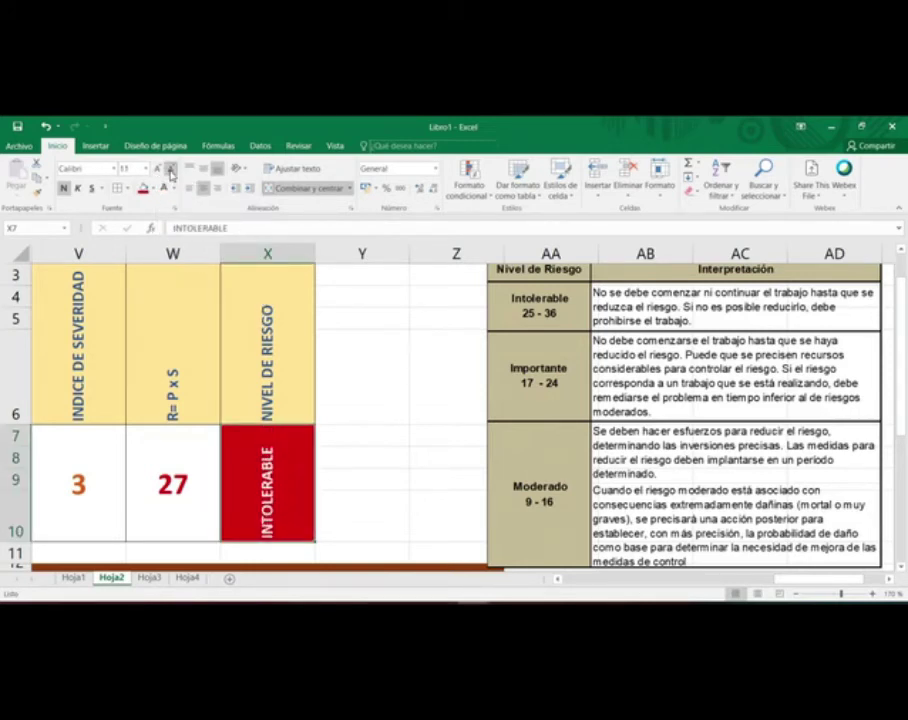
pyautogui.click(170, 170)
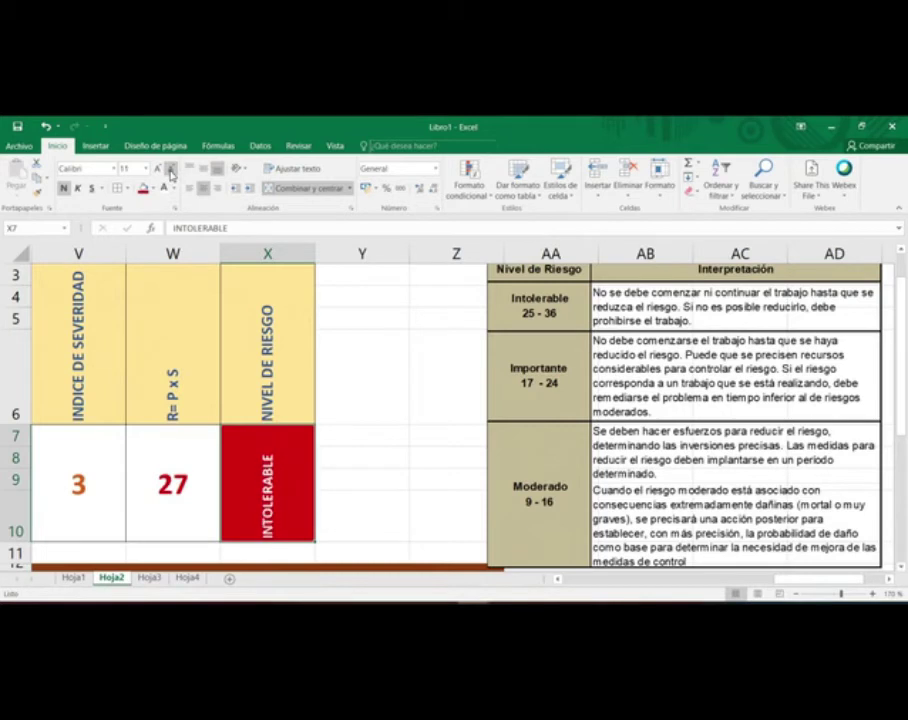
# Step: Apply the NIVEL DE RIESGO heading's formatting to Y3:Y6
pyautogui.click(352, 398)
pyautogui.scroll(1, 371, 318)
pyautogui.moveTo(371, 318); pyautogui.dragTo(349, 436)
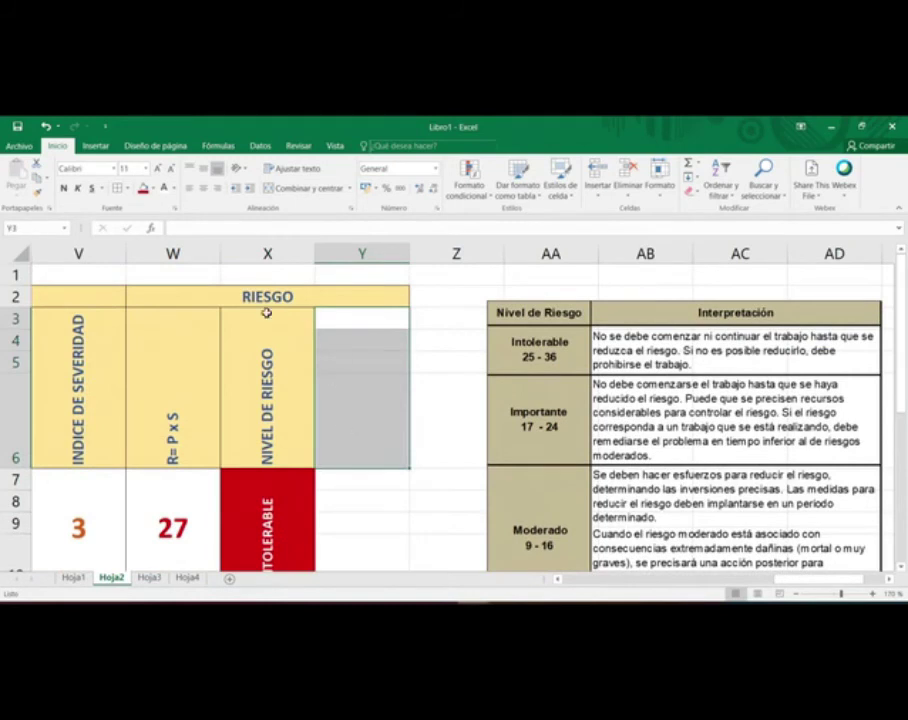
pyautogui.click(268, 354)
pyautogui.click(37, 189)
pyautogui.moveTo(345, 320); pyautogui.dragTo(357, 450)
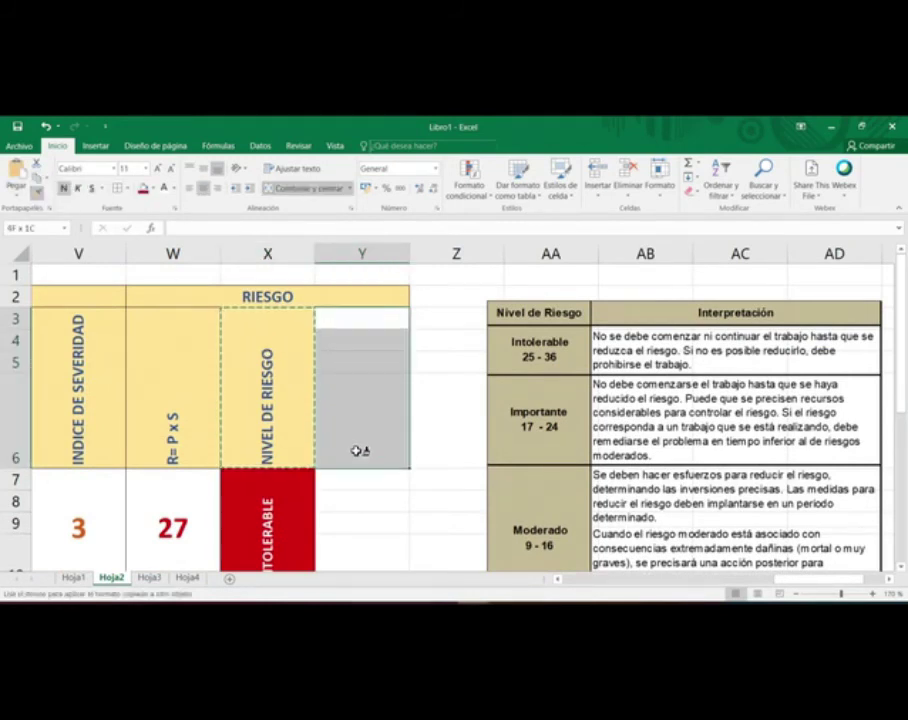
pyautogui.click(288, 417)
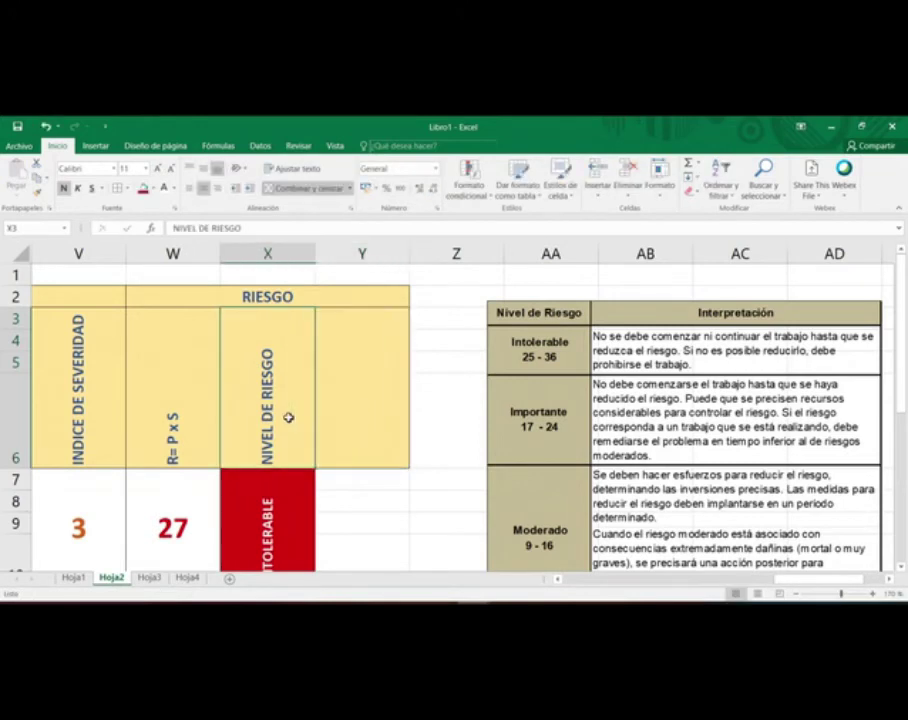
pyautogui.hotkey('ctrl', 'c')
pyautogui.hotkey('ctrl', 'v')
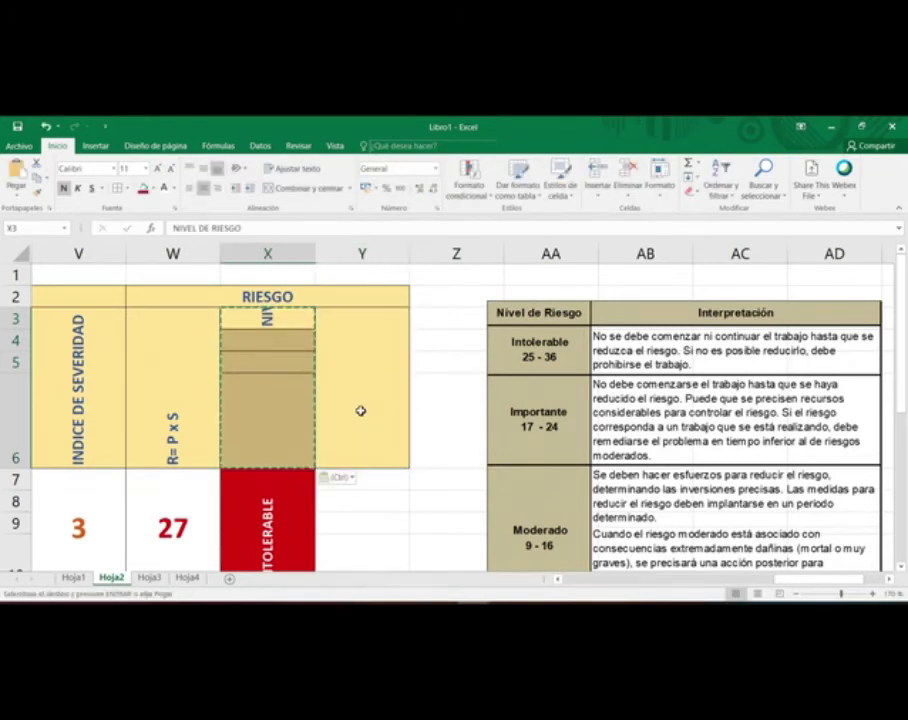
pyautogui.hotkey('ctrl', 'z')
# Step: Enter the heading ¿RIESGO ACEPTADO? in cell Y3
pyautogui.click(361, 411)
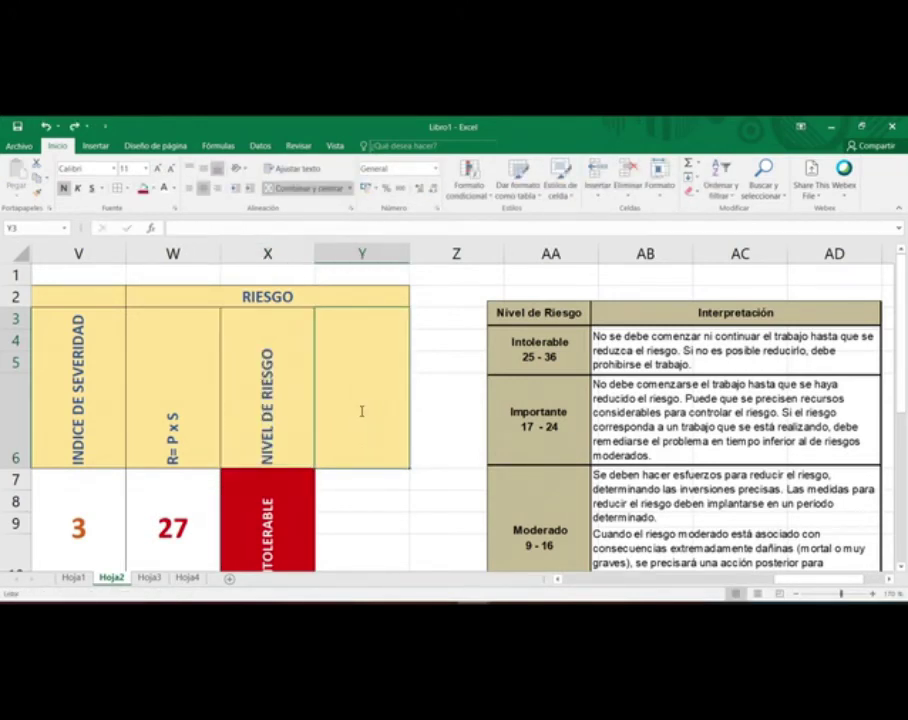
pyautogui.doubleClick(361, 411)
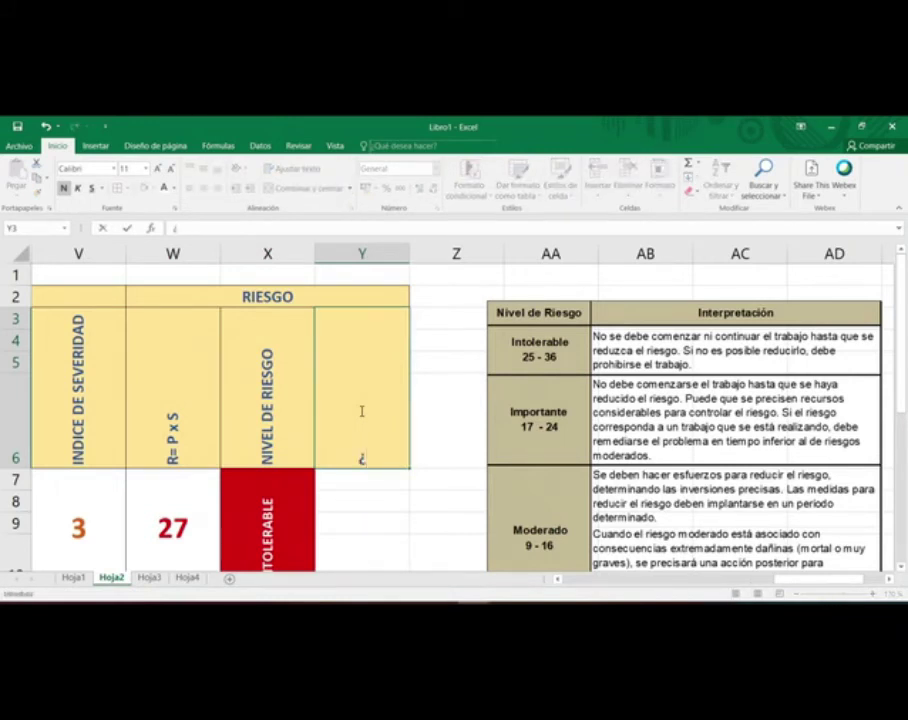
pyautogui.write('¿RIESGO ACEPTADO?')
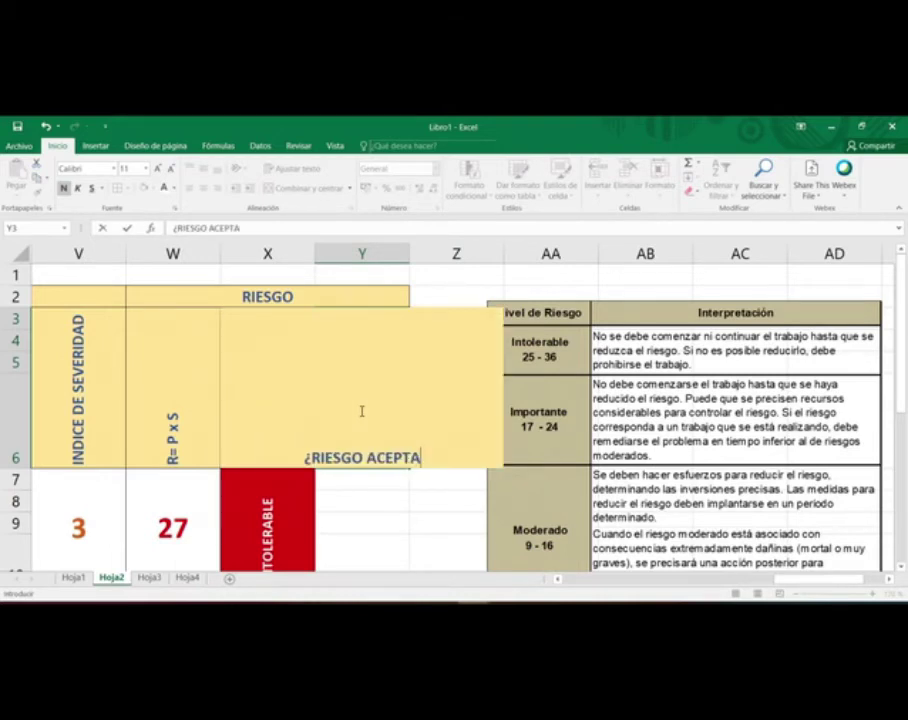
pyautogui.press('Return')
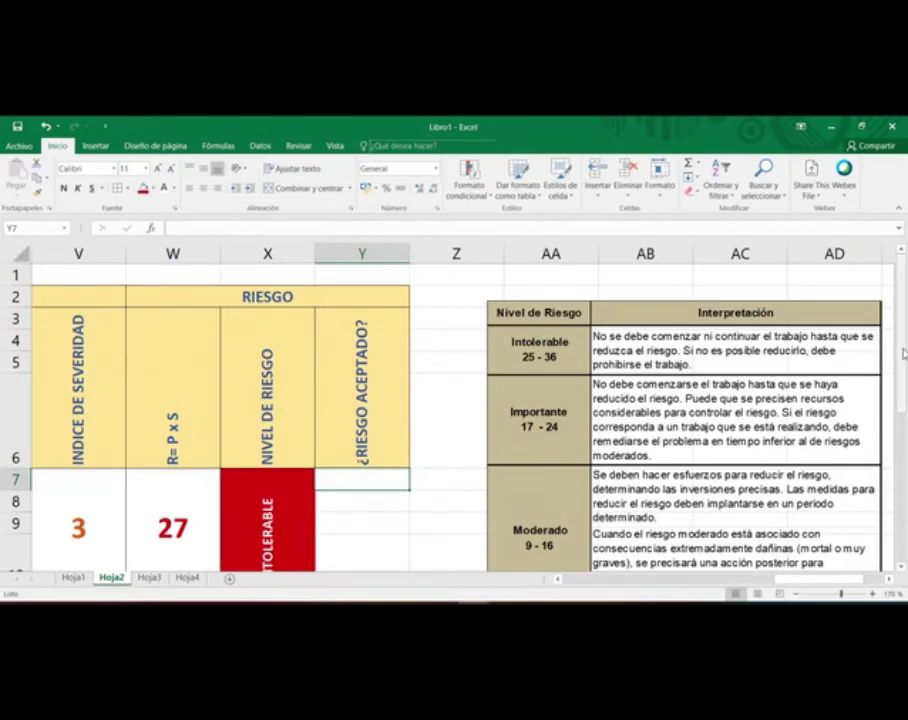
# Step: Copy the INTOLERABLE cell with its formatting into Y7:Y10 under the ¿RIESGO ACEPTADO? heading
pyautogui.scroll(-2, 904, 352)
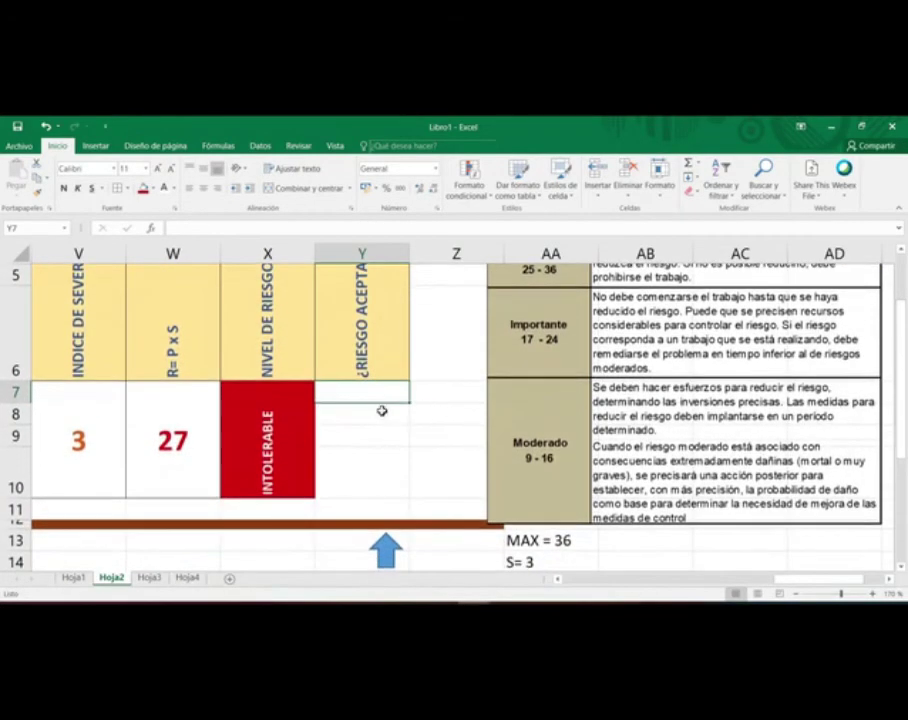
pyautogui.moveTo(379, 397); pyautogui.dragTo(383, 476)
pyautogui.click(228, 432)
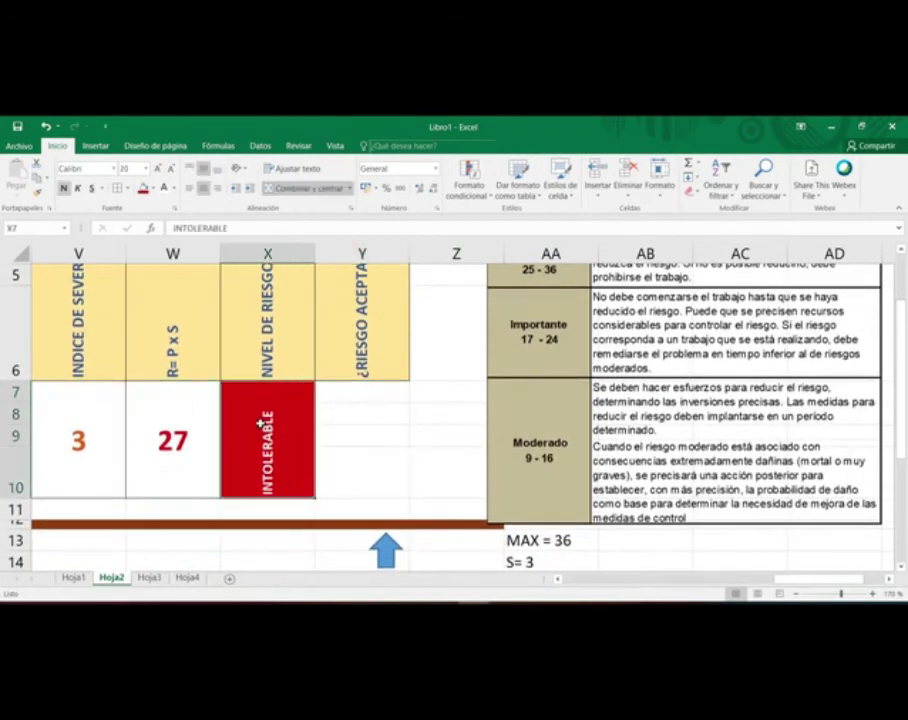
pyautogui.hotkey('ctrl', 'c')
pyautogui.moveTo(383, 403); pyautogui.dragTo(380, 471)
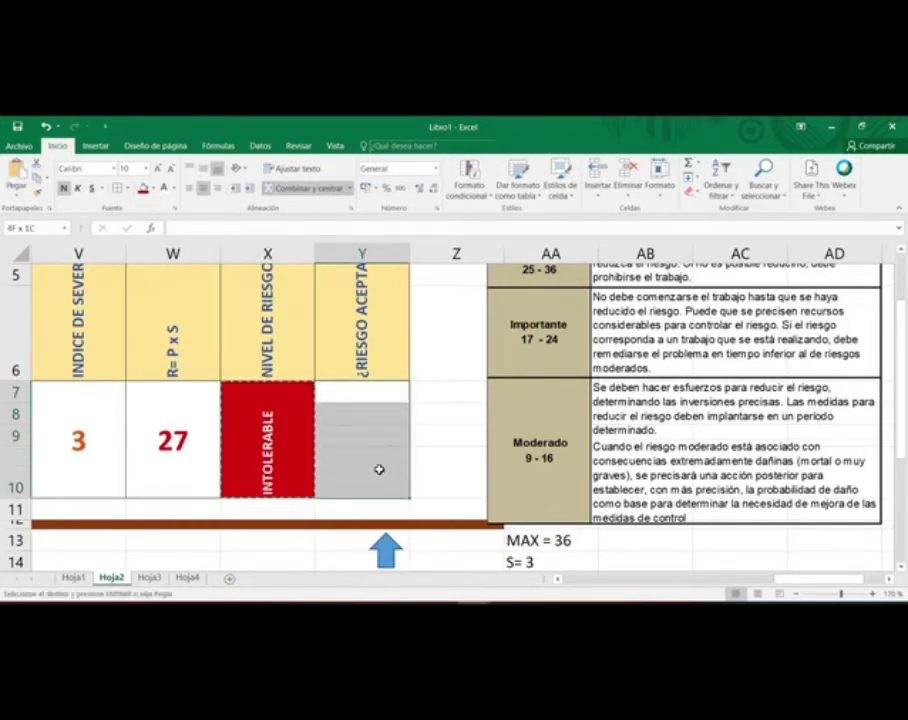
pyautogui.hotkey('ctrl', 'v')
pyautogui.press('Escape')
# Step: Vertically center the rotated text in the merged cells X7:X10 and Y7:Y10
pyautogui.moveTo(371, 422); pyautogui.dragTo(285, 424)
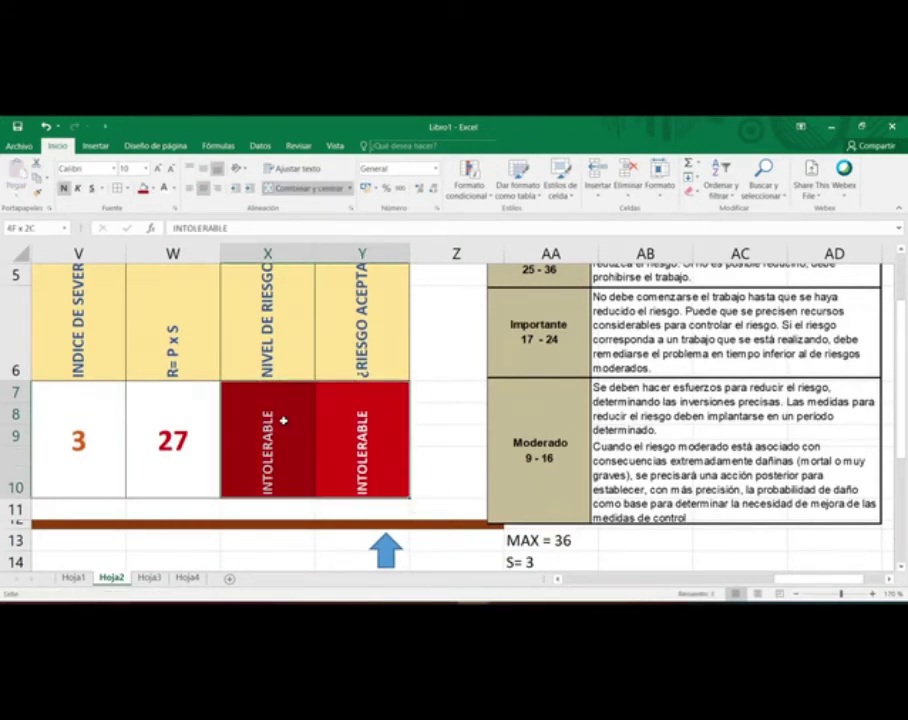
pyautogui.click(352, 415)
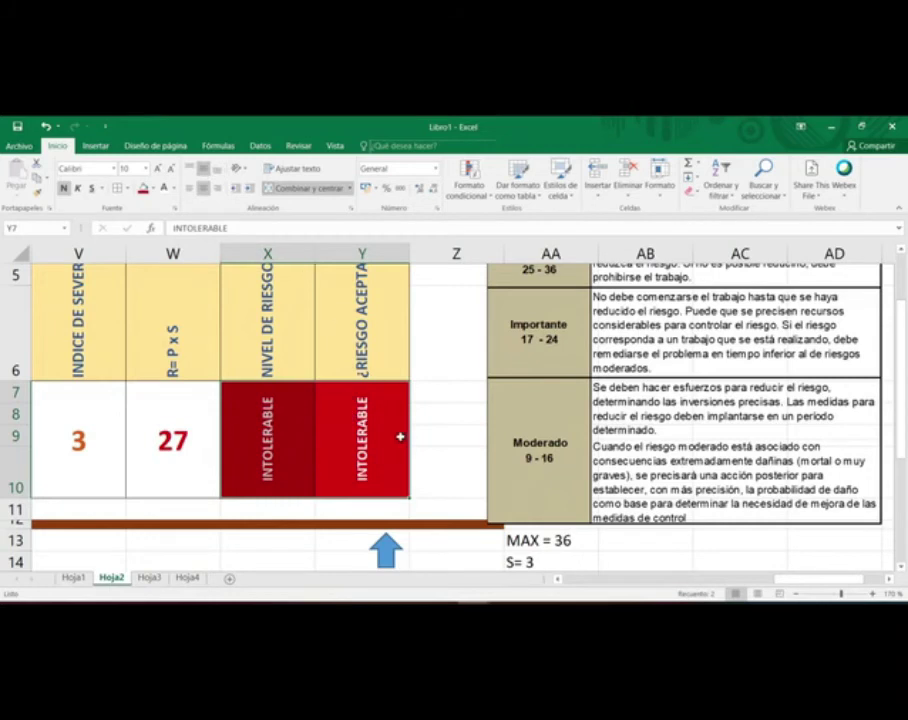
pyautogui.click(399, 436)
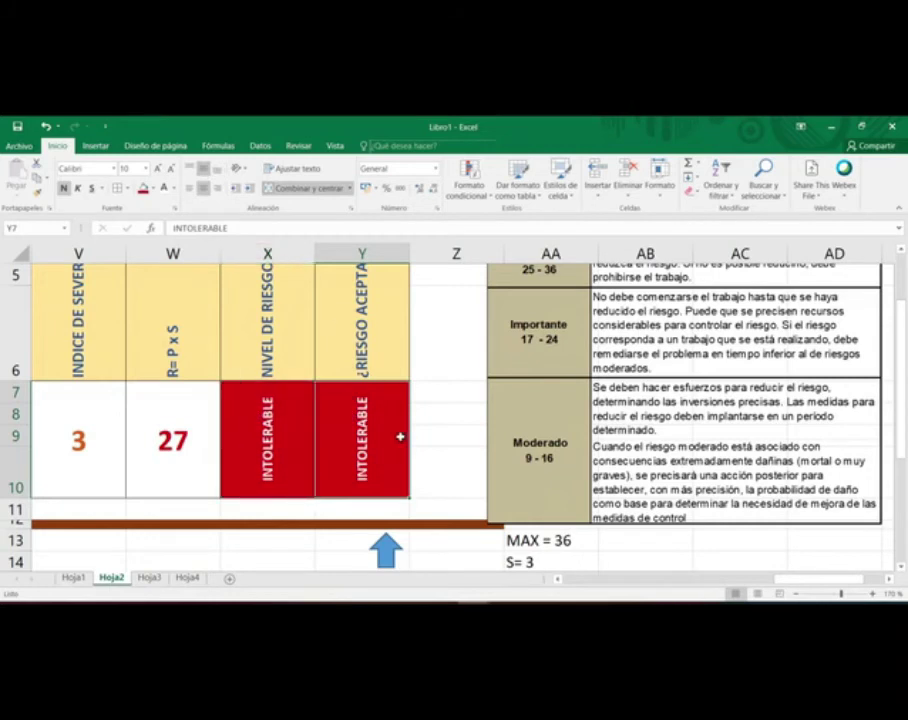
# Step: Remove the red fill from the merged cell Y7 and set its text to the automatic black color
pyautogui.click(152, 189)
pyautogui.click(145, 216)
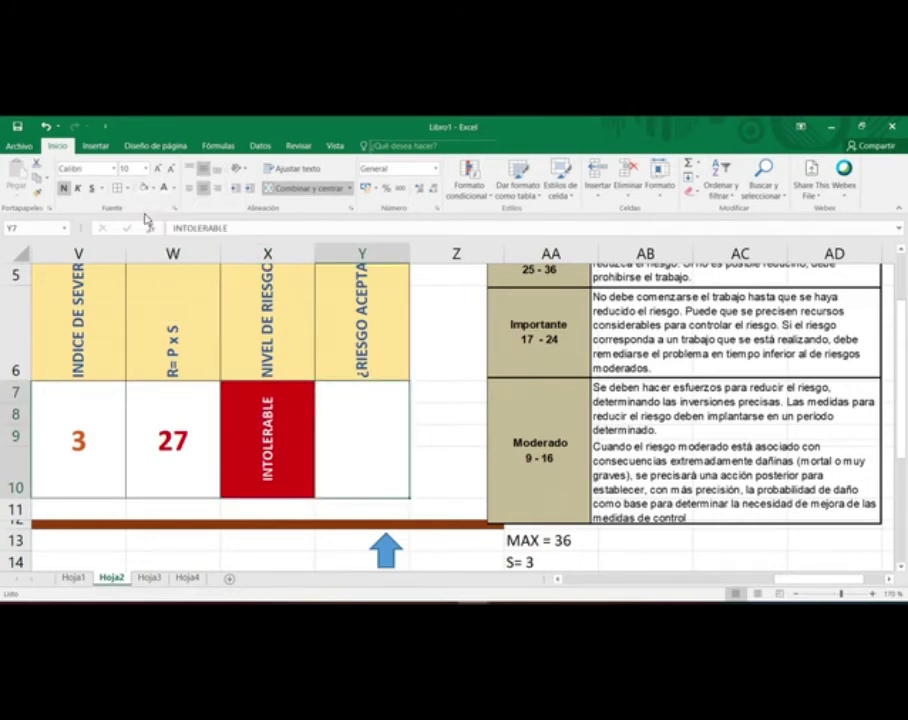
pyautogui.click(176, 190)
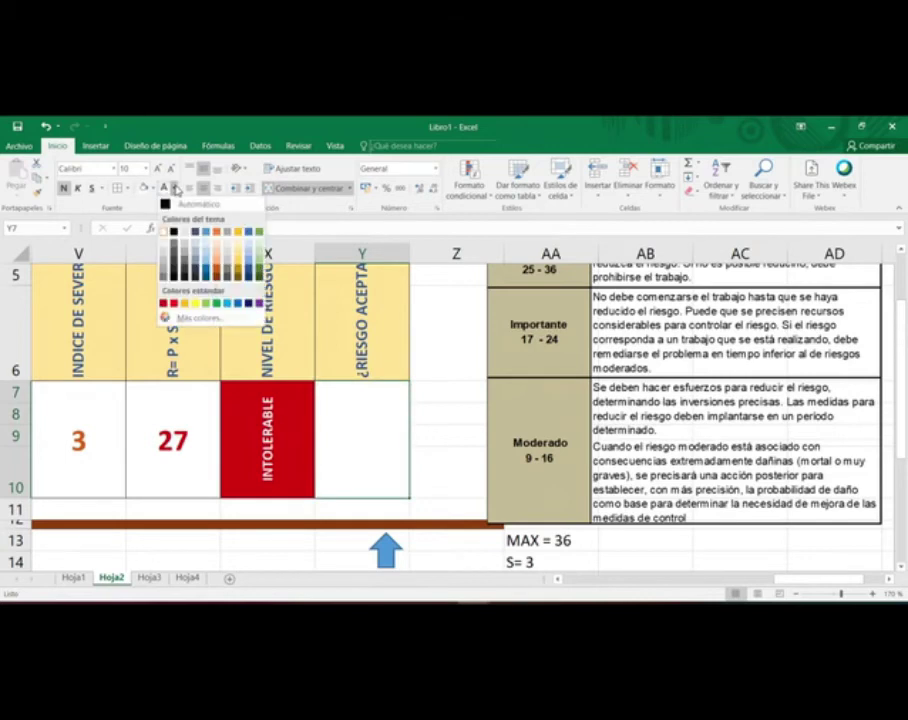
pyautogui.click(140, 208)
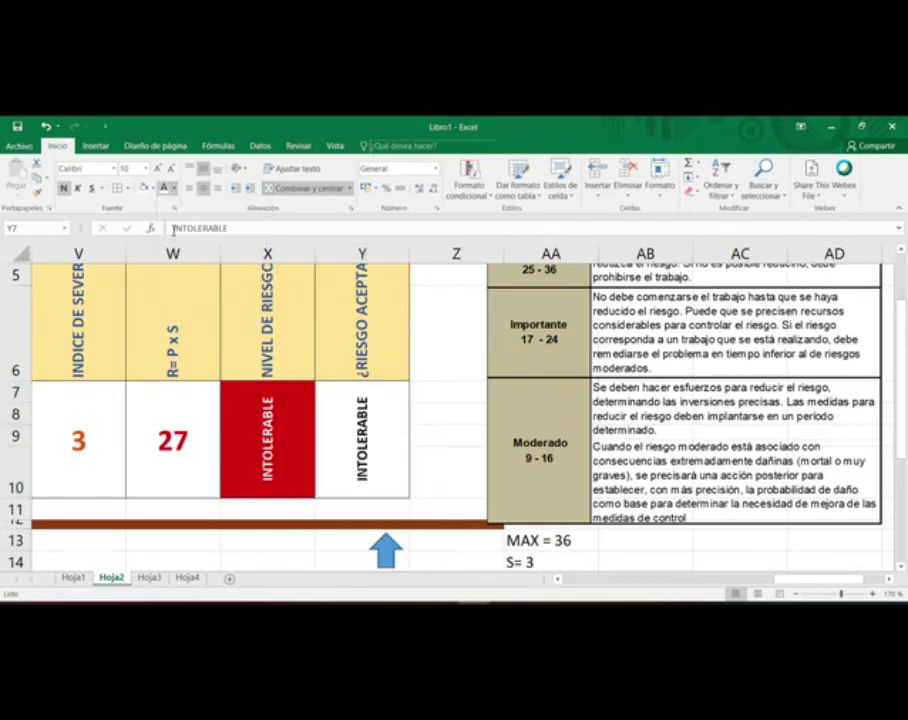
# Step: Replace the text in Y7 with NO ACEPTABLE
pyautogui.doubleClick(363, 463)
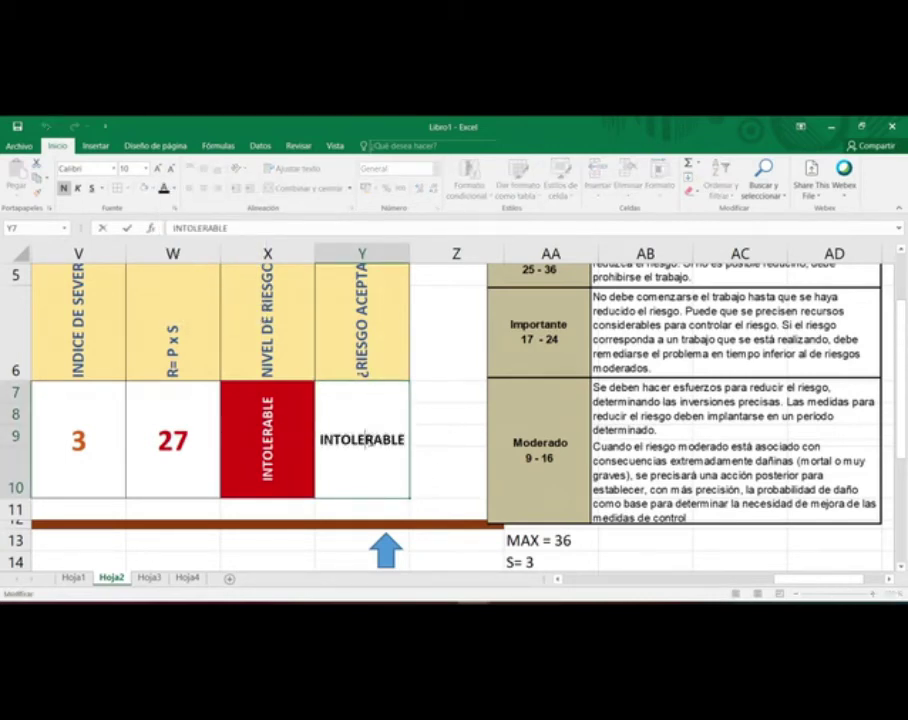
pyautogui.doubleClick(370, 441)
pyautogui.write('NO A')
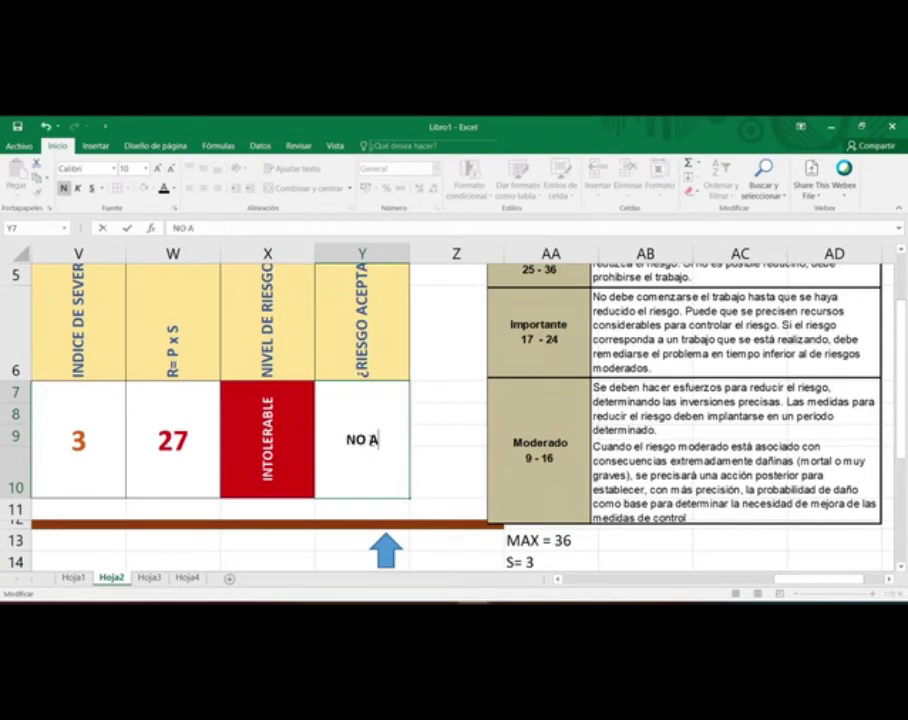
pyautogui.write('CEPTABLE')
pyautogui.press('Return')
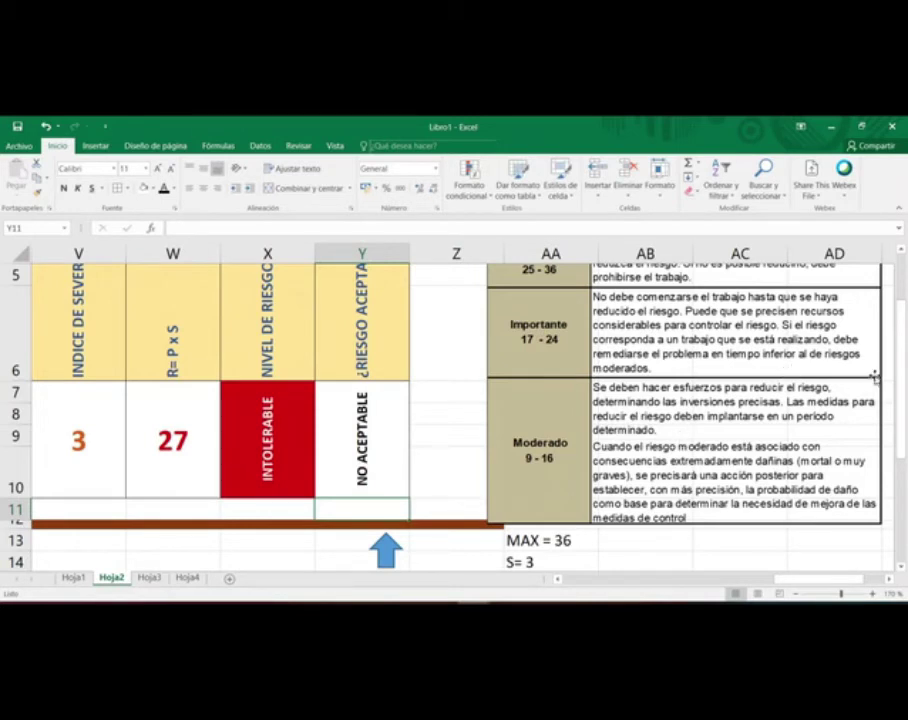
# Step: Compare the interpretation table with the risk-level diagram's intolerable and NO ACEPTABLE zones below the matrix
pyautogui.scroll(2, 860, 390)
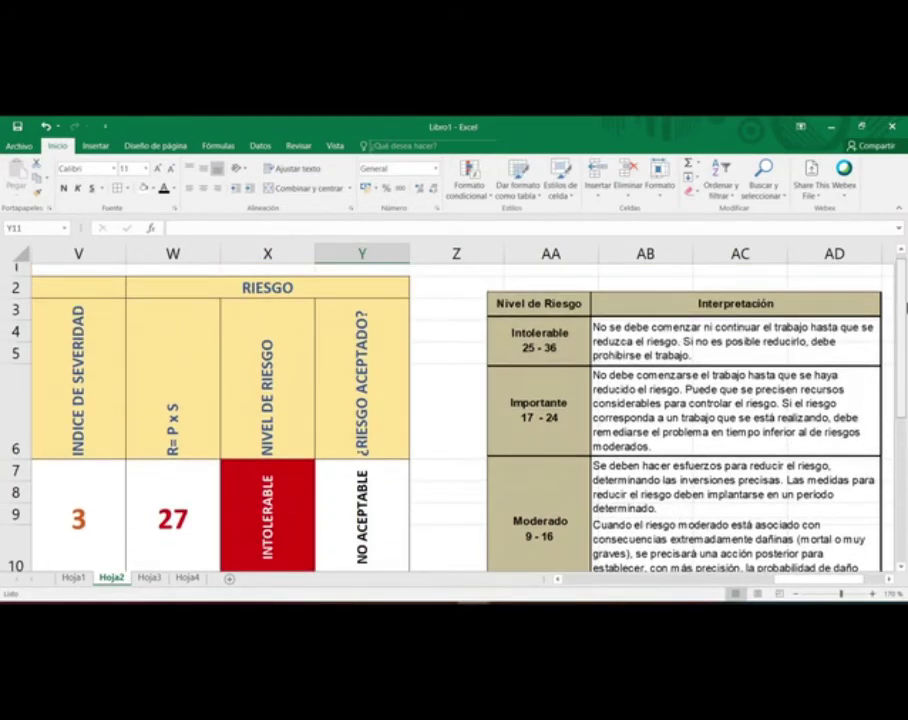
pyautogui.scroll(-4, 727, 485)
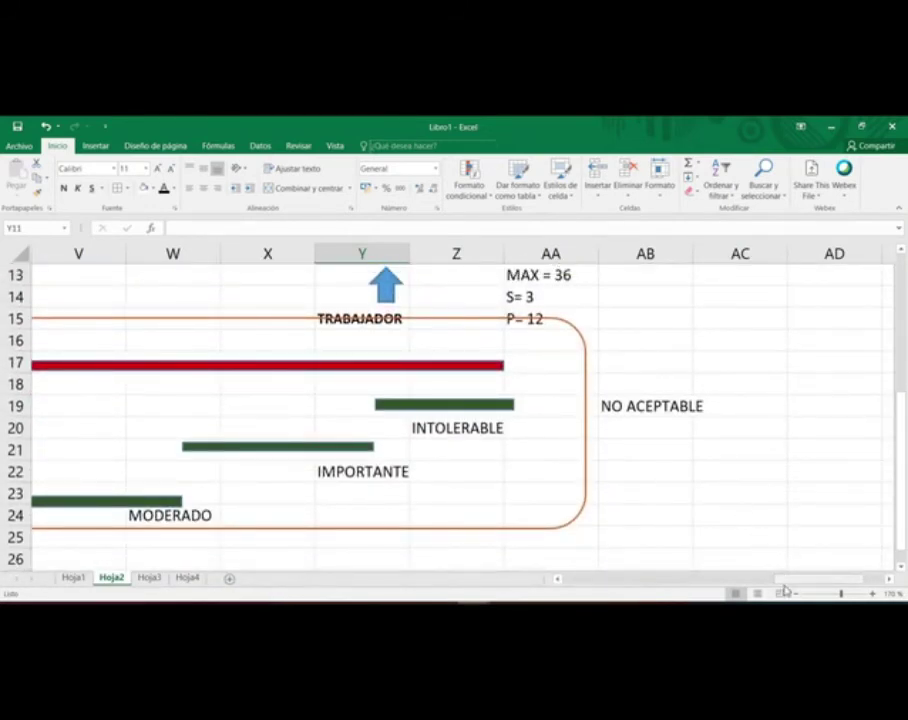
pyautogui.click(797, 595)
pyautogui.click(797, 595)
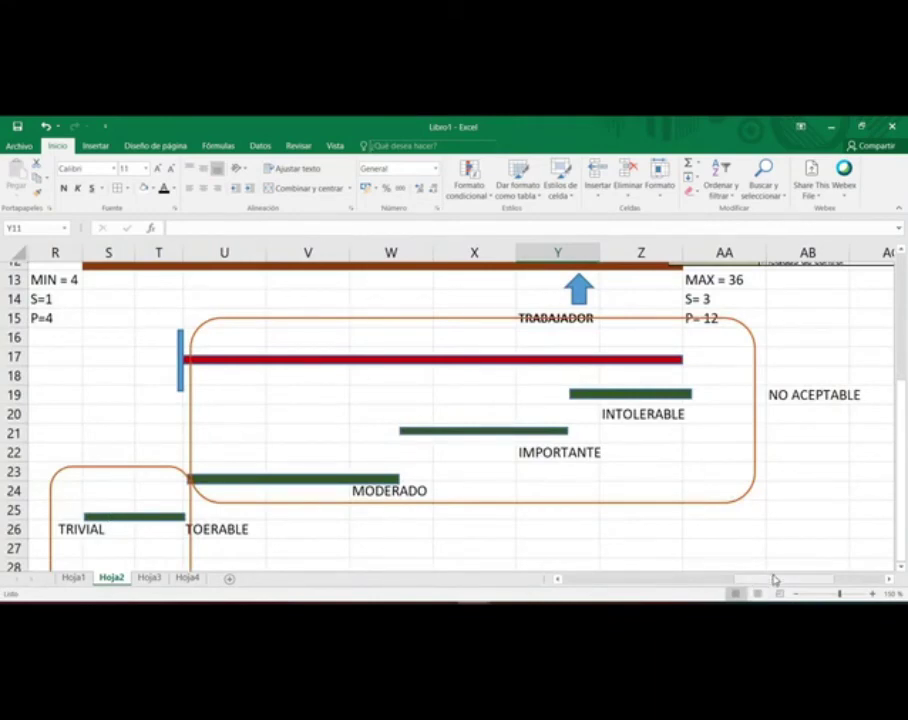
pyautogui.moveTo(829, 582); pyautogui.dragTo(870, 582)
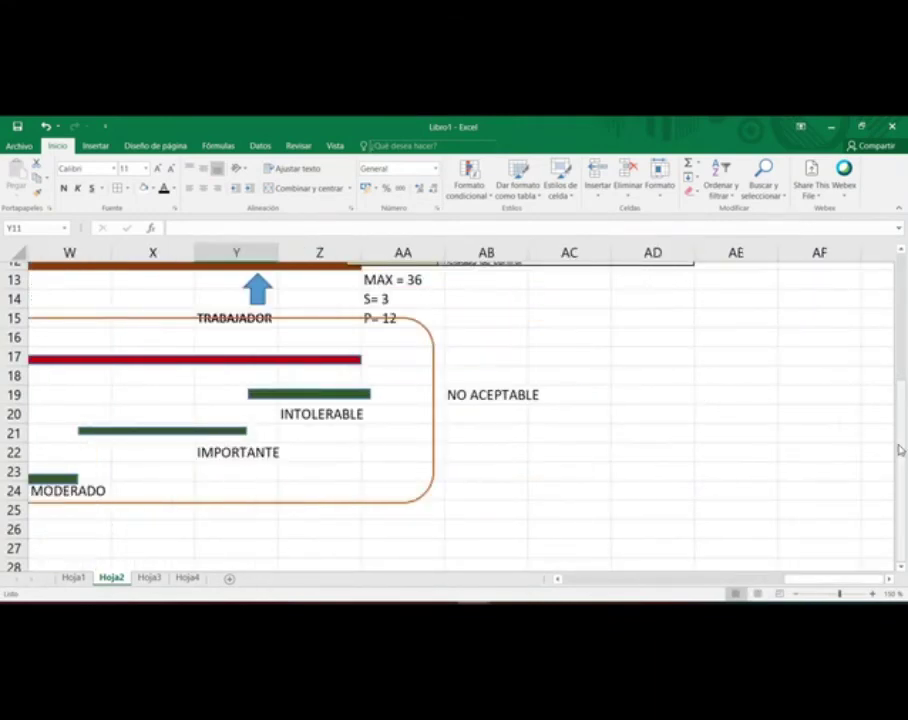
# Step: Delete the interpretation table picture and undo the deletion, then move the picture slightly farther from the matrix
pyautogui.moveTo(898, 438); pyautogui.dragTo(897, 280)
pyautogui.click(522, 352)
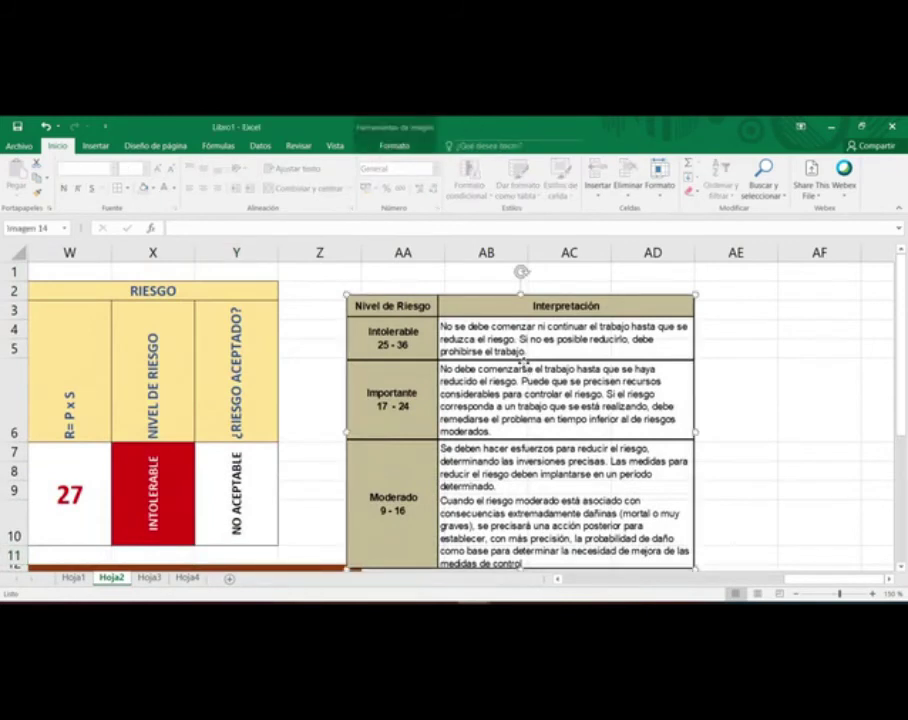
pyautogui.press('Delete')
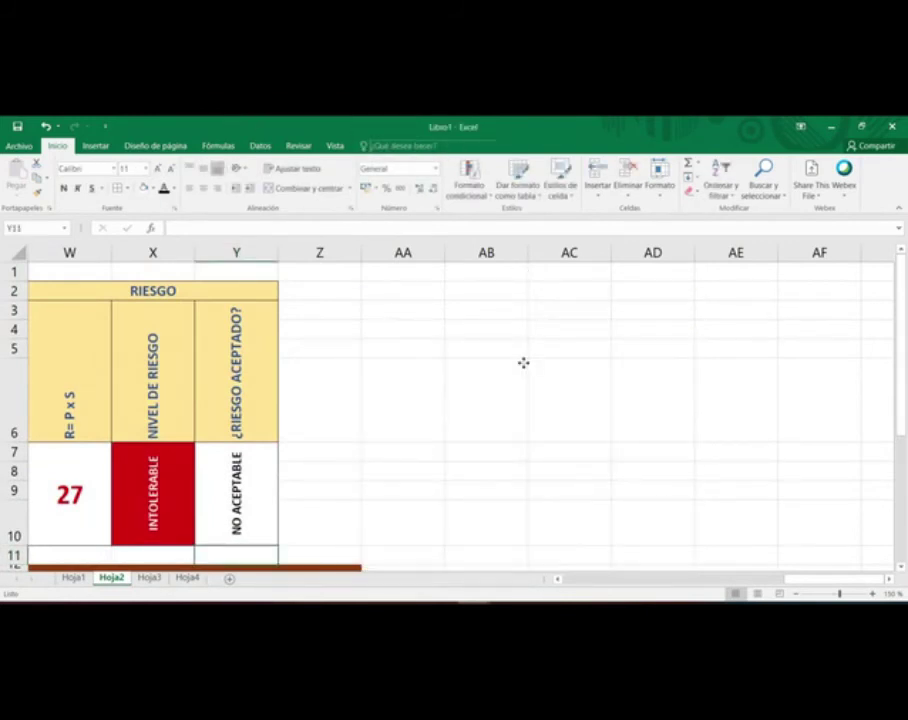
pyautogui.click(166, 464)
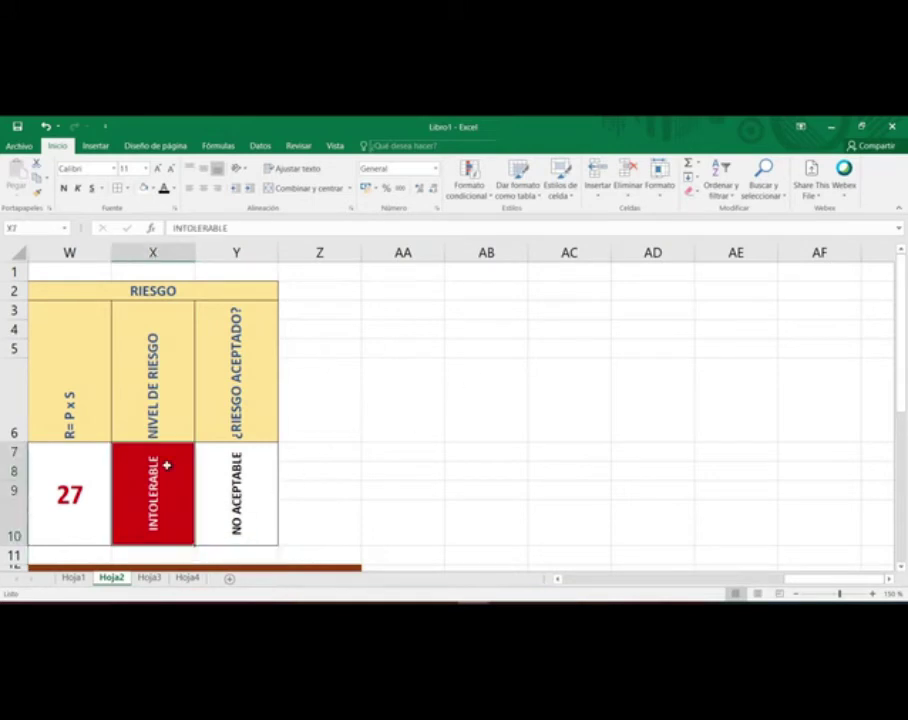
pyautogui.hotkey('ctrl', 'z')
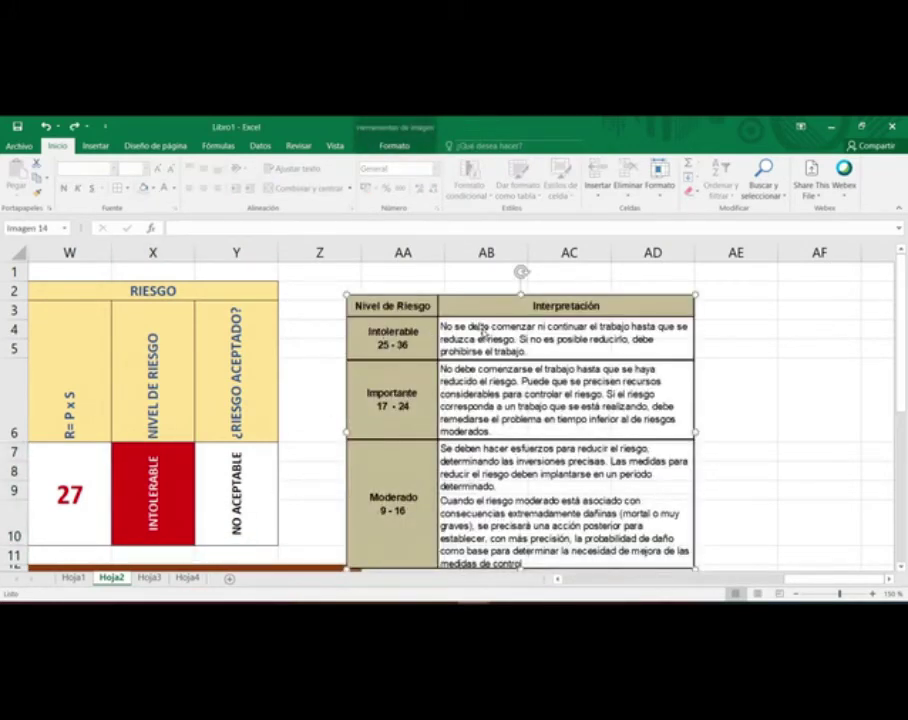
pyautogui.moveTo(388, 338); pyautogui.dragTo(432, 348)
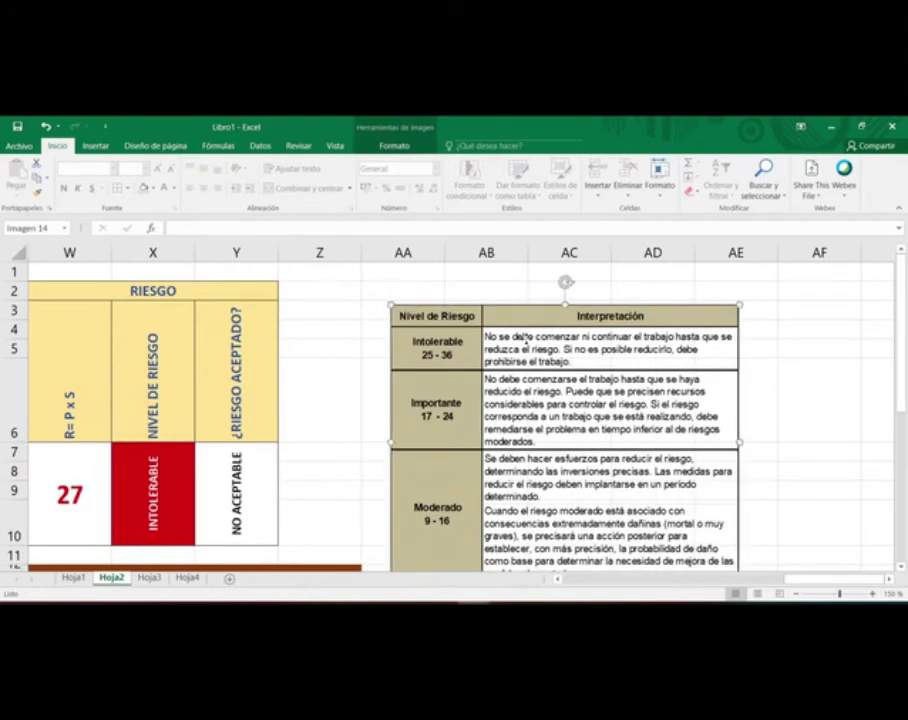
# Step: Examine the risk-level ranges from TOLERABLE to INTOLERABLE in the diagram under the matrix
pyautogui.scroll(-3, 904, 284)
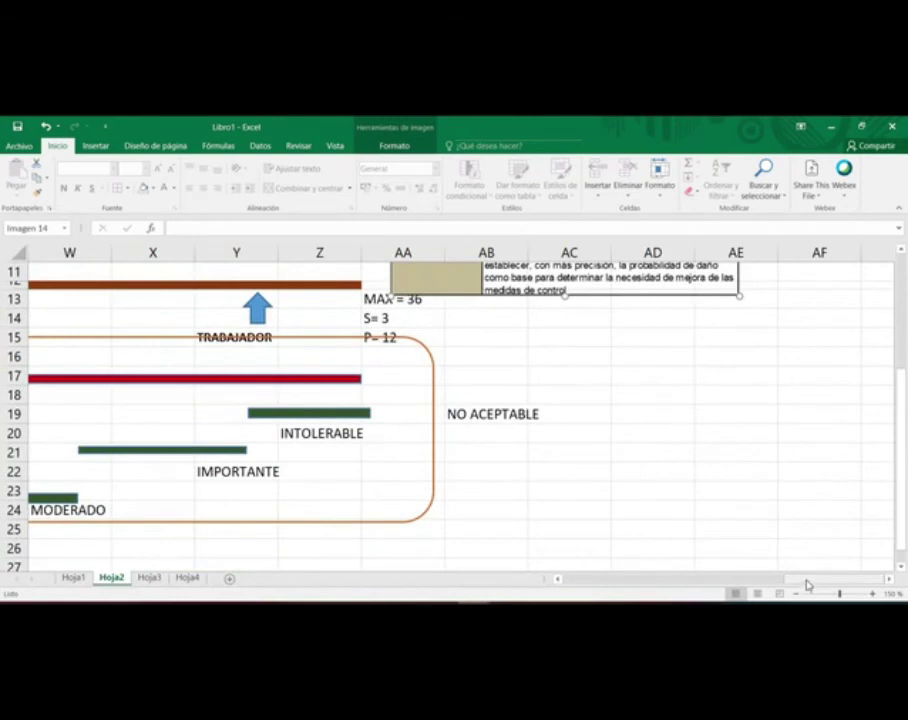
pyautogui.hscroll(-3, 805, 580)
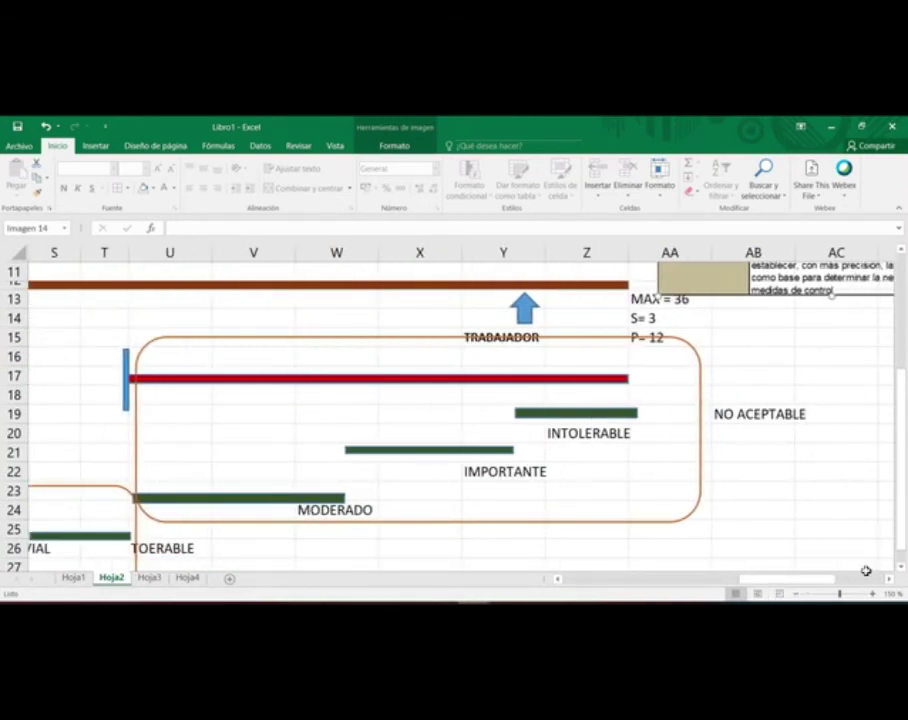
pyautogui.hscroll(3, 803, 582)
# Step: Delete the risk interpretation table picture beside the matrix
pyautogui.moveTo(904, 468); pyautogui.dragTo(905, 338)
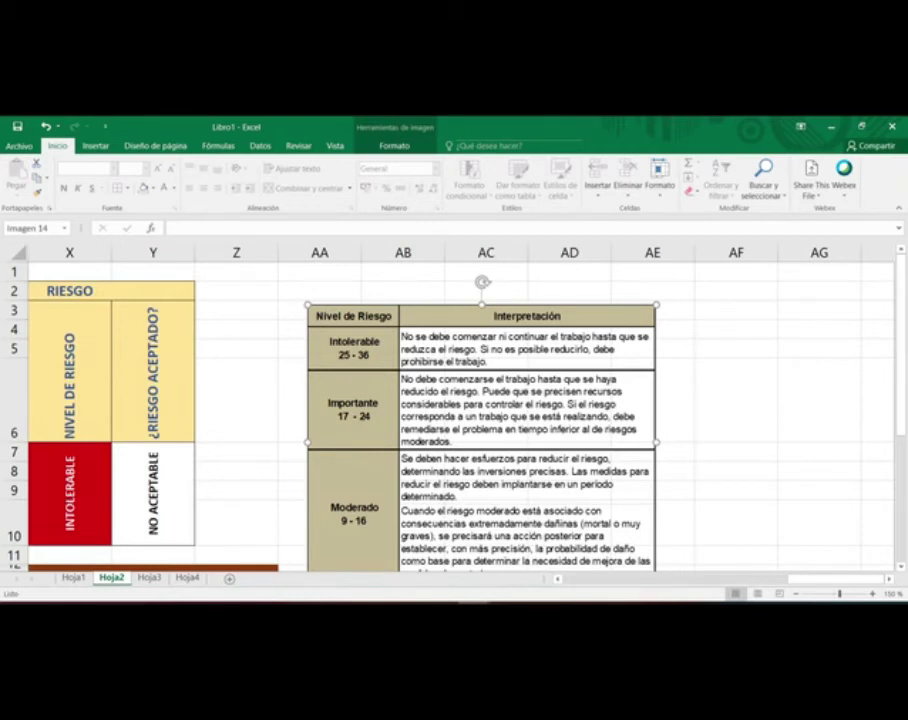
pyautogui.click(736, 400)
pyautogui.click(580, 415)
pyautogui.press('Delete')
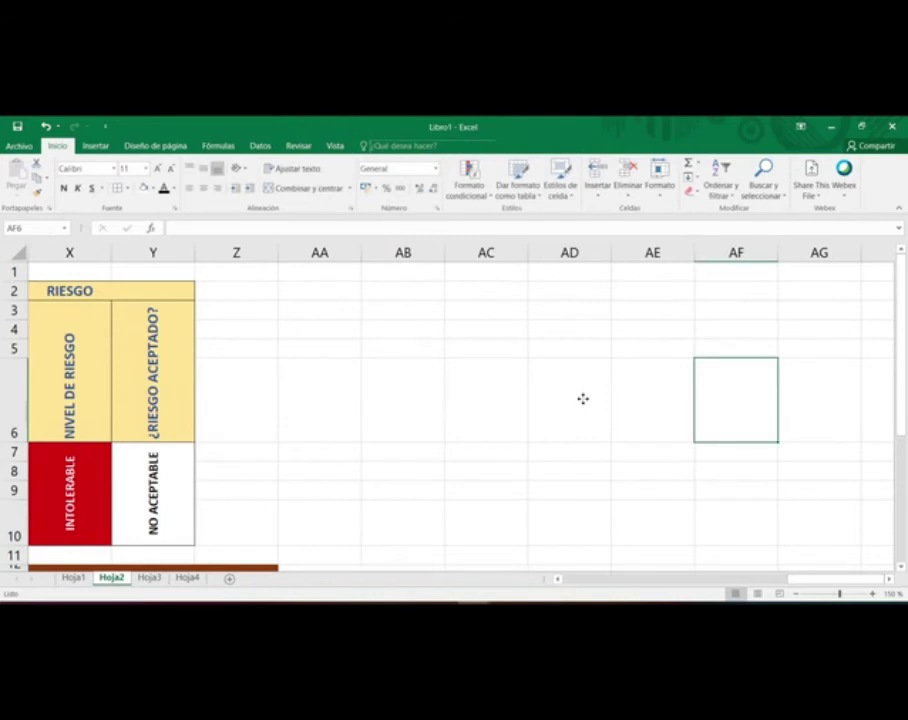
# Step: Copy the RIESGO heading to AA2 and change the copy's text to CONTROLES
pyautogui.click(799, 596)
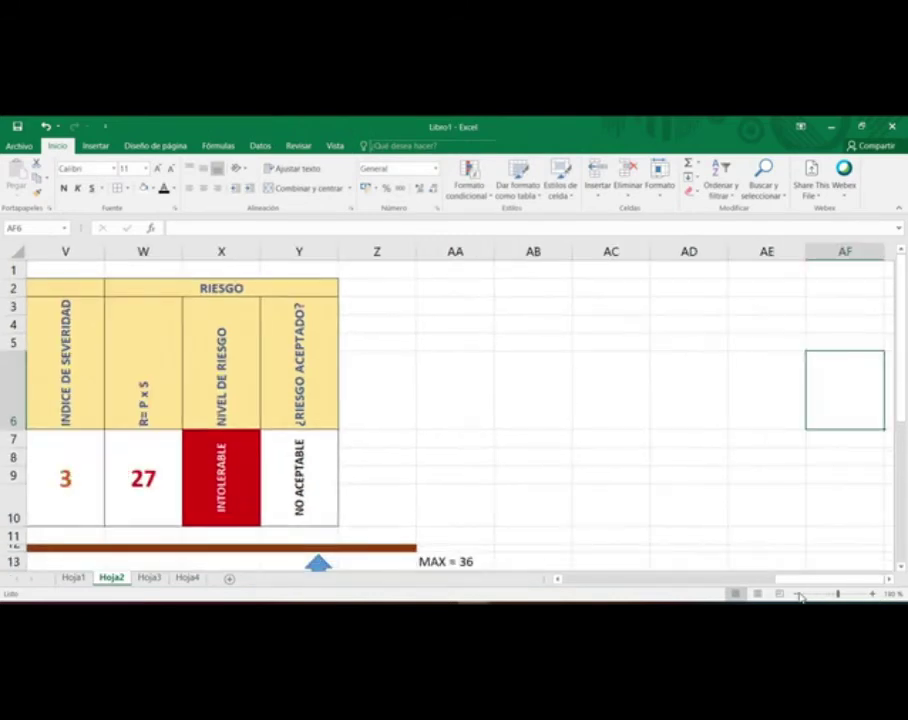
pyautogui.click(799, 596)
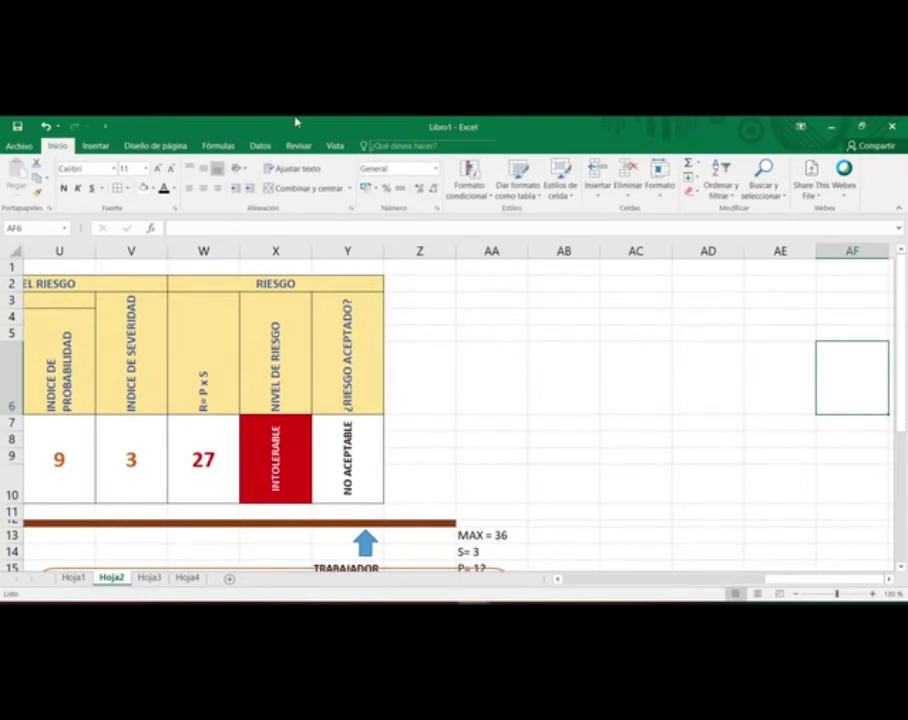
pyautogui.click(276, 281)
pyautogui.hotkey('ctrl', 'c')
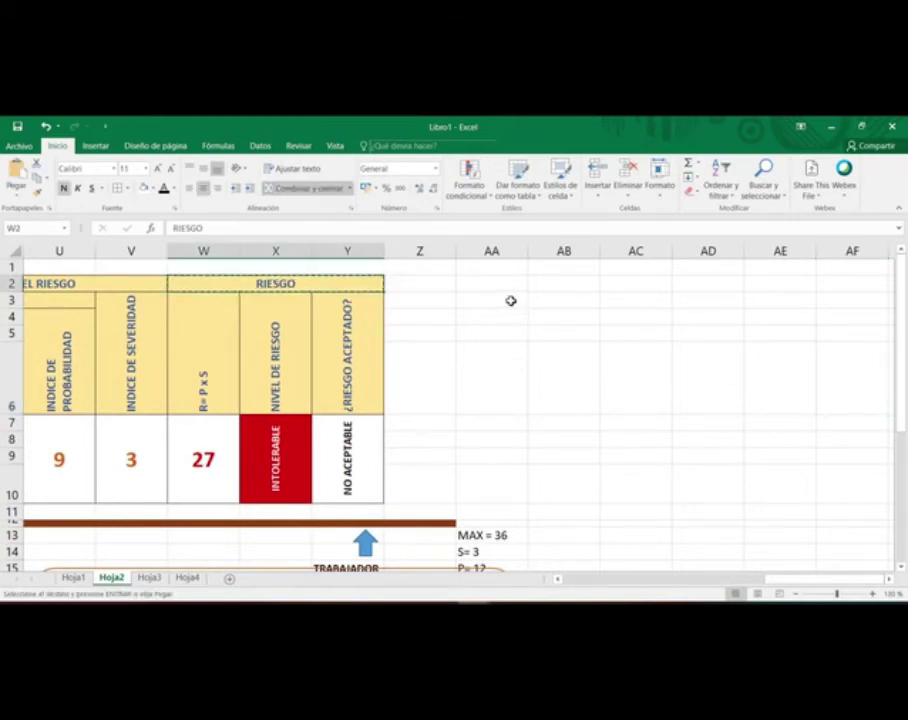
pyautogui.click(493, 283)
pyautogui.hotkey('ctrl', 'v')
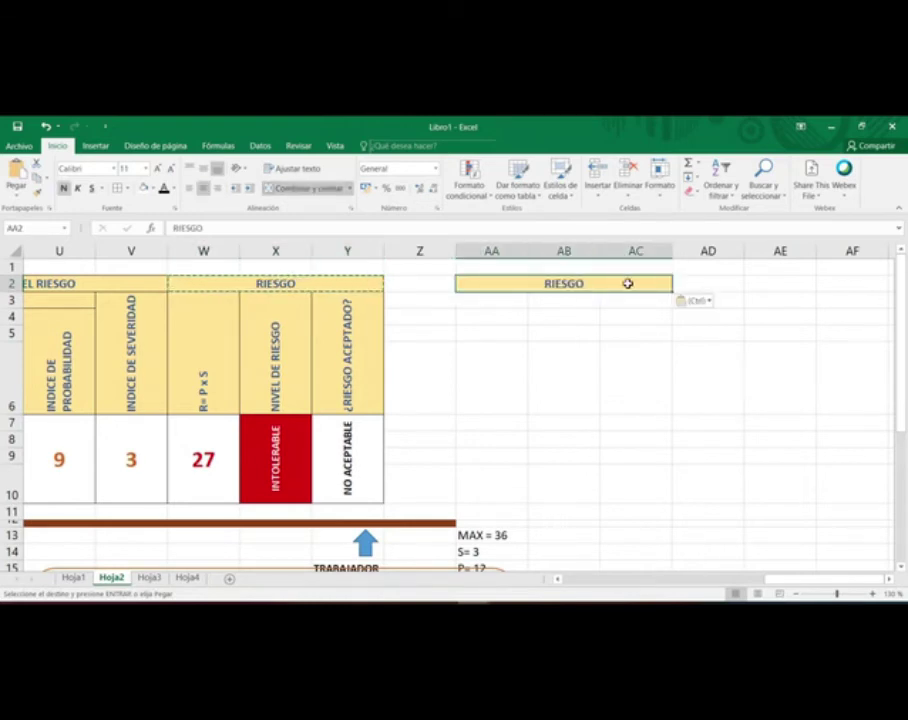
pyautogui.doubleClick(628, 283)
pyautogui.doubleClick(628, 283)
pyautogui.write('CONTROLES')
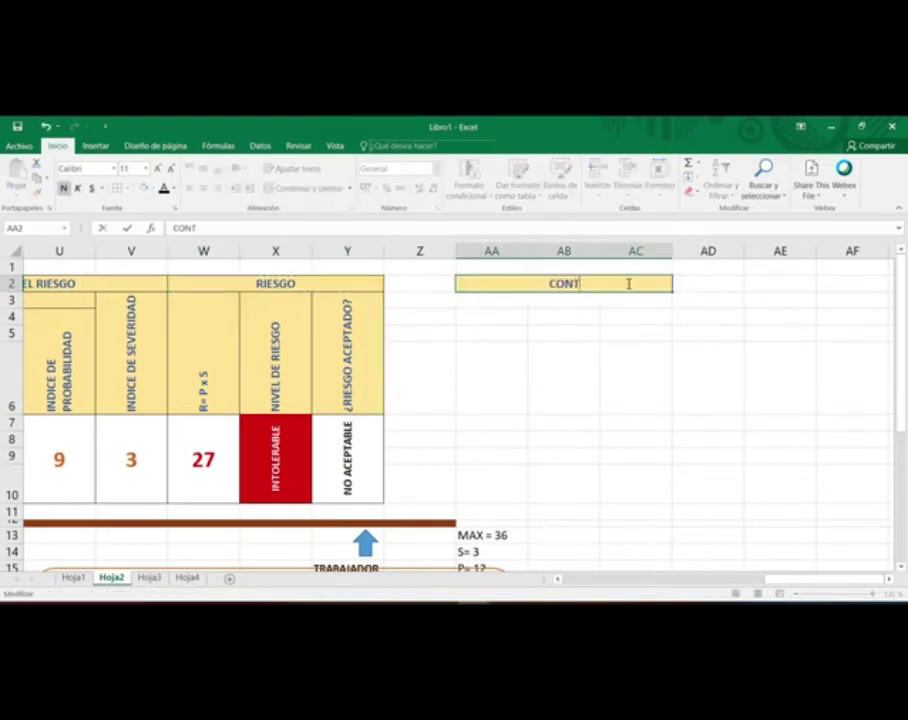
pyautogui.press('Return')
# Step: Extend the merged and centered CONTROLES heading across AA2:AE2
pyautogui.moveTo(628, 283); pyautogui.dragTo(780, 284)
pyautogui.click(310, 190)
pyautogui.click(310, 190)
# Step: Copy the NIVEL DE RIESGO heading into AA3:AA6 and fill it across through column AE
pyautogui.moveTo(500, 300); pyautogui.dragTo(499, 395)
pyautogui.click(293, 372)
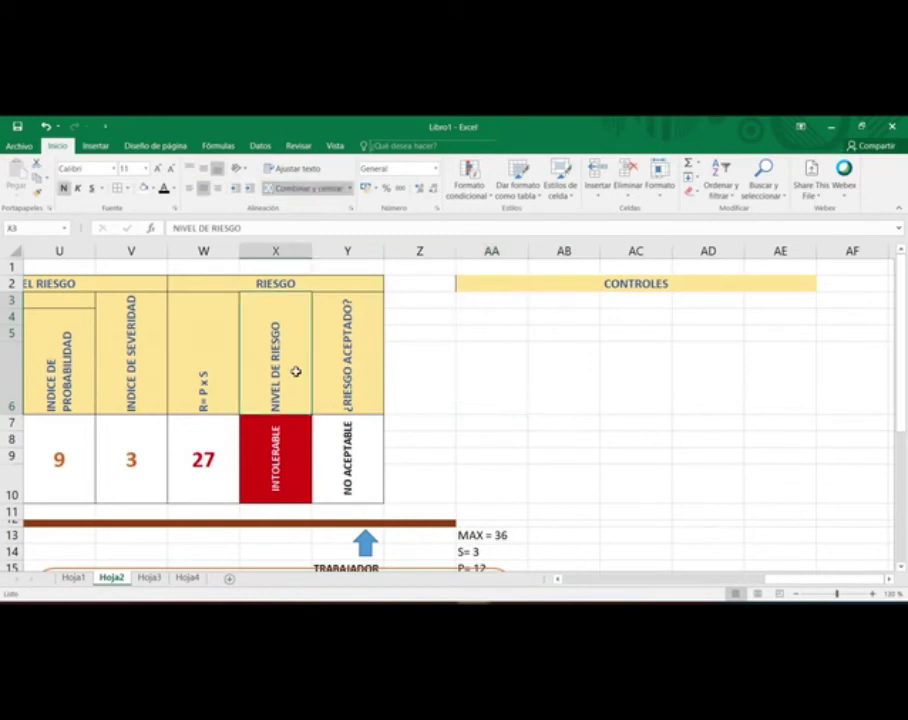
pyautogui.hotkey('ctrl', 'c')
pyautogui.moveTo(478, 296); pyautogui.dragTo(486, 391)
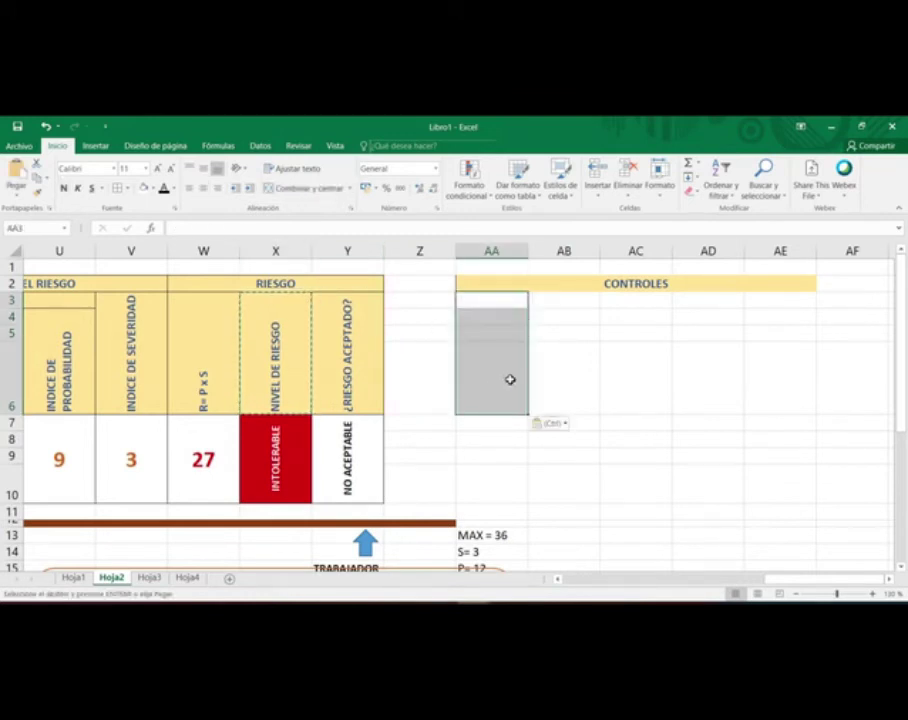
pyautogui.hotkey('ctrl', 'v')
pyautogui.press('Escape')
pyautogui.moveTo(531, 417); pyautogui.dragTo(812, 412)
# Step: Change the first two headings under CONTROLES to ELIMINAR in AA3 and SUSTITUIR in AB3
pyautogui.doubleClick(493, 340)
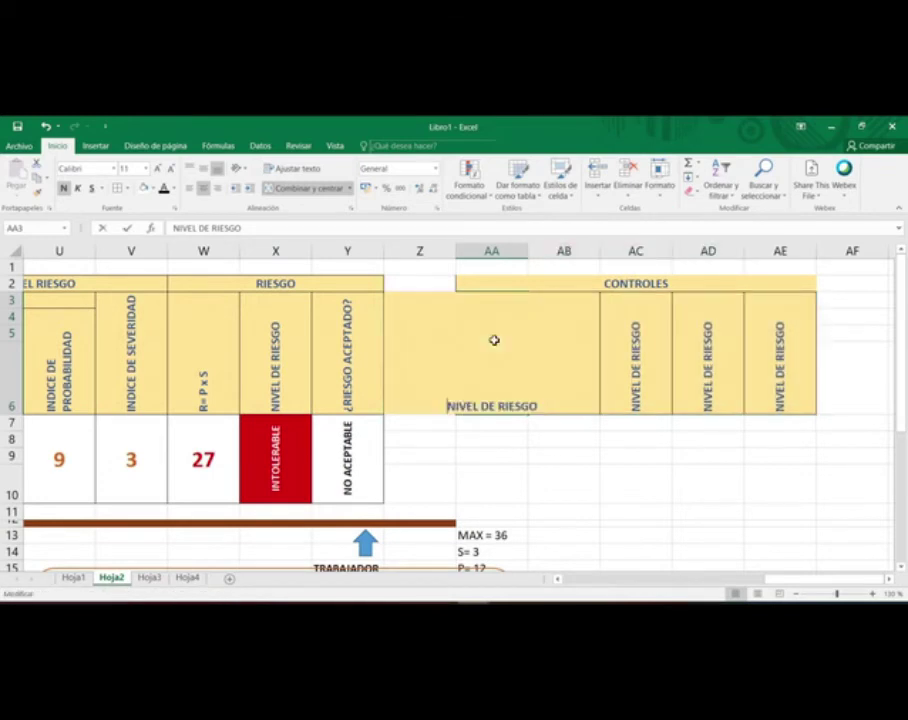
pyautogui.tripleClick(448, 404)
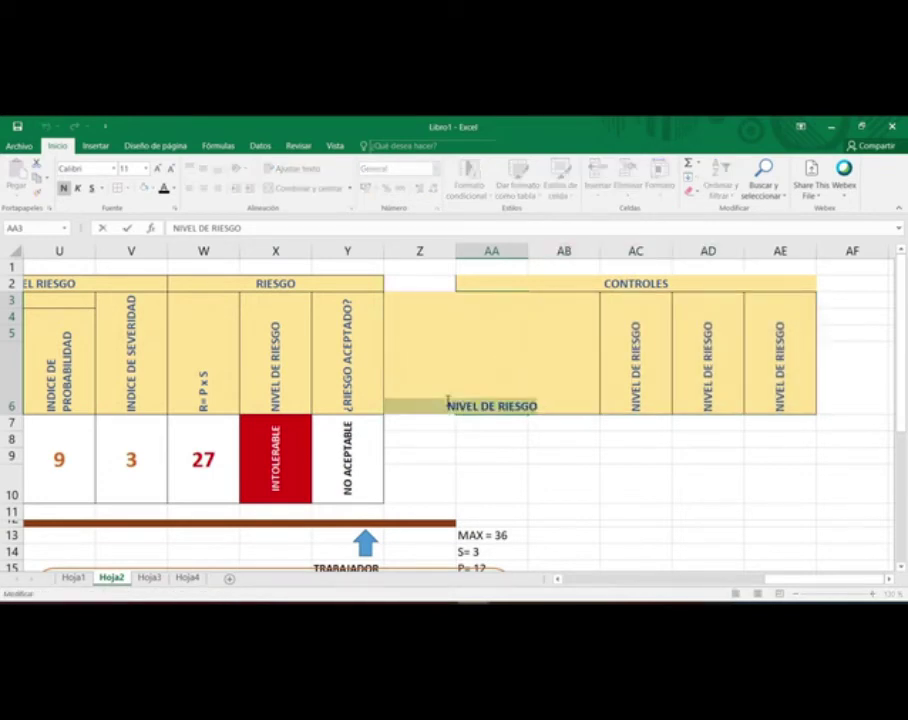
pyautogui.write('ELIMINAR')
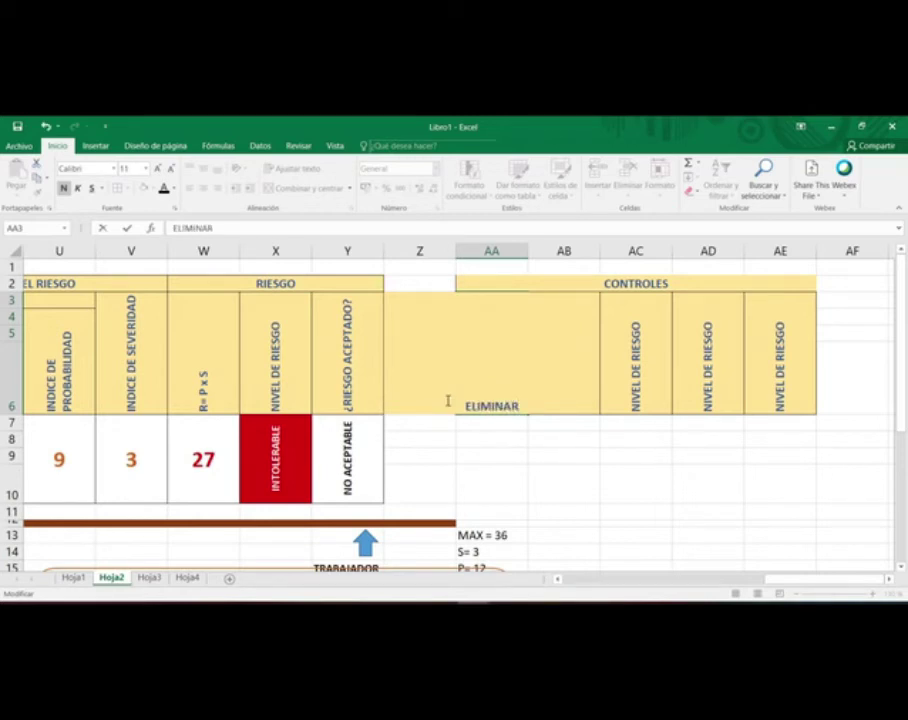
pyautogui.press('Tab')
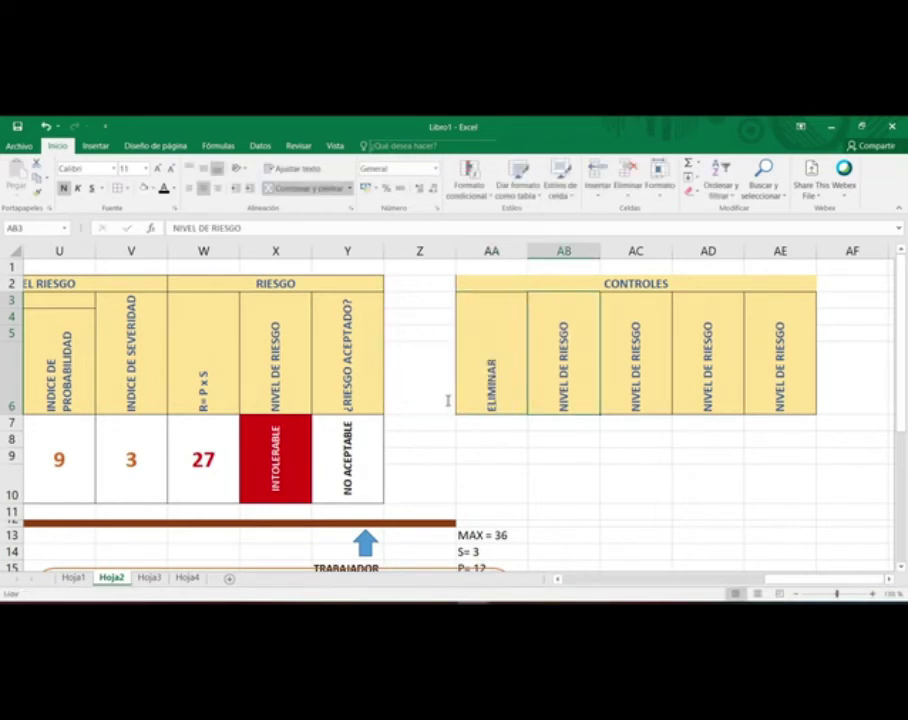
pyautogui.write('SUSTITUIR')
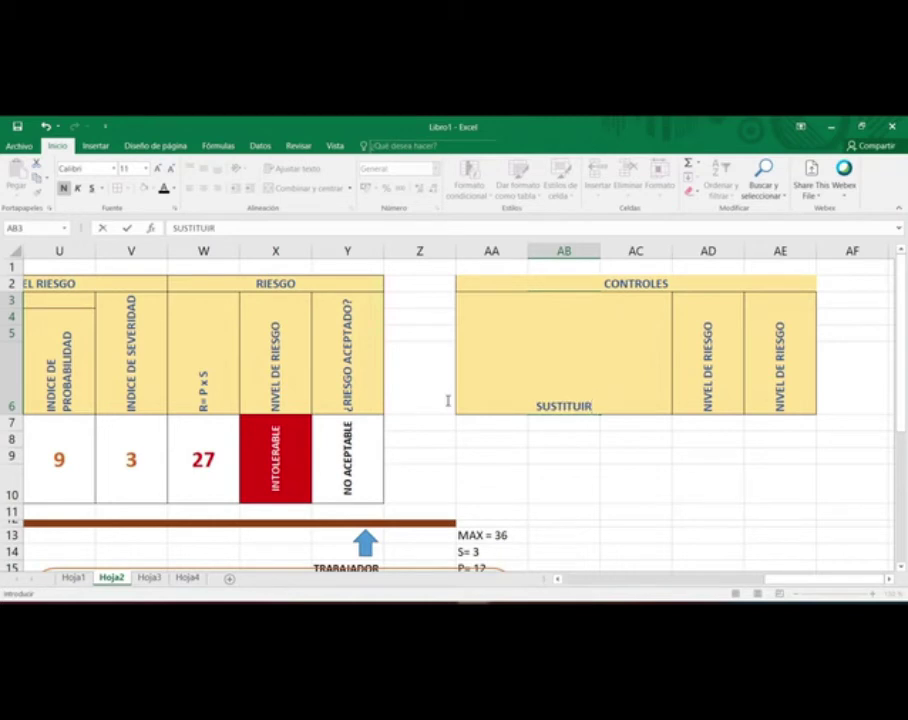
pyautogui.press('Tab')
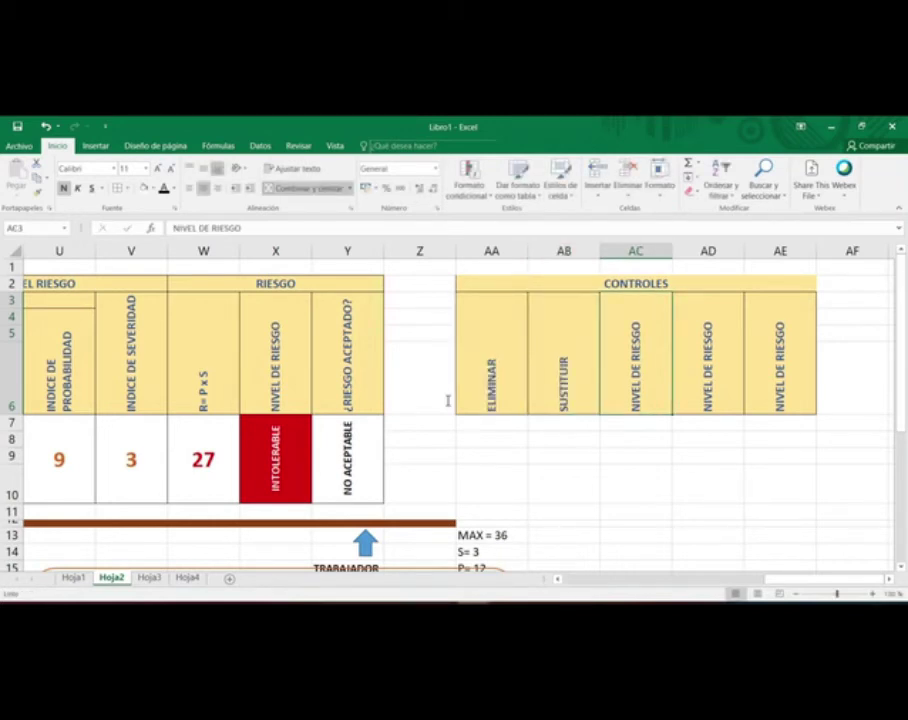
# Step: Change the remaining headings under CONTROLES to INGENIERÍA in AC3, ADMINISTRATIVO in AD3 and EPP in AE3
pyautogui.write('INGENIERÁ')
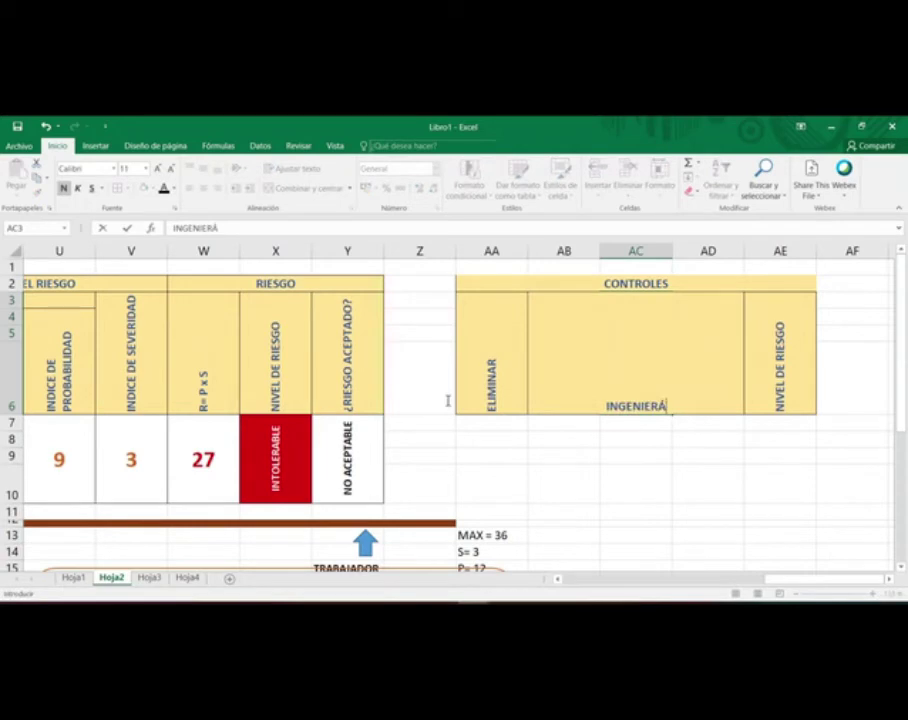
pyautogui.press('BackSpace')
pyautogui.write('Á')
pyautogui.press('BackSpace')
pyautogui.write('ÍA')
pyautogui.press('Tab')
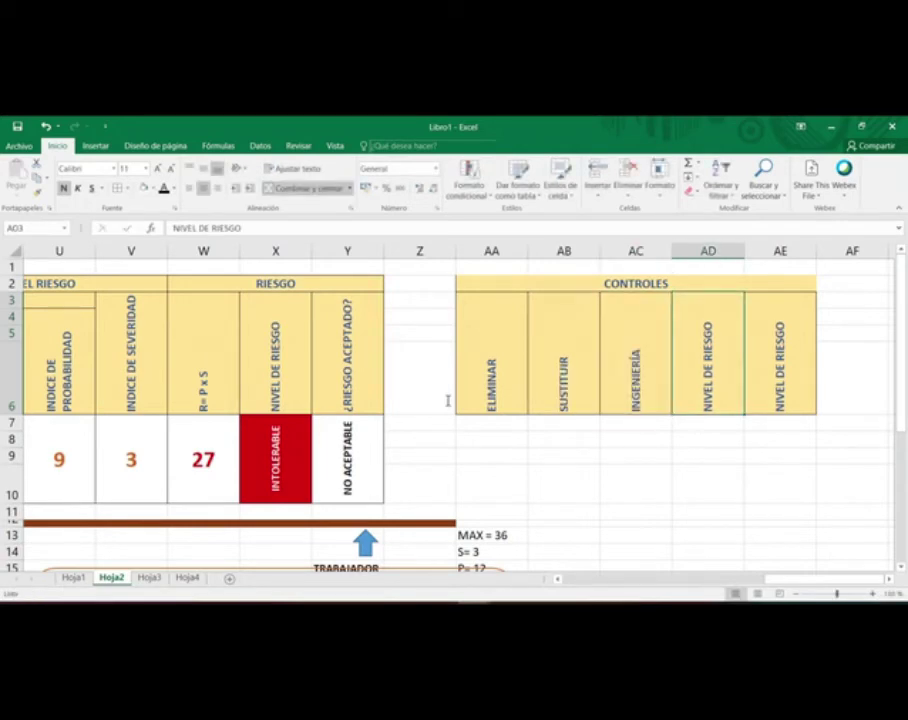
pyautogui.write('ADMINIST')
pyautogui.write('RATIVO')
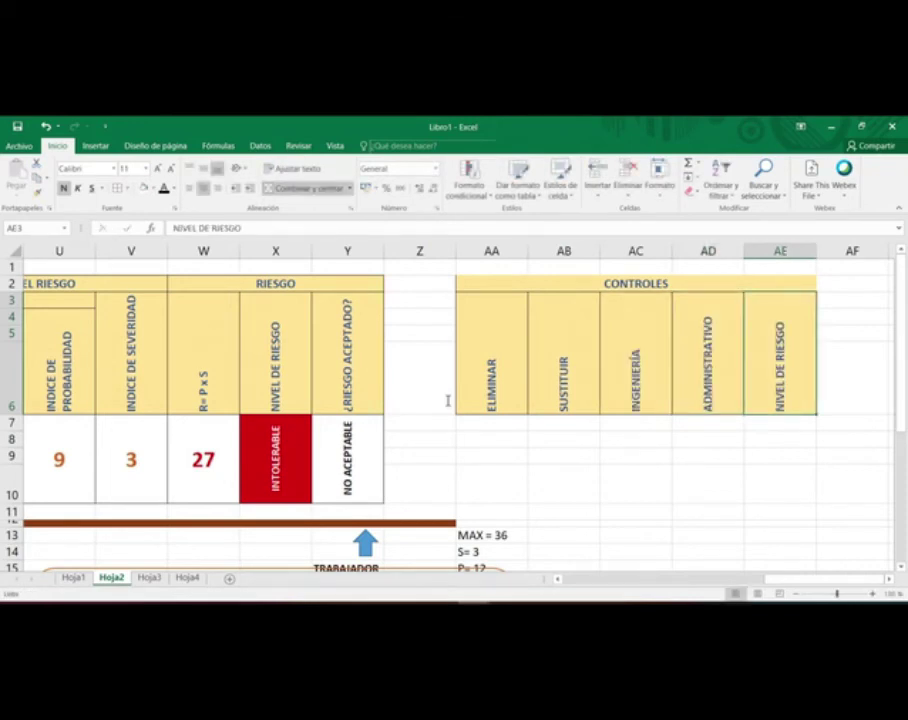
pyautogui.write('EPP')
pyautogui.press('Return')
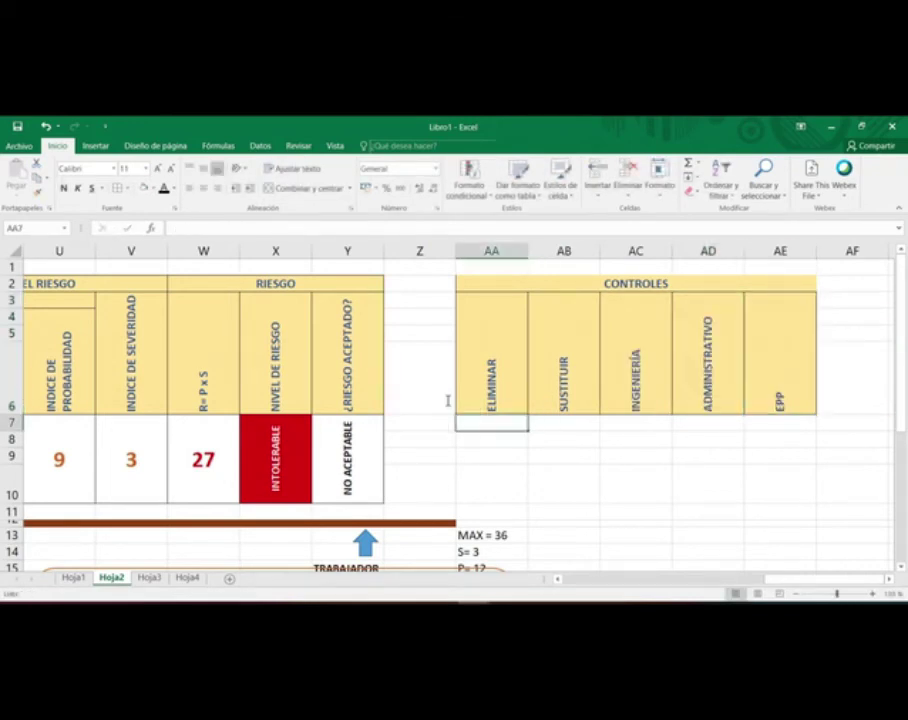
# Step: Apply borders around the merged CONTROLES heading in AA2:AE2
pyautogui.click(490, 281)
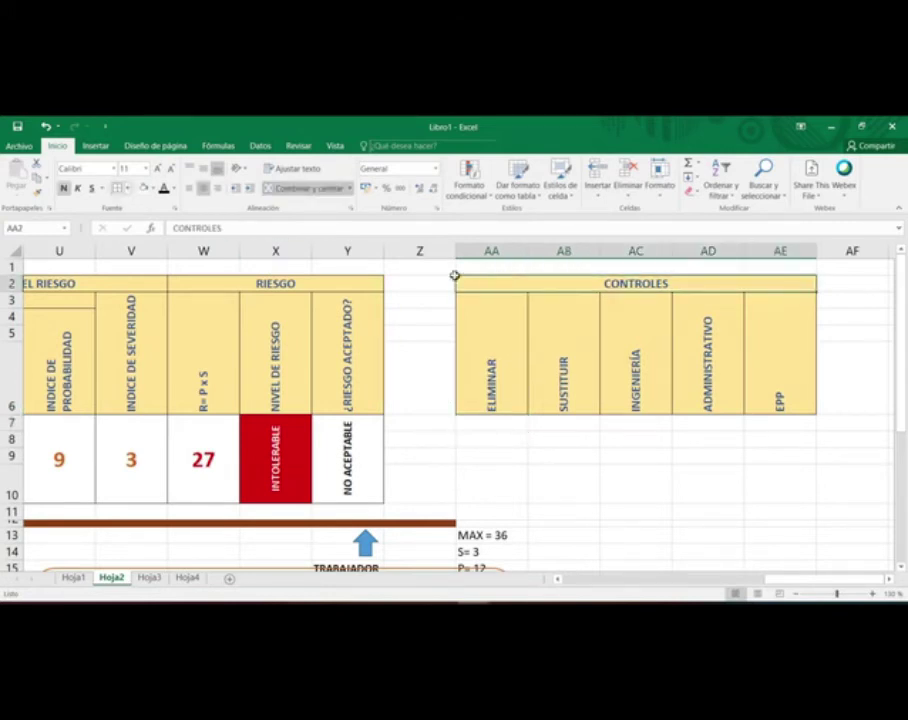
pyautogui.click(645, 478)
# Step: Try copying the NO ACEPTABLE cell into AA7:AA10 below ELIMINAR, and undo the paste
pyautogui.moveTo(503, 420); pyautogui.dragTo(502, 480)
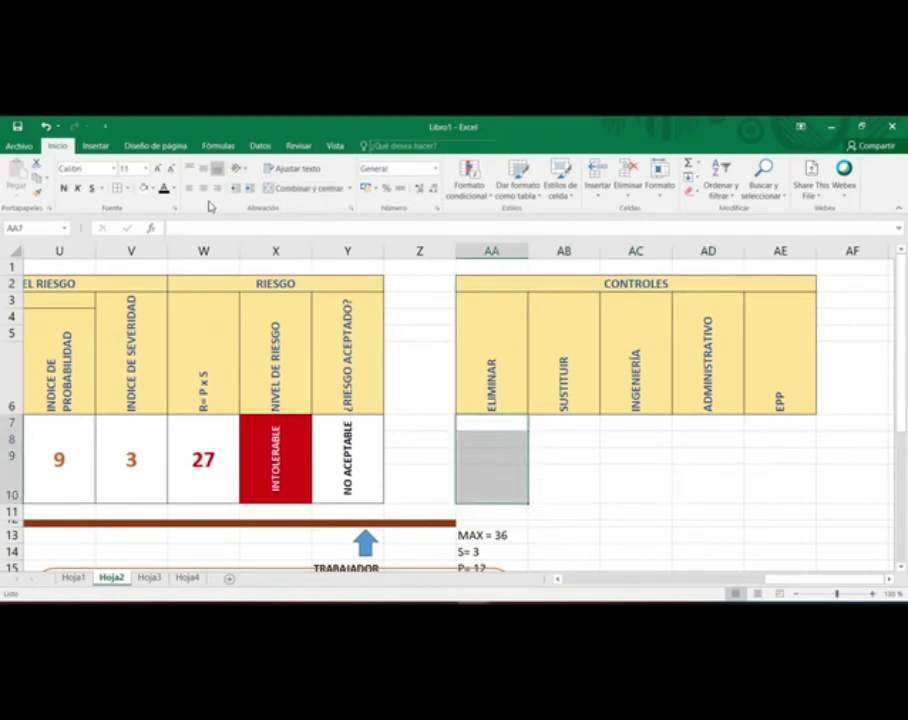
pyautogui.click(334, 479)
pyautogui.click(497, 424)
pyautogui.hotkey('ctrl', 'v')
pyautogui.click(586, 442)
pyautogui.click(487, 433)
pyautogui.click(563, 459)
pyautogui.click(510, 459)
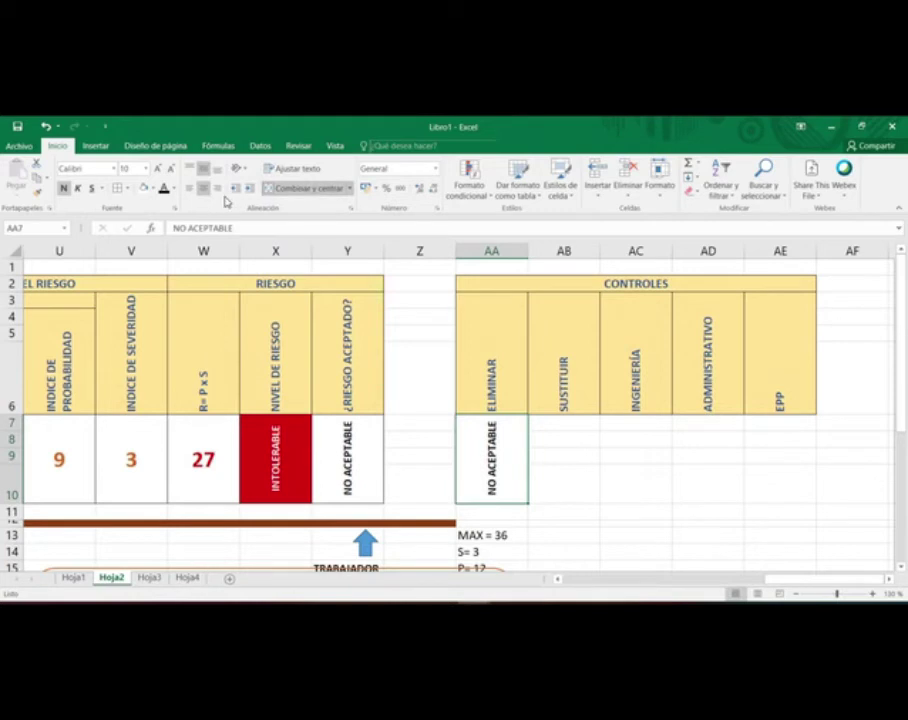
pyautogui.hotkey('ctrl', 'z')
pyautogui.click(580, 472)
# Step: Merge and center AA7:AA10, fill it across through column AE, and add borders to the five merged cells
pyautogui.click(511, 430)
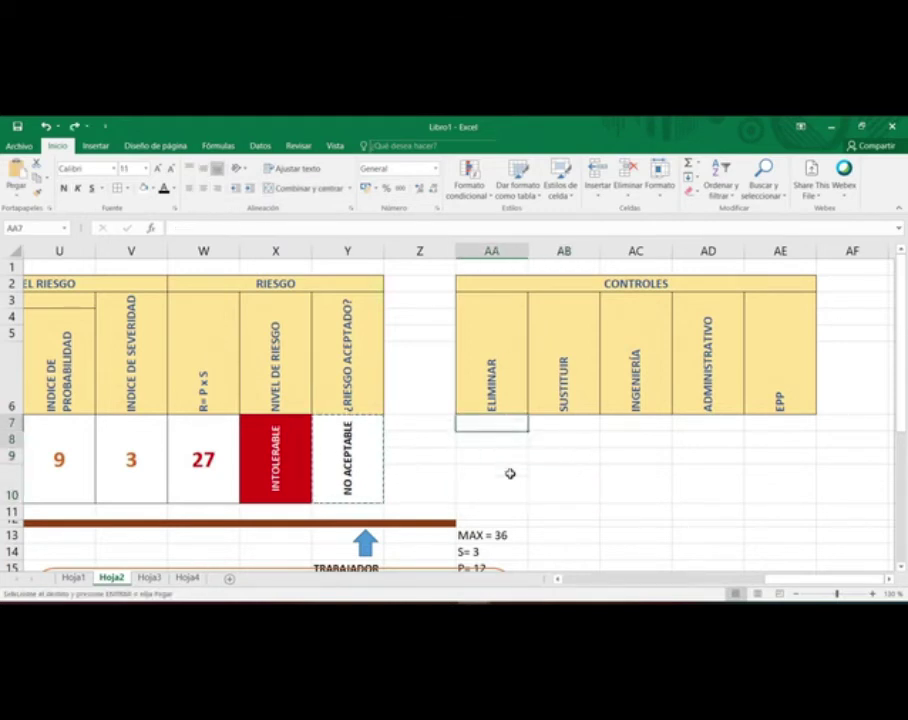
pyautogui.keyDown('shift'); pyautogui.click(511, 494); pyautogui.keyUp('shift')
pyautogui.click(302, 188)
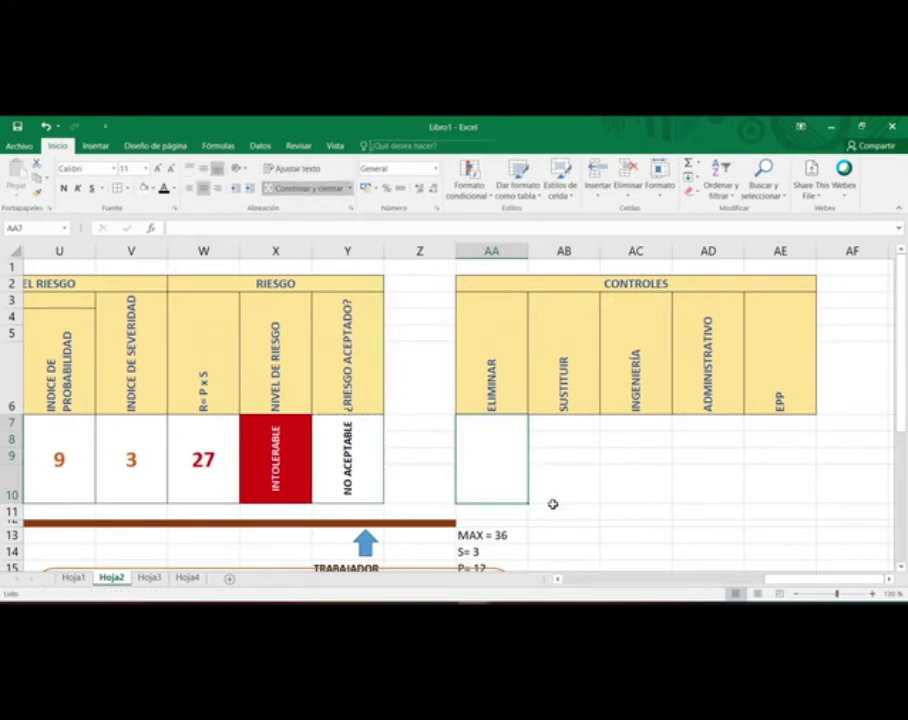
pyautogui.moveTo(522, 497); pyautogui.dragTo(807, 464)
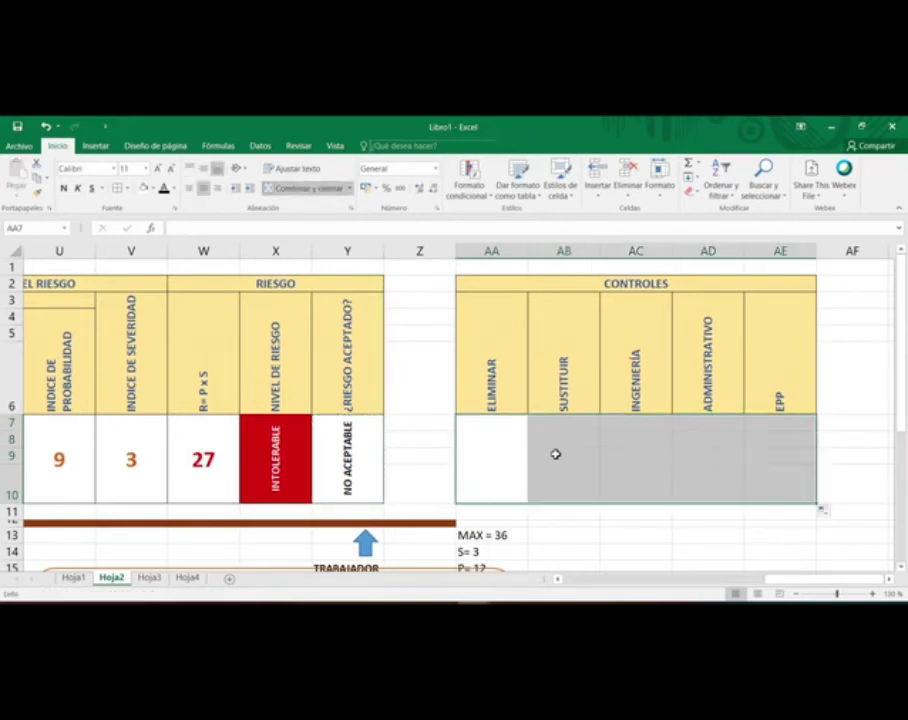
pyautogui.moveTo(493, 449); pyautogui.dragTo(780, 460)
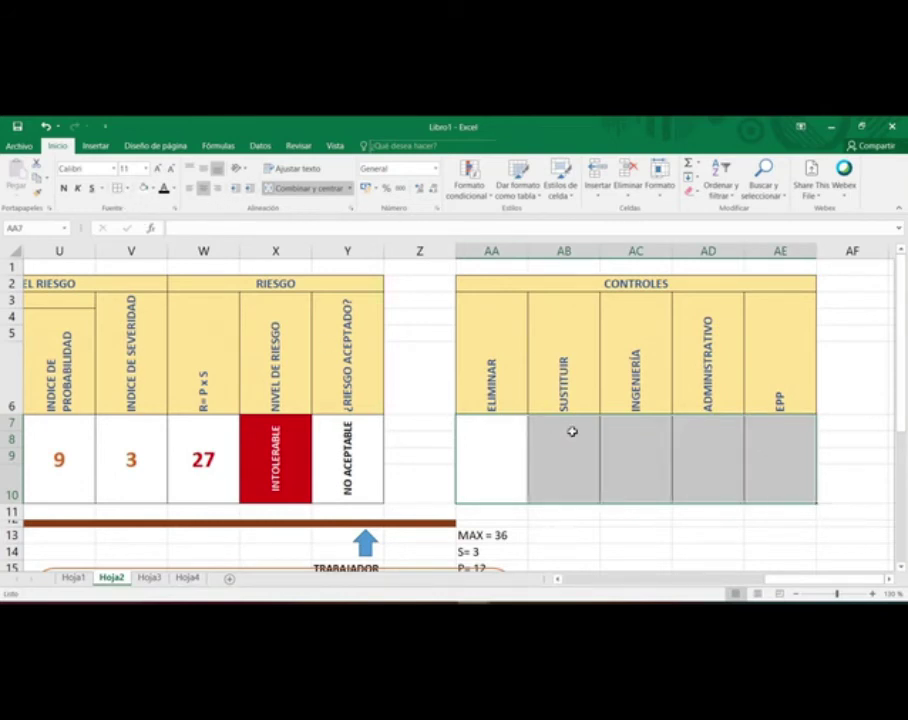
pyautogui.click(537, 433)
pyautogui.click(503, 449)
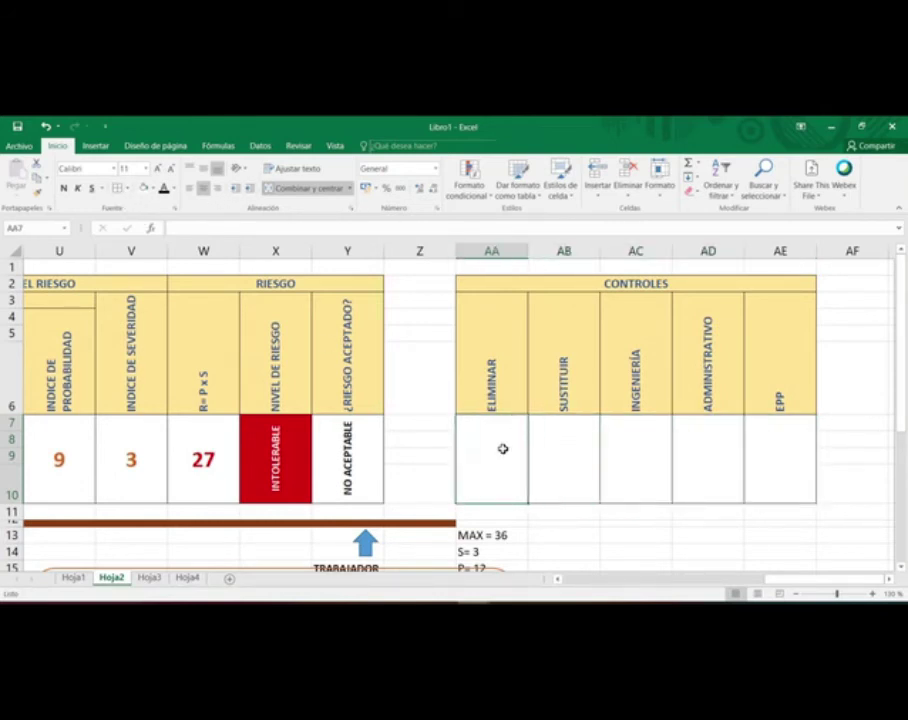
# Step: Enter RAYOS INFRAROJOS in the merged cell AC7 under INGENIERÍA
pyautogui.click(649, 450)
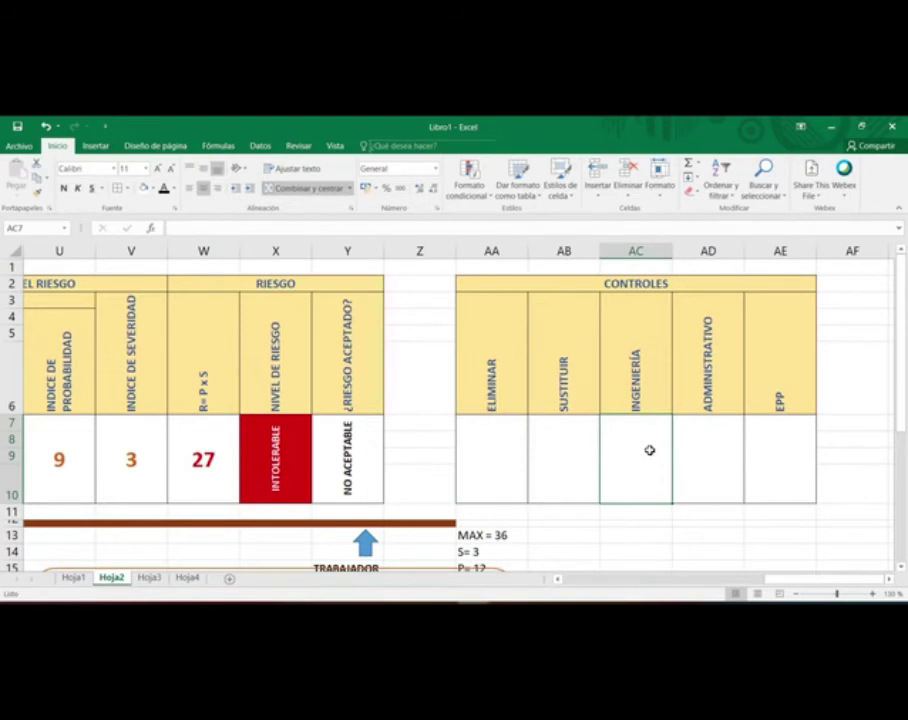
pyautogui.doubleClick(649, 450)
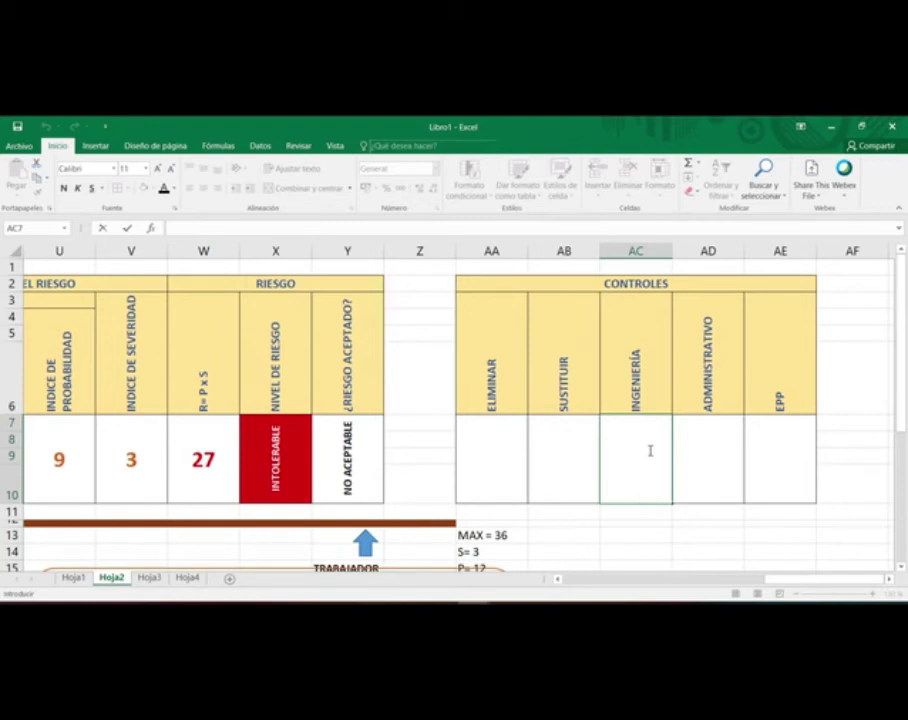
pyautogui.write('RAYOS IN')
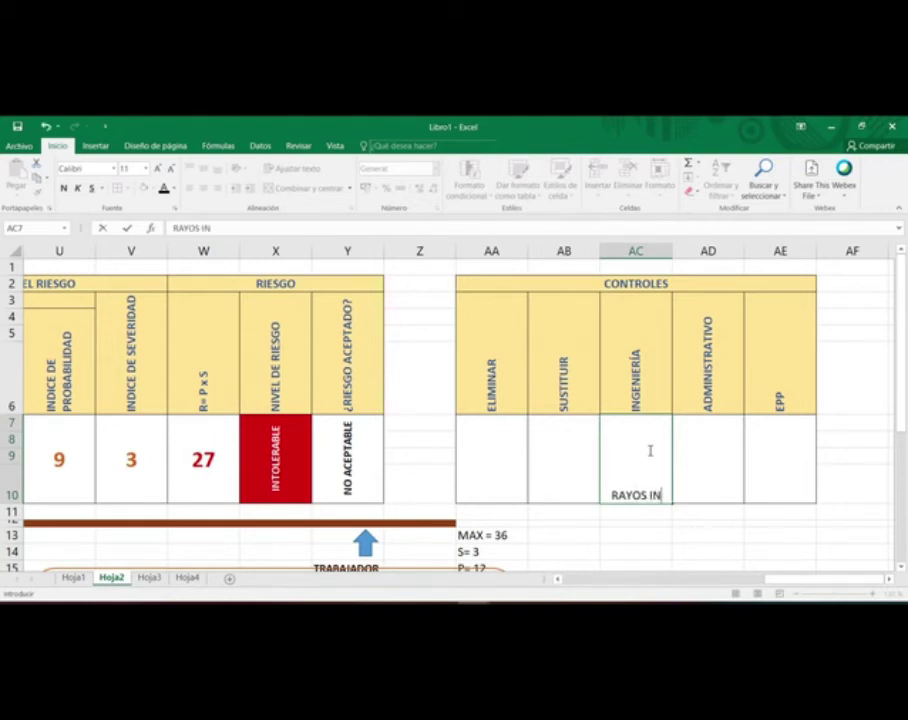
pyautogui.write('FRAROJOS')
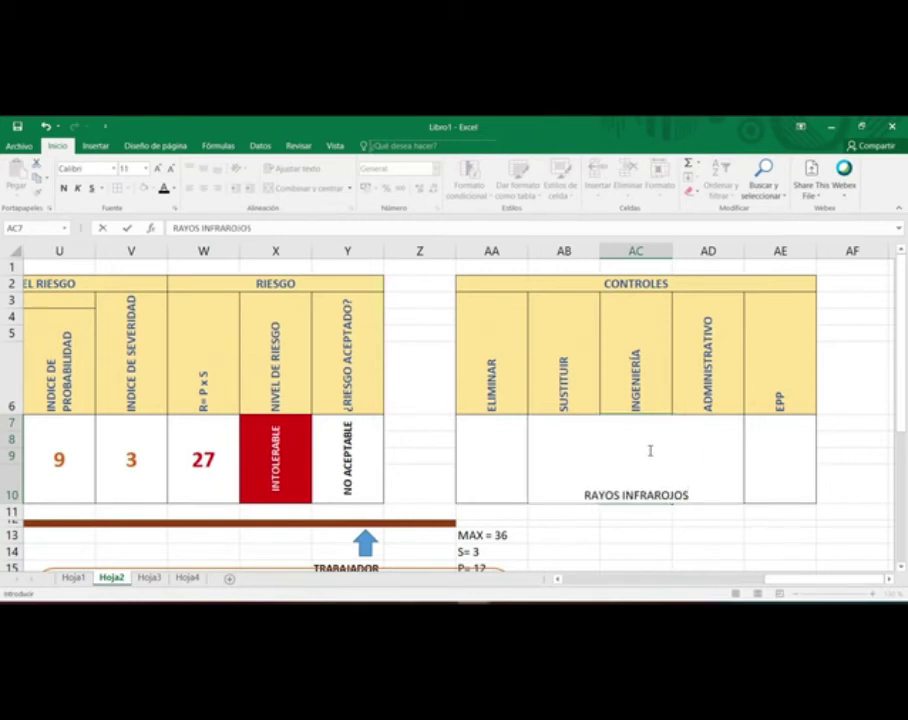
pyautogui.press('BackSpace')
pyautogui.press('BackSpace')
pyautogui.press('BackSpace')
pyautogui.press('BackSpace')
pyautogui.press('BackSpace')
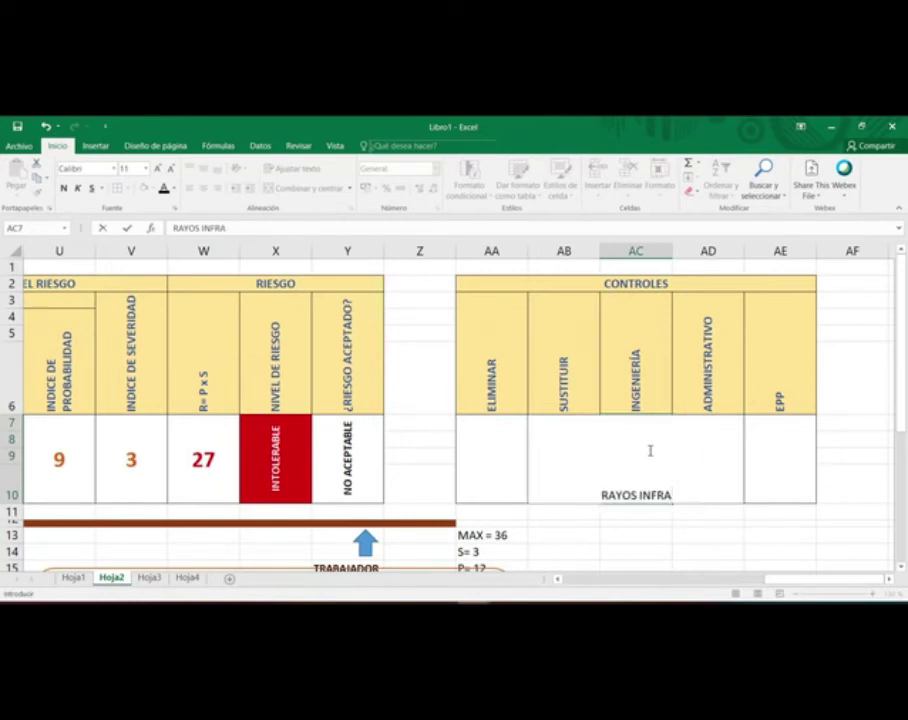
pyautogui.write('ROJOS')
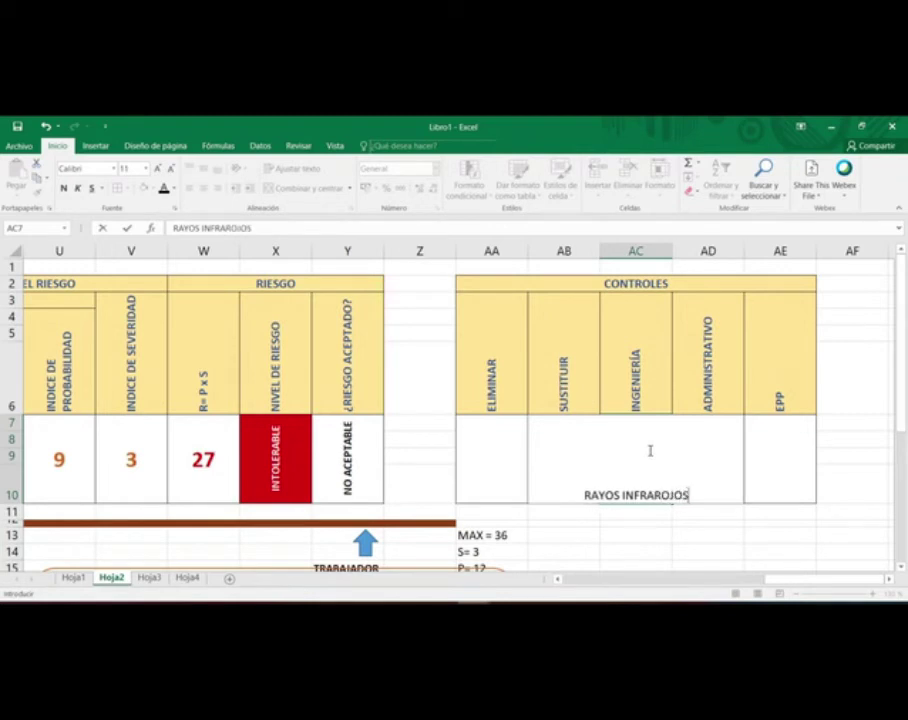
pyautogui.press('Return')
# Step: Format the RAYOS INFRAROJOS cell with wrapped text, vertical middle alignment and bold
pyautogui.click(650, 451)
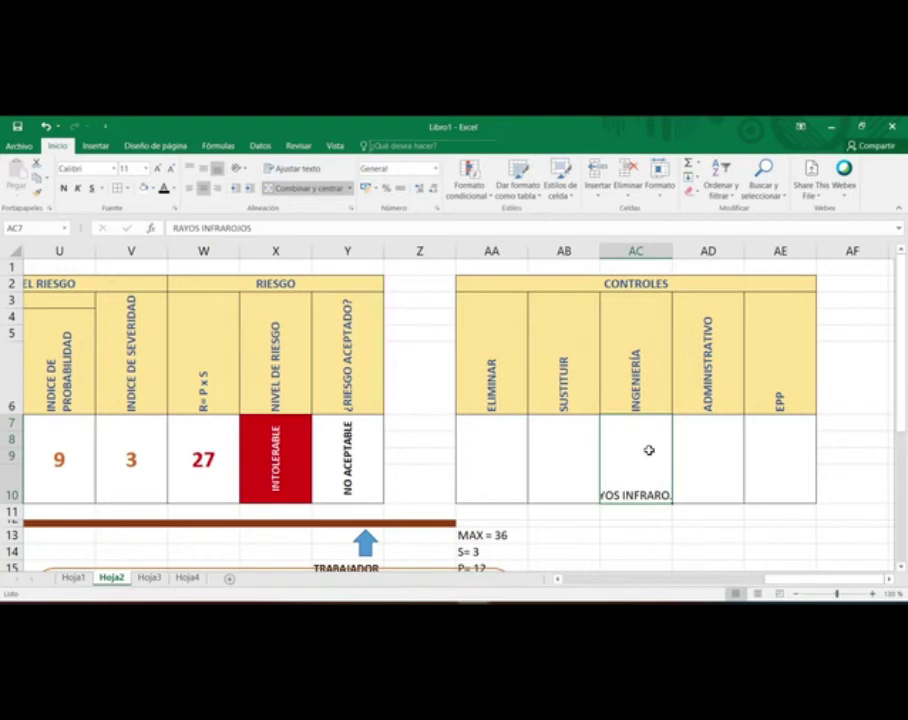
pyautogui.click(291, 168)
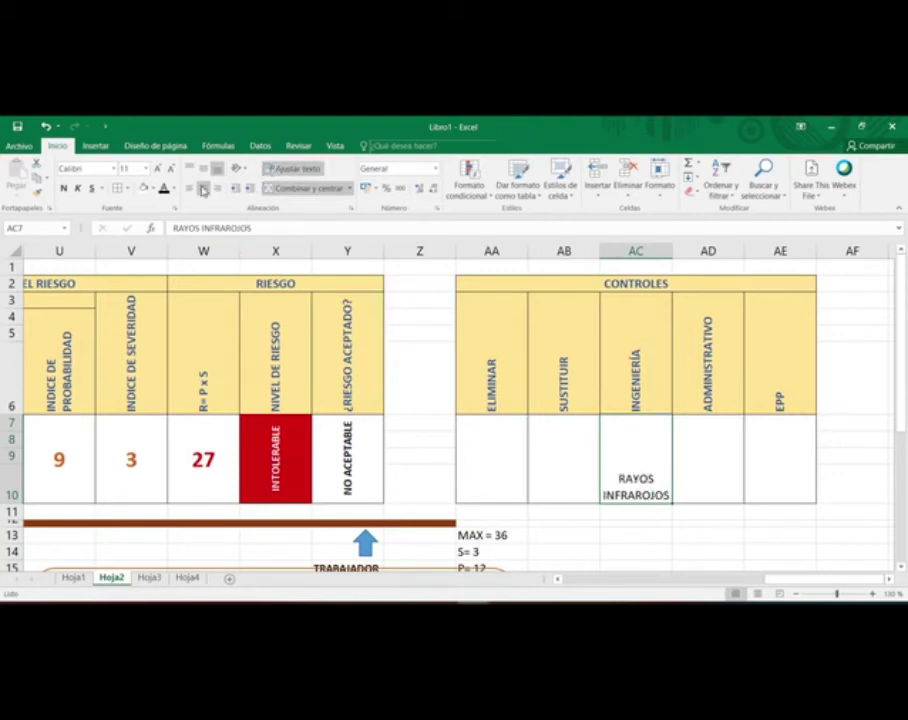
pyautogui.click(203, 168)
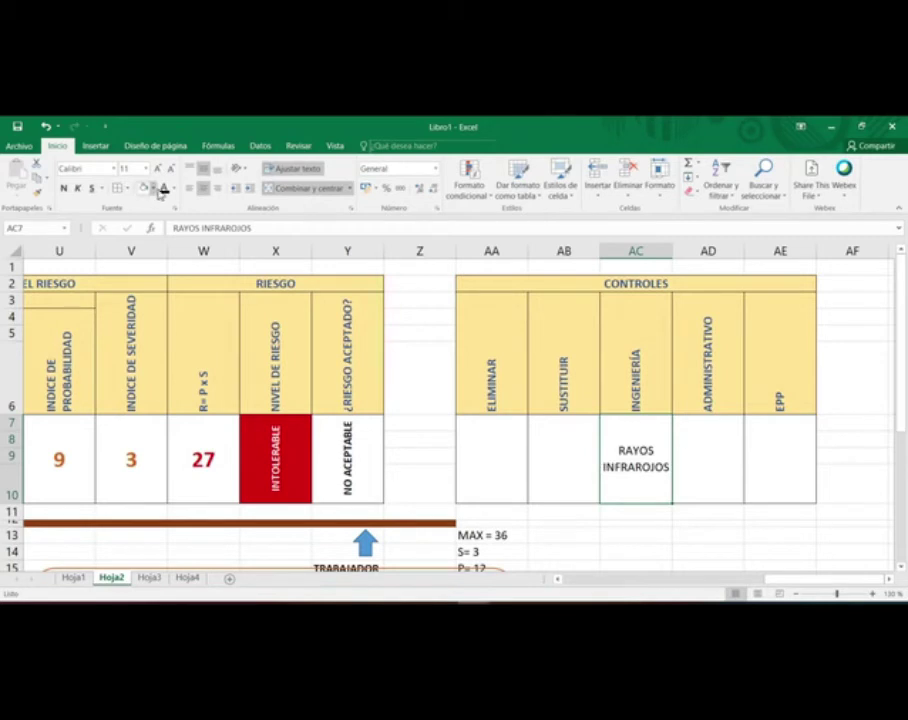
pyautogui.click(64, 188)
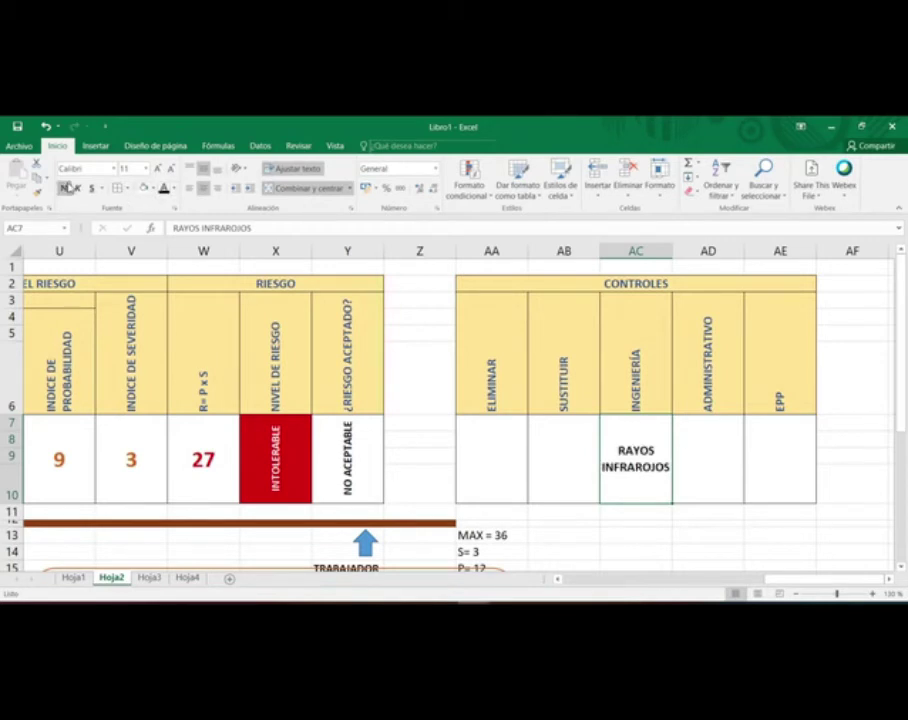
# Step: Examine the probability ratings in the EVALUACIÓN DEL RIESGO section, especially the CAPACITACIONES rating
pyautogui.click(699, 430)
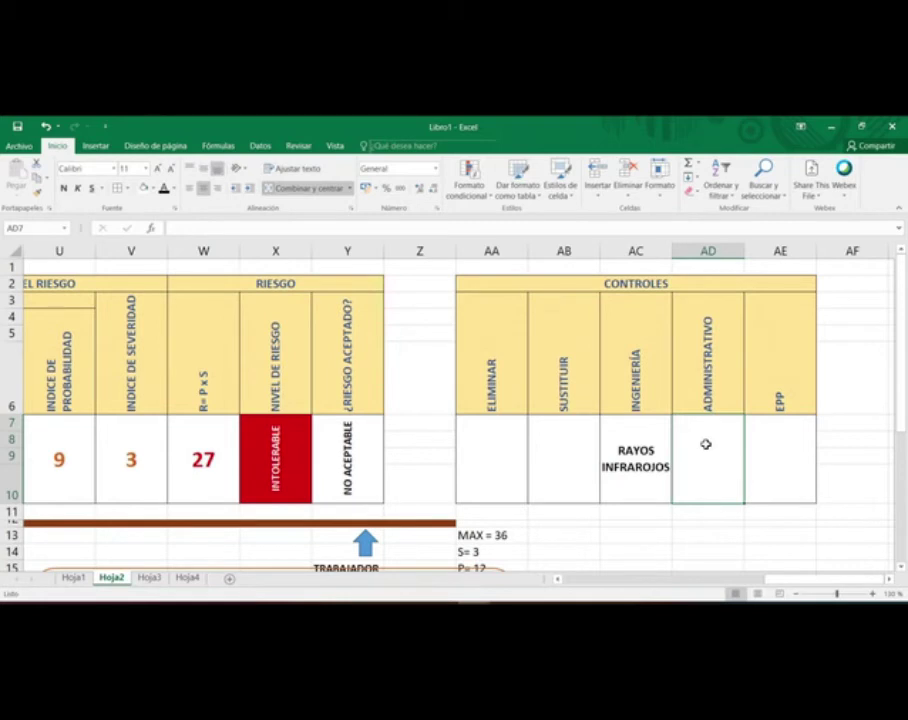
pyautogui.doubleClick(705, 444)
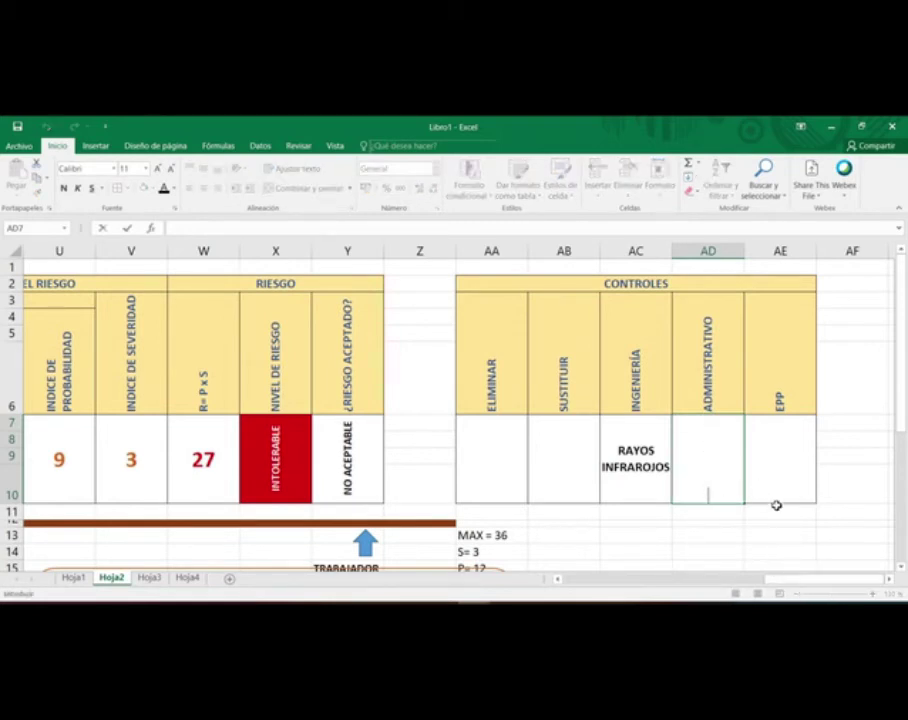
pyautogui.click(766, 421)
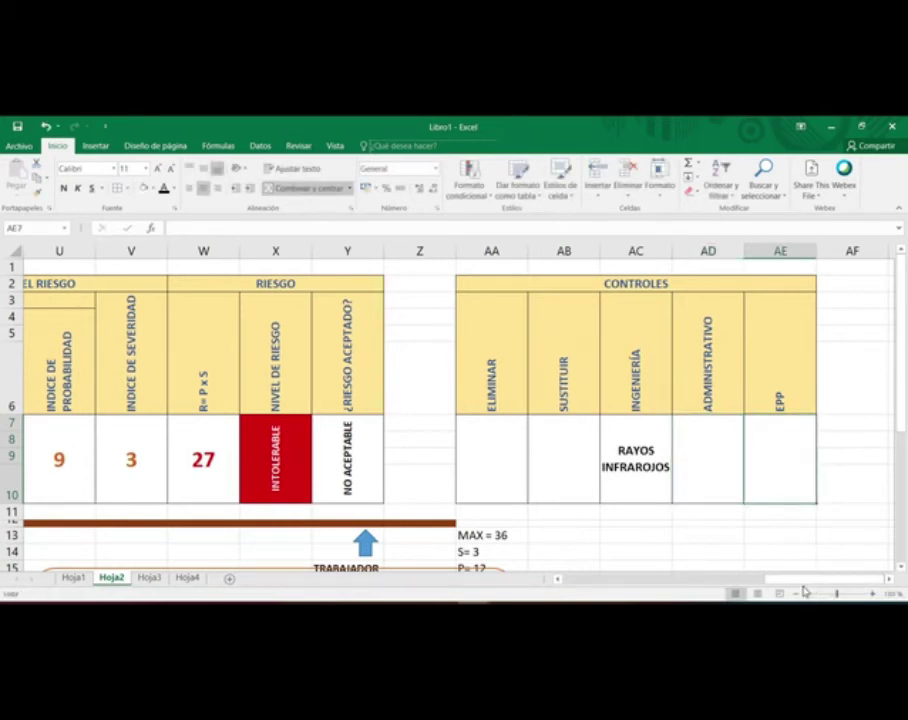
pyautogui.moveTo(795, 580); pyautogui.dragTo(752, 577)
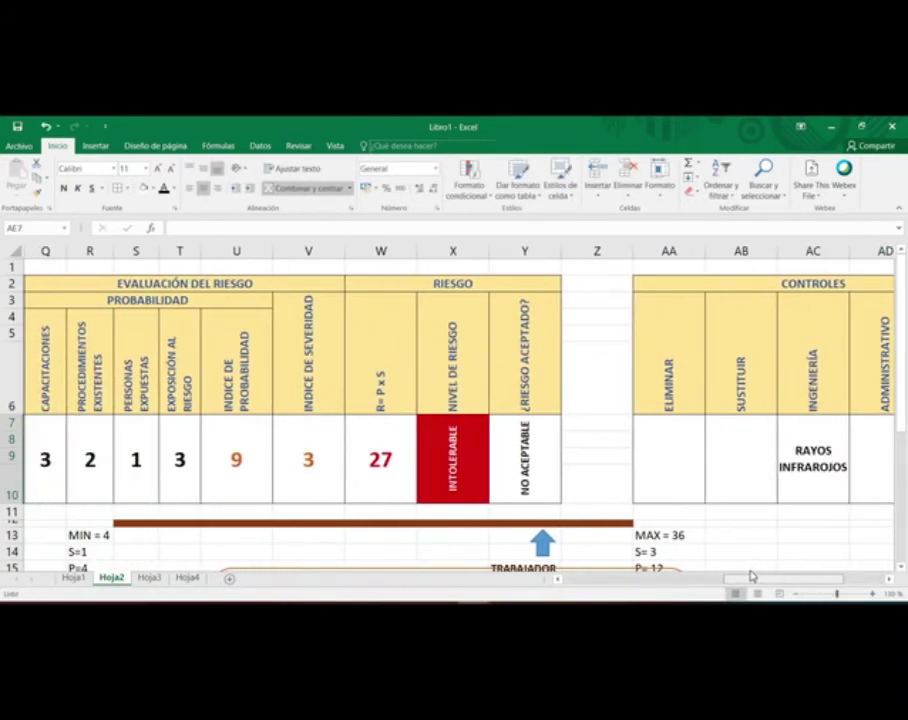
pyautogui.moveTo(28, 446); pyautogui.dragTo(241, 443)
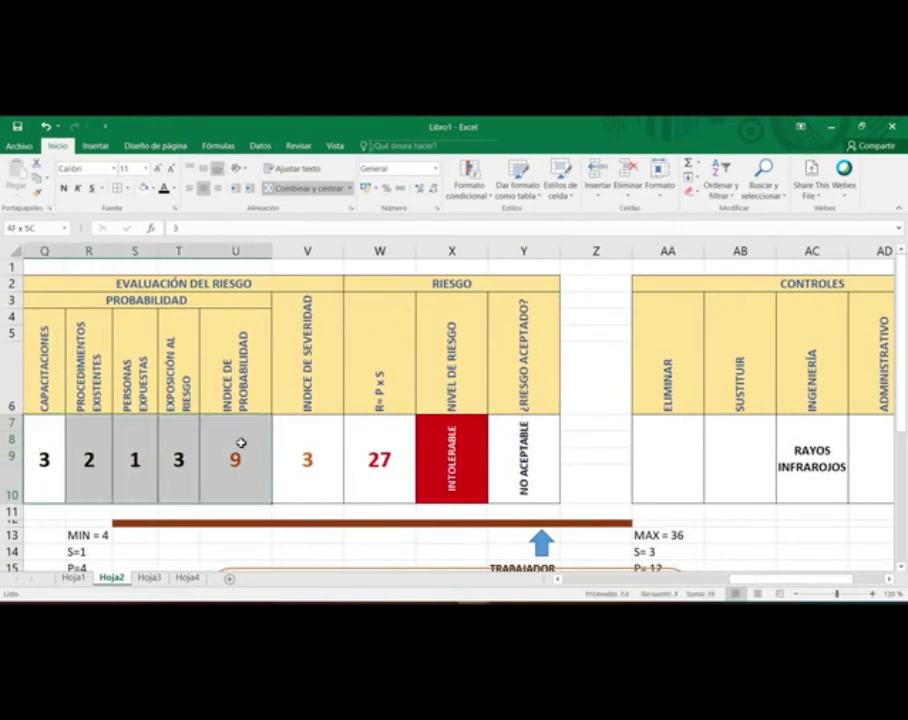
pyautogui.click(43, 349)
pyautogui.click(45, 462)
pyautogui.moveTo(755, 582); pyautogui.dragTo(797, 584)
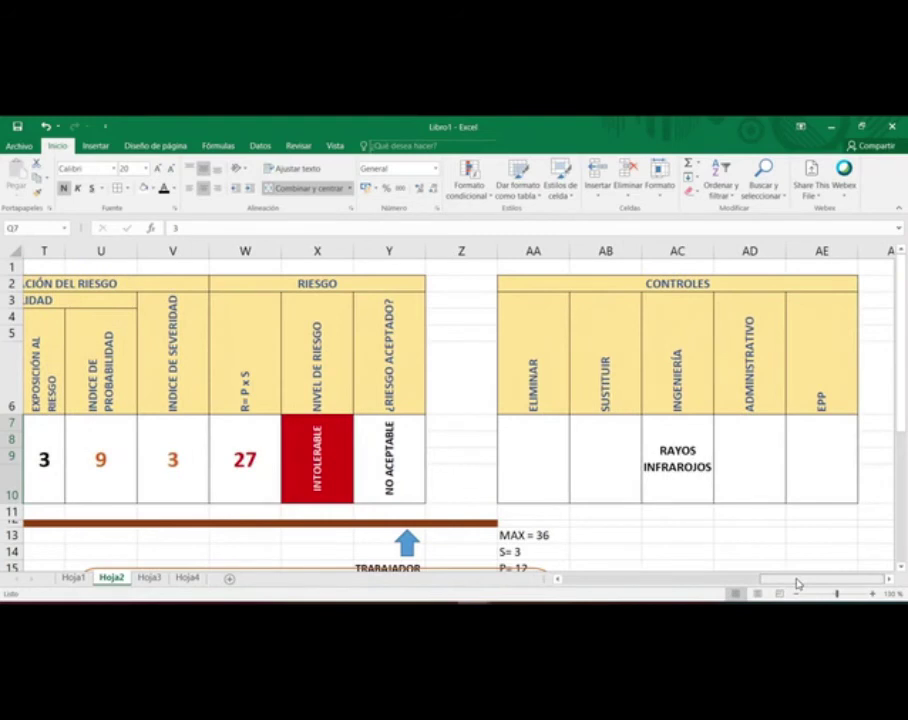
# Step: Enter CAPACITACIÓN "RIESGOS MECANICOS" in the merged cell AD7 under ADMINISTRATIVO
pyautogui.doubleClick(772, 441)
pyautogui.write('CAPACITAC')
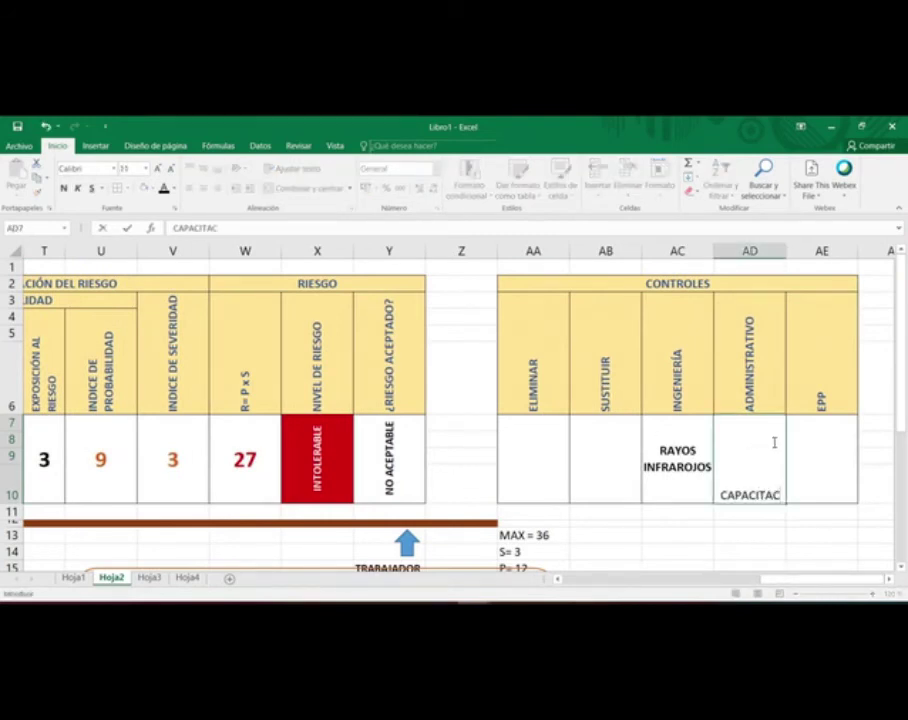
pyautogui.press('BackSpace')
pyautogui.write('R')
pyautogui.press('BackSpace')
pyautogui.write('CIÓN')
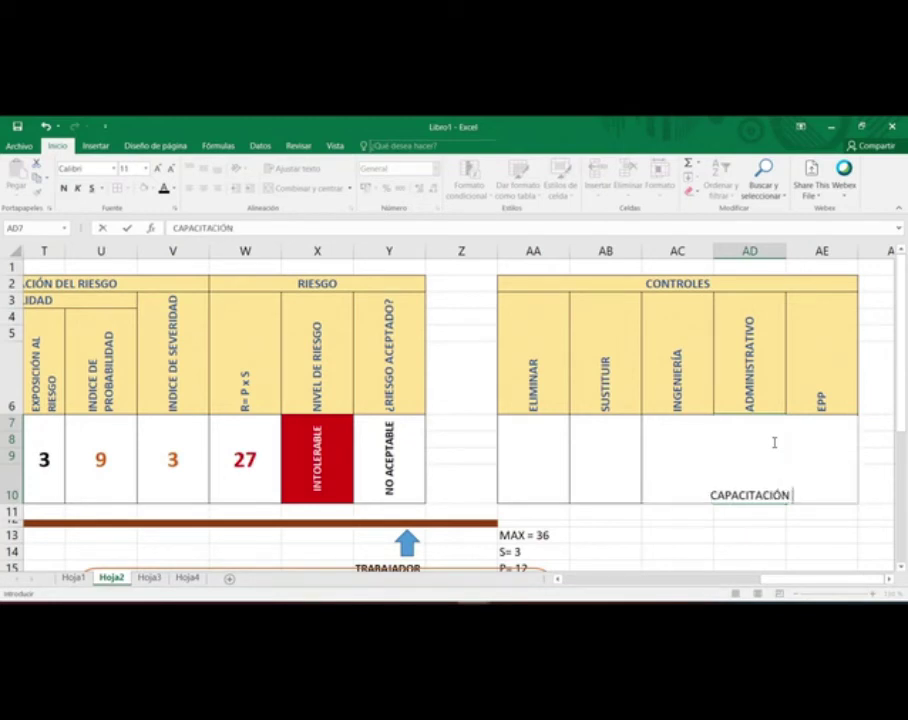
pyautogui.write(' "RIESGOS')
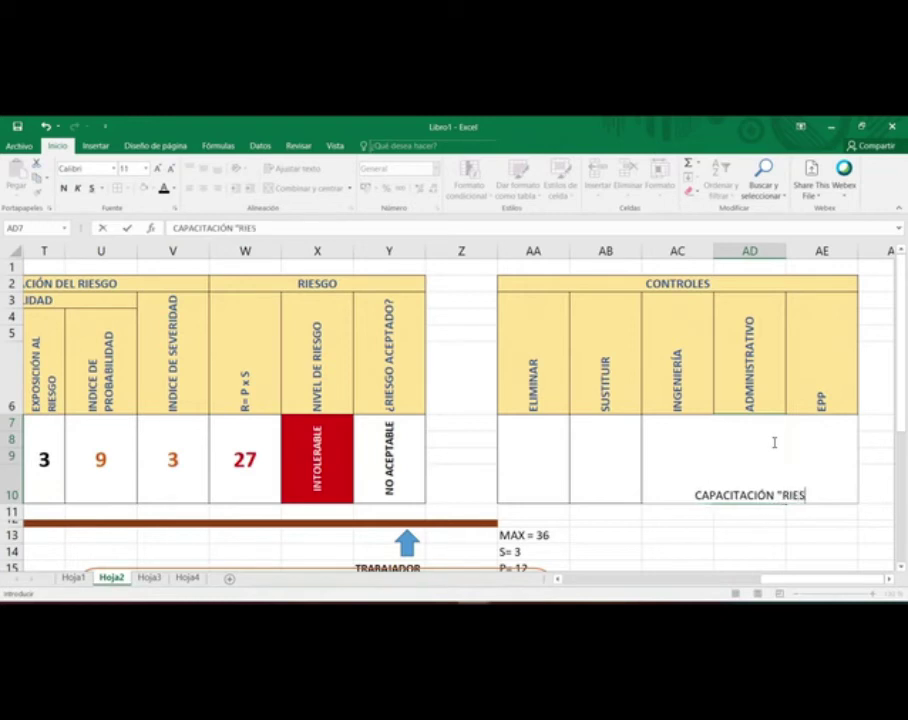
pyautogui.press('BackSpace')
pyautogui.press('BackSpace')
pyautogui.press('BackSpace')
pyautogui.press('BackSpace')
pyautogui.press('BackSpace')
pyautogui.press('BackSpace')
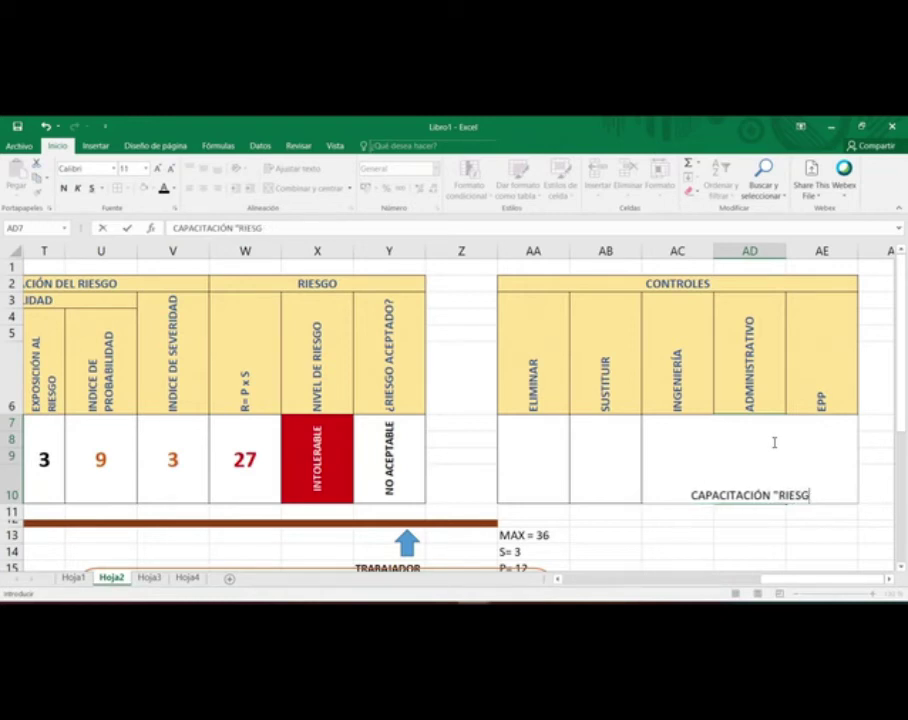
pyautogui.write('IES')
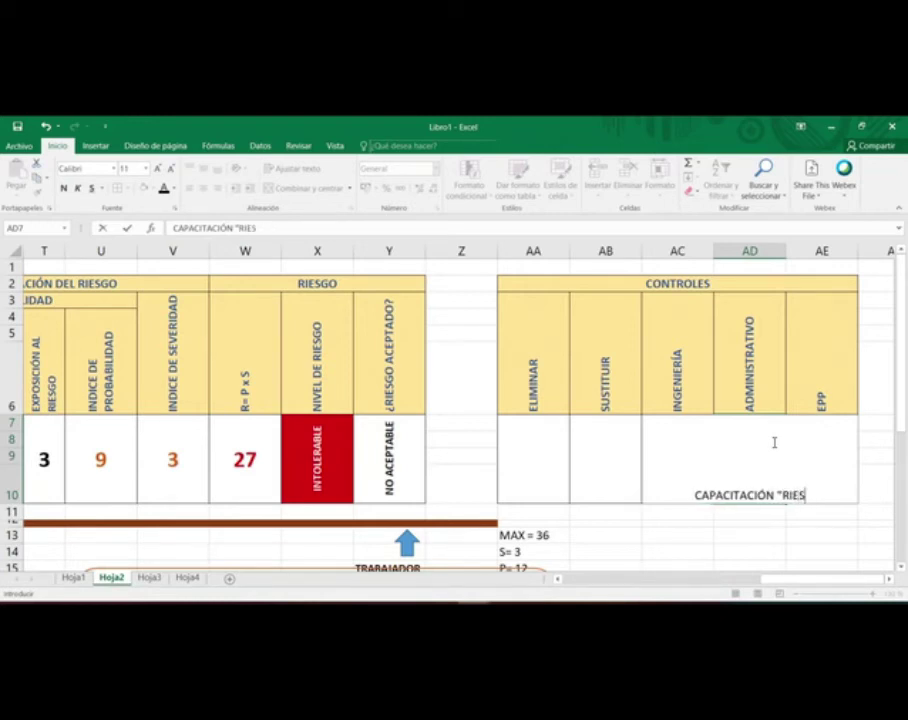
pyautogui.write('GOS MECANICOS')
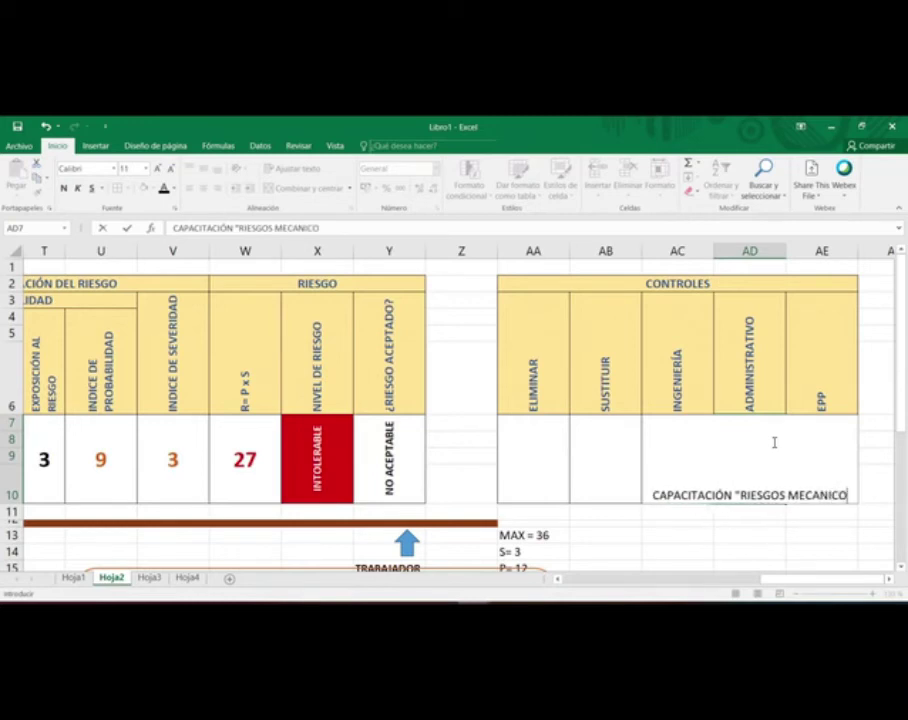
pyautogui.press('Return')
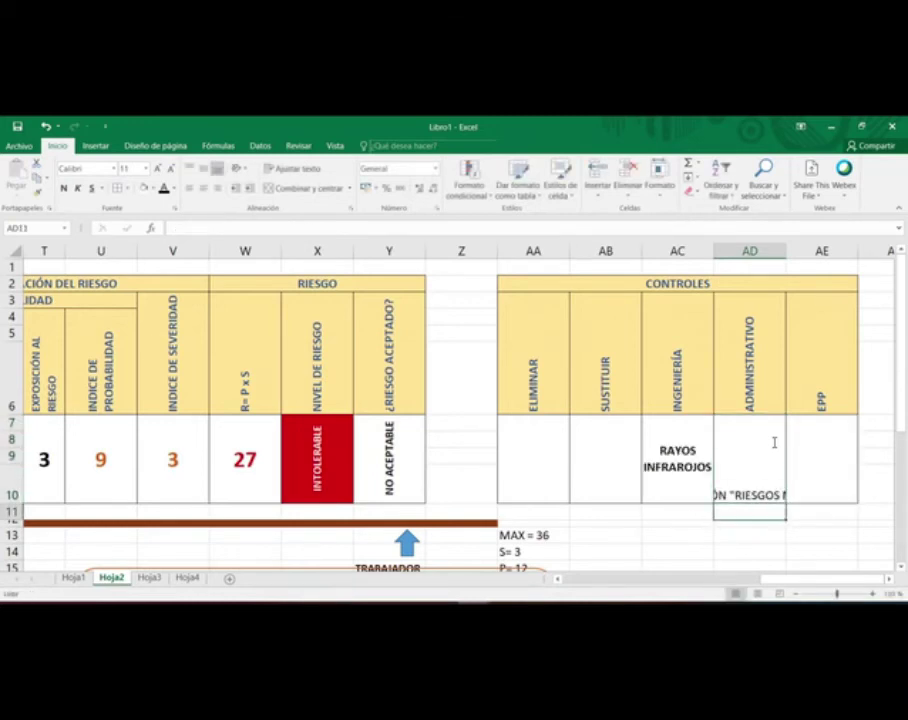
# Step: Copy the formatting of the RAYOS INFRAROJOS cell onto the ADMINISTRATIVO cell AD7 and reduce its font size to 9
pyautogui.click(653, 462)
pyautogui.click(37, 190)
pyautogui.click(722, 433)
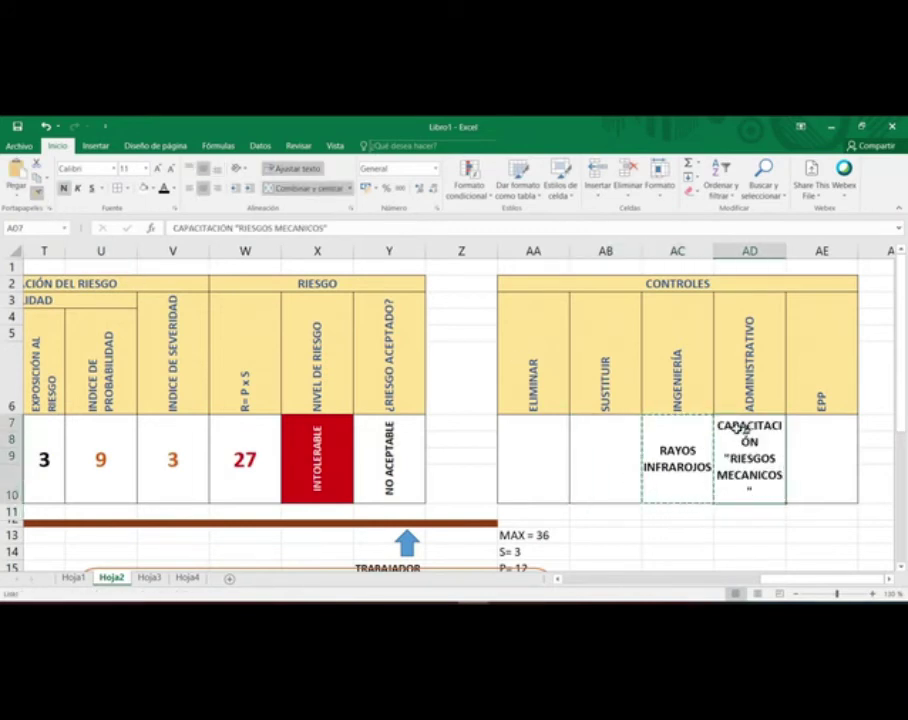
pyautogui.click(172, 171)
pyautogui.click(172, 171)
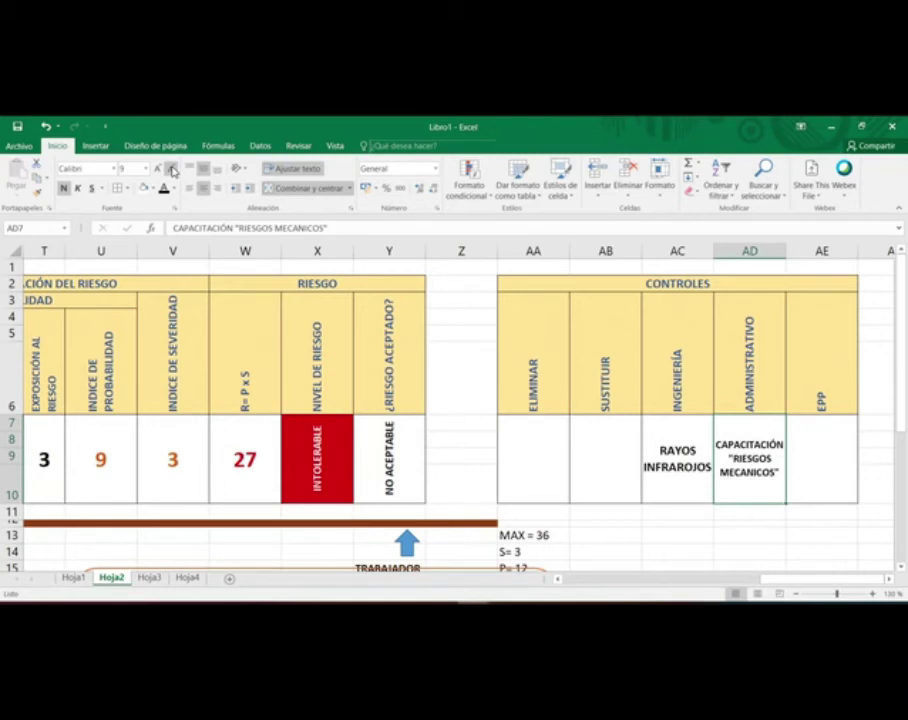
# Step: Examine the PROCEDIMIENTOS EXISTENTES and PERSONAS EXPUESTAS ratings in the PROBABILIDAD section
pyautogui.click(42, 457)
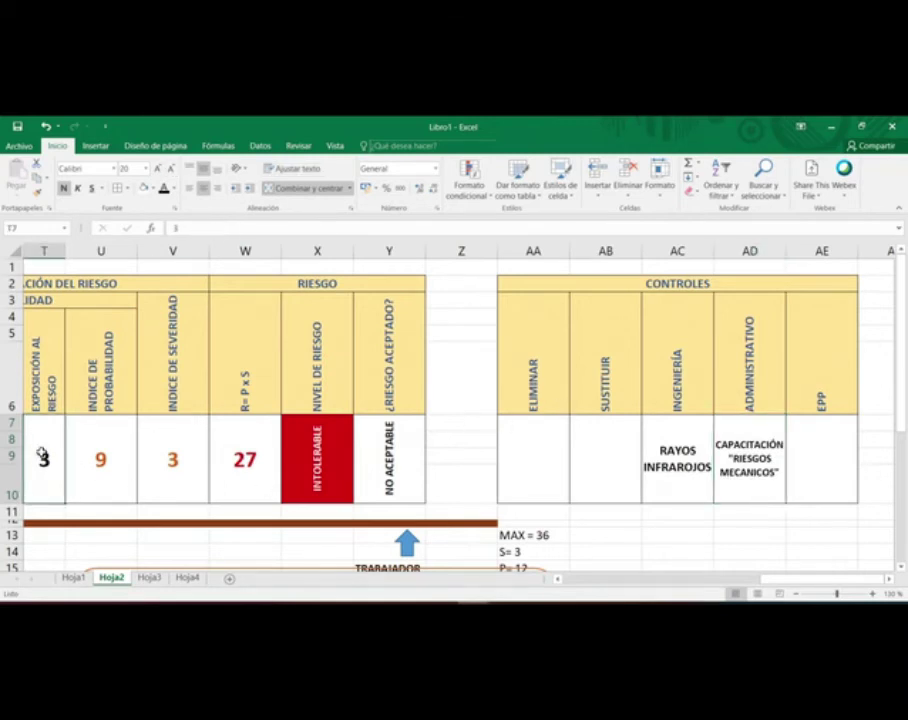
pyautogui.hscroll(-3, 42, 457)
pyautogui.press('Left')
pyautogui.press('Left')
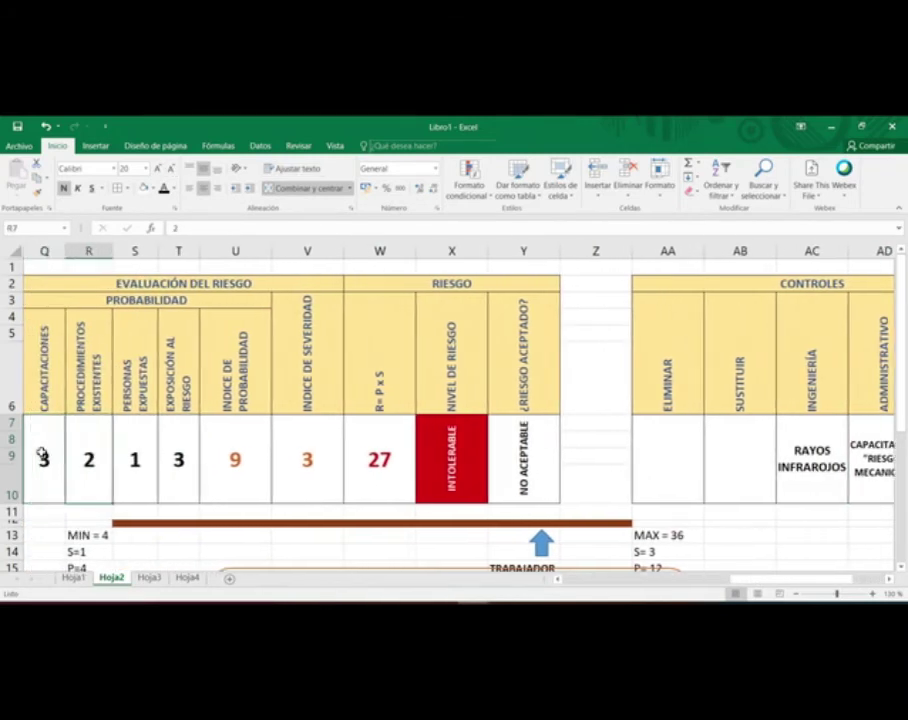
pyautogui.press('Right')
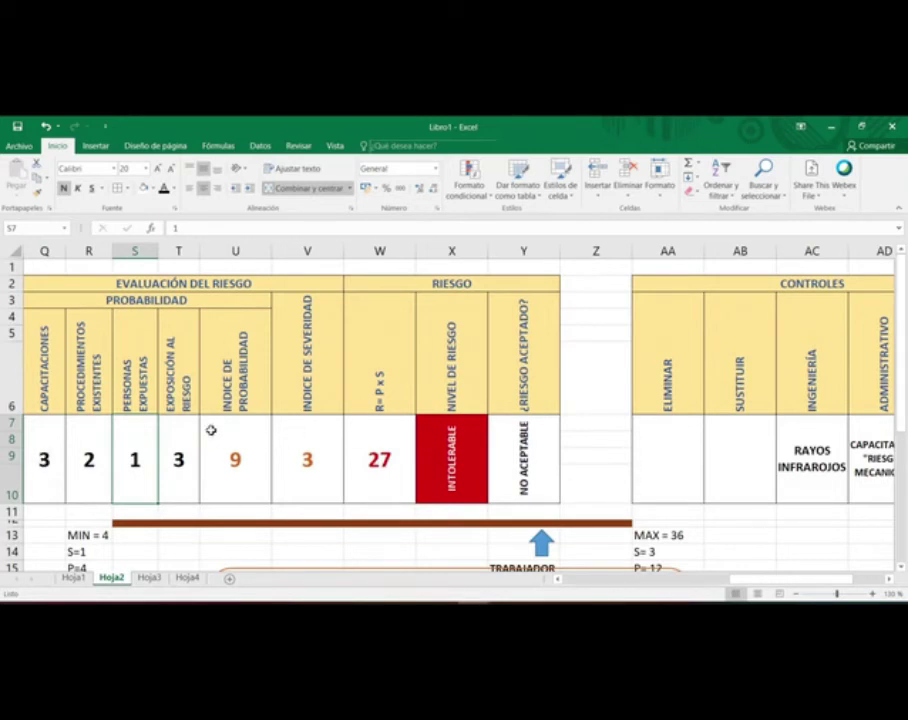
pyautogui.click(88, 436)
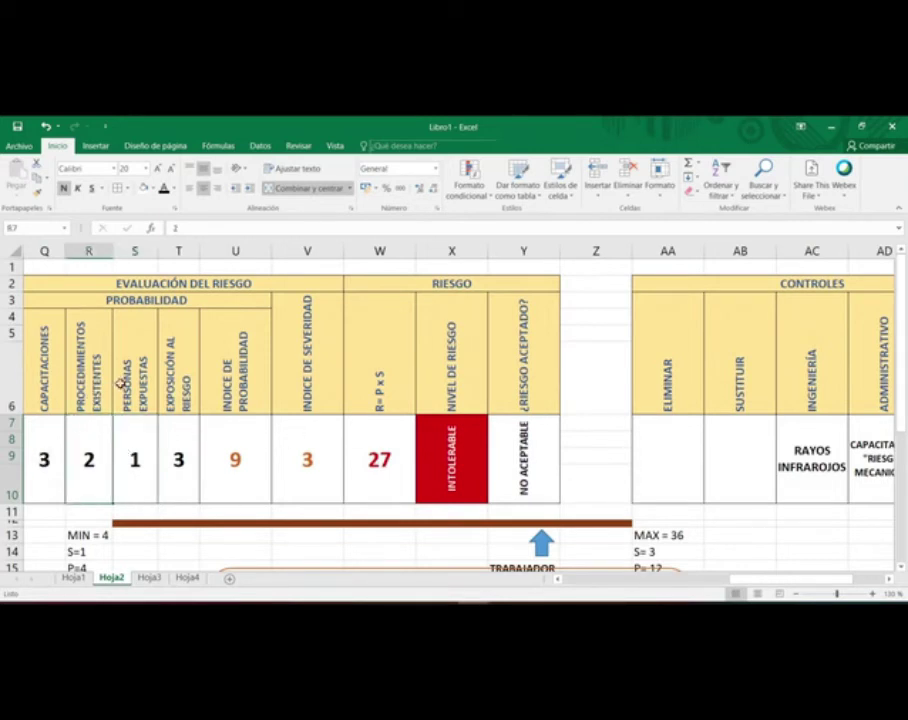
pyautogui.moveTo(795, 587); pyautogui.dragTo(821, 568)
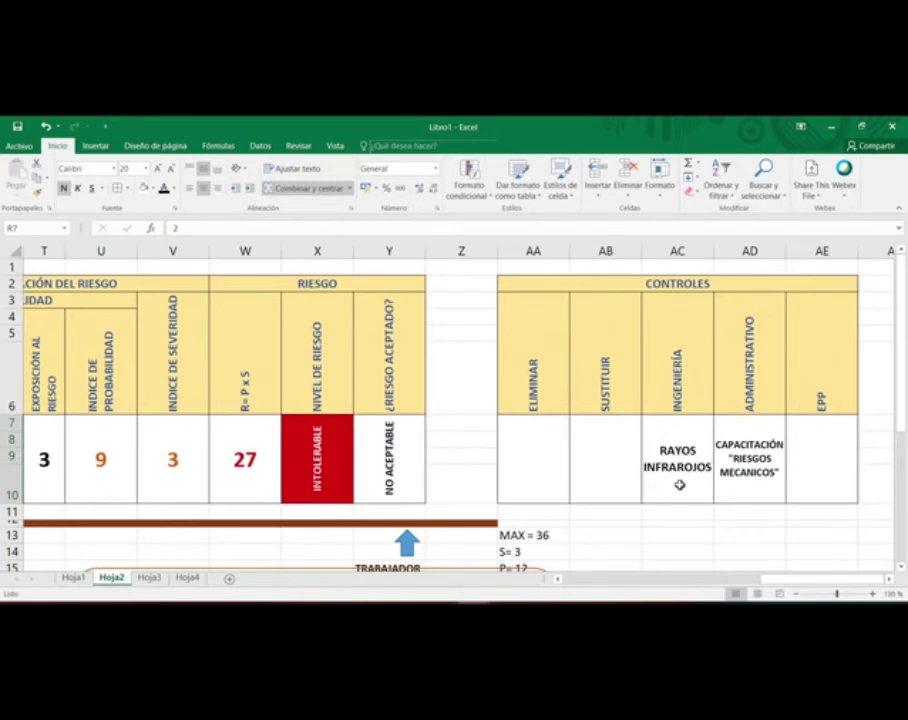
# Step: Append / SENSIBILIZACIÓN to the ADMINISTRATIVO control in AD7 and widen column AD so the word fits on one line
pyautogui.click(768, 472)
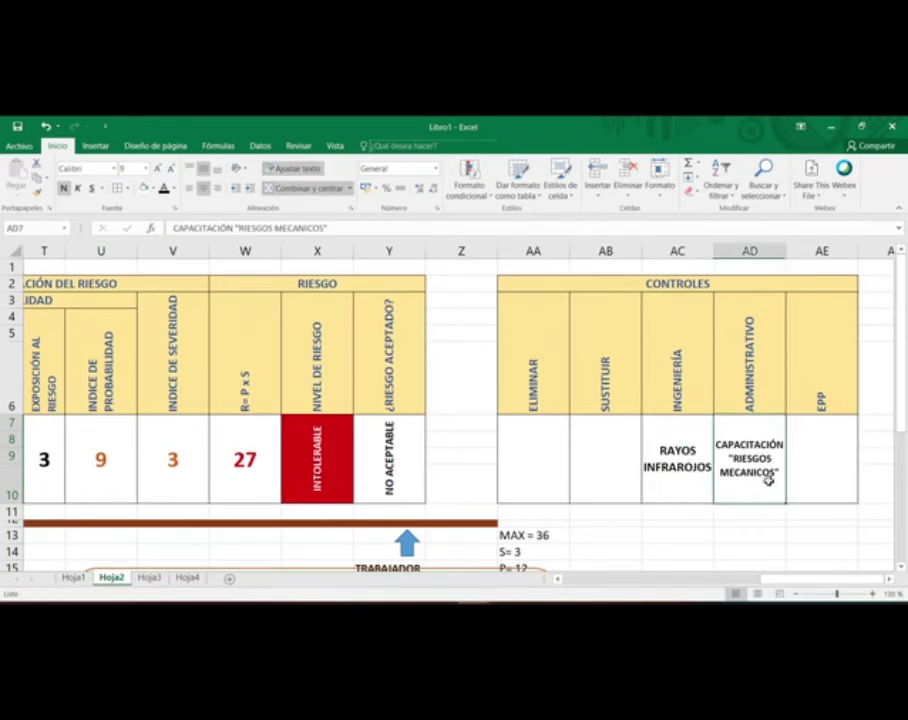
pyautogui.doubleClick(774, 490)
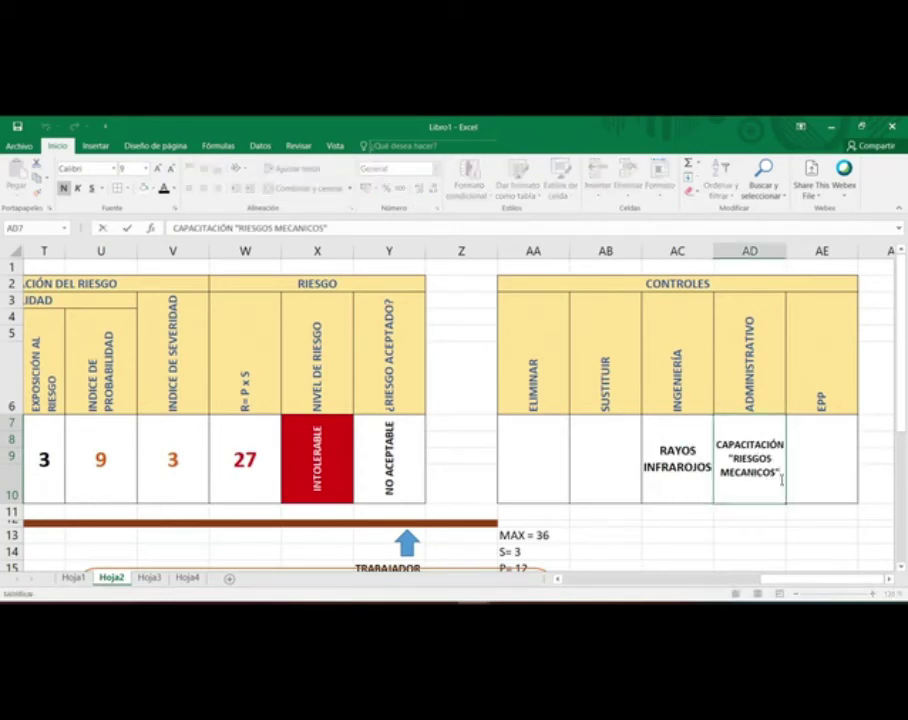
pyautogui.write('/ SEN')
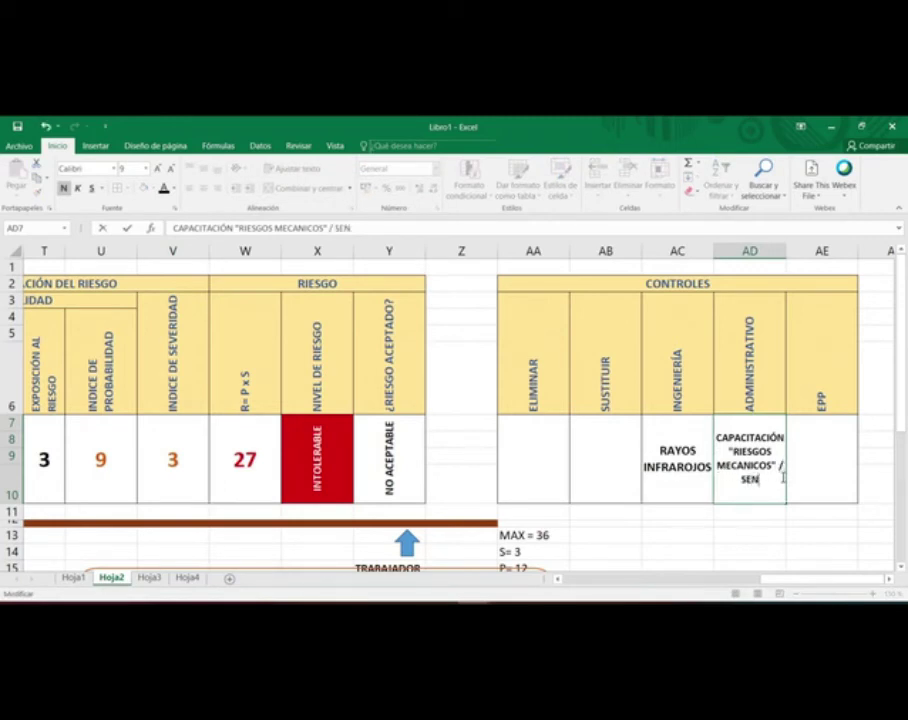
pyautogui.write('SIBILIZACIÓN')
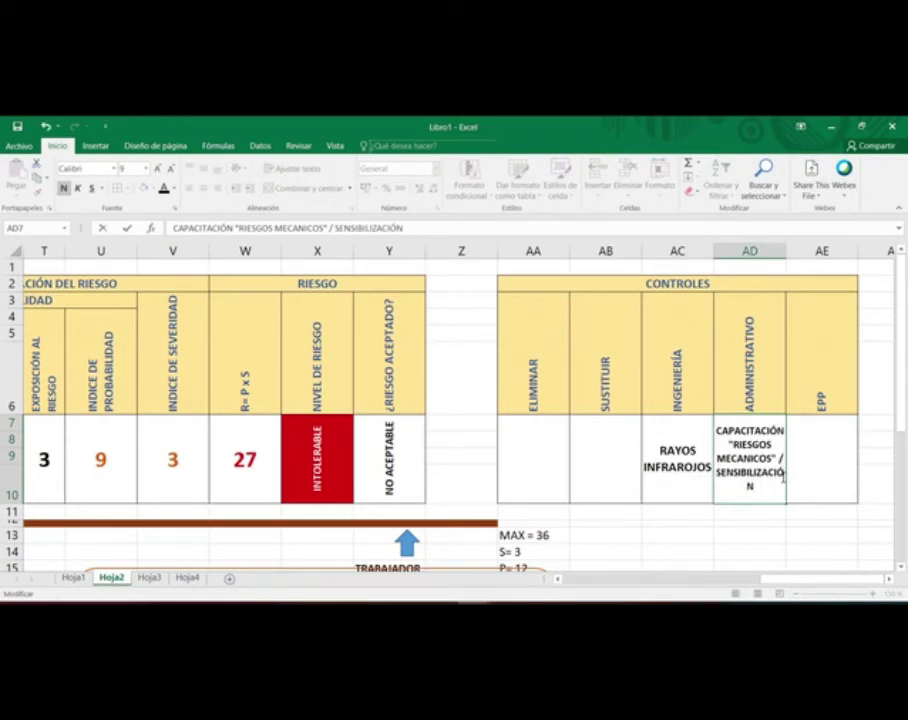
pyautogui.press('Return')
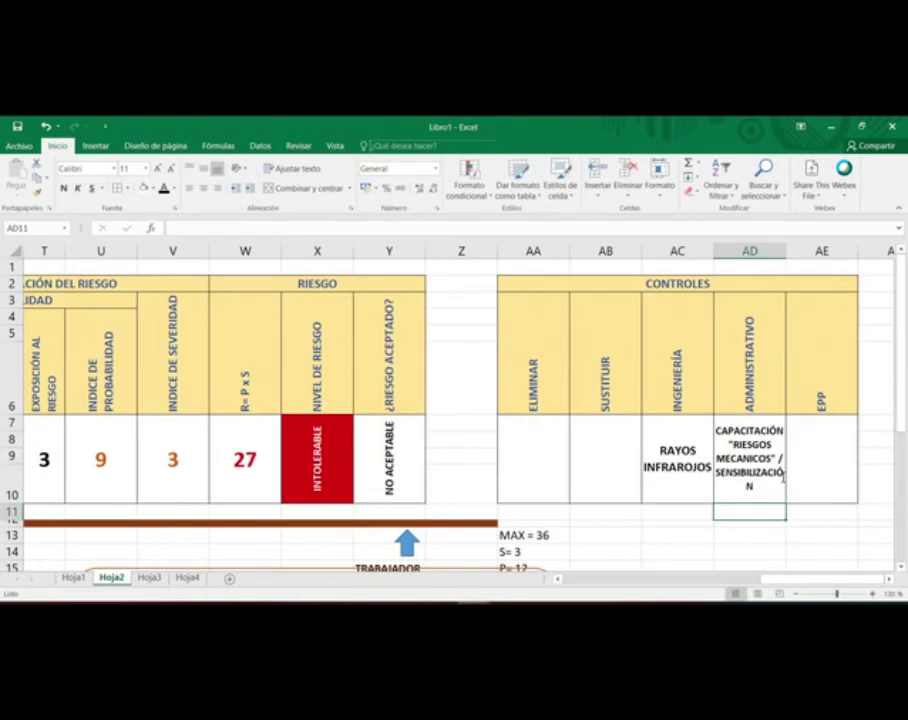
pyautogui.moveTo(787, 251); pyautogui.dragTo(803, 259)
pyautogui.click(789, 483)
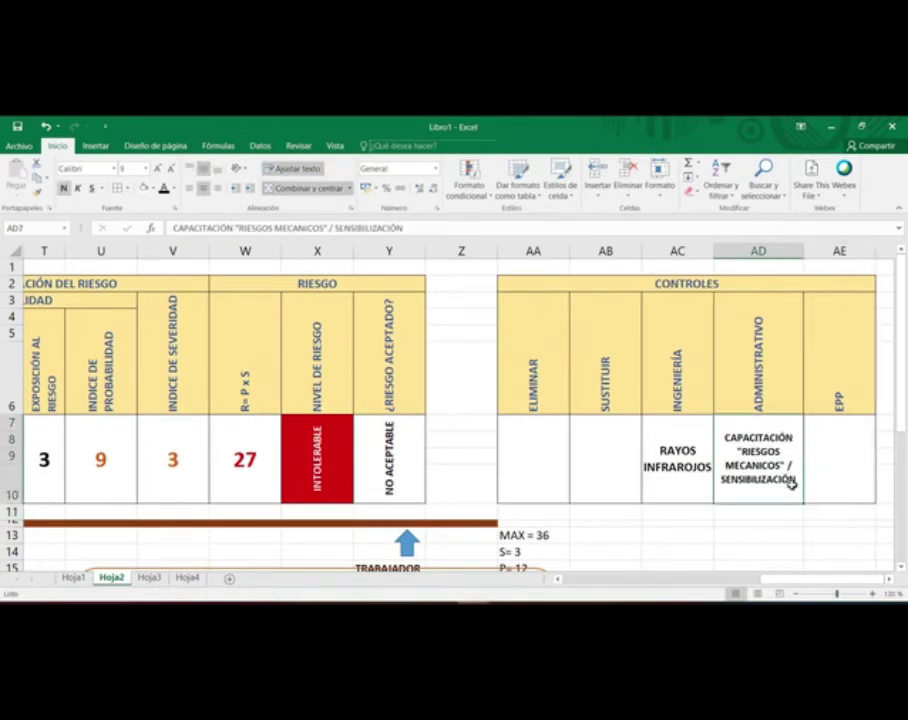
# Step: Append /INSPECCIONES / SBC to the end of the ADMINISTRATIVO control text in AD7
pyautogui.doubleClick(793, 481)
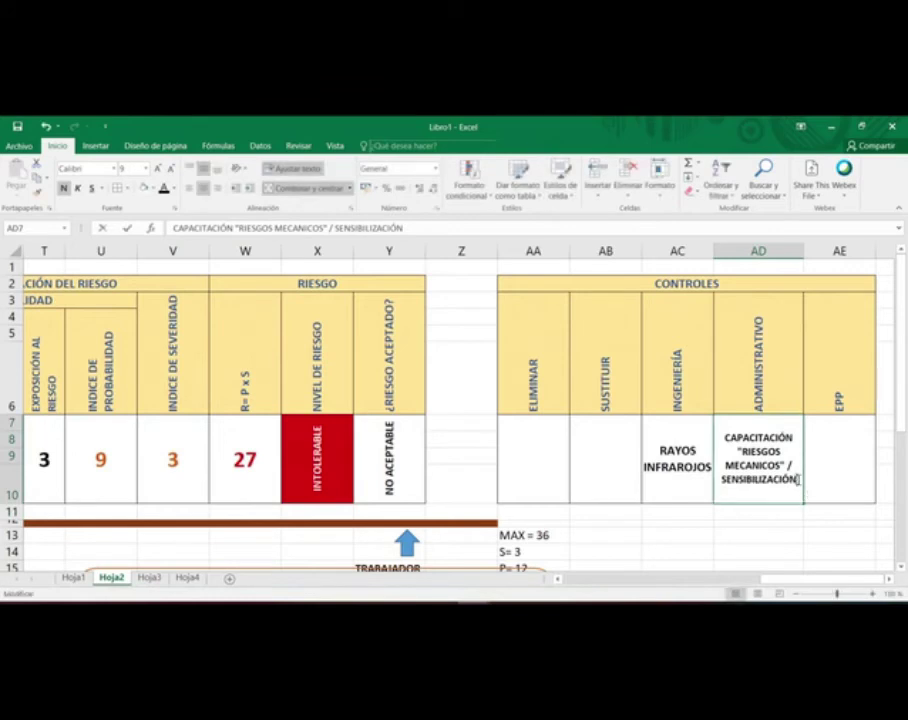
pyautogui.write('/')
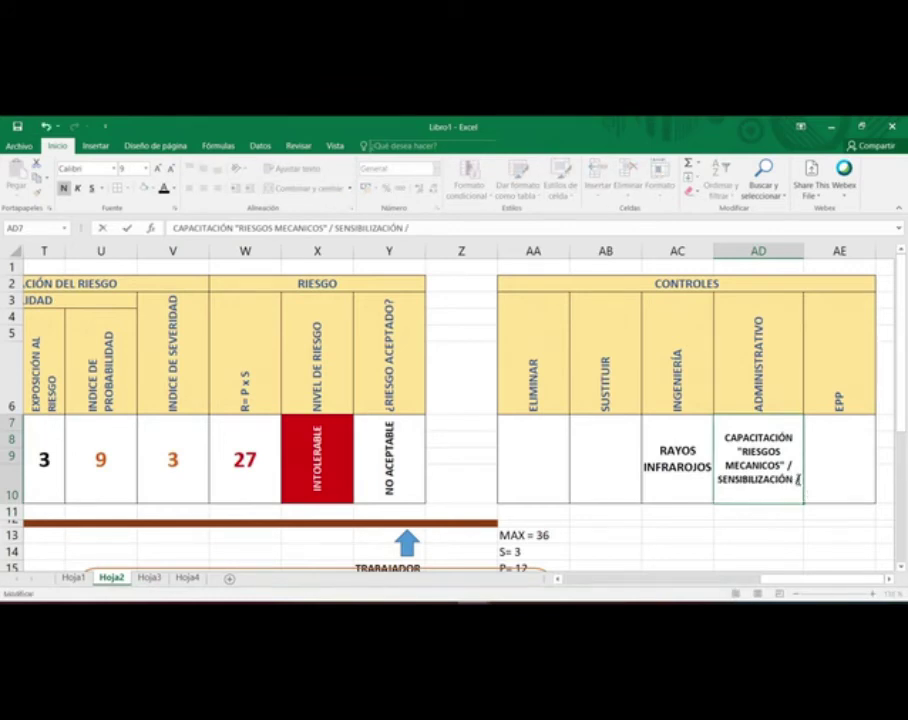
pyautogui.write('INS')
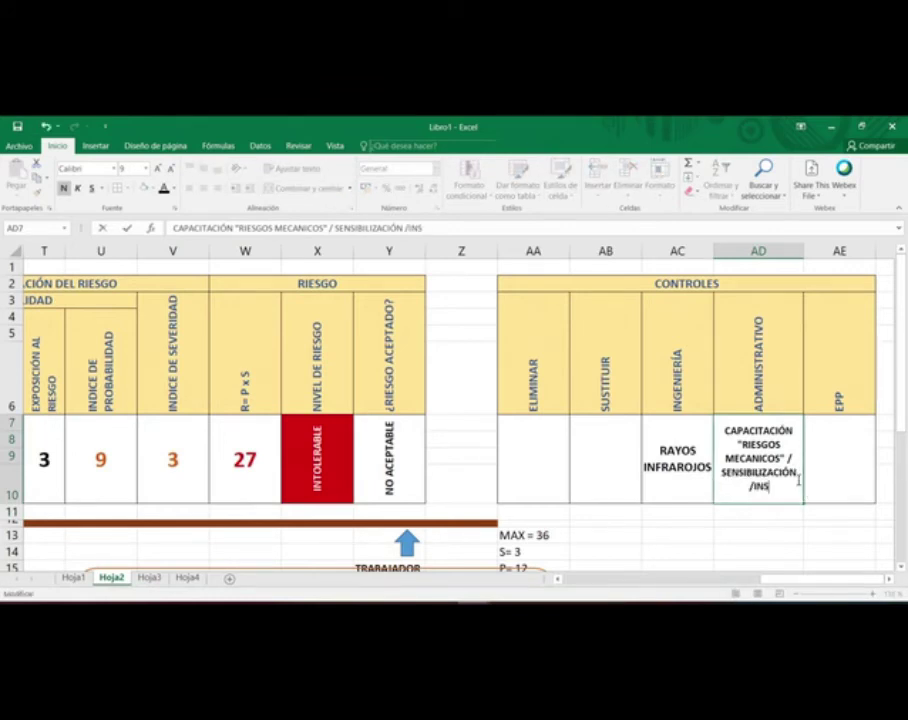
pyautogui.write('PECCIONES')
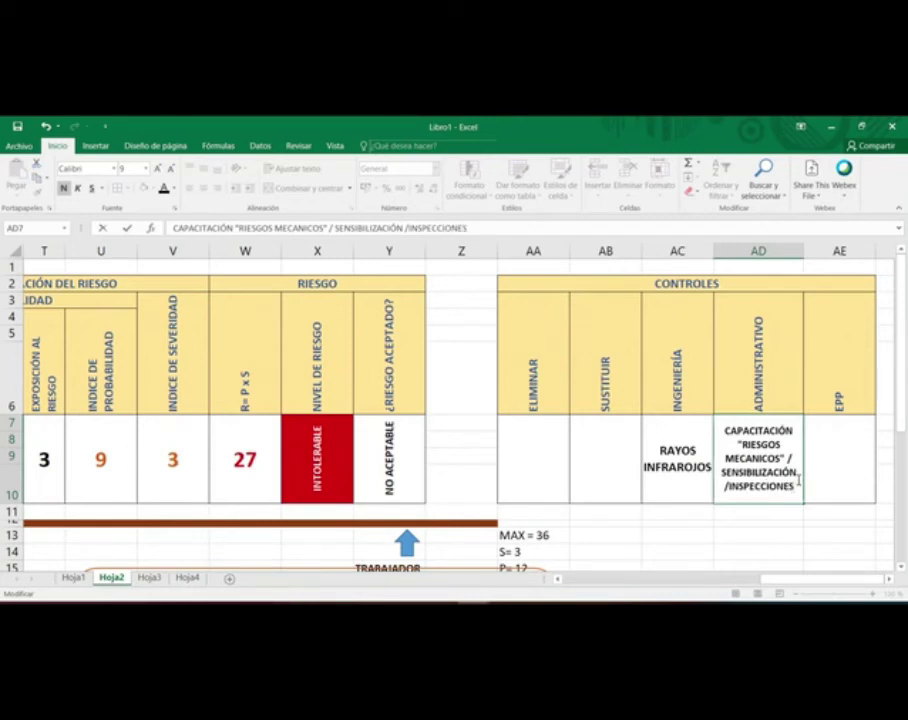
pyautogui.press('Return')
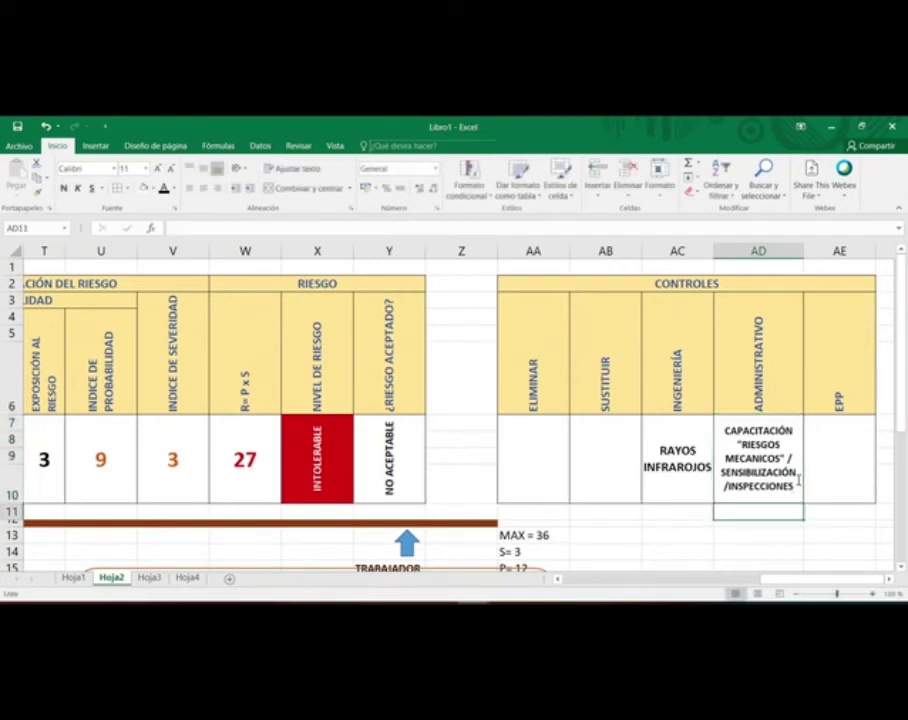
pyautogui.doubleClick(796, 485)
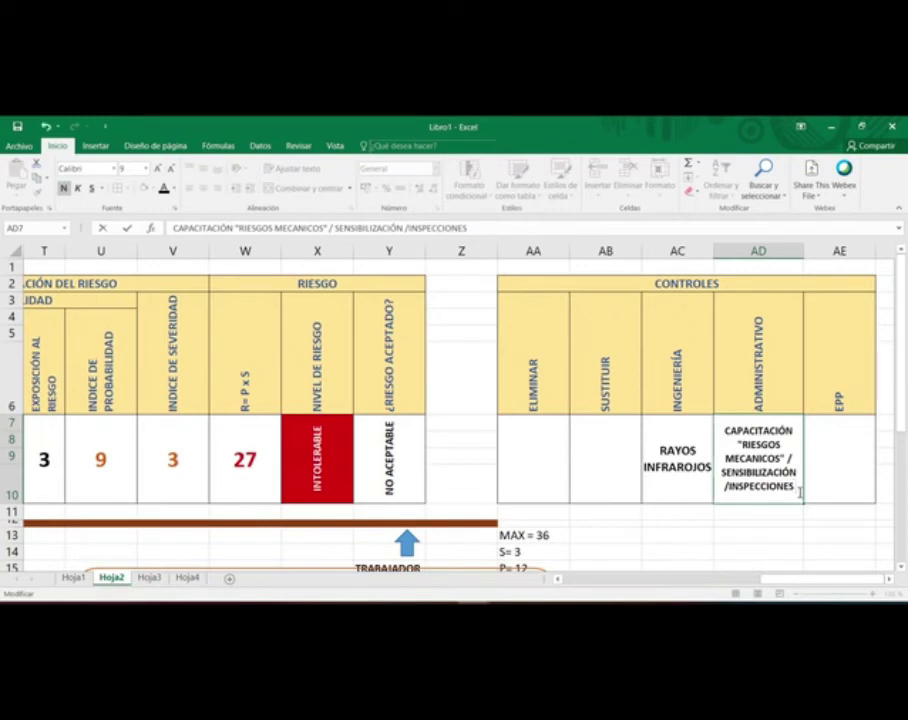
pyautogui.write('SBC')
pyautogui.press('Return')
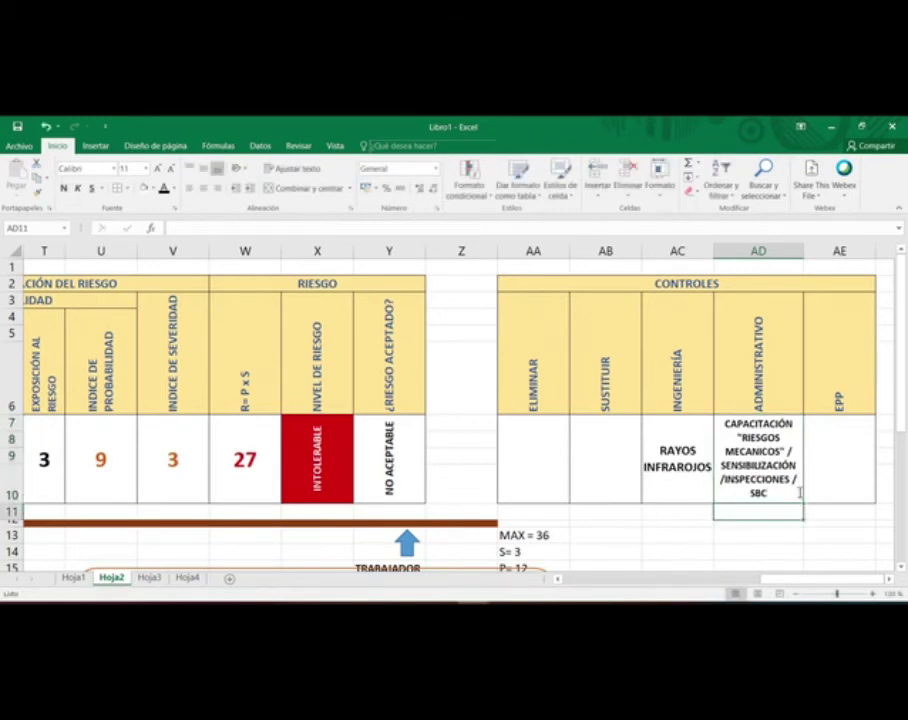
# Step: Compare the CAPACITACIONES and PROCEDIMIENTOS EXISTENTES ratings with the administrative controls listed under CONTROLES
pyautogui.moveTo(795, 587); pyautogui.dragTo(722, 582)
pyautogui.click(193, 459)
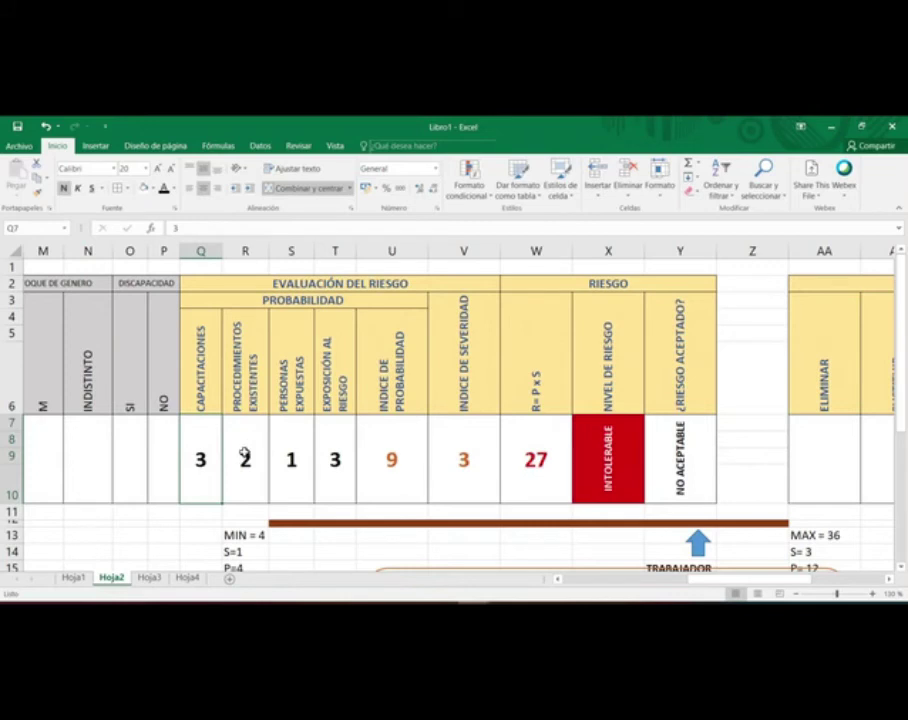
pyautogui.click(244, 455)
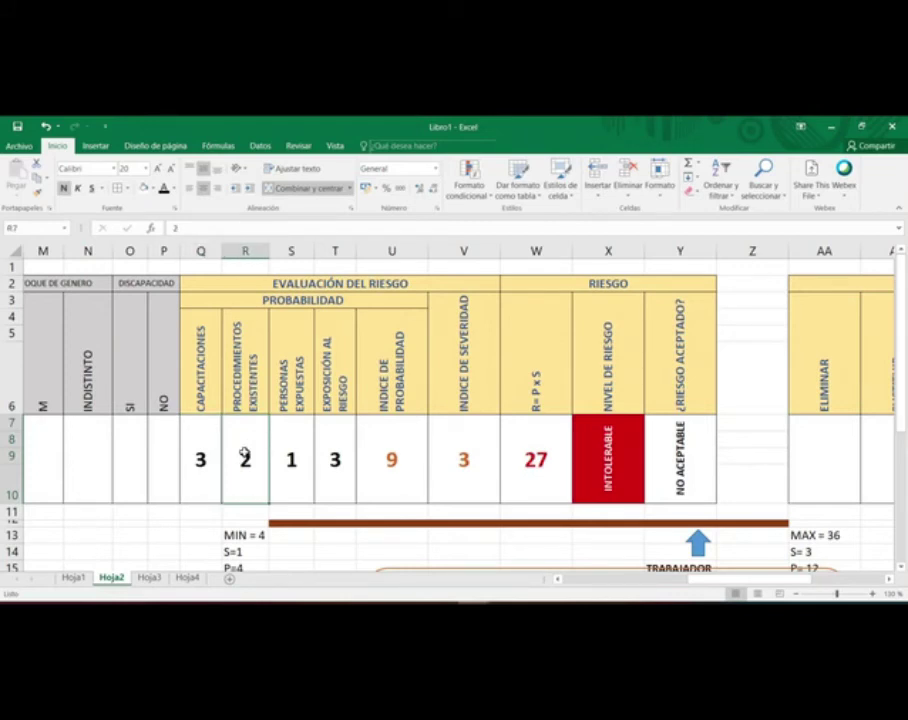
pyautogui.click(212, 446)
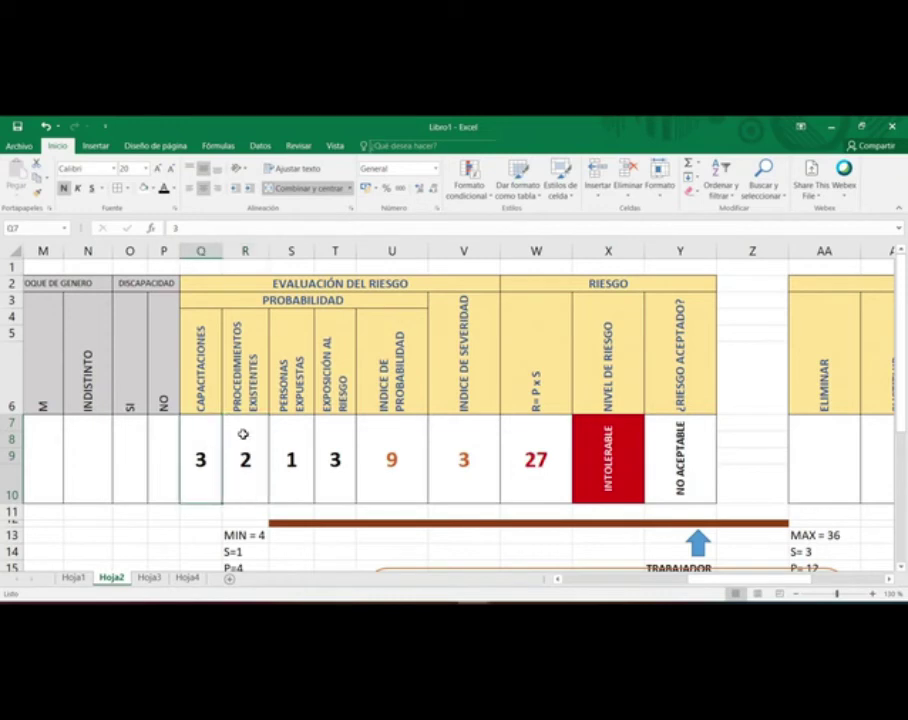
pyautogui.click(243, 434)
pyautogui.moveTo(771, 585); pyautogui.dragTo(848, 581)
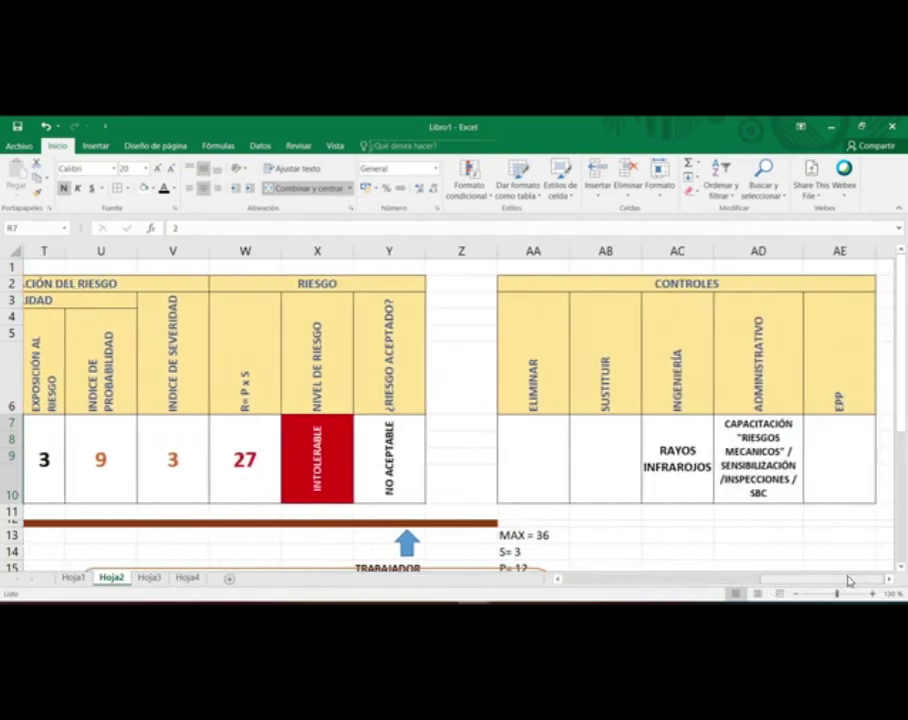
# Step: Try to paste a copy of the ¿RIESGO ACEPTADO? header into cell Z6, and undo the paste
pyautogui.moveTo(456, 283); pyautogui.dragTo(467, 480)
pyautogui.click(393, 318)
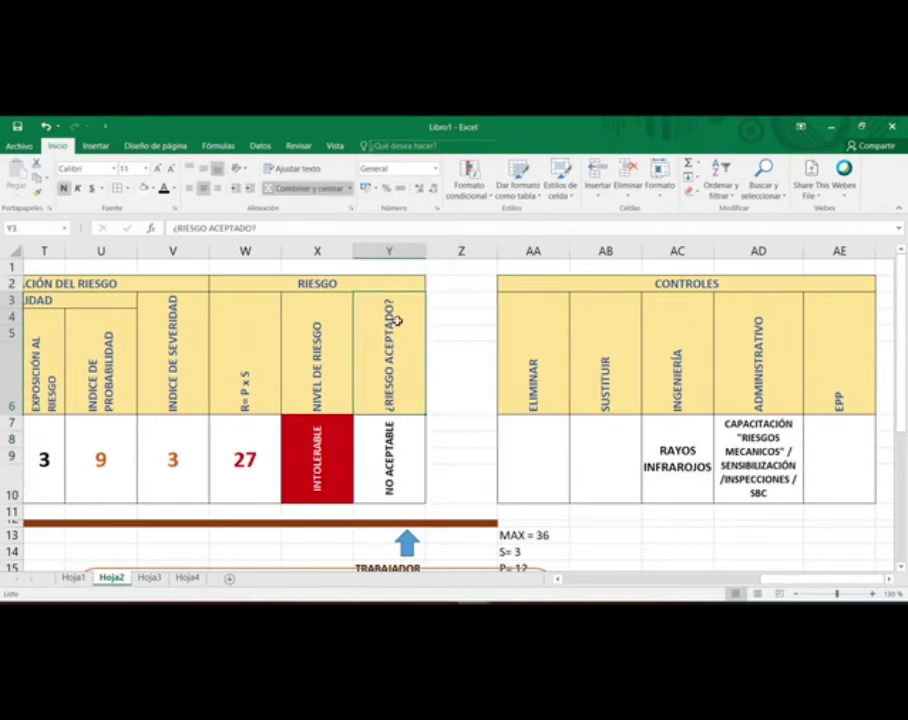
pyautogui.hotkey('ctrl', 'c')
pyautogui.click(450, 385)
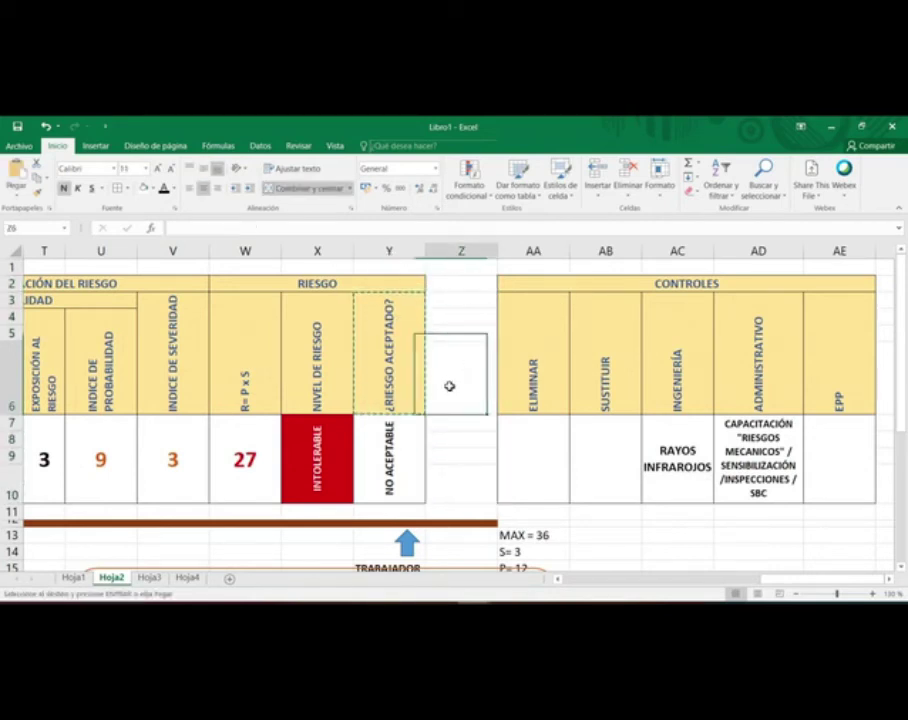
pyautogui.hotkey('ctrl', 'v')
pyautogui.press('Escape')
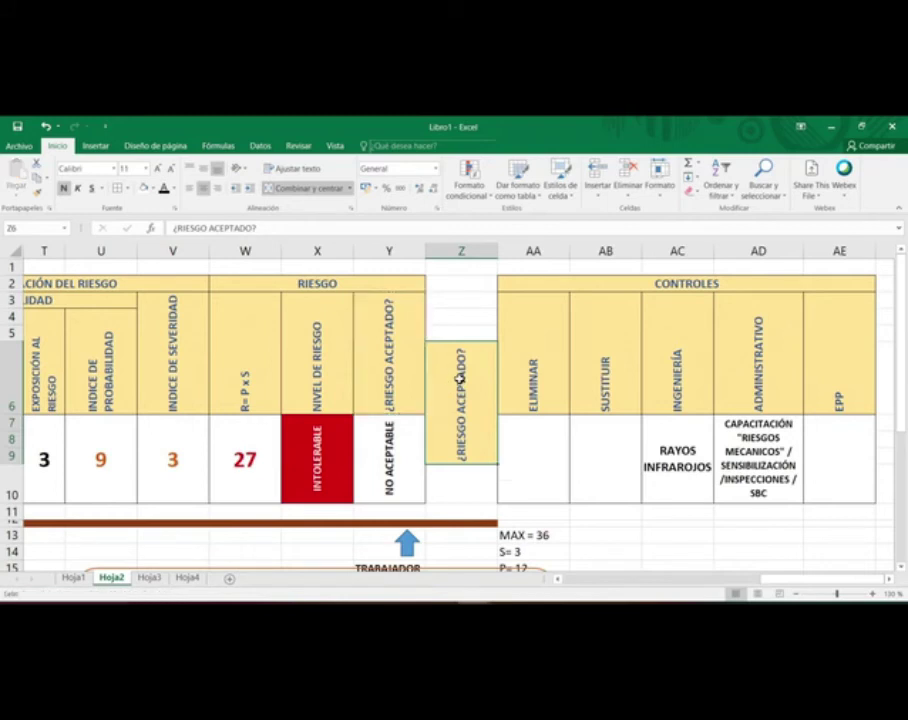
pyautogui.hotkey('ctrl', 'z')
# Step: Copy the ¿RIESGO ACEPTADO? header into the adjacent Z3:Z6 header block and replace its text with REQUISITO DE LEGAL
pyautogui.click(418, 353)
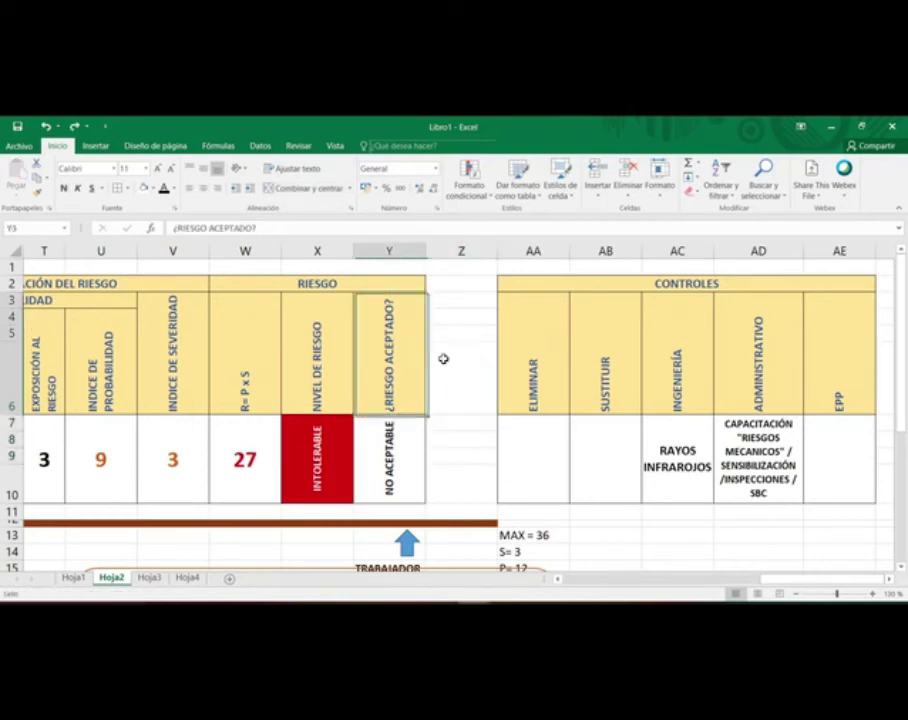
pyautogui.moveTo(427, 413); pyautogui.dragTo(486, 415)
pyautogui.doubleClick(466, 365)
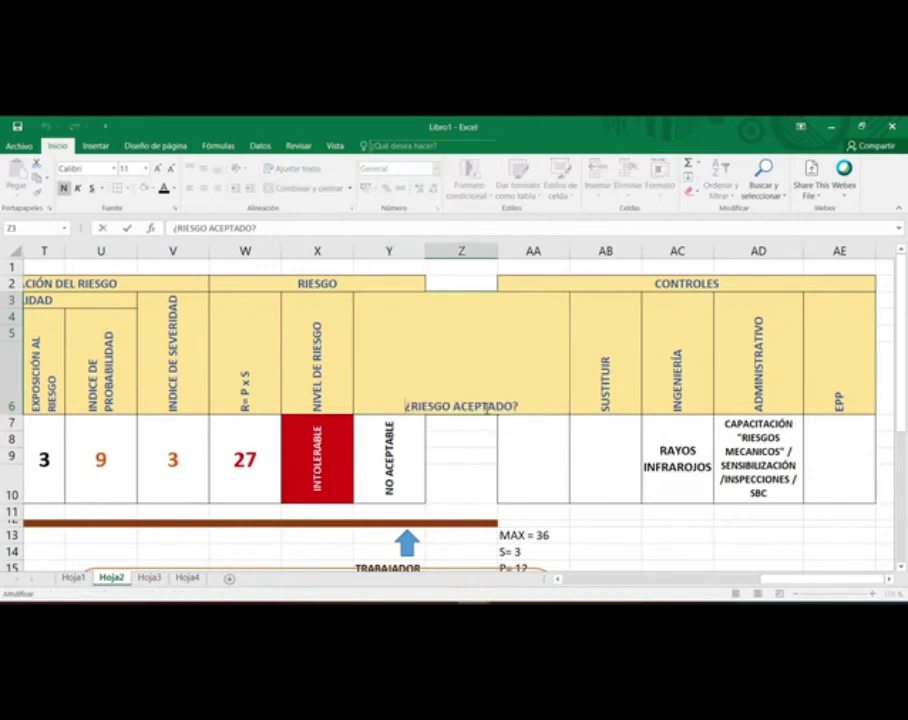
pyautogui.hotkey('shift', 'Home')
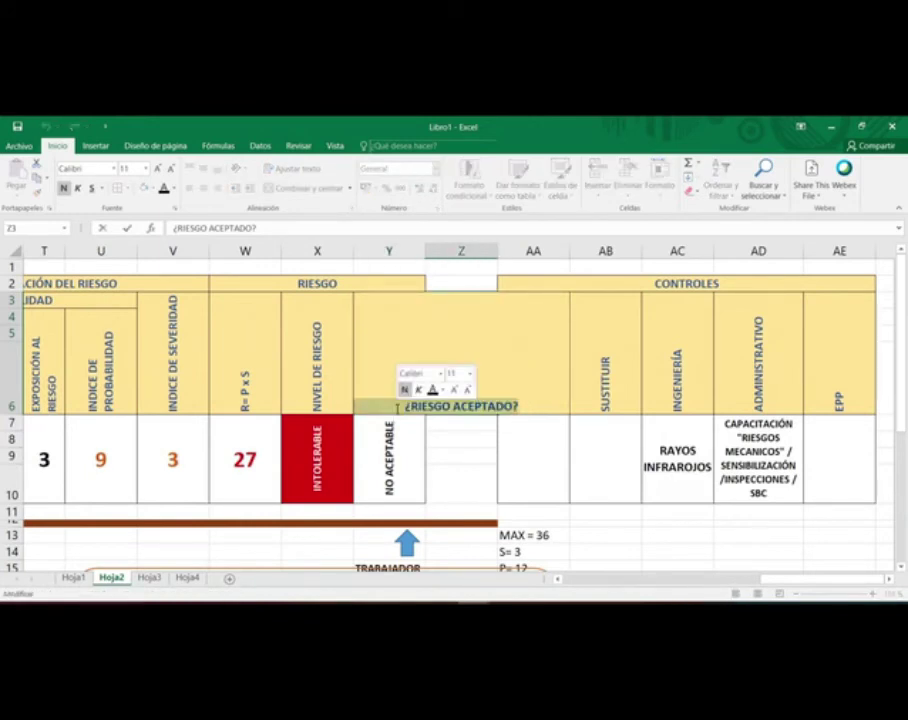
pyautogui.write('RE')
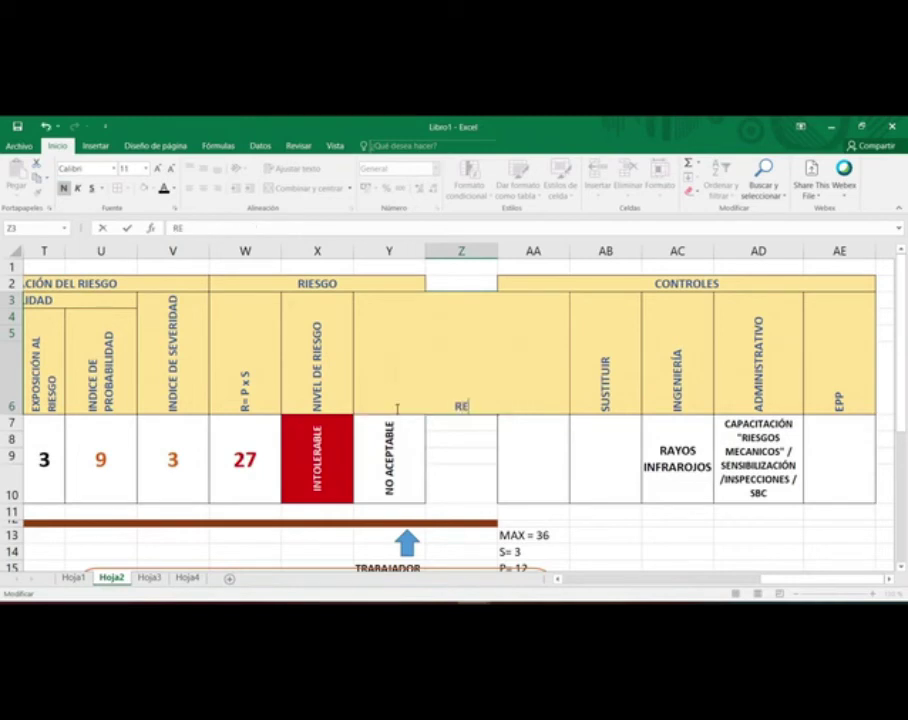
pyautogui.write('QUISITO DELGAR')
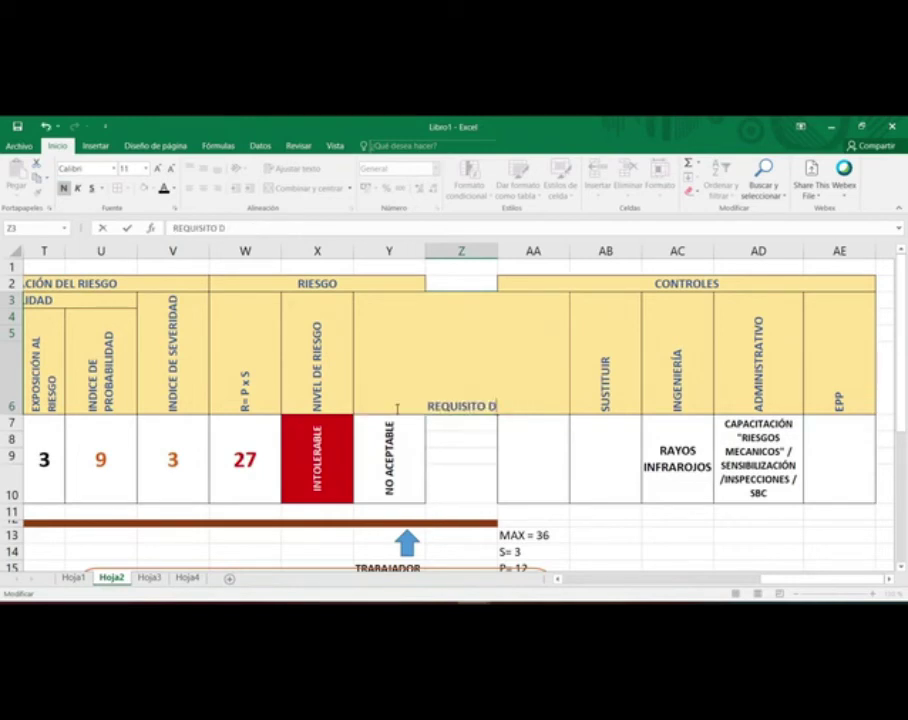
pyautogui.press('BackSpace')
pyautogui.press('BackSpace')
pyautogui.press('BackSpace')
pyautogui.press('BackSpace')
pyautogui.write('LEGAL')
pyautogui.press('Return')
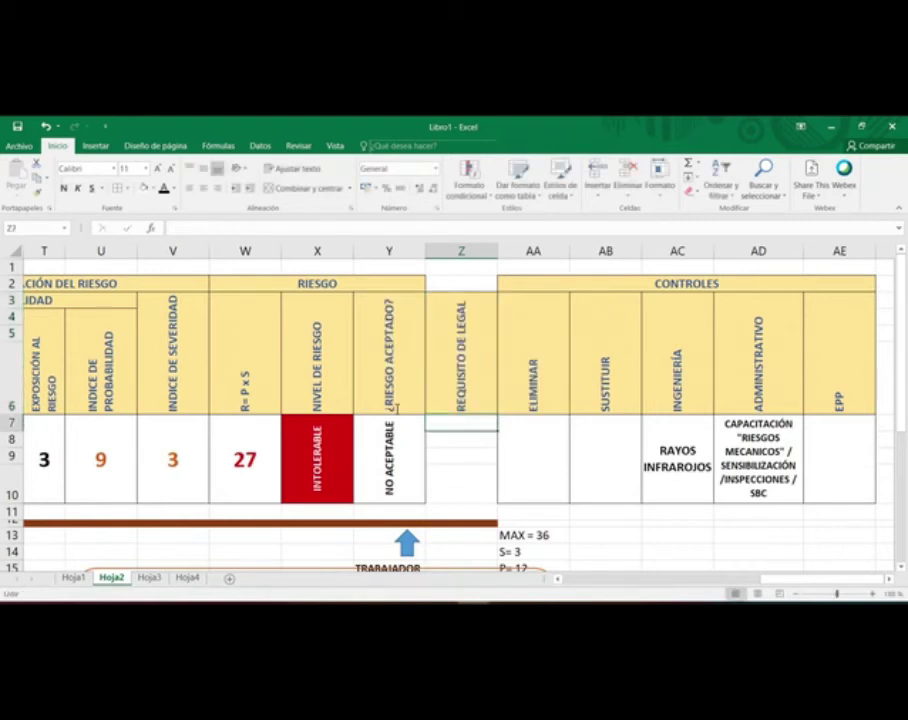
# Step: Try a larger and a smaller font size on the REQUISITO DE LEGAL header and return it to 11
pyautogui.click(442, 305)
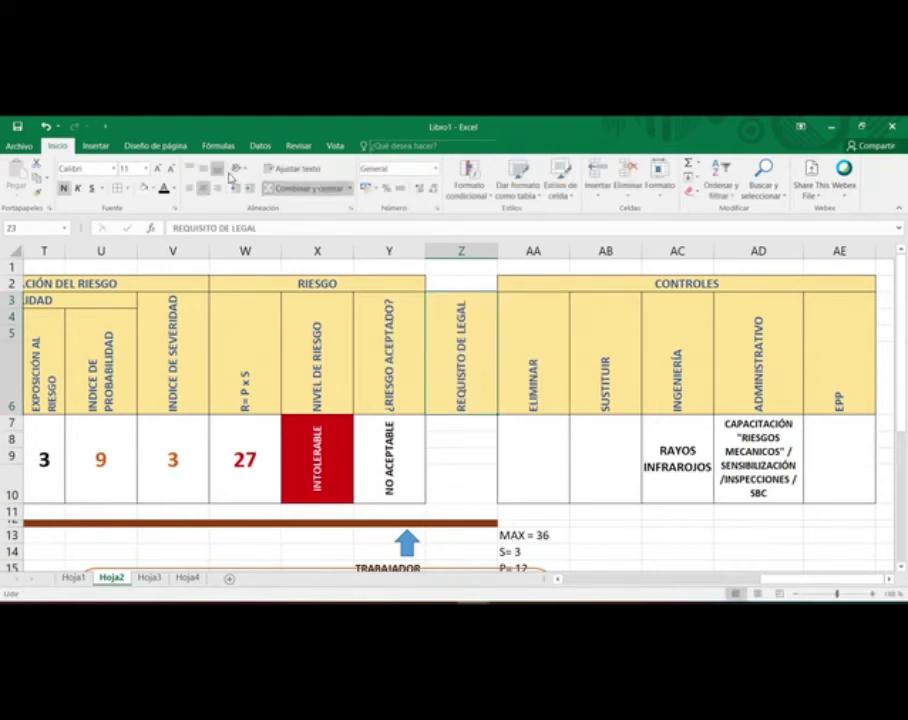
pyautogui.click(160, 168)
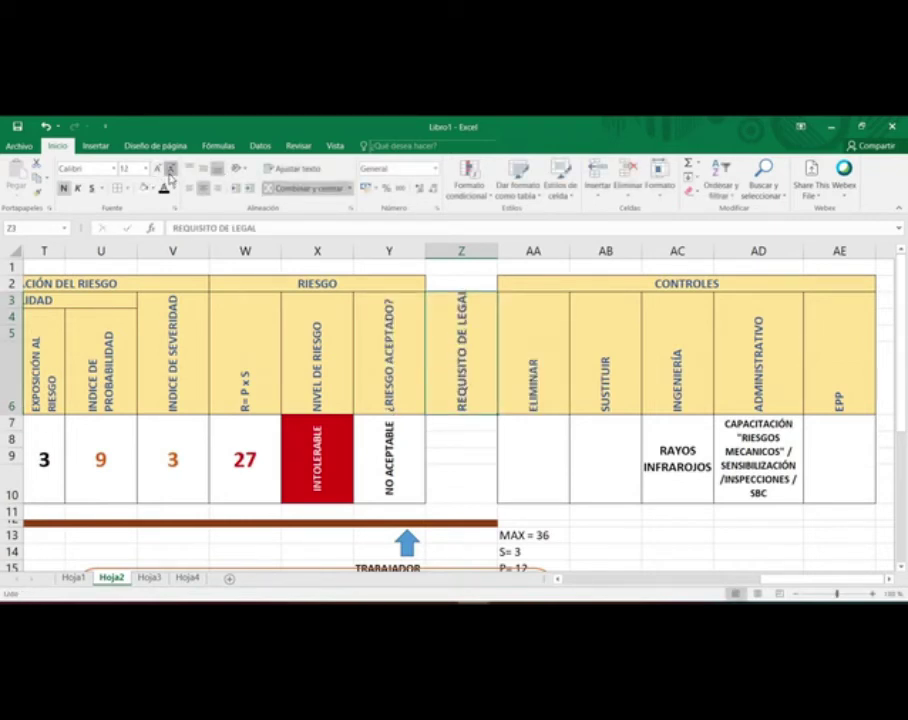
pyautogui.click(168, 168)
pyautogui.click(168, 168)
pyautogui.click(157, 168)
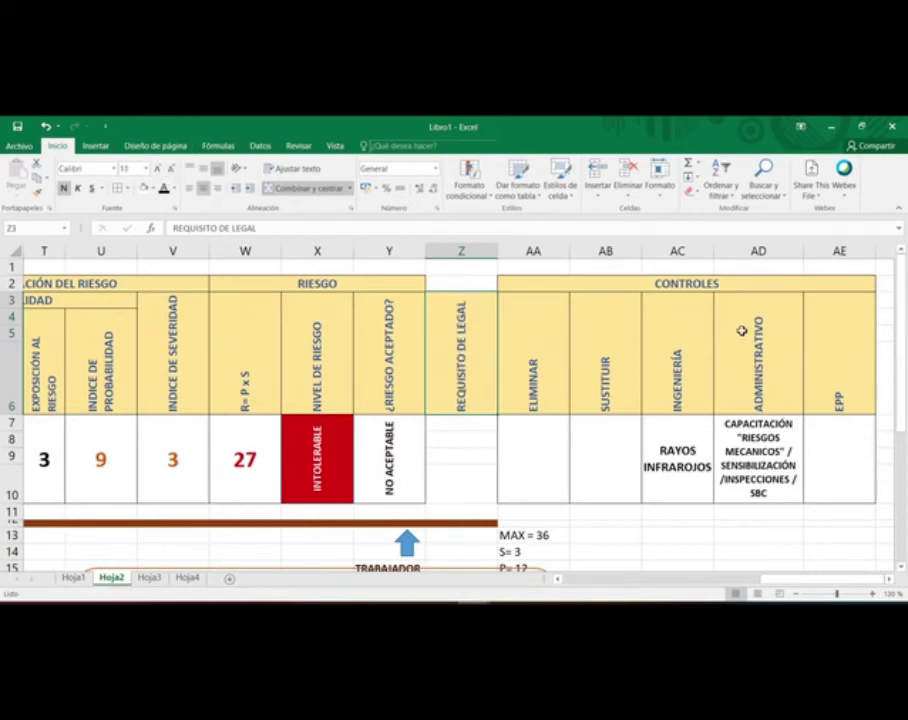
# Step: Draw a curved block arrow arching from the REQUISITO DE LEGAL header over ELIMINAR to the top of the SUSTITUIR column
pyautogui.click(598, 332)
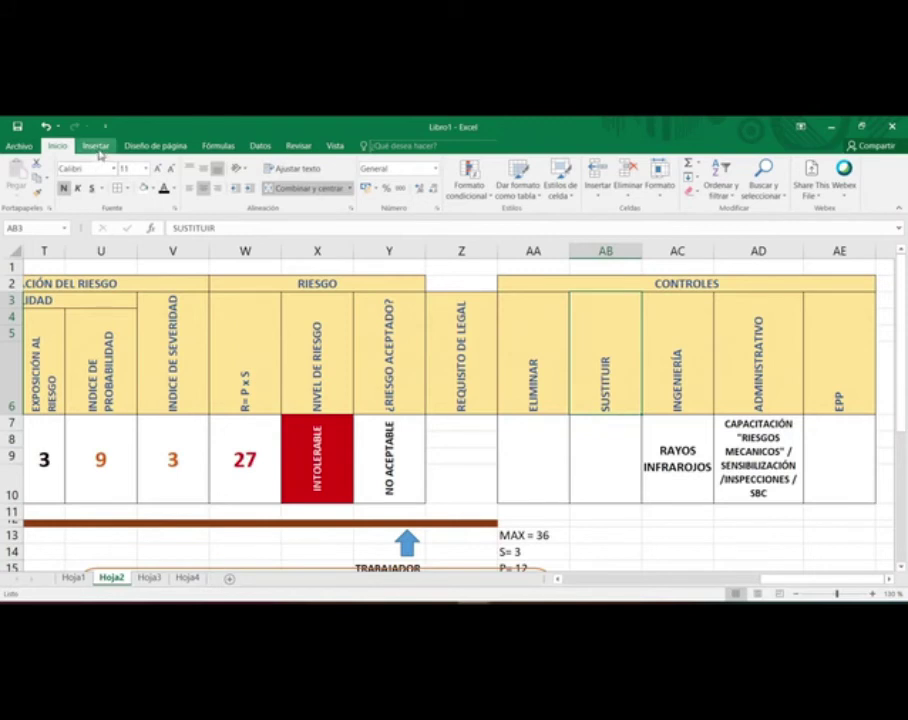
pyautogui.click(95, 146)
pyautogui.click(213, 163)
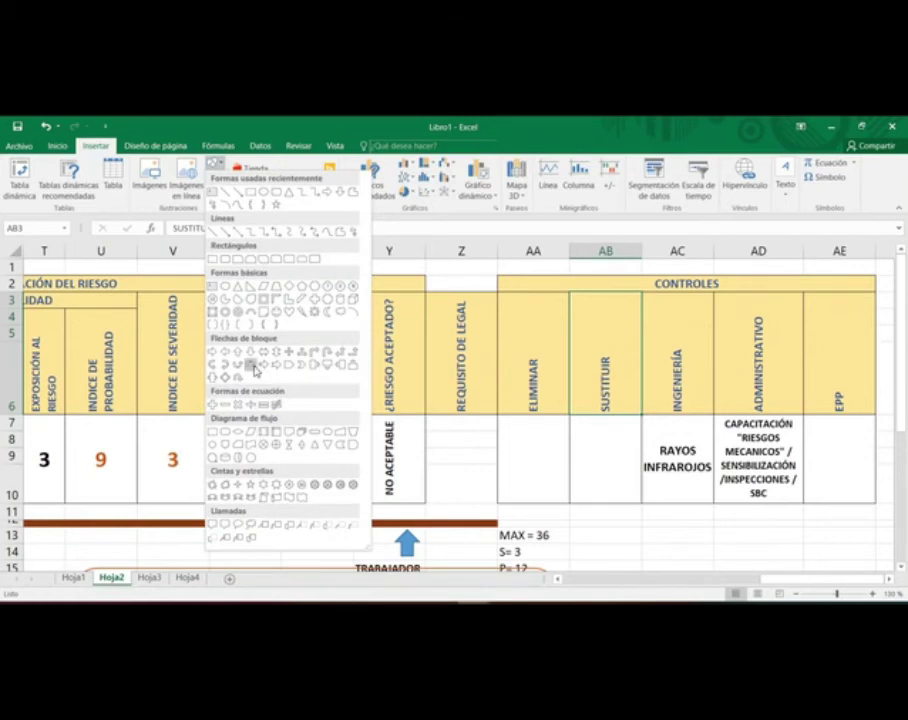
pyautogui.click(213, 258)
pyautogui.moveTo(487, 311); pyautogui.dragTo(525, 280)
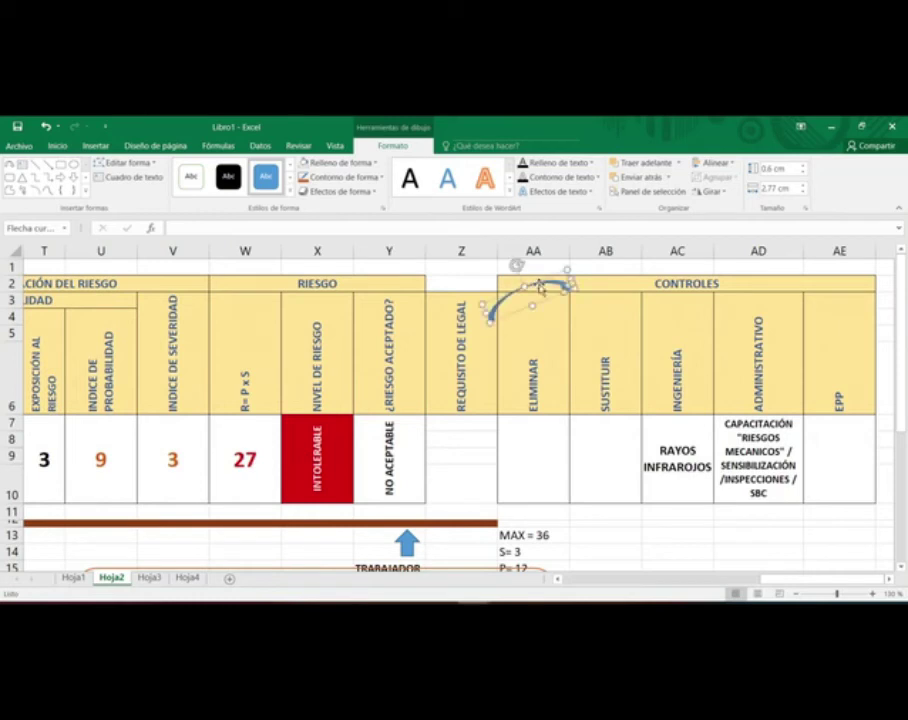
pyautogui.moveTo(582, 289); pyautogui.dragTo(612, 285)
pyautogui.click(540, 303)
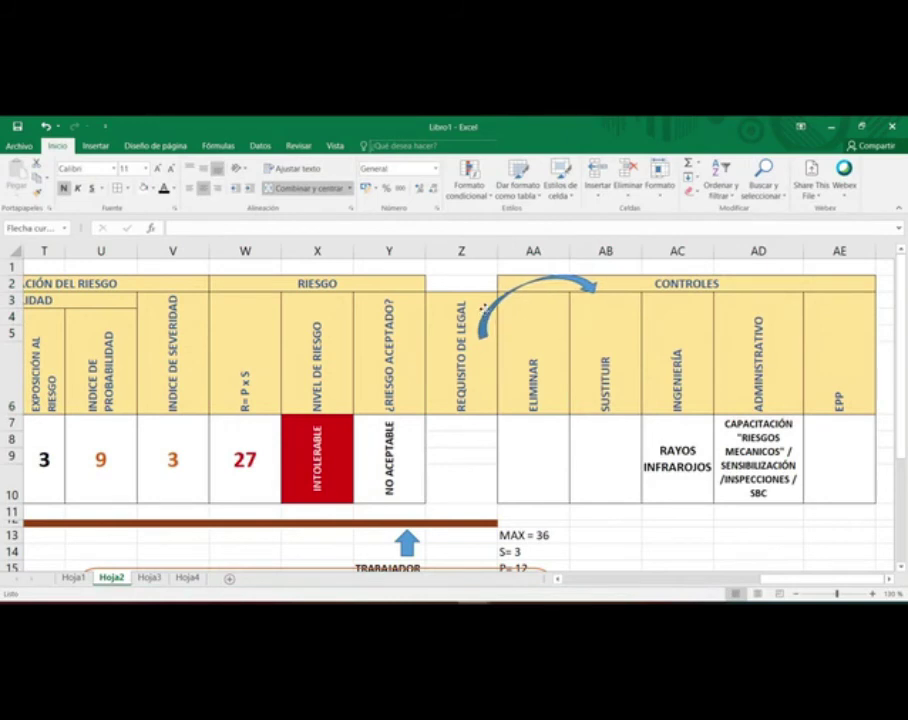
# Step: Merge Z2 with the REQUISITO DE LEGAL header beneath it and merge Z7:Z10 into one centred cell
pyautogui.moveTo(446, 286); pyautogui.dragTo(448, 296)
pyautogui.hotkey('ctrl', 'c')
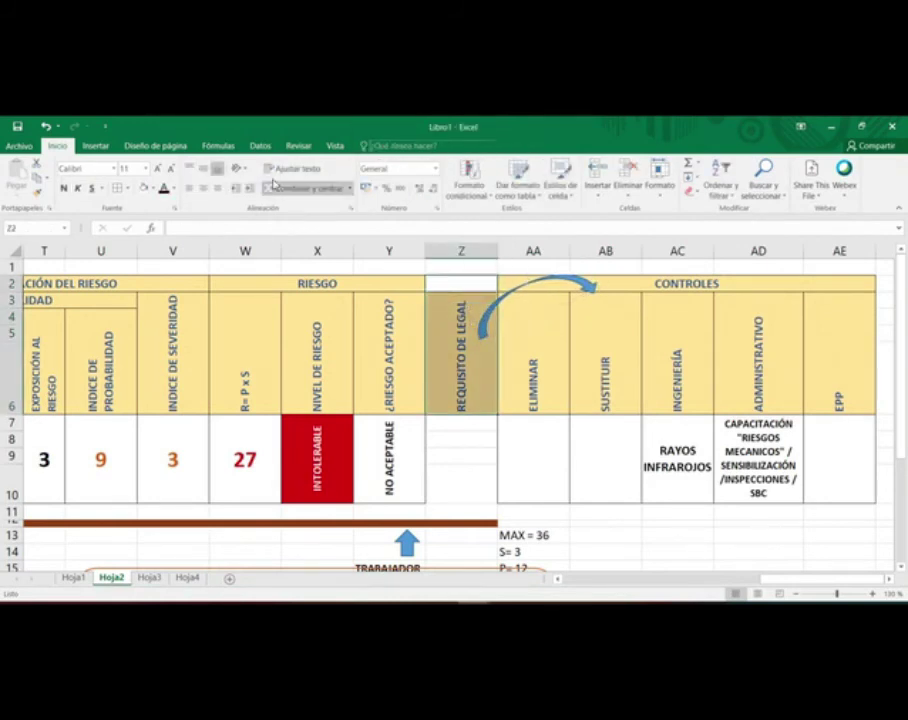
pyautogui.click(285, 189)
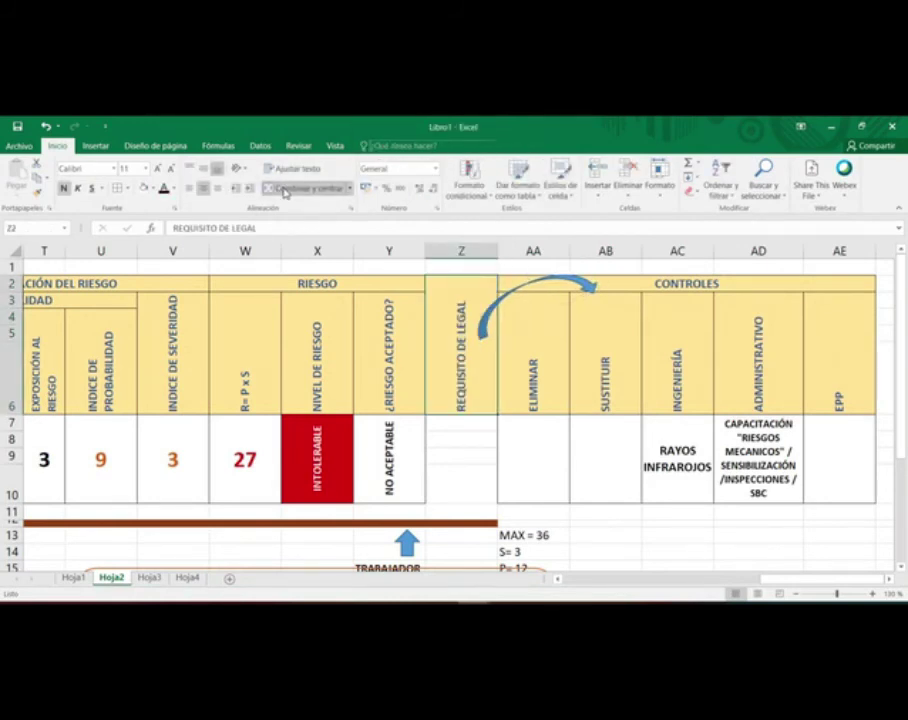
pyautogui.moveTo(462, 432); pyautogui.dragTo(458, 482)
pyautogui.click(292, 188)
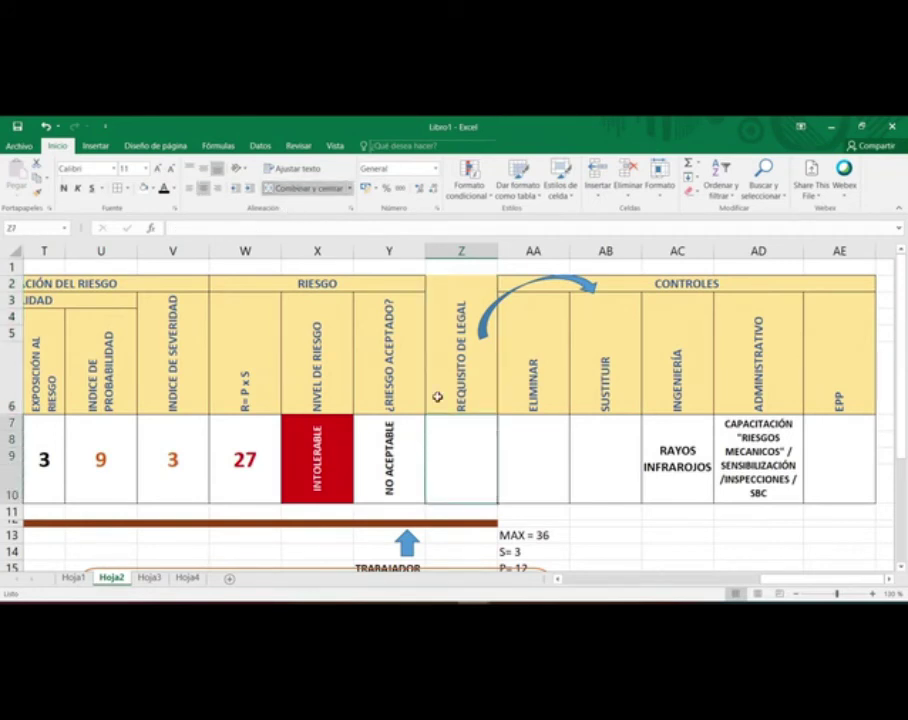
# Step: Enter D..S. 42 F in the merged Z7 cell under REQUISITO DE LEGAL
pyautogui.doubleClick(463, 455)
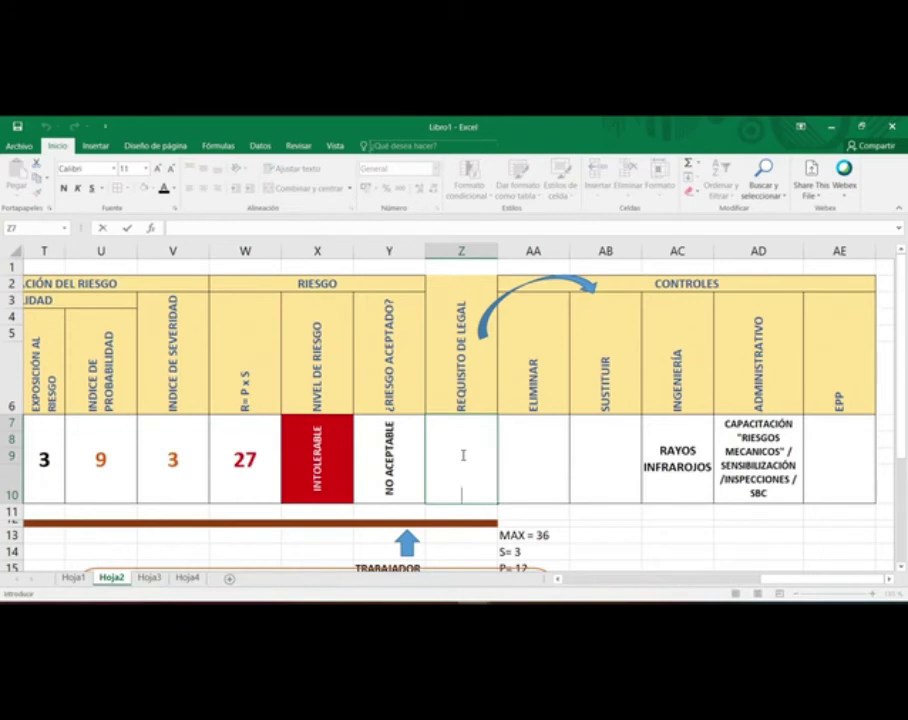
pyautogui.hotkey('ctrl', 'v')
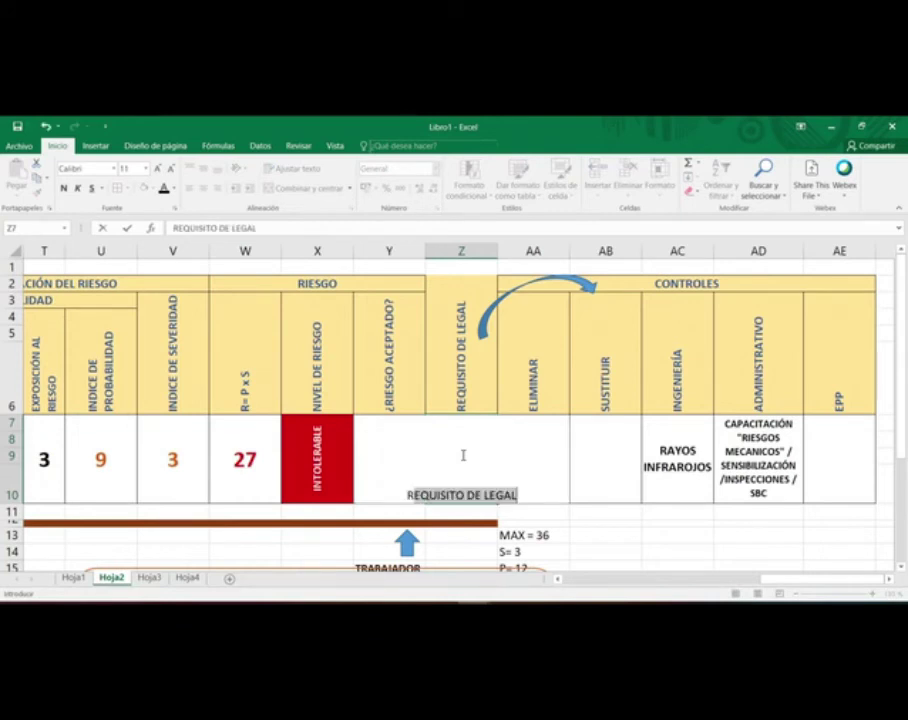
pyautogui.write('D')
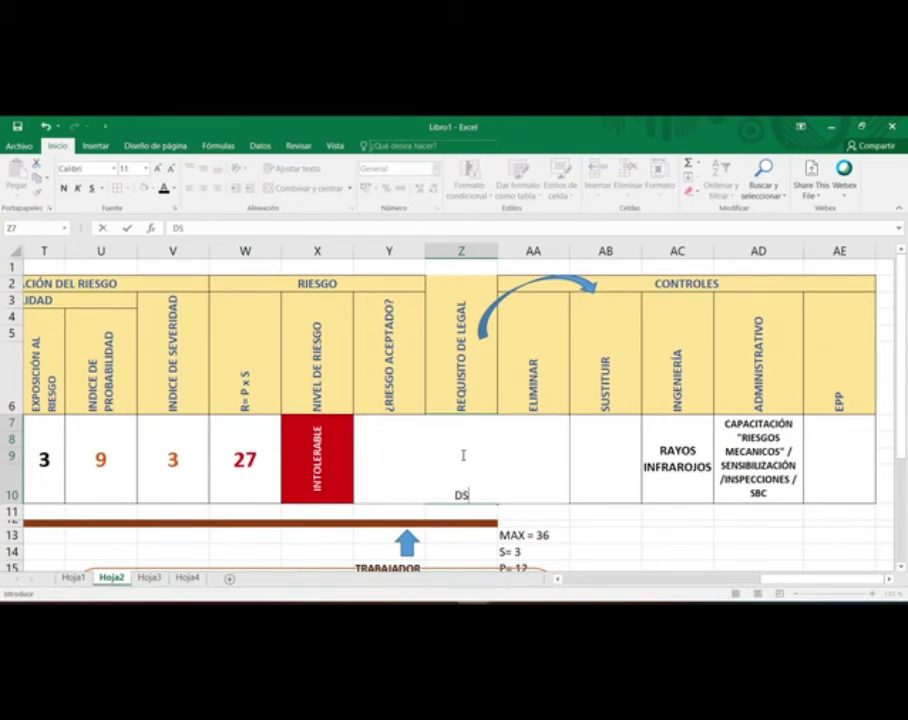
pyautogui.write('..S. 42 F')
pyautogui.press('Return')
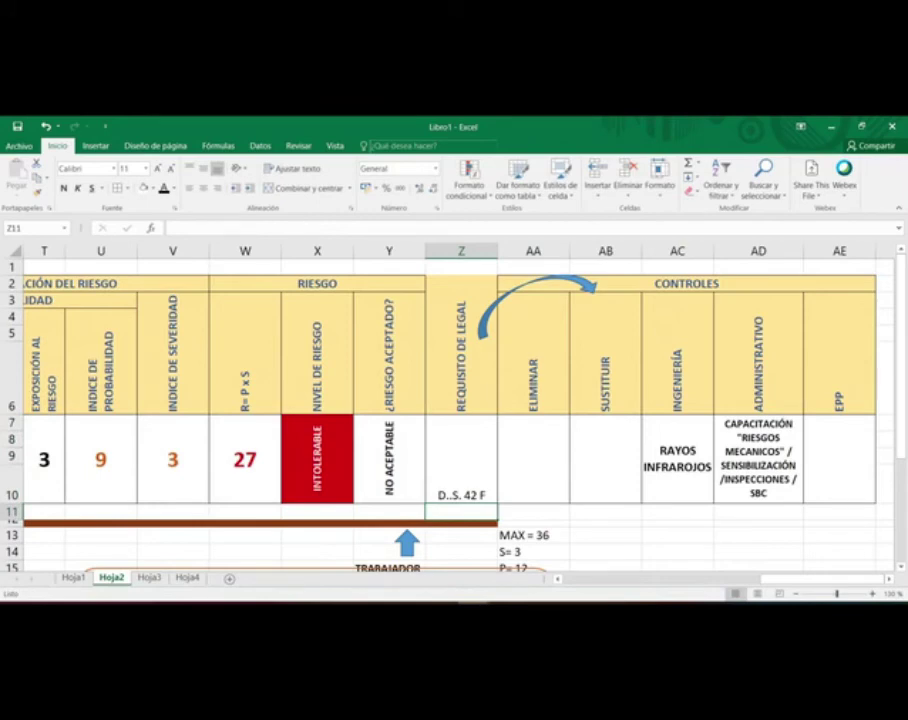
pyautogui.hotkey('alt', 'Tab')
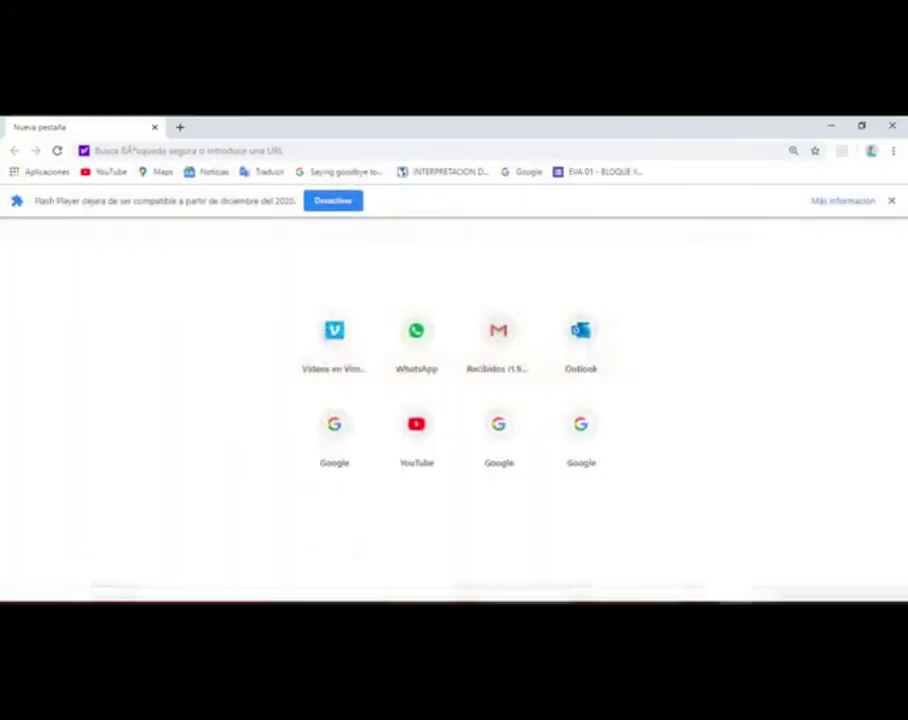
pyautogui.click(822, 127)
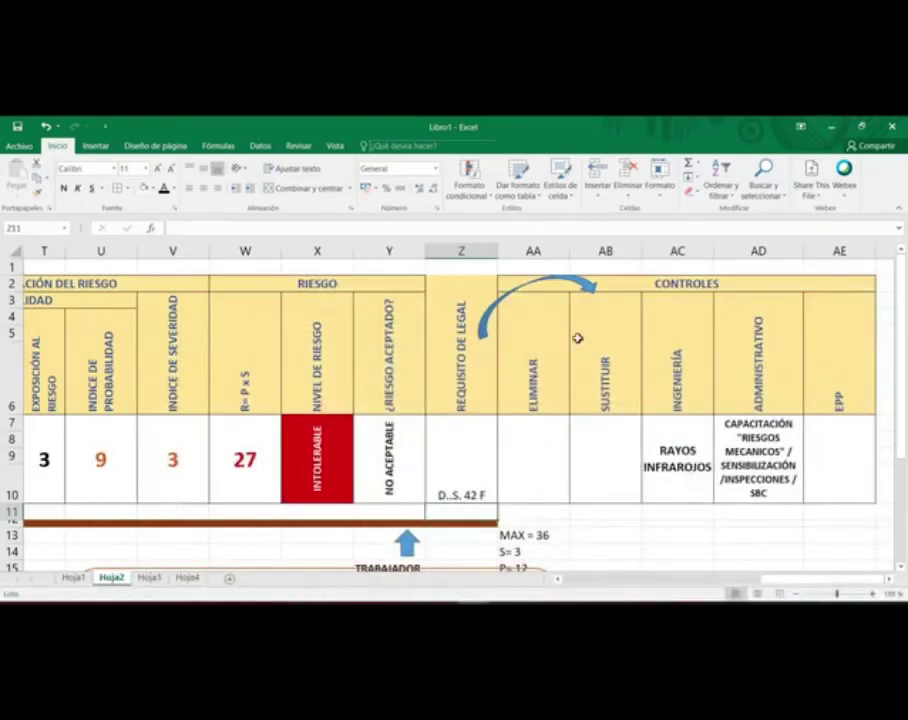
# Step: Copy the formatting of the NO ACEPTABLE cell in Y7 onto the legal requirement in Z7
pyautogui.click(529, 454)
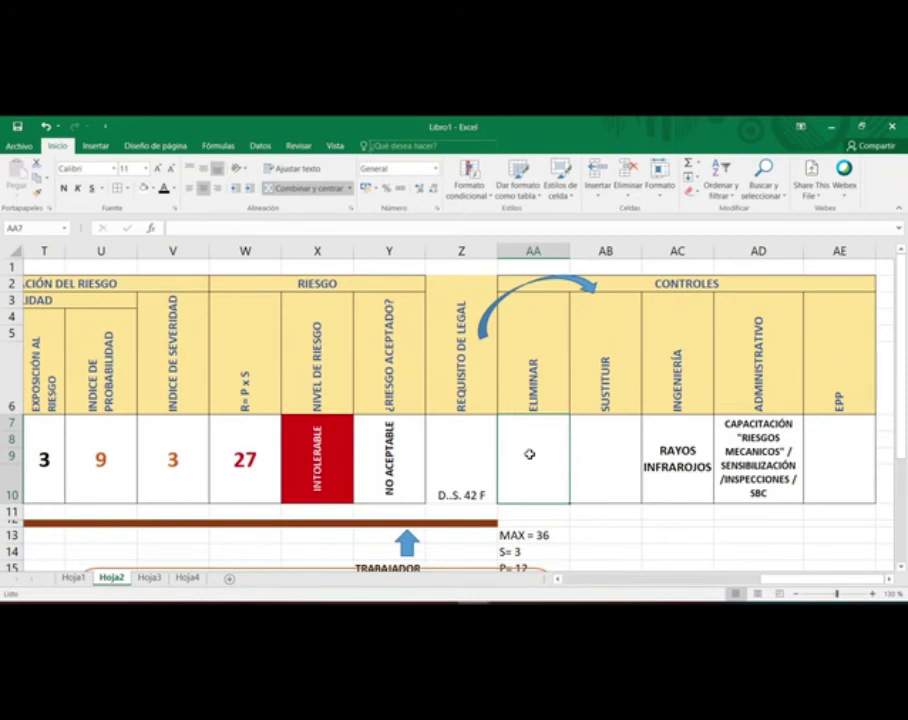
pyautogui.click(470, 456)
pyautogui.click(402, 455)
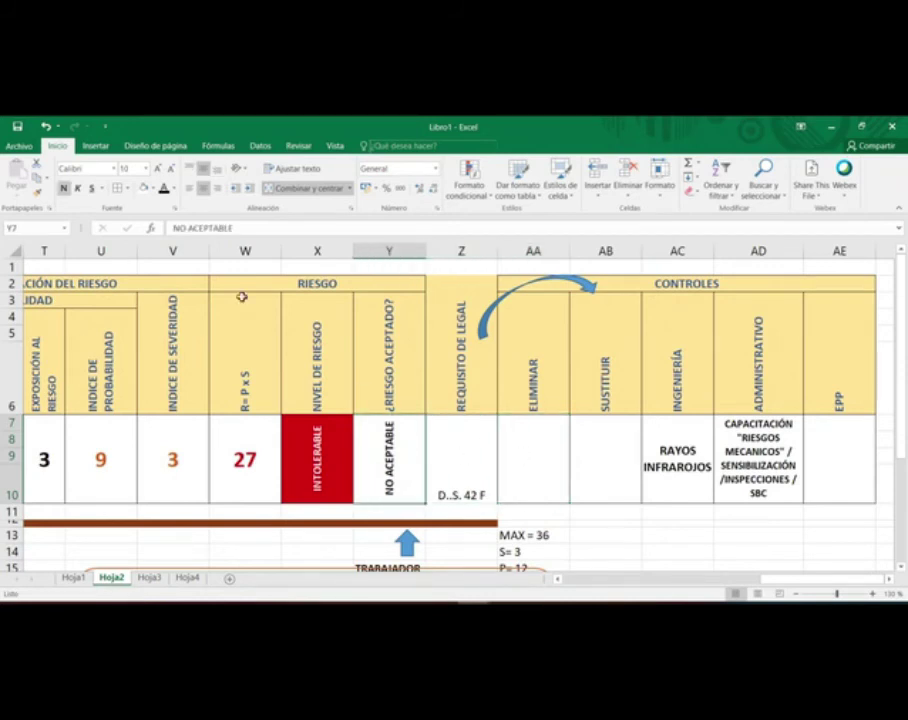
pyautogui.click(37, 190)
pyautogui.click(472, 457)
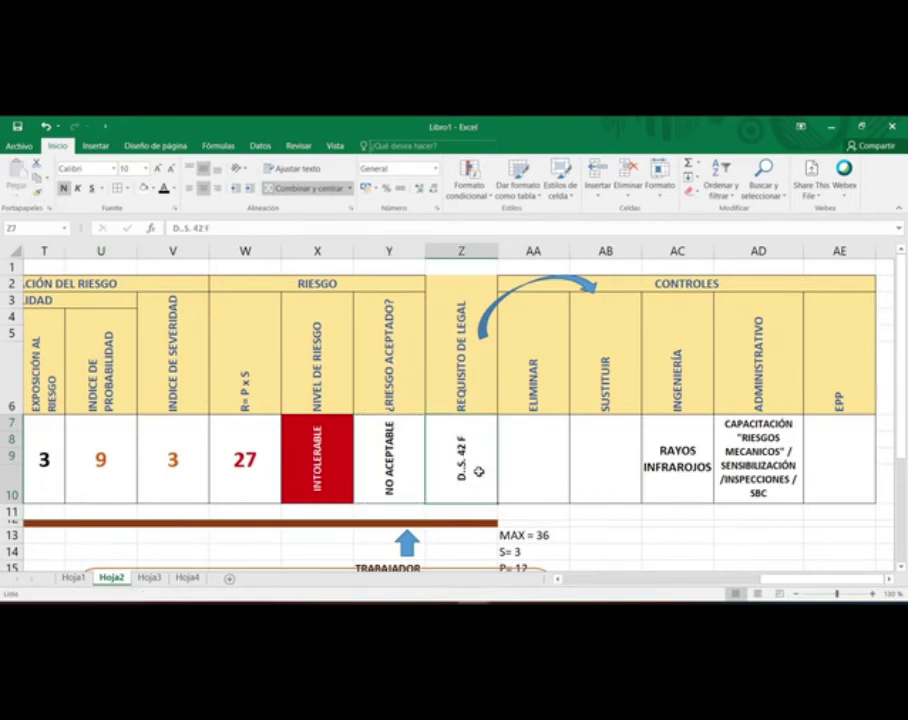
# Step: Apply the wrapped horizontal formatting of the RAYOS INFRAROJOS cell in AC7 to the legal requirement in Z7
pyautogui.click(665, 446)
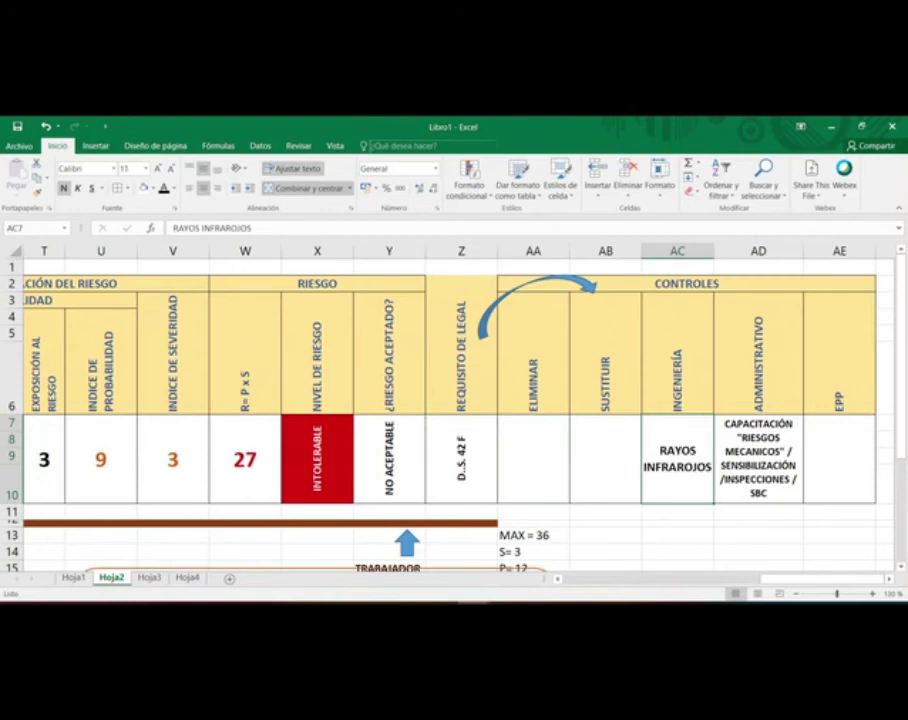
pyautogui.click(37, 190)
pyautogui.click(463, 466)
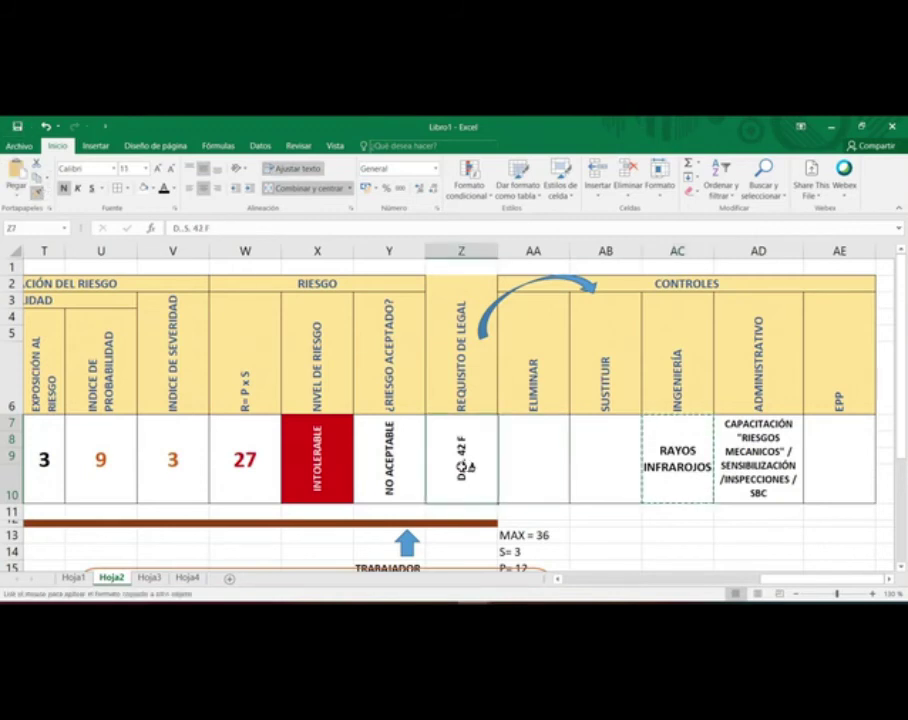
# Step: Append "REGLAMENTO DE SEGURIDAD INDUSTRIAL" in quotation marks to the D..S. 42 F text in Z7
pyautogui.doubleClick(489, 458)
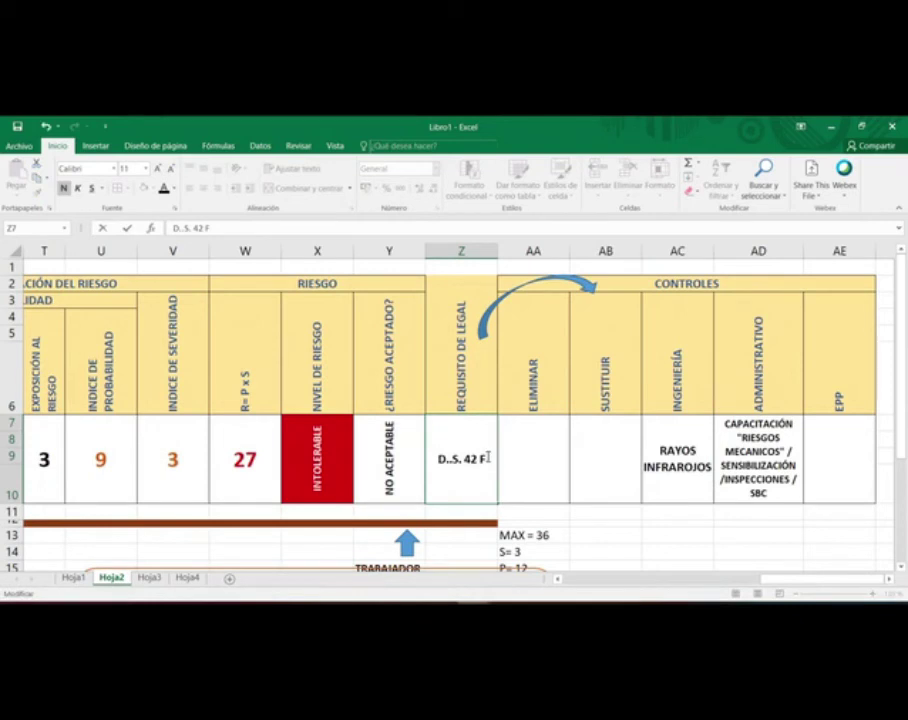
pyautogui.write('"RE')
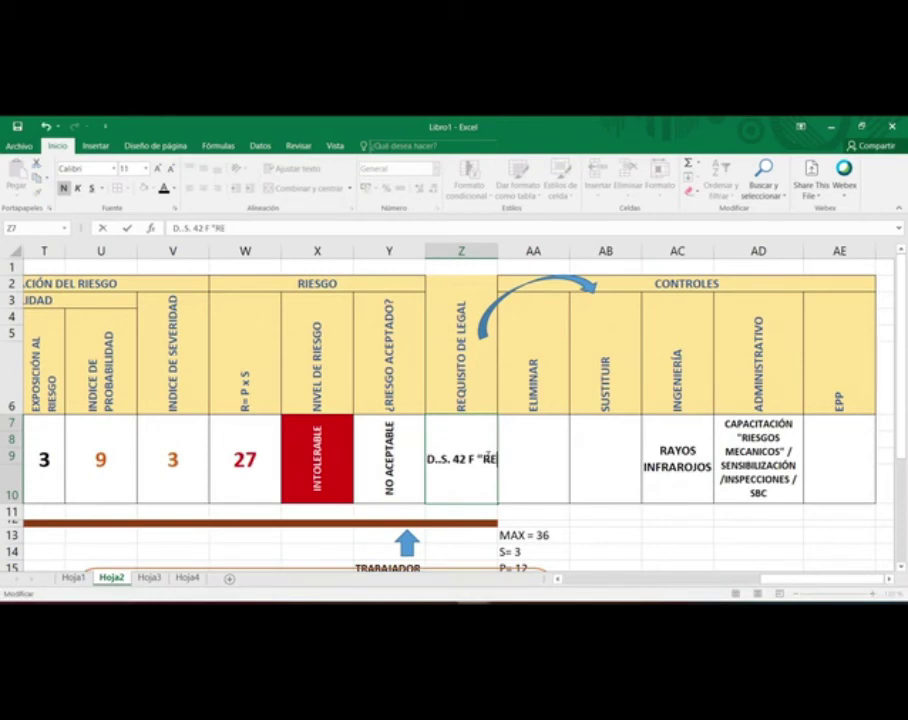
pyautogui.write('GAMENTO DE')
pyautogui.press('BackSpace')
pyautogui.press('BackSpace')
pyautogui.press('BackSpace')
pyautogui.press('BackSpace')
pyautogui.press('BackSpace')
pyautogui.press('BackSpace')
pyautogui.press('BackSpace')
pyautogui.press('BackSpace')
pyautogui.press('BackSpace')
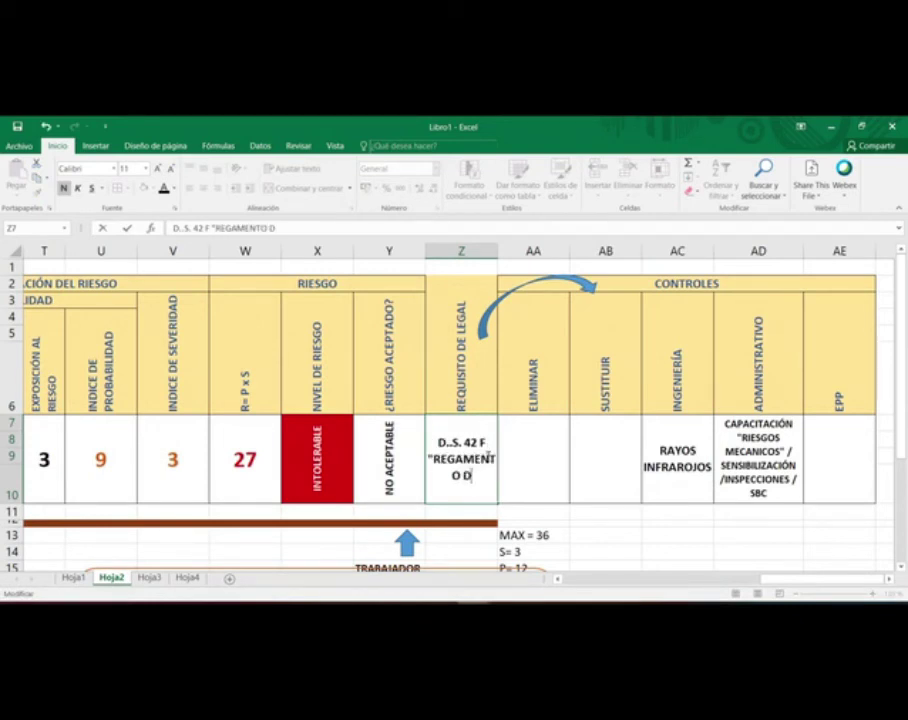
pyautogui.write('LAMEN')
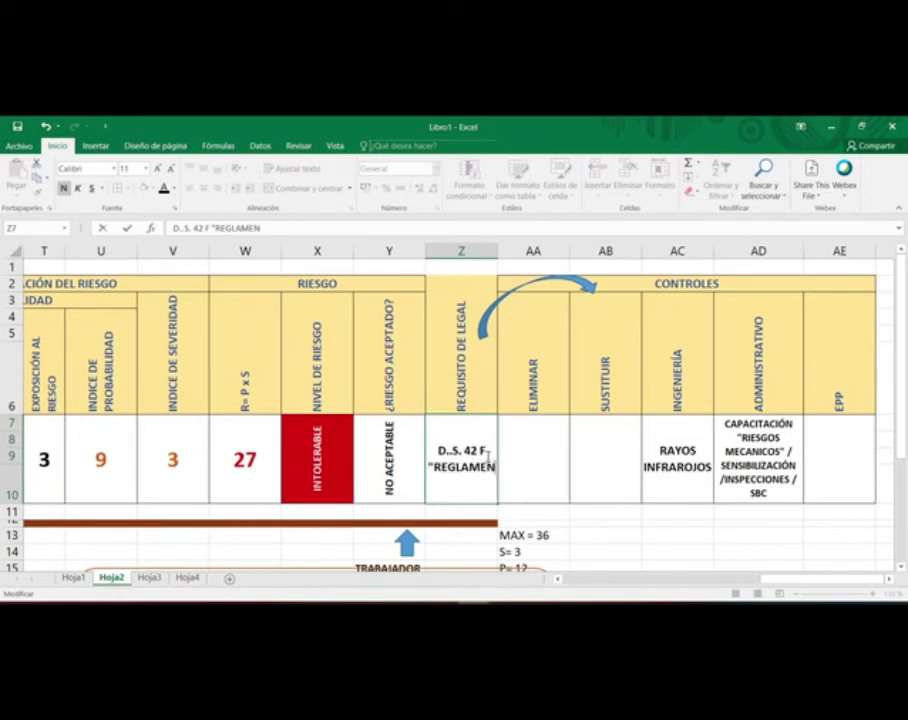
pyautogui.write('TO DE SEGURIDAD')
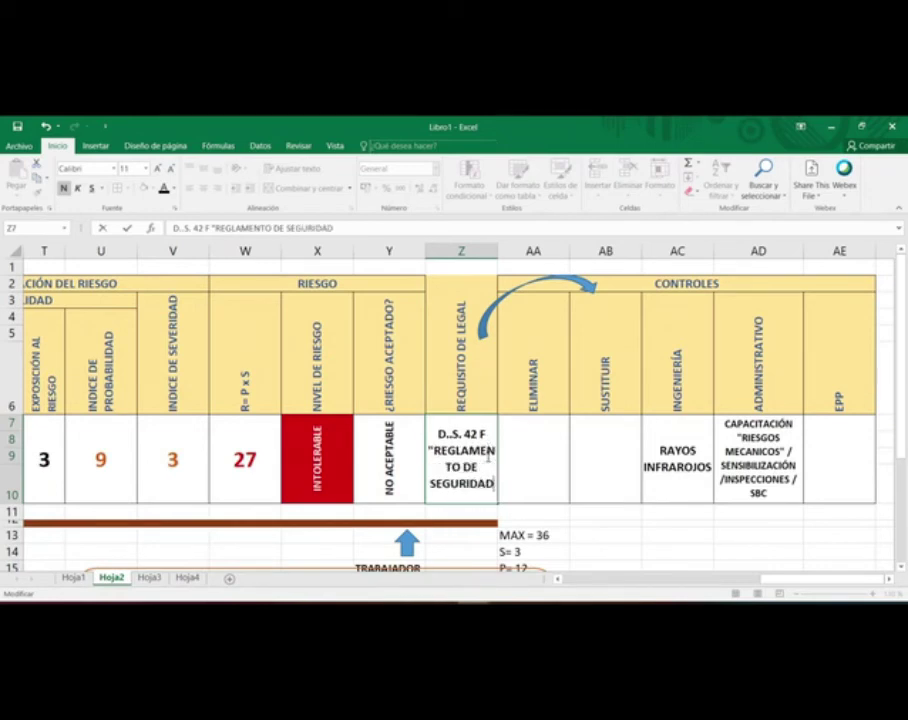
pyautogui.write(' INDUSTRIAL')
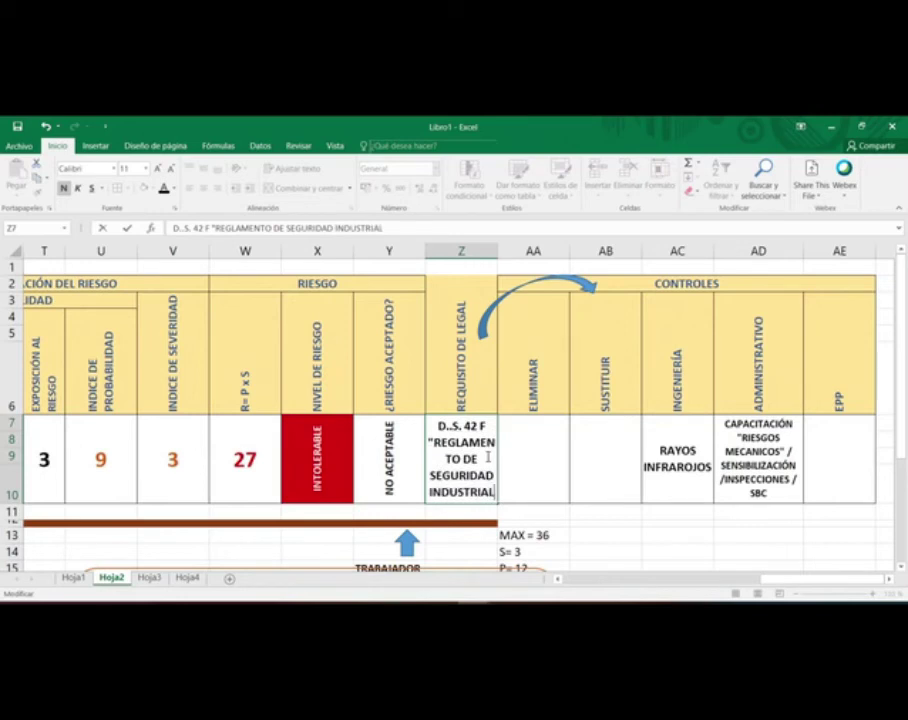
pyautogui.write('"')
pyautogui.press('Return')
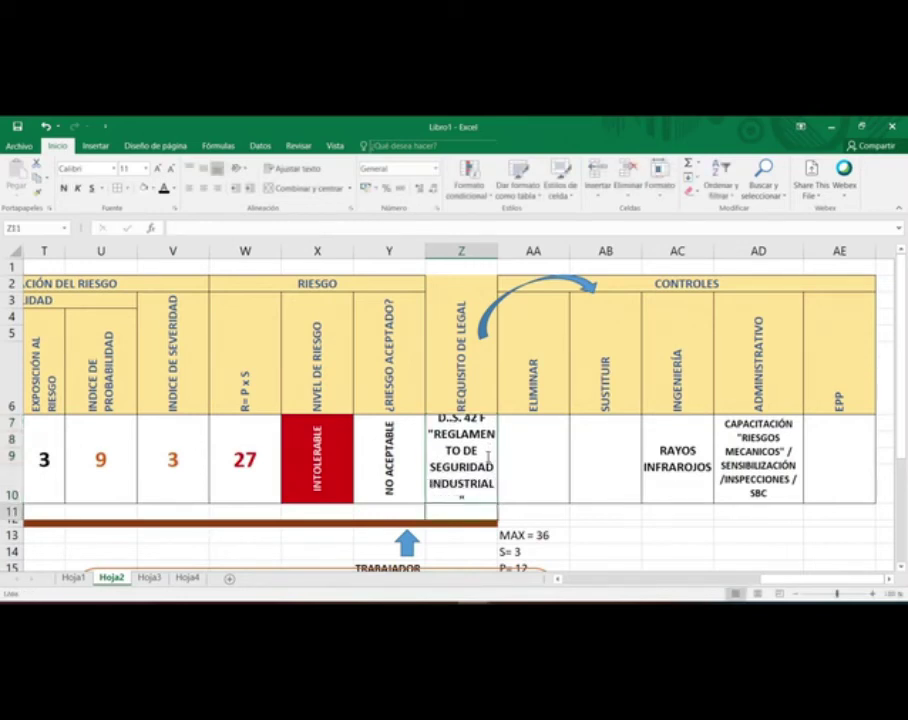
pyautogui.click(488, 457)
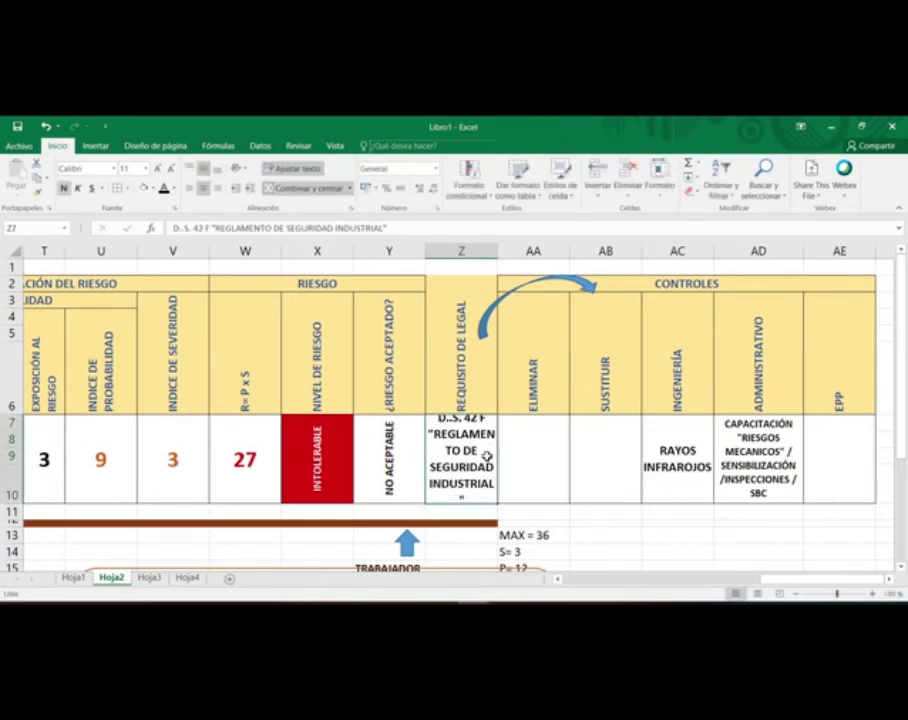
# Step: Reduce the font size of the legal requirement text in Z7 to 8
pyautogui.click(169, 169)
pyautogui.click(169, 169)
pyautogui.click(169, 169)
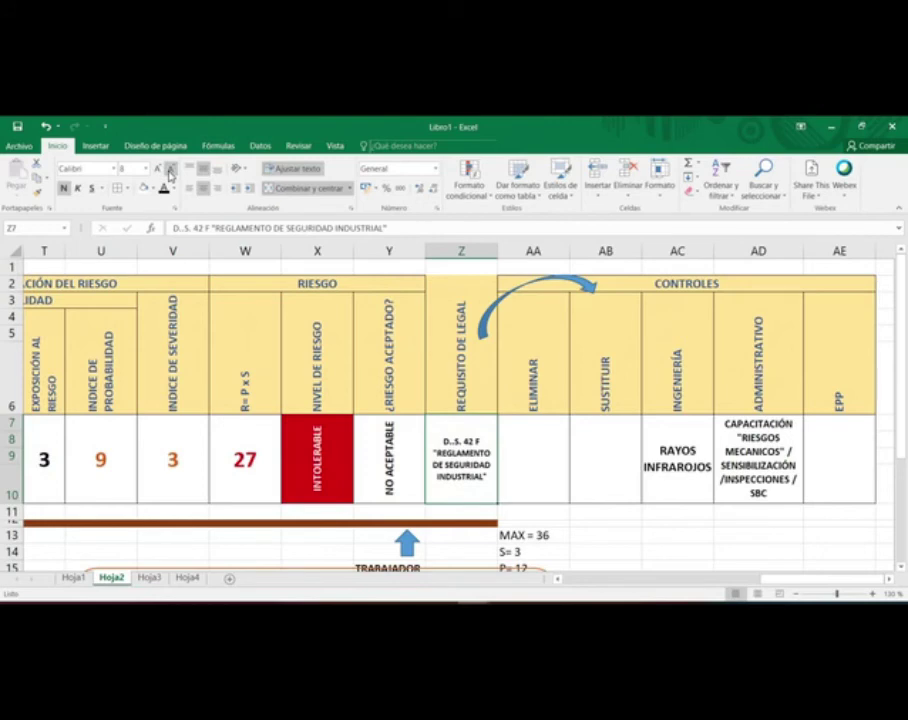
# Step: Examine the whole evaluation matrix, from the PROCESO column through the CONTROLES section, at a reduced zoom
pyautogui.click(798, 597)
pyautogui.click(798, 597)
pyautogui.click(798, 597)
pyautogui.click(798, 597)
pyautogui.click(798, 597)
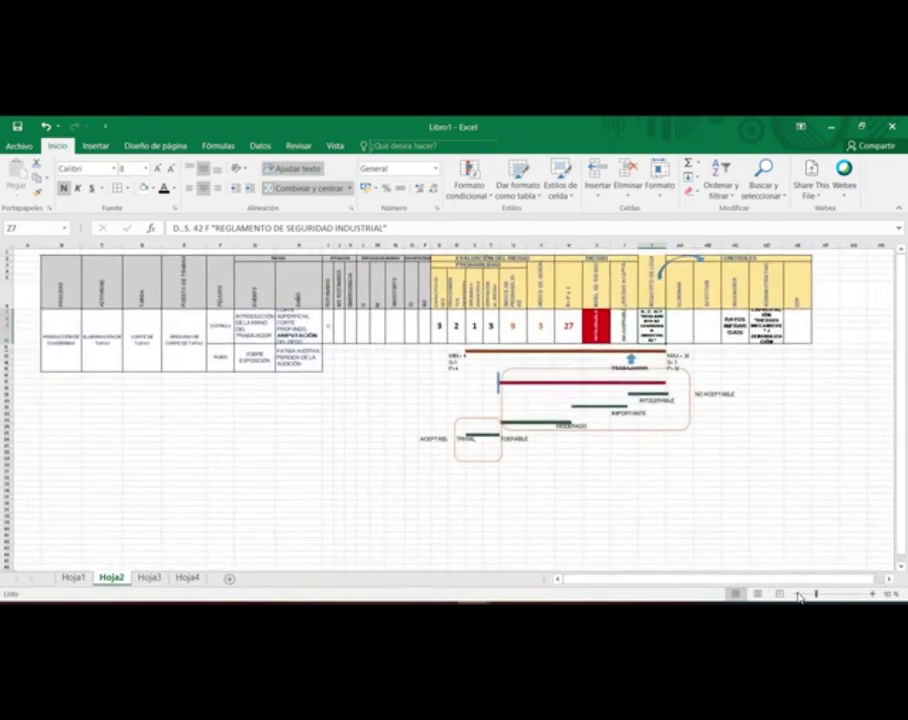
pyautogui.click(873, 595)
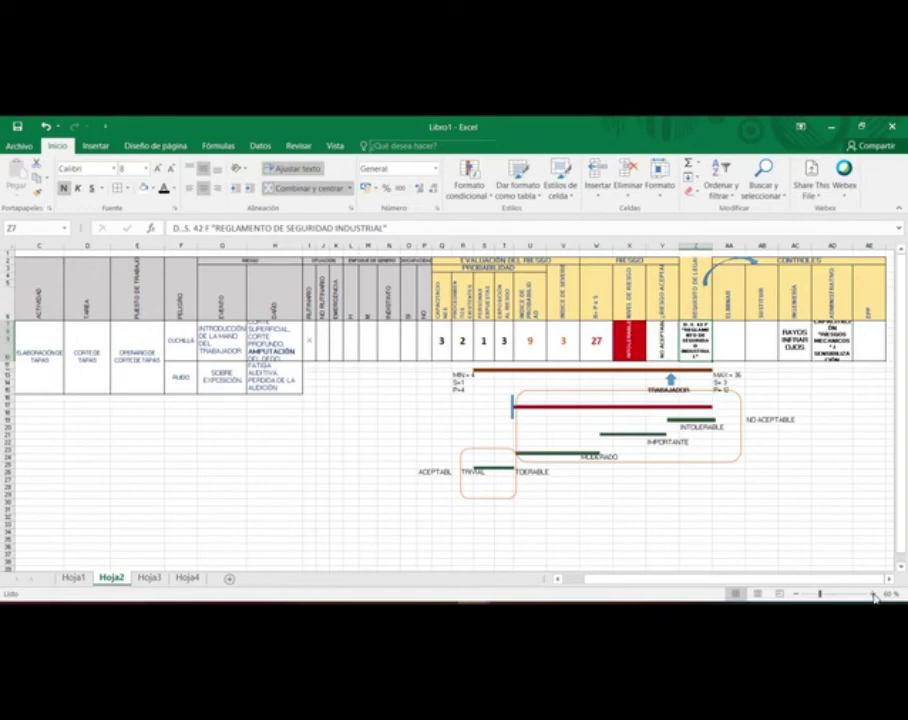
pyautogui.click(797, 595)
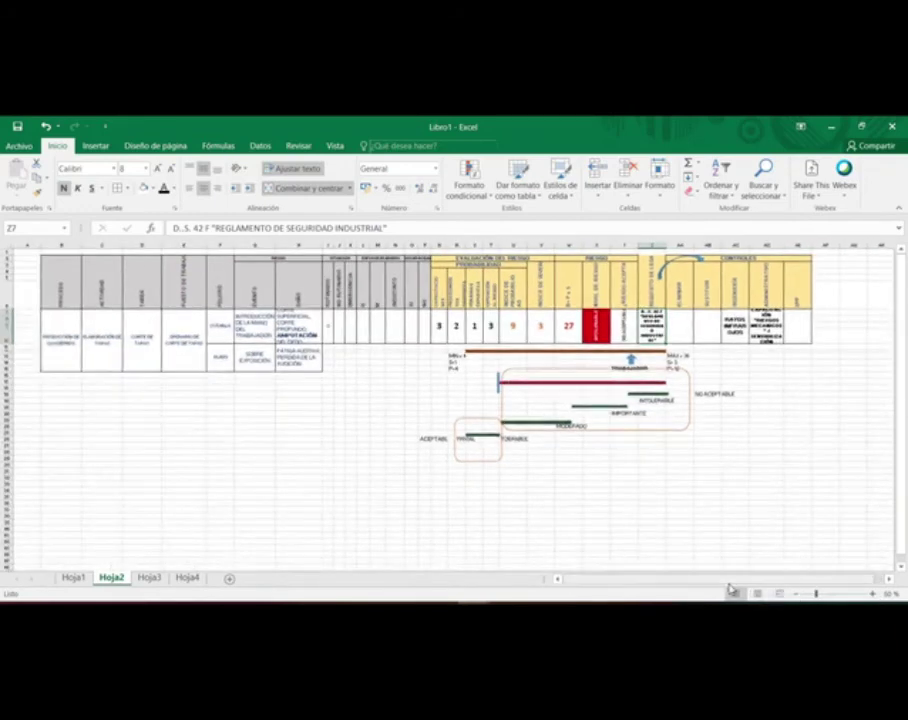
pyautogui.click(873, 594)
pyautogui.click(873, 594)
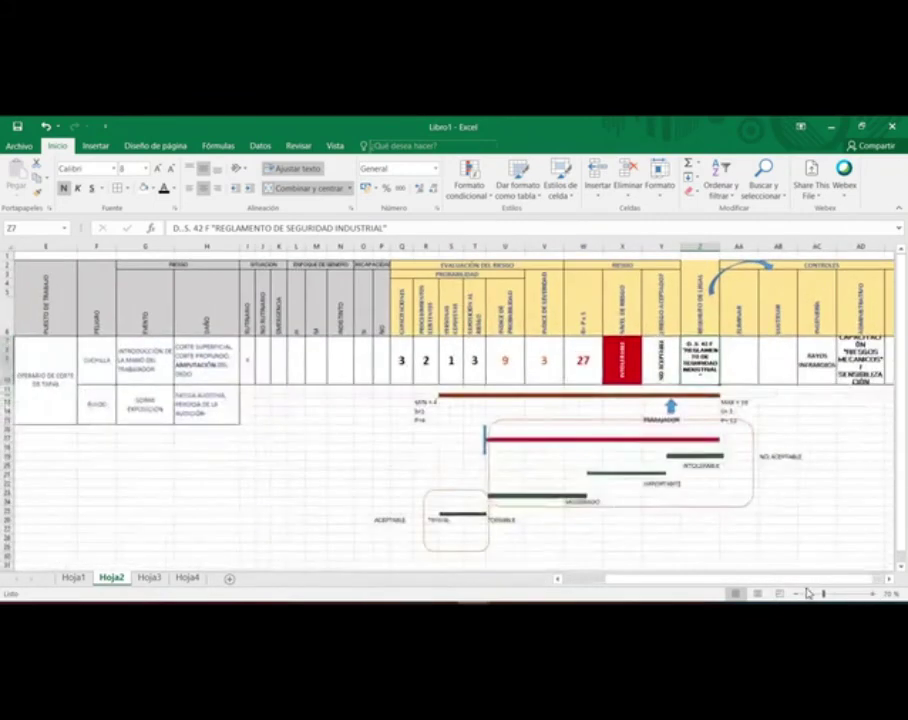
pyautogui.hscroll(-3, 779, 589)
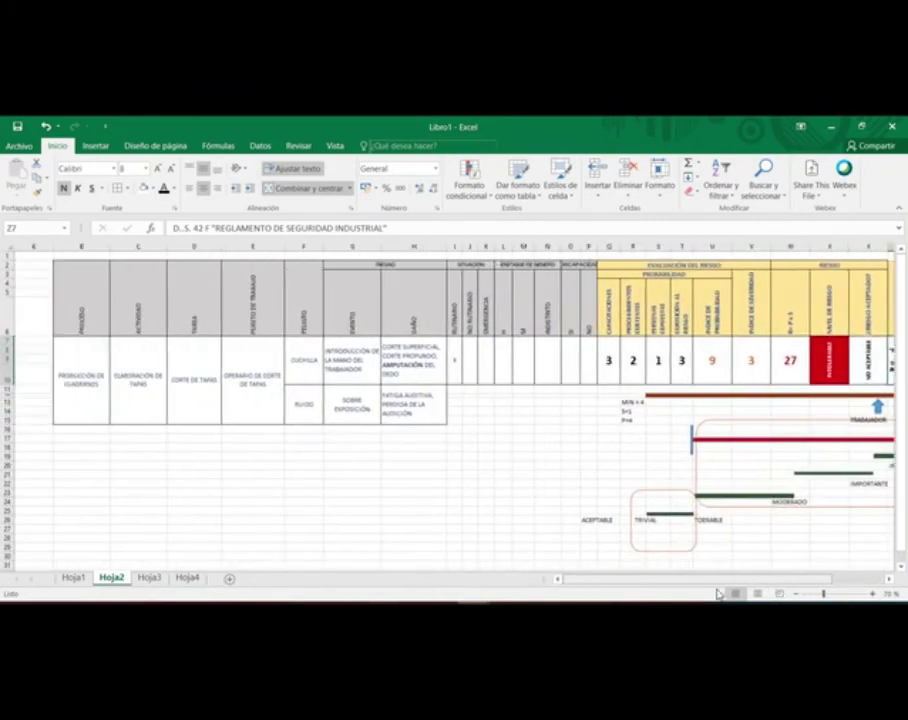
pyautogui.hscroll(3, 776, 586)
pyautogui.hscroll(-3, 853, 576)
pyautogui.hscroll(3, 795, 565)
pyautogui.hscroll(-3, 760, 564)
# Step: Go through the matrix headers one by one from PROCESO to DAÑO, including the OPERARIO DE CORTE DE TAPAS entry
pyautogui.click(94, 322)
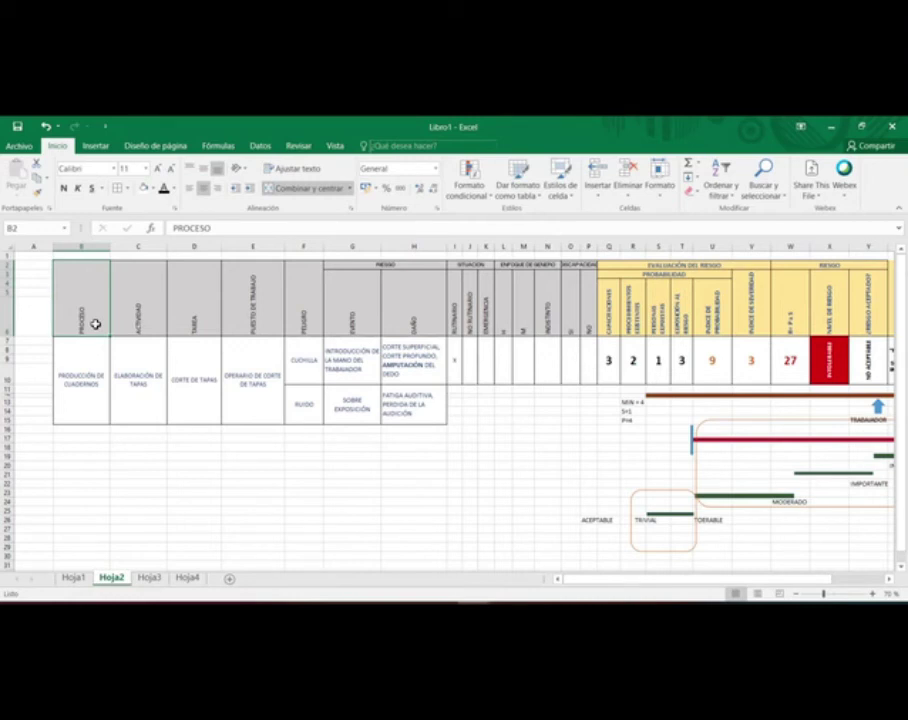
pyautogui.press('Right')
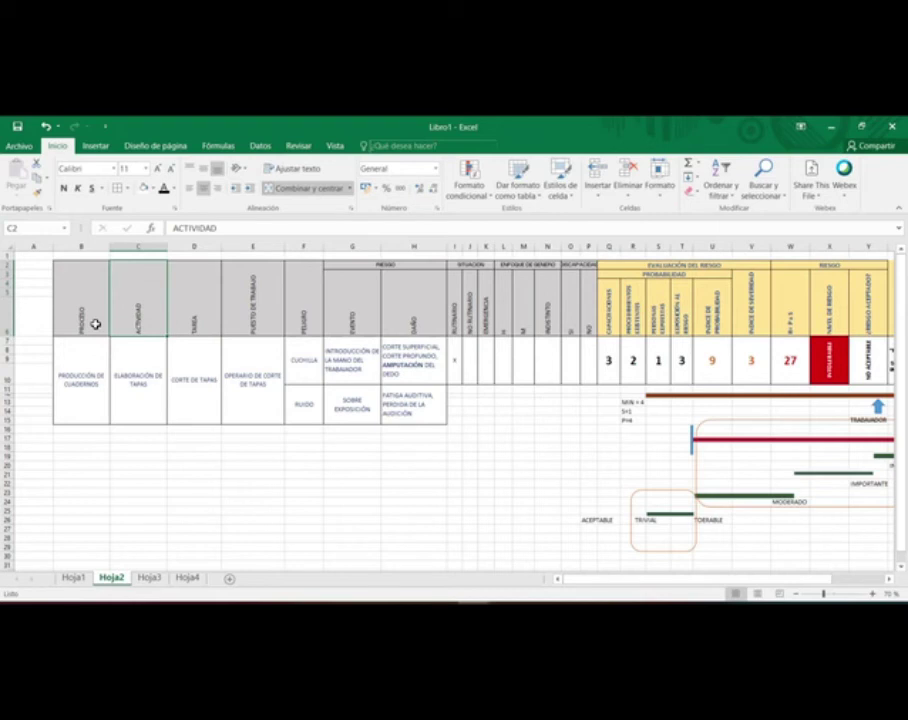
pyautogui.press('Right')
pyautogui.press('Right')
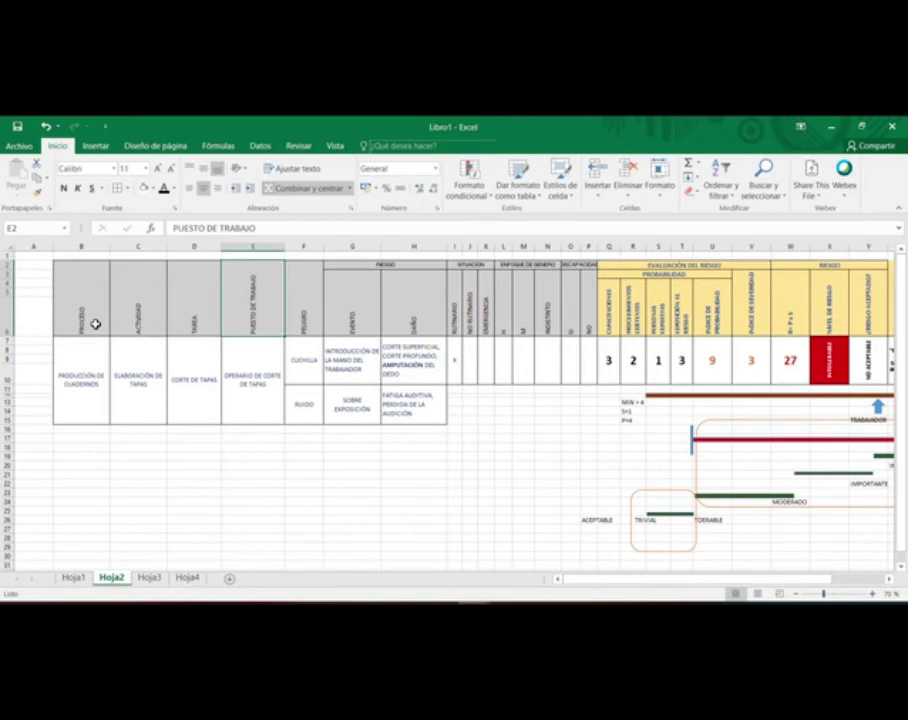
pyautogui.press('Down')
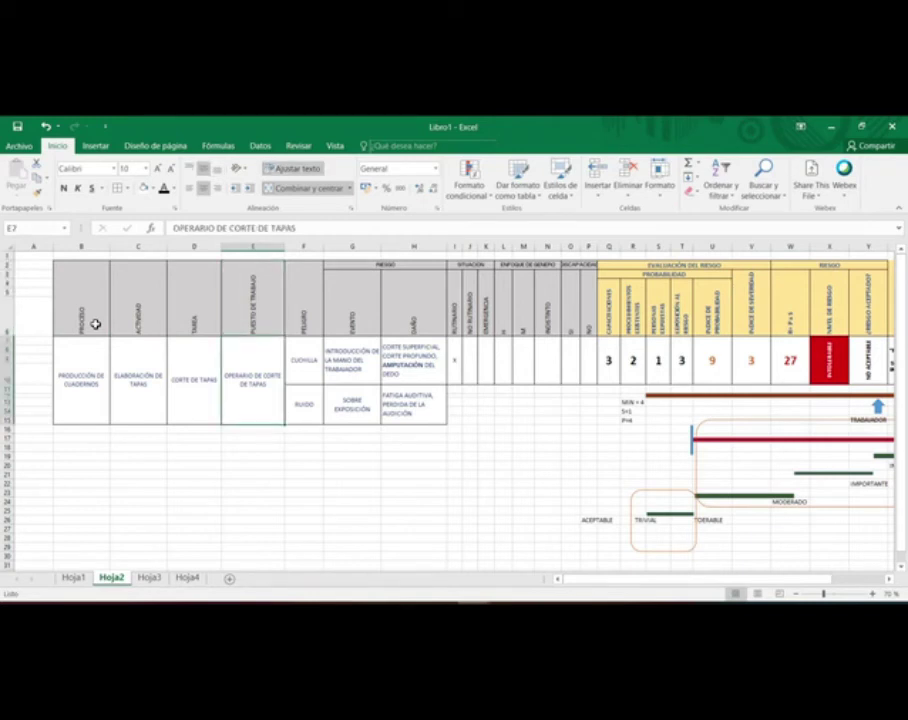
pyautogui.press('Up')
pyautogui.press('Right')
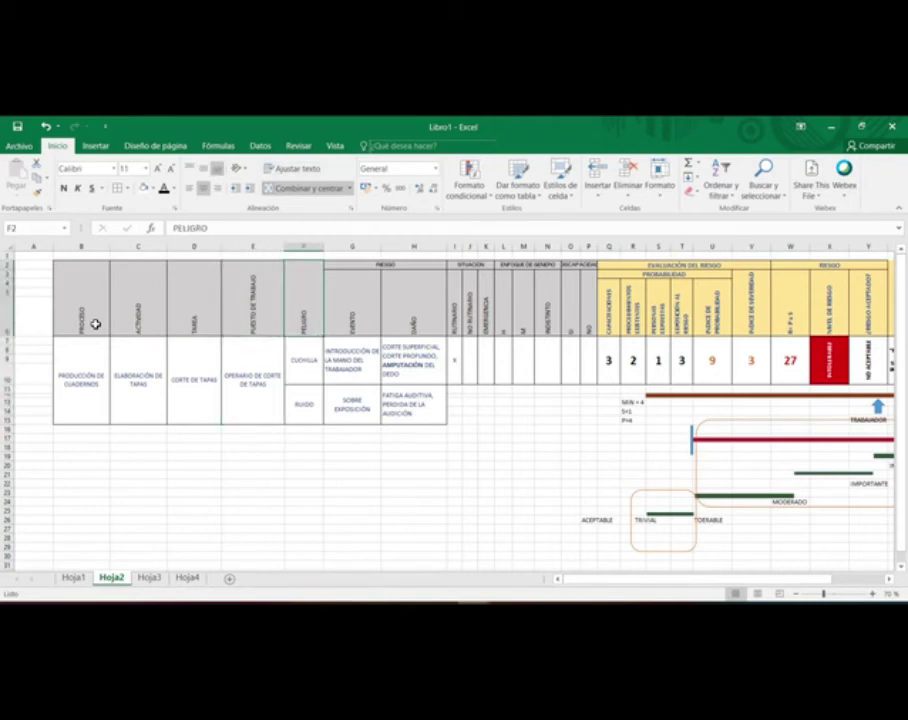
pyautogui.press('Right')
pyautogui.press('Left')
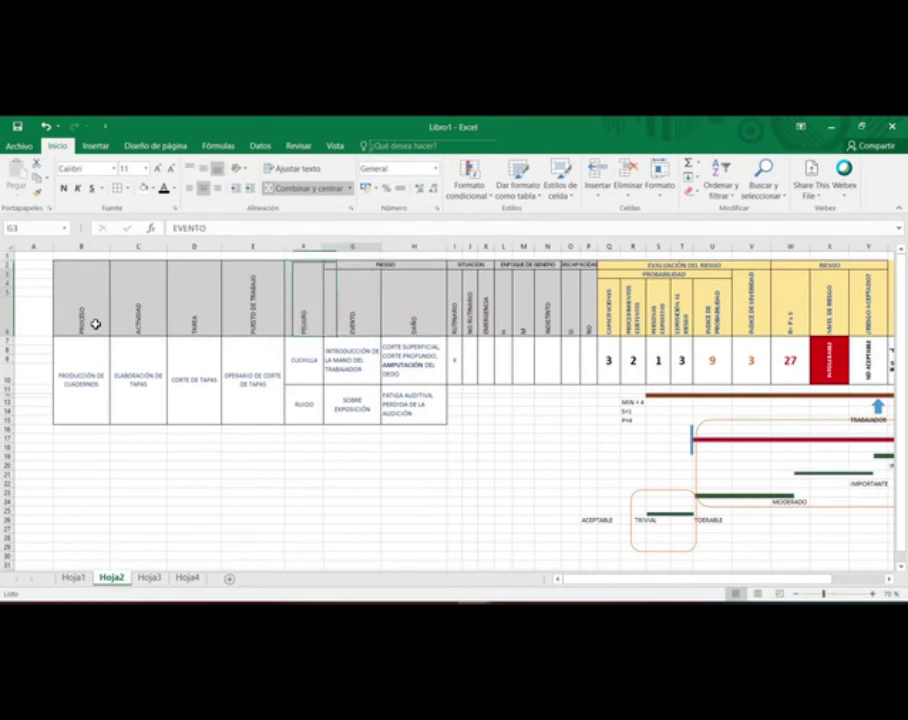
pyautogui.press('Right')
pyautogui.press('Right')
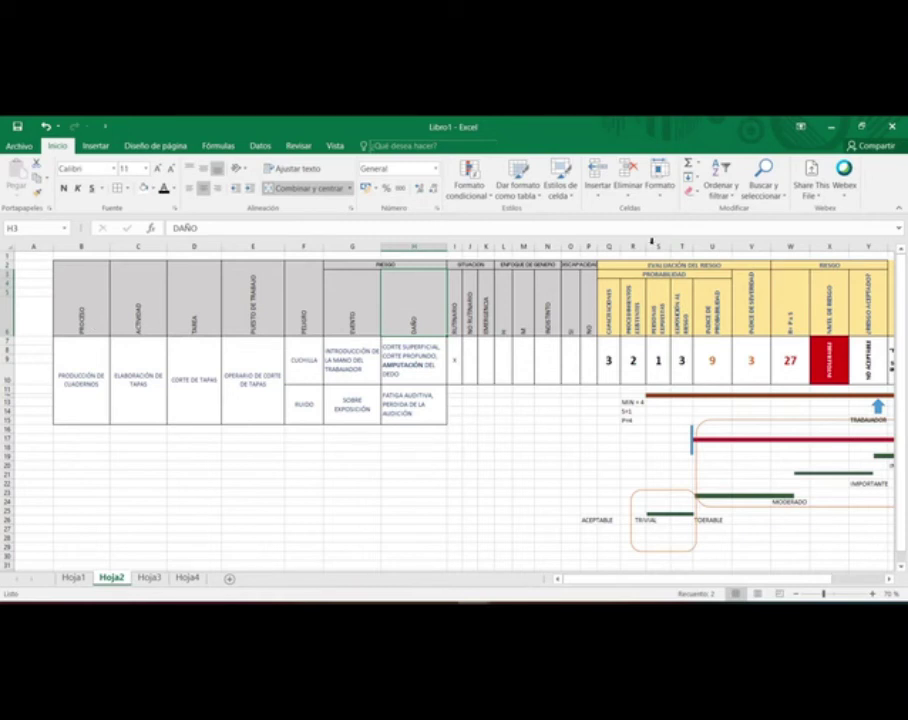
# Step: Insert two blank columns at column O, just before the DISCAPACIDAD section
pyautogui.click(572, 245)
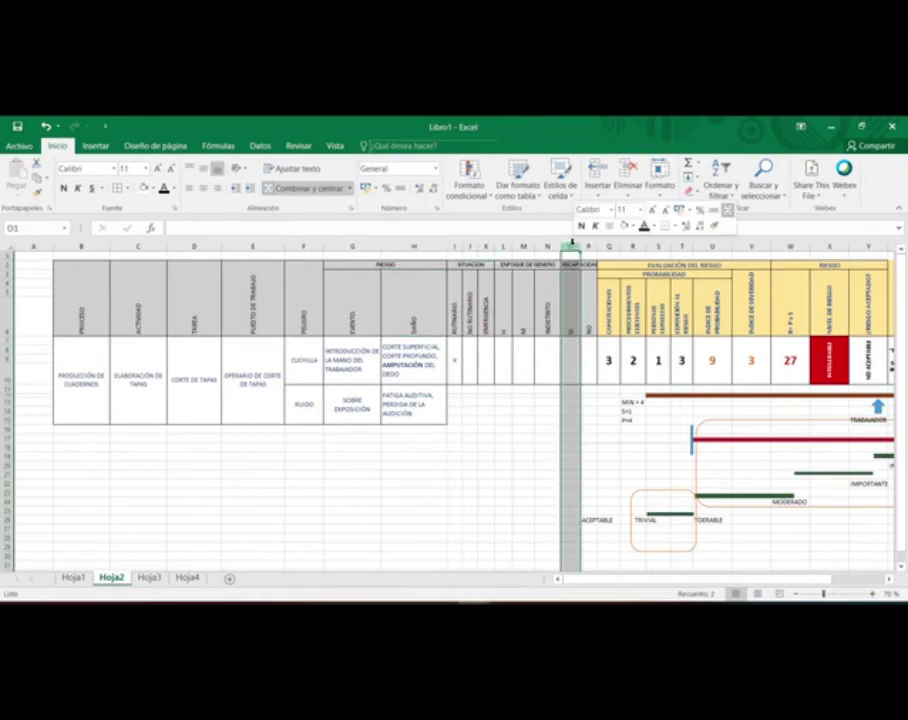
pyautogui.rightClick(573, 245)
pyautogui.click(615, 338)
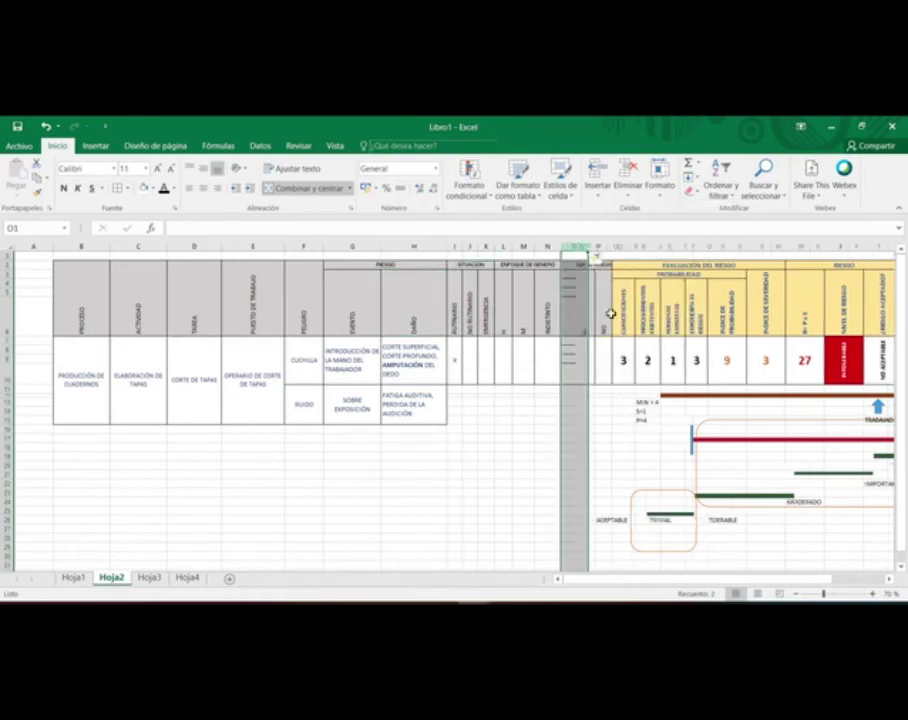
pyautogui.rightClick(577, 246)
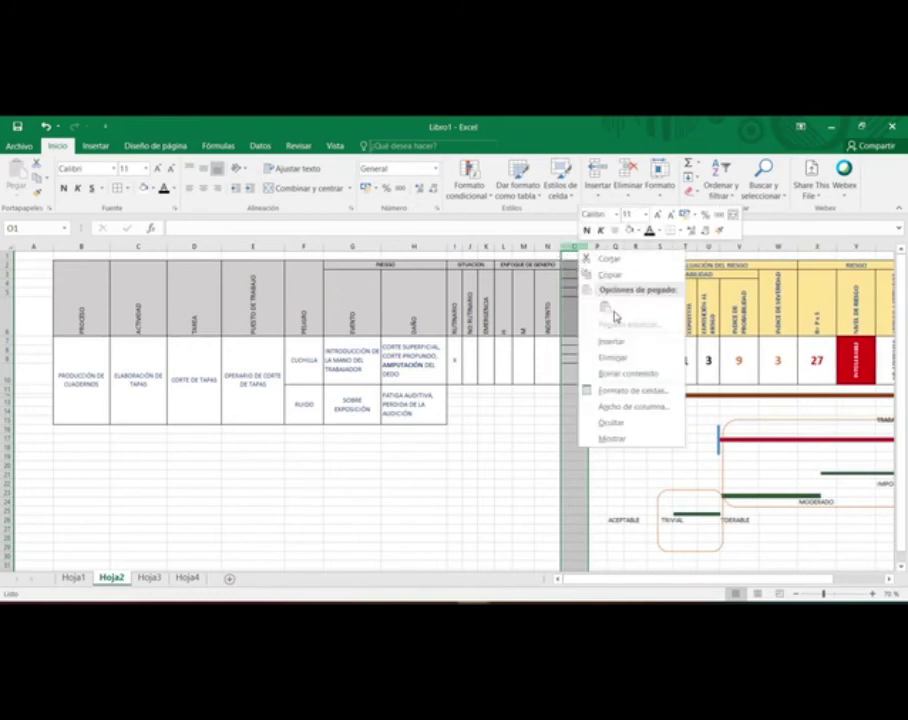
pyautogui.click(615, 340)
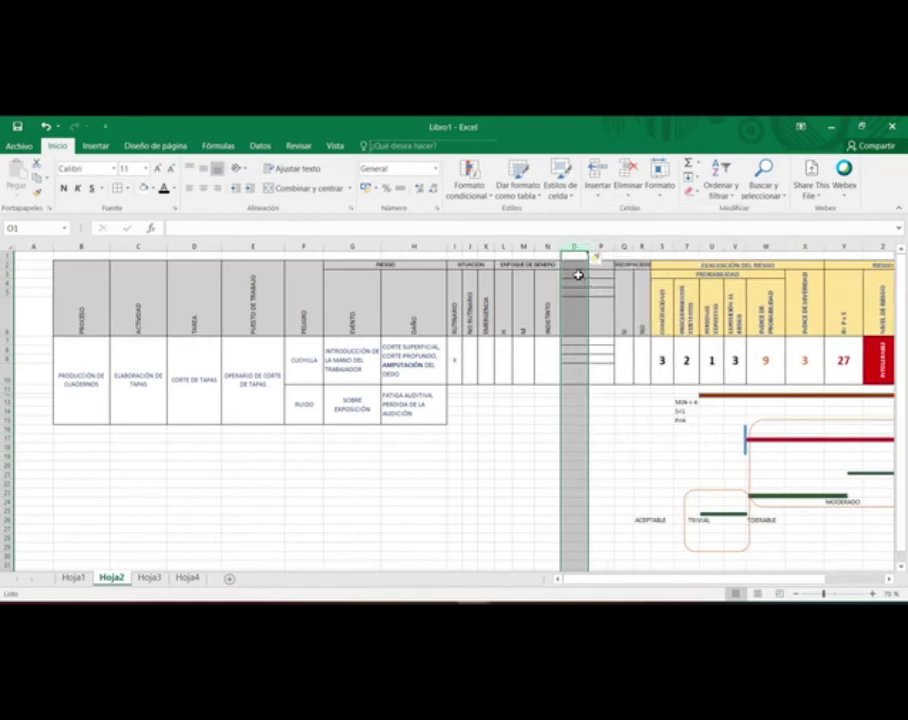
# Step: Merge and center the header cells of rows 2 to 6 separately in the new columns O and P
pyautogui.moveTo(576, 266); pyautogui.dragTo(577, 321)
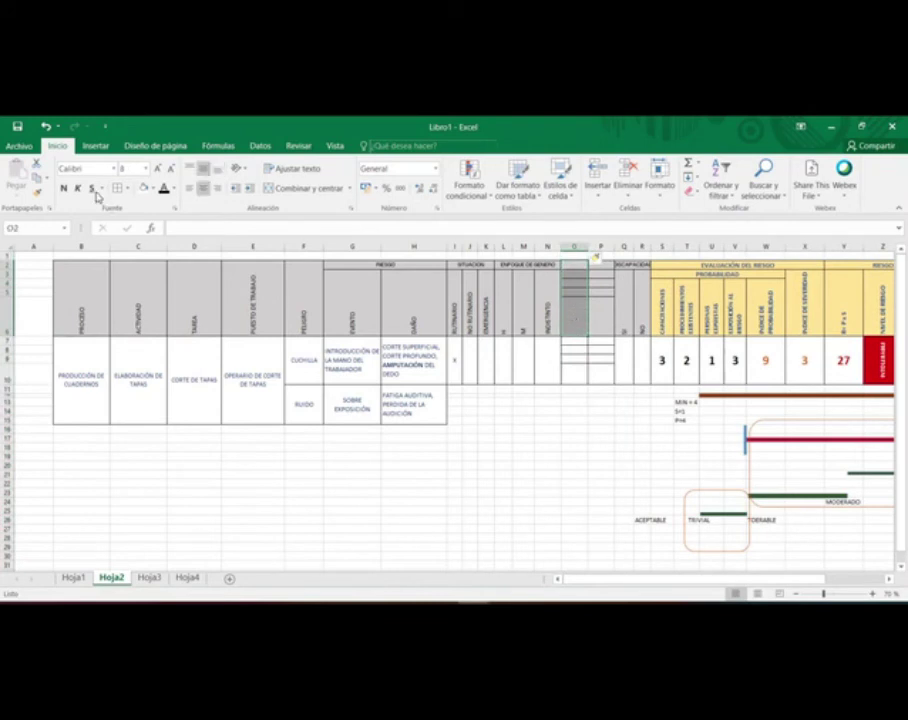
pyautogui.click(305, 188)
pyautogui.moveTo(600, 266); pyautogui.dragTo(600, 318)
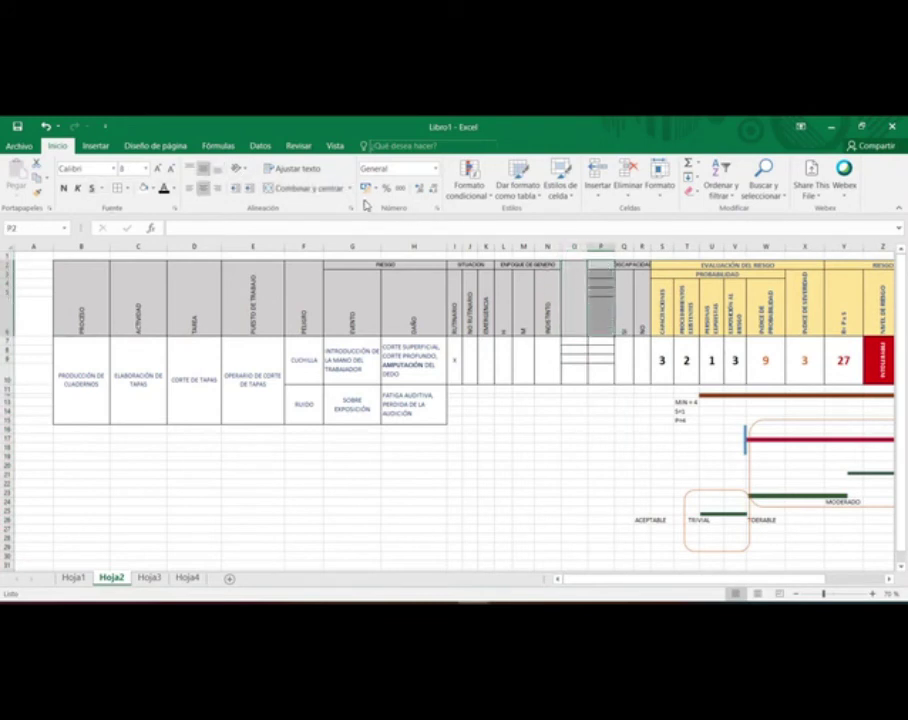
pyautogui.click(305, 188)
# Step: Insert a third blank column at Q before DISCAPACIDAD and merge its header cells in rows 2 to 6
pyautogui.click(624, 246)
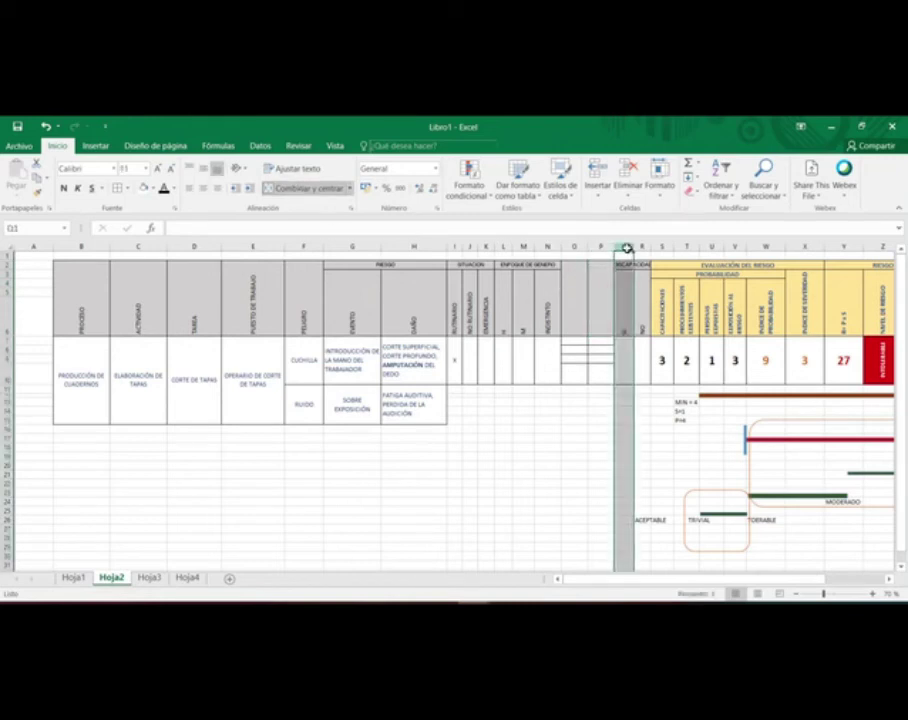
pyautogui.rightClick(625, 247)
pyautogui.click(657, 342)
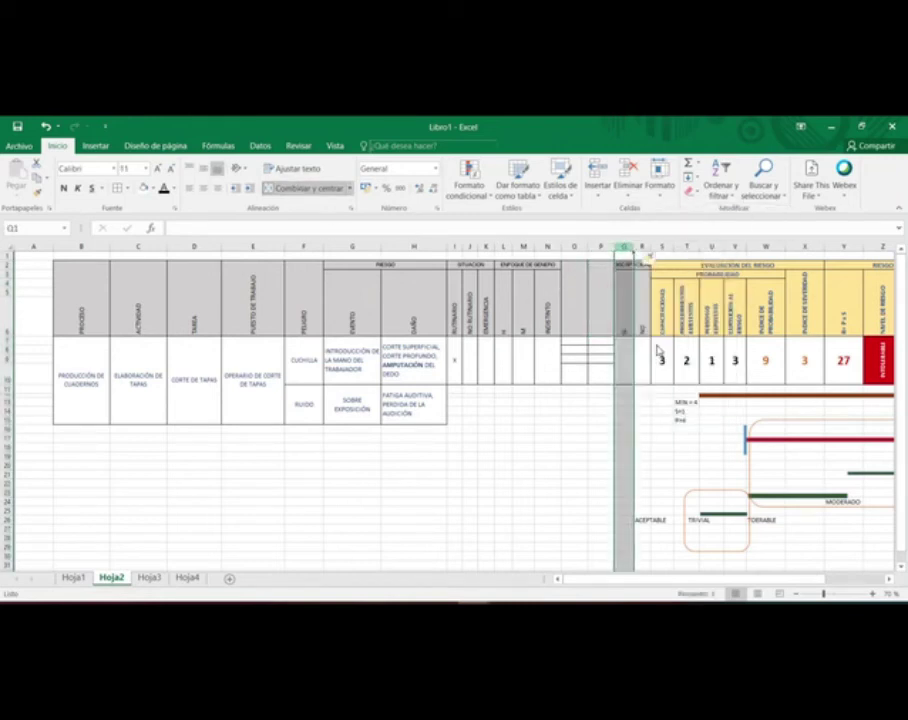
pyautogui.click(631, 269)
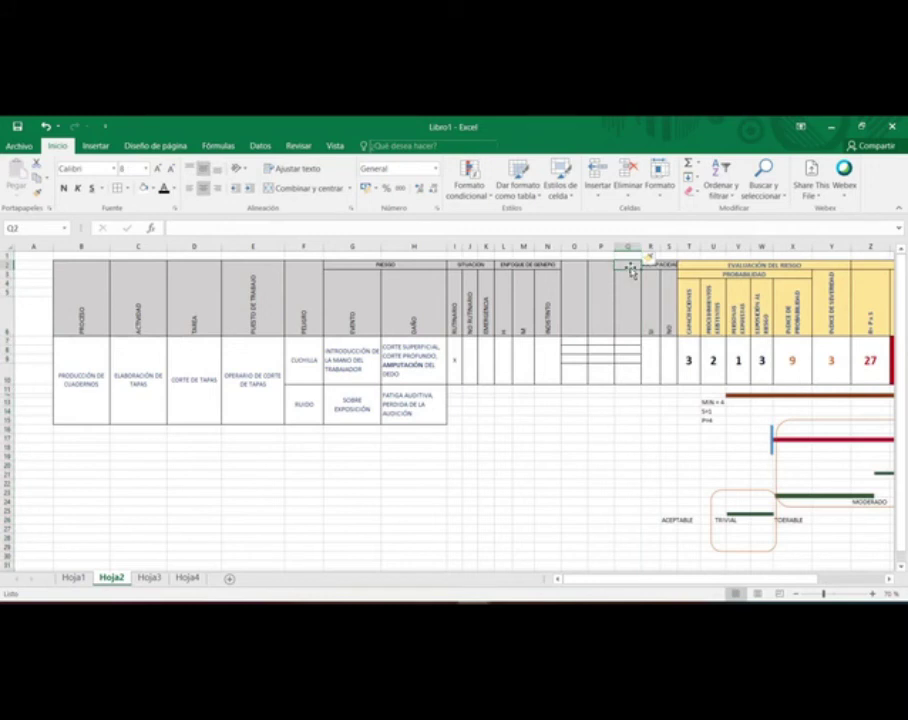
pyautogui.moveTo(630, 264); pyautogui.dragTo(632, 310)
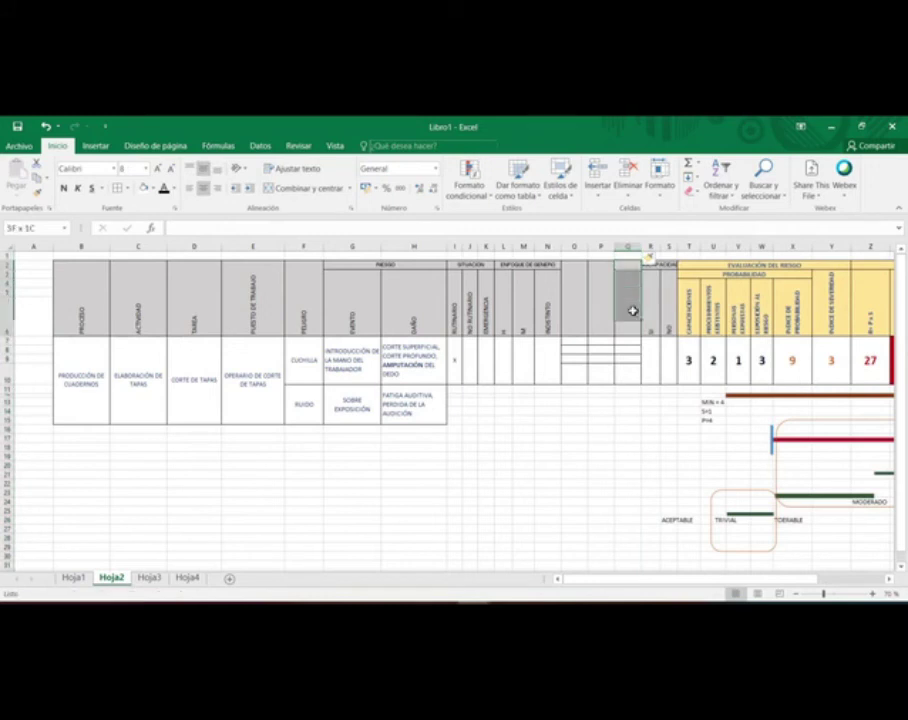
pyautogui.click(300, 188)
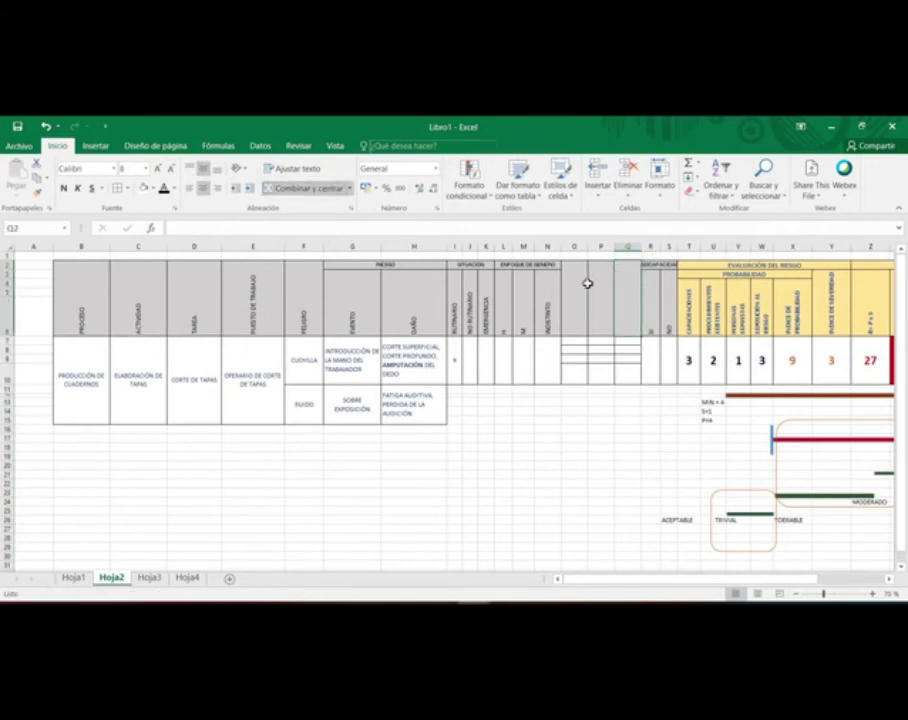
# Step: Insert one more blank column at Q, next to the other new columns before DISCAPACIDAD
pyautogui.click(622, 245)
pyautogui.rightClick(622, 245)
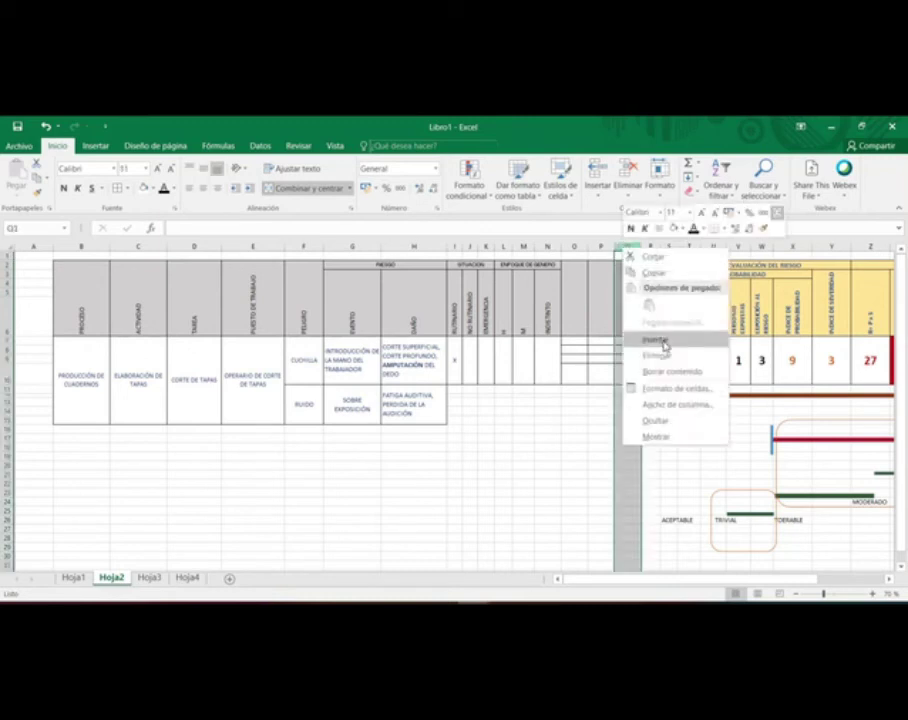
pyautogui.click(663, 342)
pyautogui.click(651, 320)
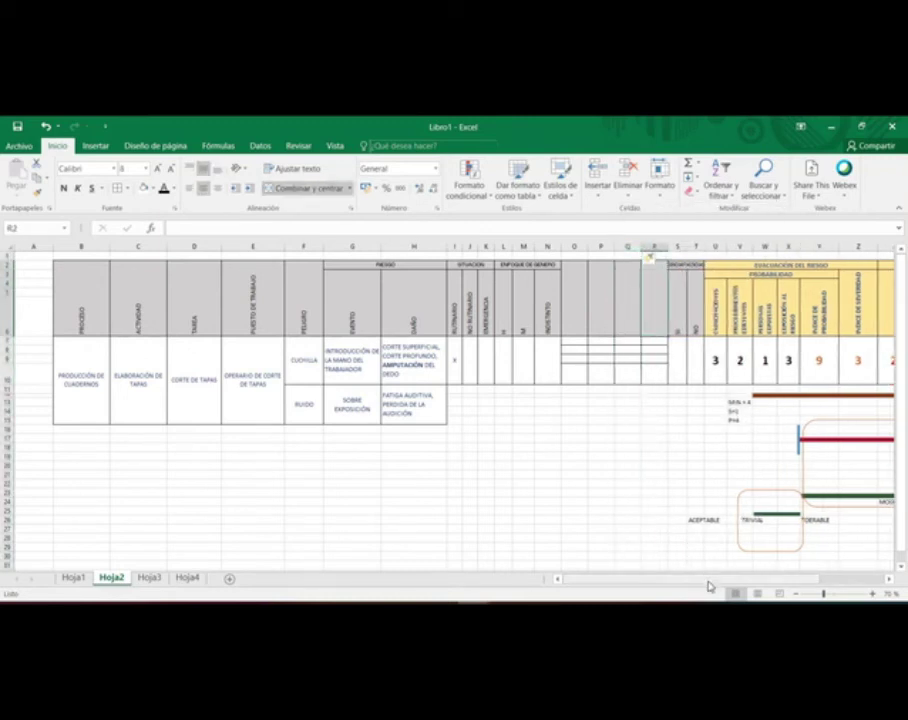
# Step: Select the REQUISITO DE LEGAL column and review the widened matrix from CONTROLES back to PROCESO
pyautogui.moveTo(709, 580); pyautogui.dragTo(764, 570)
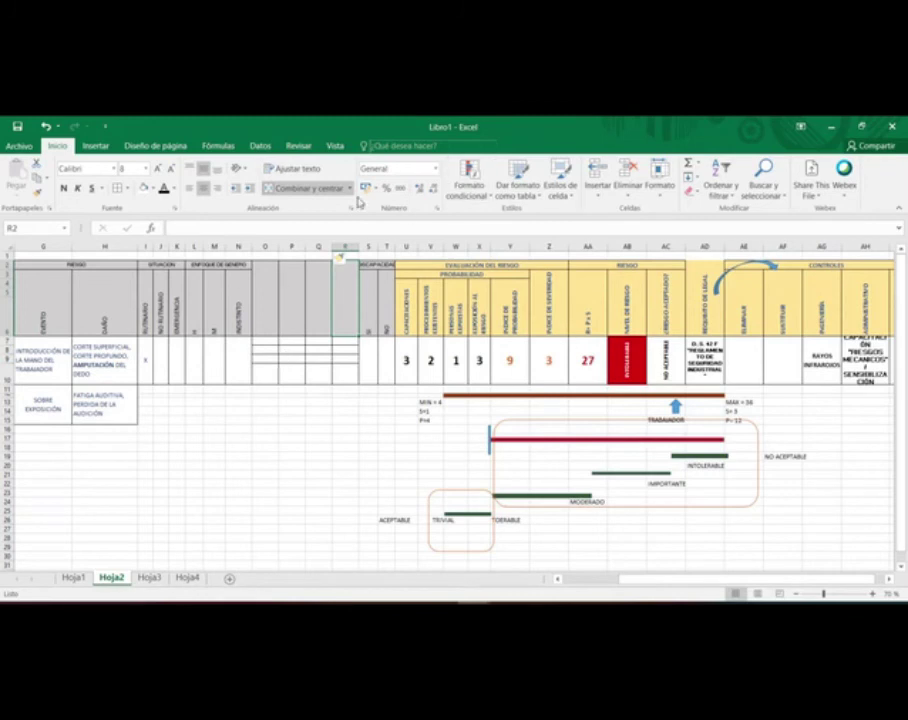
pyautogui.click(703, 245)
pyautogui.moveTo(745, 588); pyautogui.dragTo(765, 585)
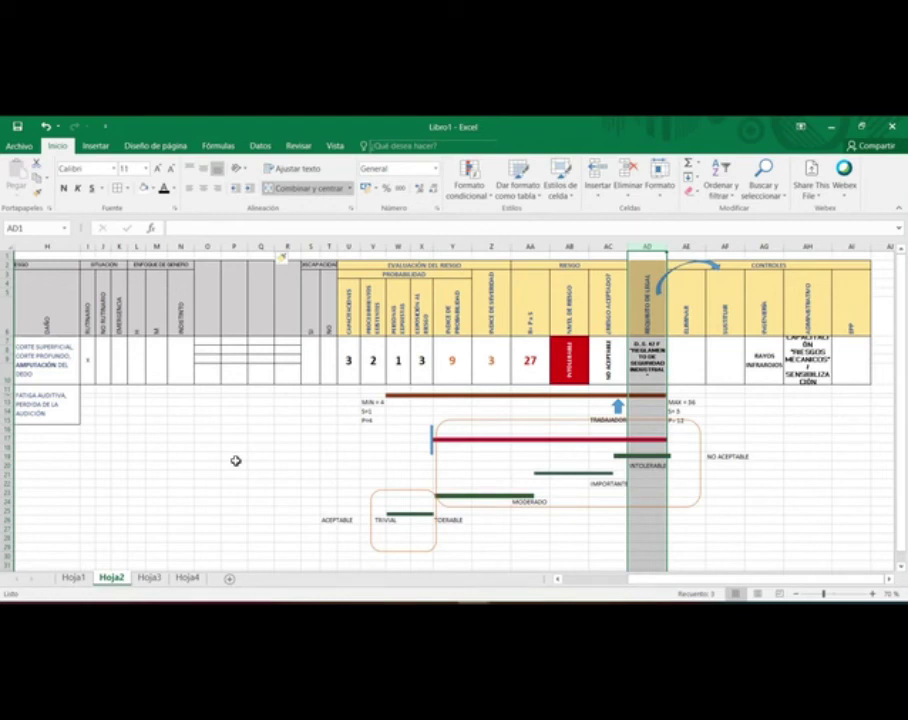
pyautogui.moveTo(701, 579); pyautogui.dragTo(587, 571)
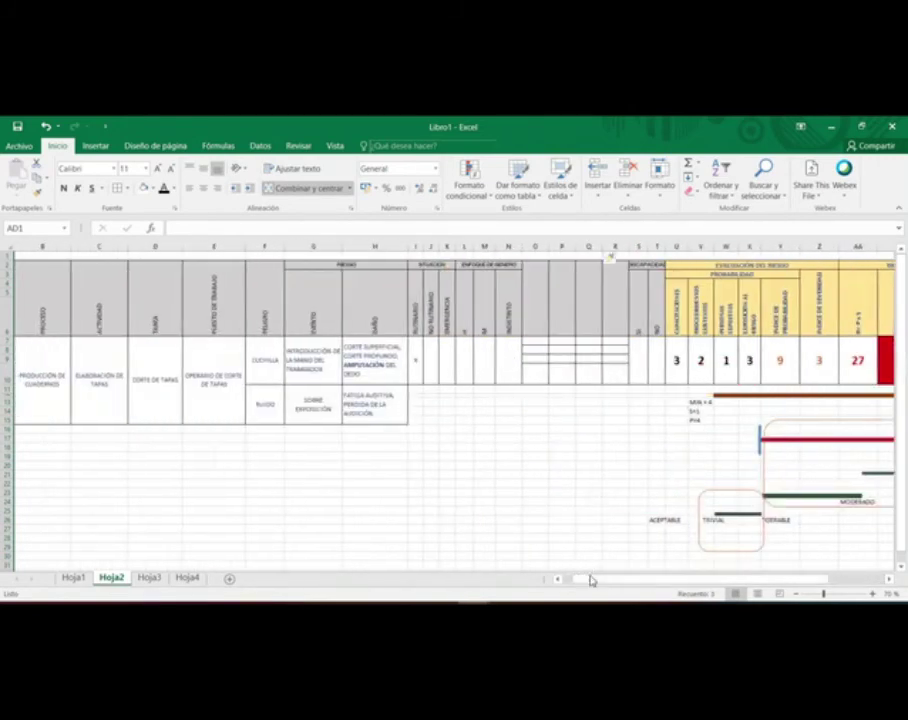
# Step: Switch to the IPERC presentation in PowerPoint and view slide 19, followed by the IPERC planning schedule on slide 21
pyautogui.hotkey('alt', 'Tab')
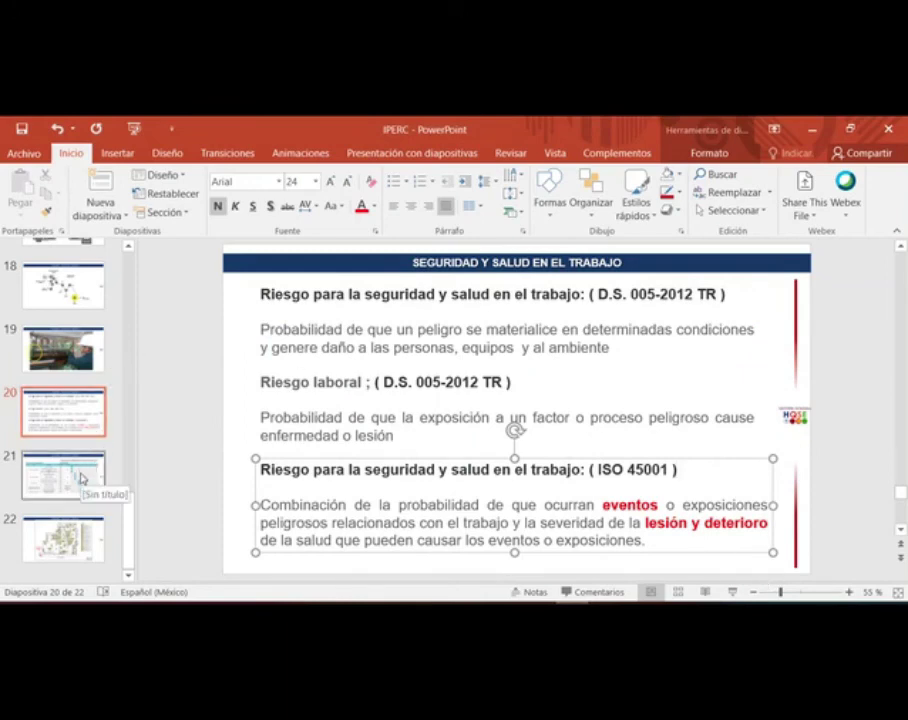
pyautogui.click(62, 346)
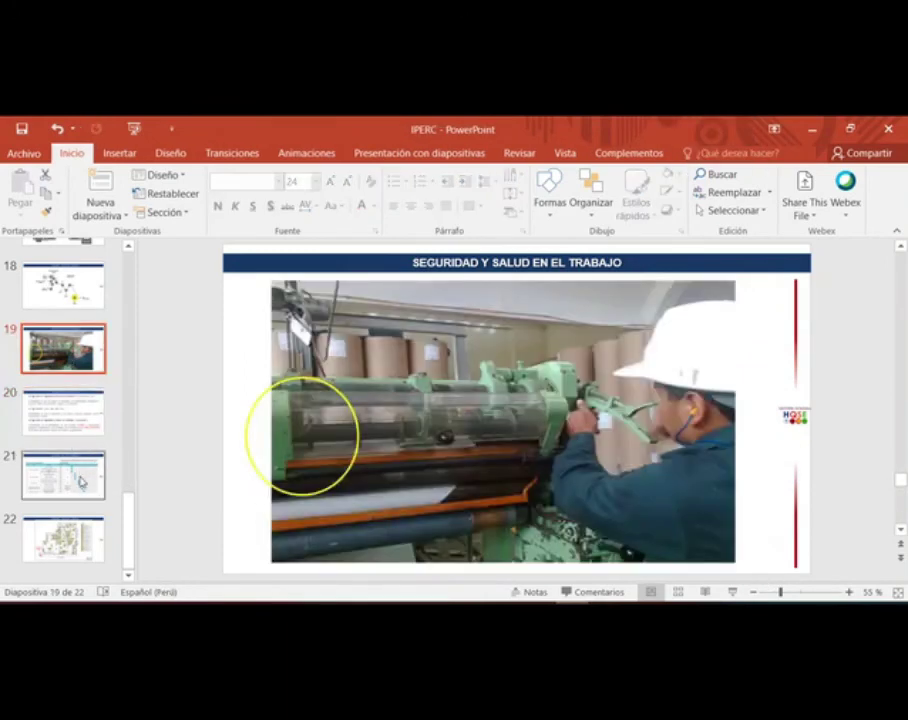
pyautogui.click(82, 482)
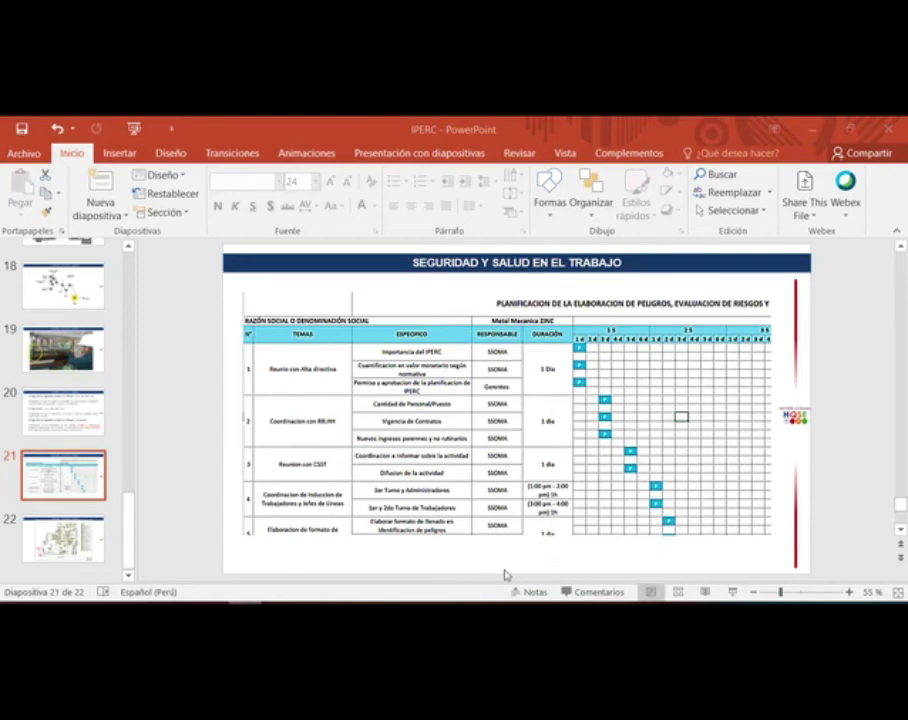
# Step: Switch to the PO-SS-03 procedure in Word and read it at 100 % zoom from OBJETIVO to the probability index table
pyautogui.moveTo(456, 603)
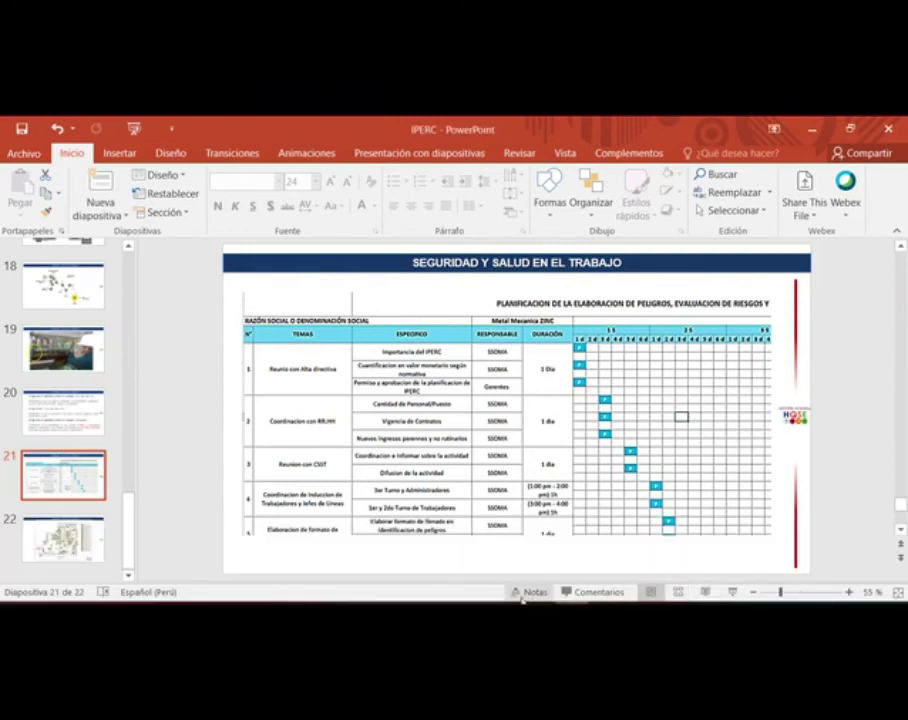
pyautogui.click(822, 138)
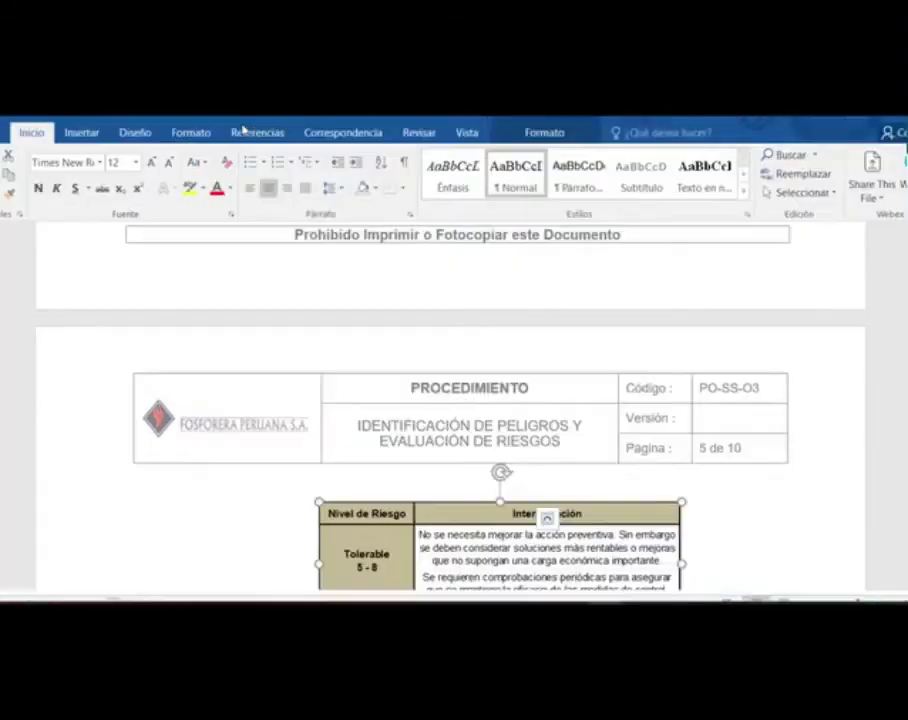
pyautogui.moveTo(900, 380); pyautogui.dragTo(900, 256)
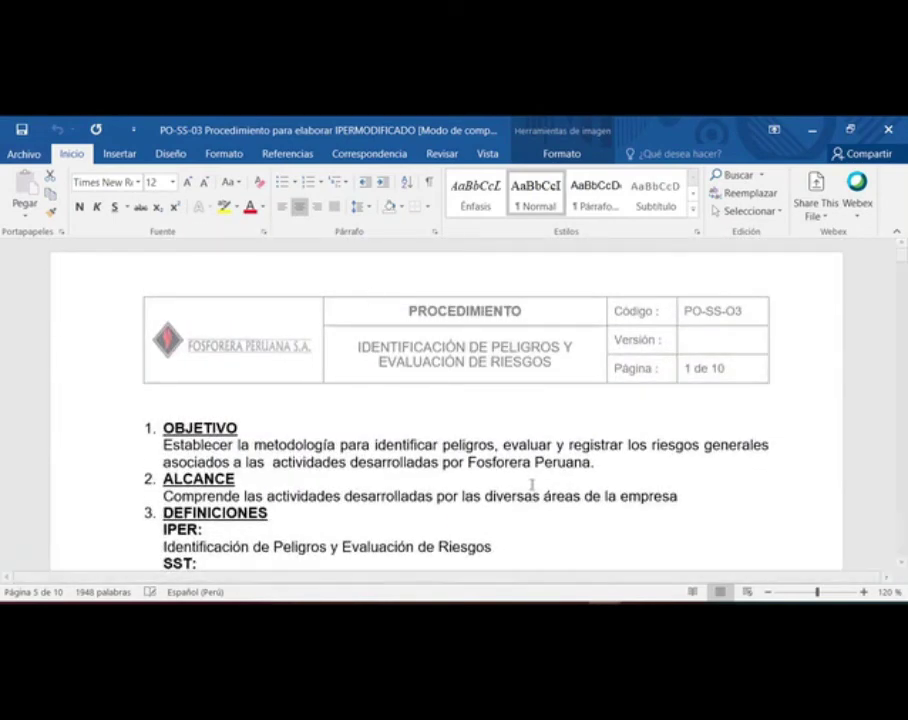
pyautogui.click(769, 592)
pyautogui.click(769, 592)
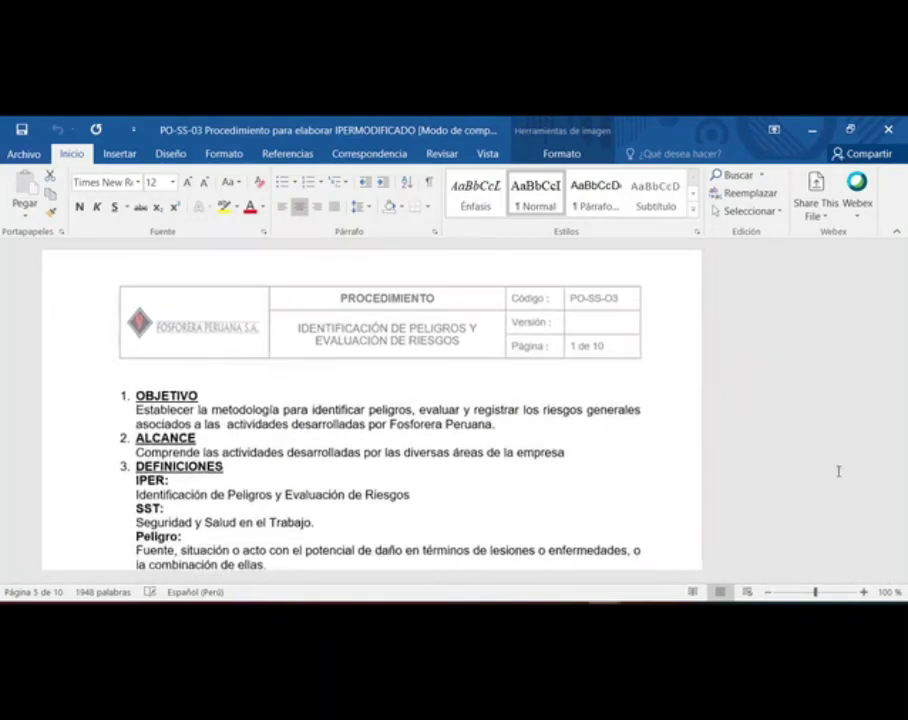
pyautogui.moveTo(902, 258); pyautogui.dragTo(903, 258)
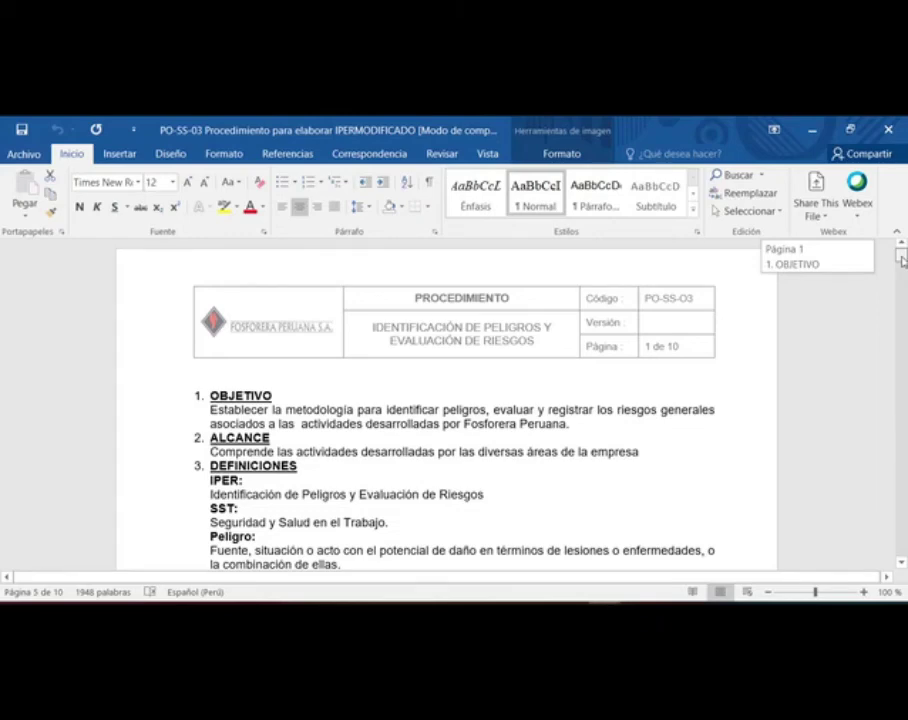
pyautogui.moveTo(903, 259); pyautogui.dragTo(893, 337)
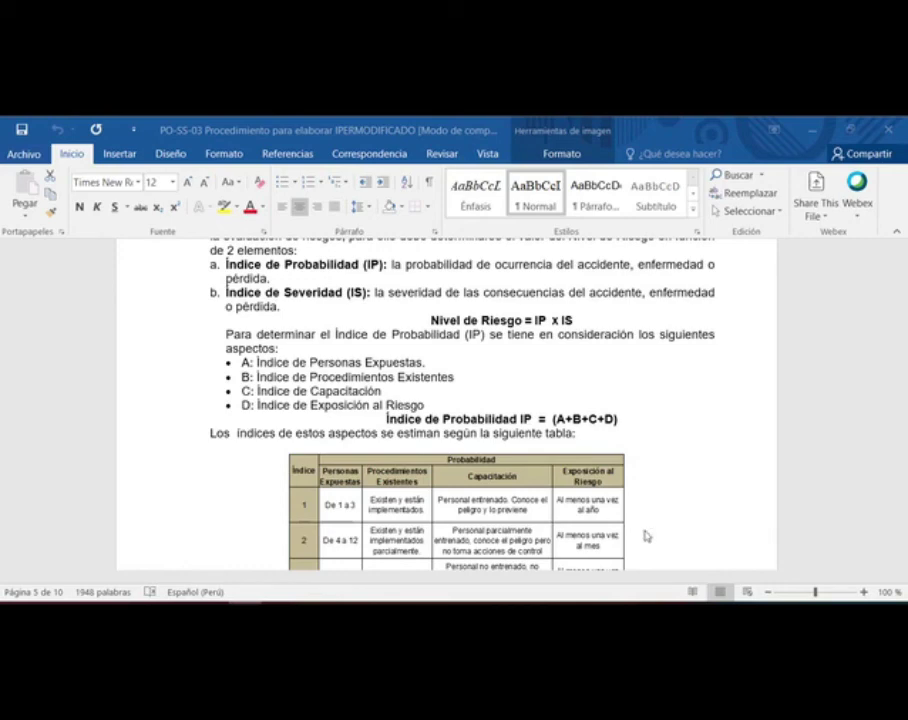
# Step: Return to the IPERC presentation in PowerPoint and start the slide show at slide 21 with the planning schedule
pyautogui.hotkey('alt', 'Tab')
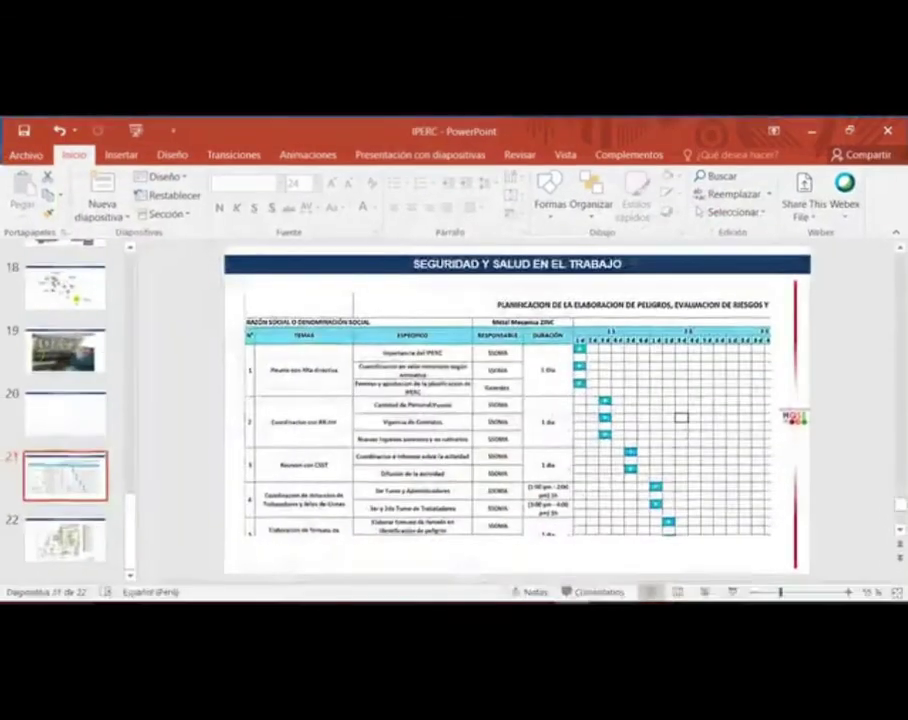
pyautogui.click(731, 592)
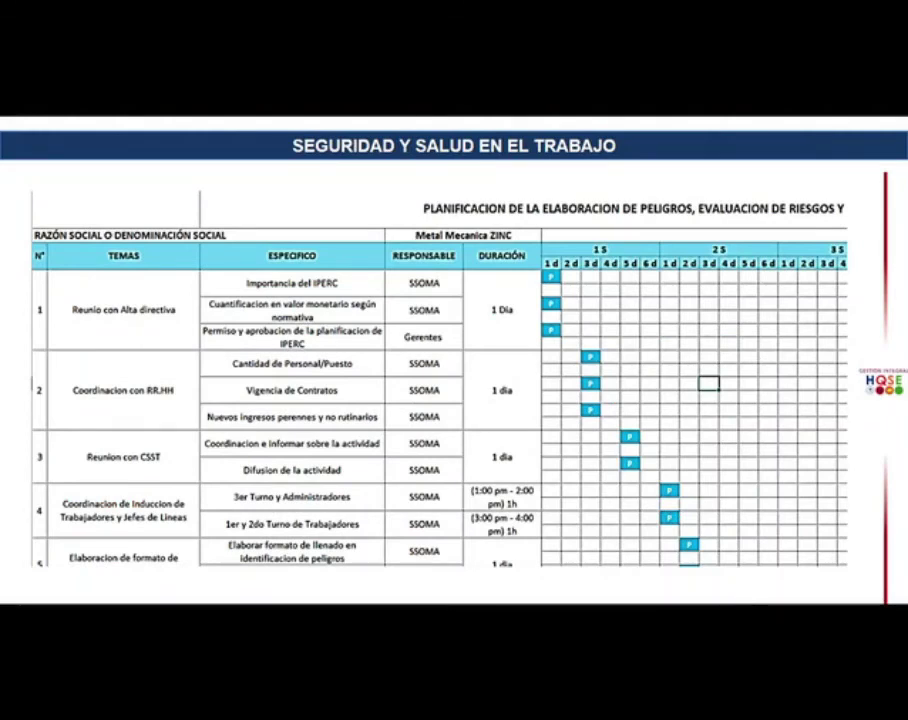